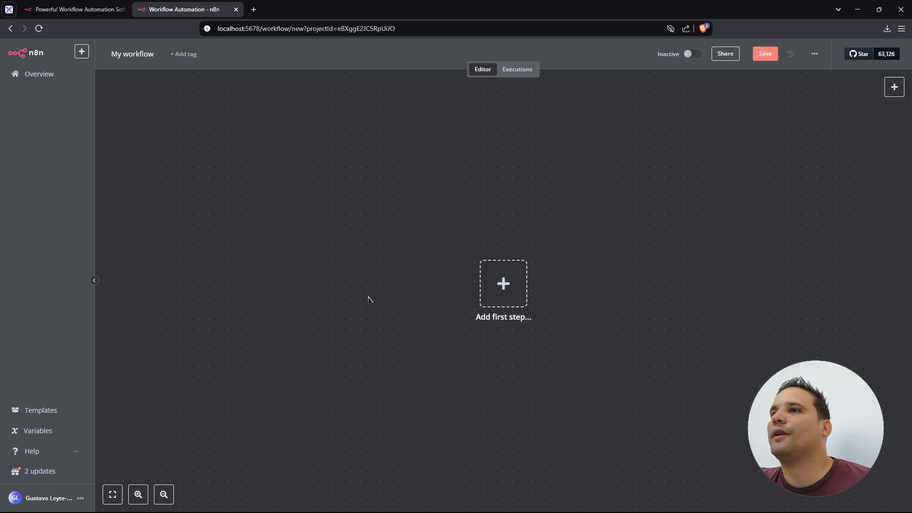
- On n8n.io, open Pricing and compare Starter ($20/month), Pro ($50/month) and Enterprise plans
left_click(104, 11)
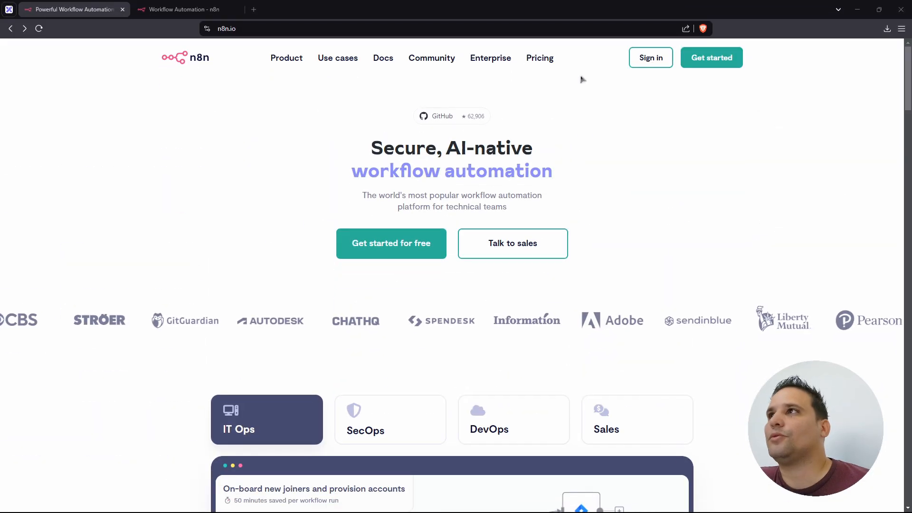
left_click(540, 59)
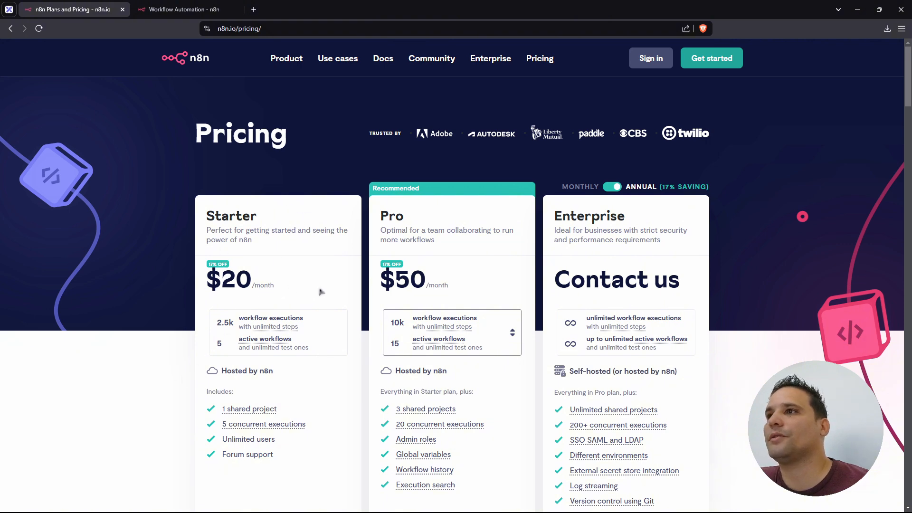
scroll(321, 293, "down", 1)
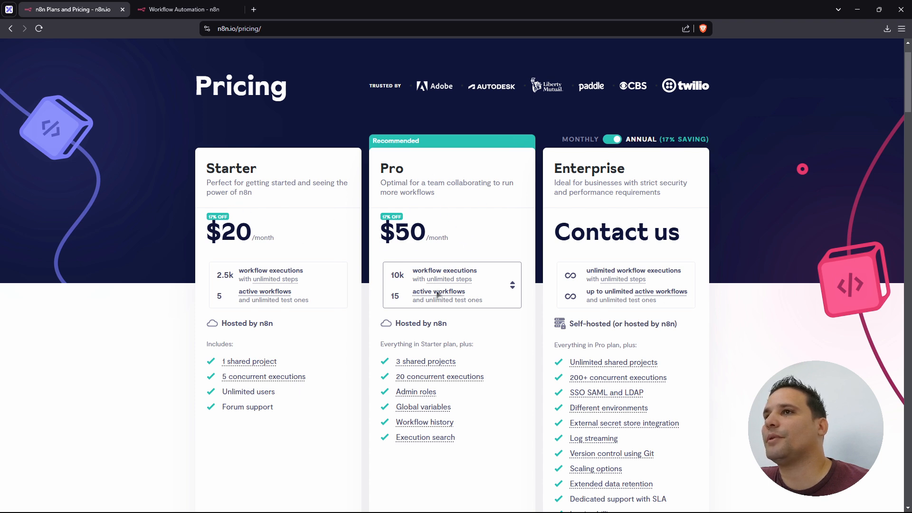
scroll(298, 445, "down", 1)
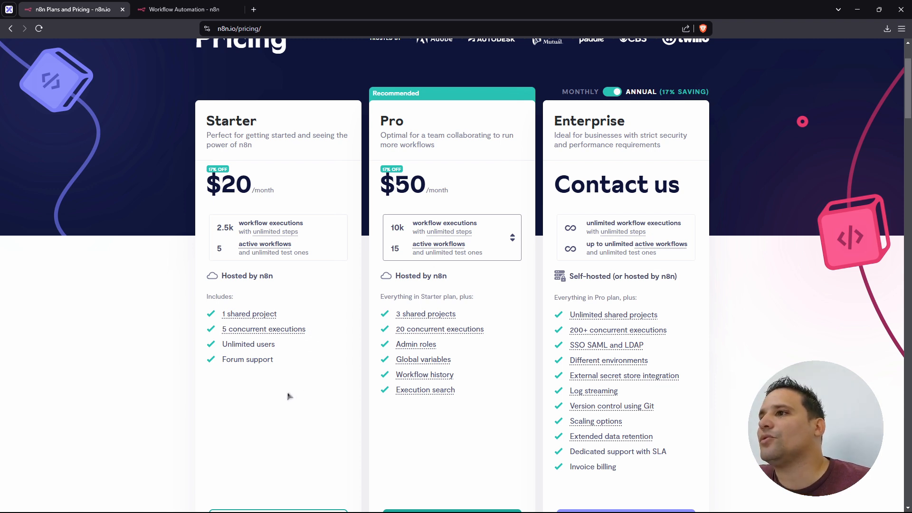
scroll(338, 276, "up", 2)
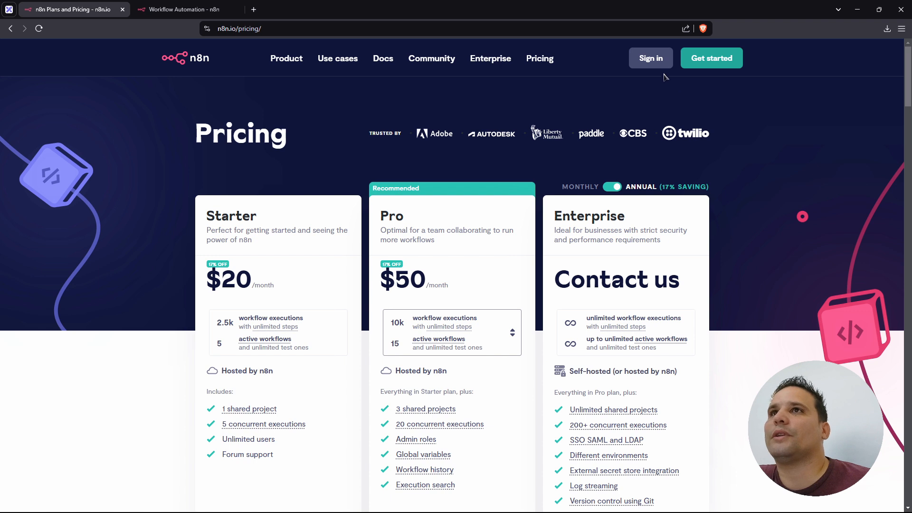
- Register a free 14-day n8n Cloud trial with full name, email, password and account name
left_click(703, 59)
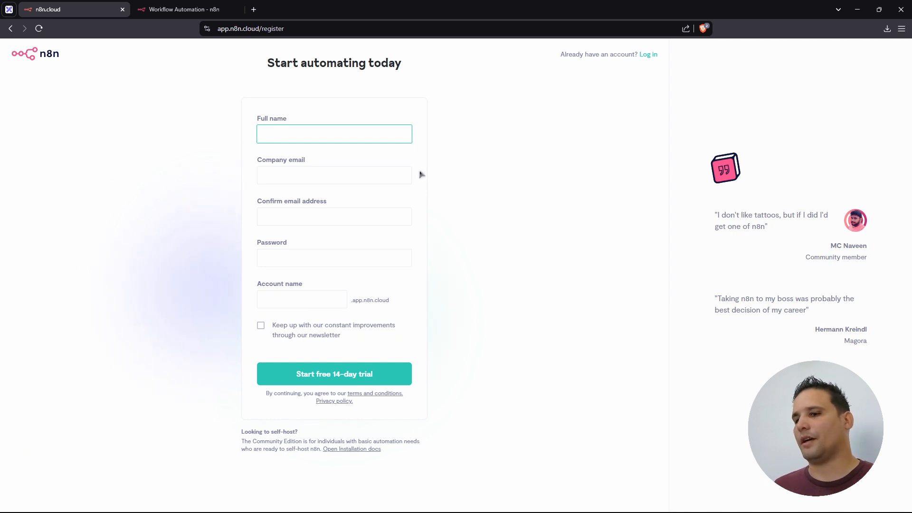
left_click(354, 136)
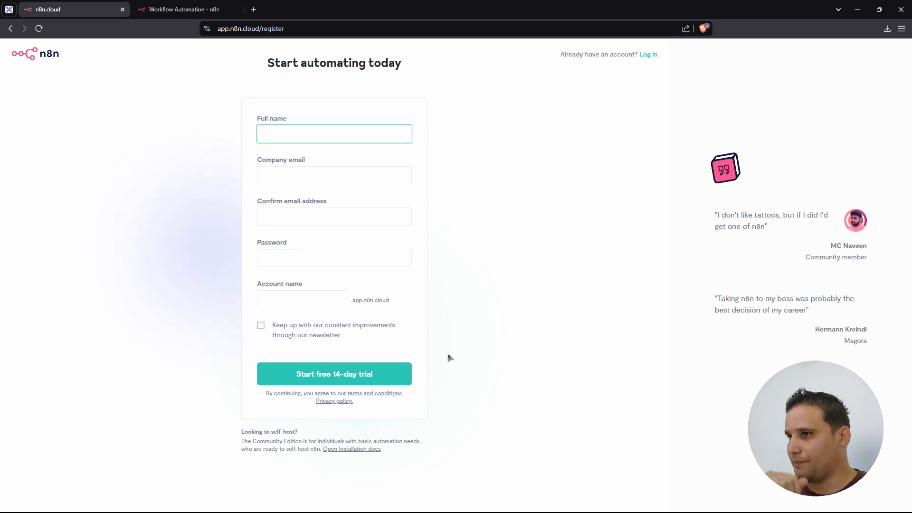
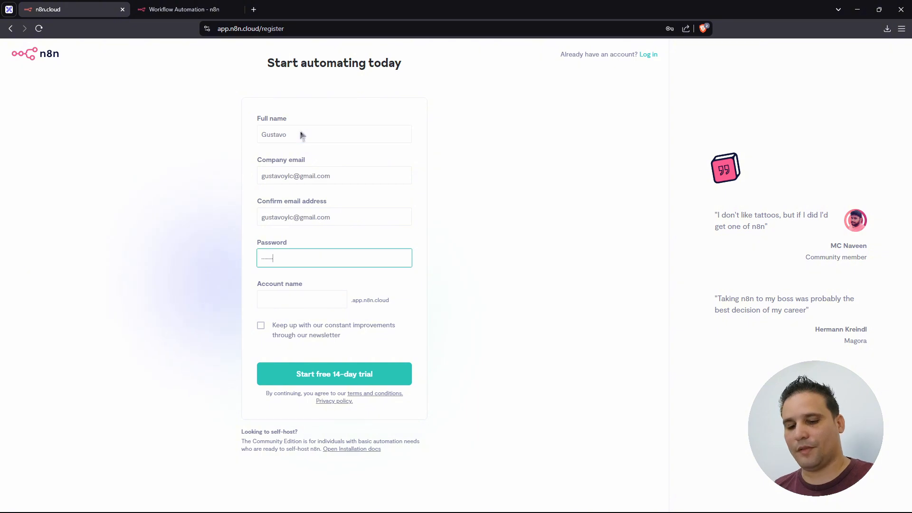
key("Tab")
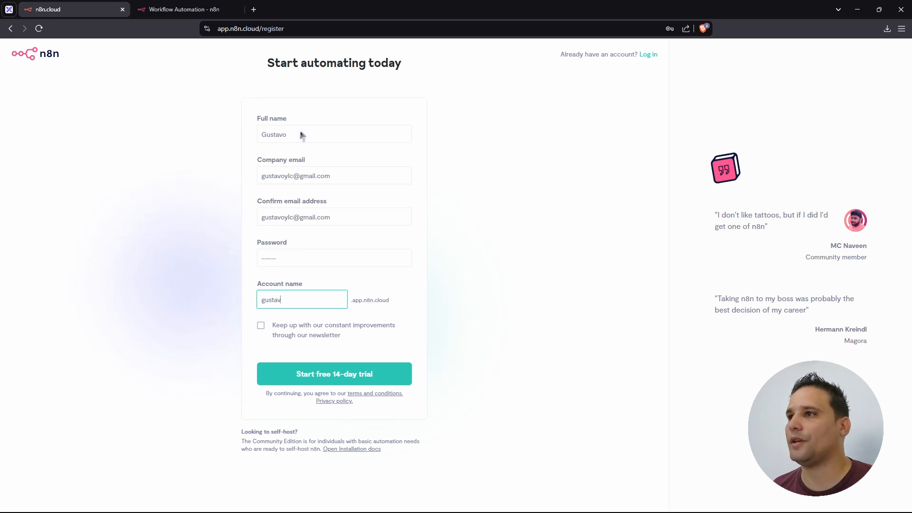
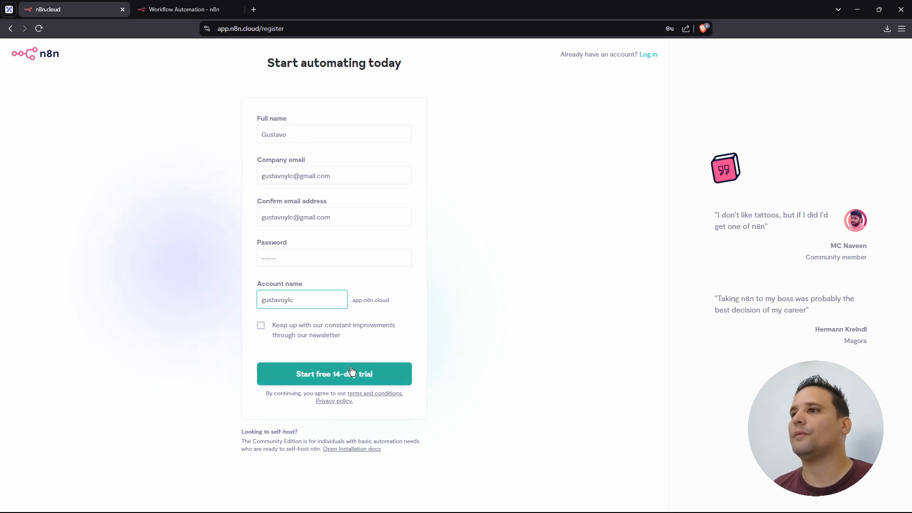
left_click(379, 375)
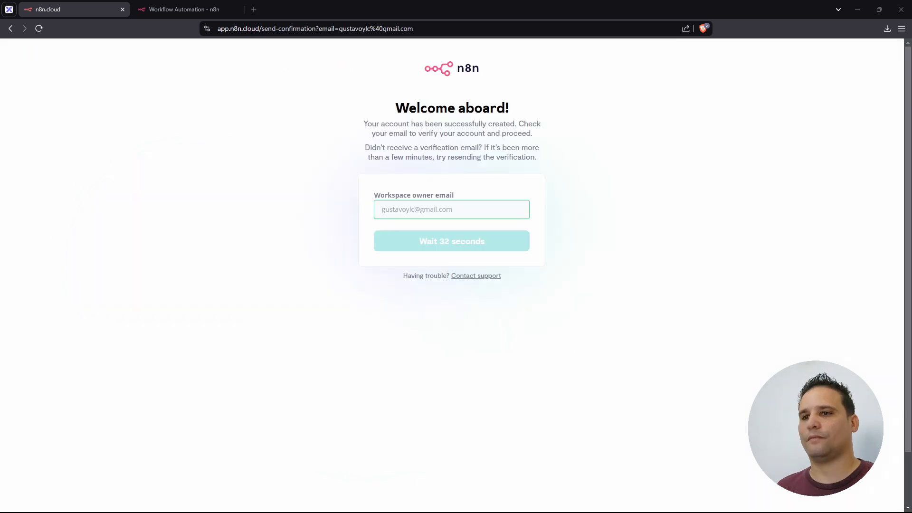
left_click_drag(65, 157, 314, 3)
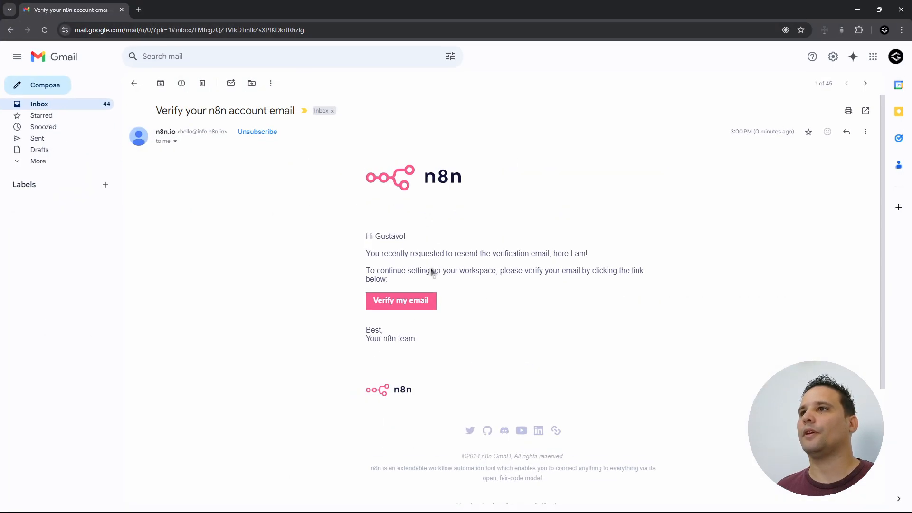
- Confirm the n8n account email using the Verify my email button in Gmail
left_click(396, 304)
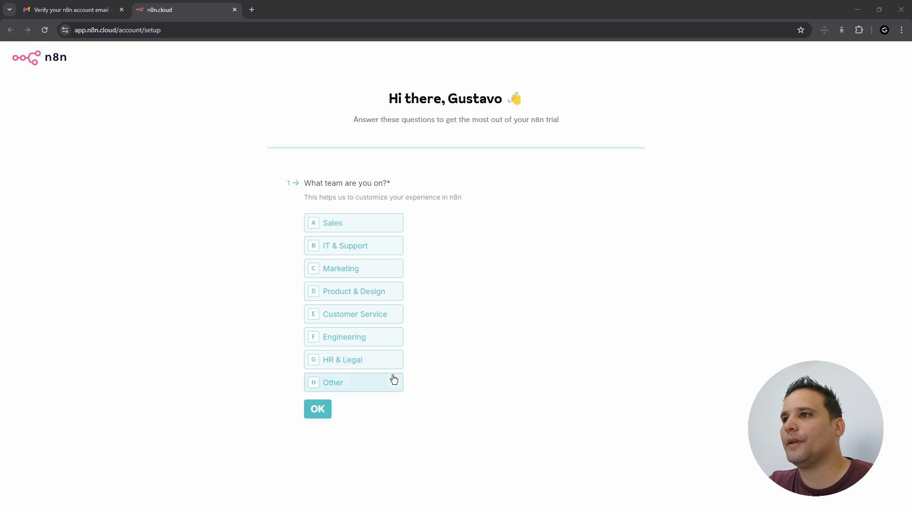
- Answer Sales, <20, No and YouTube, skip inviting teammates, and enter the workspace
left_click(389, 225)
left_click(320, 412)
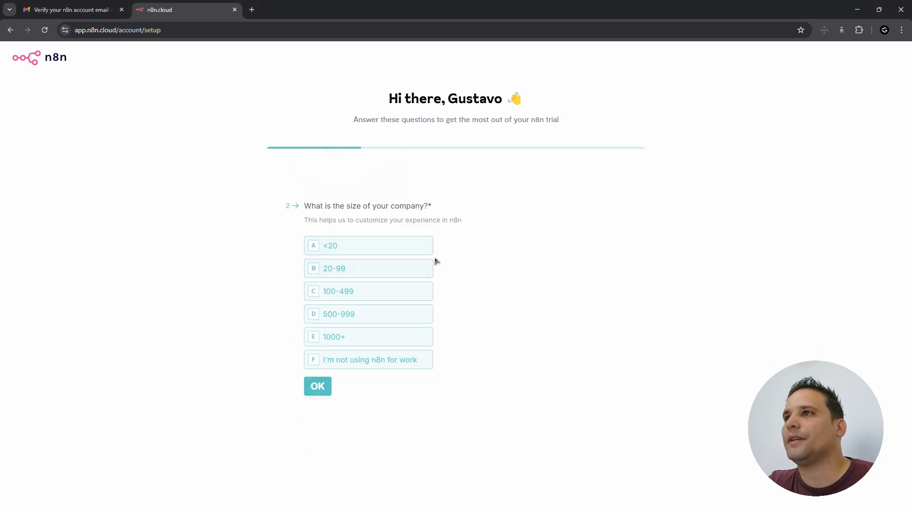
left_click(397, 250)
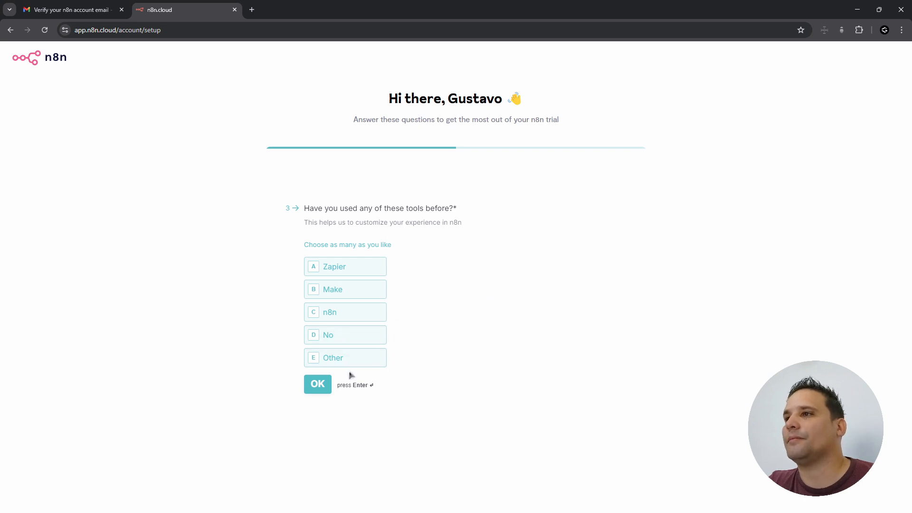
left_click(359, 335)
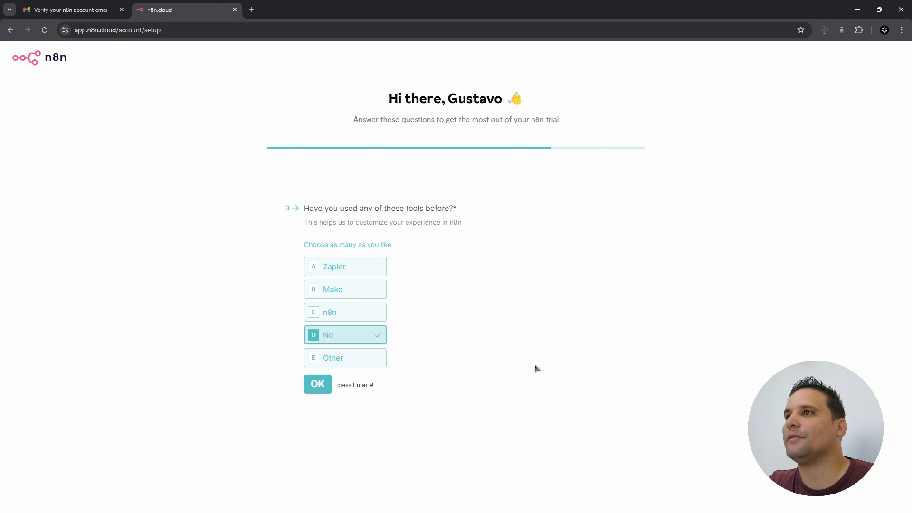
left_click(315, 387)
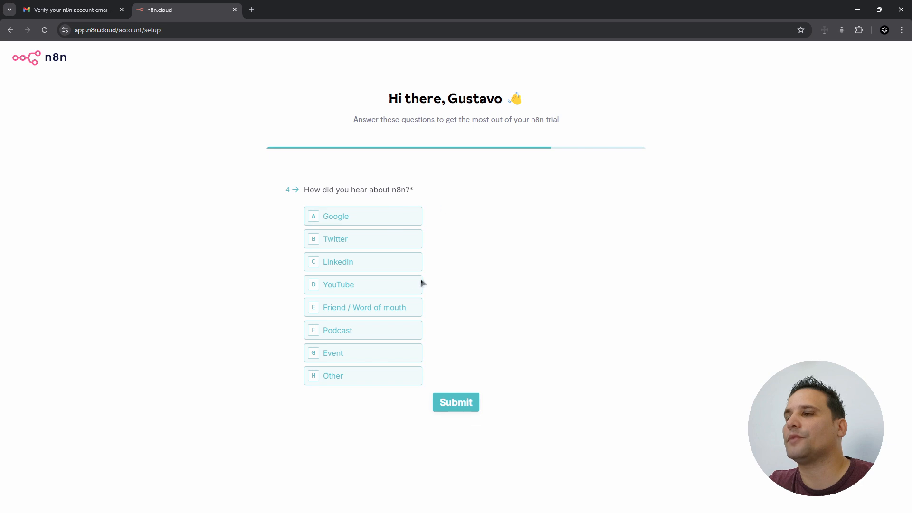
left_click(374, 289)
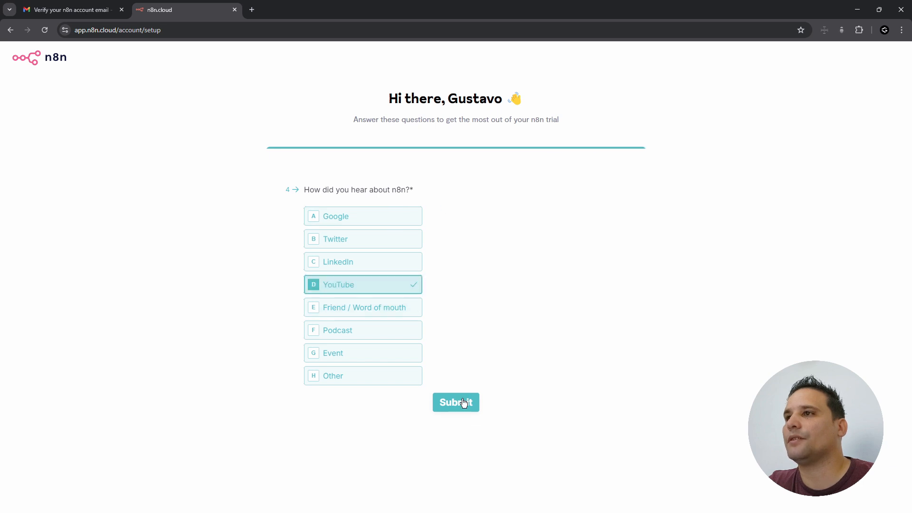
left_click(464, 403)
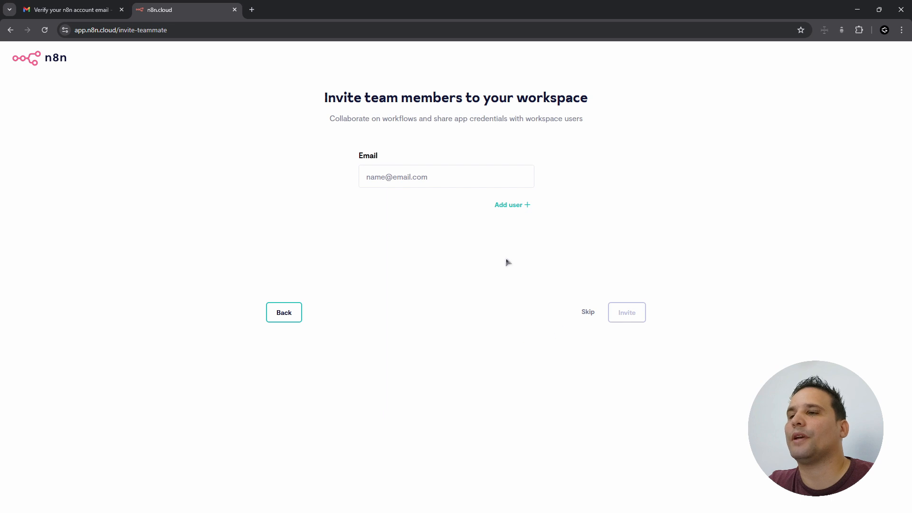
left_click(588, 311)
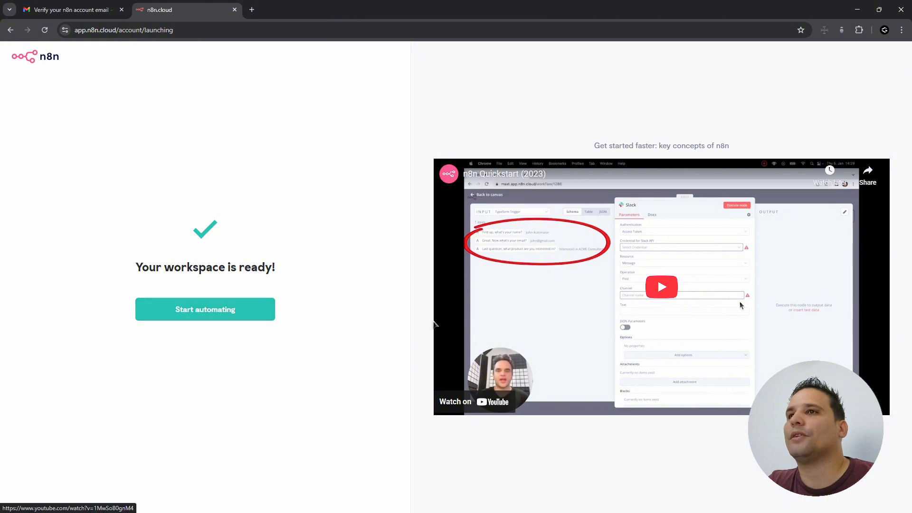
left_click(229, 315)
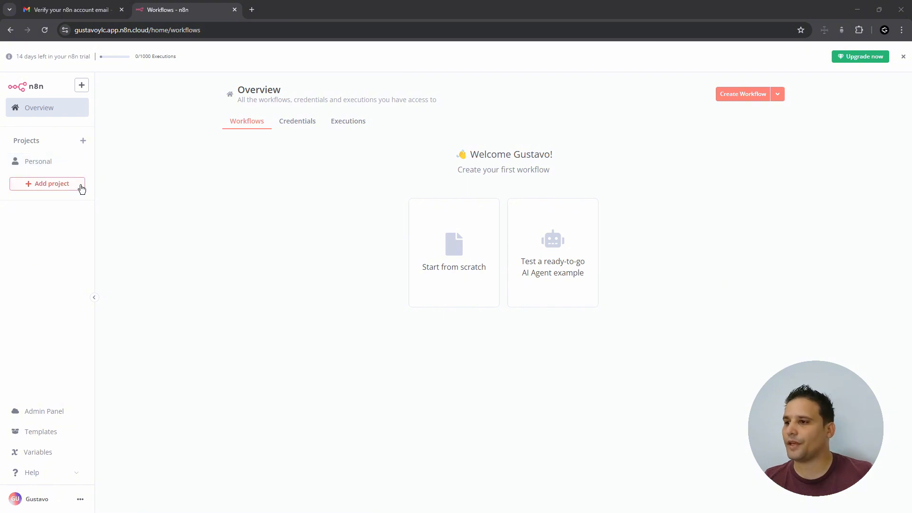
- Visit the Admin Panel, return to the workspace, and browse the WooCommerce SEO template
left_click(47, 414)
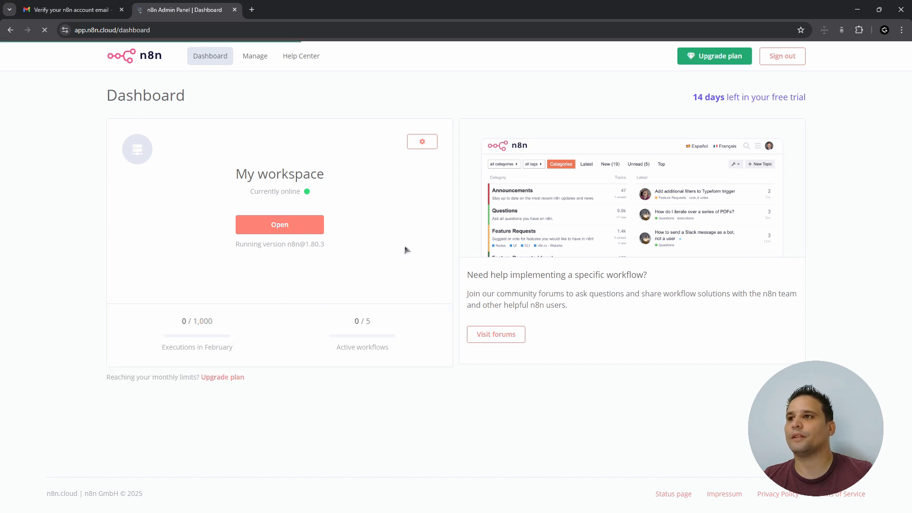
left_click(297, 232)
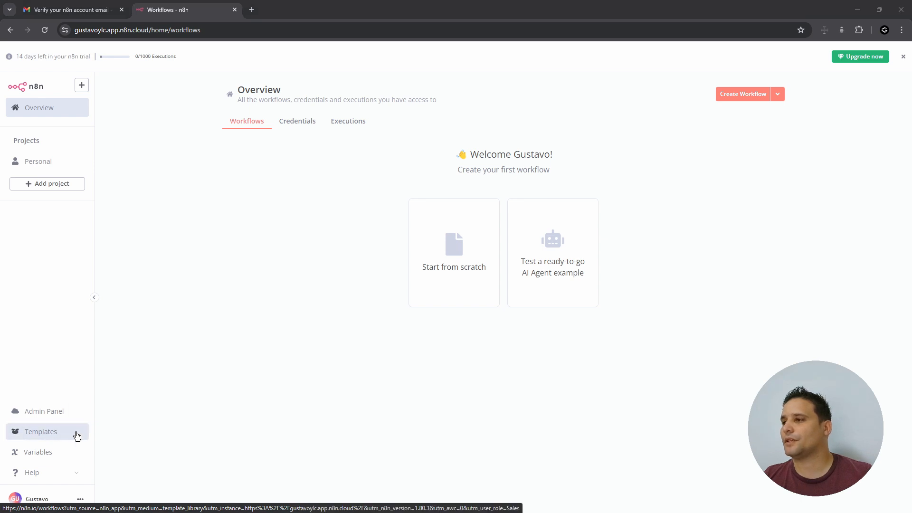
left_click(75, 434)
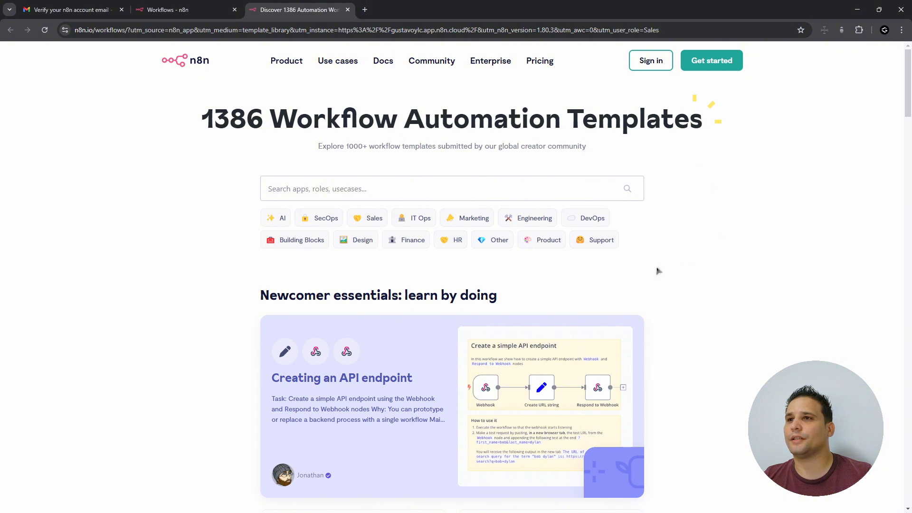
scroll(494, 316, "down", 5)
scroll(318, 276, "down", 4)
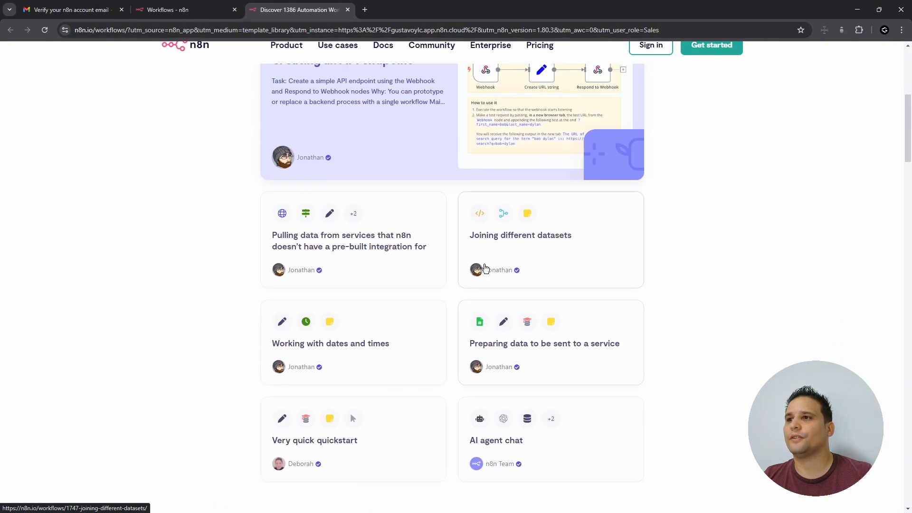
left_click_drag(907, 161, 899, 208)
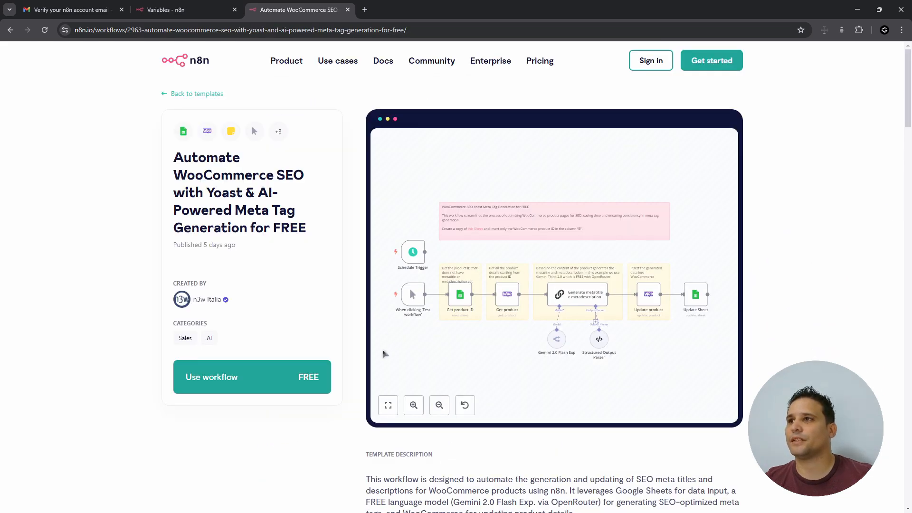
left_click_drag(386, 195, 730, 381)
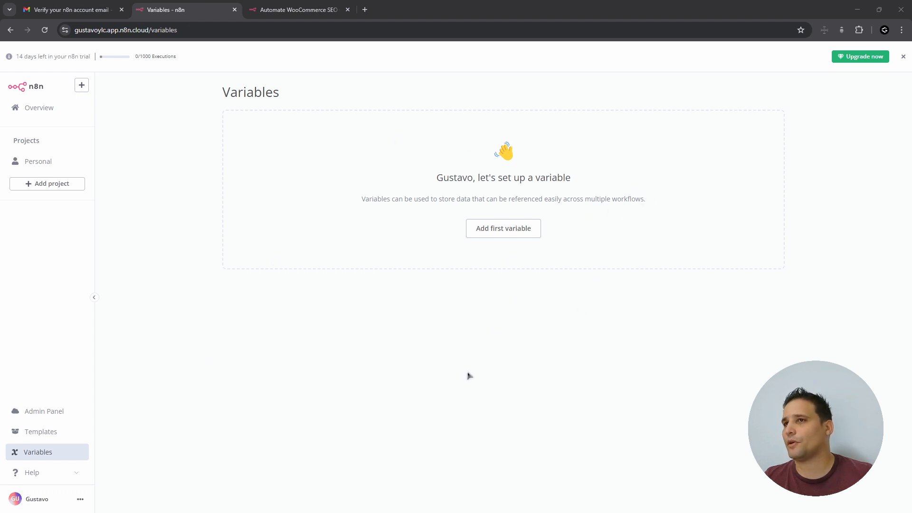
- Go to Personal Settings from the account menu in the sidebar
left_click(69, 473)
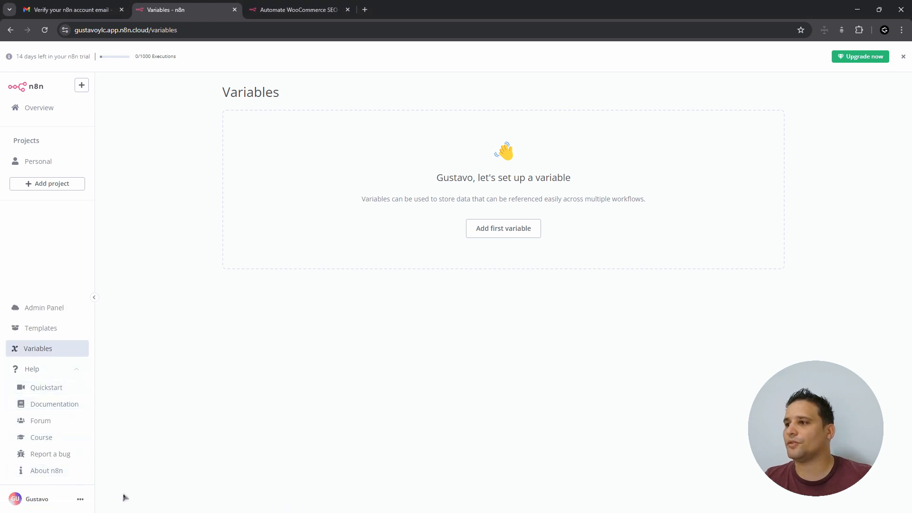
left_click(81, 499)
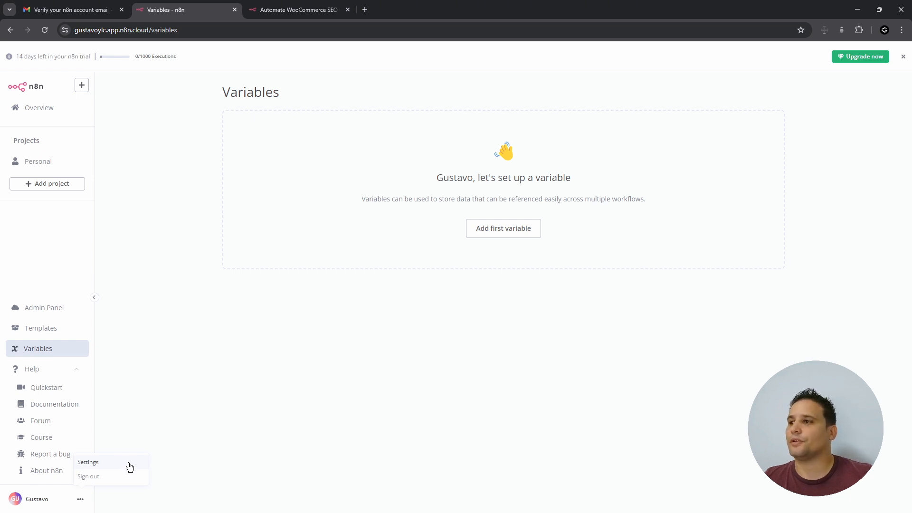
left_click(129, 467)
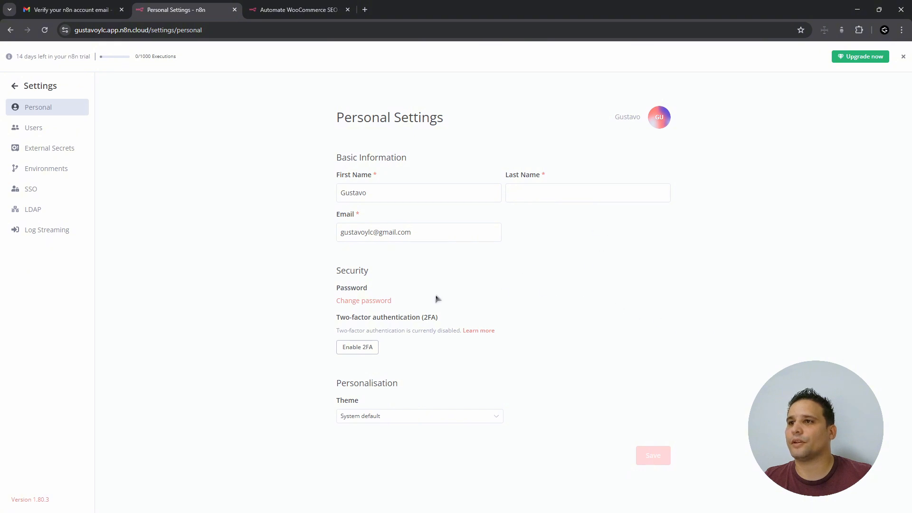
- Choose the Dark theme in the Theme dropdown
left_click(461, 417)
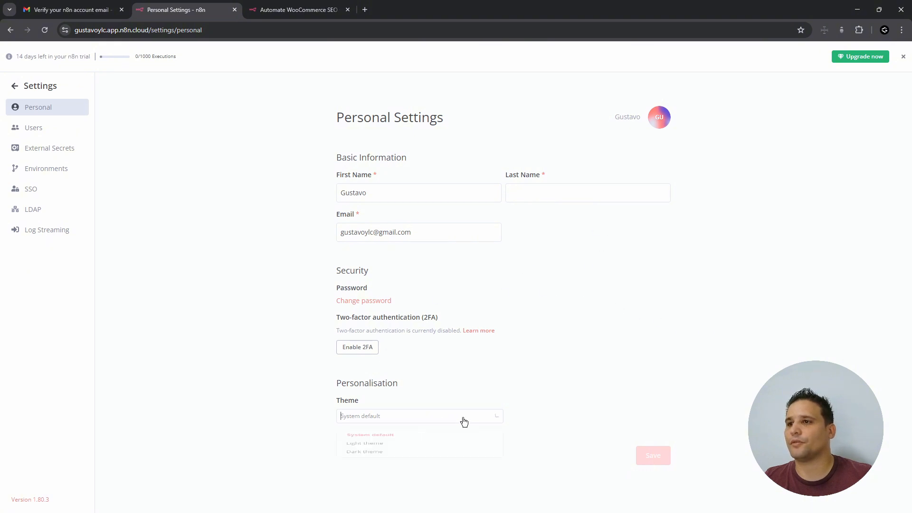
left_click(429, 472)
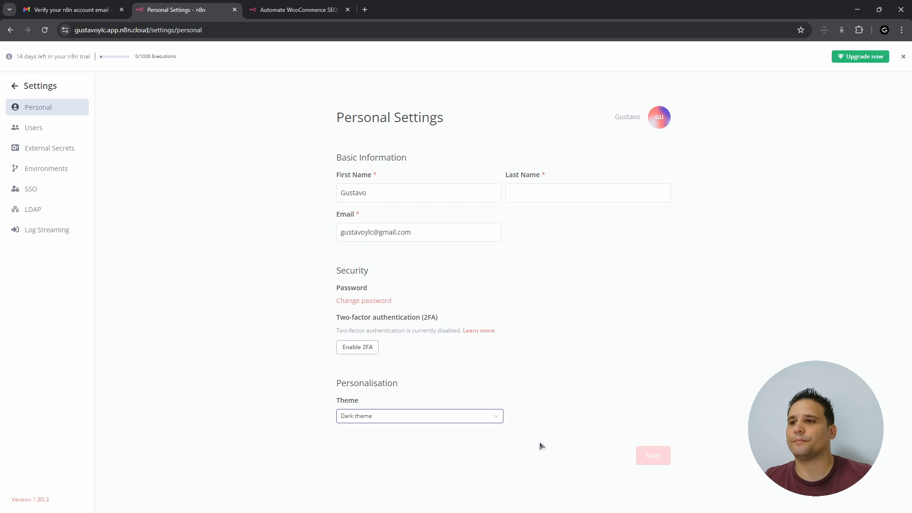
left_click(435, 418)
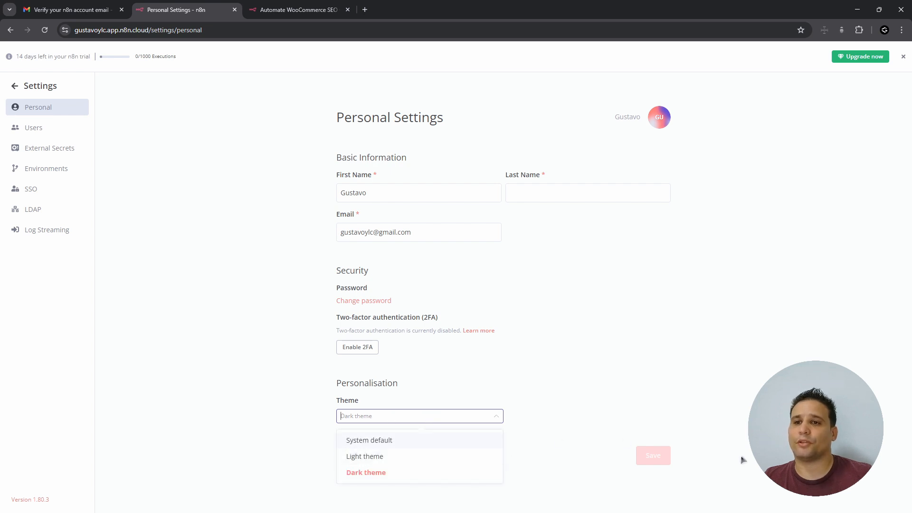
left_click(653, 456)
left_click(452, 417)
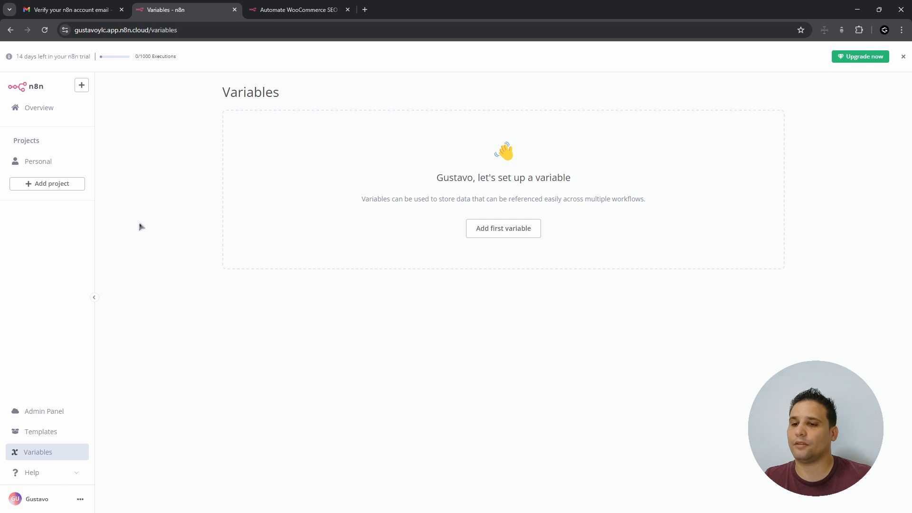
- Create a new project and save it with the name Email
left_click(49, 185)
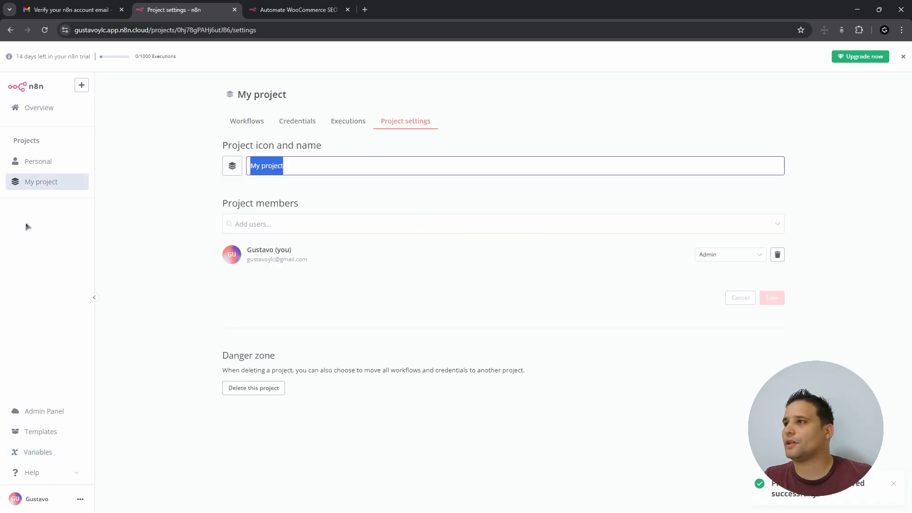
type("Email")
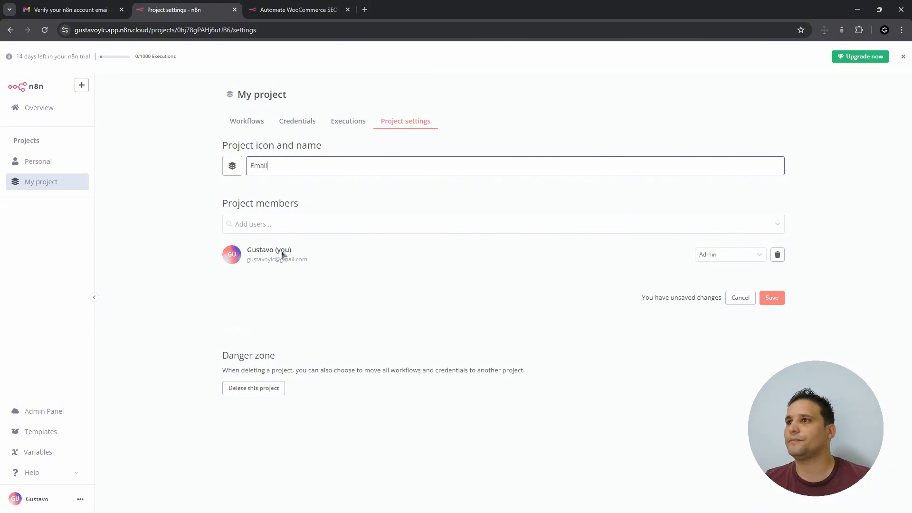
left_click(362, 229)
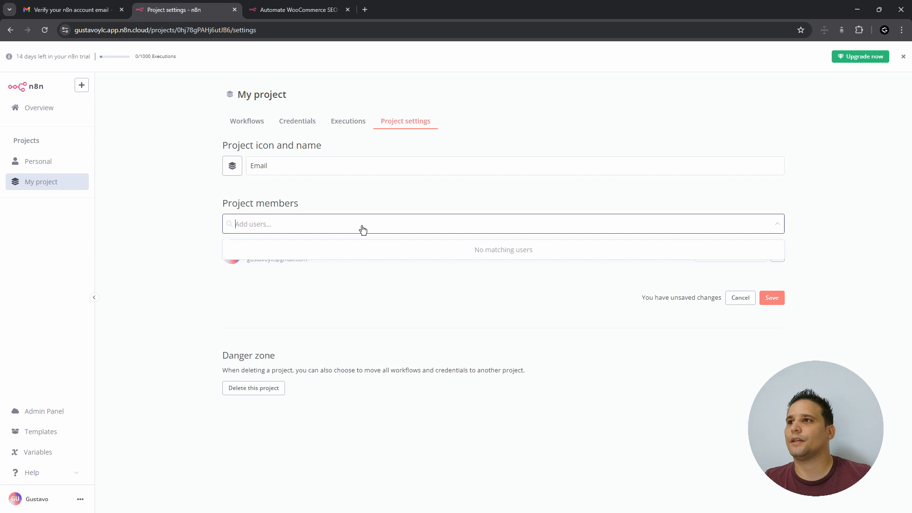
left_click(376, 194)
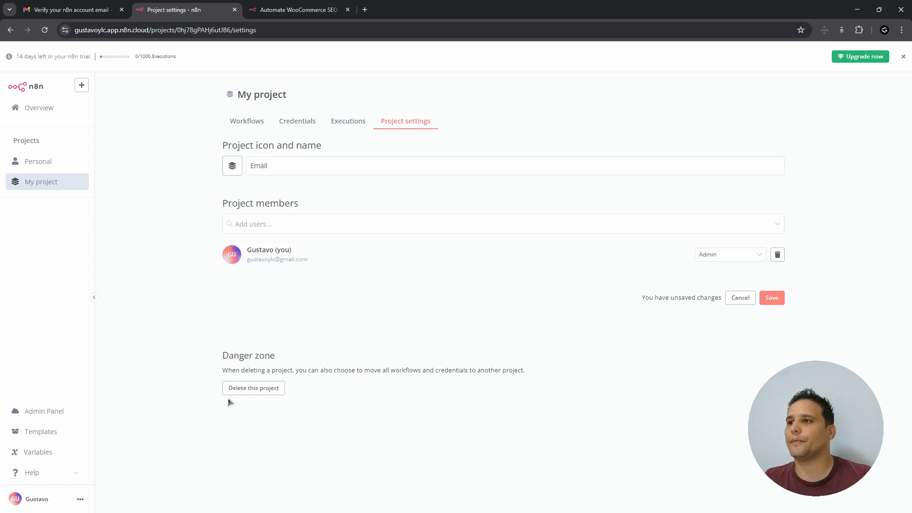
left_click(773, 299)
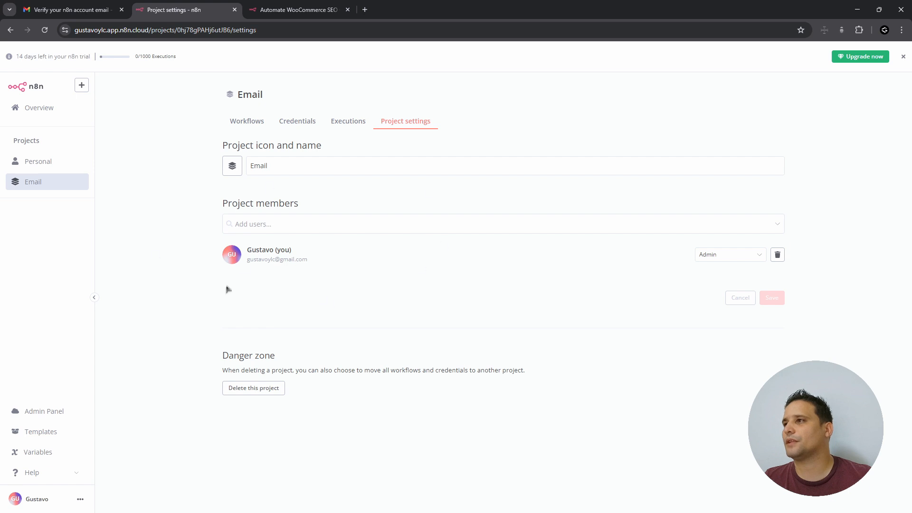
- Browse the Personal project's workflows, credentials and executions, then return to Overview
left_click(37, 162)
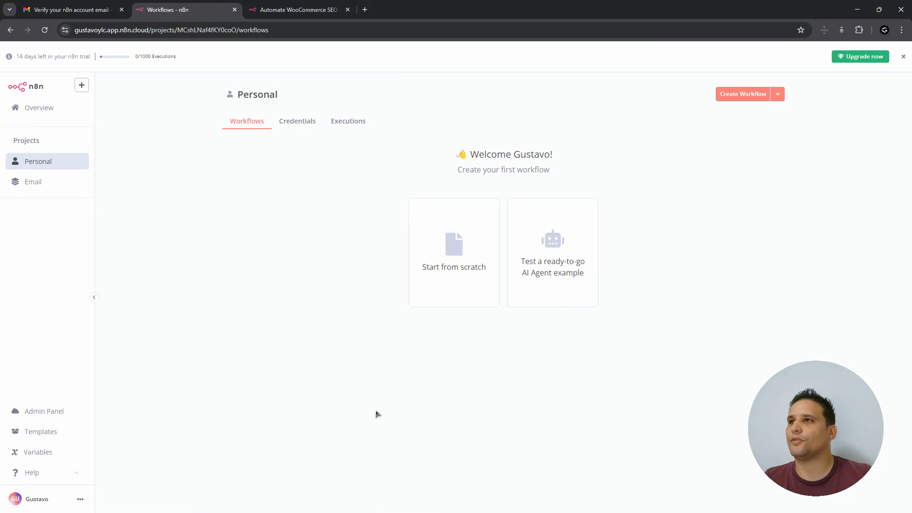
left_click(297, 126)
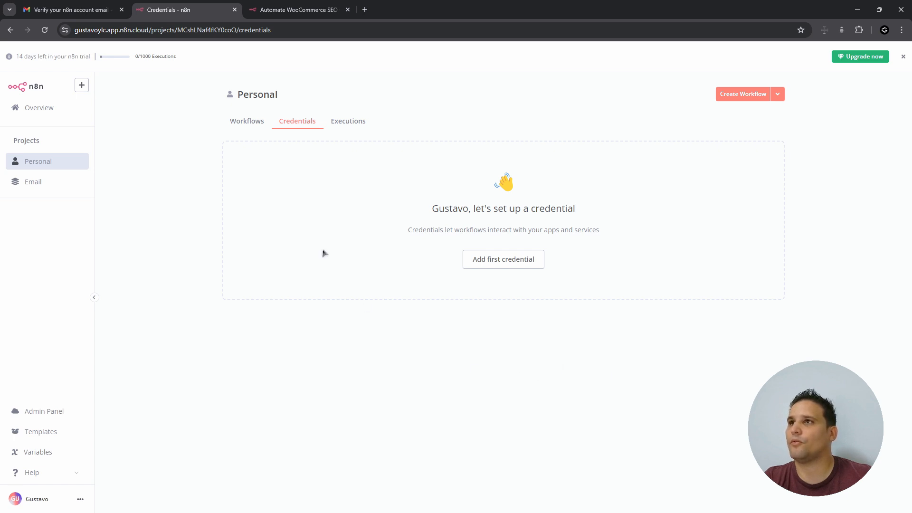
left_click(334, 139)
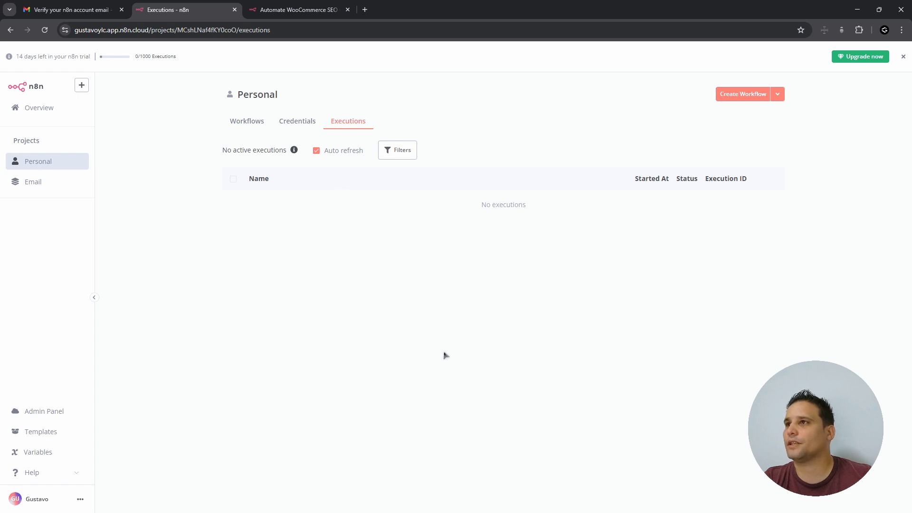
left_click(33, 110)
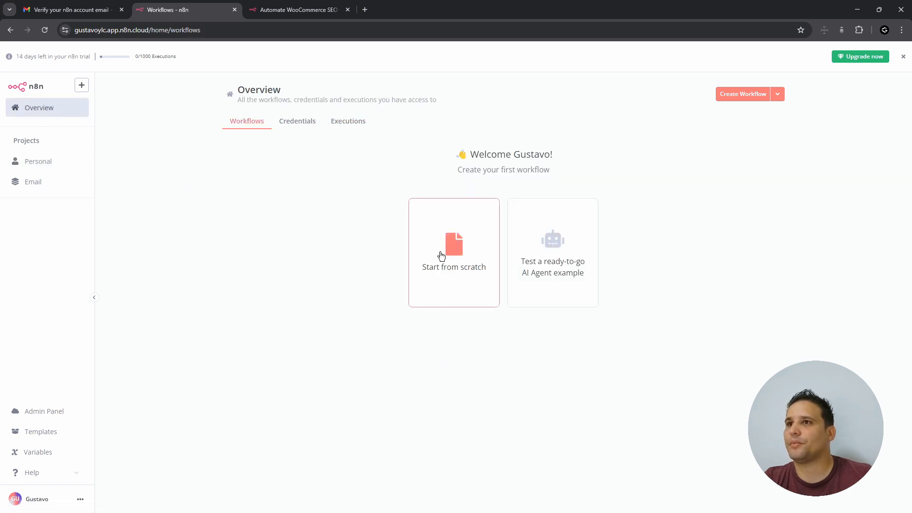
- Create a blank workflow and name it 'Etiquetar correos'
left_click(468, 277)
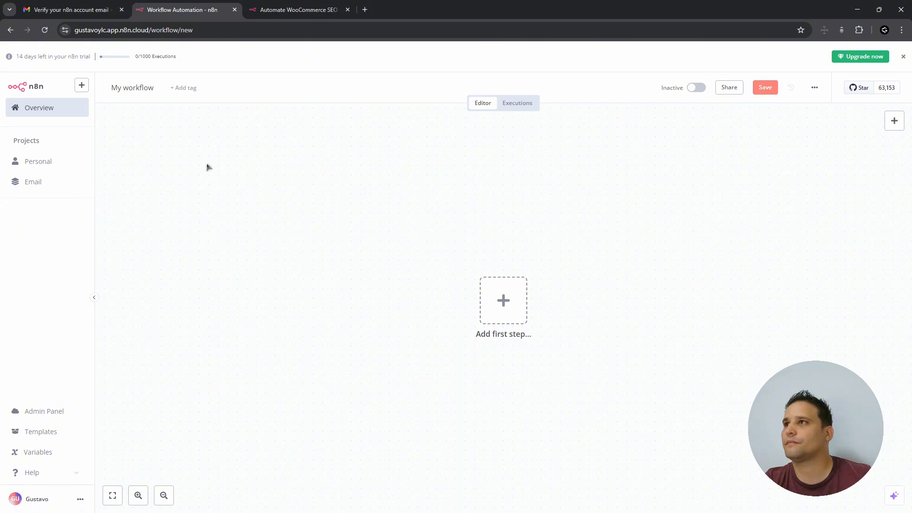
left_click(157, 93)
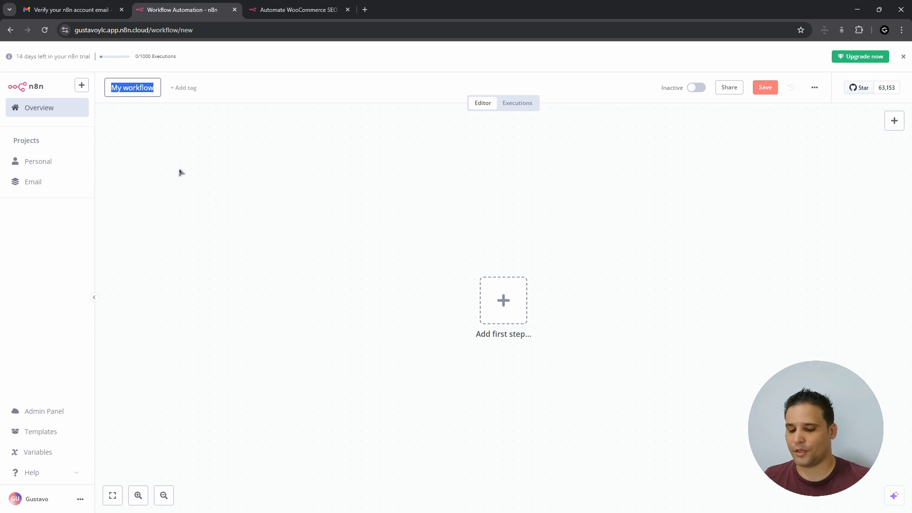
type("Eti")
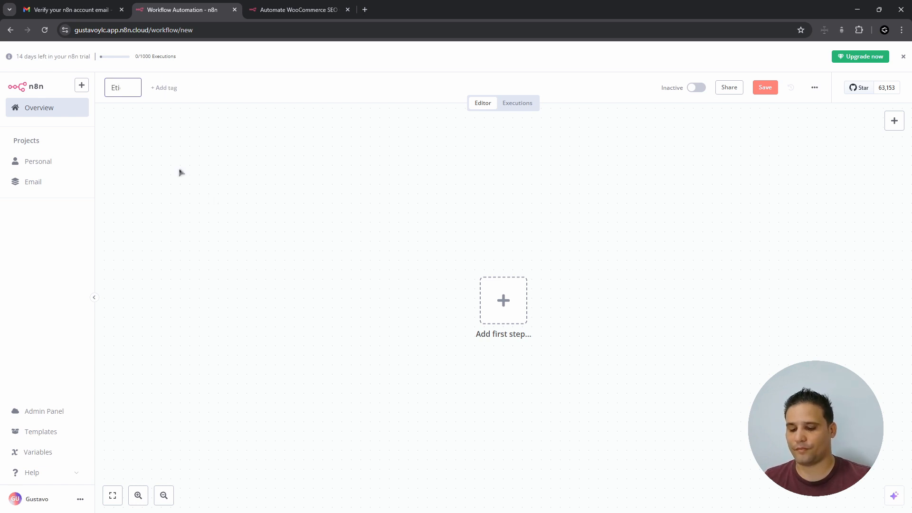
type("quetar")
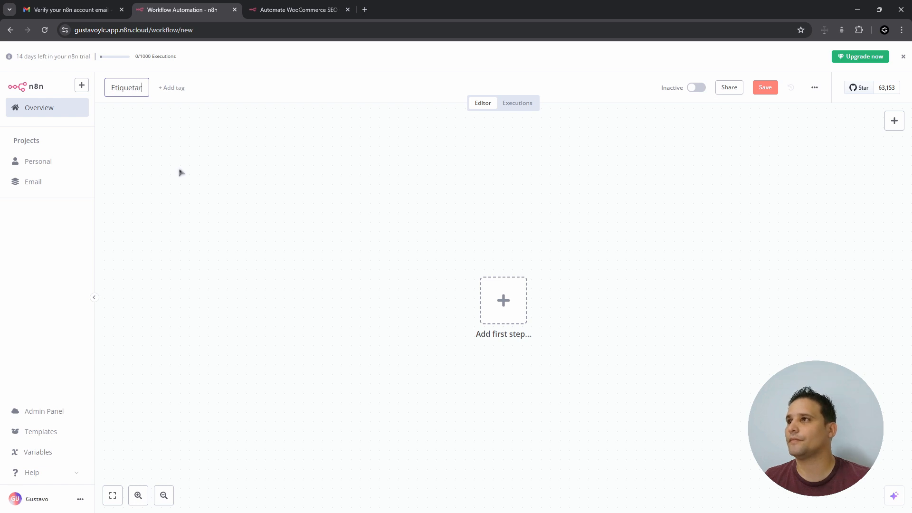
type(" correos")
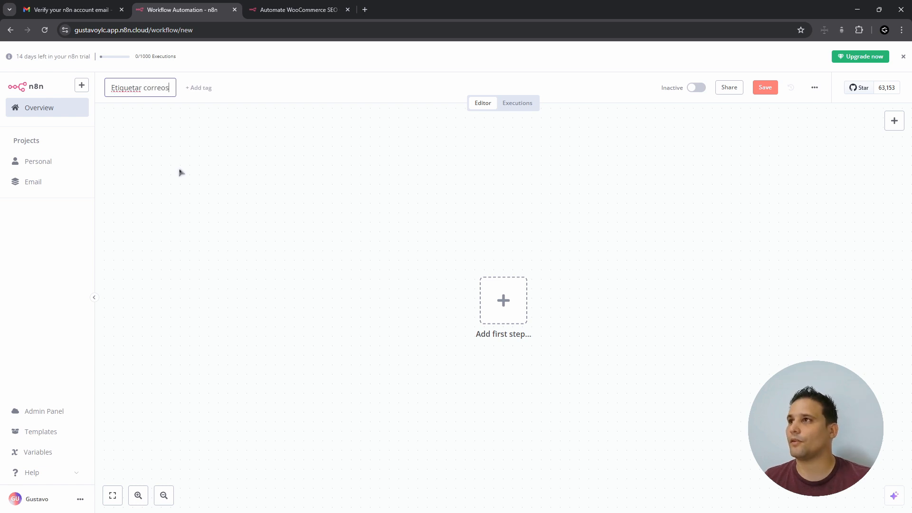
key("Return")
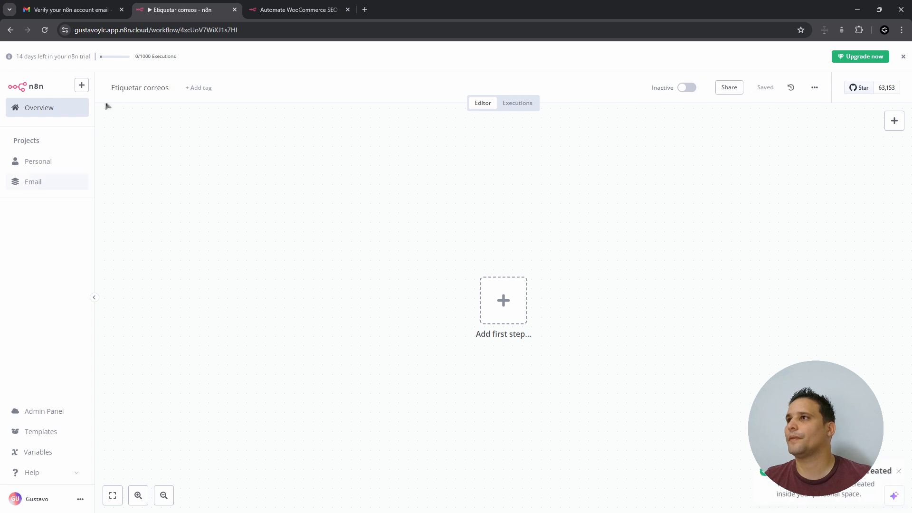
- Attach the tag correo to the workflow and view its executions
left_click(199, 88)
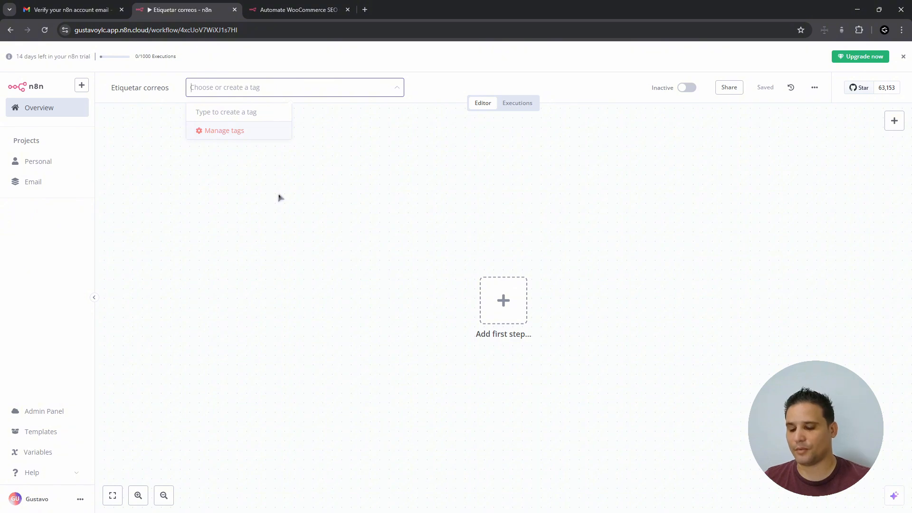
type("correo")
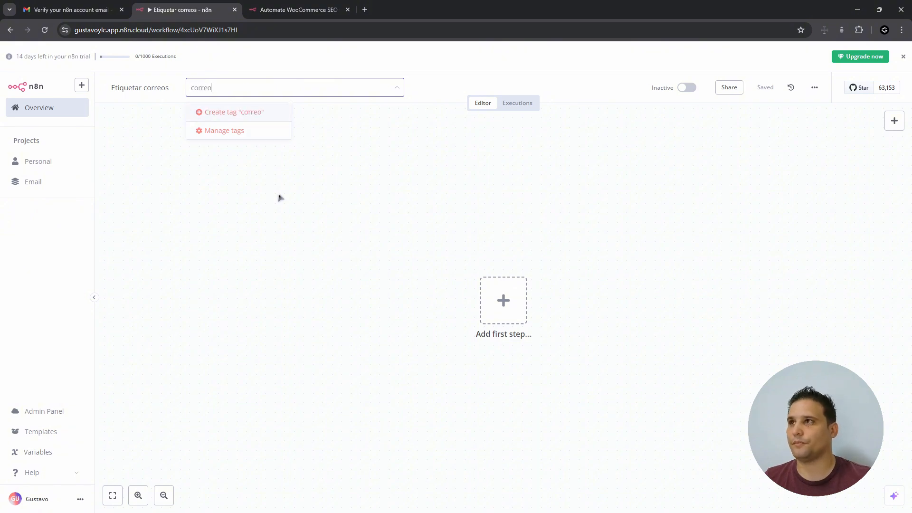
key("Return")
left_click(208, 86)
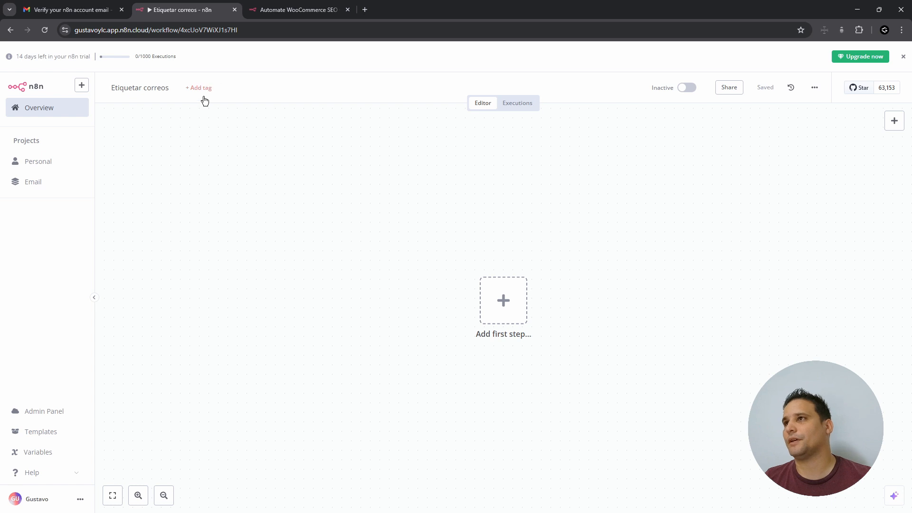
type("correo")
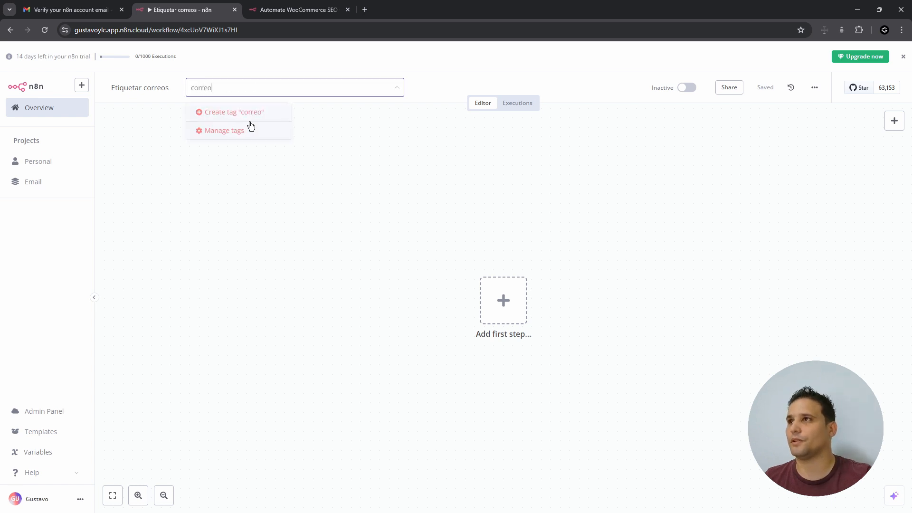
key("Return")
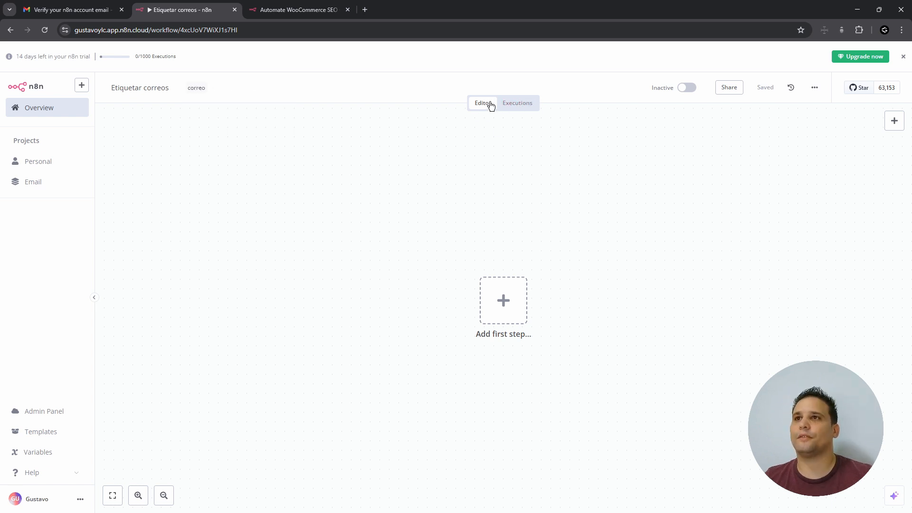
left_click(506, 107)
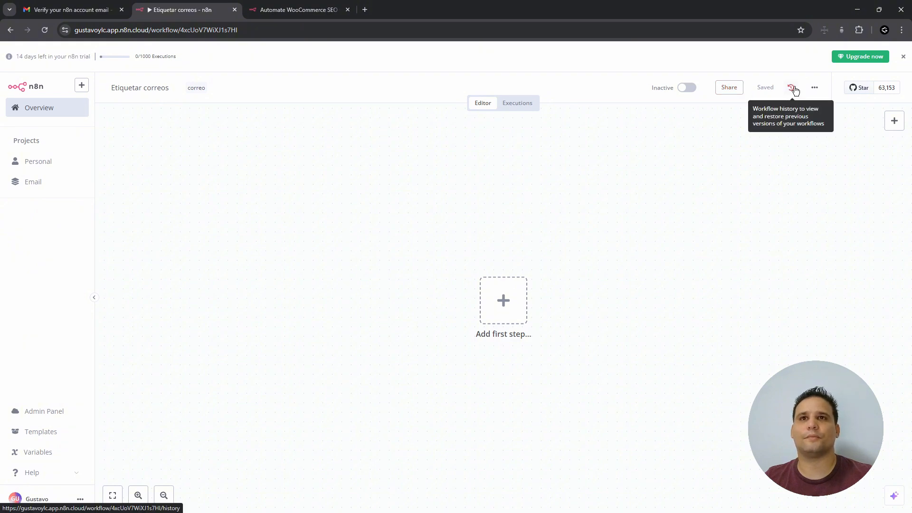
- Download the workflow as Etiquetar_correos.json and open it from Chrome's downloads
left_click(815, 88)
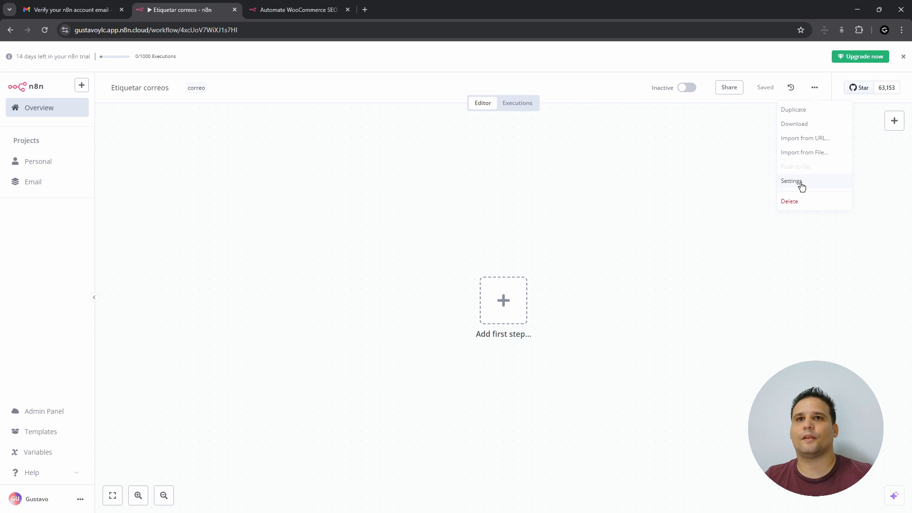
left_click(832, 129)
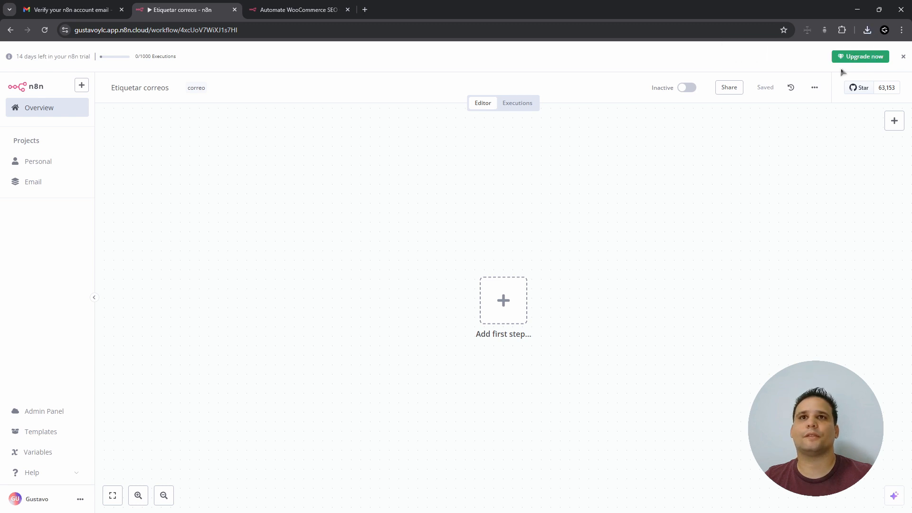
left_click(866, 30)
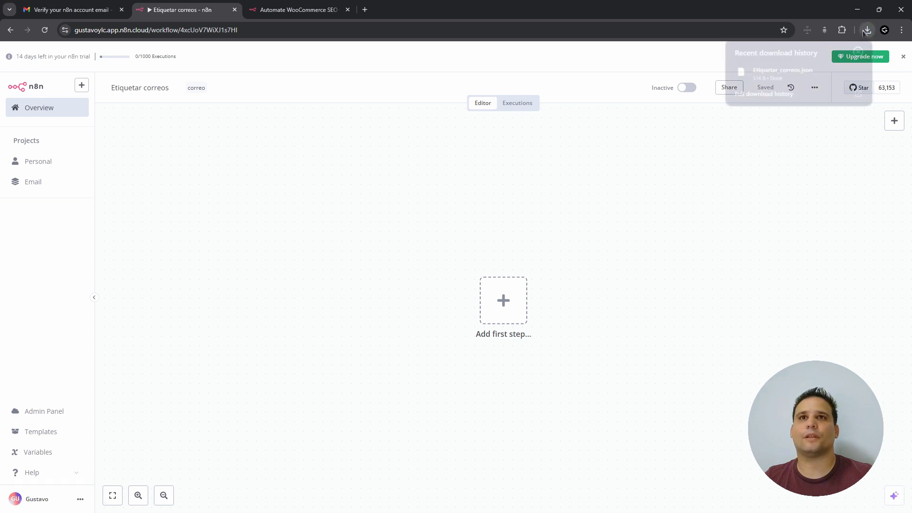
left_click(798, 74)
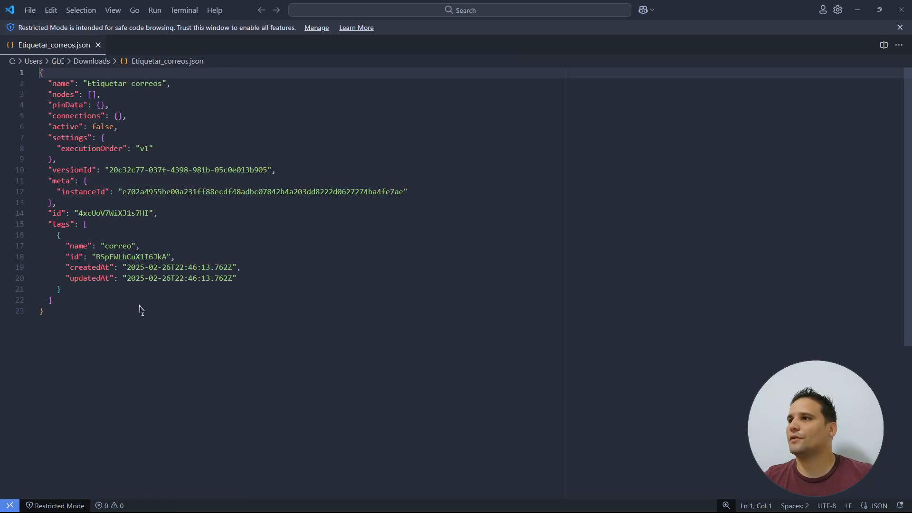
- Highlight the JSON from the workflow name down to the correo tag, then deselect
left_click_drag(40, 72, 299, 252)
left_click(297, 273)
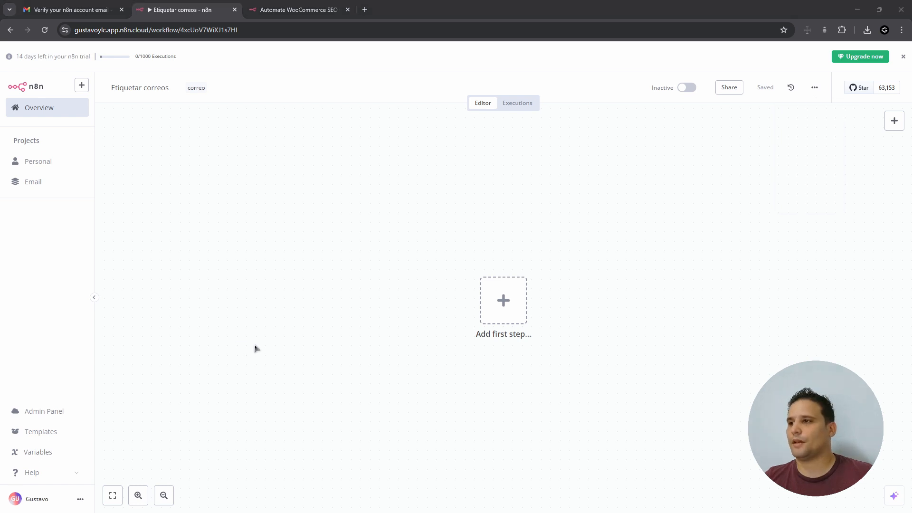
- Zoom the empty Etiquetar correos canvas in and out twice, then show the workflow trigger choices
left_click(248, 388)
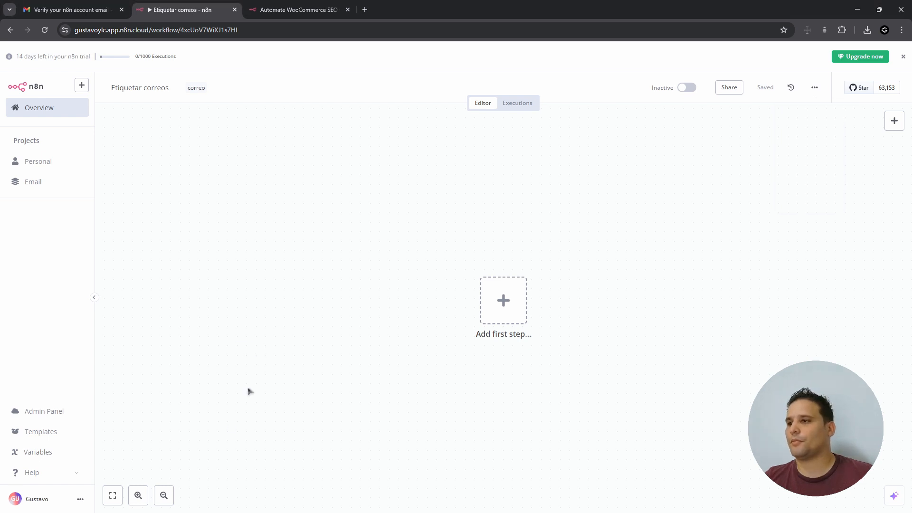
left_click(138, 496)
left_click(138, 496)
left_click(163, 495)
left_click(162, 497)
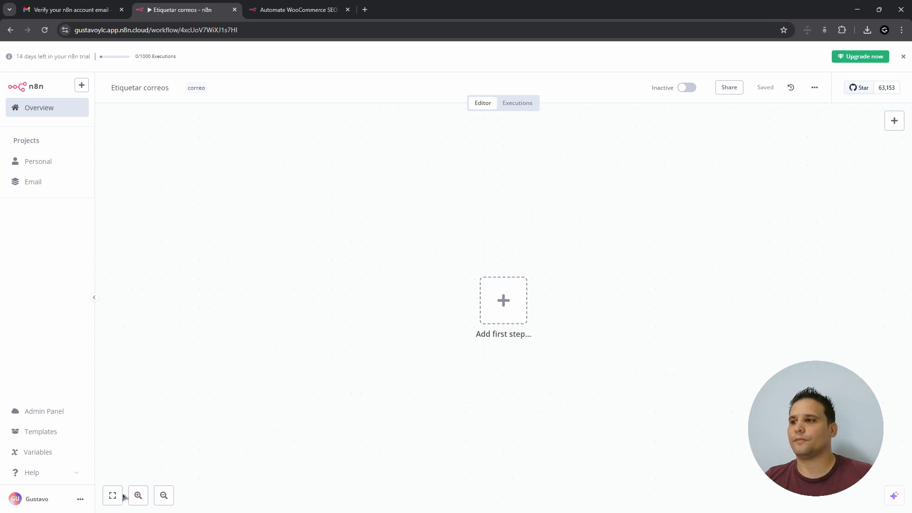
left_click(894, 122)
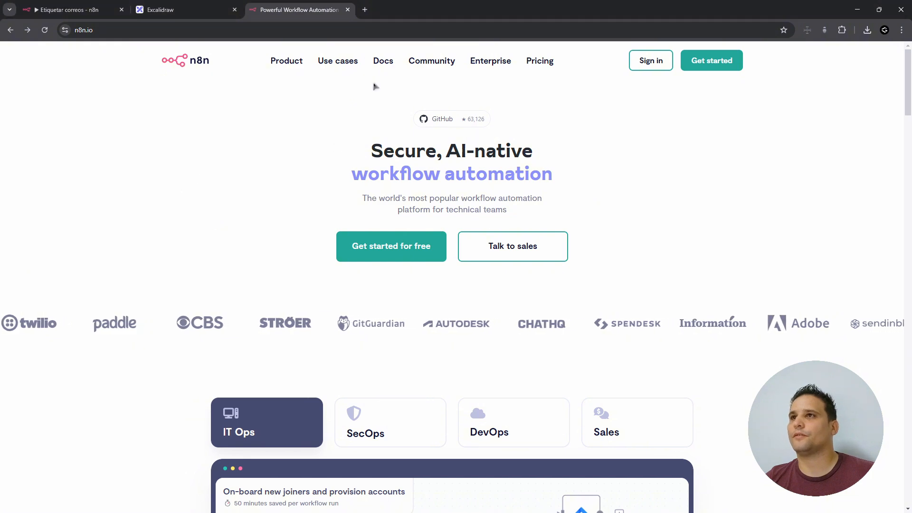
- Open the self-hosting docs and browse the npm, Docker and server setup installation pages
mouse_move(393, 67)
left_click(409, 90)
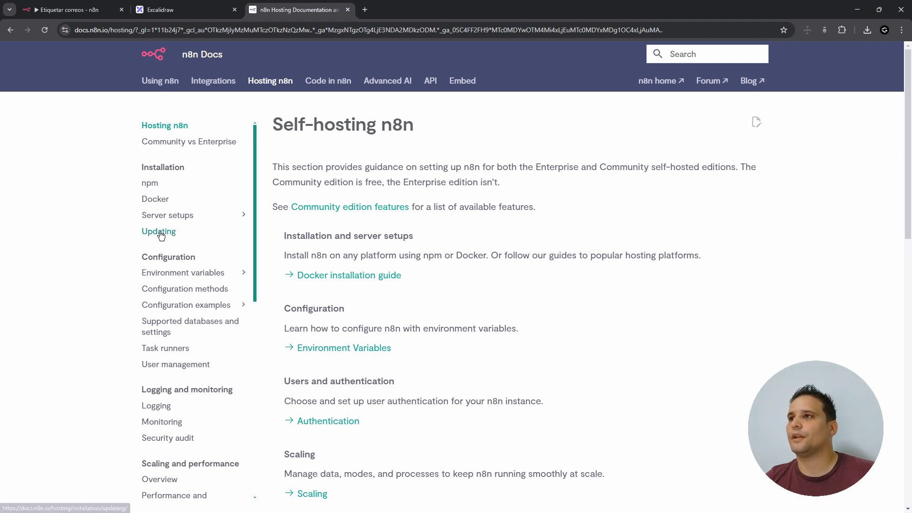
left_click(153, 185)
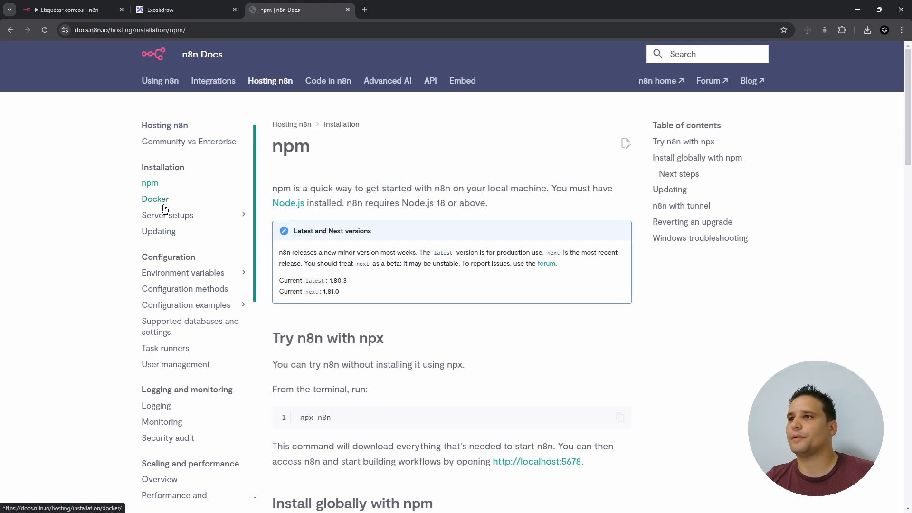
left_click(157, 200)
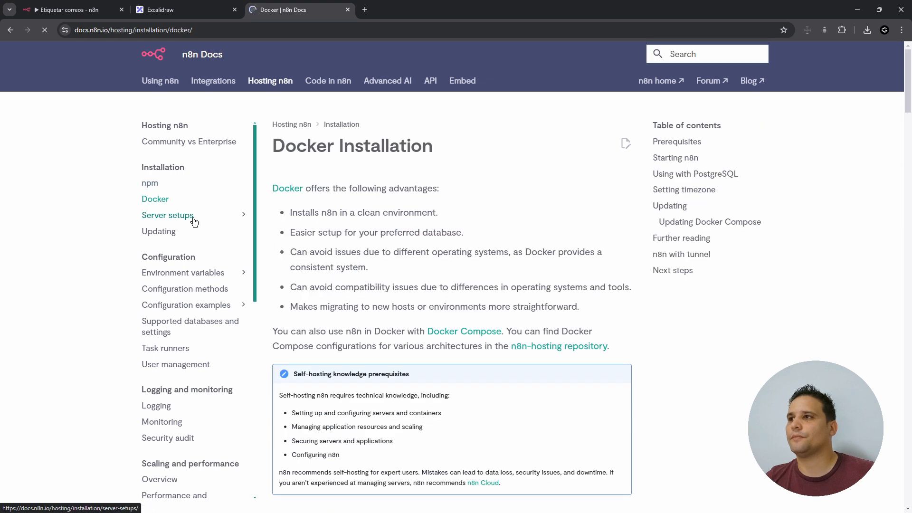
left_click(190, 216)
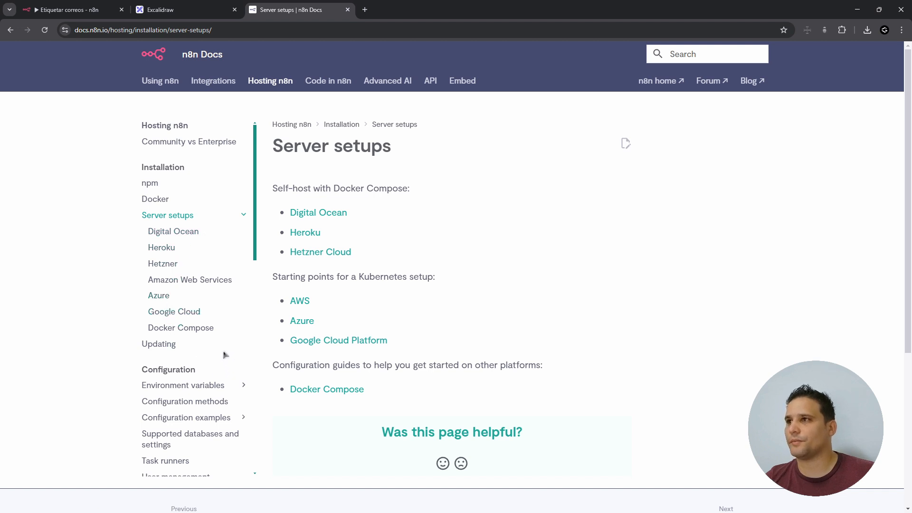
- Return to the npm page and highlight the 'Install globally with npm' command
left_click(151, 185)
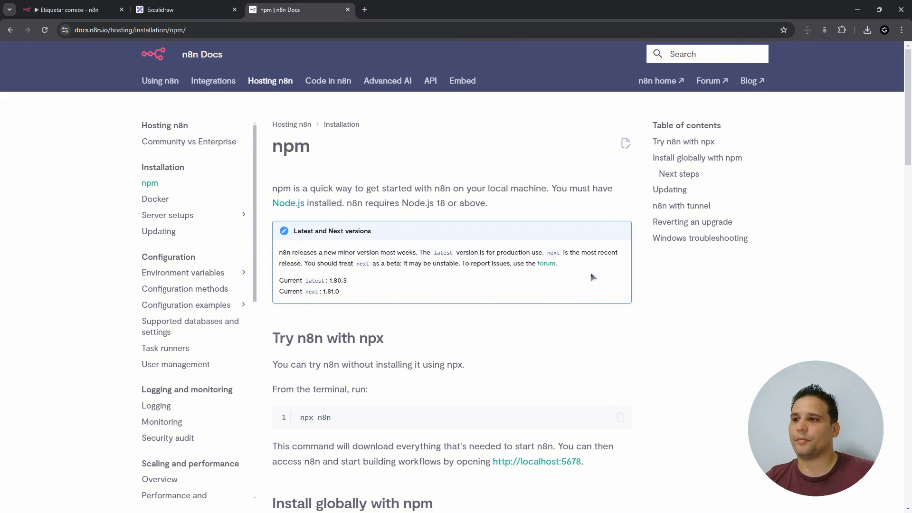
scroll(478, 230, "down", 7)
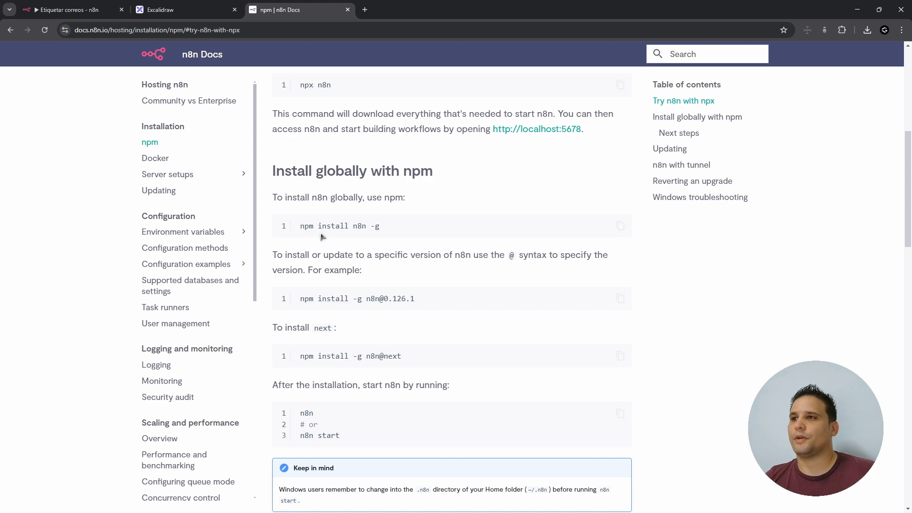
left_click_drag(300, 227, 382, 226)
left_click(382, 226)
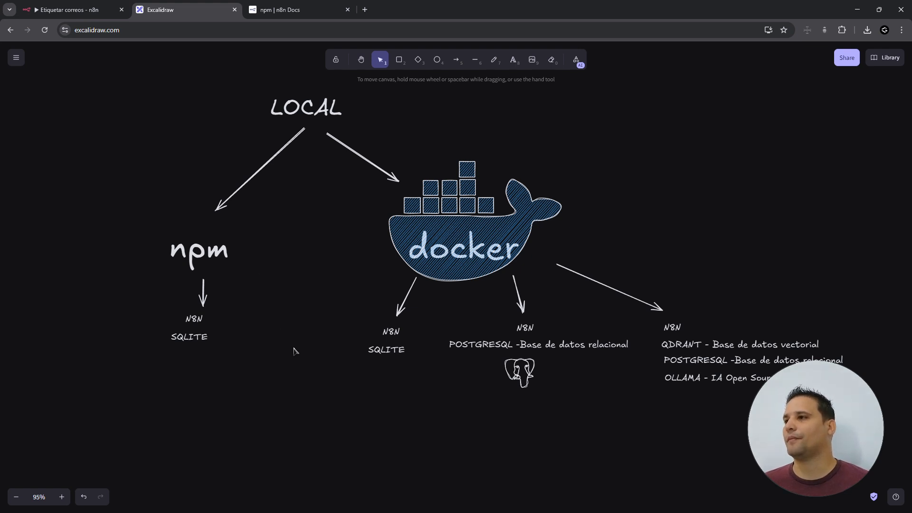
left_click_drag(127, 221, 295, 388)
left_click(296, 388)
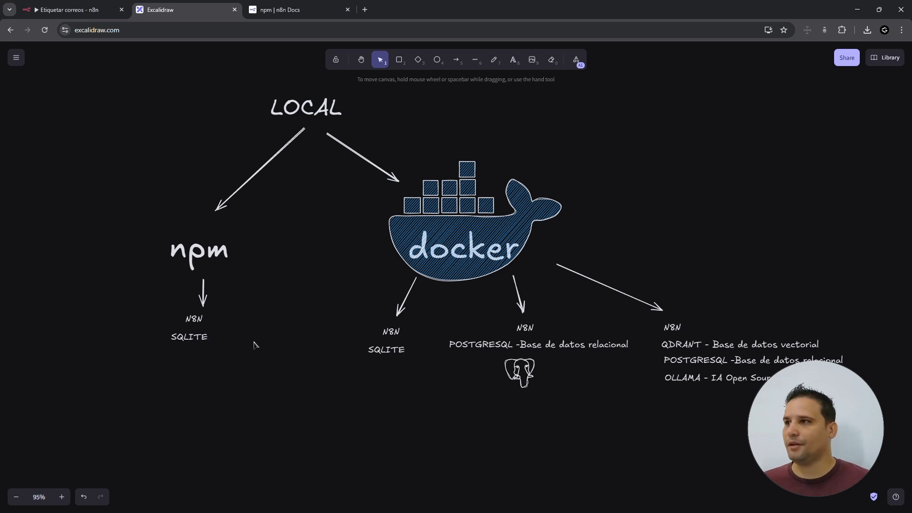
left_click(209, 250)
left_click(295, 316)
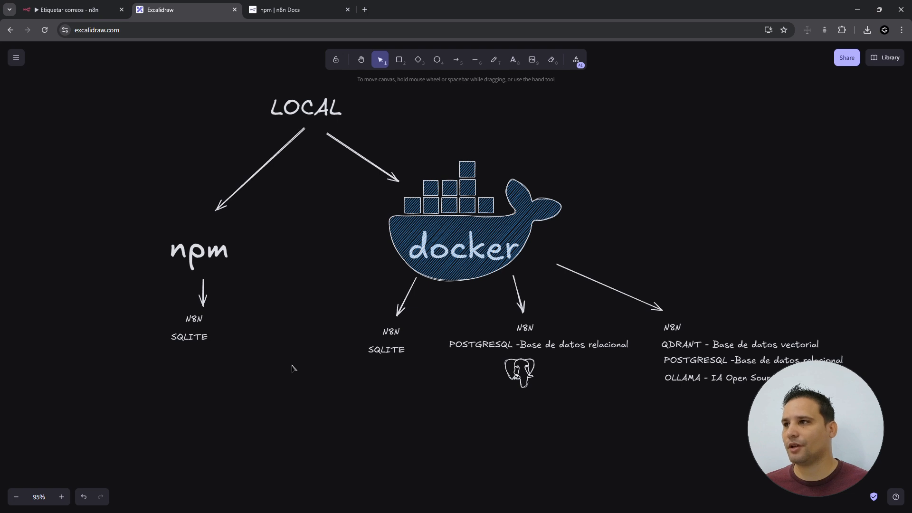
left_click(198, 251)
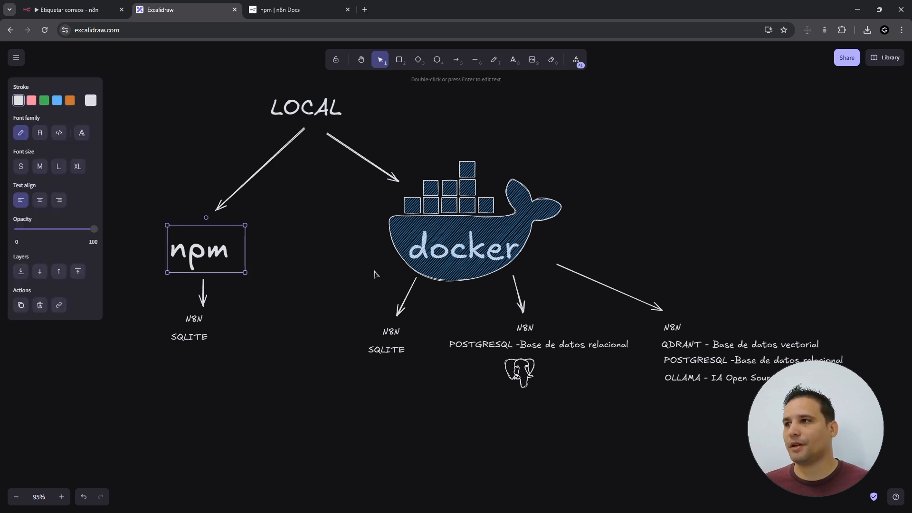
- Search for nodejs, open nodejs.org and download the Node.js LTS installer
left_click(365, 10)
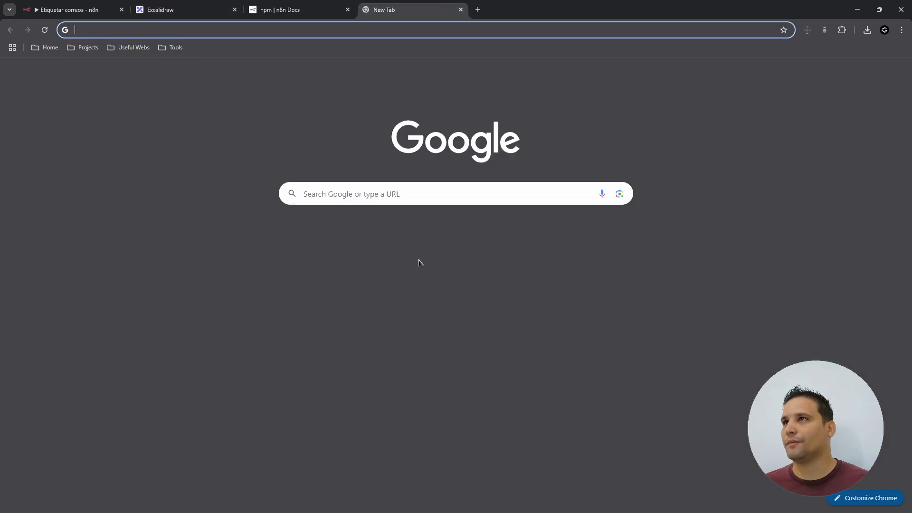
type("nodejs")
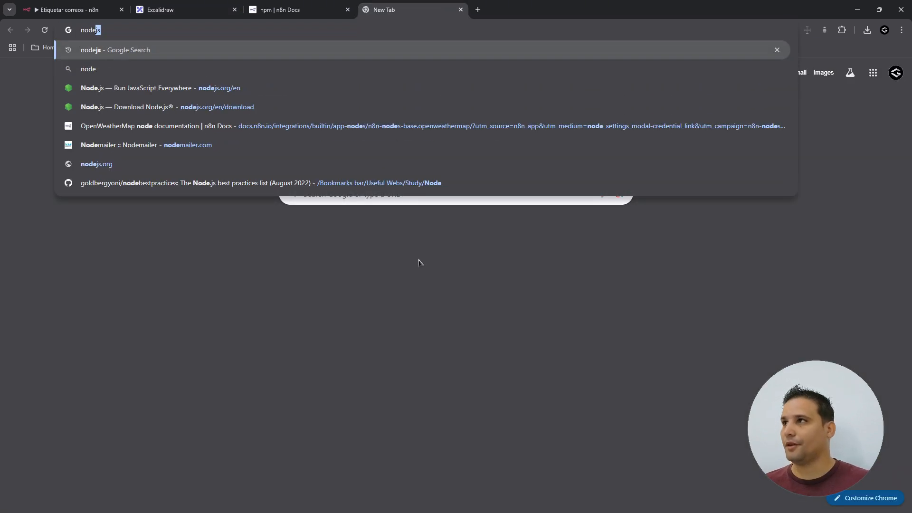
key("Return")
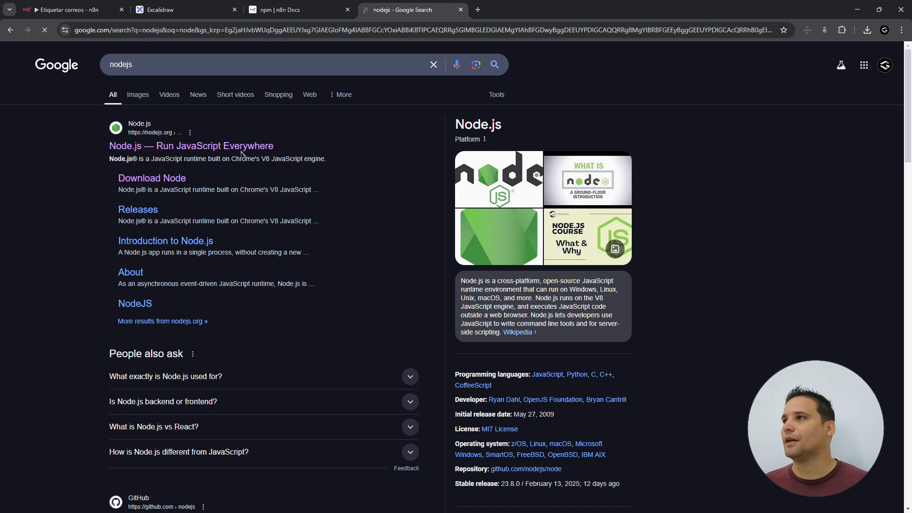
left_click(236, 147)
left_click(231, 327)
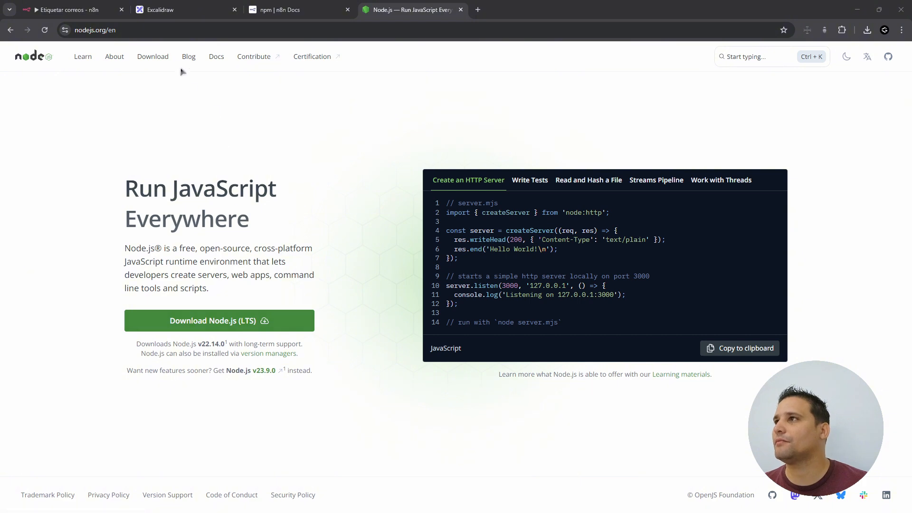
- On the Node.js download page, set the operating system to macOS
left_click(162, 58)
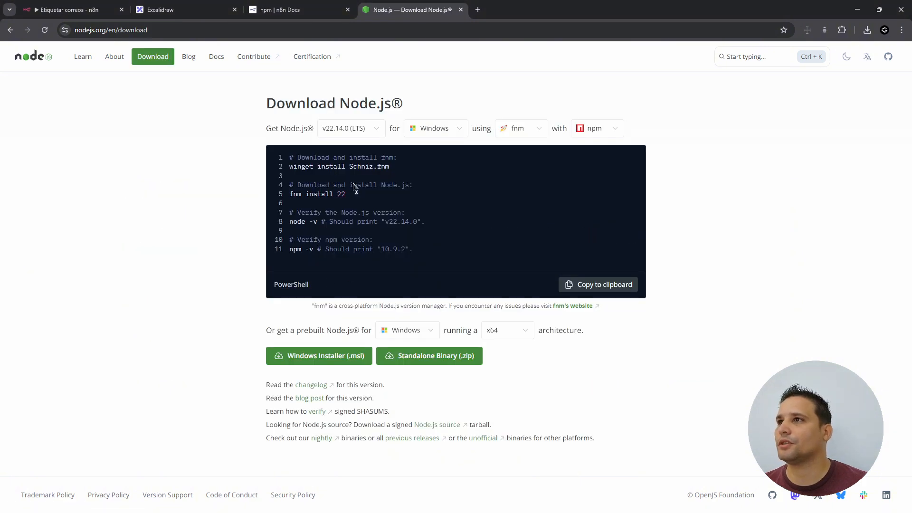
left_click(459, 134)
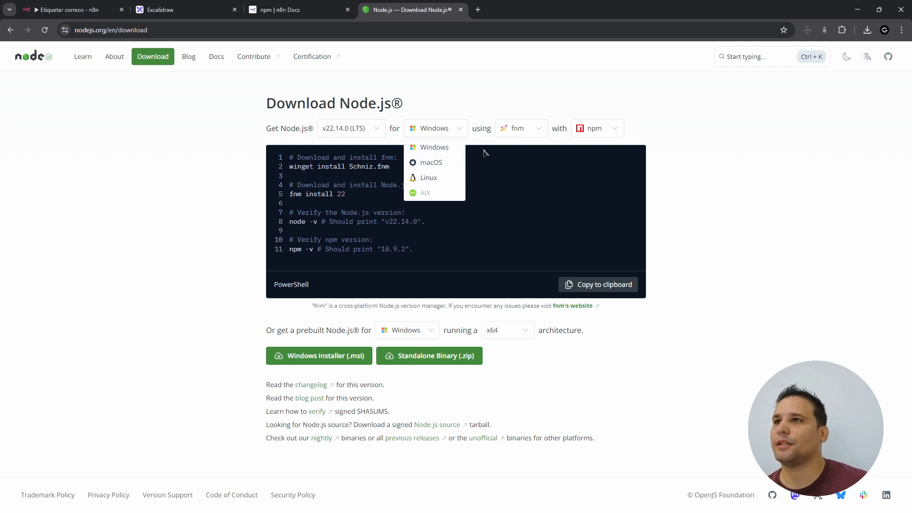
left_click(441, 163)
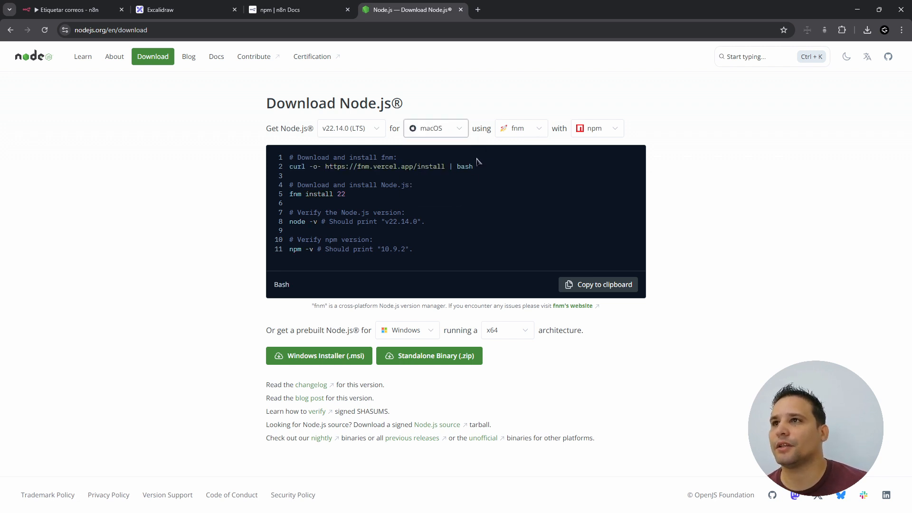
left_click(528, 138)
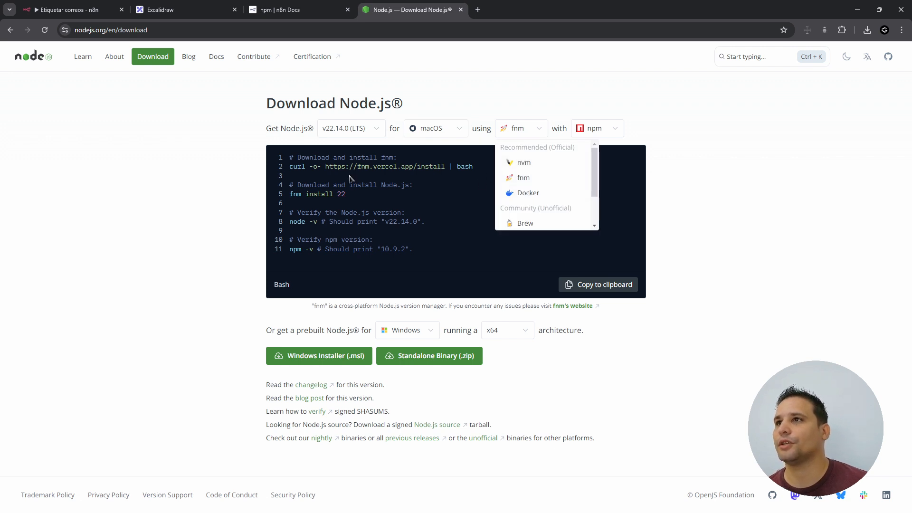
left_click(239, 185)
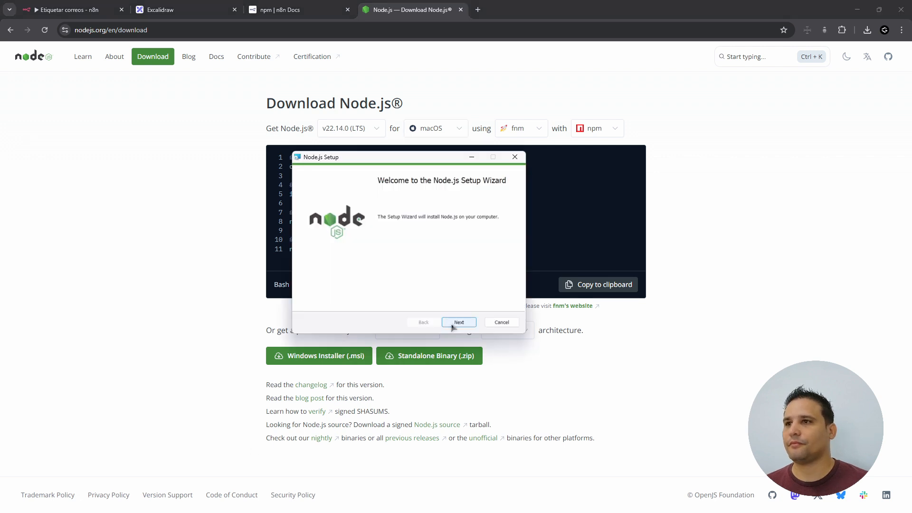
- Install Node.js to C:\Program Files\nodejs\ with the default folder and features, accepting the licence, then finish
left_click(452, 326)
left_click(384, 300)
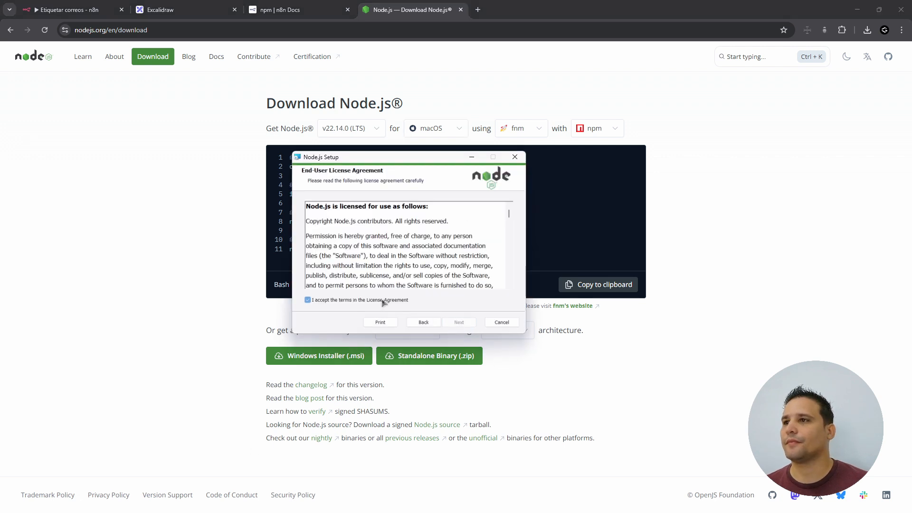
left_click(469, 326)
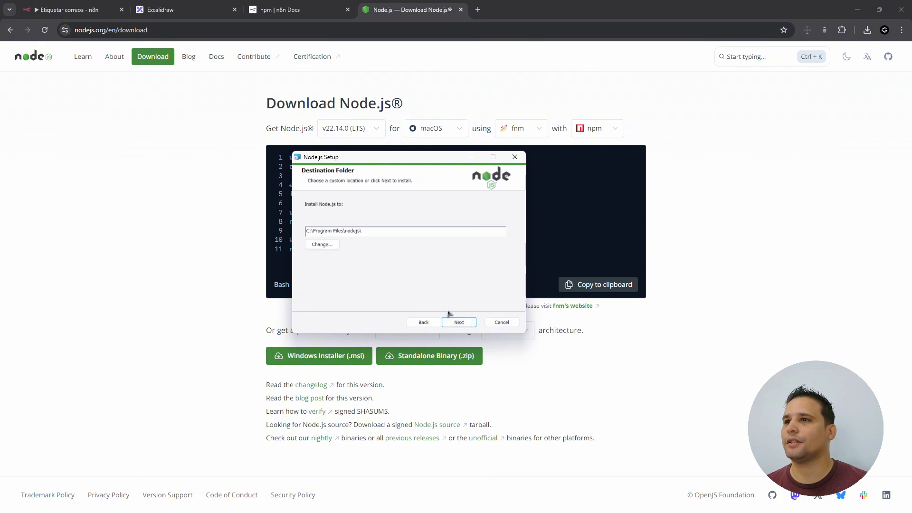
left_click(456, 321)
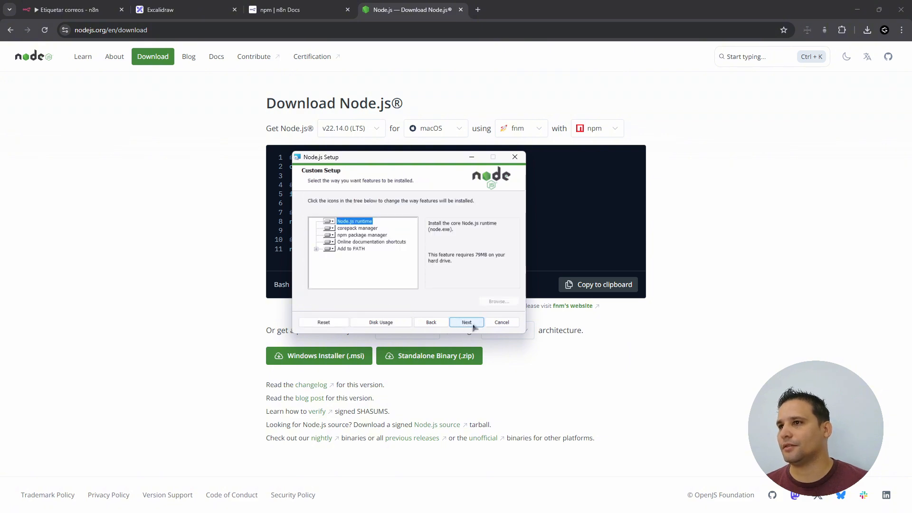
left_click(467, 323)
left_click(469, 325)
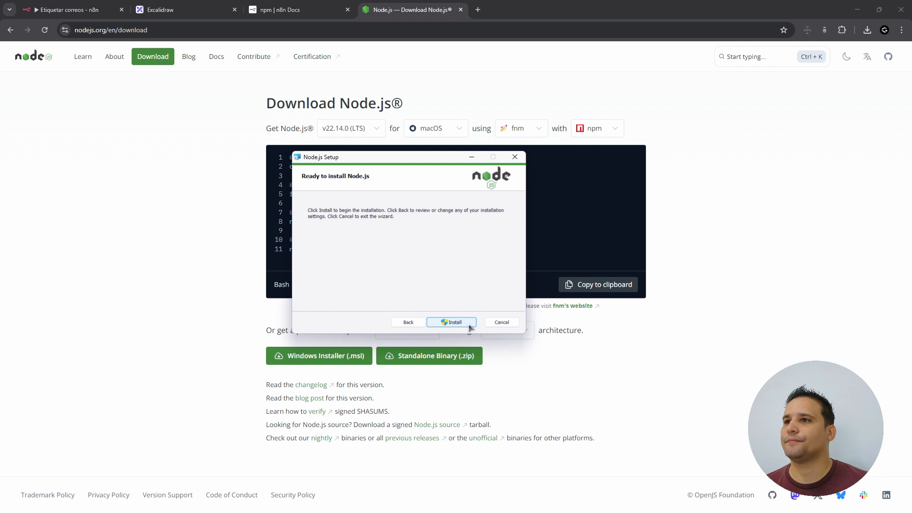
left_click(465, 324)
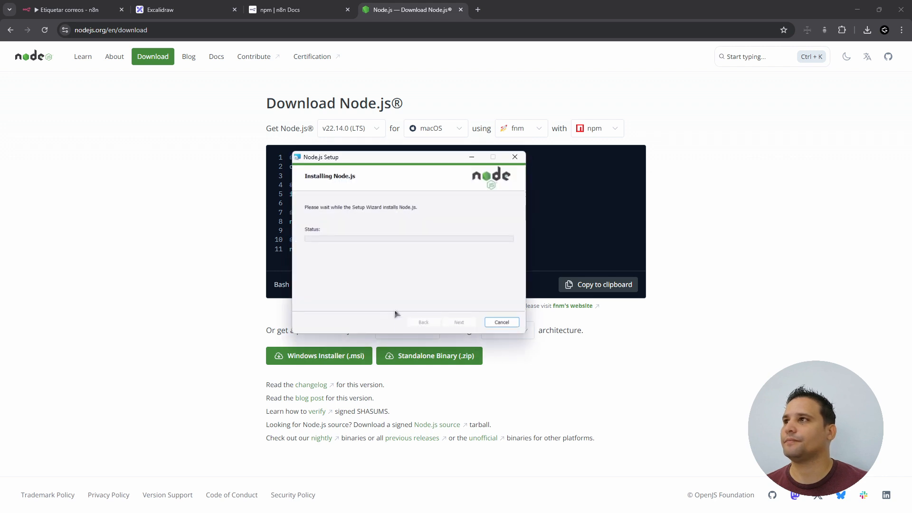
left_click_drag(414, 161, 392, 173)
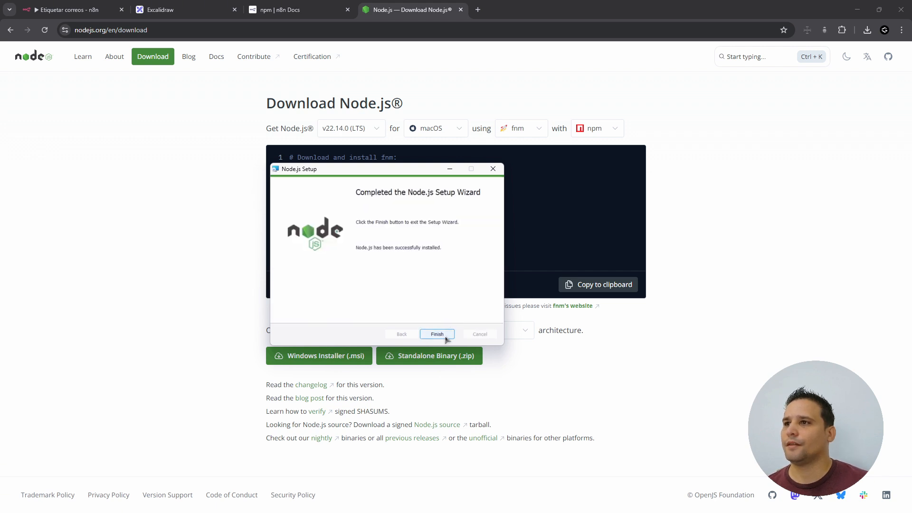
left_click(437, 334)
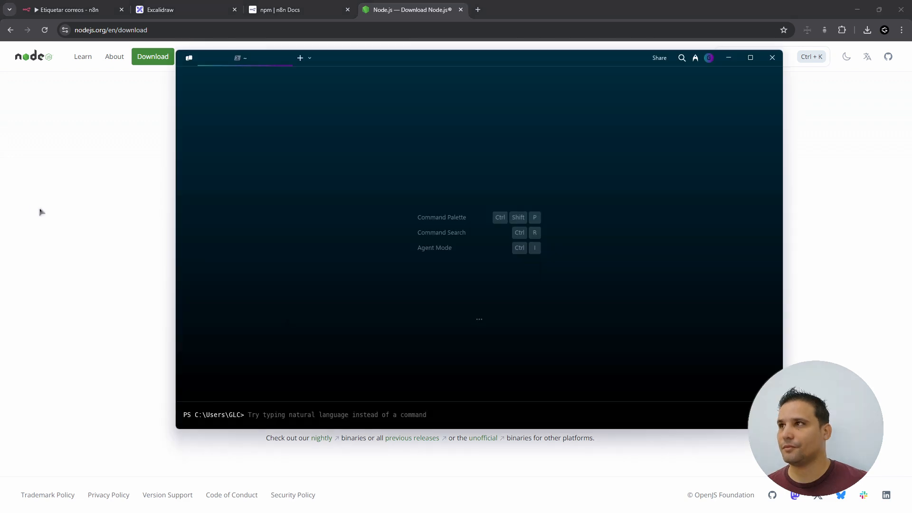
- Copy 'npm install n8n -g' from the npm docs page and paste it into the PowerShell terminal
left_click(30, 200)
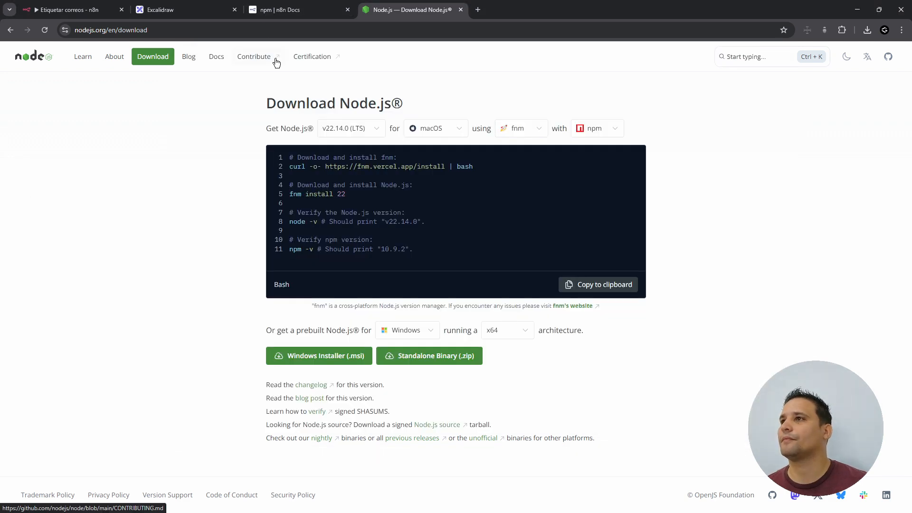
left_click(276, 9)
scroll(500, 395, "down", 5)
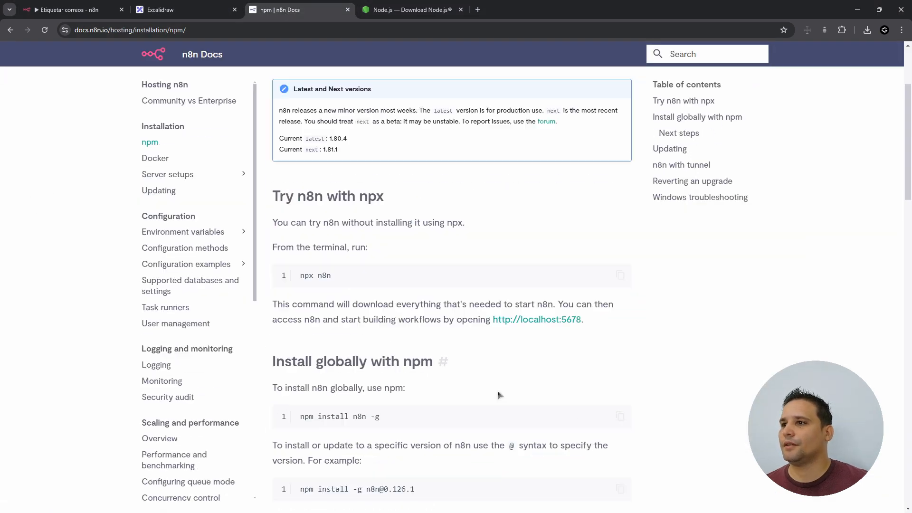
scroll(500, 394, "down", 3)
scroll(517, 380, "down", 1)
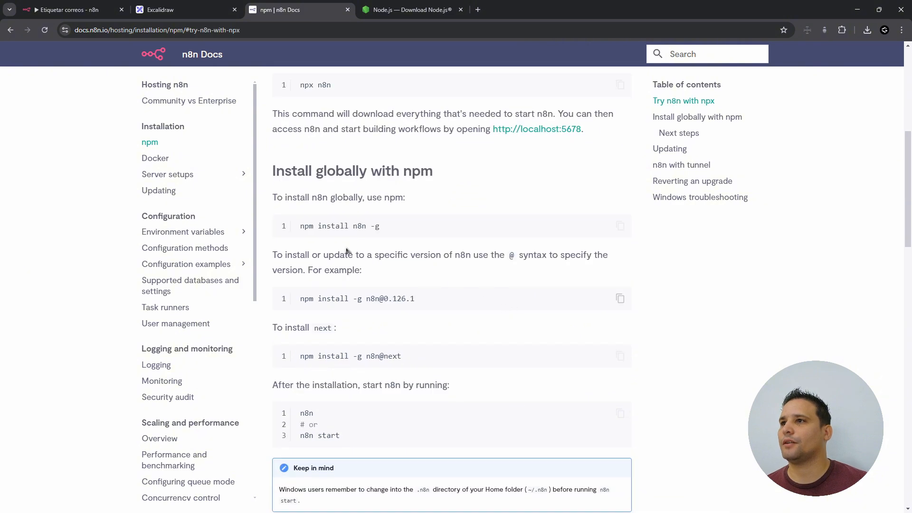
left_click(620, 226)
key("alt+Tab")
key("ctrl+v")
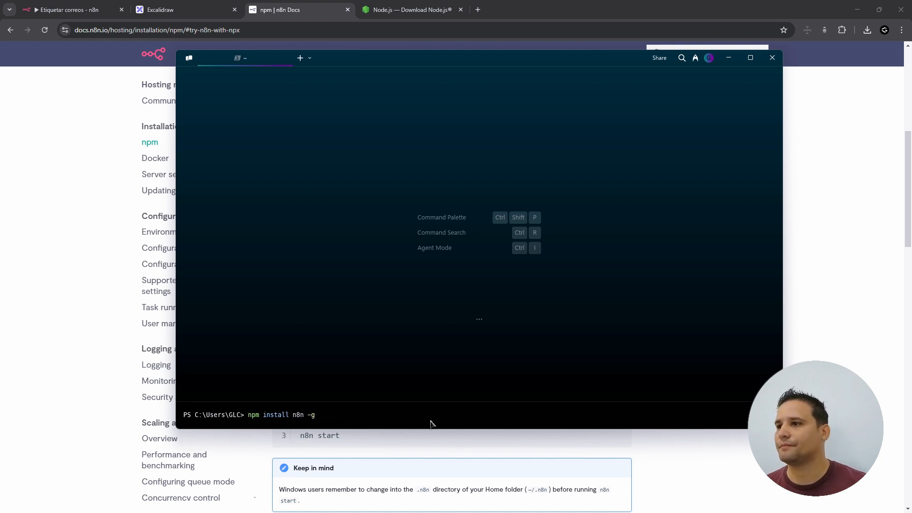
- Run npm install n8n -g until 2140 packages are added, then move Warp aside to reveal the docs
key("Return")
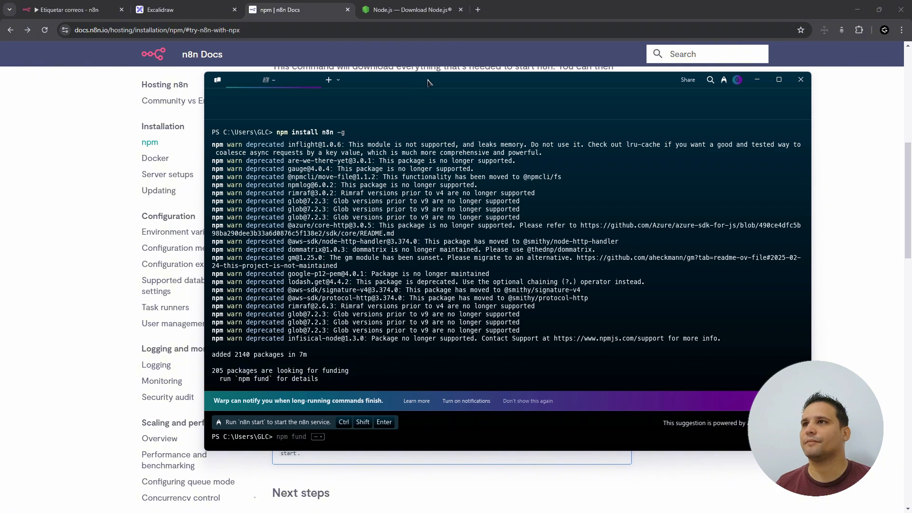
left_click_drag(427, 82, 701, 109)
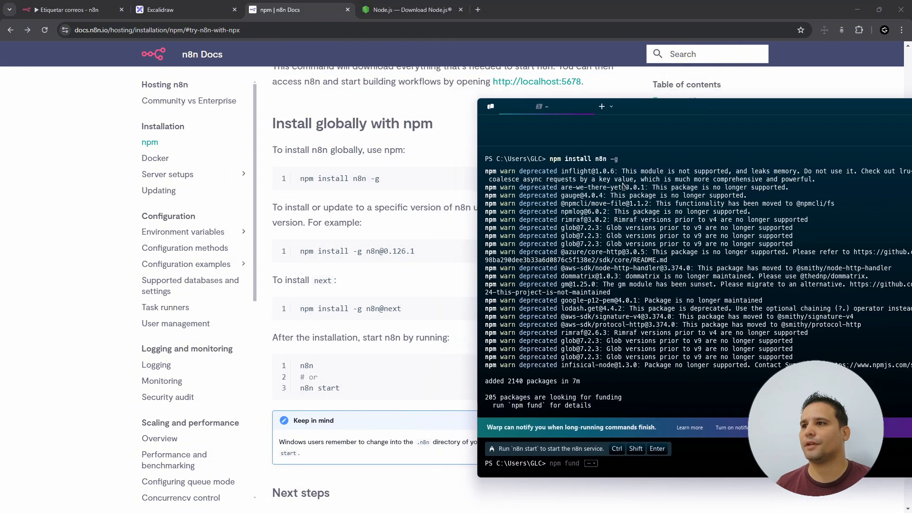
left_click(315, 346)
- Run n8n in the terminal and allow Node.js through the Windows firewall to serve localhost:5678
left_click_drag(296, 369, 335, 371)
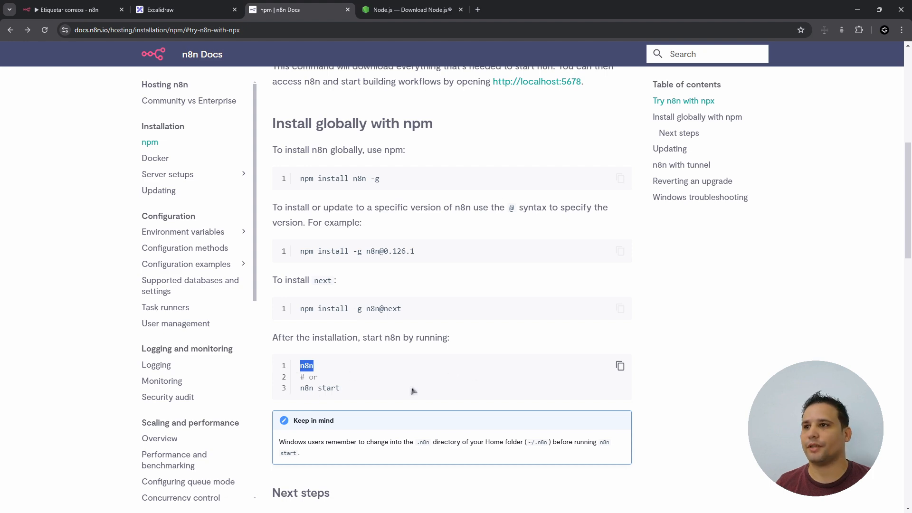
key("alt+Tab")
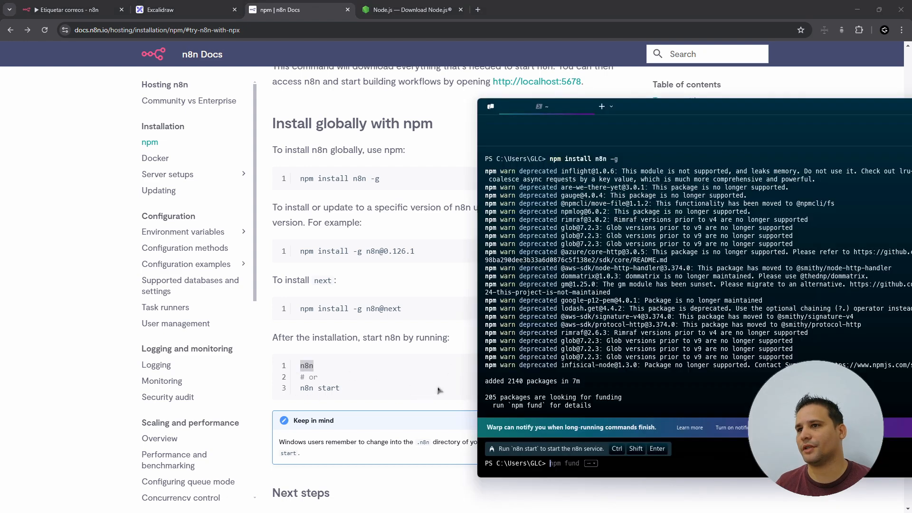
left_click_drag(685, 122, 526, 123)
type("n8")
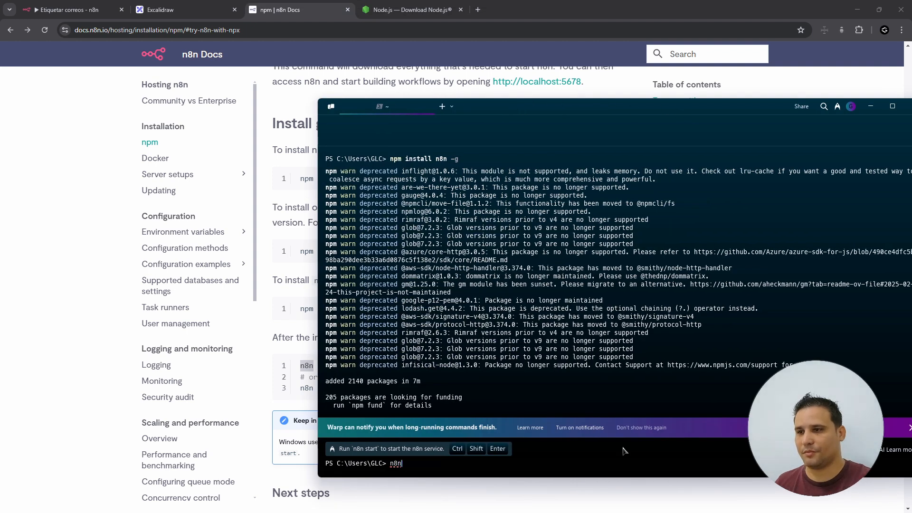
type("n")
key("Return")
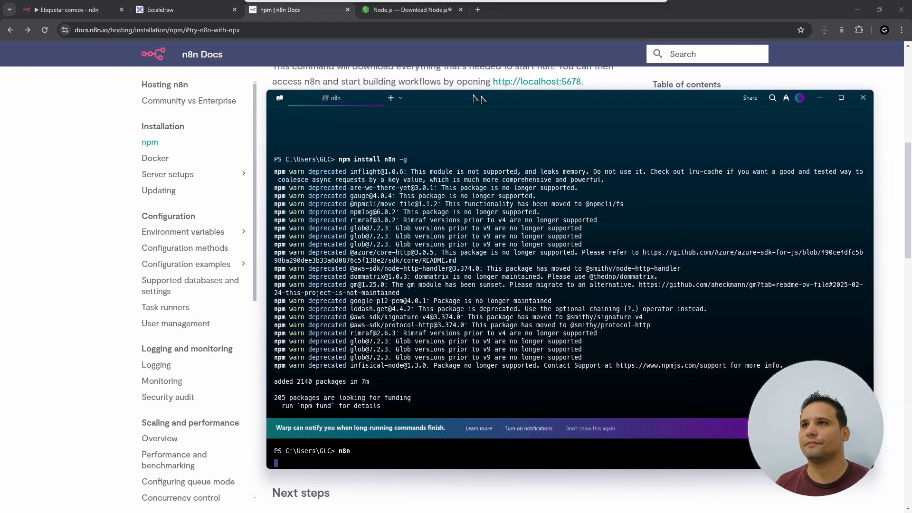
left_click_drag(534, 110, 406, 92)
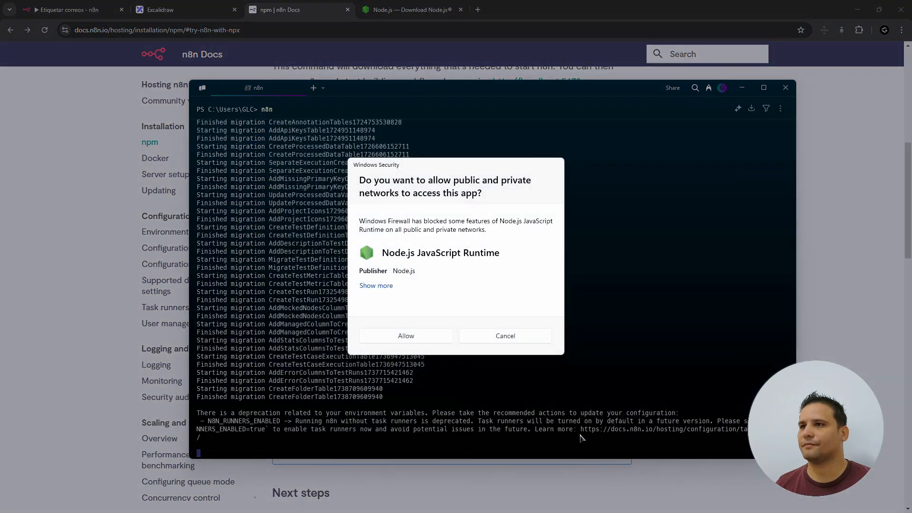
left_click(397, 338)
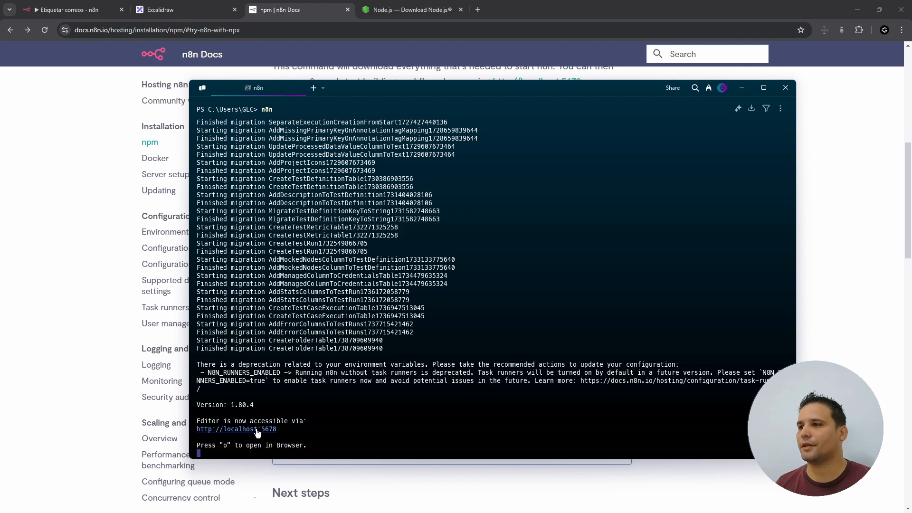
- Open the local editor and submit the owner account's email, first name, last name and password
left_click(266, 430, "ctrl")
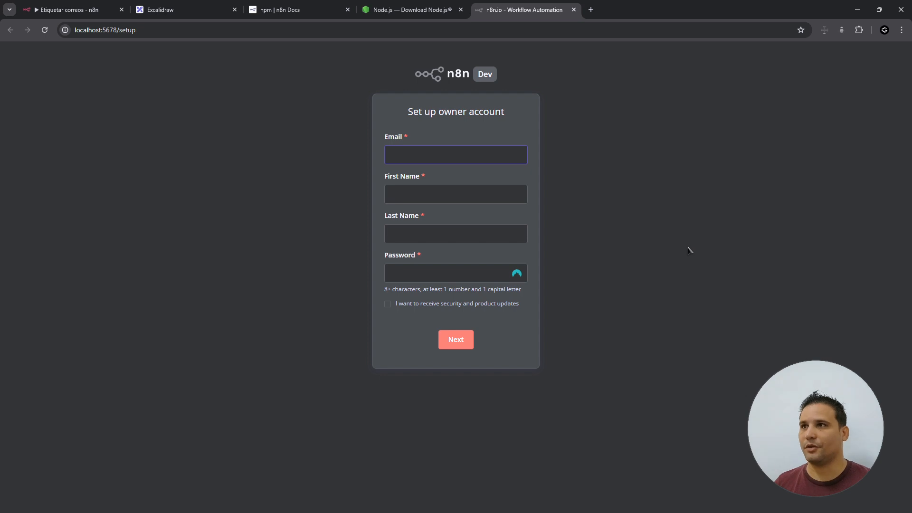
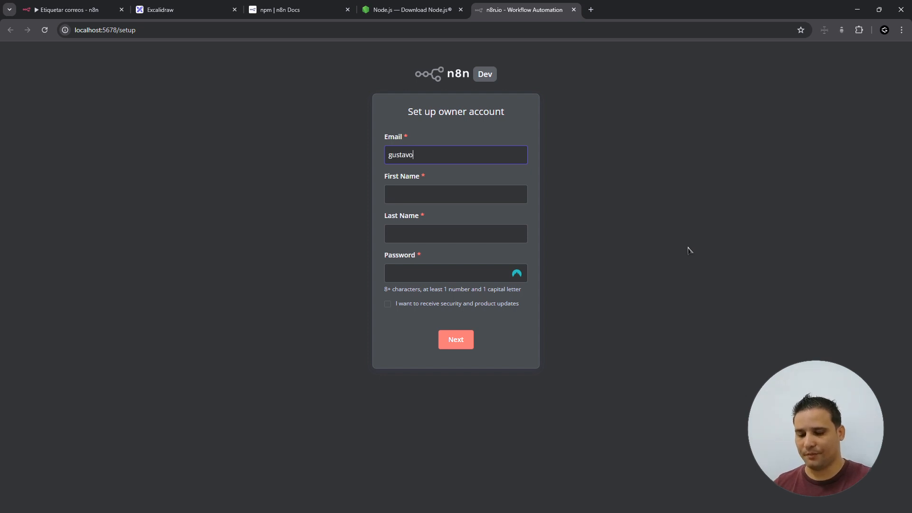
key("Tab")
type("G")
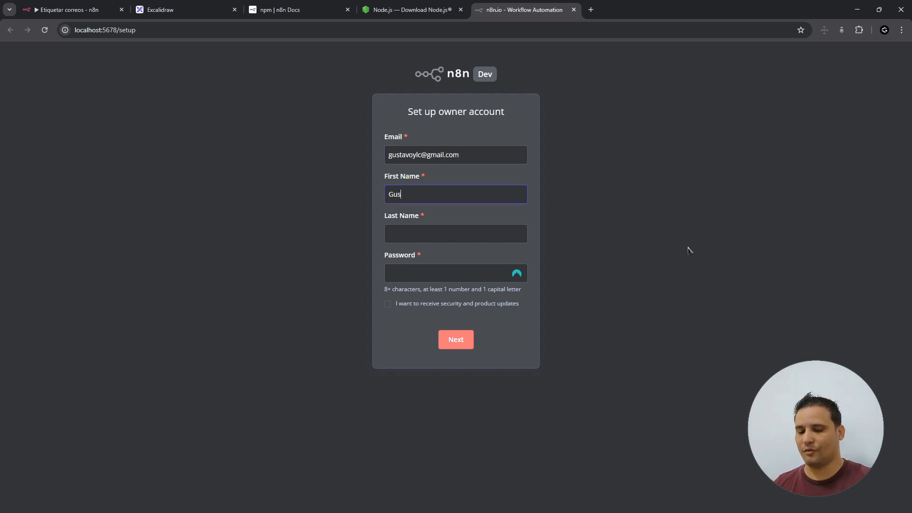
key("Tab")
type("Leyte")
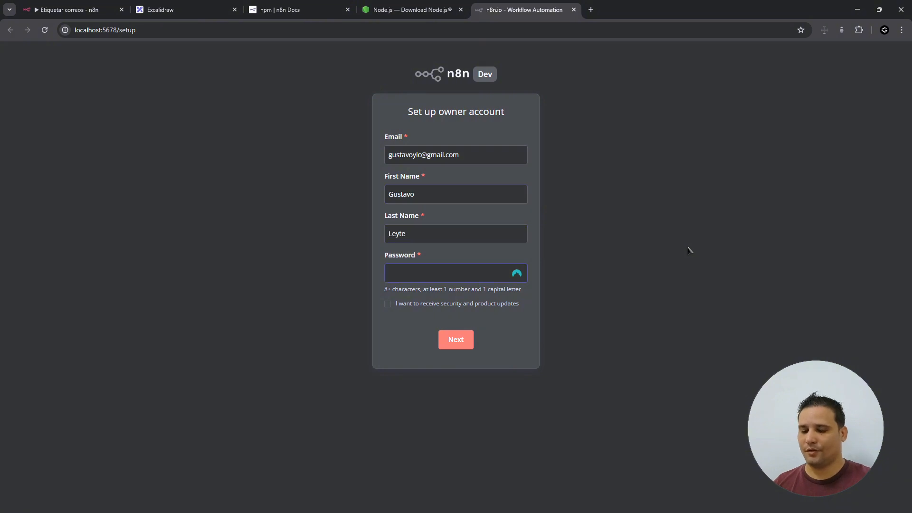
left_click(472, 338)
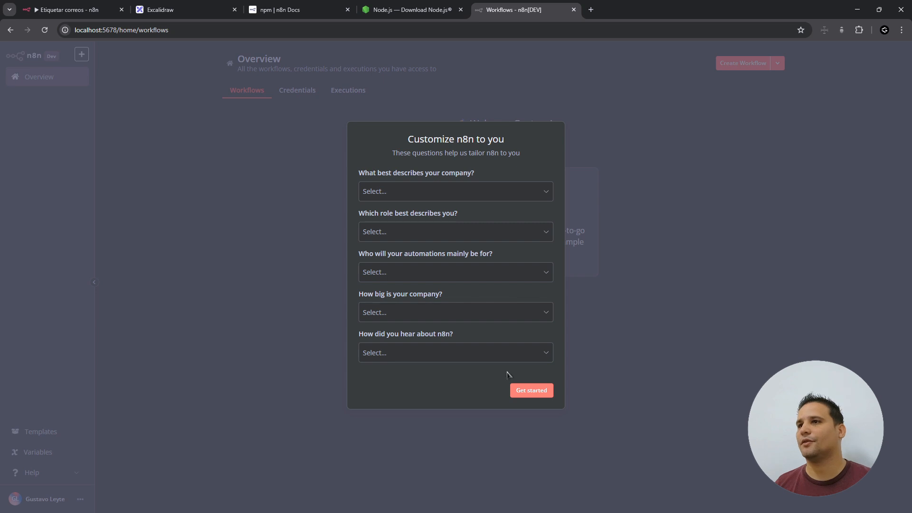
- Answer the survey: Software as a service, Business Owner, Myself, less than 20 people, heard via Google
left_click(509, 200)
left_click(496, 222)
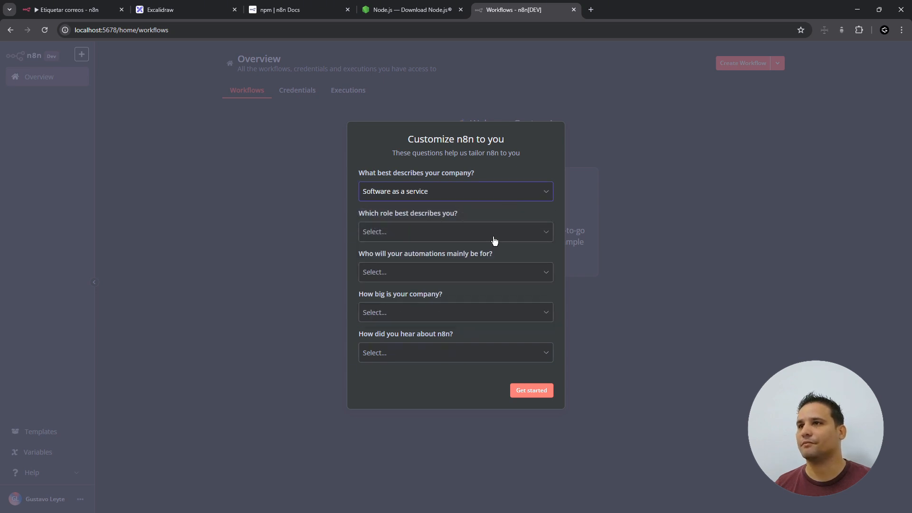
left_click(493, 236)
left_click(460, 262)
left_click(460, 275)
left_click(451, 300)
left_click(434, 312)
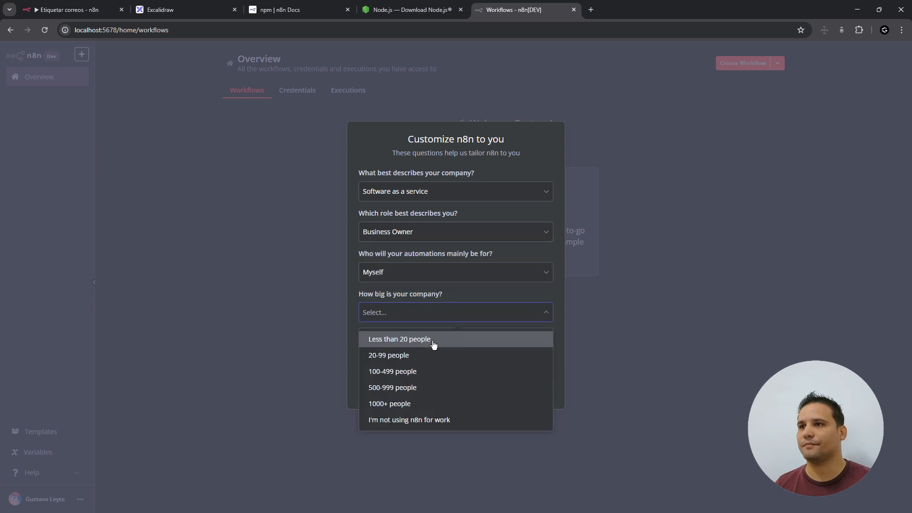
left_click(434, 339)
left_click(430, 353)
left_click(430, 376)
left_click(540, 392)
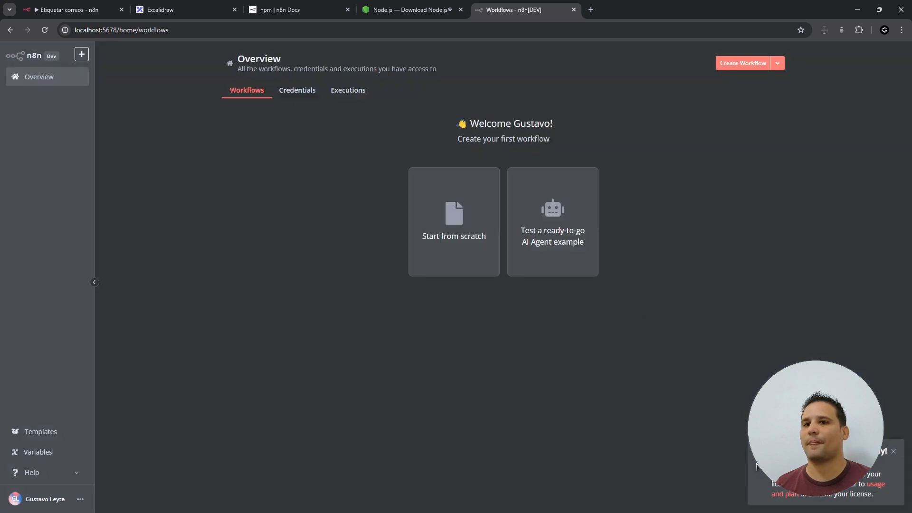
- Activate the free license key from the n8n email in Gmail, then return to the local Overview
left_click(591, 9)
type("mail")
key("Return")
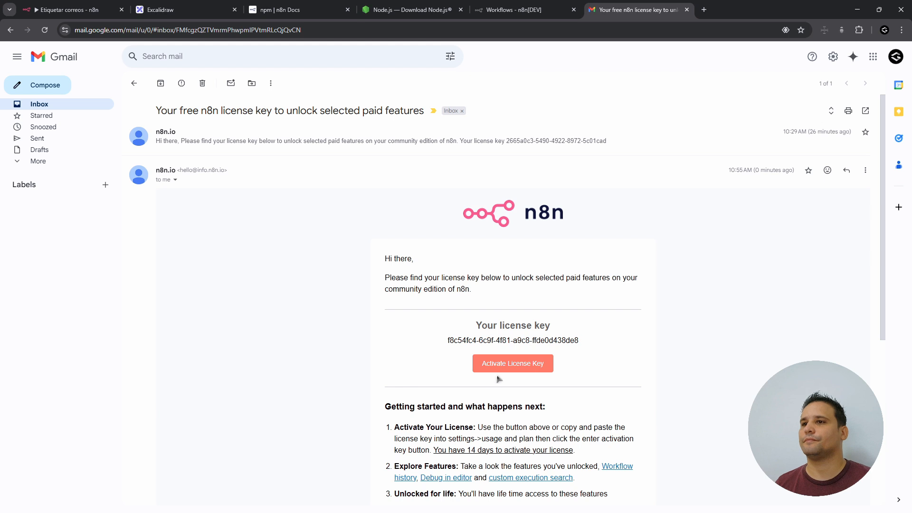
left_click(506, 368)
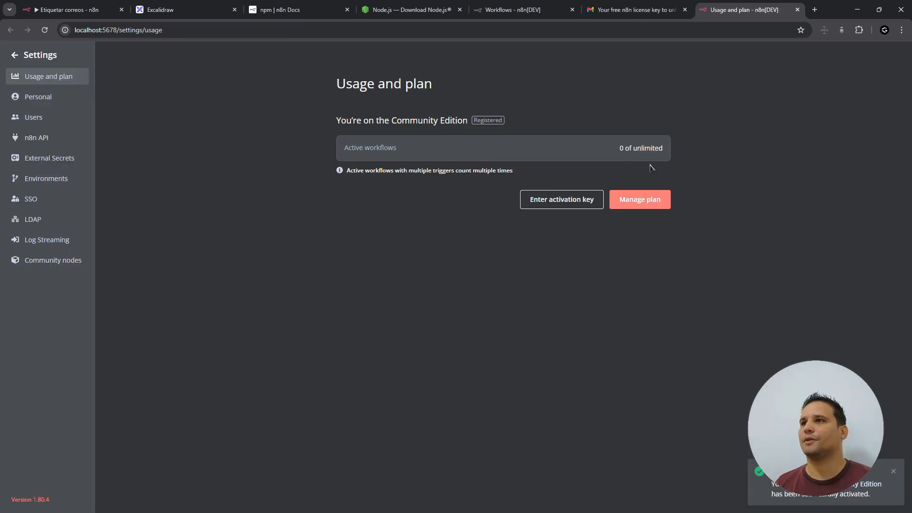
left_click(13, 57)
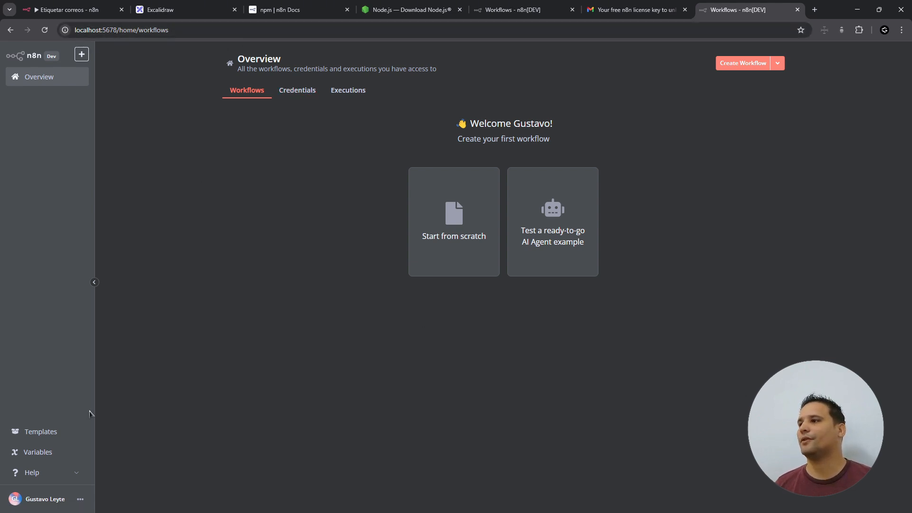
- Move the local n8n tab to second position and start a blank workflow from scratch
left_click(68, 9)
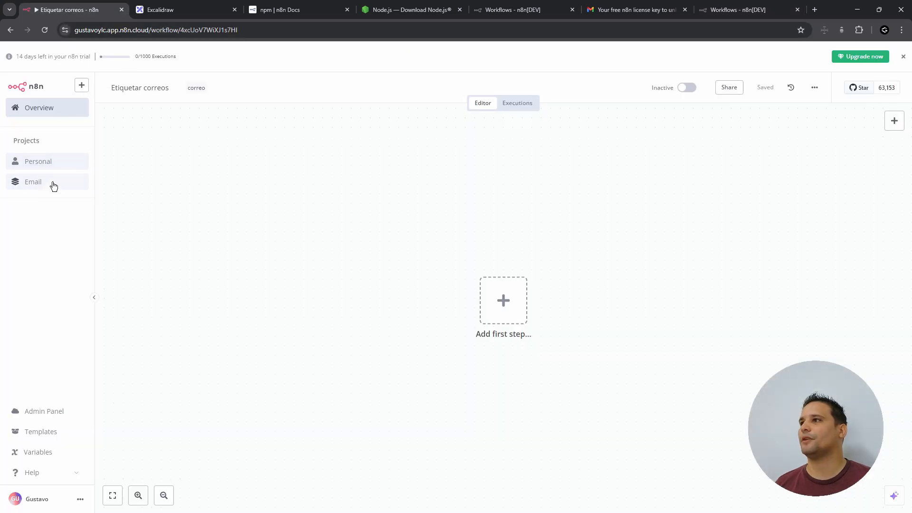
left_click_drag(762, 10, 162, 11)
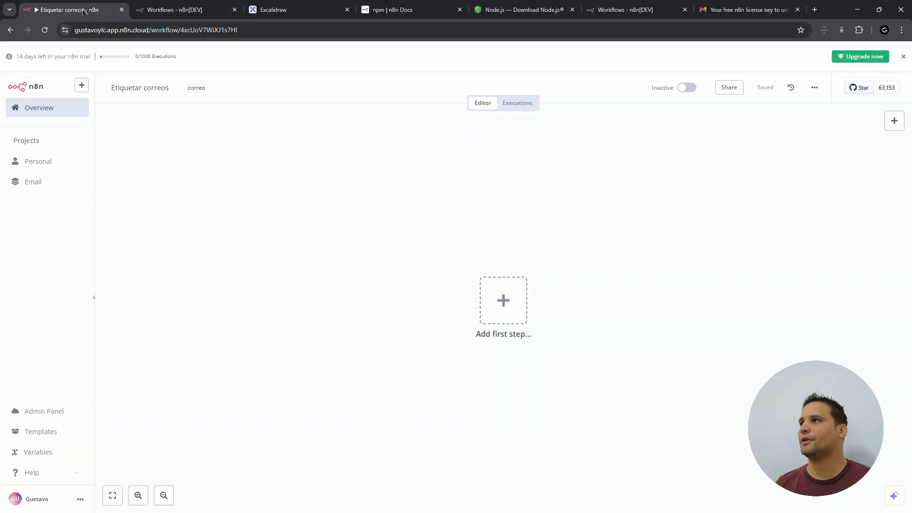
left_click(71, 9)
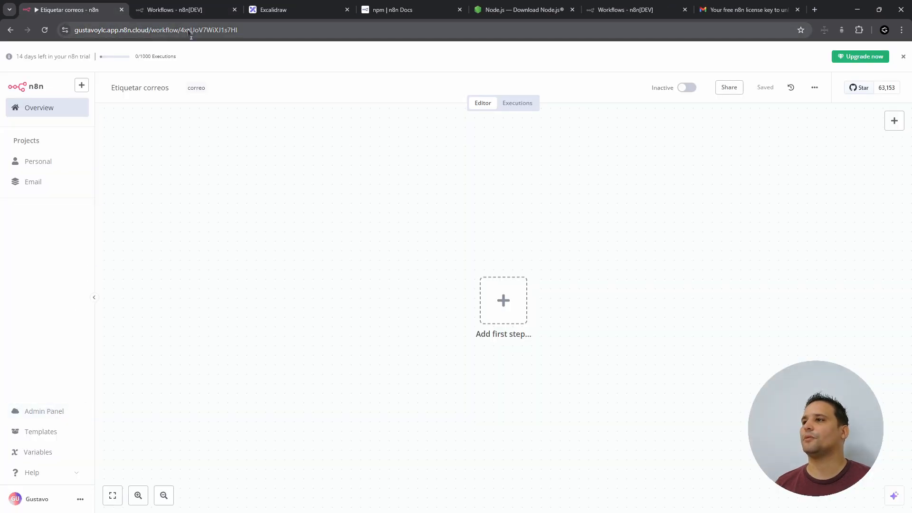
left_click(167, 10)
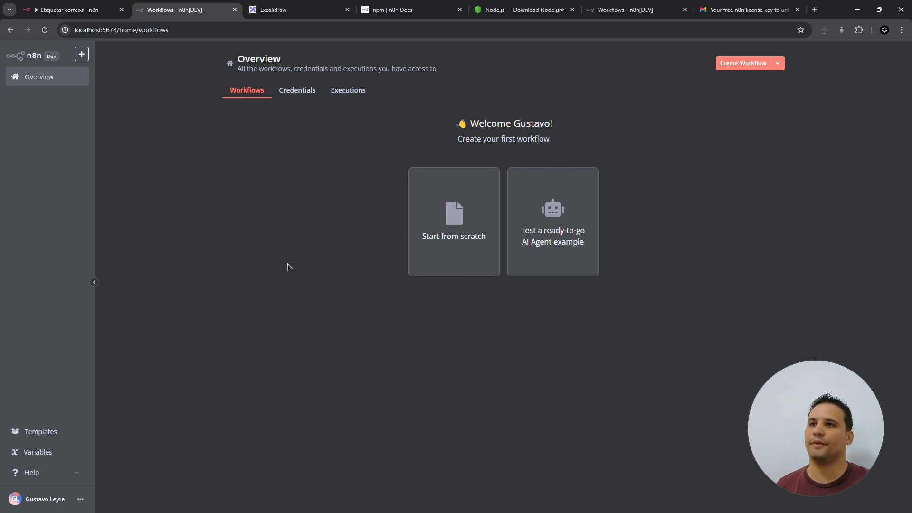
left_click(462, 240)
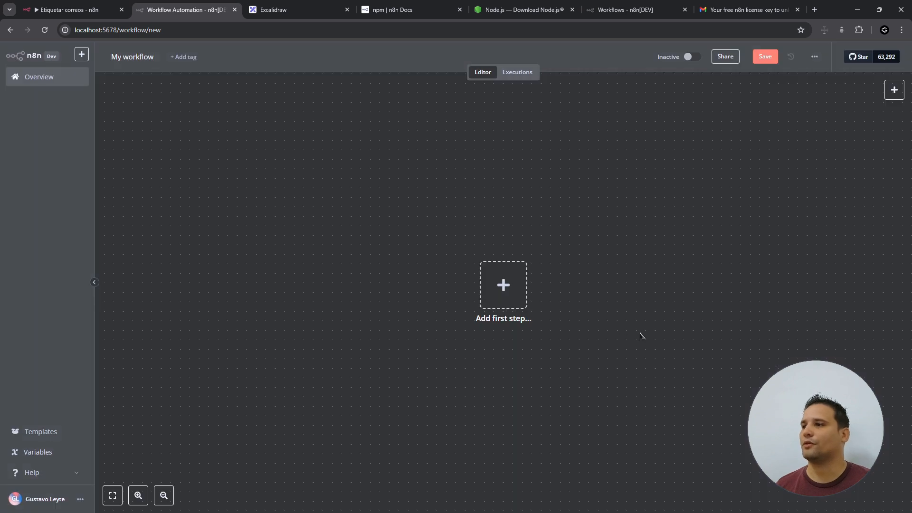
- Select the npm branch of the Excalidraw diagram, then clear the selection
left_click(145, 251)
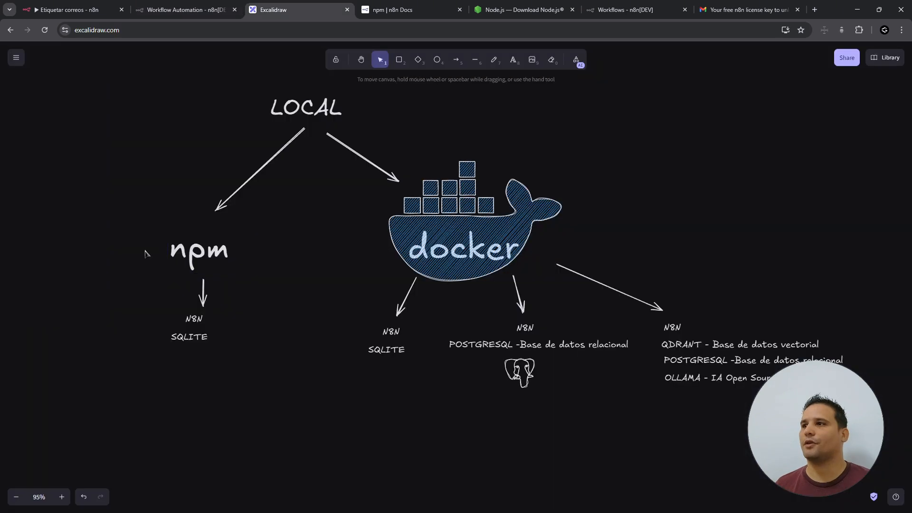
left_click_drag(145, 223, 355, 420)
left_click(329, 412)
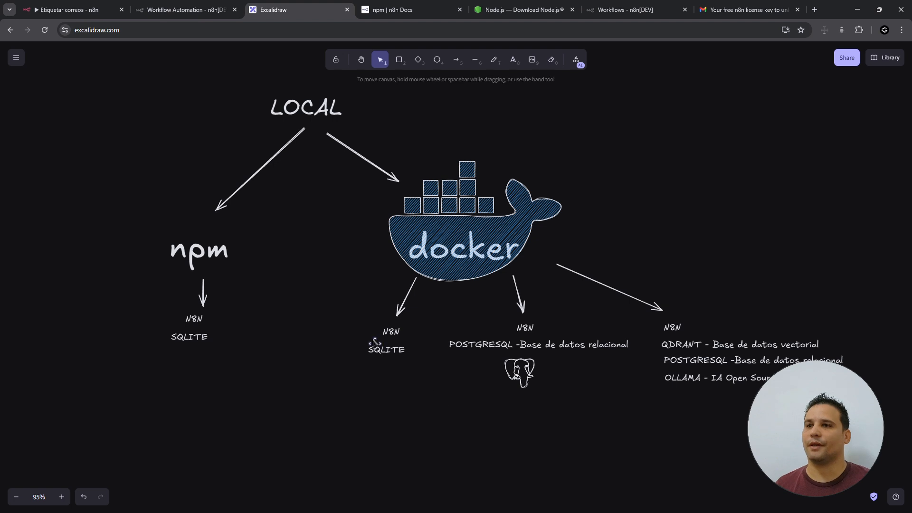
- Point out the SQLITE and POSTGRESQL labels under the diagram's docker branch, then switch to n8n Docs
left_click_drag(363, 335, 903, 461)
left_click(720, 459)
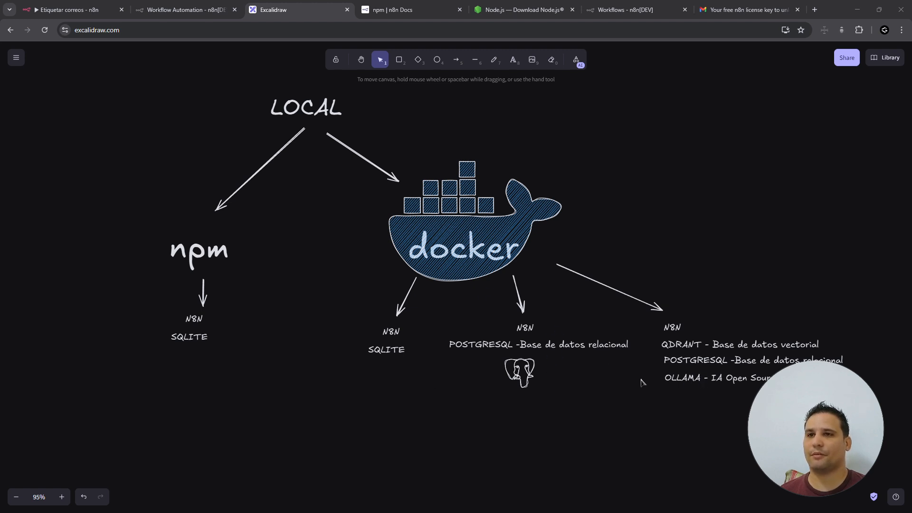
left_click(388, 351)
left_click(494, 348)
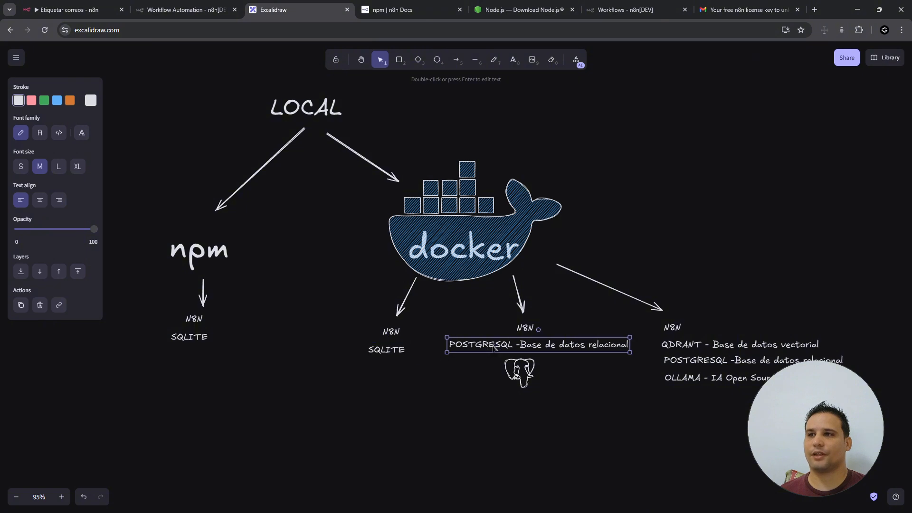
left_click(403, 359)
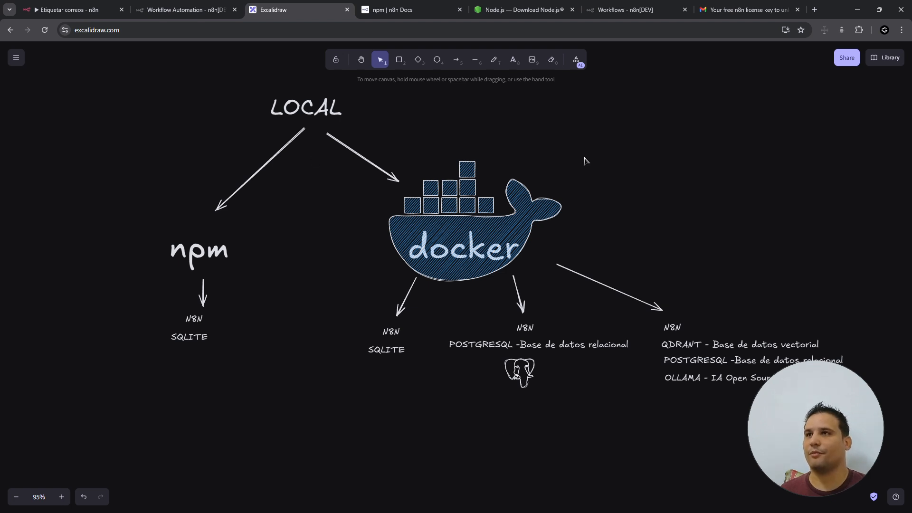
left_click(542, 11)
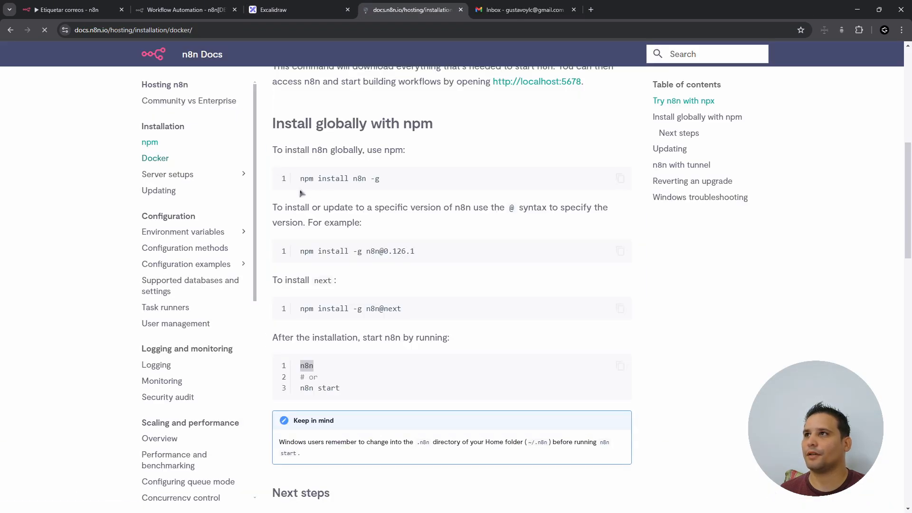
- Stop the running n8n server in Windows Terminal with Ctrl+C and minimise the terminal
key("alt+Tab")
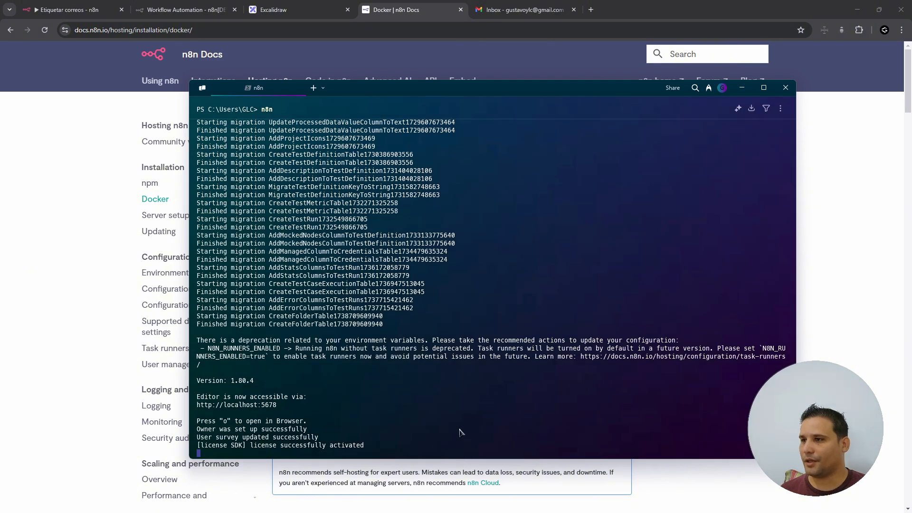
key("ctrl+c")
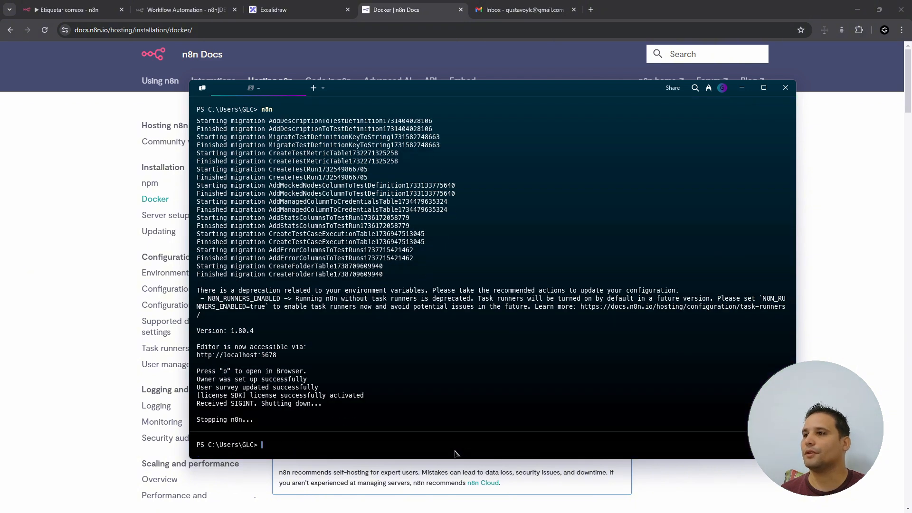
left_click(743, 88)
- Search Google for 'docker' in a new tab and open the official Docker website
left_click(591, 9)
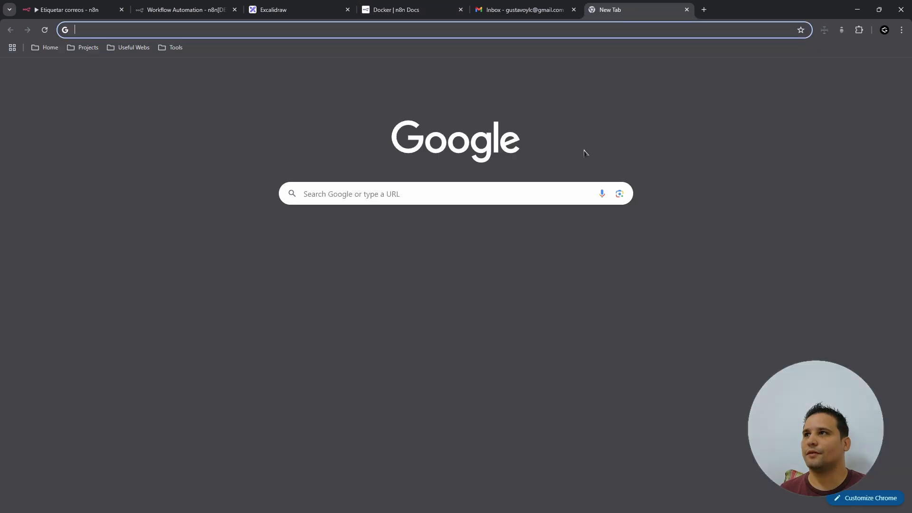
type("docker")
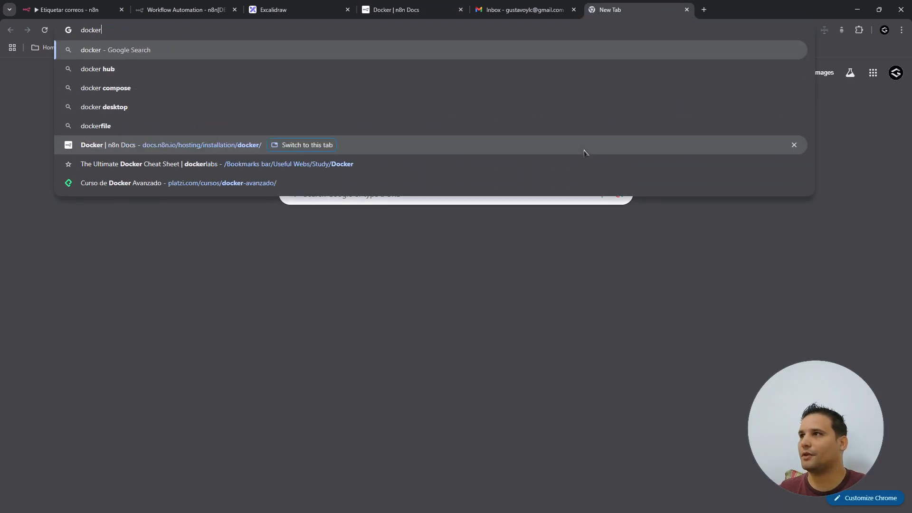
key("Return")
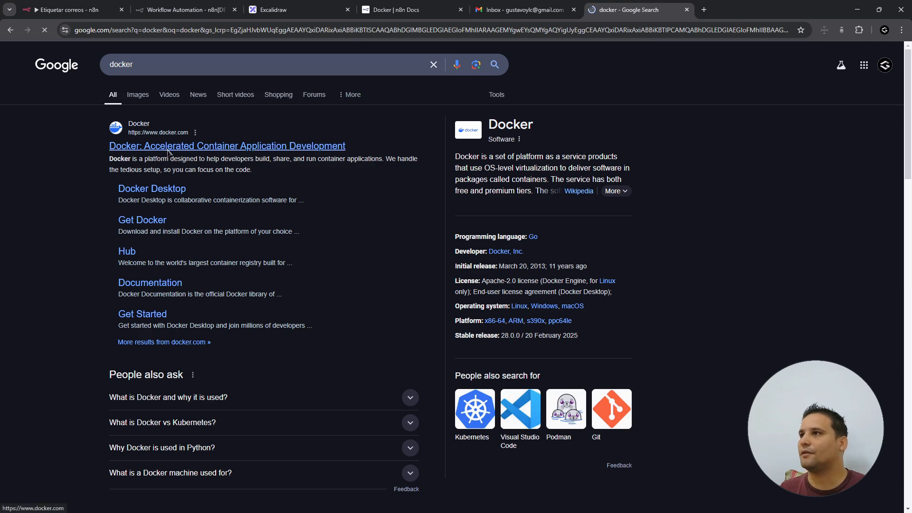
left_click(169, 148)
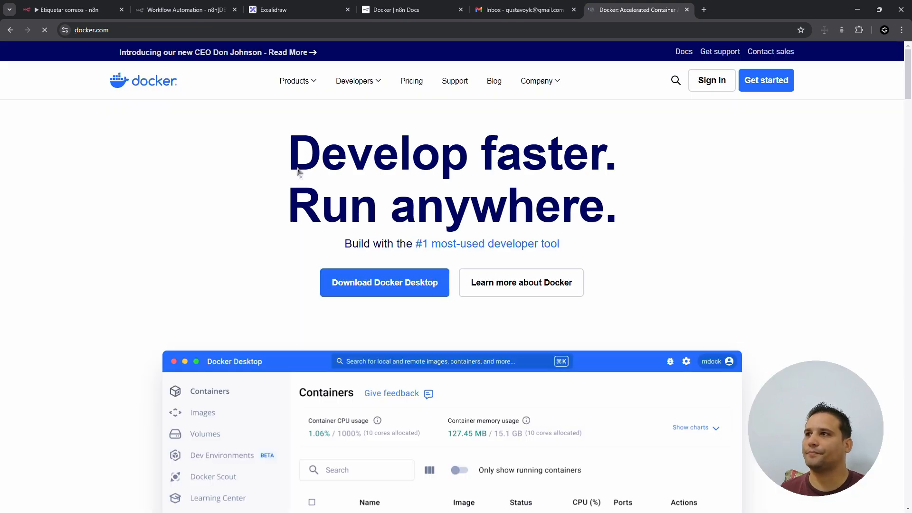
- Download Docker Desktop for Windows AMD64 and bring the Docker Desktop window onto the screen
mouse_move(348, 319)
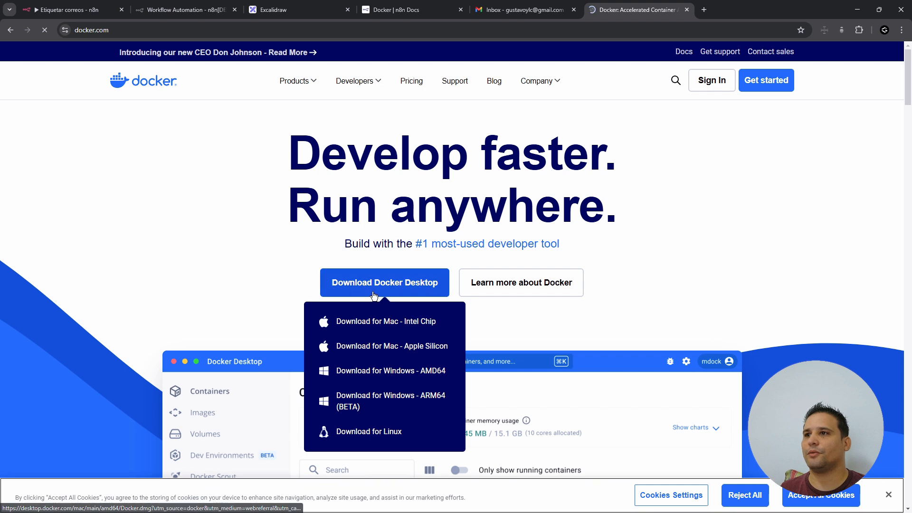
left_click(421, 376)
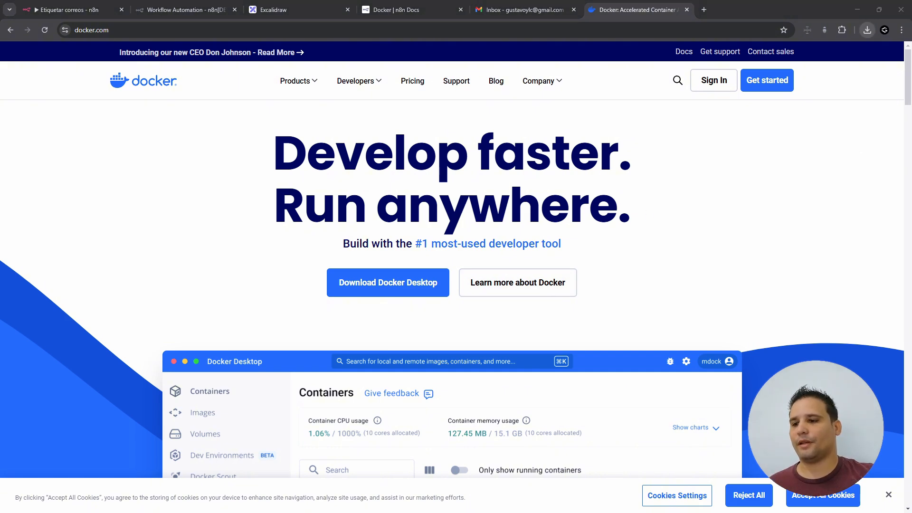
left_click_drag(0, 142, 365, 100)
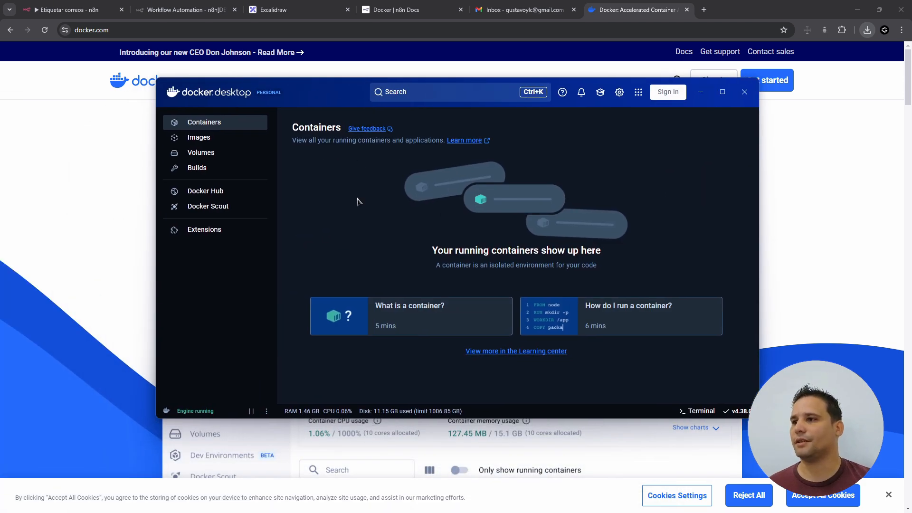
- Maximise Docker Desktop and permanently delete both existing withpostgres volumes
double_click(323, 97)
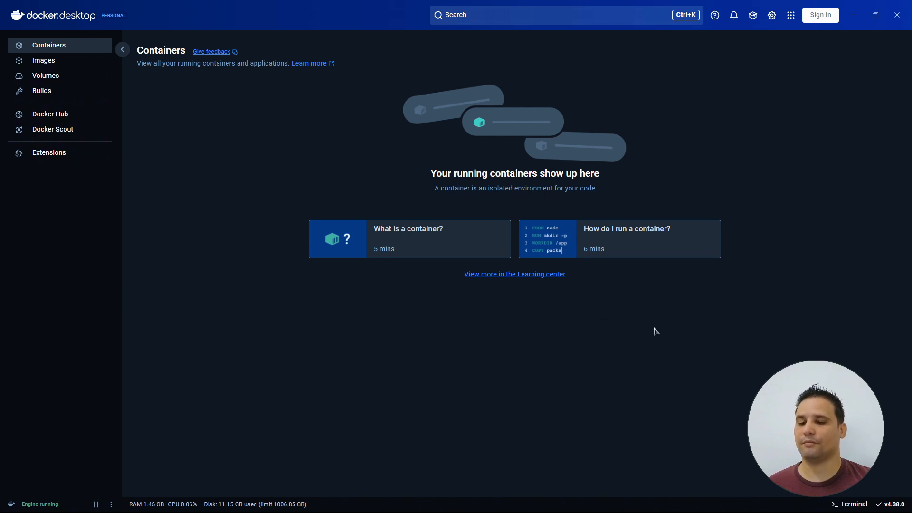
left_click(50, 65)
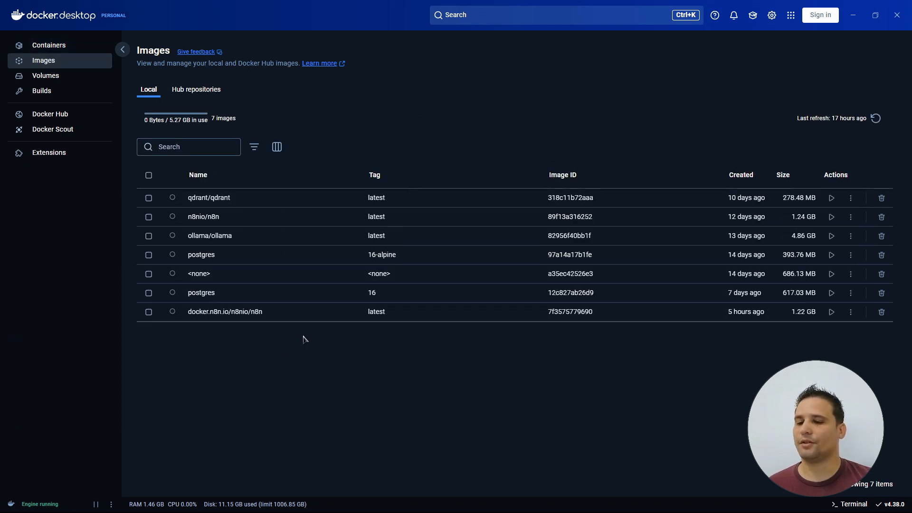
left_click(53, 82)
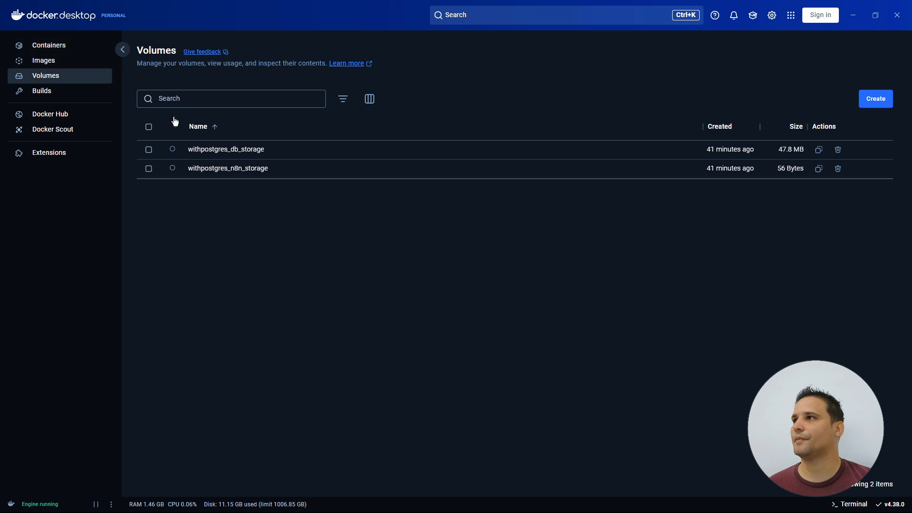
left_click(148, 127)
left_click(874, 106)
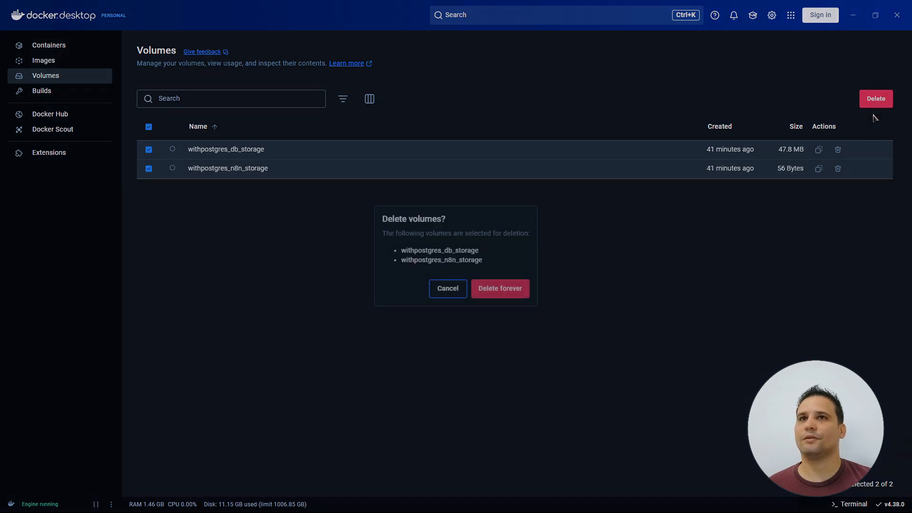
left_click(516, 290)
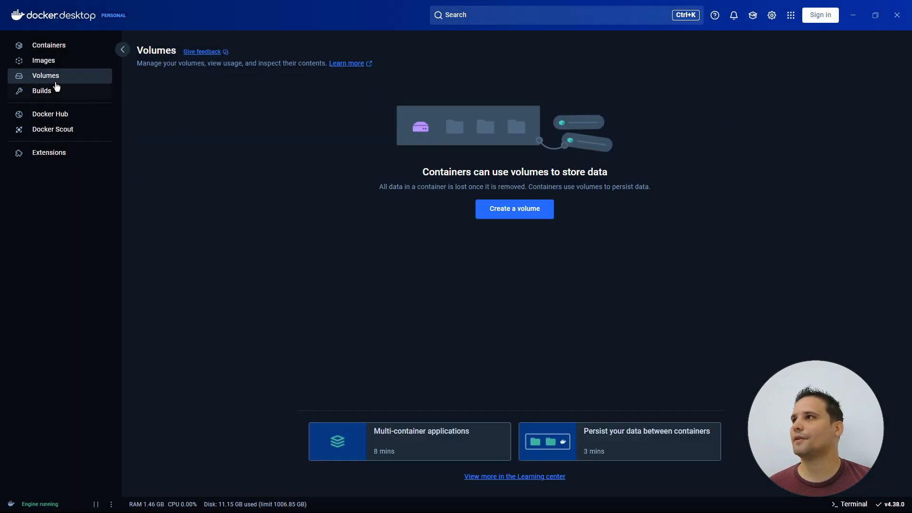
- Check the 7 local images (5.27 GB) and the empty containers list, then minimise Docker Desktop
left_click(43, 61)
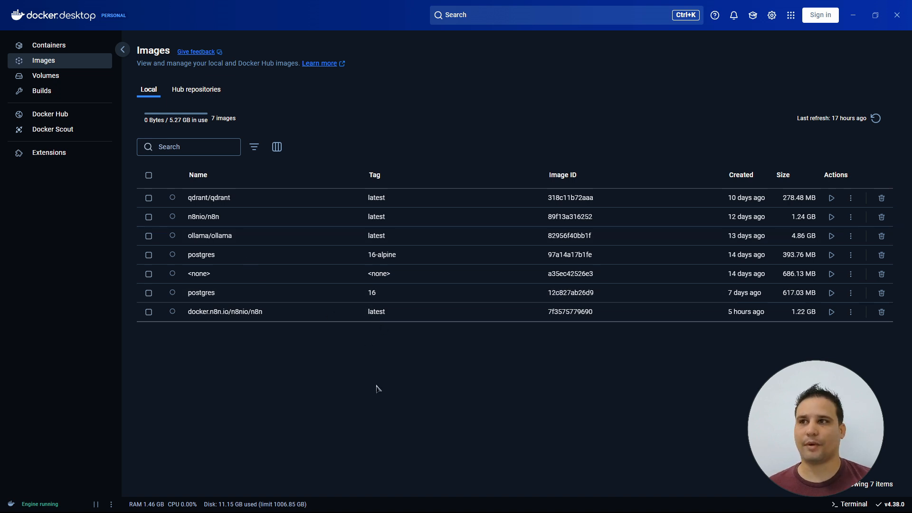
left_click(52, 46)
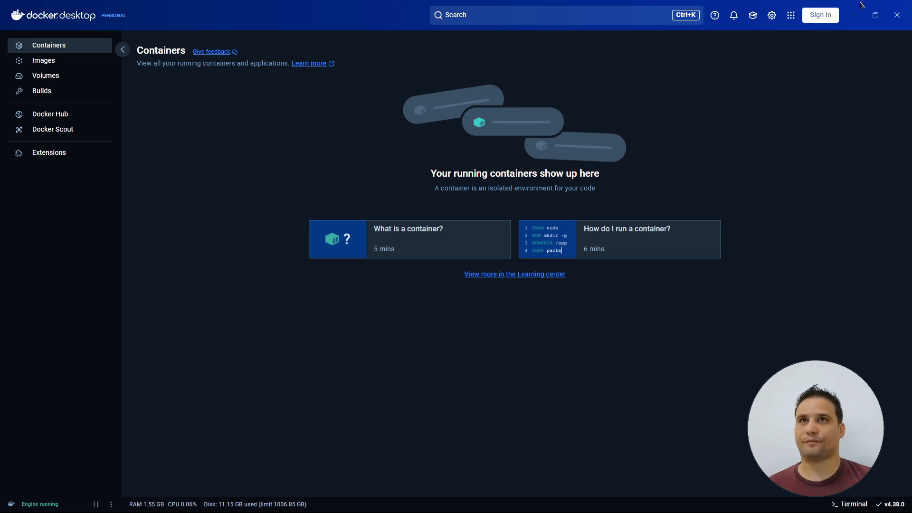
left_click(854, 15)
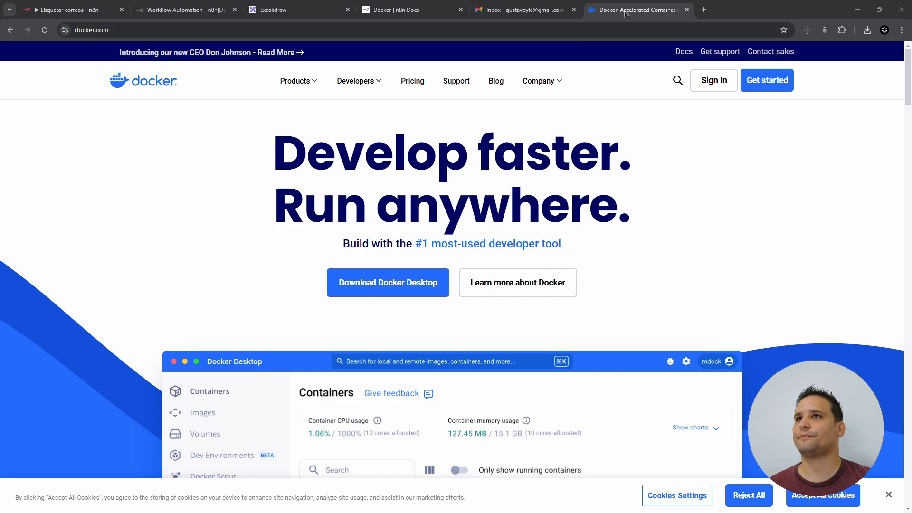
- Close the docker.com tab and compare the n8n Docs page with the diagram's N8N/SQLITE docker branch
key("ctrl+w")
left_click(385, 11)
scroll(414, 197, "down", 10)
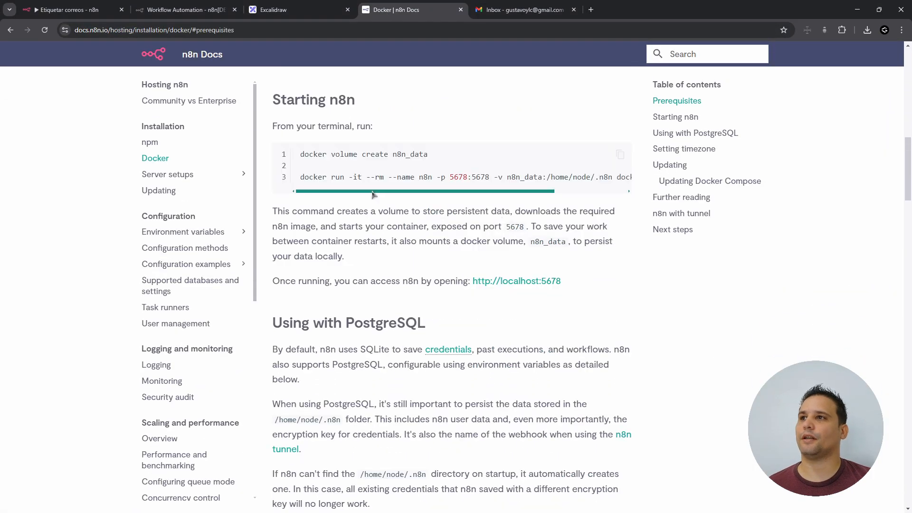
left_click(276, 10)
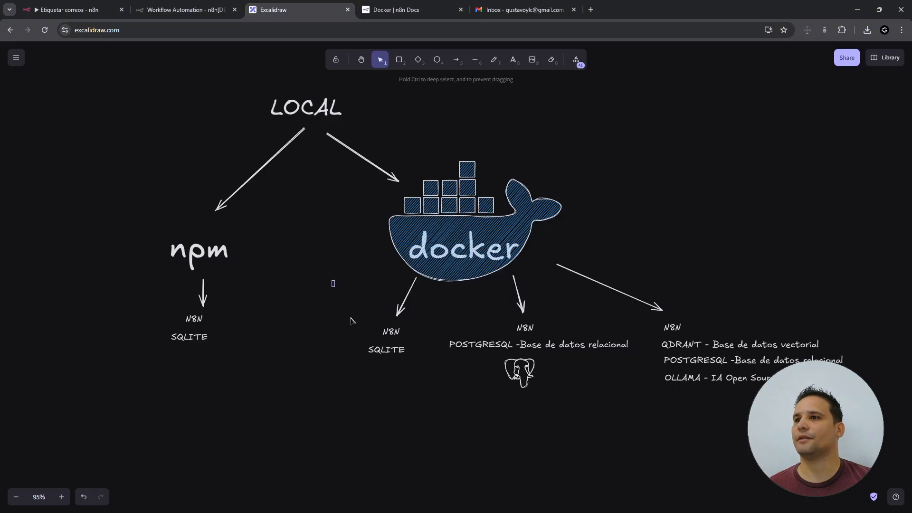
left_click_drag(332, 281, 444, 430)
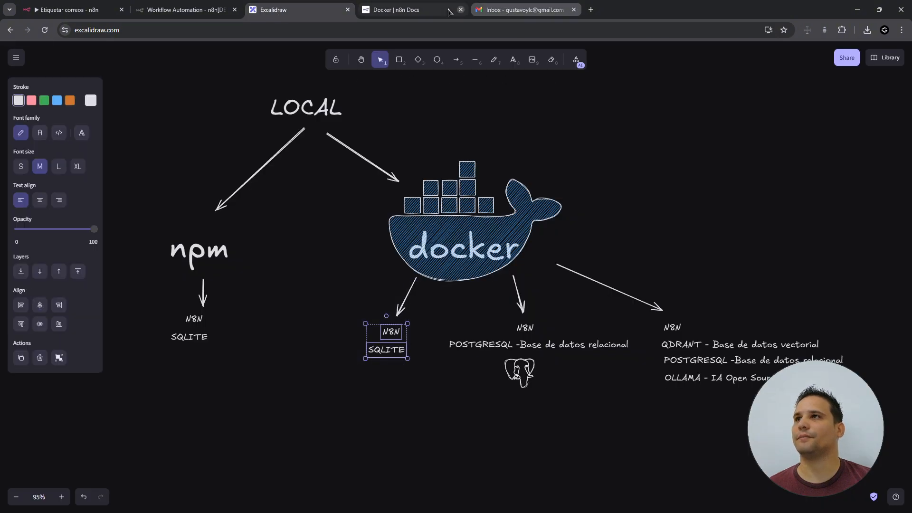
left_click(409, 9)
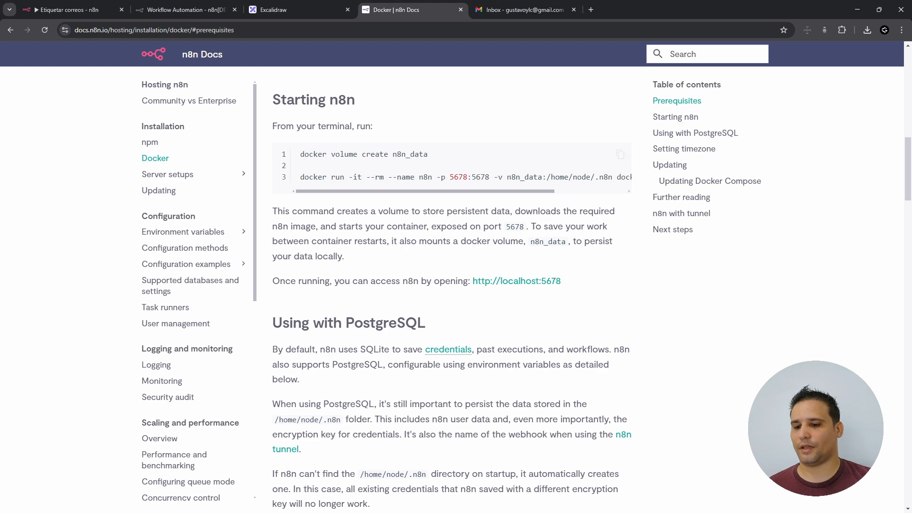
- Run 'docker volume create n8n_data' in the terminal and confirm the volume appears in Docker Desktop
left_click_drag(429, 155, 293, 160)
key("ctrl+c")
key("alt+Tab")
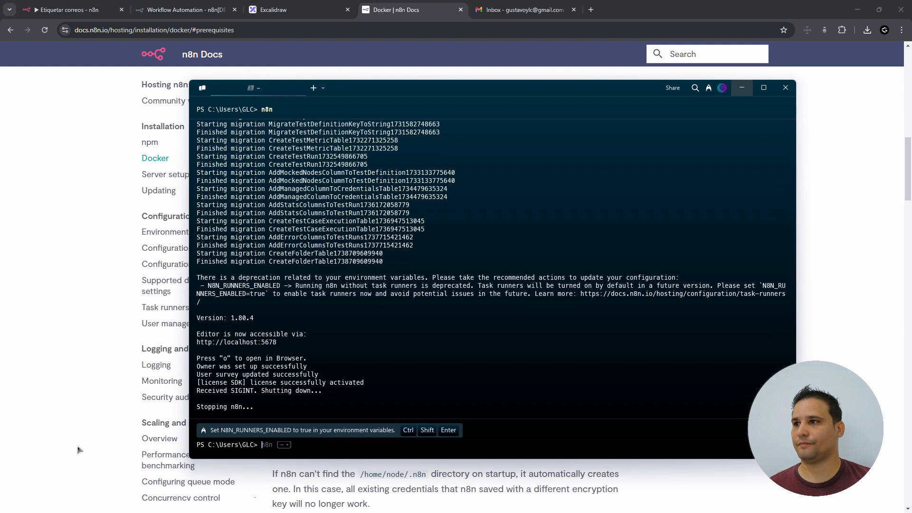
key("ctrl+v")
key("Return")
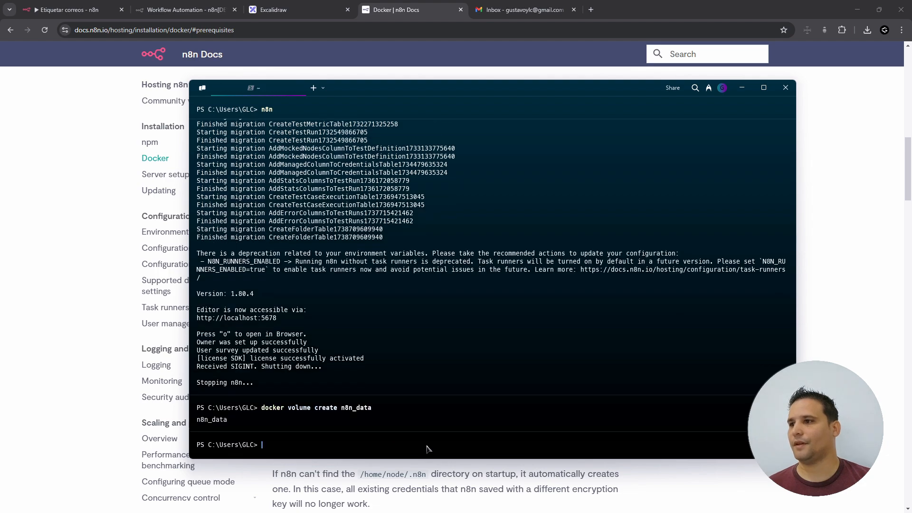
key("alt+Tab")
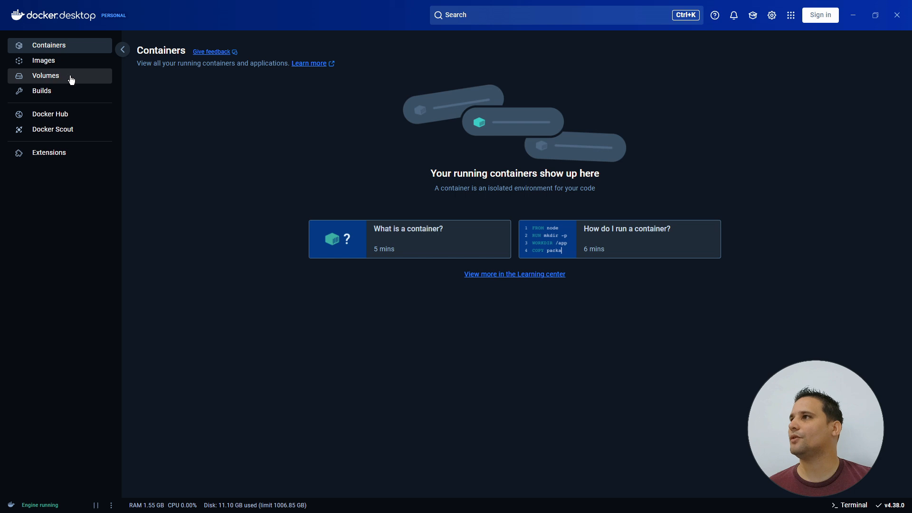
left_click(52, 78)
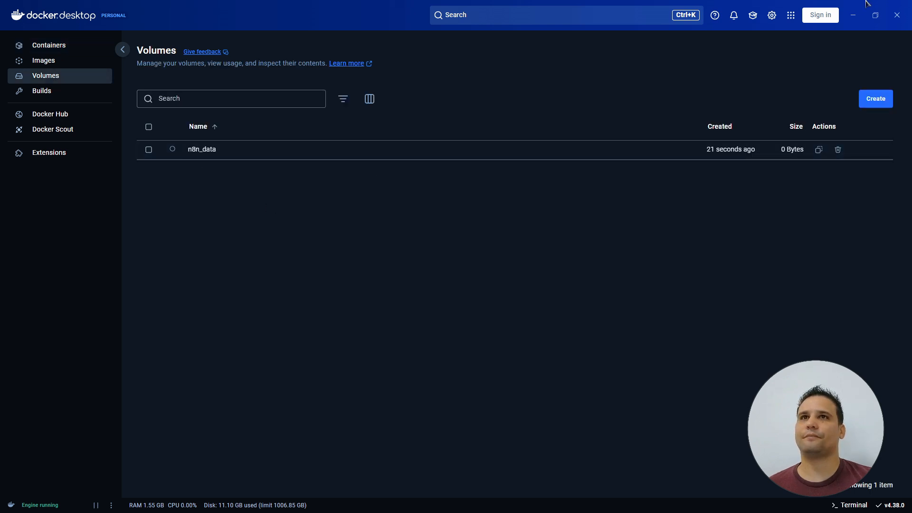
left_click(853, 15)
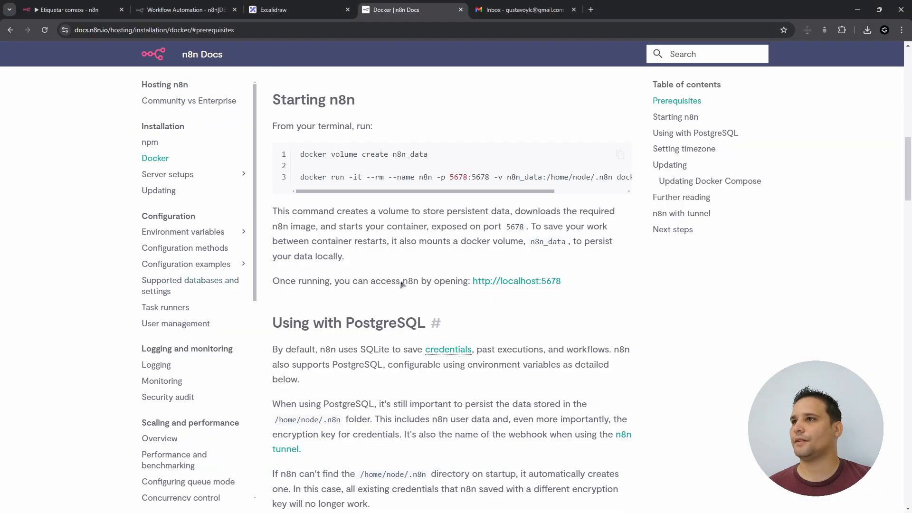
- Copy the documented docker run command and run it to start n8n on localhost:5678
left_click_drag(301, 180, 620, 179)
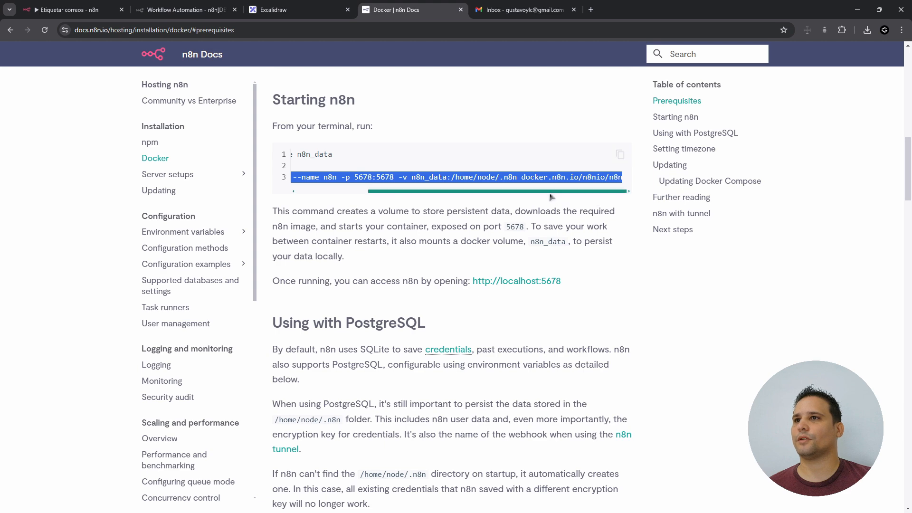
left_click_drag(550, 192, 437, 198)
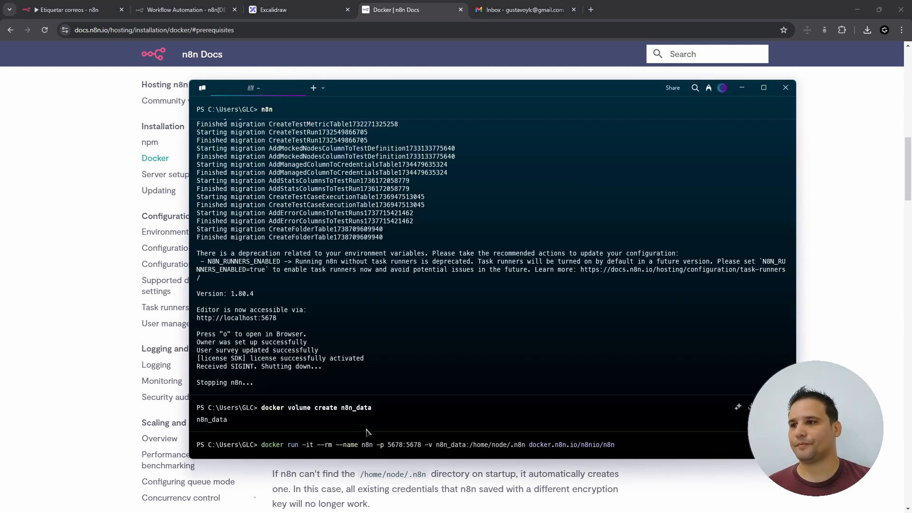
key("Return")
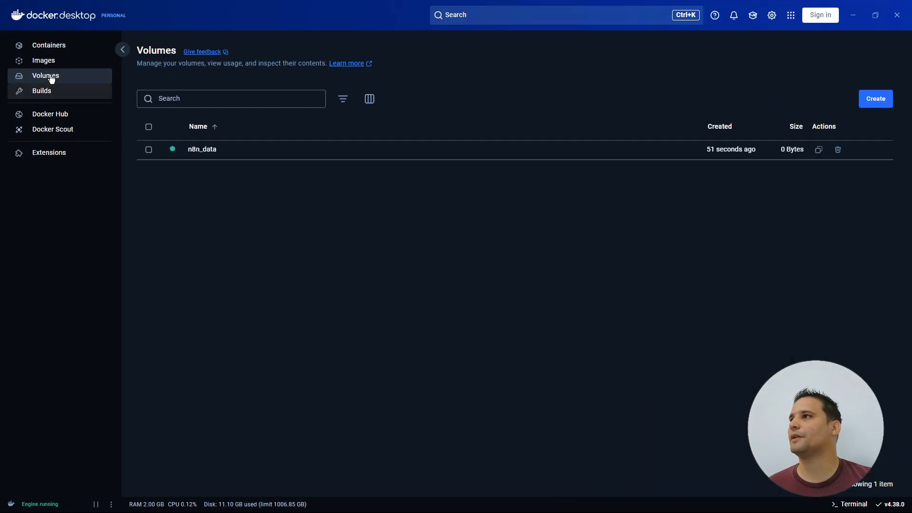
- Open the running n8n container's 5678:5678 port link from Docker Desktop's Containers page
left_click(49, 65)
left_click(49, 53)
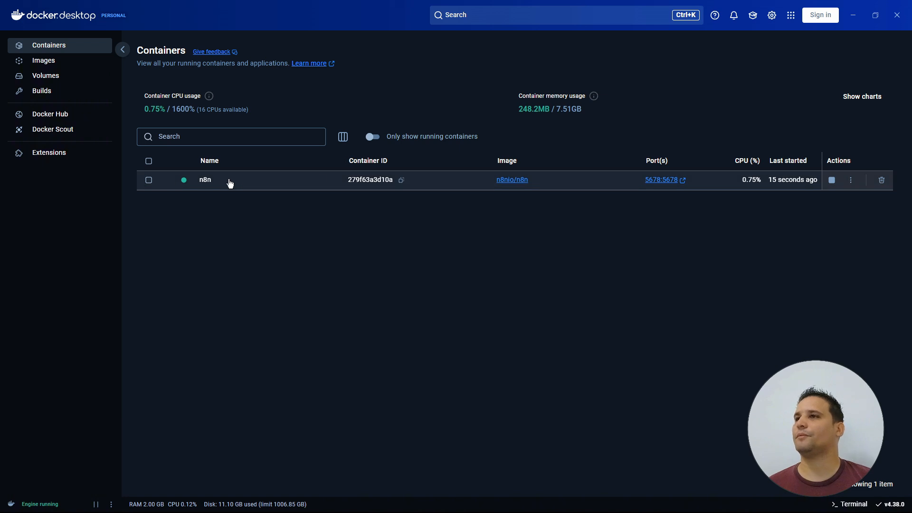
left_click(668, 186)
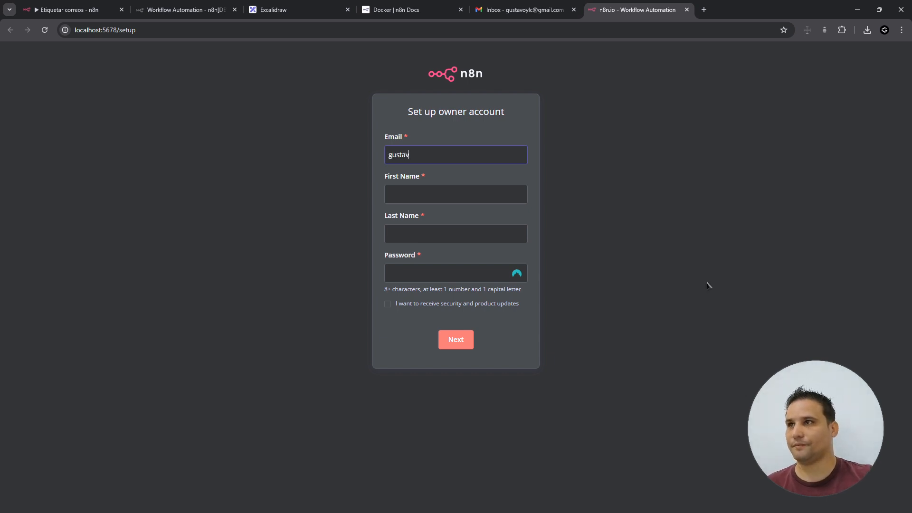
- Enter the owner's e-mail address and first name and submit the owner account form
key("Tab")
type("Gus")
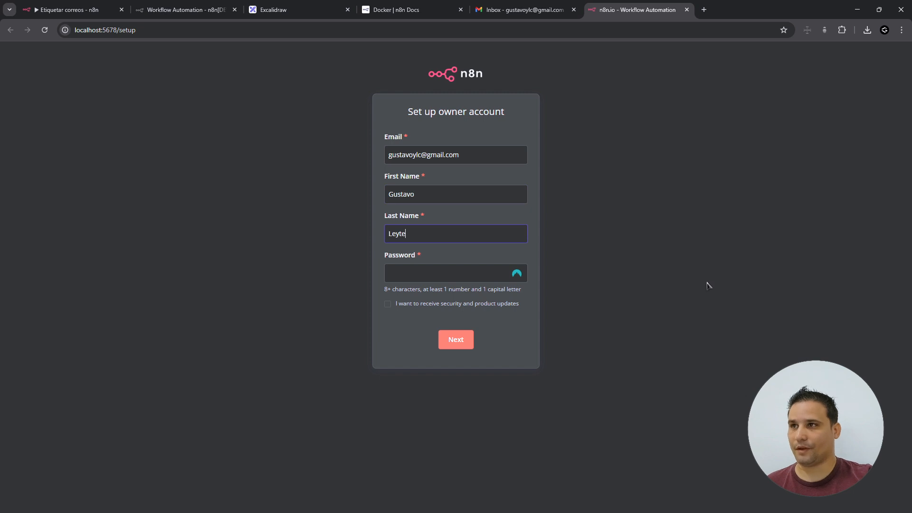
left_click(456, 340)
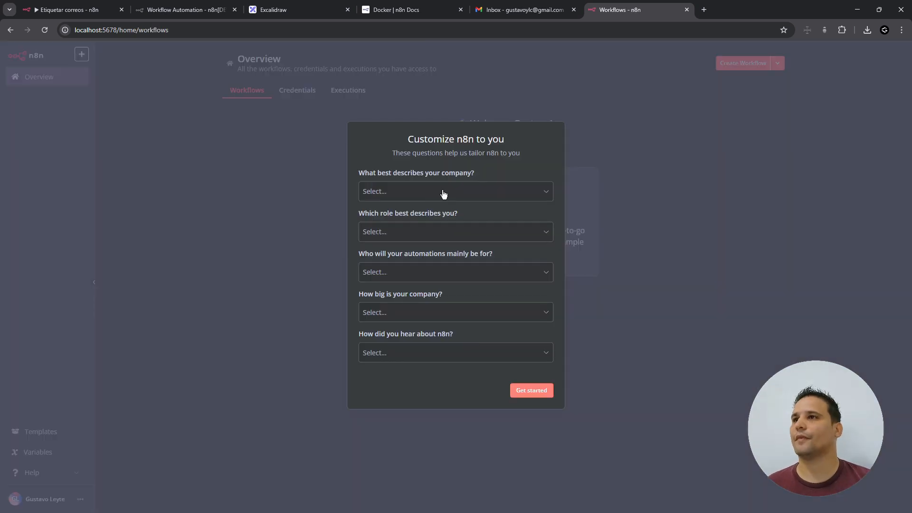
- Answer the survey: Software as a service, Business Owner, Myself, less than 20 people, Google
left_click(442, 192)
left_click(442, 220)
left_click(439, 231)
left_click(430, 257)
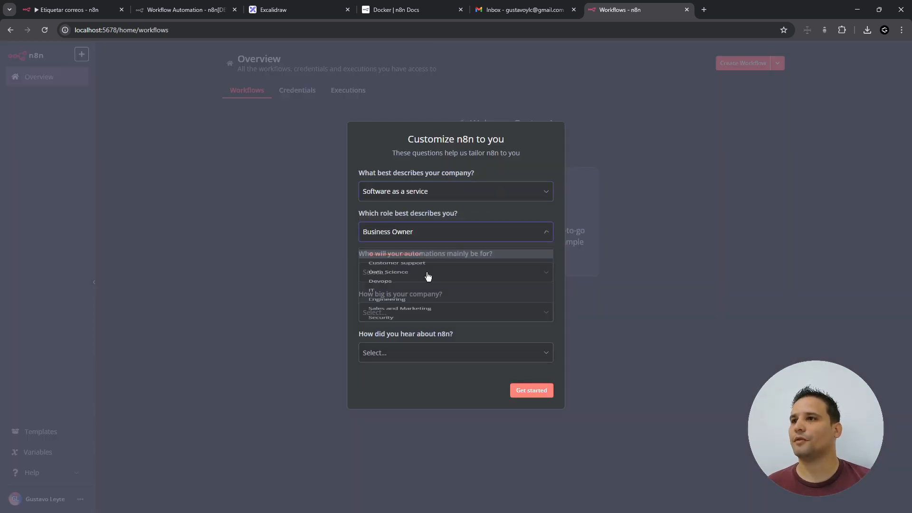
left_click(428, 273)
left_click(423, 296)
left_click(423, 312)
left_click(431, 342)
left_click(434, 353)
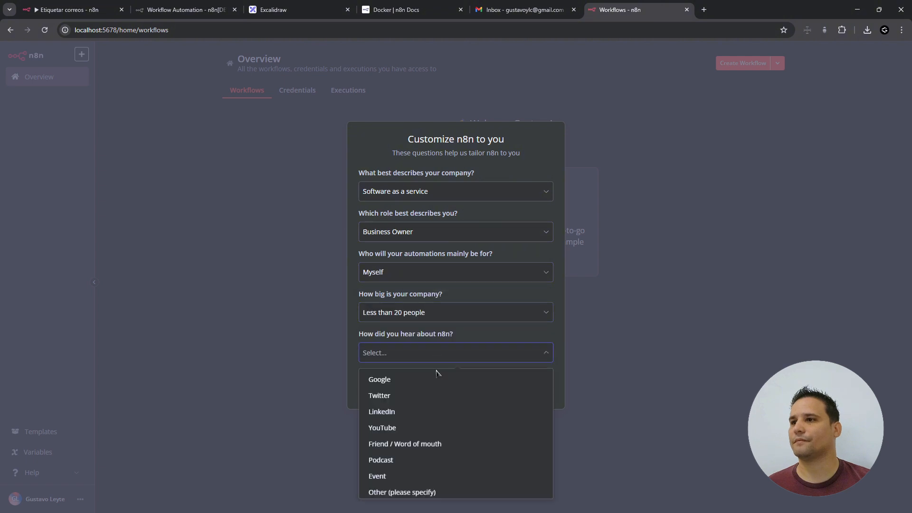
left_click(380, 378)
left_click(531, 390)
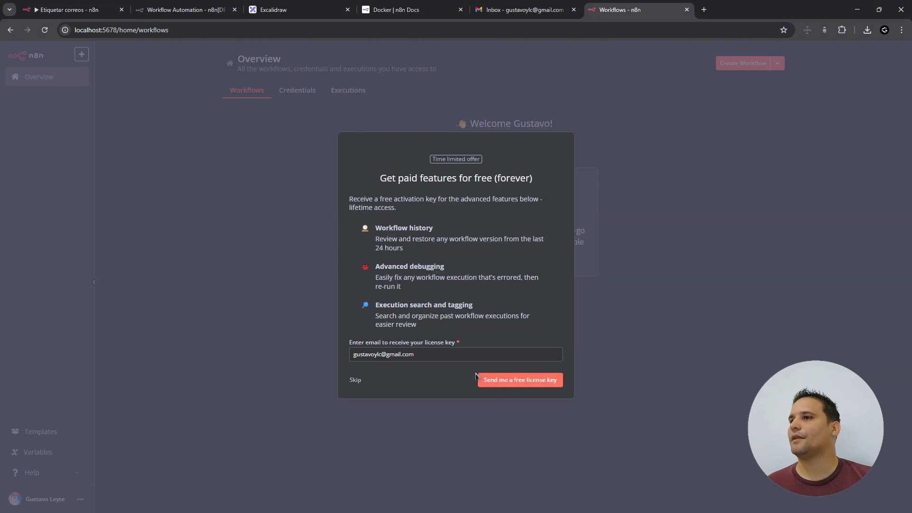
- Request the free license key, activate it from the Gmail e-mail, and return to Overview
left_click(513, 384)
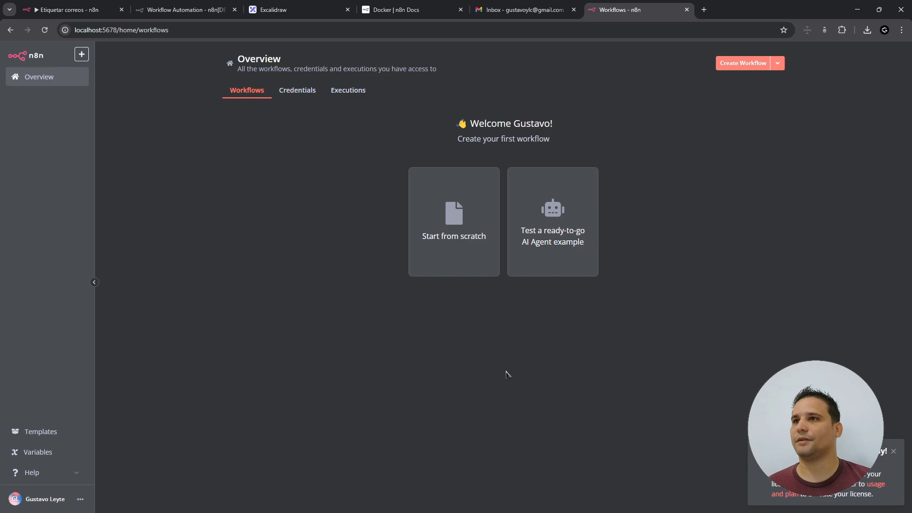
left_click(543, 13)
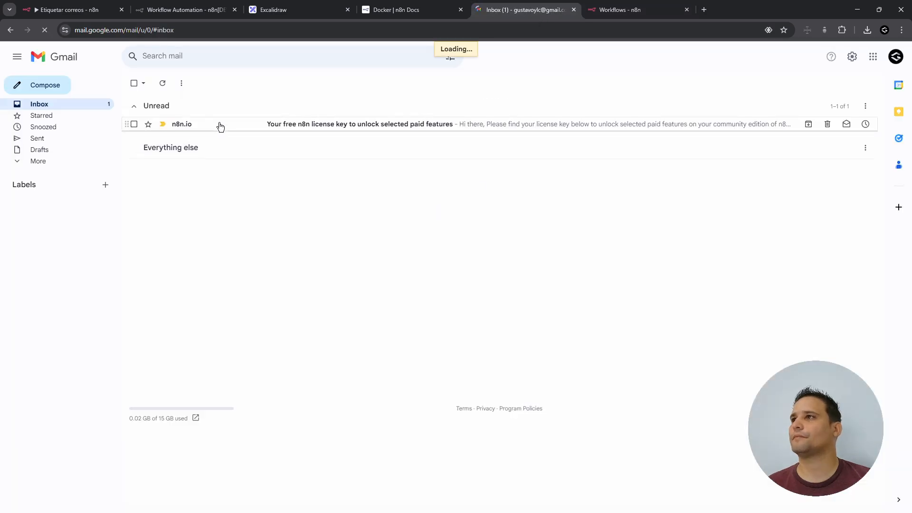
left_click(220, 124)
left_click(494, 331)
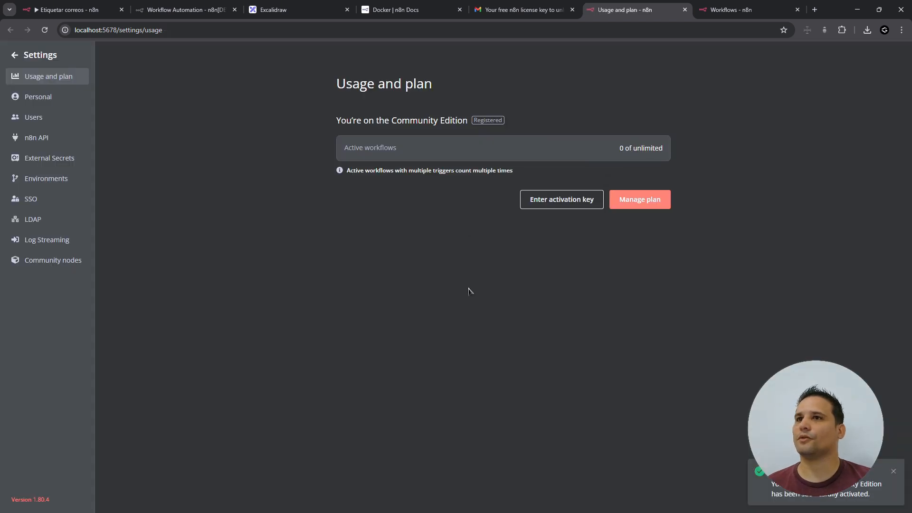
left_click(40, 56)
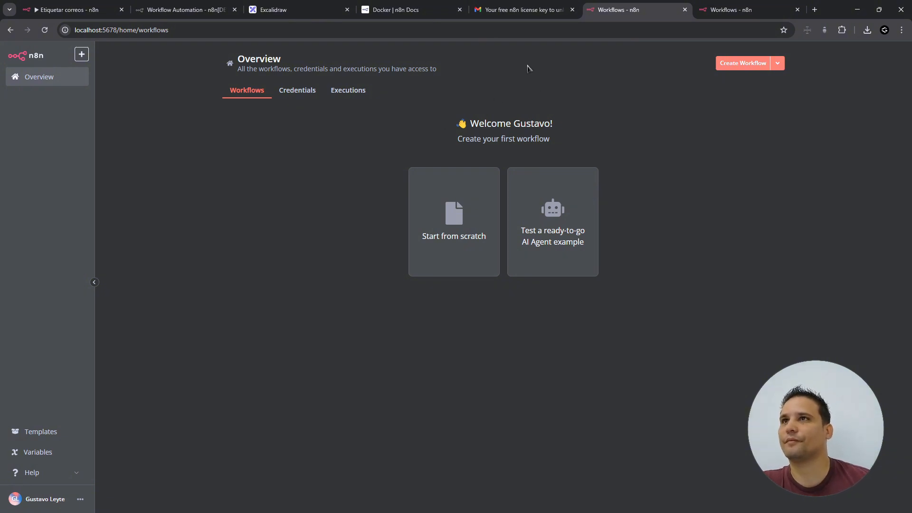
- Point out the N8N/POSTGRESQL group in the Excalidraw npm-versus-Docker diagram, then deselect it
left_click(304, 11)
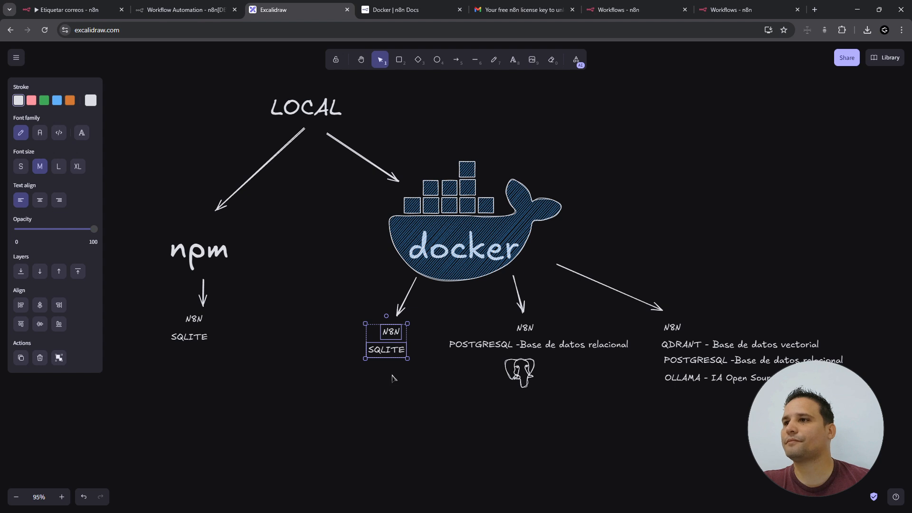
left_click(502, 396)
left_click_drag(436, 313, 646, 447)
left_click(609, 460)
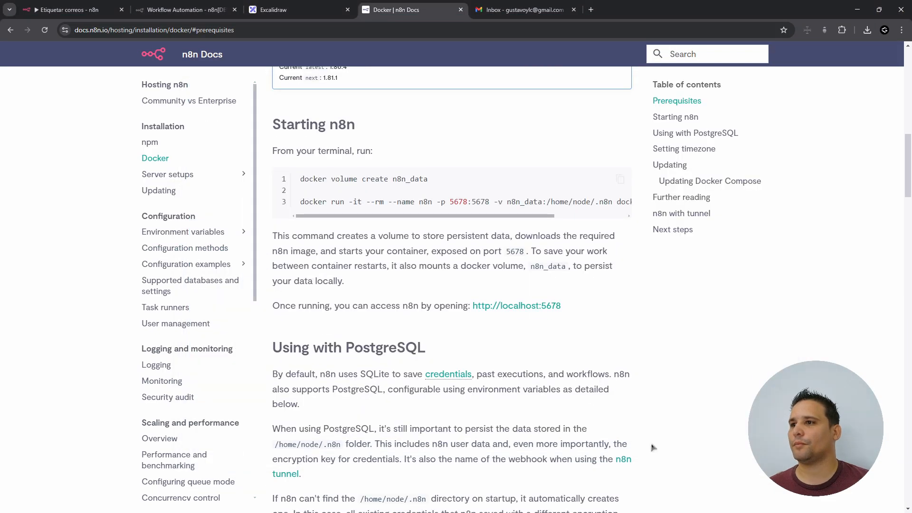
- Scroll the Docker docs down to the 'Using with PostgreSQL' heading and highlight it
scroll(655, 446, "down", 2)
scroll(654, 445, "down", 3)
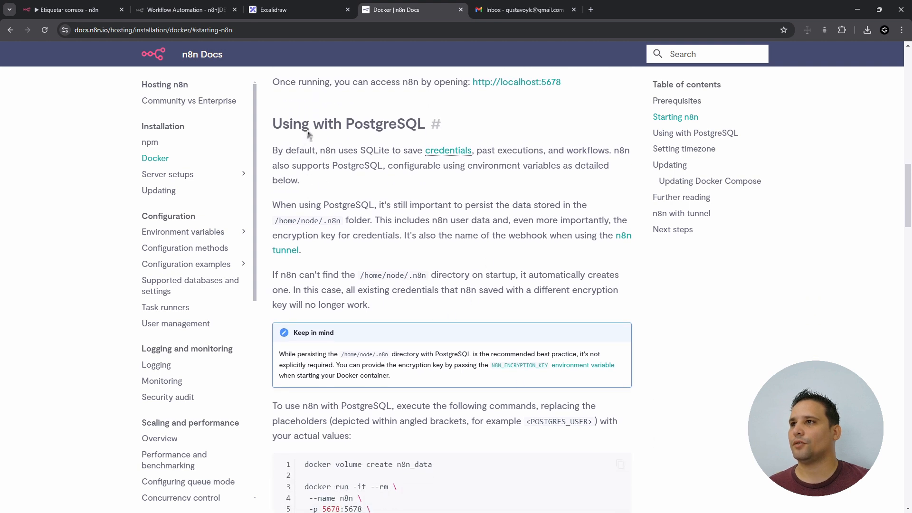
left_click_drag(313, 126, 388, 127)
left_click(389, 127)
- Copy the PostgreSQL docker commands and highlight the docker-compose mention below them
scroll(461, 416, "down", 4)
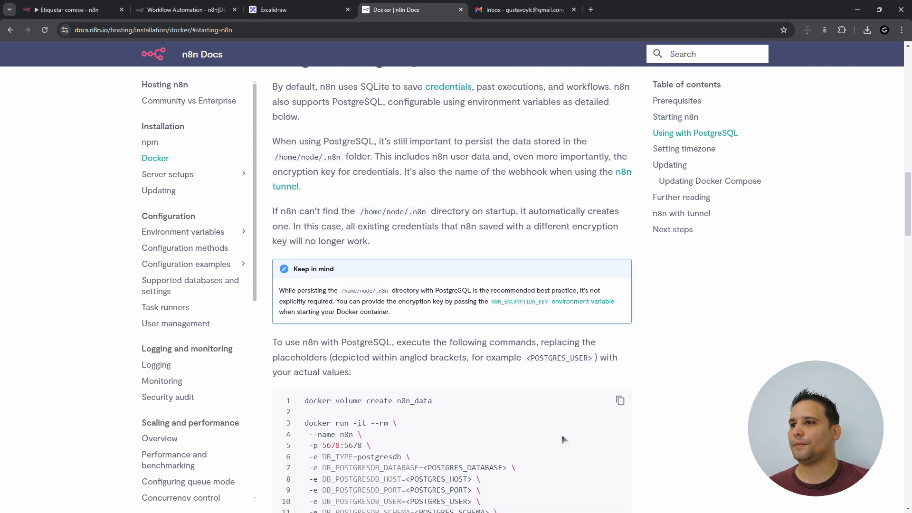
scroll(583, 427, "down", 1)
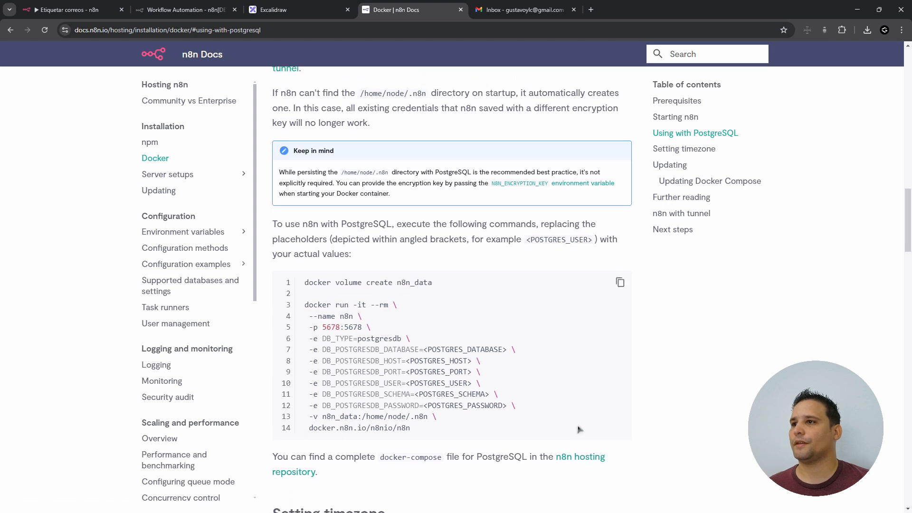
left_click(620, 245)
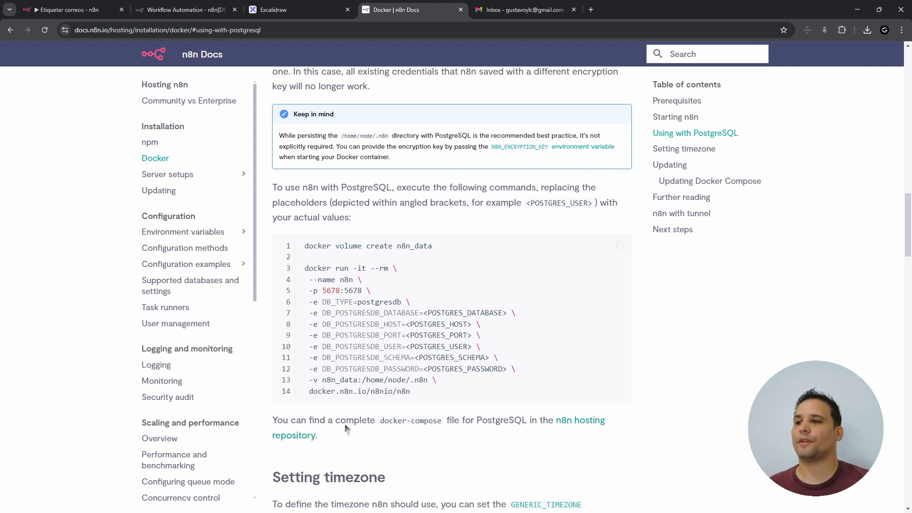
left_click_drag(382, 425, 439, 427)
left_click(467, 490)
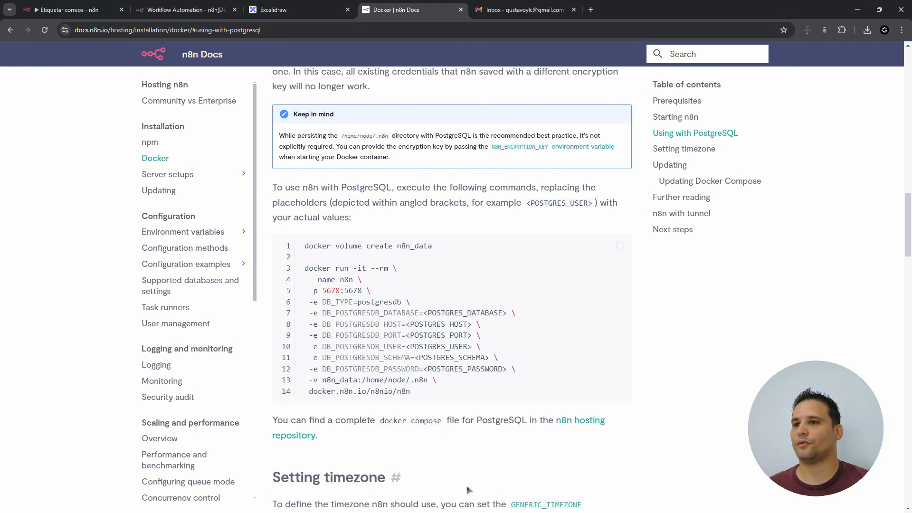
- Open the n8n-hosting repository page and highlight its 'docker-compose up -d' command
left_click(593, 424)
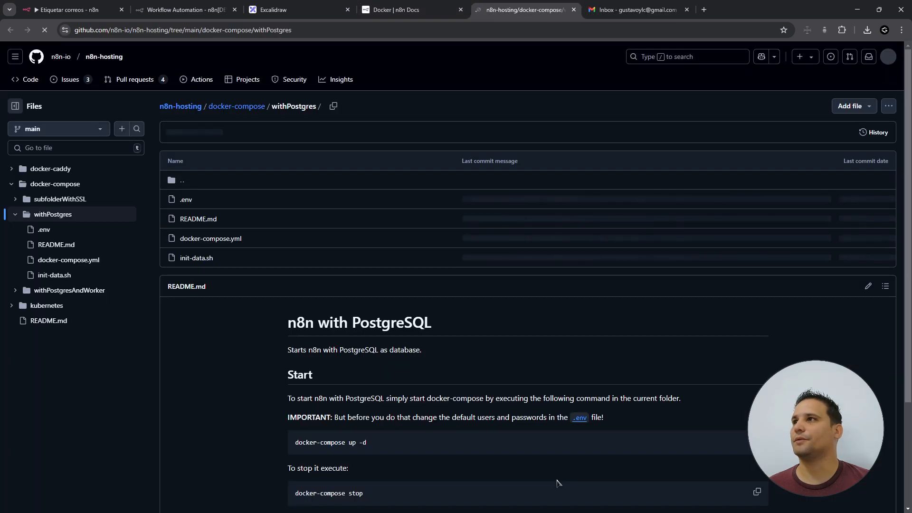
scroll(747, 395, "down", 1)
scroll(746, 395, "down", 1)
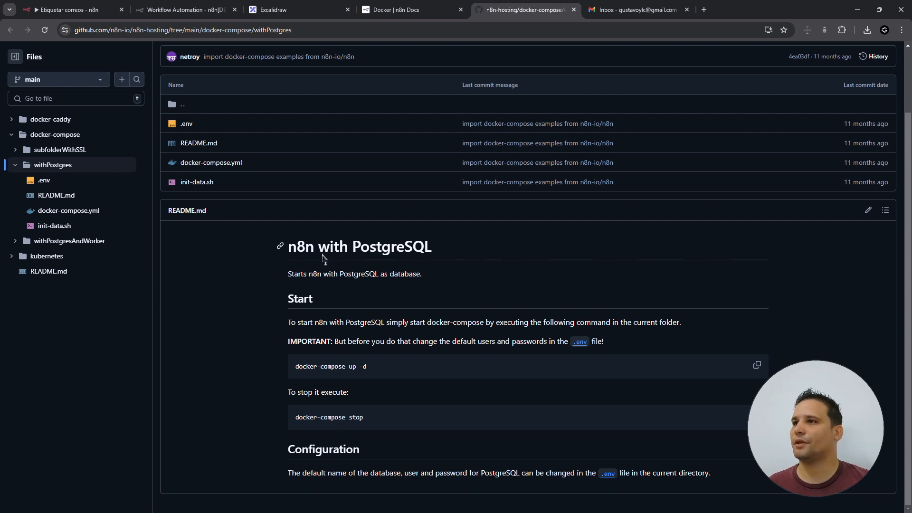
left_click_drag(296, 370, 415, 367)
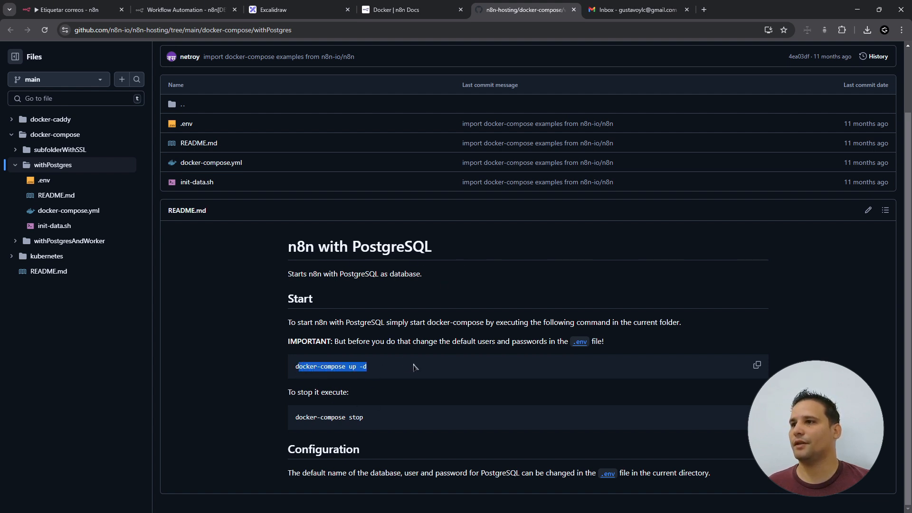
left_click(415, 367)
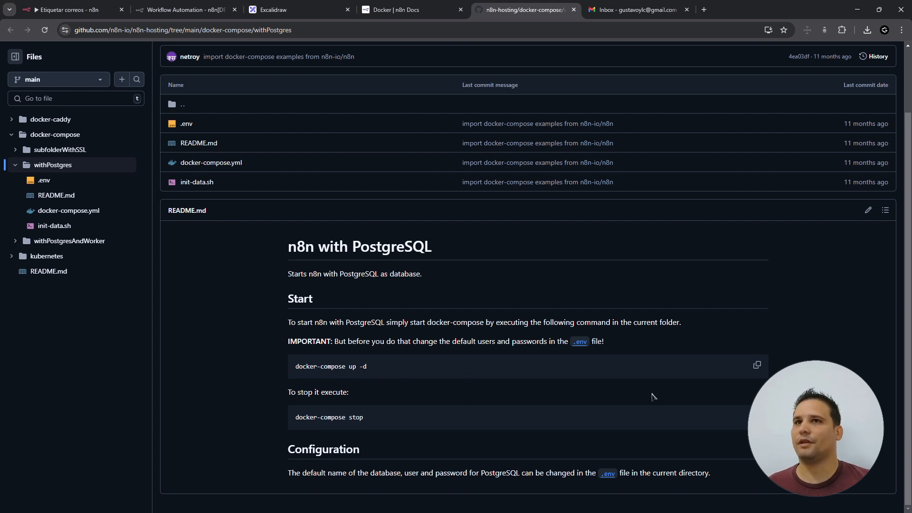
scroll(730, 323, "up", 2)
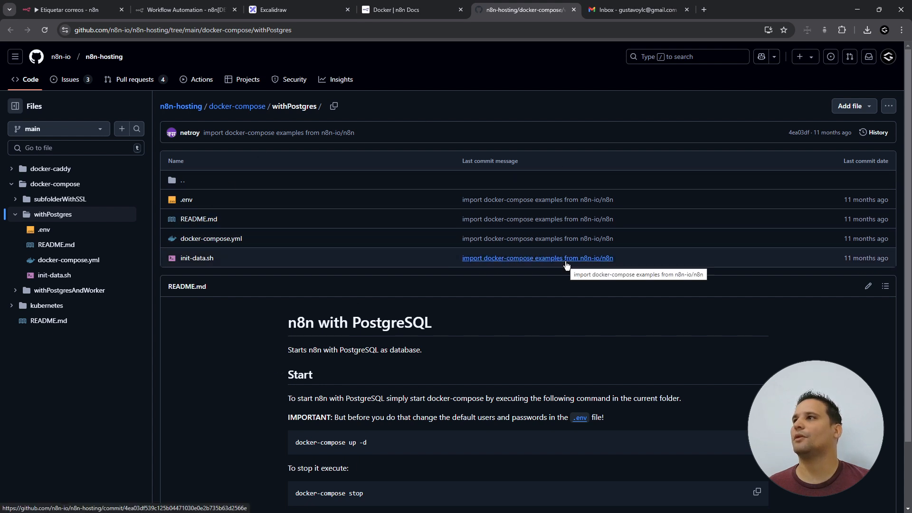
- Download the n8n-hosting repository as a ZIP and show it in the Downloads folder
left_click(179, 106)
left_click(562, 139)
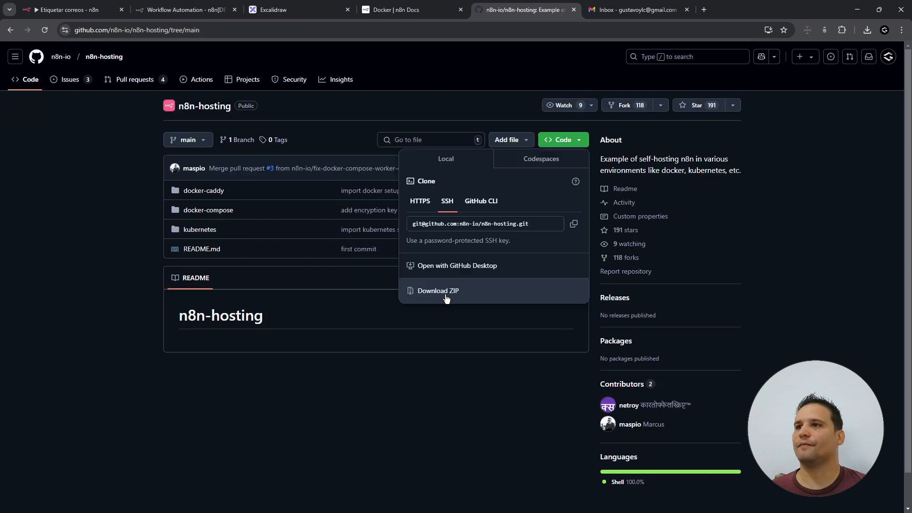
left_click(447, 295)
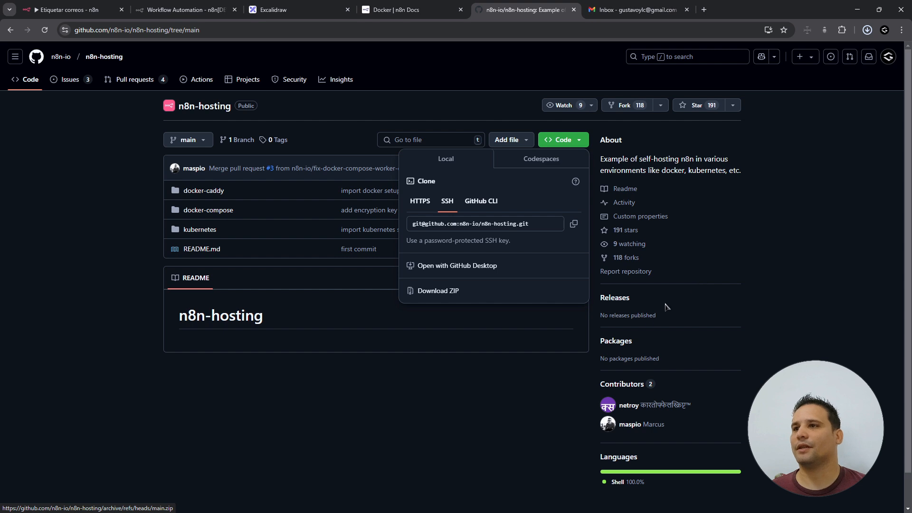
left_click(458, 433)
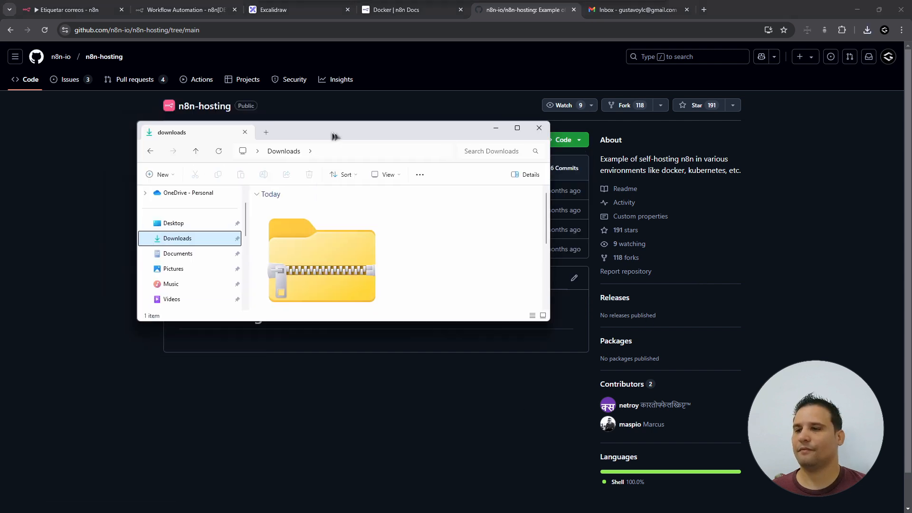
- Extract the n8n-hosting-main ZIP from Downloads into its suggested n8n-hosting-main folder
left_click_drag(333, 132, 472, 148)
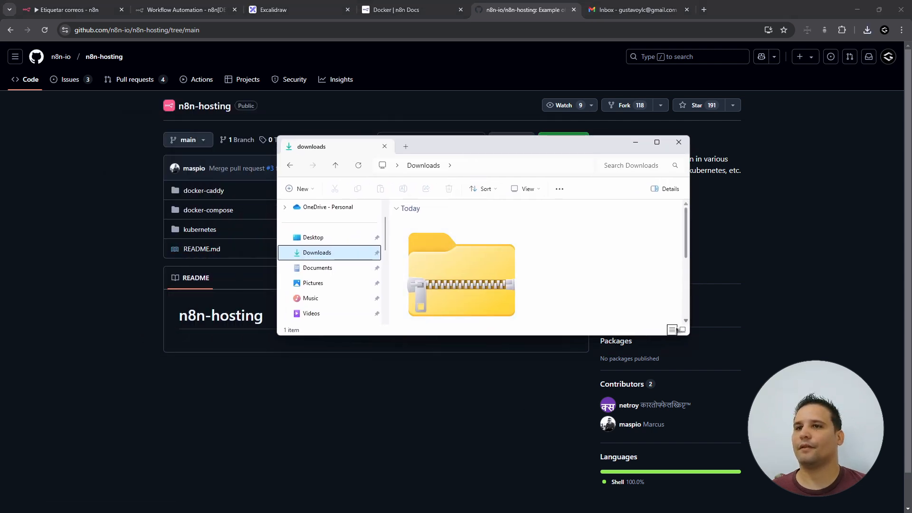
left_click(672, 330)
right_click(438, 234)
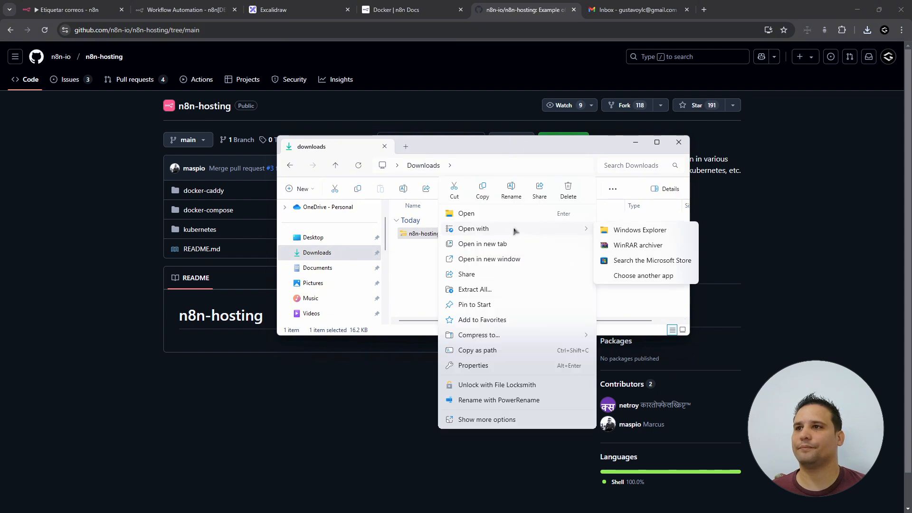
left_click(495, 290)
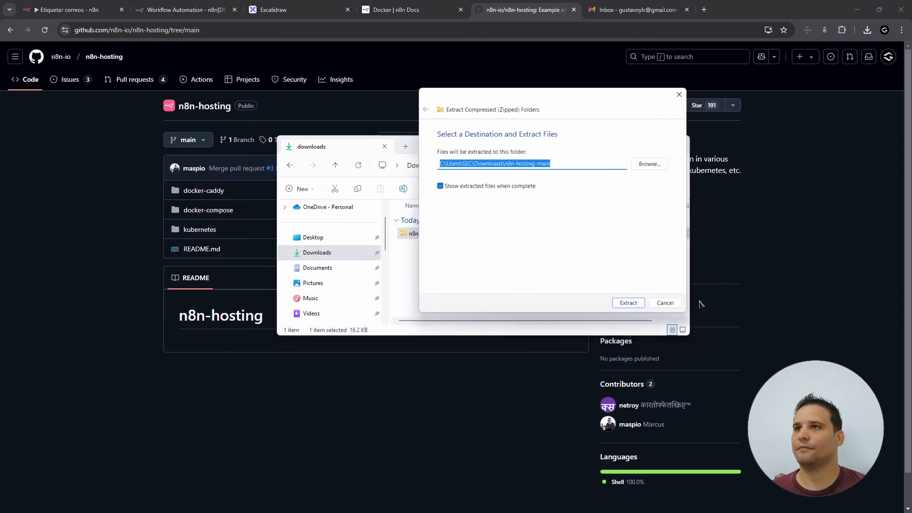
left_click(628, 302)
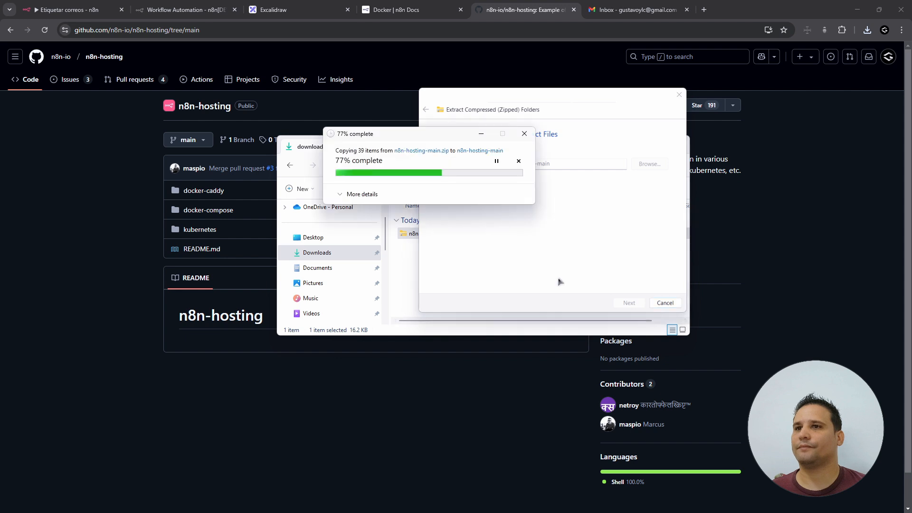
left_click(694, 158)
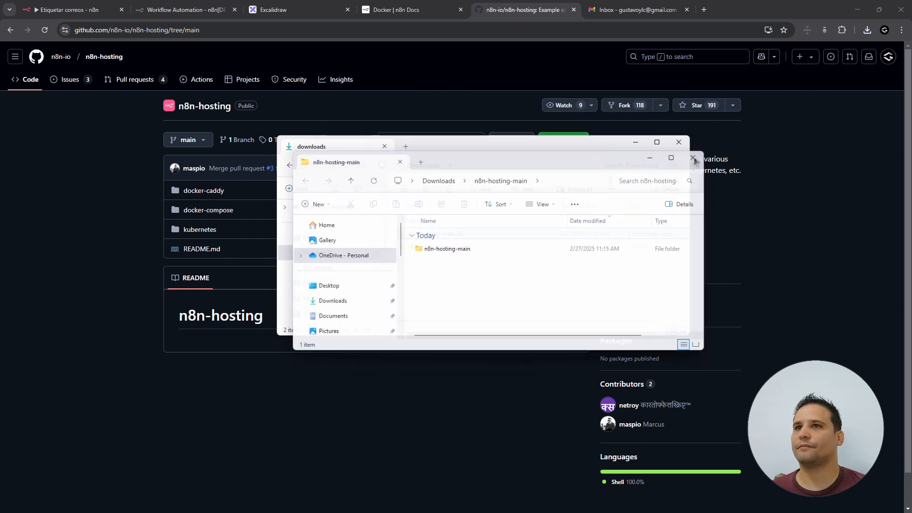
- Browse into n8n-hosting-main > docker-compose > withPostgres and open the .env file
double_click(446, 246)
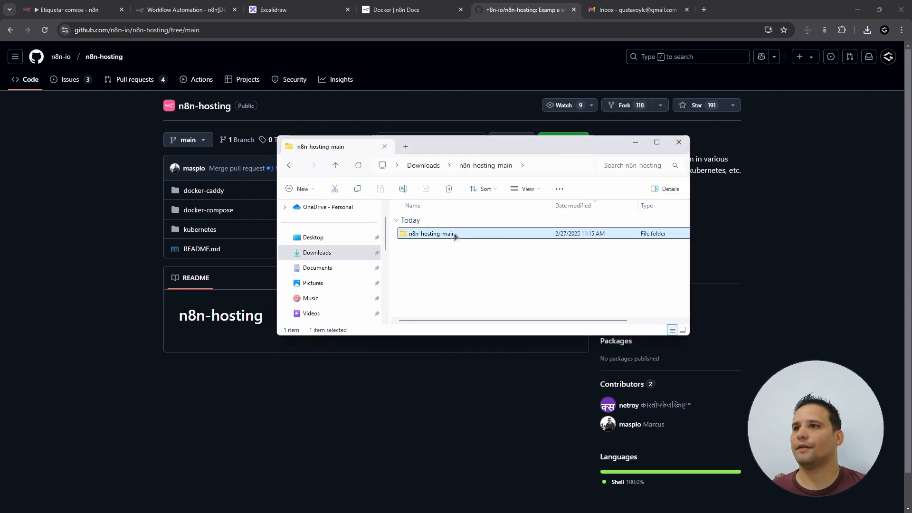
double_click(457, 234)
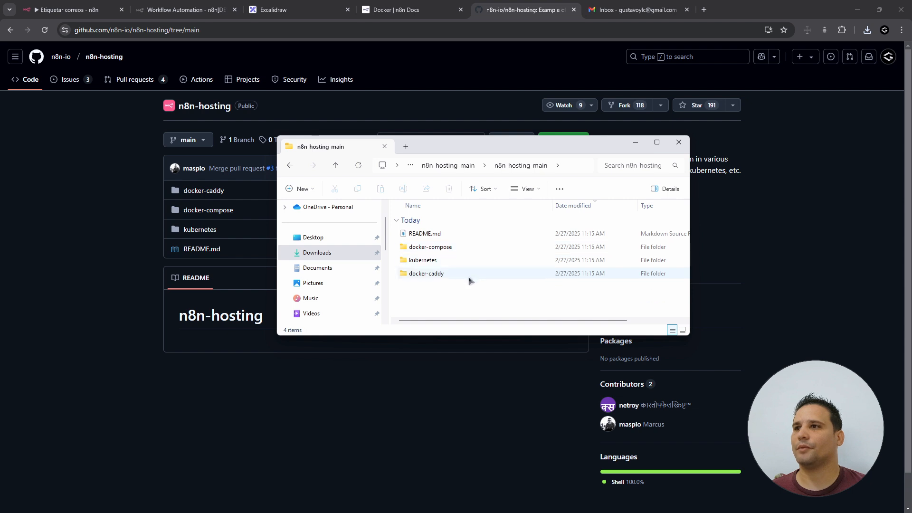
left_click(460, 251)
double_click(460, 251)
left_click(449, 235)
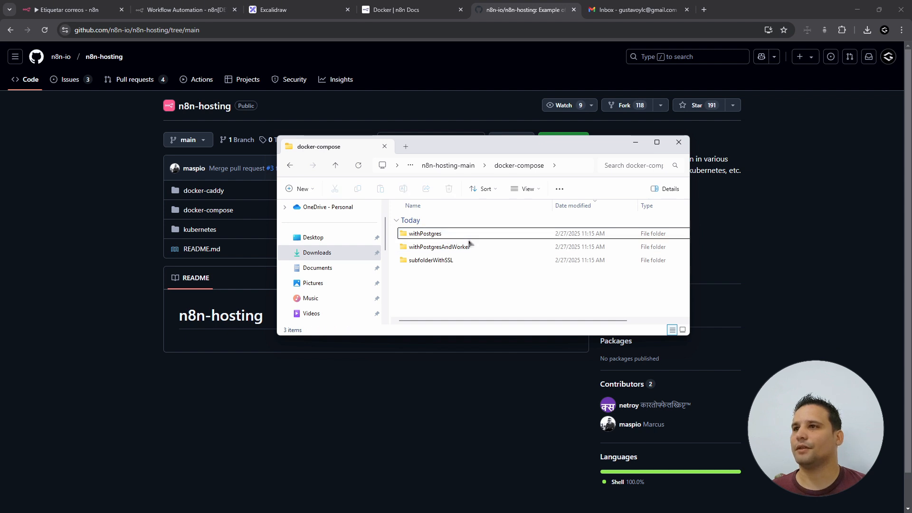
double_click(468, 238)
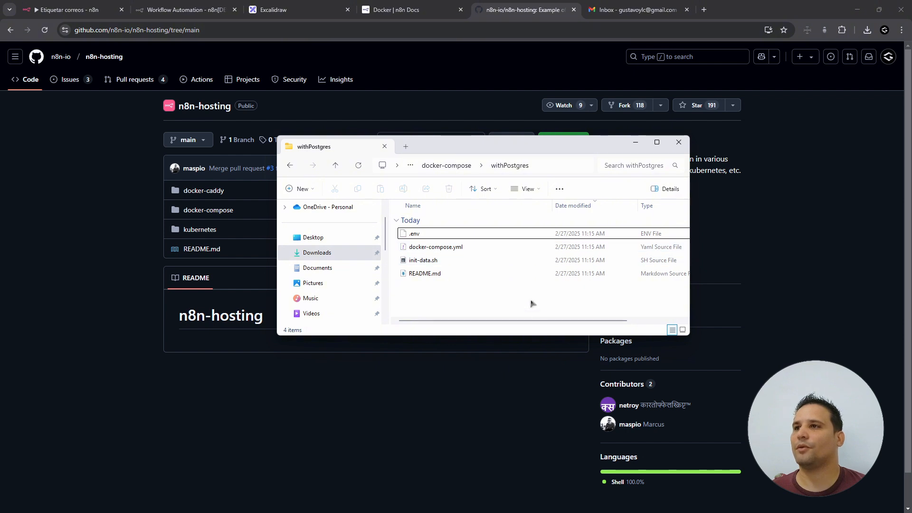
left_click(475, 234)
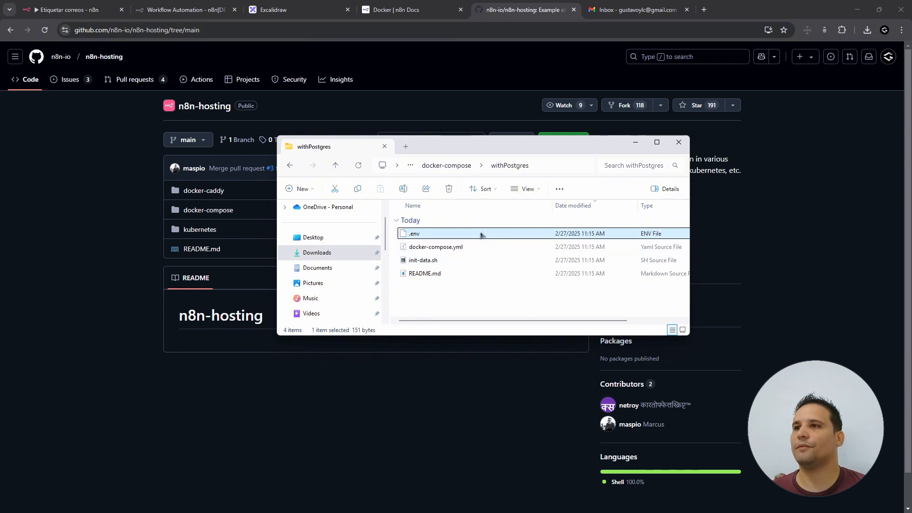
double_click(483, 236)
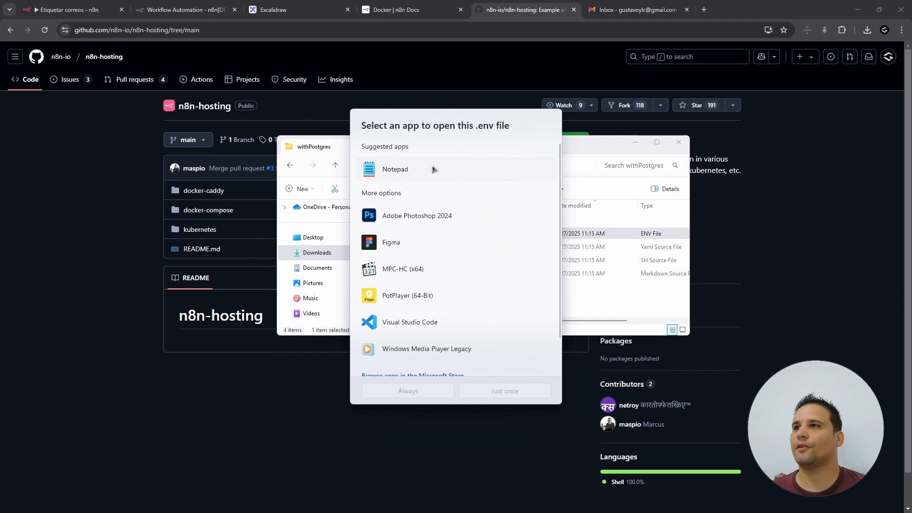
- Open .env in Notepad and highlight the database user's changeUser and changePassword placeholders
left_click(534, 393)
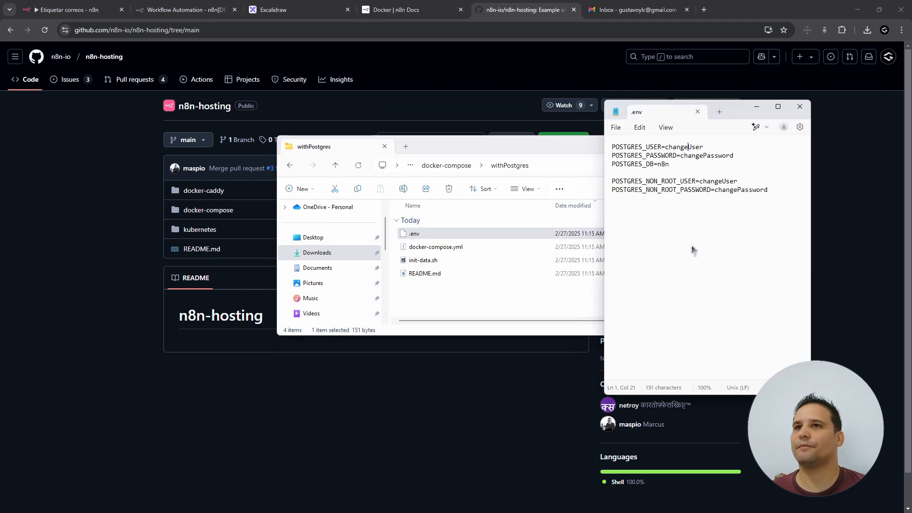
left_click_drag(616, 147, 650, 148)
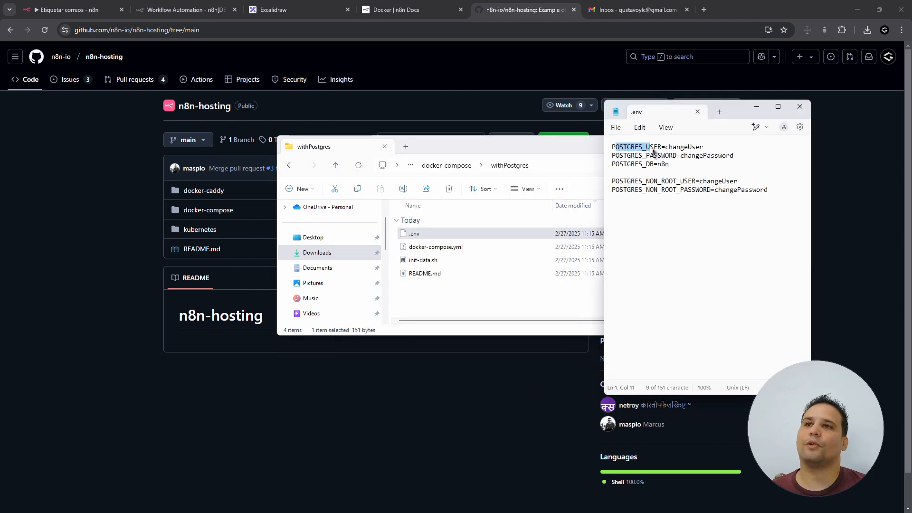
left_click(683, 155)
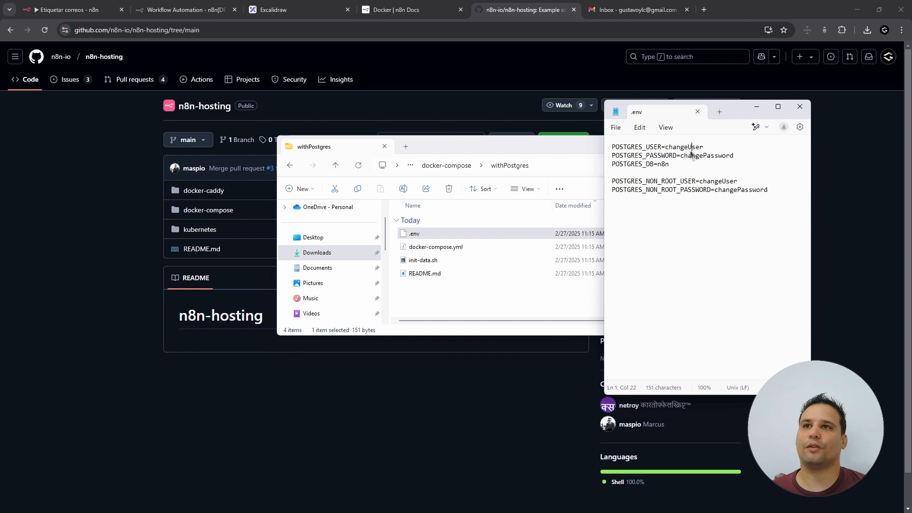
double_click(692, 149)
double_click(710, 156)
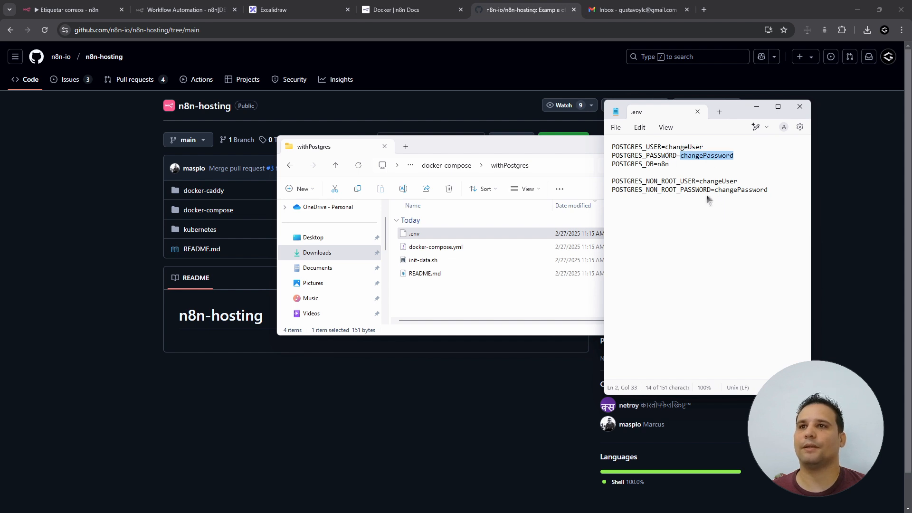
- Highlight the non-root user and password placeholders, then close Notepad
left_click(646, 170)
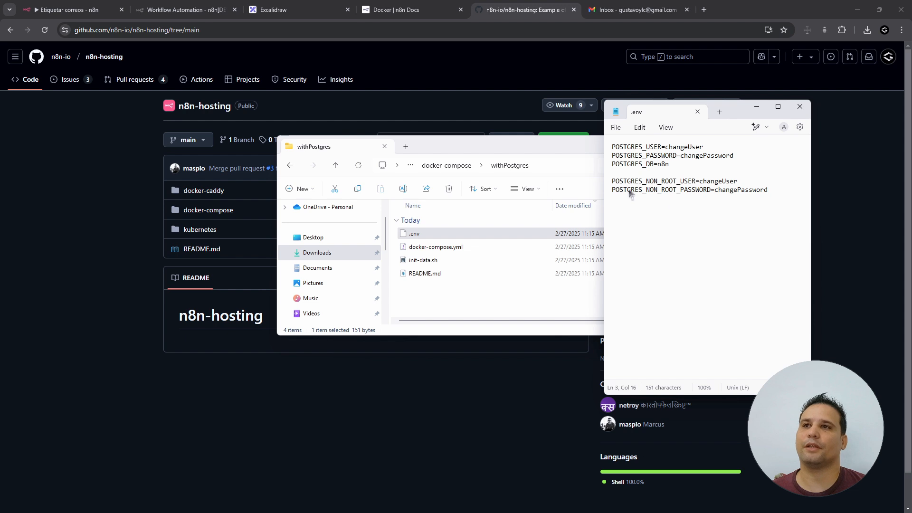
left_click(723, 181)
double_click(723, 182)
left_click(736, 185)
double_click(736, 189)
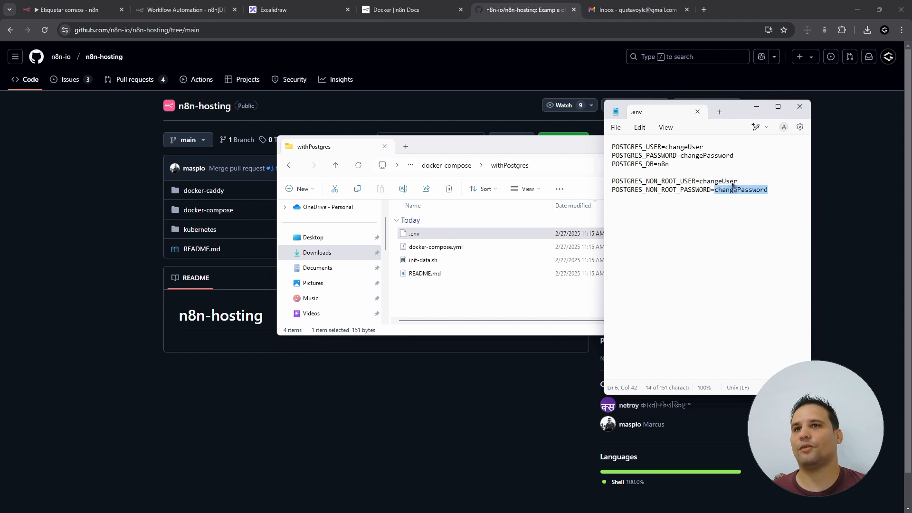
double_click(728, 182)
left_click(459, 248)
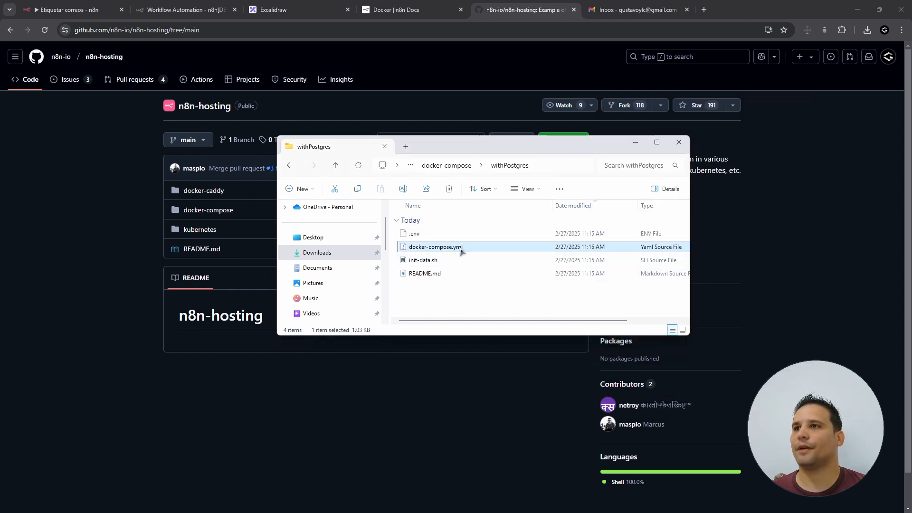
double_click(460, 247)
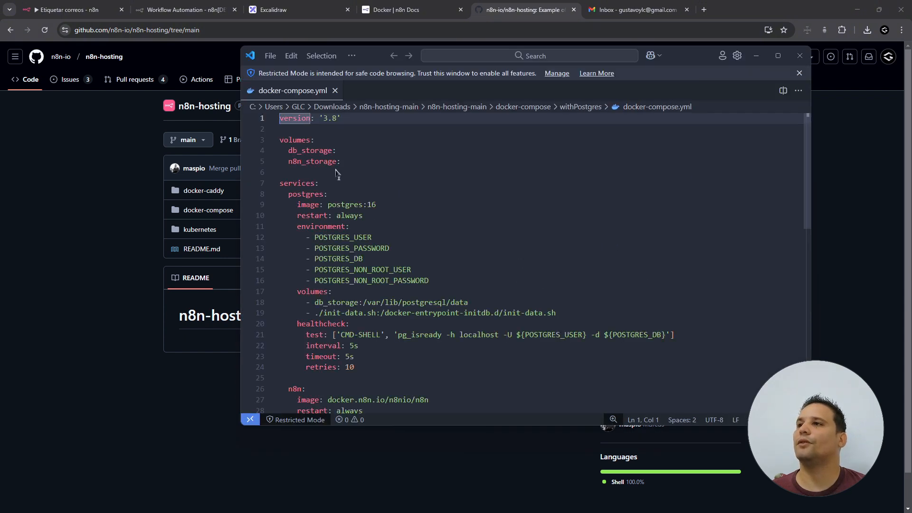
left_click(338, 150)
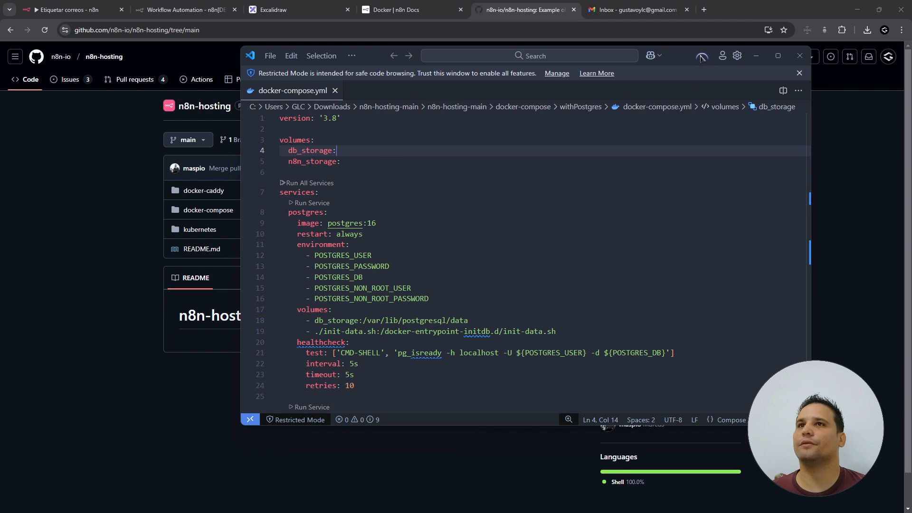
double_click(702, 57)
left_click(123, 117)
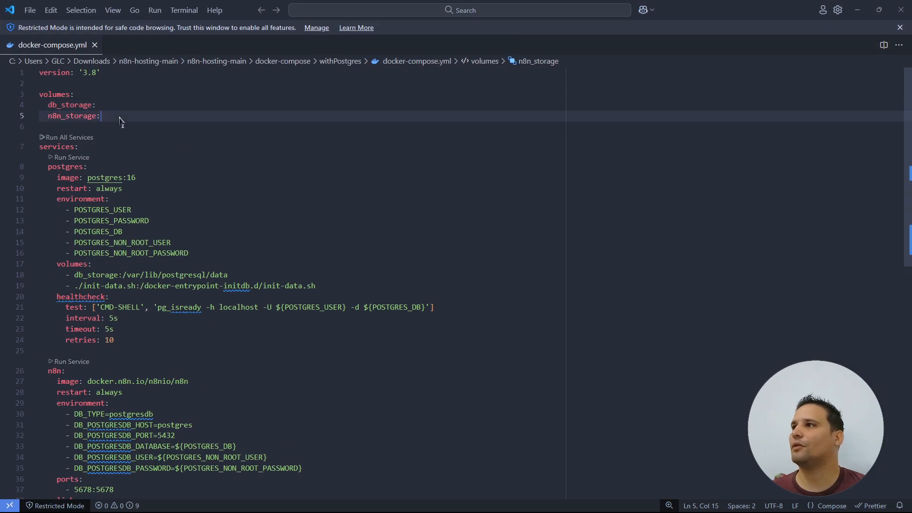
left_click(194, 150)
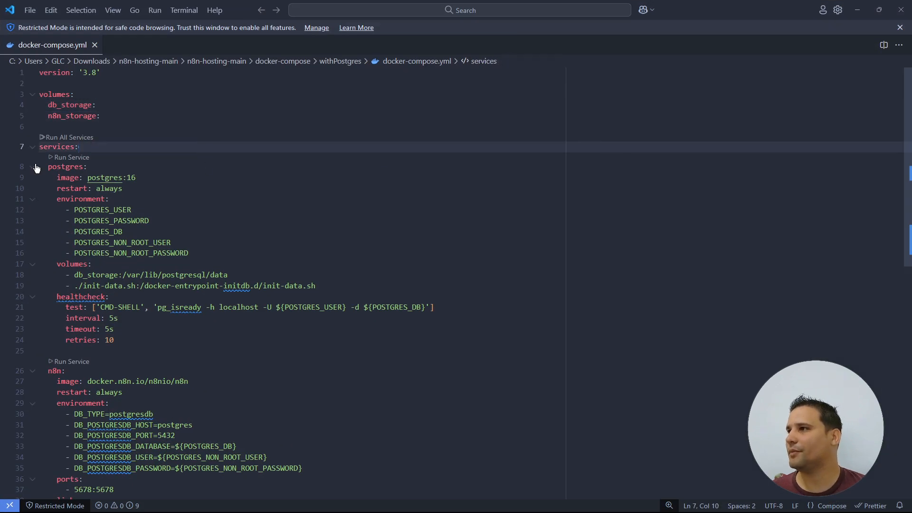
double_click(56, 167)
double_click(54, 371)
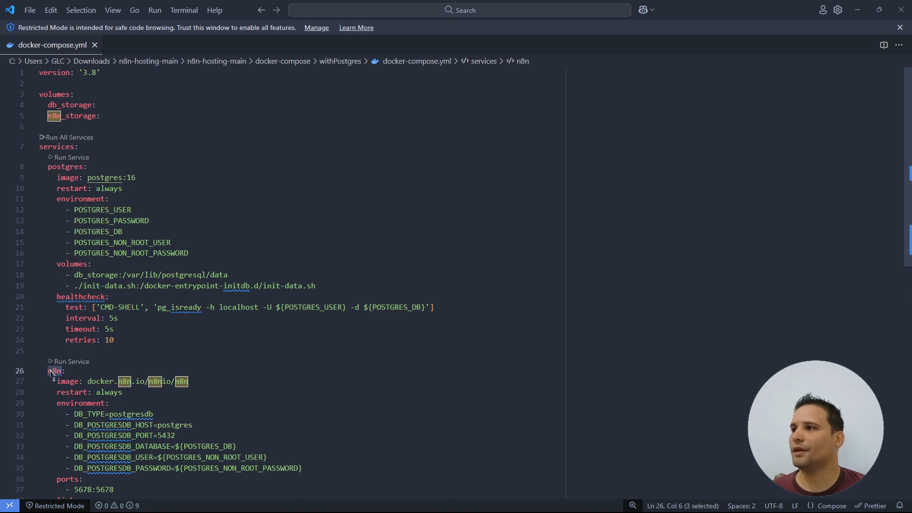
scroll(387, 340, "down", 5)
scroll(387, 339, "down", 5)
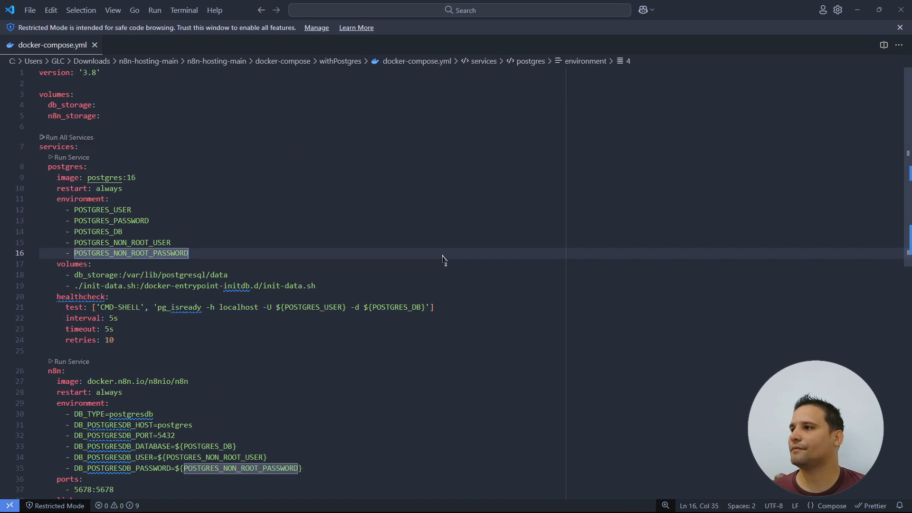
left_click(902, 10)
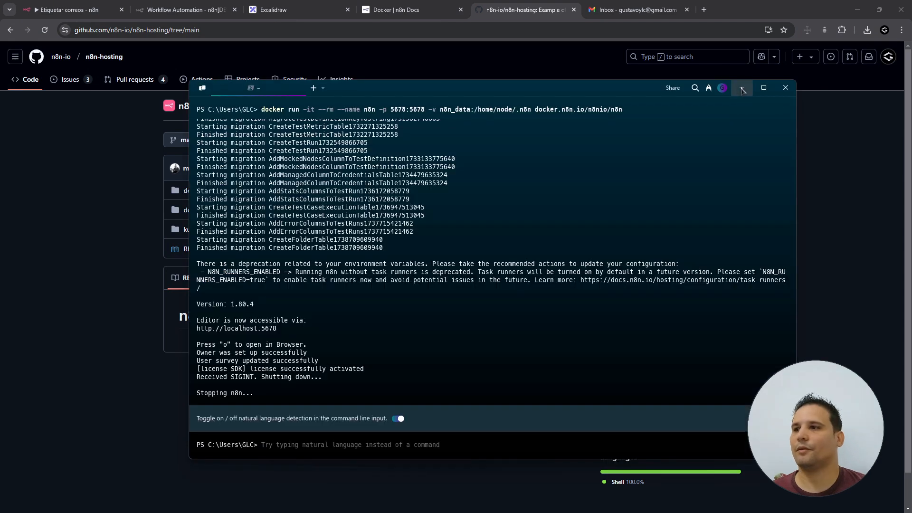
- Copy the withPostgres folder path and cd into it in Windows Terminal
left_click(743, 89)
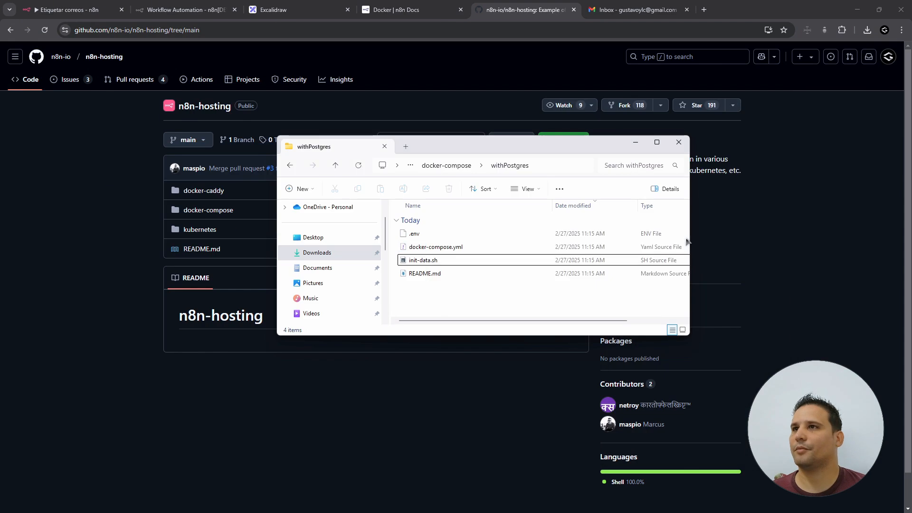
left_click(544, 166)
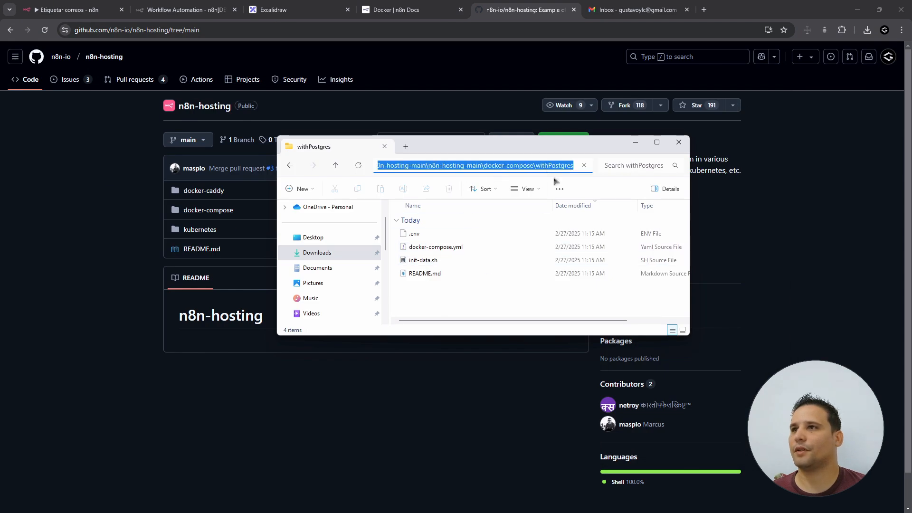
key("alt+Tab")
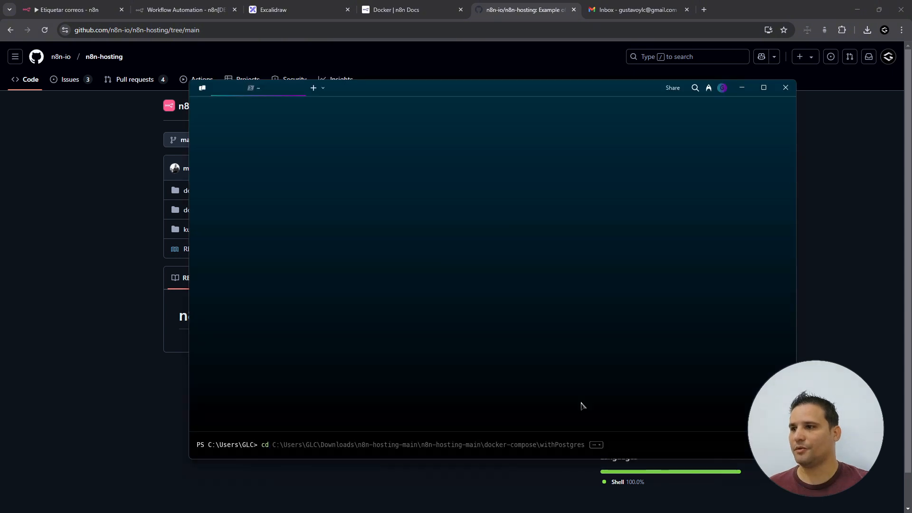
type("C:\\Users\\GLC\\Downloads\\n8n-hosting-main\\n8n-hosting-main\\docker-compose\\withPostgres")
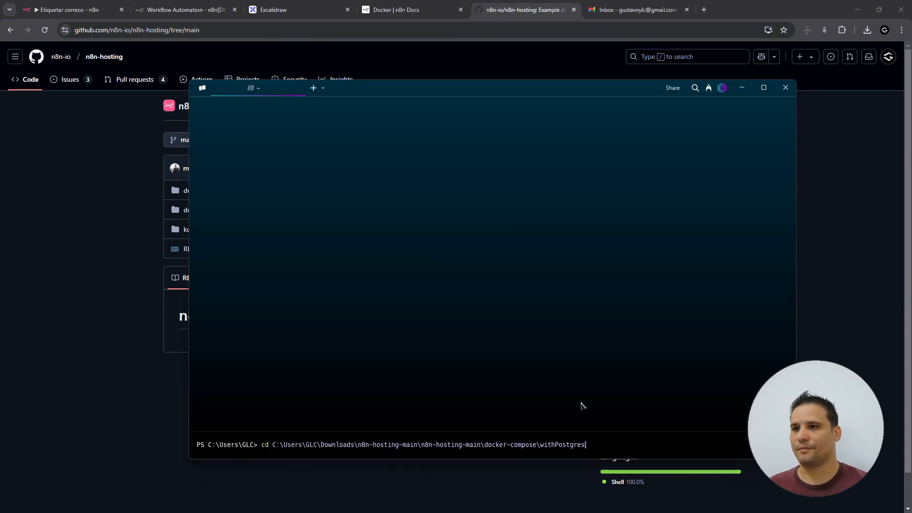
key("Return")
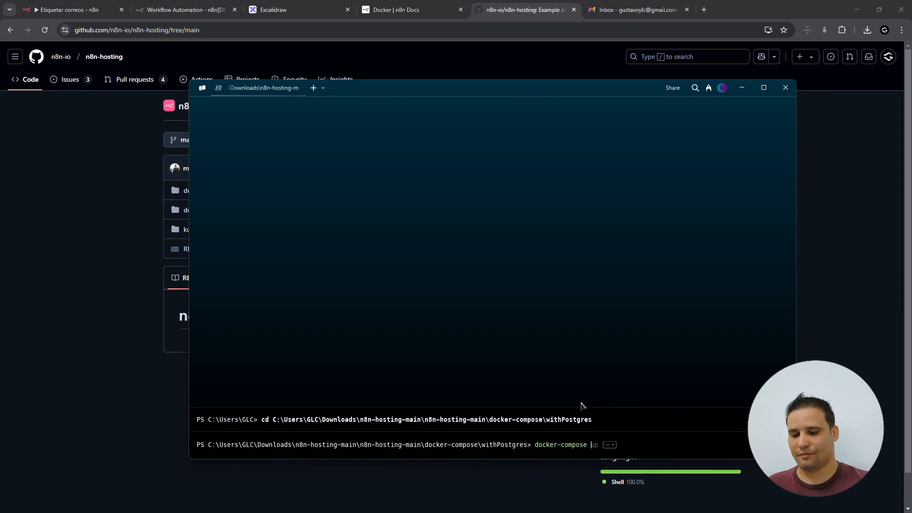
- Run 'docker-compose up -d', enlarge the terminal, and follow the localhost:5678 link
type("docker-compose up")
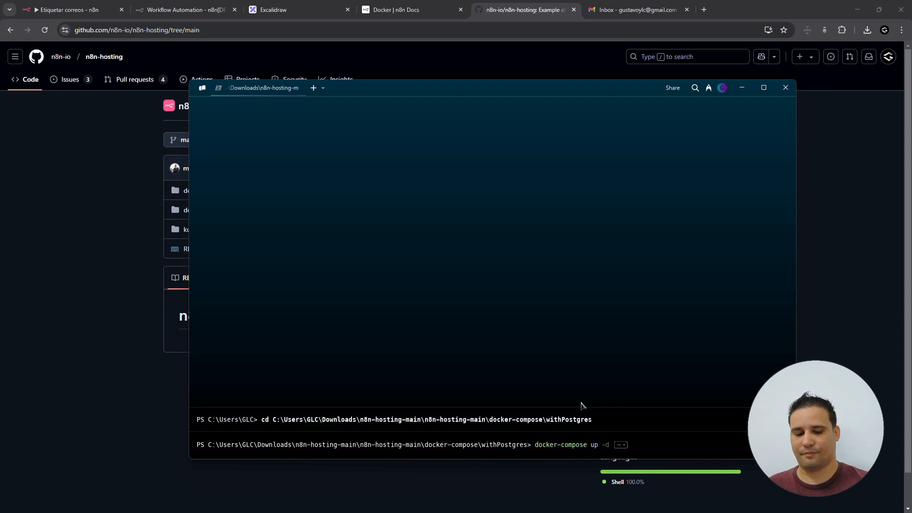
type(" -d")
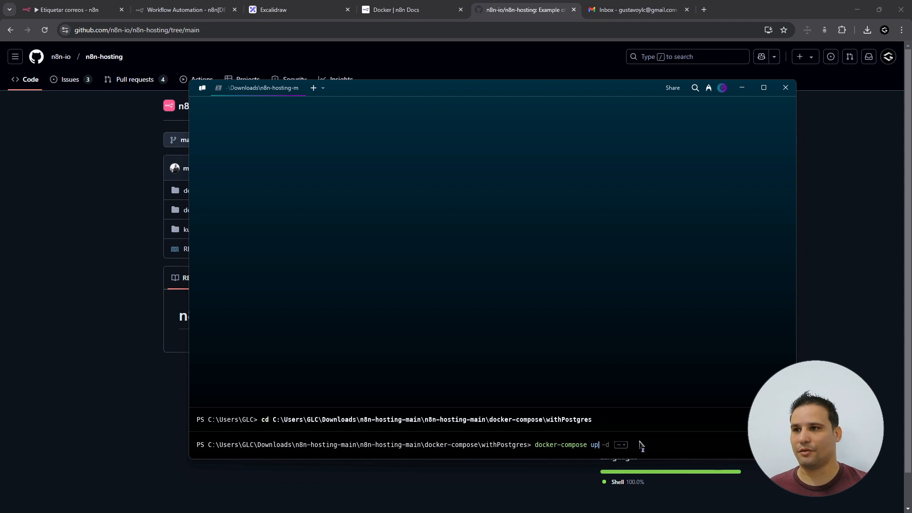
key("Return")
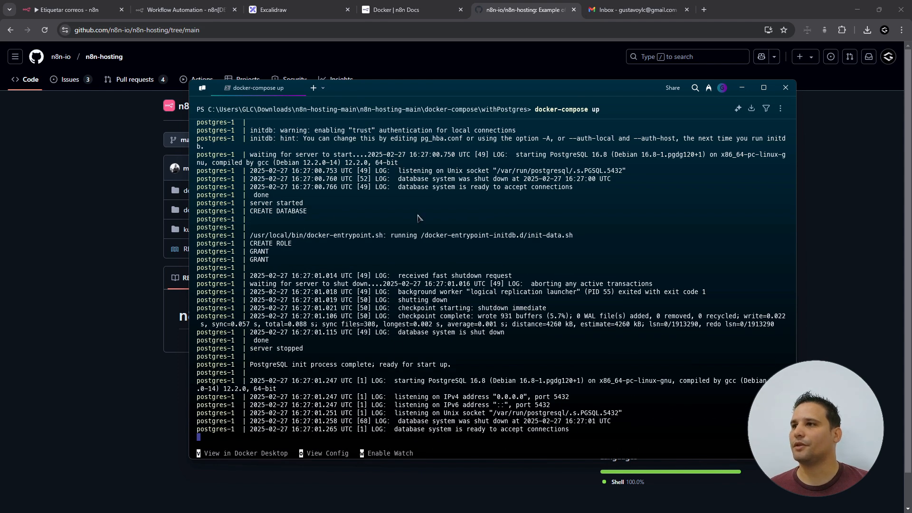
left_click_drag(423, 89, 337, 85)
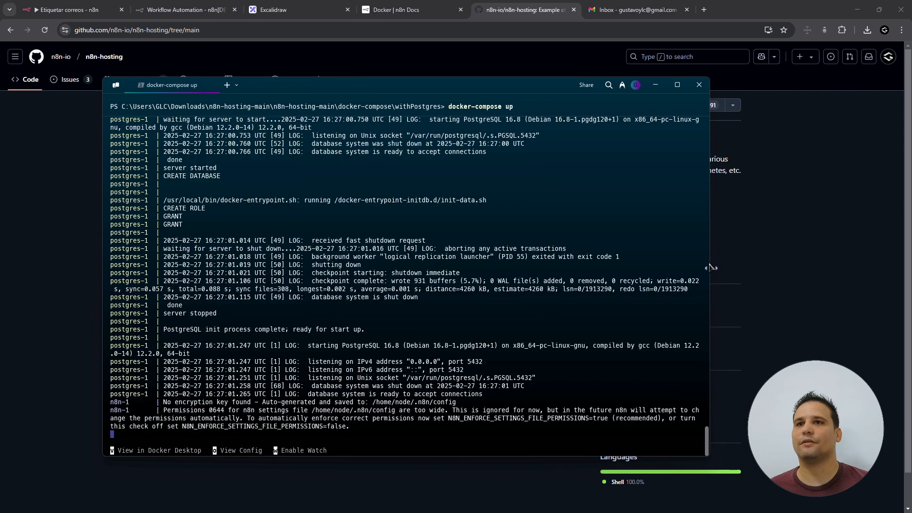
double_click(474, 86)
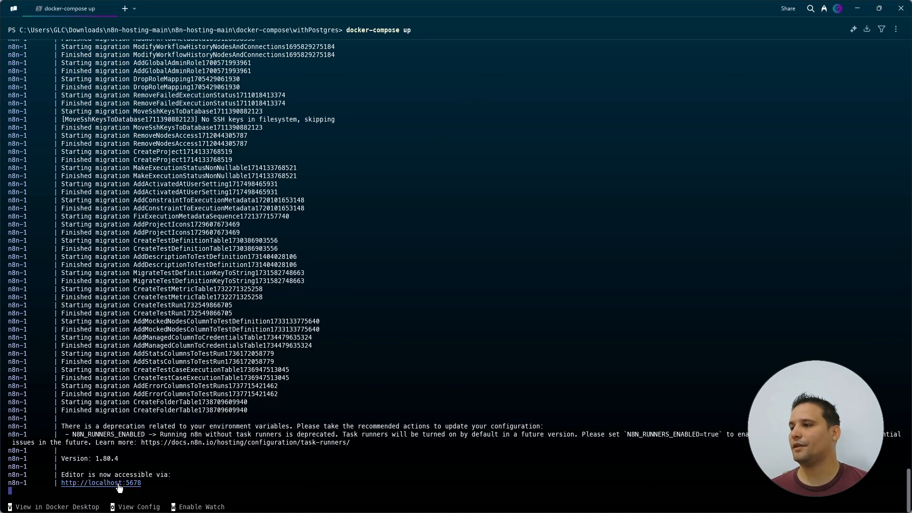
left_click(119, 483, "ctrl")
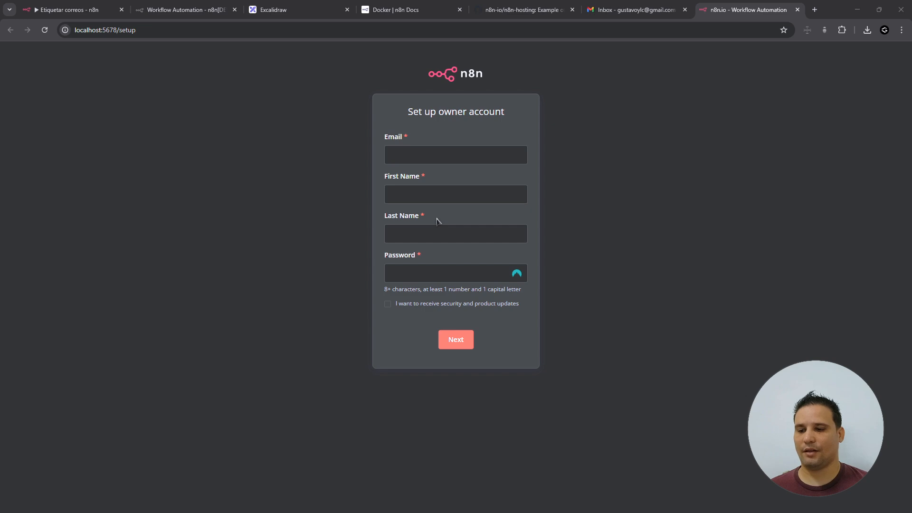
- Switch from the loaded n8n setup page to Docker Desktop's running withpostgres containers
key("alt+Tab")
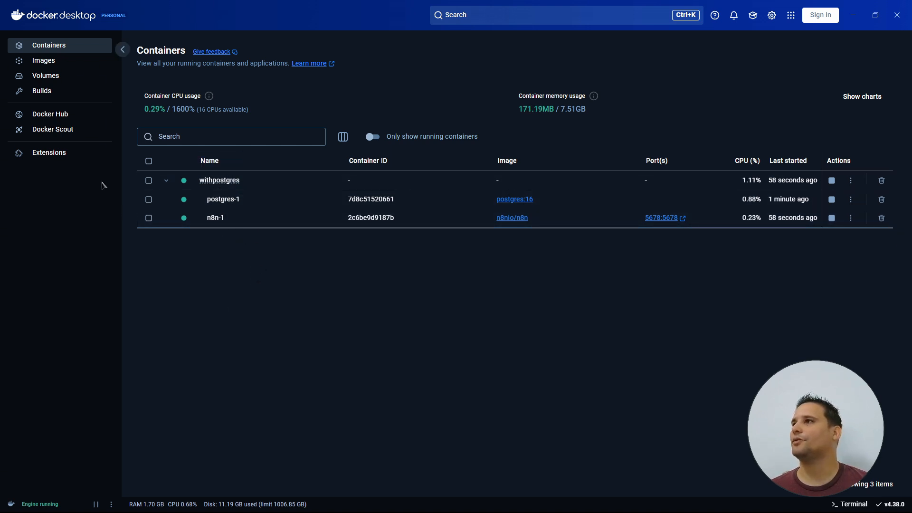
- Look over Docker Desktop's Images list and then the withpostgres volumes
left_click(43, 60)
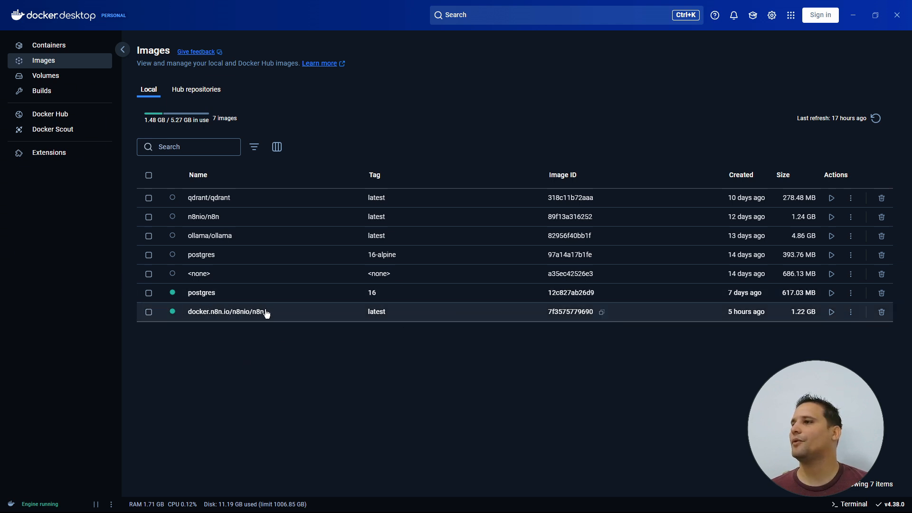
left_click(53, 81)
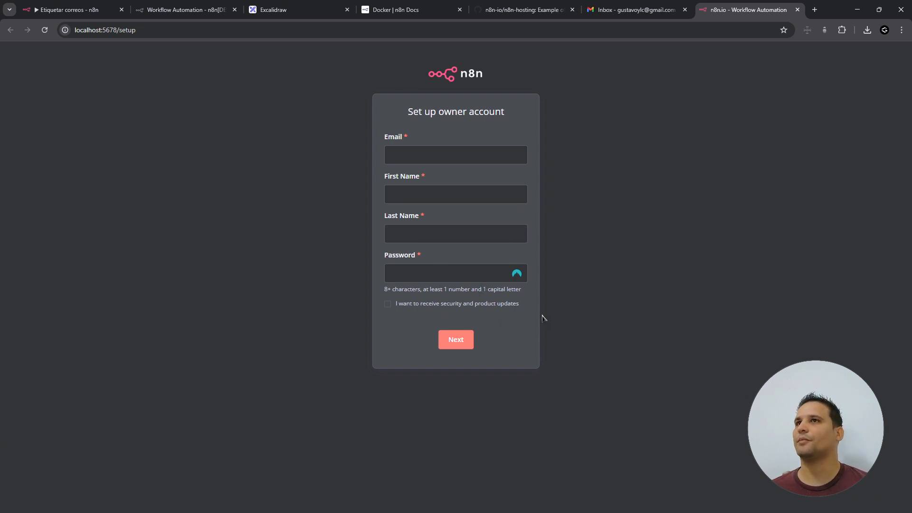
- Point out the N8N stack, QDRANT and OLLAMA notes in the Excalidraw diagram, then return to Docker Desktop
left_click(301, 15)
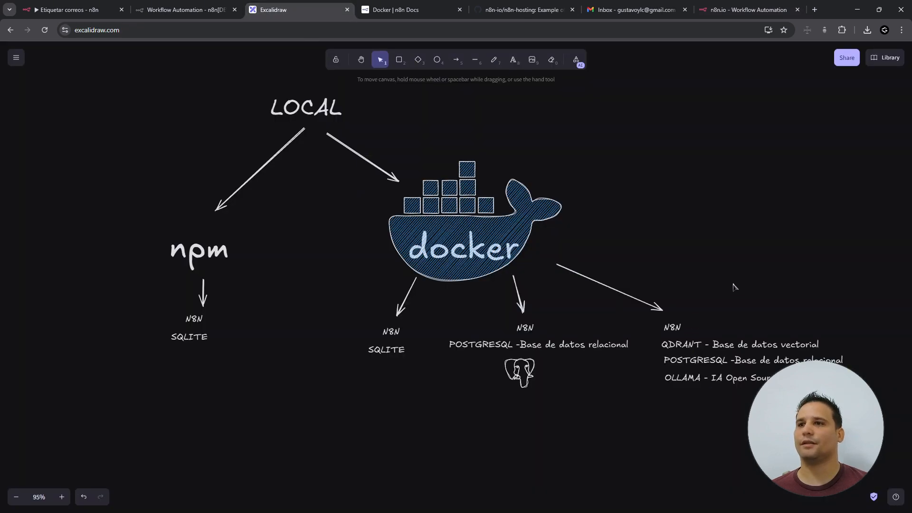
left_click(665, 329)
left_click(687, 456)
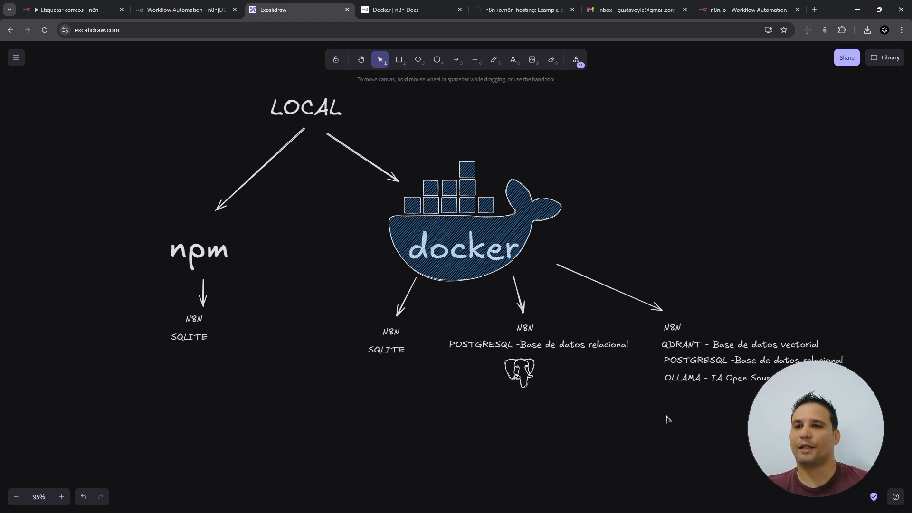
left_click(680, 346)
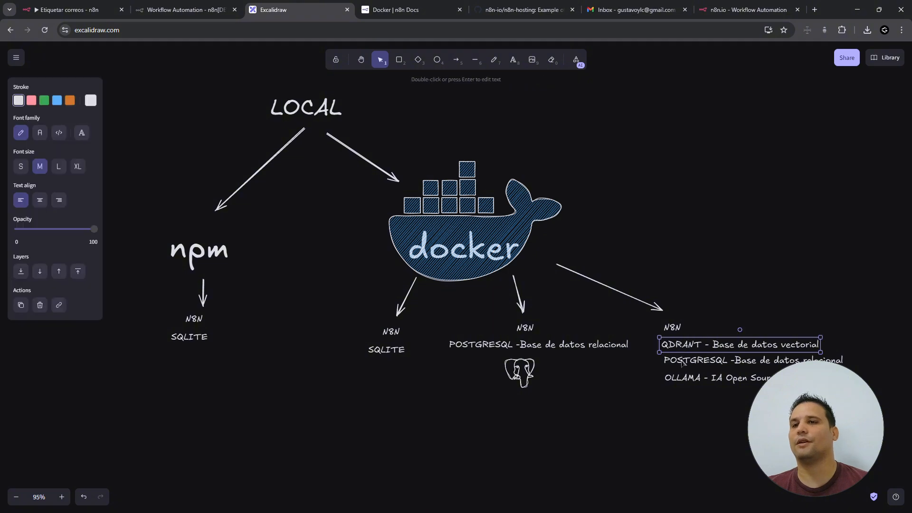
left_click(671, 431)
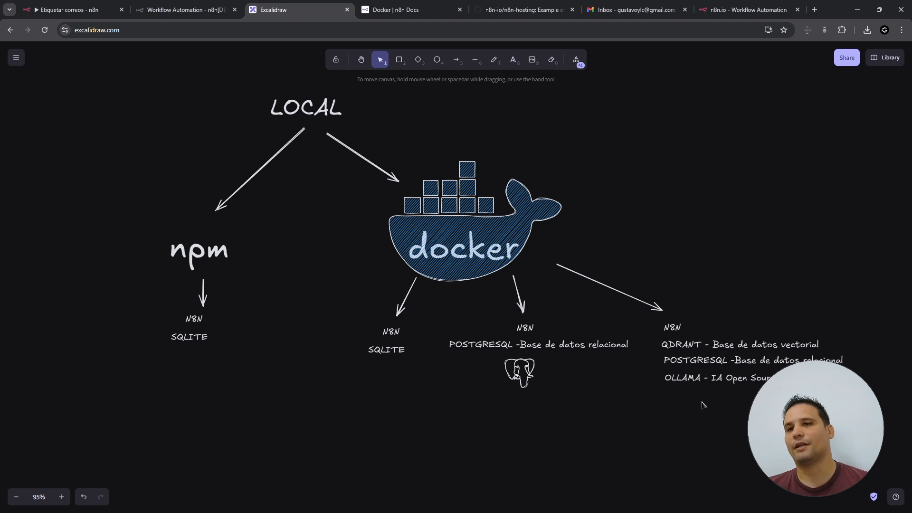
left_click(685, 380)
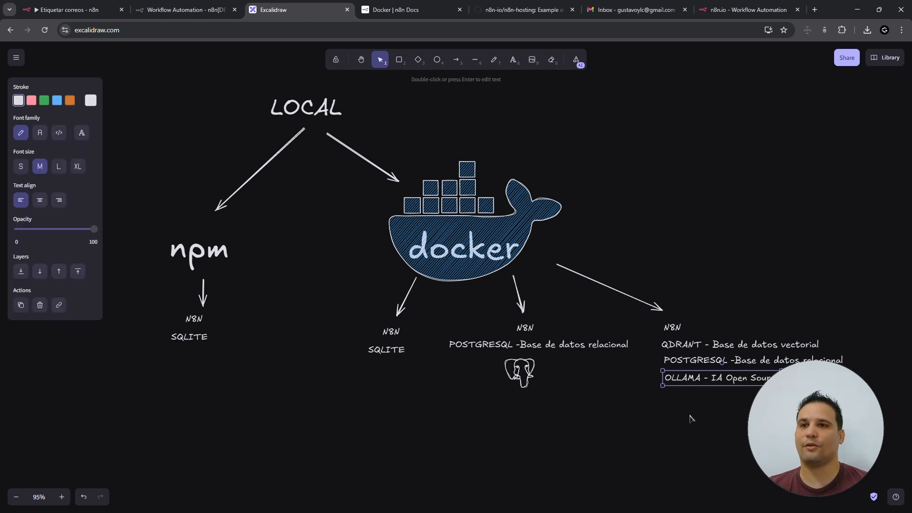
left_click(691, 418)
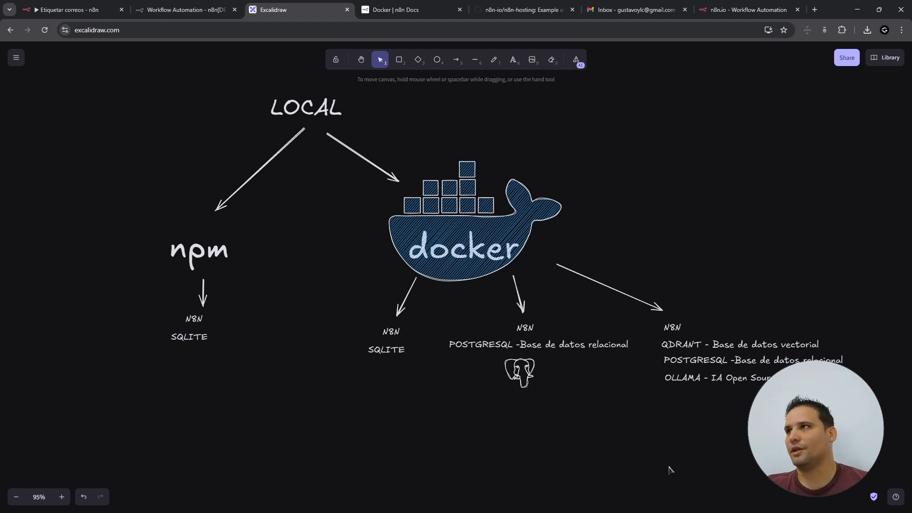
key("alt+Tab")
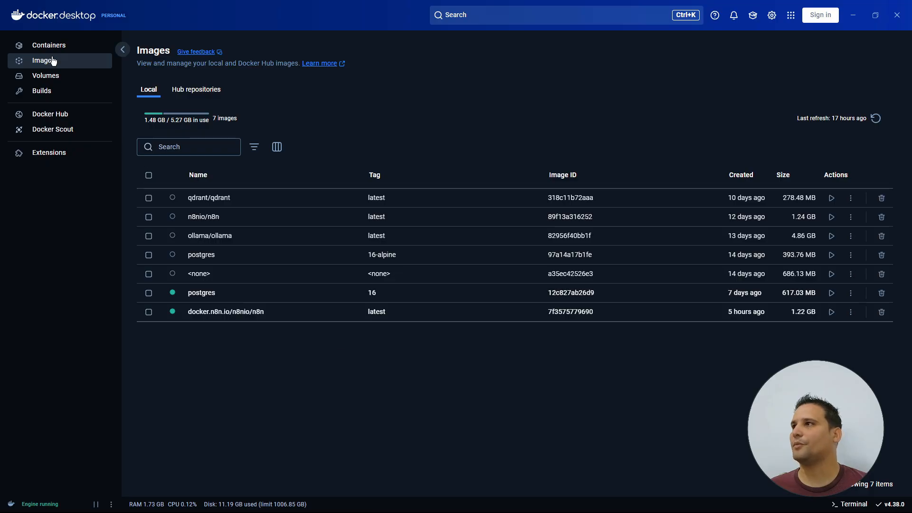
- Stop and delete the withpostgres compose project from Containers
left_click(43, 45)
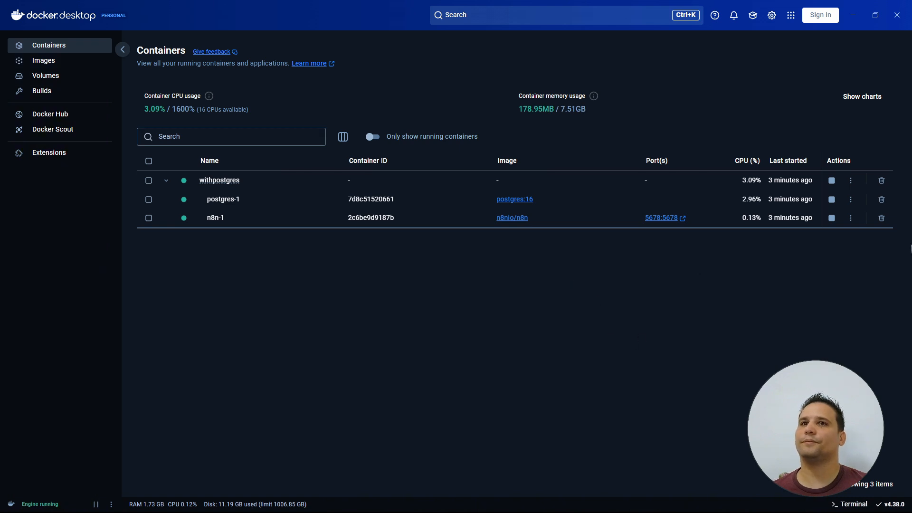
left_click(832, 180)
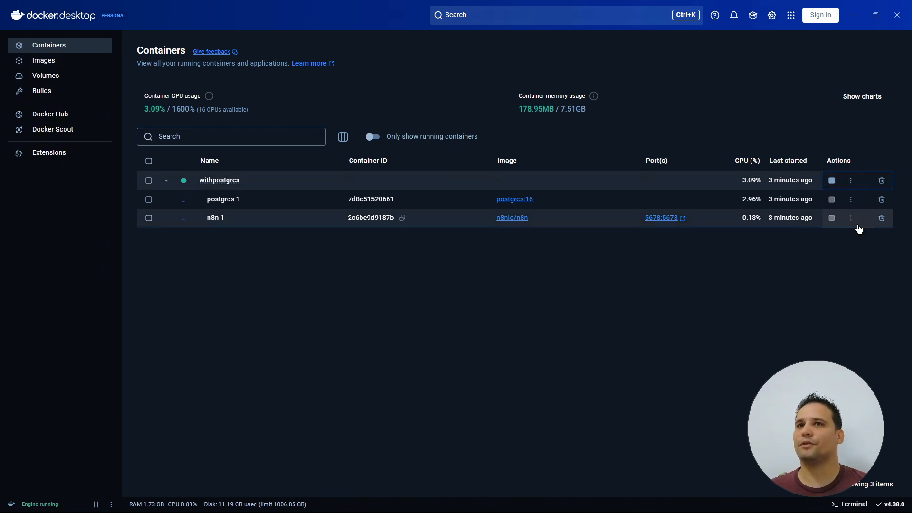
left_click(882, 181)
left_click(519, 272)
- Delete all three volumes, confirm Images and the empty Containers list, then minimize Docker Desktop
left_click(45, 76)
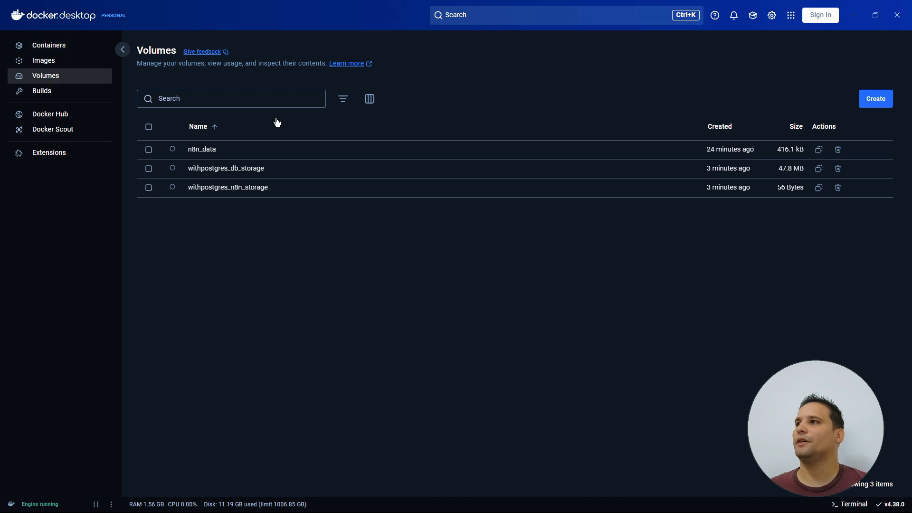
left_click(148, 127)
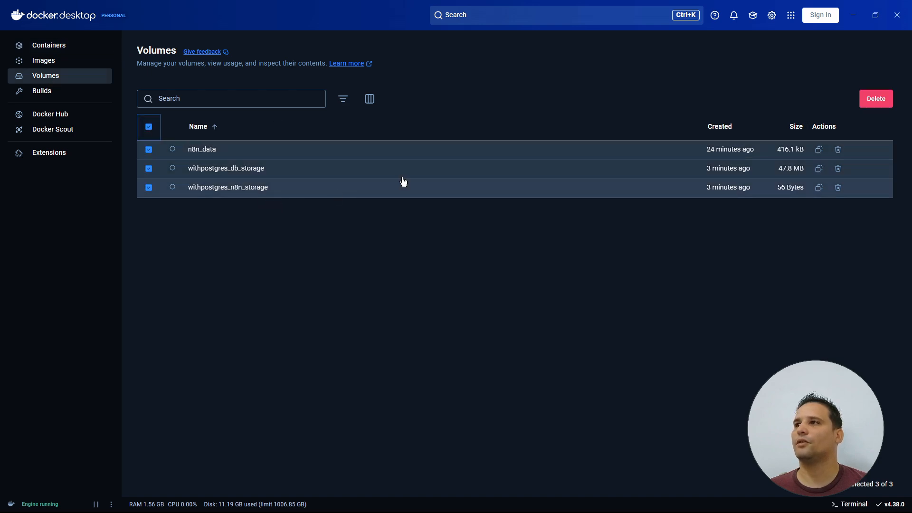
left_click(875, 99)
left_click(501, 293)
left_click(44, 60)
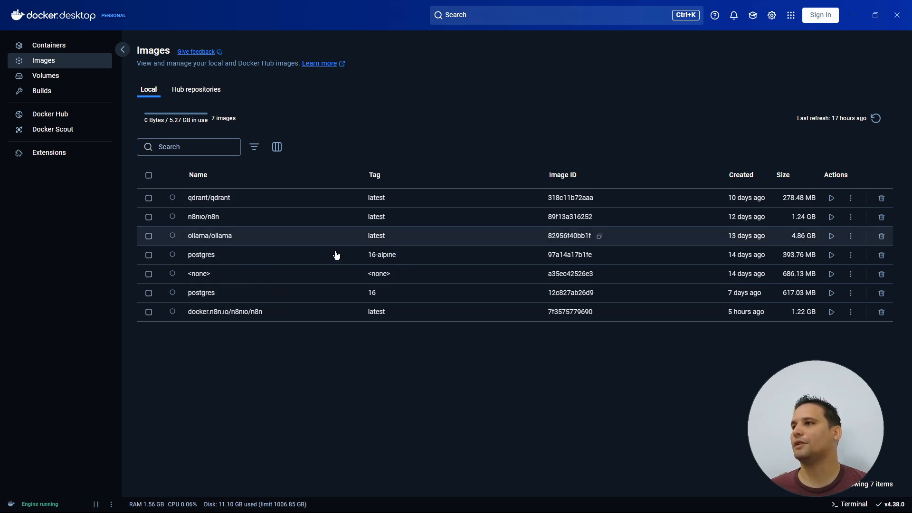
left_click(46, 45)
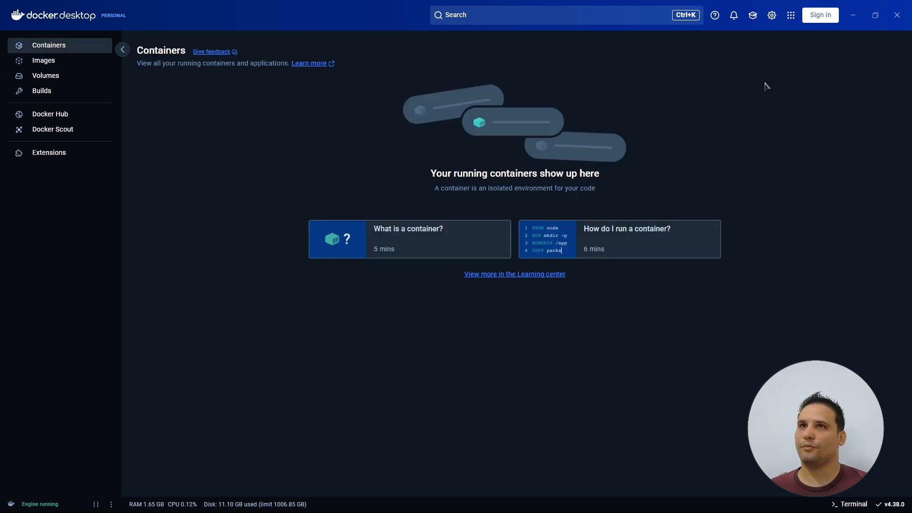
left_click(854, 16)
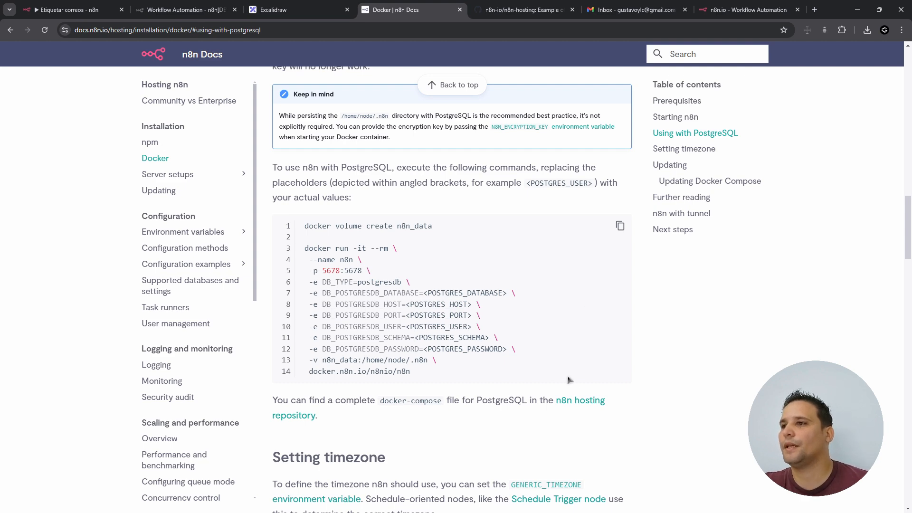
- Scroll the n8n Docker docs down past Setting timezone to the Updating section's docker pull commands
scroll(589, 402, "down", 3)
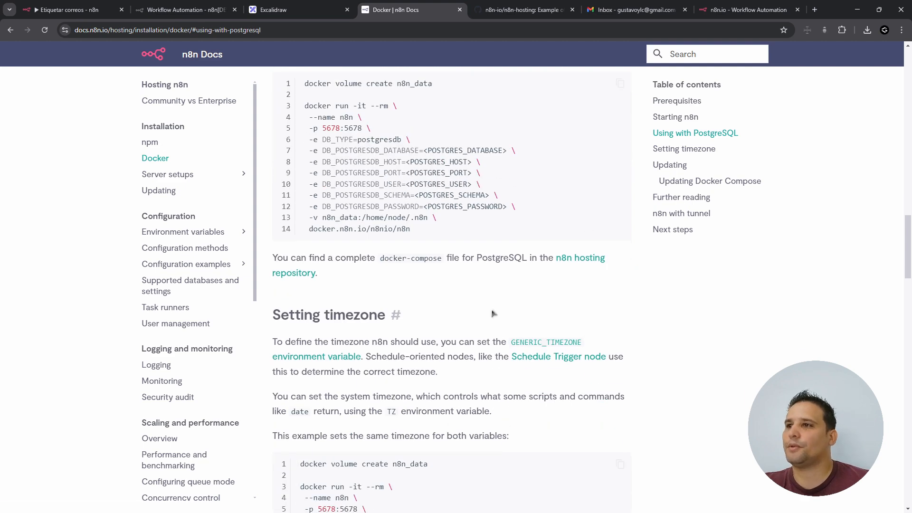
left_click_drag(906, 260, 905, 285)
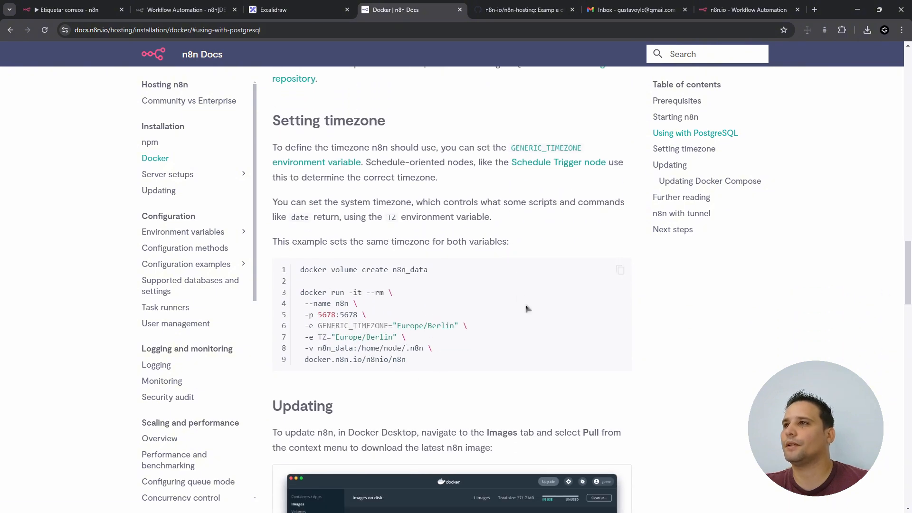
left_click_drag(908, 271, 893, 324)
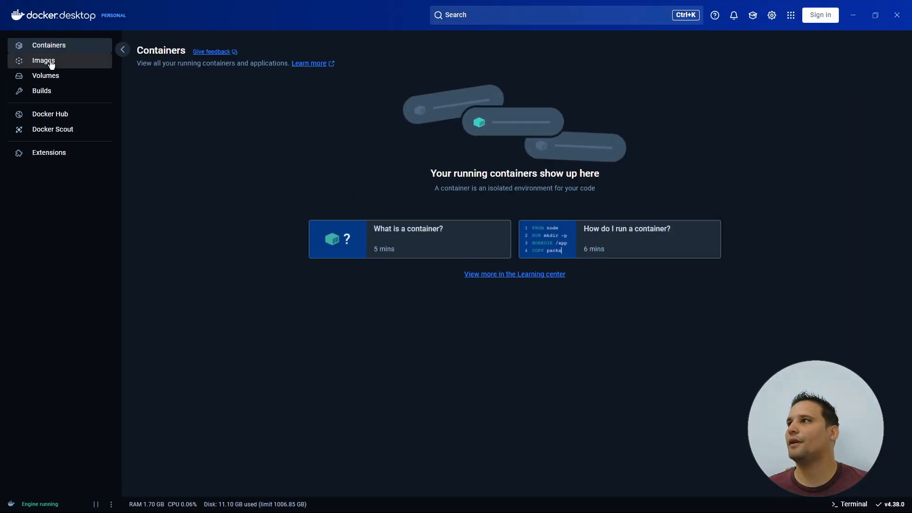
- Inspect the pull actions for both local n8n images without pulling, then return to the docs
left_click(45, 61)
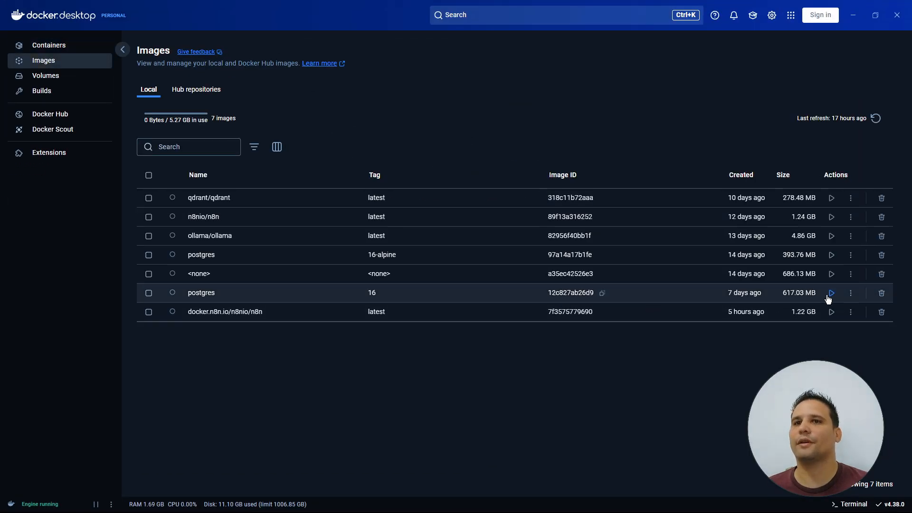
left_click(851, 312)
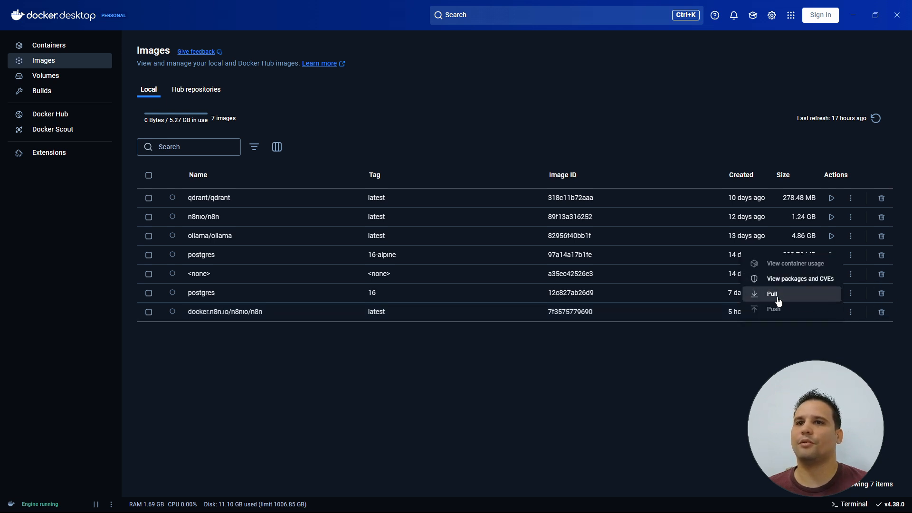
left_click(846, 357)
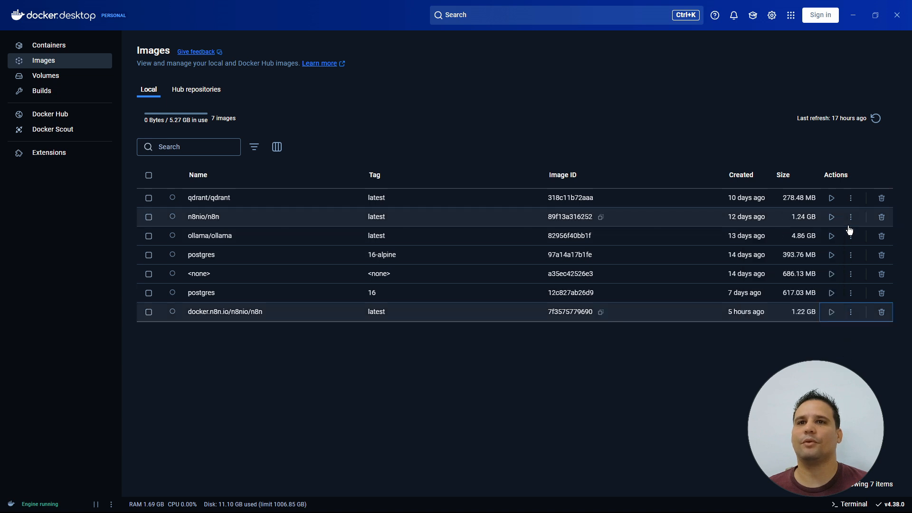
left_click(850, 219)
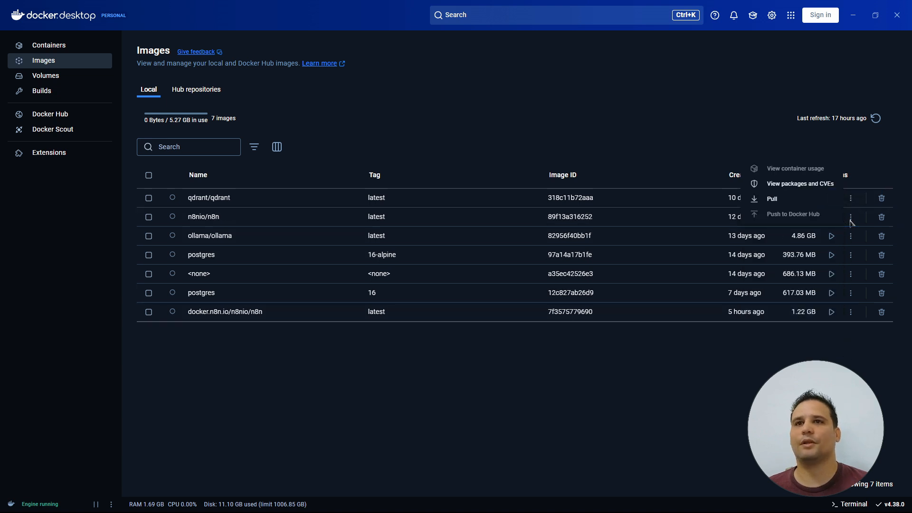
left_click(680, 417)
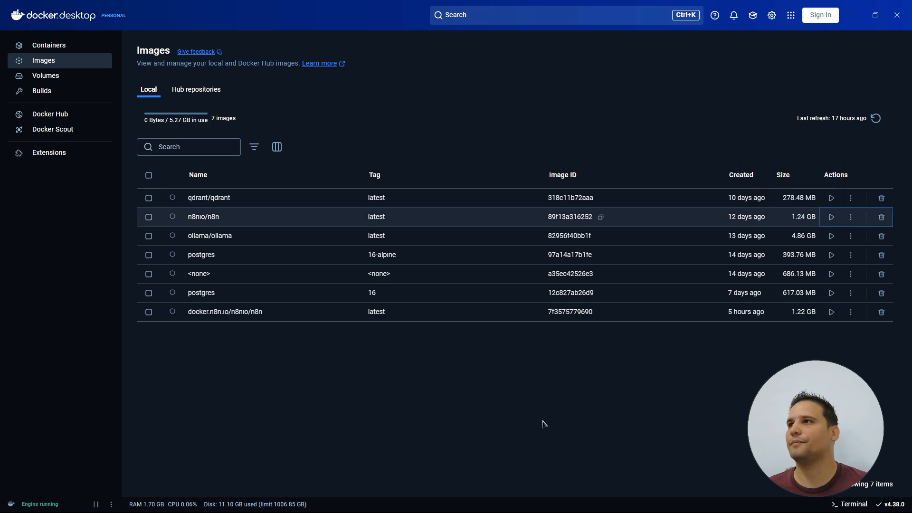
key("alt+Tab")
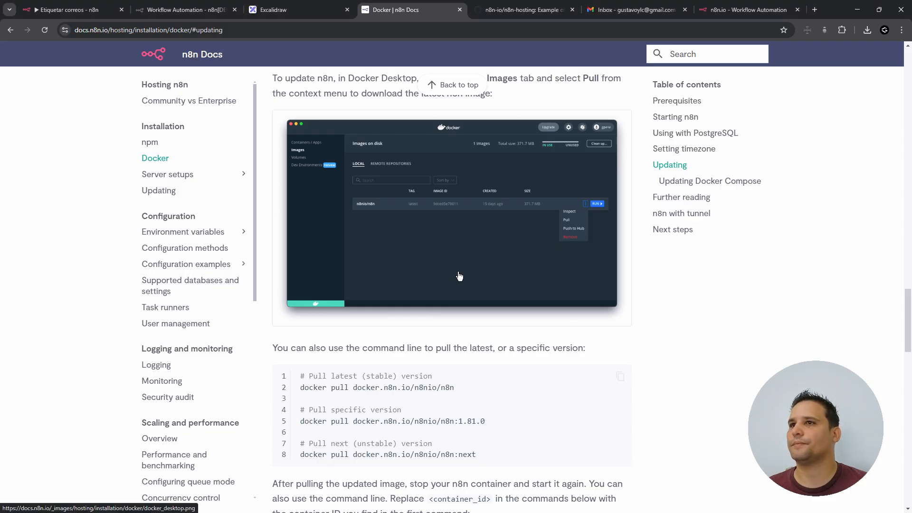
- Highlight the docker compose pull, docker compose down and docker compose up -d update commands
scroll(646, 321, "down", 1)
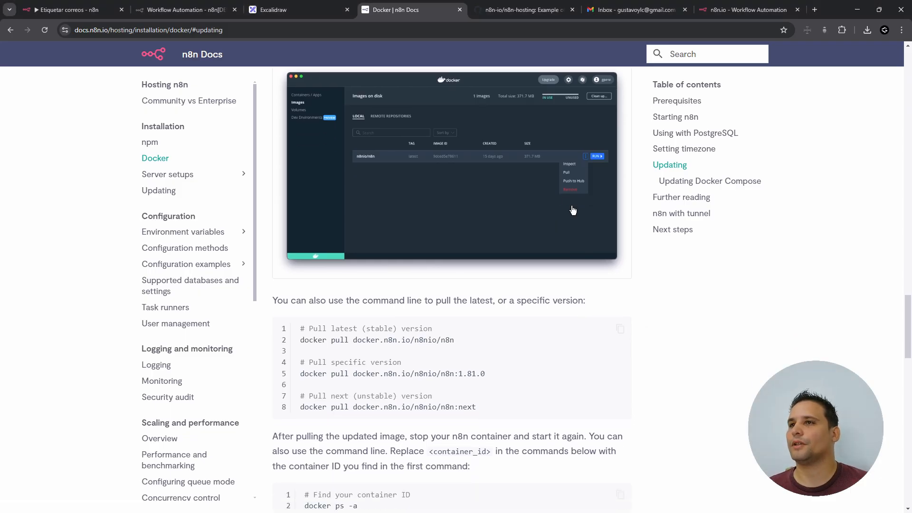
scroll(576, 279, "down", 5)
scroll(570, 320, "down", 4)
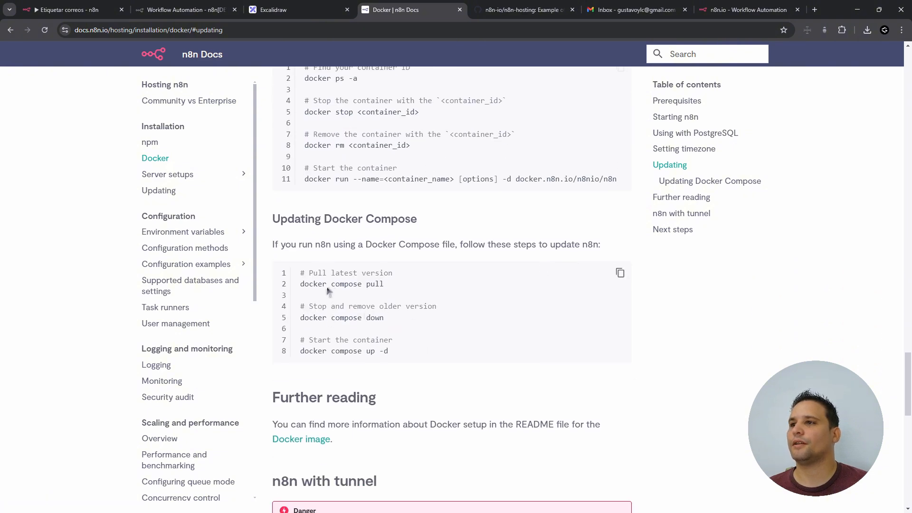
left_click_drag(301, 284, 418, 288)
left_click(419, 288)
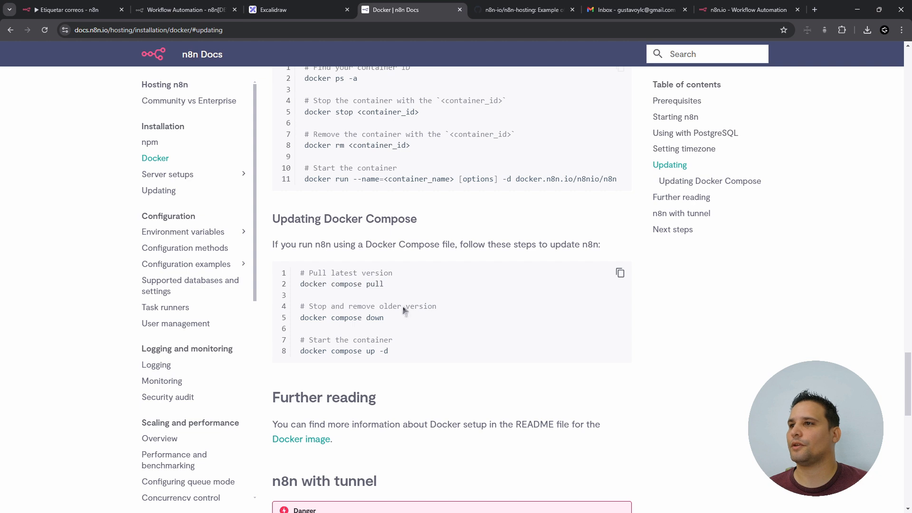
left_click_drag(301, 318, 397, 321)
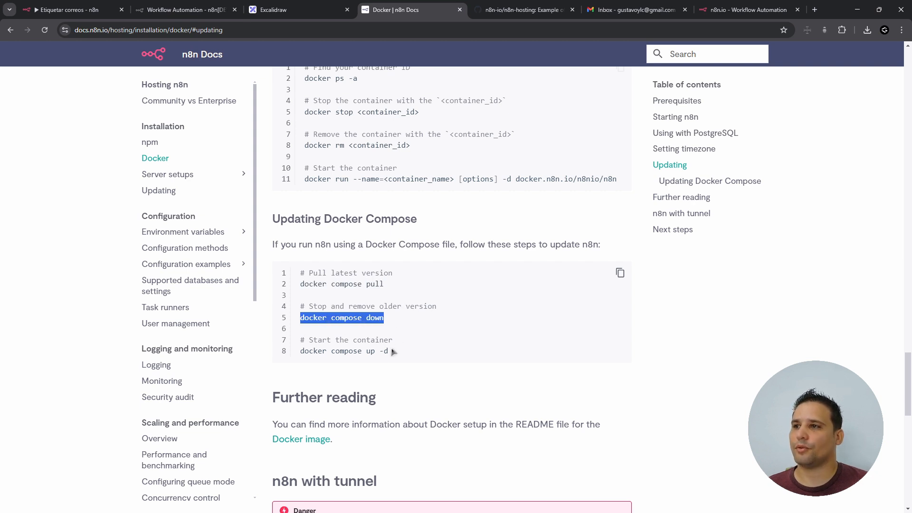
left_click_drag(301, 353, 432, 357)
left_click(481, 359)
- Scroll further down the docs to the 'n8n with tunnel' section
scroll(565, 366, "down", 5)
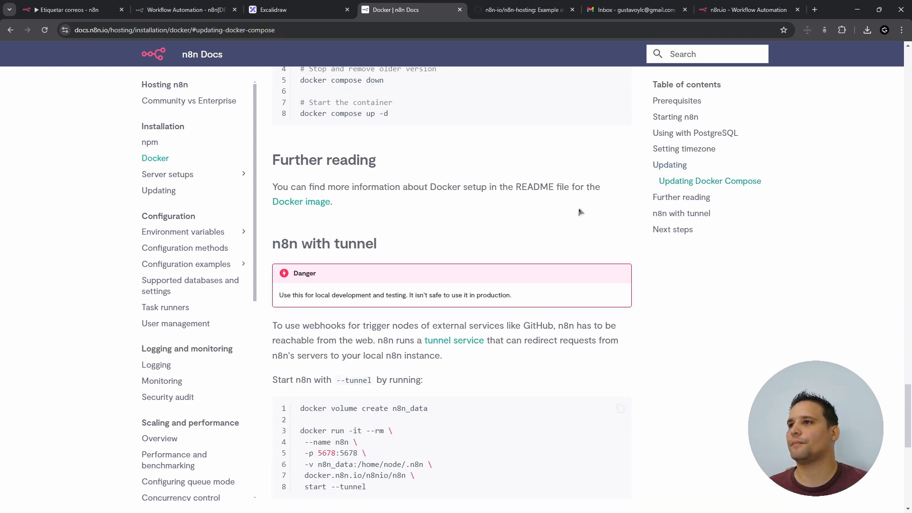
scroll(593, 255, "down", 7)
scroll(593, 255, "up", 8)
scroll(203, 407, "down", 11)
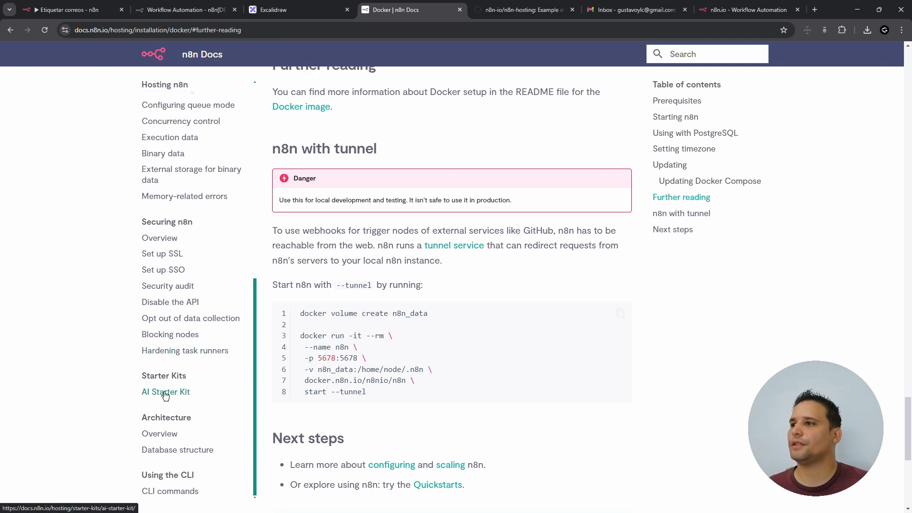
- From the n8n AI Starter Kit docs page, open the self-hosted-ai-starter-kit GitHub repo and download it as a ZIP
left_click(165, 393)
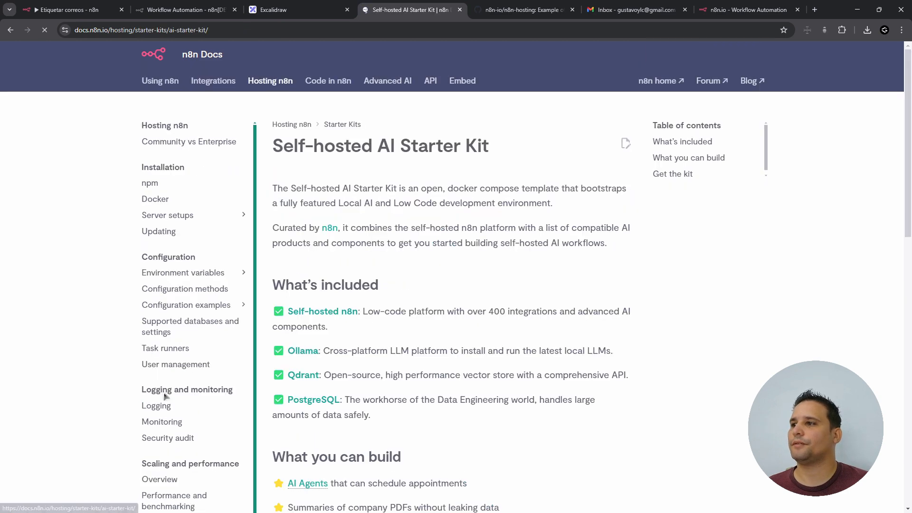
scroll(304, 316, "down", 5)
left_click(366, 345)
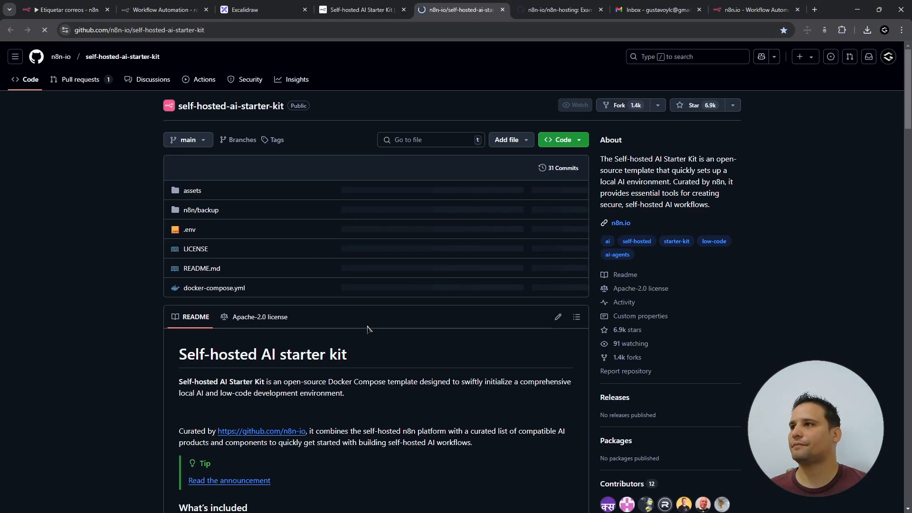
left_click(576, 142)
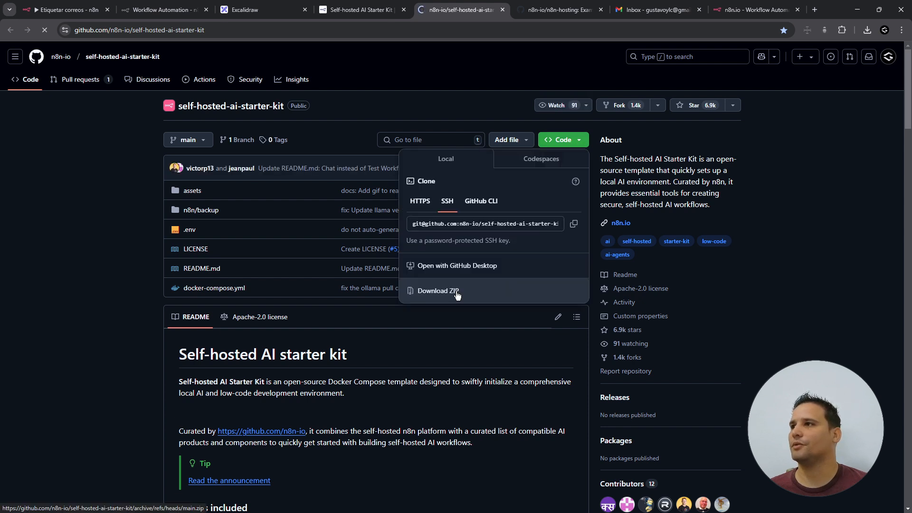
left_click(438, 290)
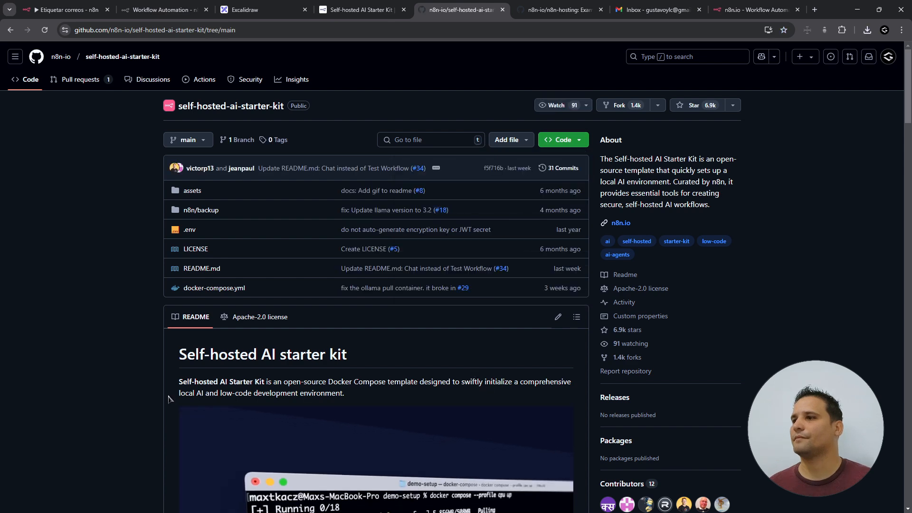
- Scroll the README to the Docker Compose section and highlight the Nvidia GPU git clone and docker compose lines
scroll(169, 399, "down", 1)
scroll(168, 399, "down", 15)
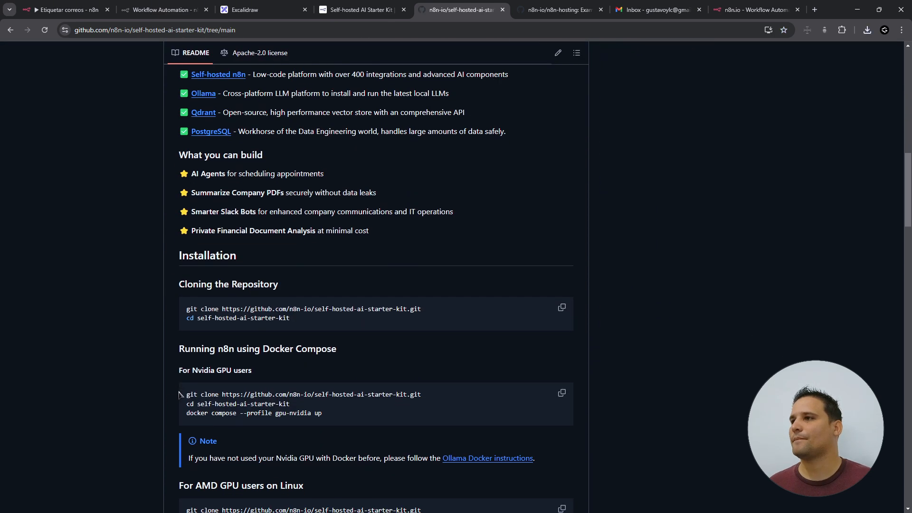
scroll(202, 307, "down", 1)
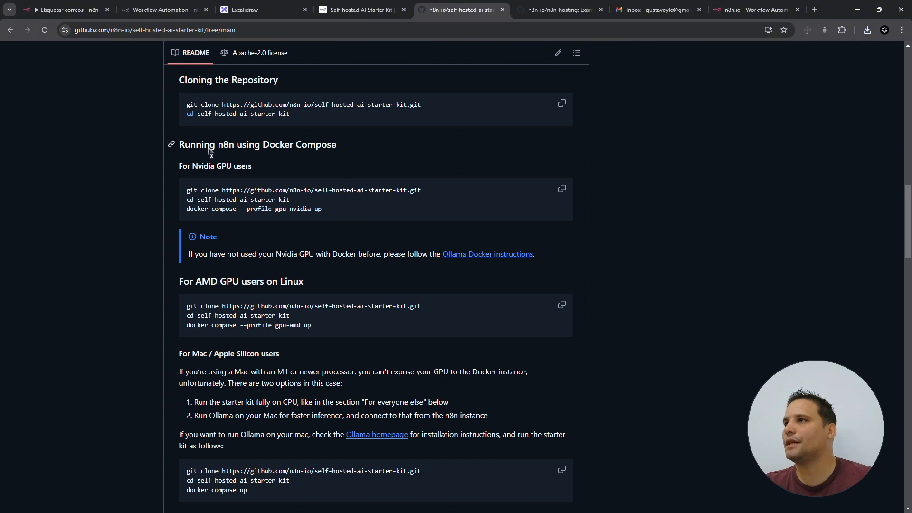
left_click_drag(205, 146, 318, 146)
left_click(324, 146)
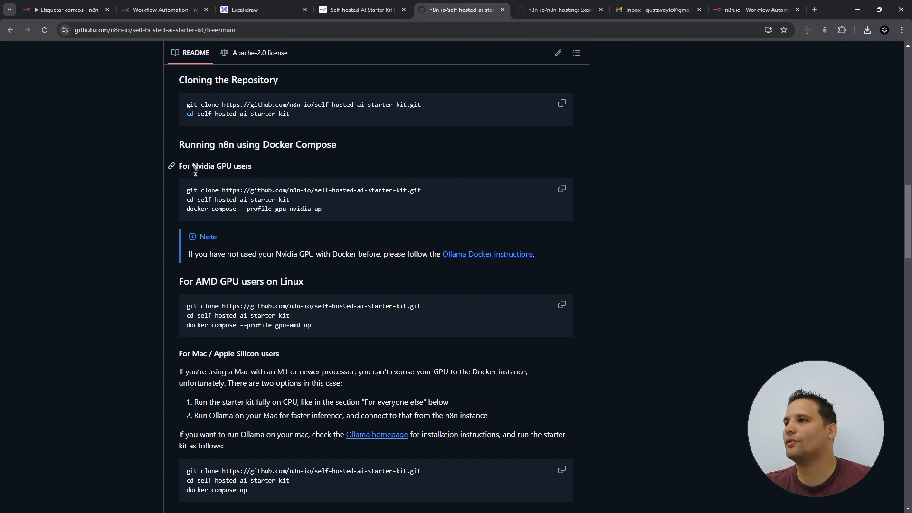
left_click_drag(192, 167, 231, 167)
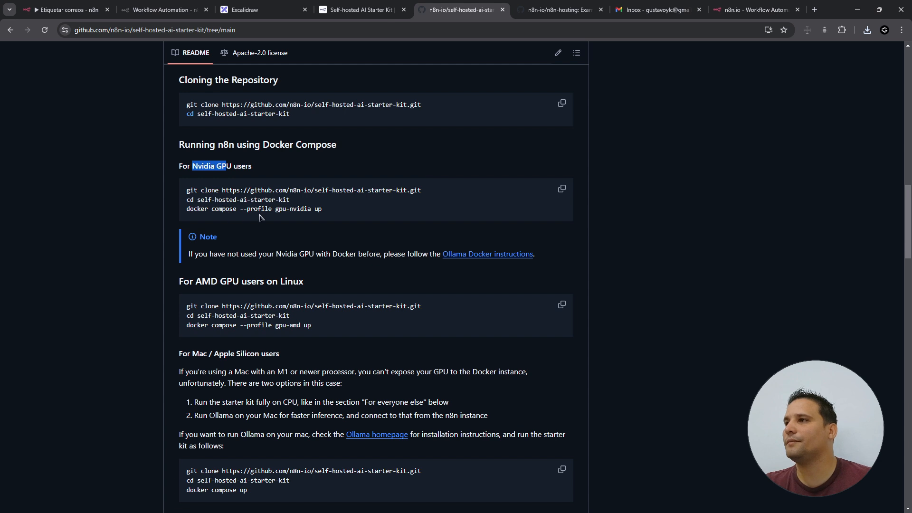
left_click_drag(190, 190, 431, 189)
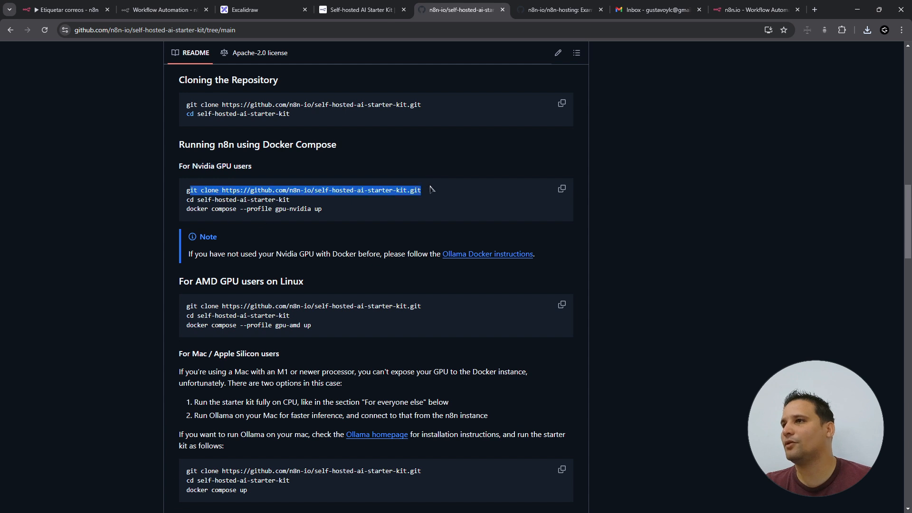
left_click(229, 215)
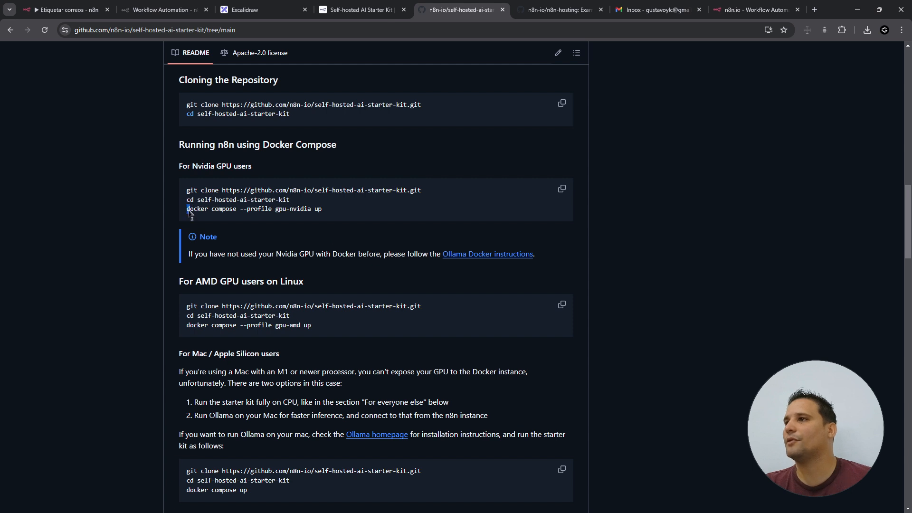
left_click_drag(187, 209, 359, 209)
left_click(337, 213)
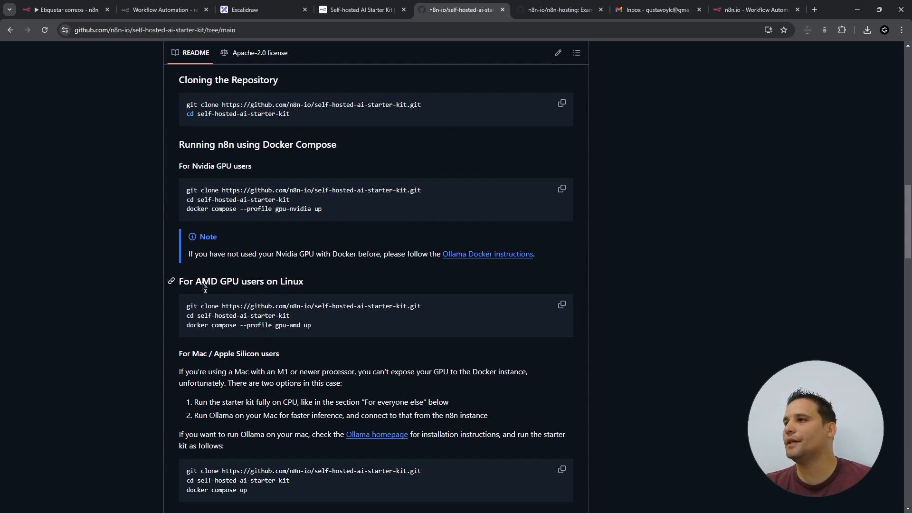
- Look over the AMD GPU and 'For everyone else' CPU setup commands further down the README
scroll(217, 243, "down", 1)
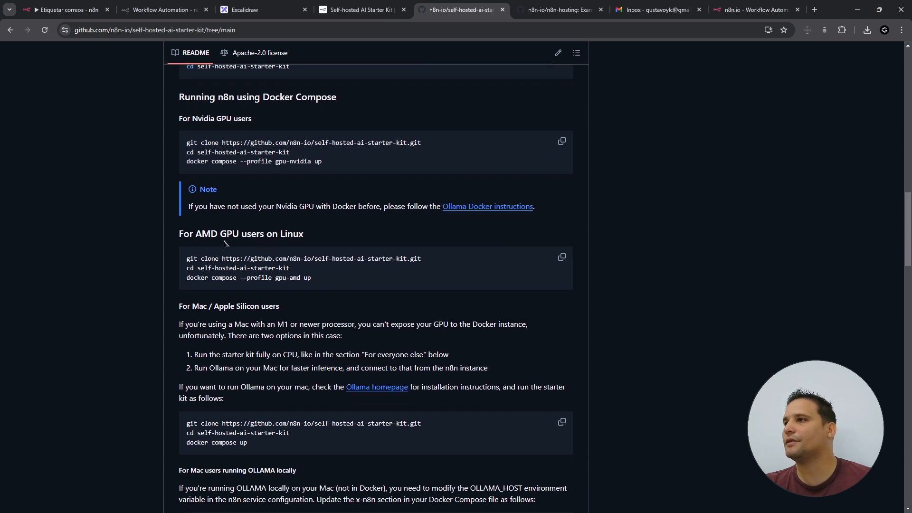
left_click_drag(195, 235, 237, 240)
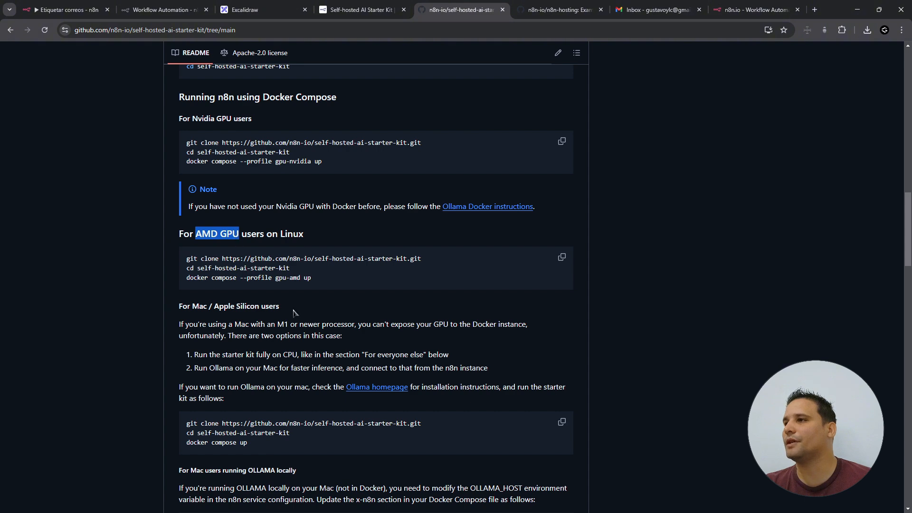
scroll(262, 247, "down", 2)
scroll(262, 247, "down", 4)
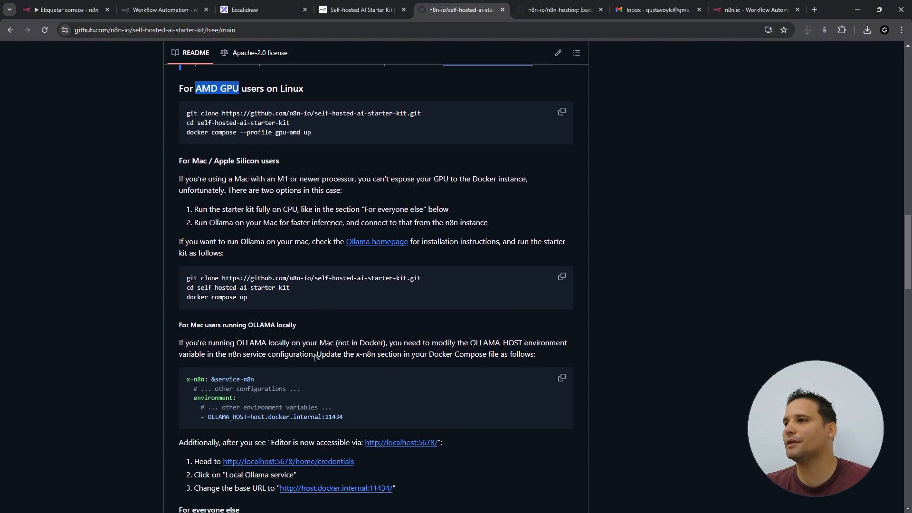
scroll(427, 272, "down", 4)
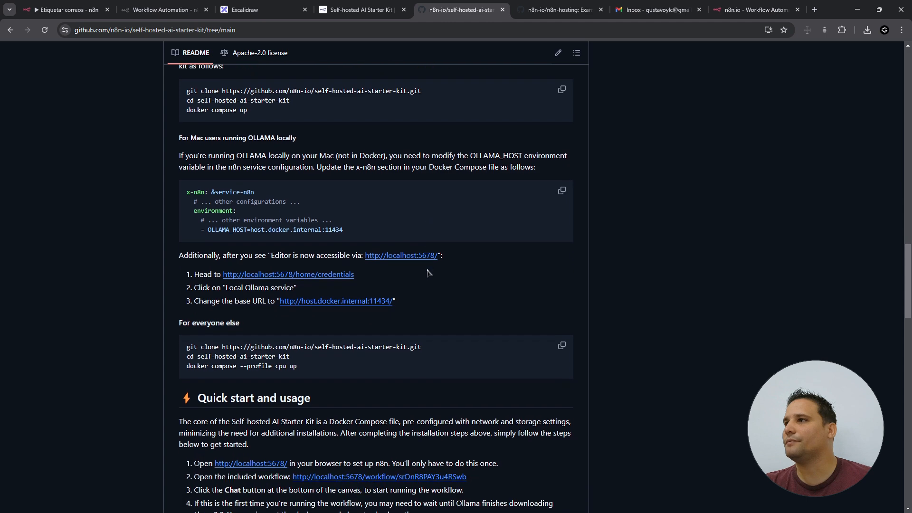
mouse_move(187, 204)
left_mouse_down()
mouse_move(334, 233)
mouse_move(192, 205)
left_mouse_up()
left_click(369, 223)
left_click(317, 207)
- Select the three 'For Nvidia GPU users' setup commands and bring the File Explorer window forward
scroll(317, 207, "down", 7)
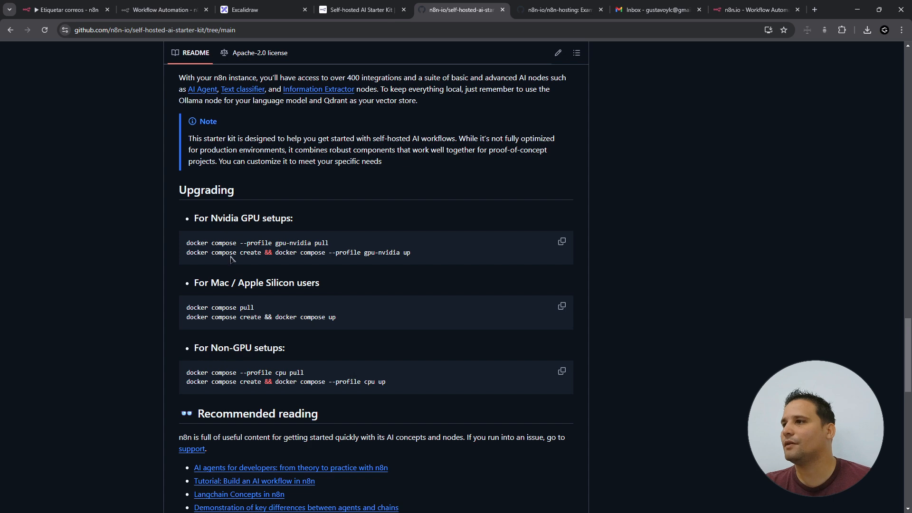
scroll(291, 341, "down", 1)
scroll(171, 244, "up", 20)
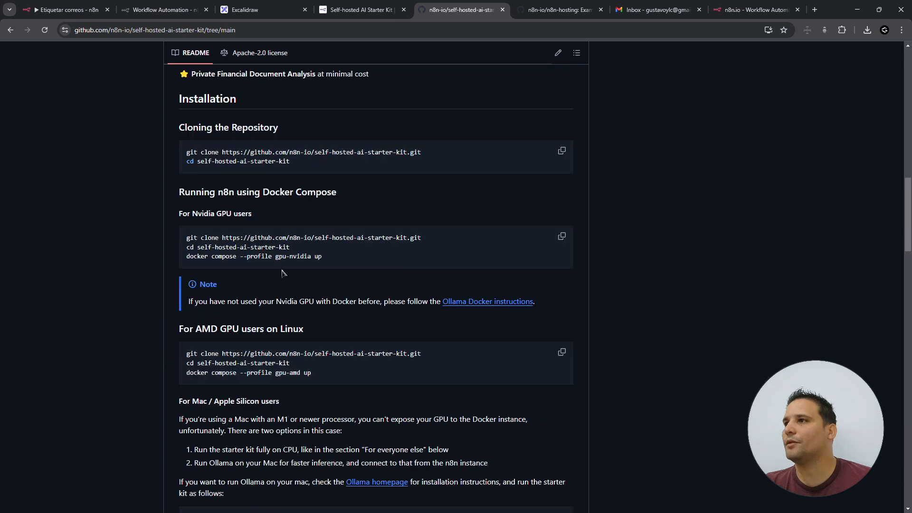
double_click(197, 214)
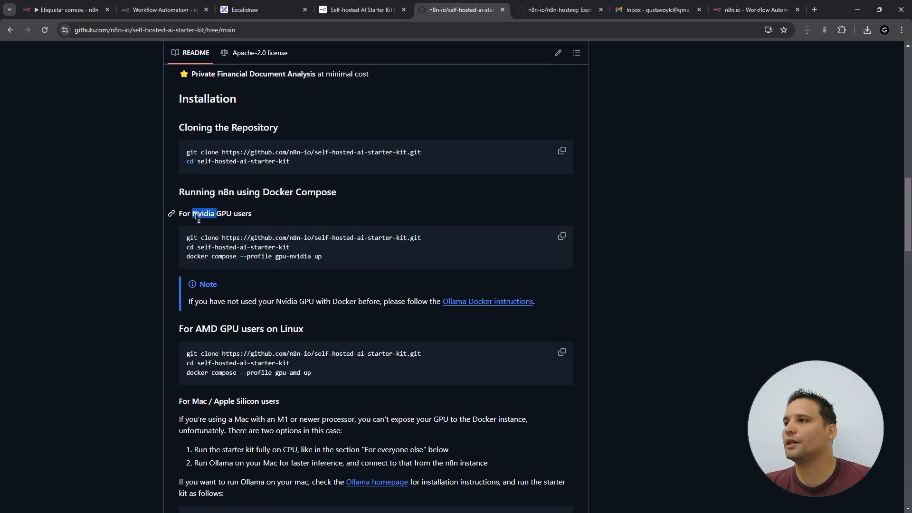
left_click(199, 242)
left_click_drag(185, 237, 358, 256)
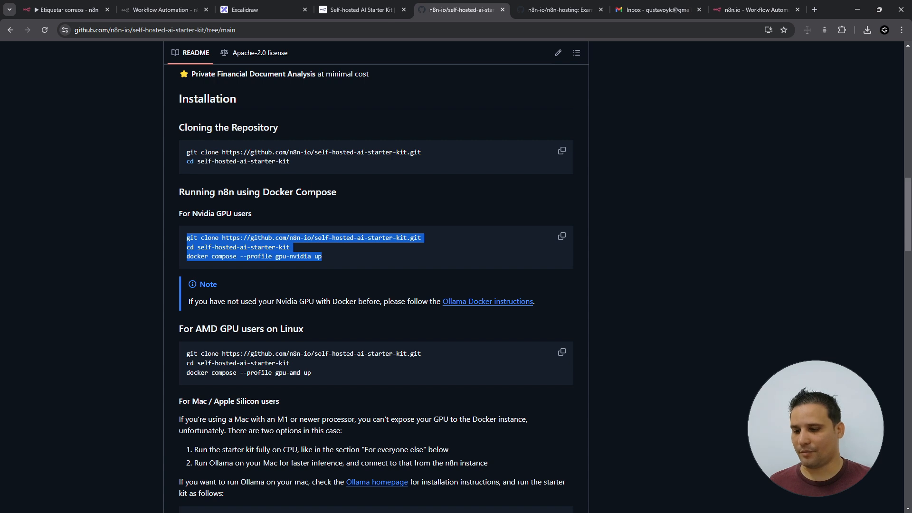
key("alt+Tab")
- Go up to Downloads and extract self-hosted-ai-starter-kit-main.zip into its suggested folder
left_click(457, 169)
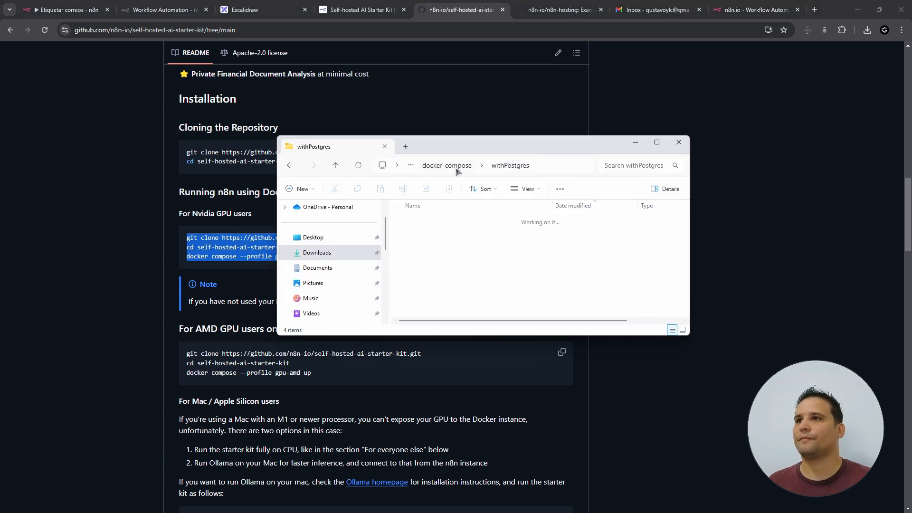
left_click(457, 169)
left_click(446, 167)
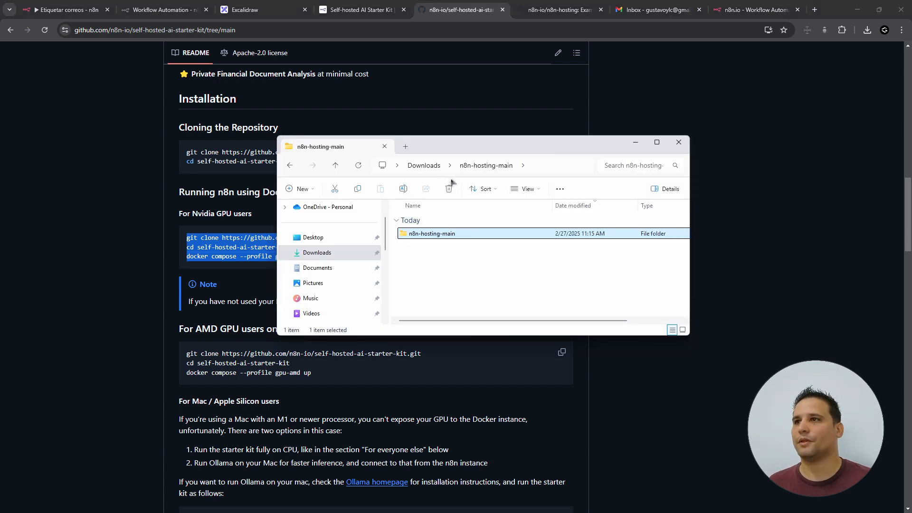
left_click(433, 167)
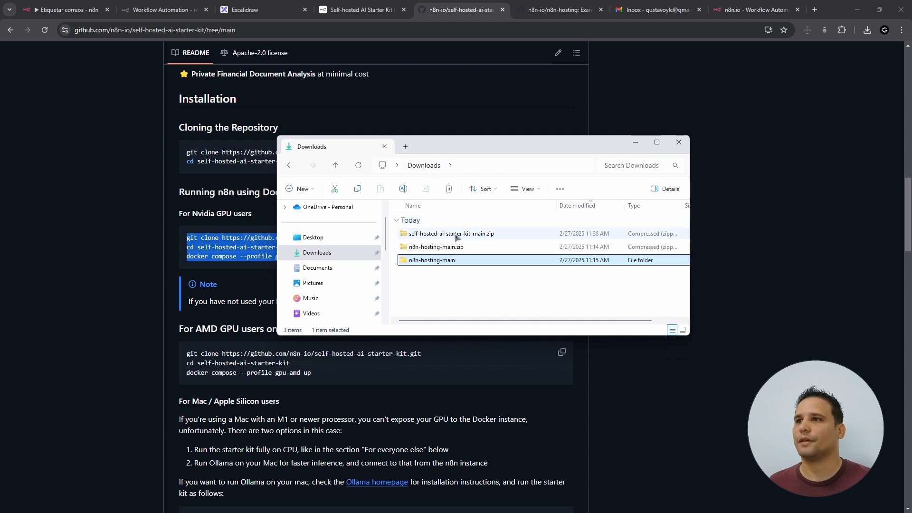
left_click(456, 236)
right_click(457, 236)
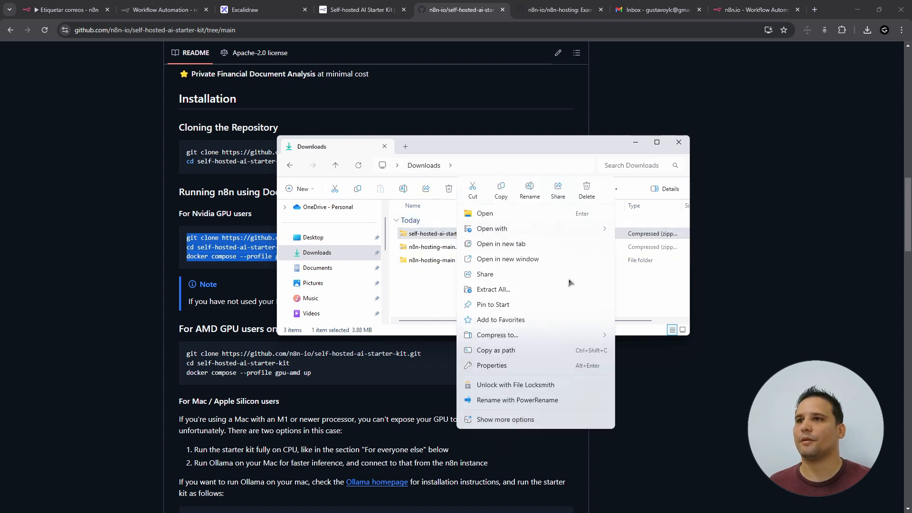
left_click(506, 291)
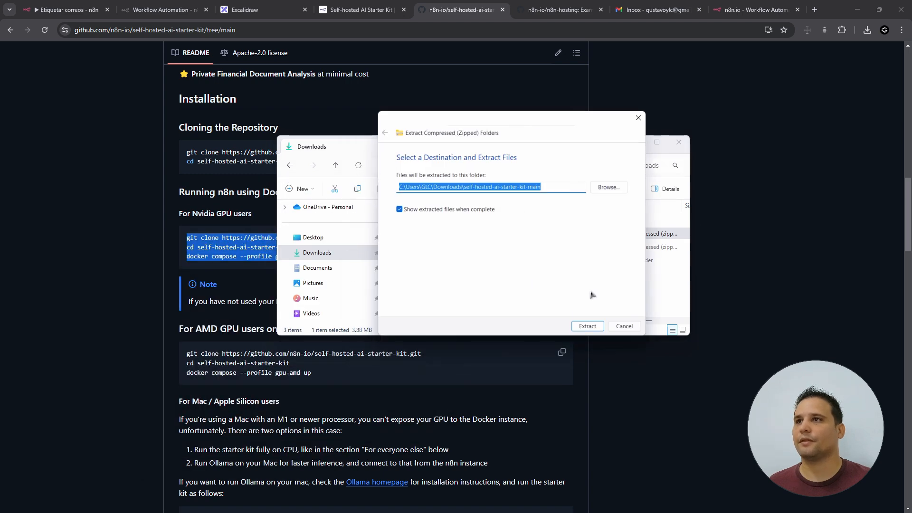
left_click(588, 326)
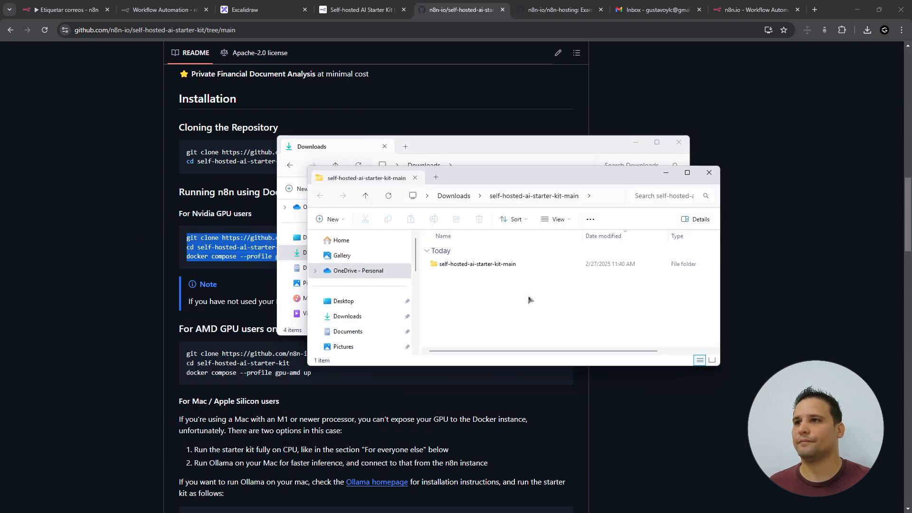
- Open the inner self-hosted-ai-starter-kit-main folder and copy its full path from the address bar
left_click(679, 142)
double_click(584, 264)
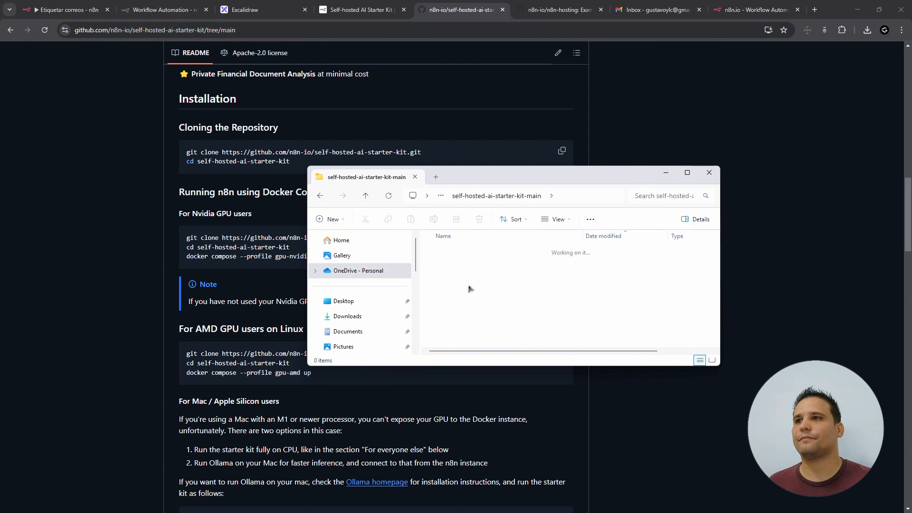
left_click_drag(568, 179, 601, 118)
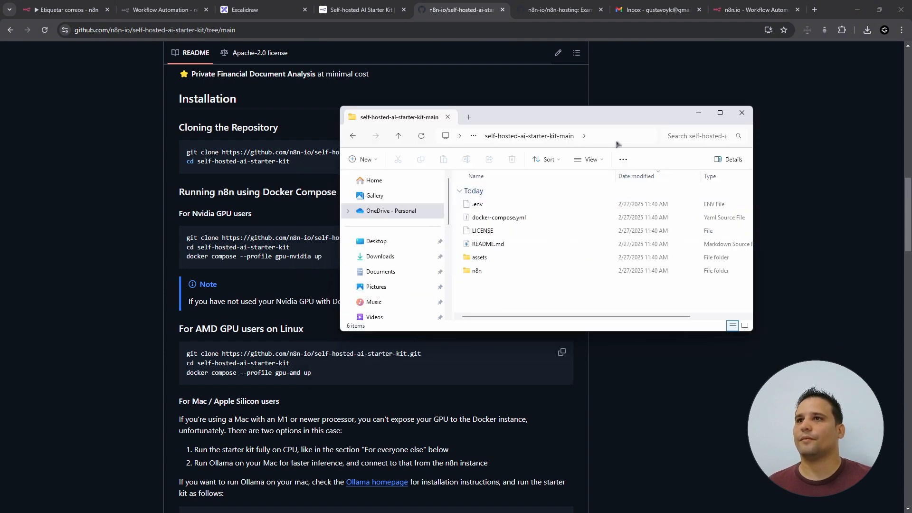
left_click(616, 142)
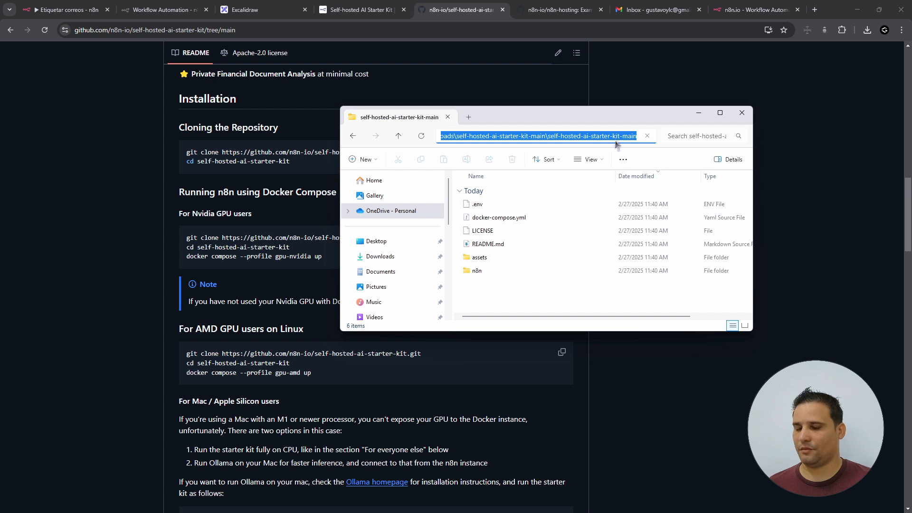
key("super")
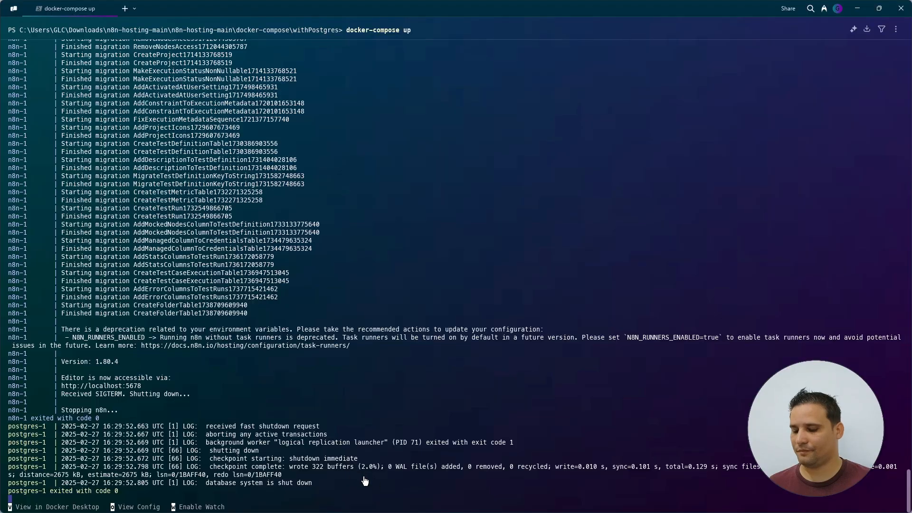
key("ctrl+c")
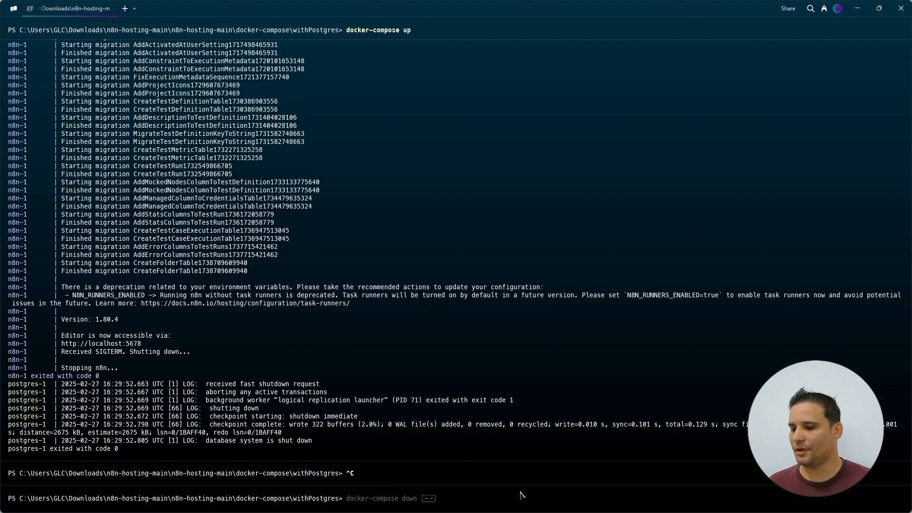
- Clear the terminal and cd into the pasted self-hosted-ai-starter-kit-main folder path
type("clear")
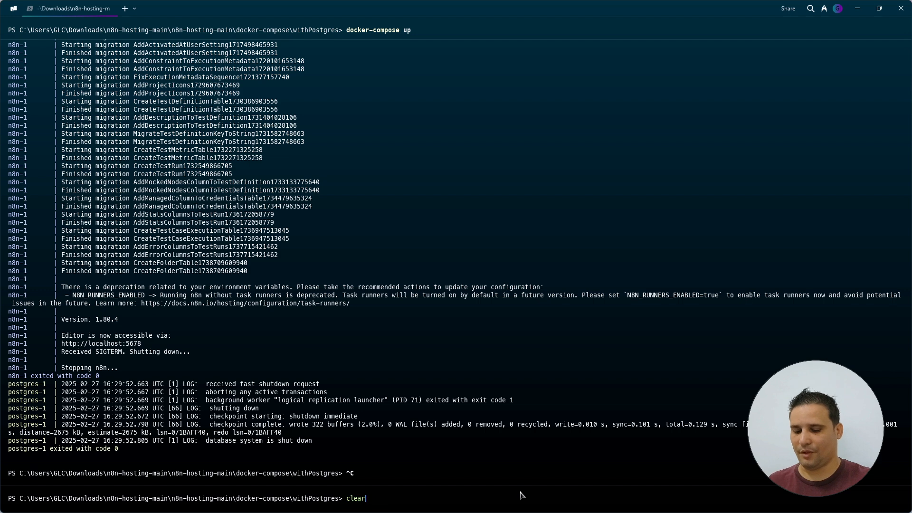
key("Return")
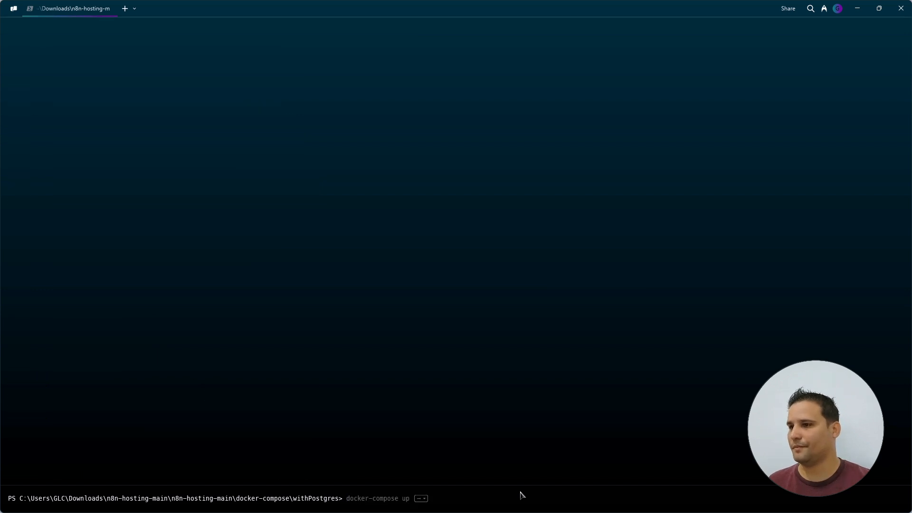
type("cd ~")
key("Return")
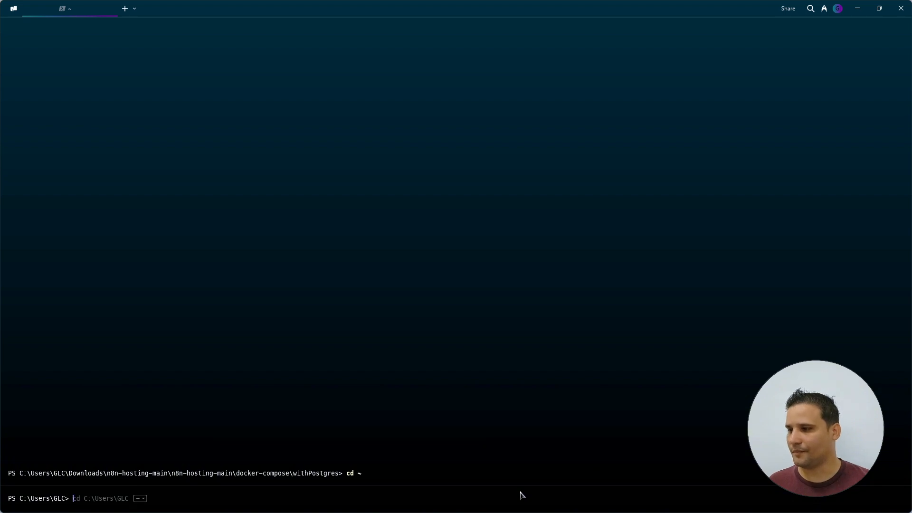
type("cd")
key("ctrl+v")
key("Return")
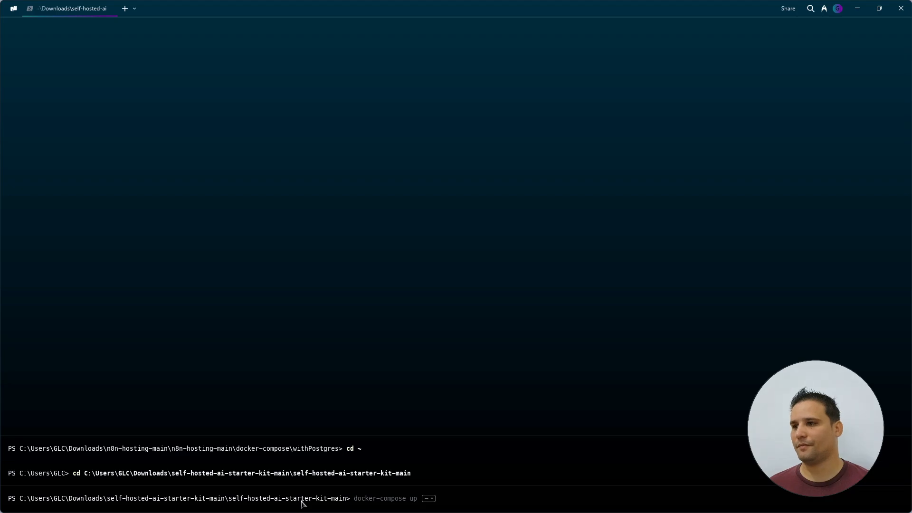
- Copy 'docker compose --profile gpu-nvidia up' from the README and run it in the terminal
key("alt+Tab")
left_click_drag(186, 257, 350, 256)
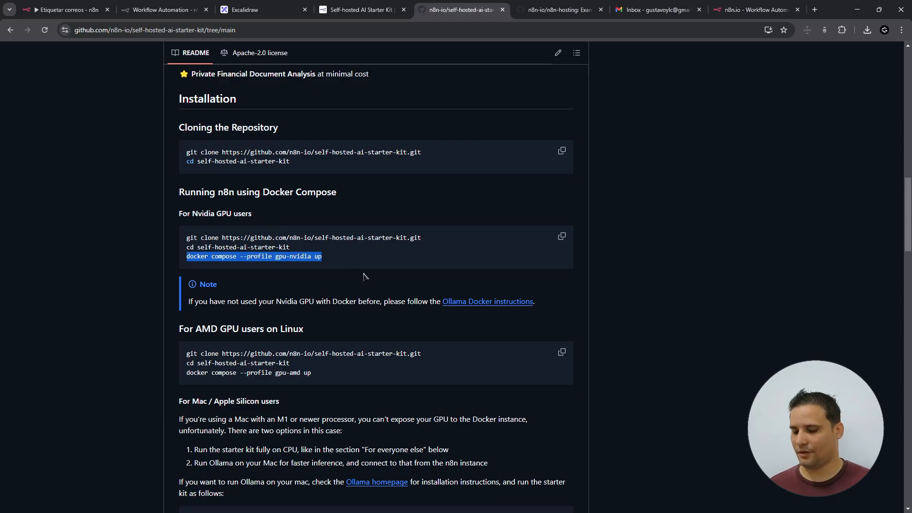
key("alt+Tab")
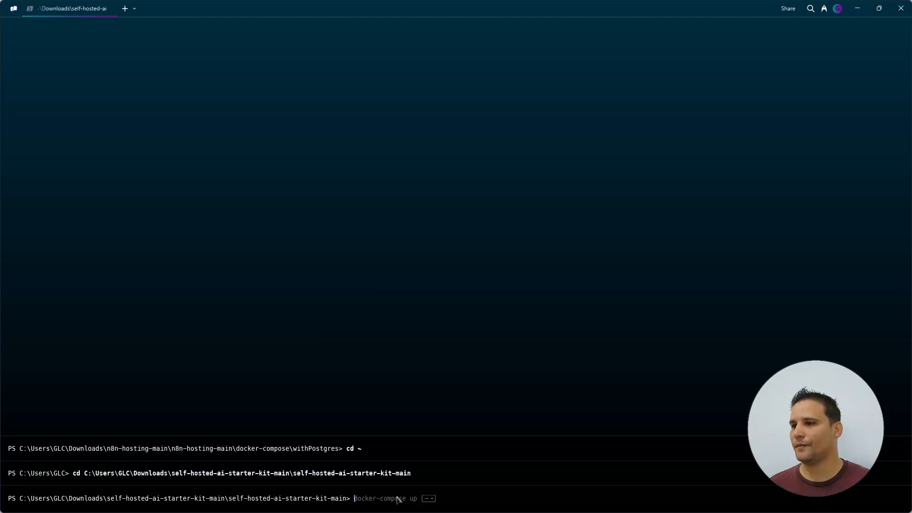
key("ctrl+v")
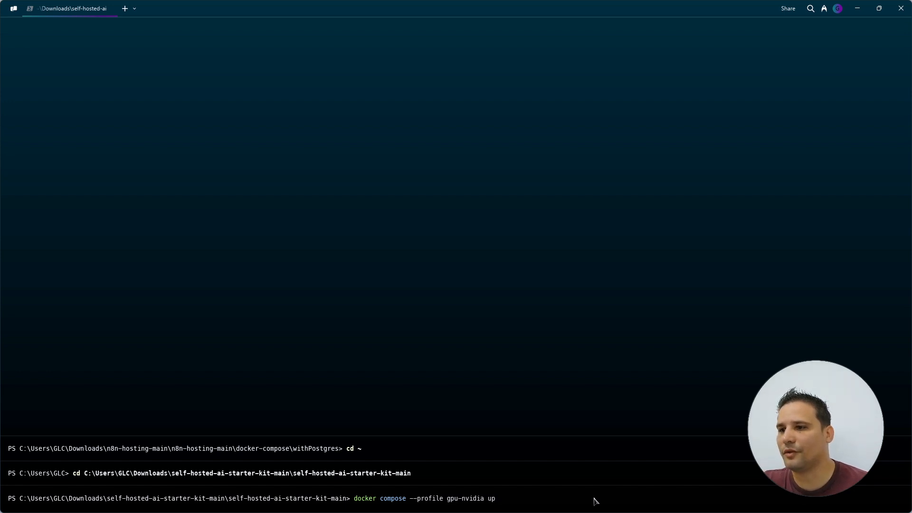
key("Return")
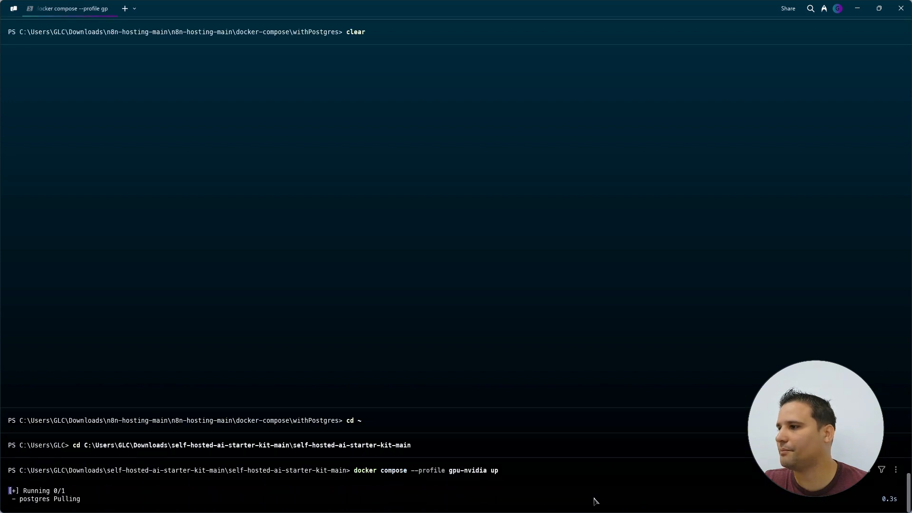
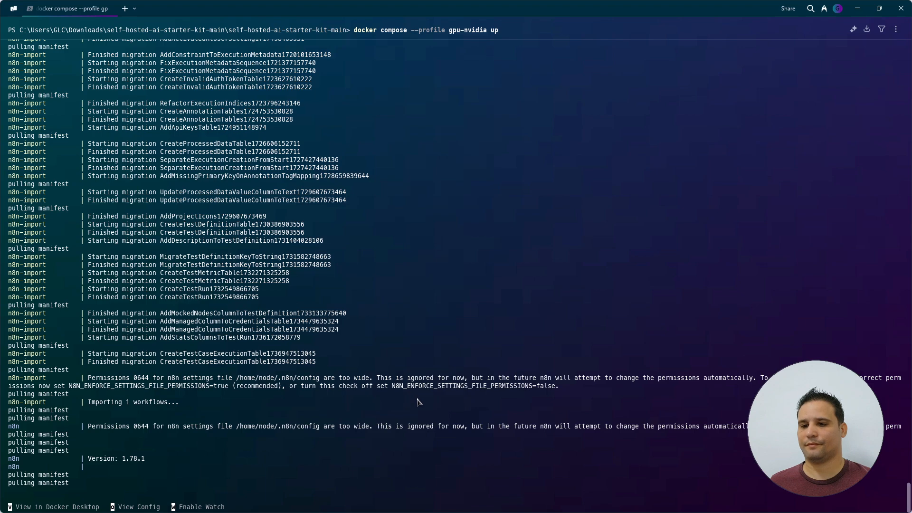
- Enter the owner's email, name and password to create the account, then open the Demo workflow
scroll(494, 359, "up", 8)
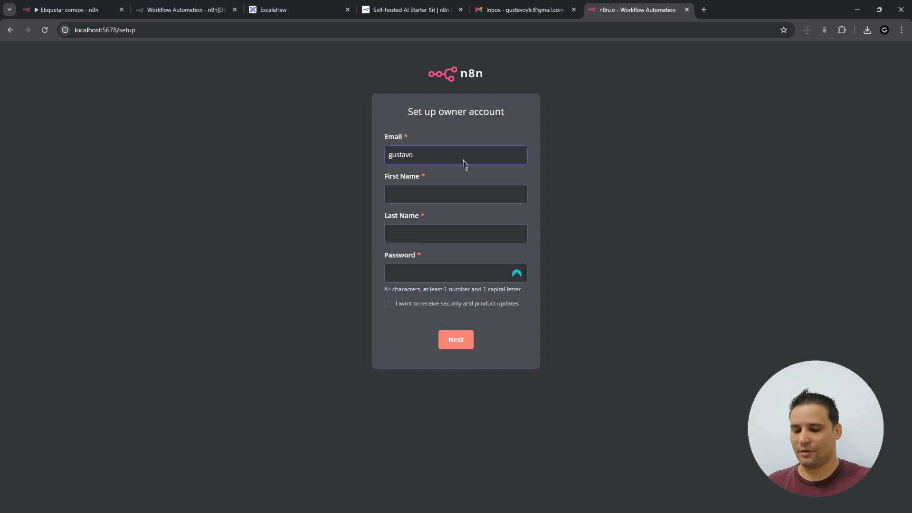
type("@gmail.com")
key("Tab")
type("Gustavo")
key("Tab")
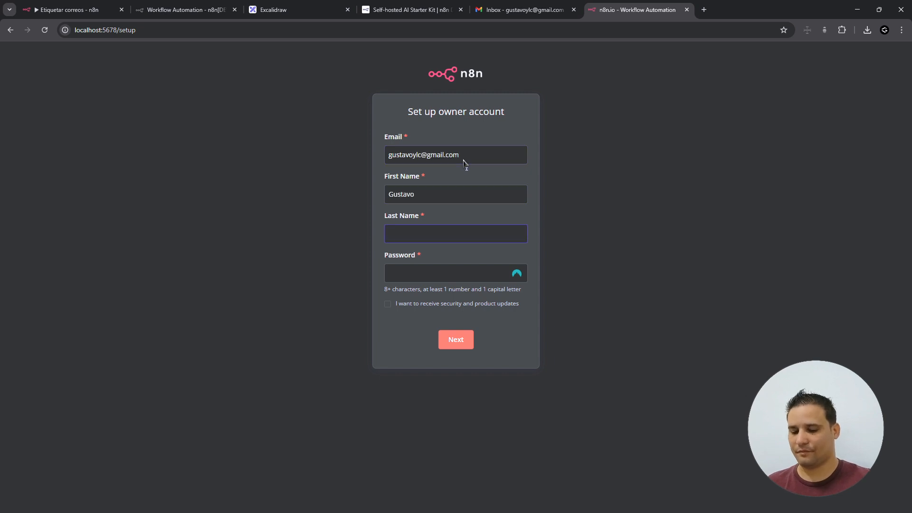
type("••••••••••")
key("Return")
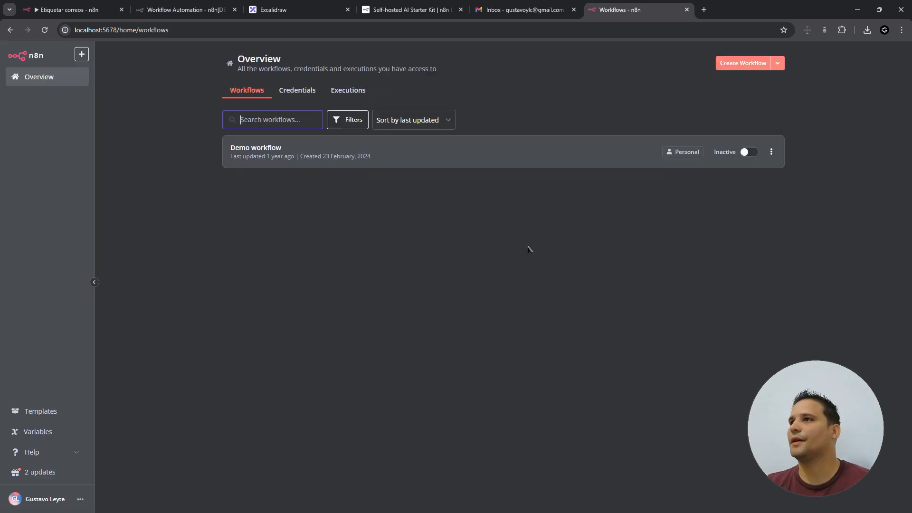
left_click(412, 162)
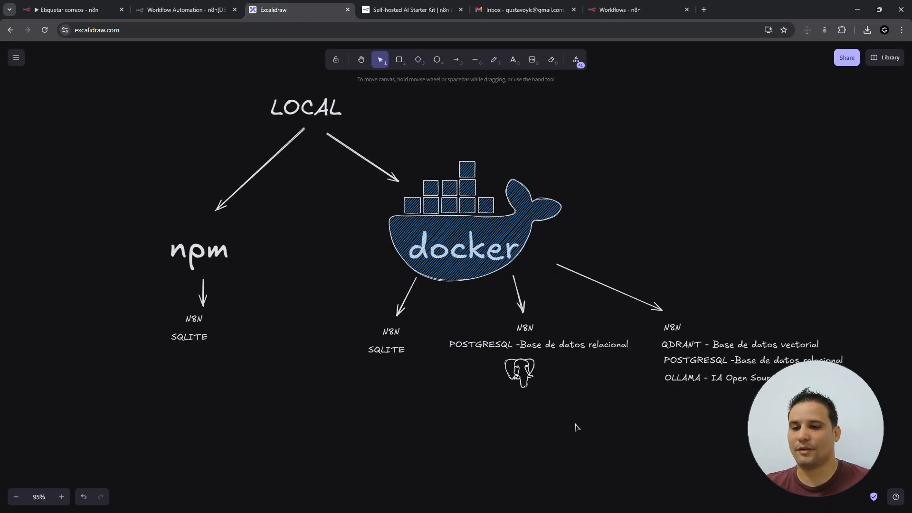
- Pan the Excalidraw diagram left to reveal the Docker stack labels, then return to the n8n Workflows tab
left_click_drag(563, 432, 794, 305)
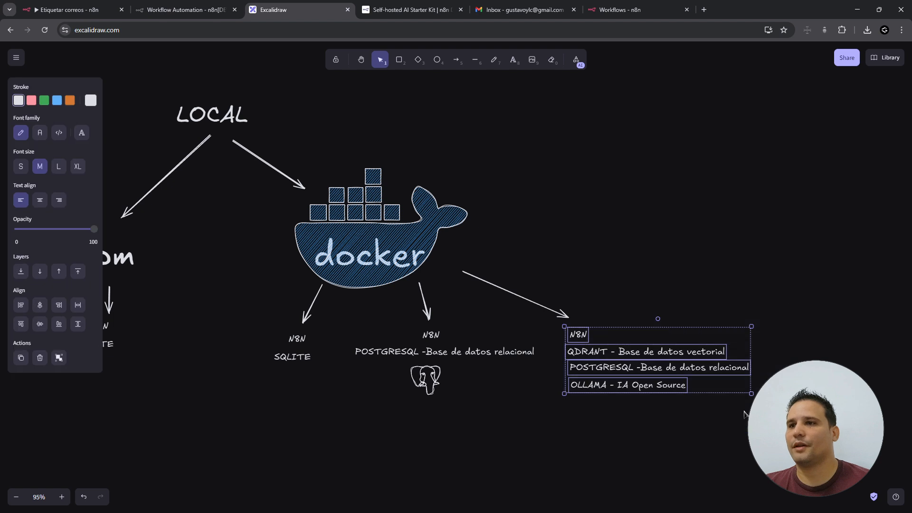
left_click(633, 493)
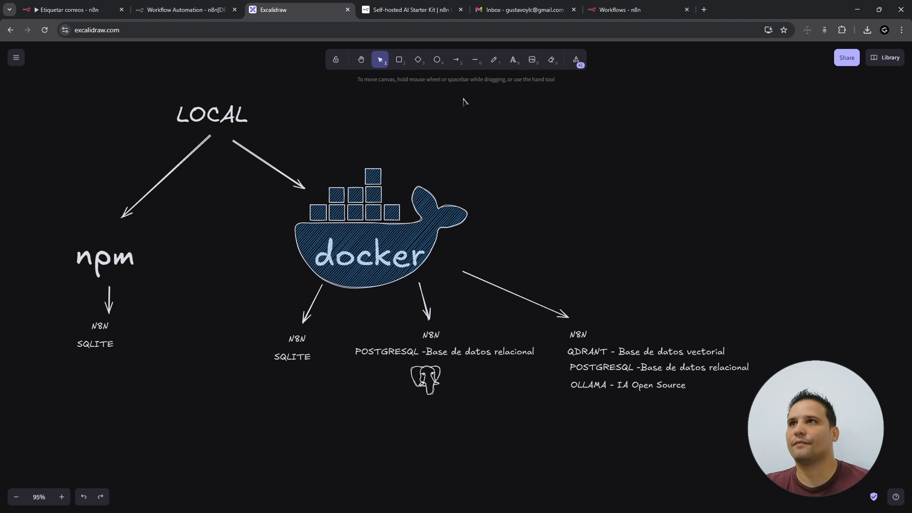
left_click(618, 8)
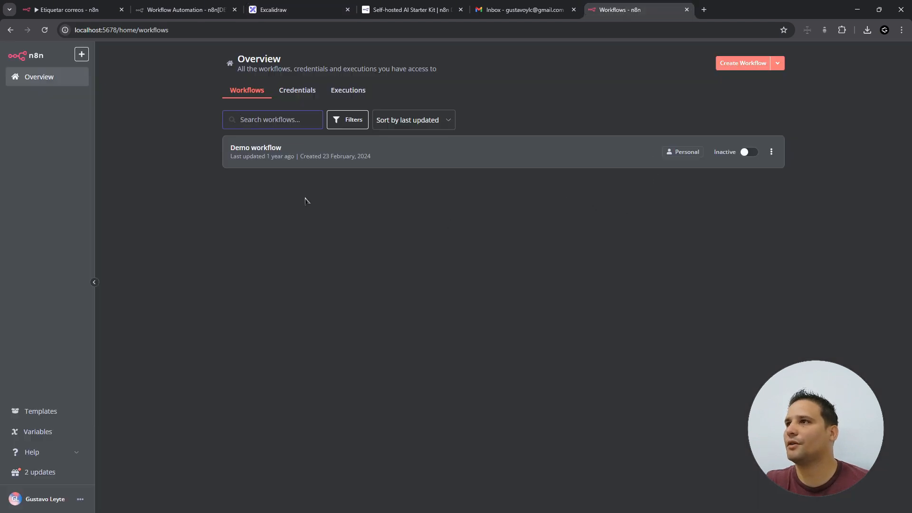
- Browse the create-new menu choices, including the credentials option and the upgrade notice
left_click(81, 55)
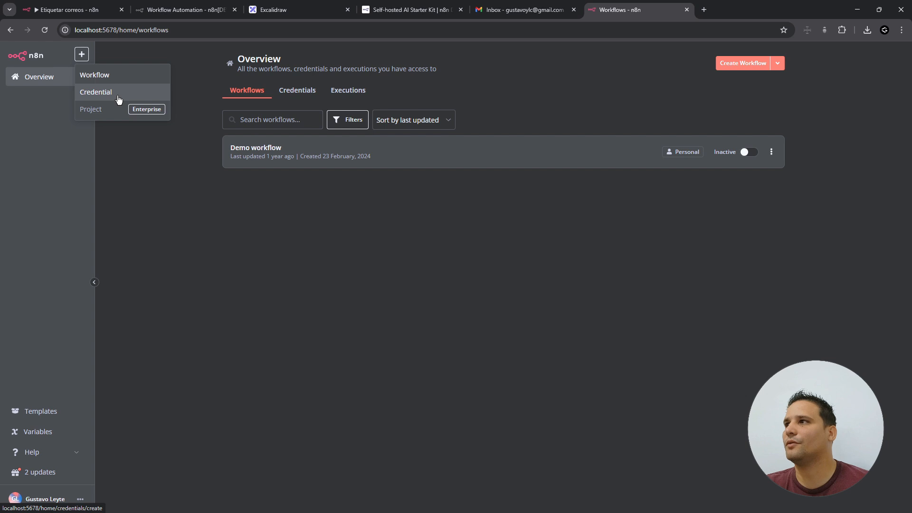
left_click(114, 123)
left_click(83, 59)
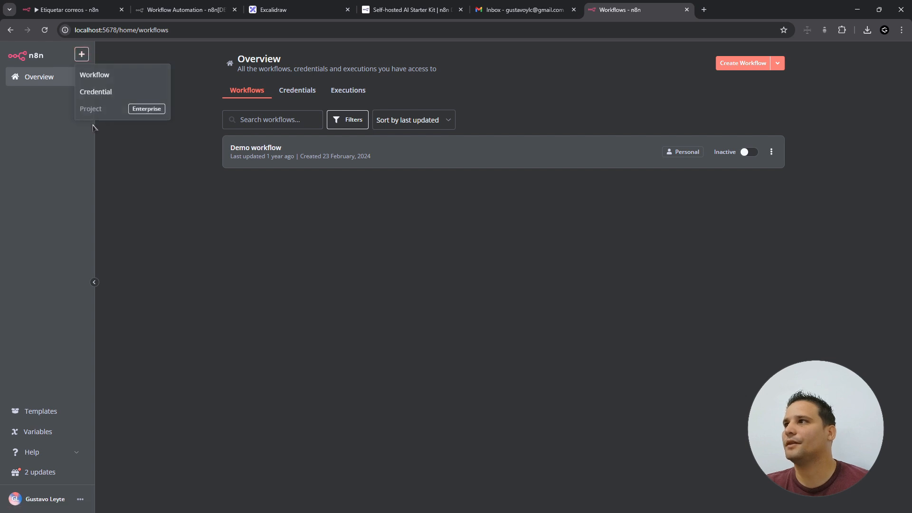
mouse_move(159, 112)
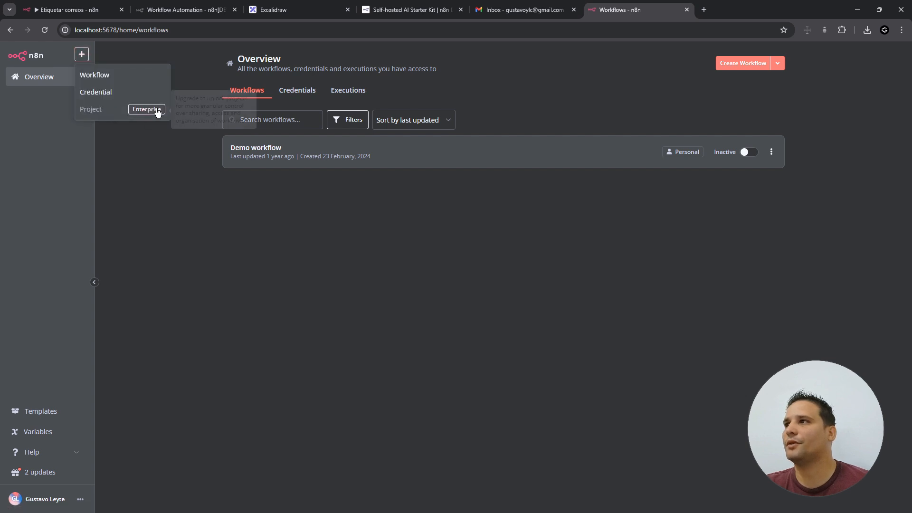
left_click(629, 193)
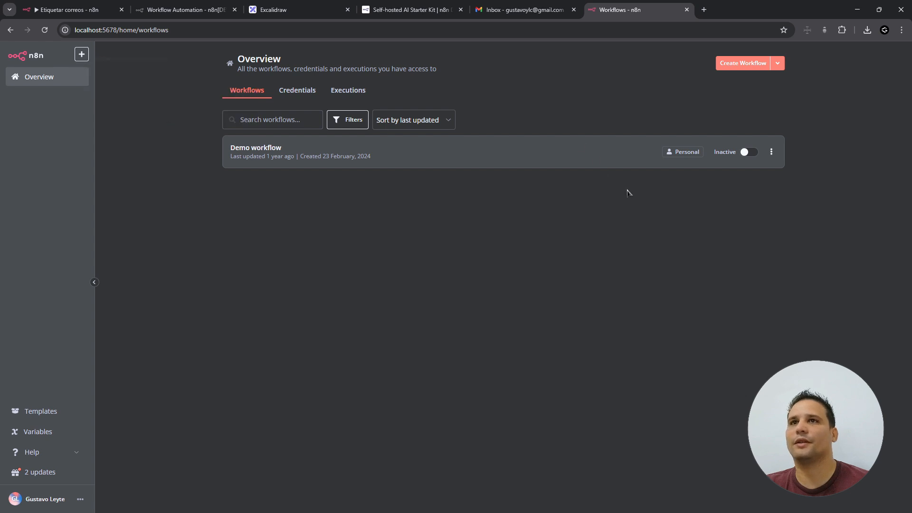
left_click(779, 66)
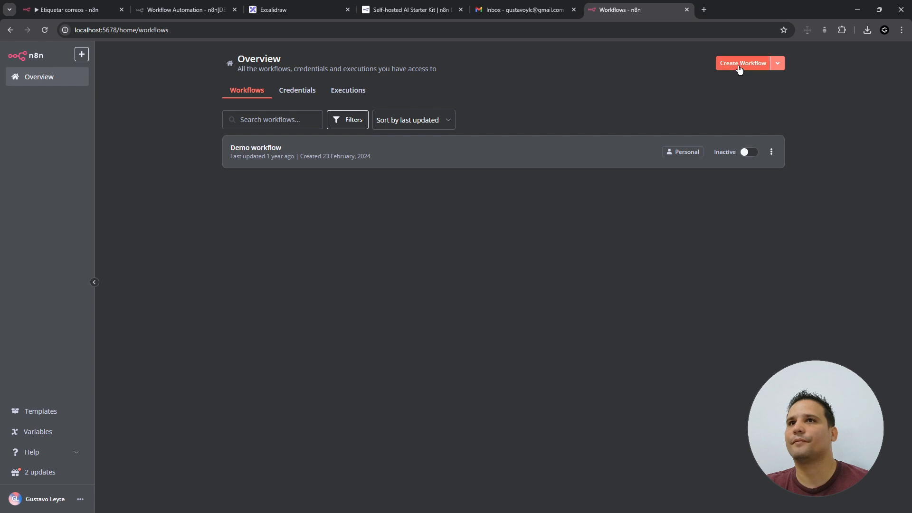
- Look through the workflow search, tag filter and status filter options
left_click(269, 124)
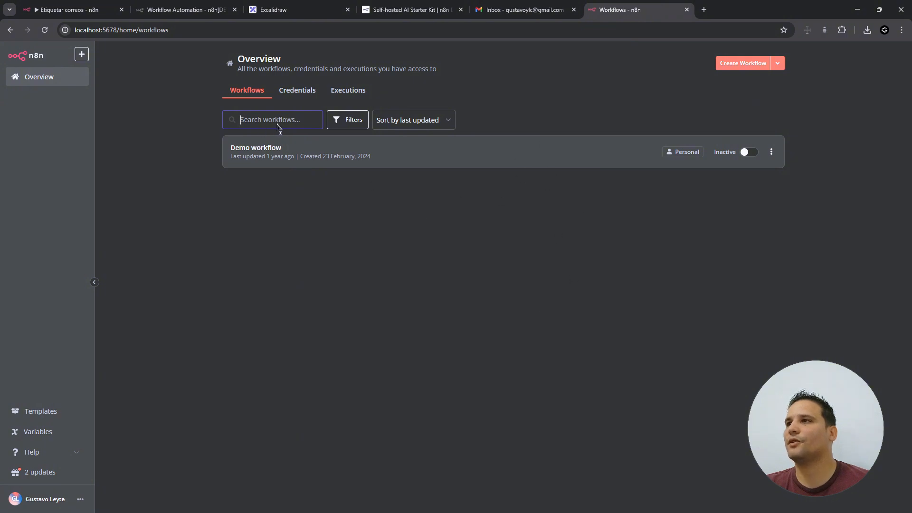
left_click(347, 125)
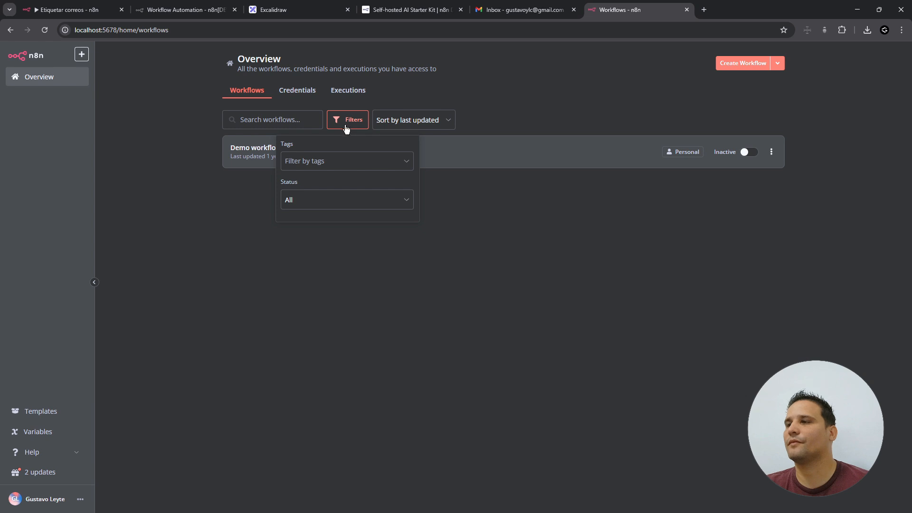
left_click(363, 161)
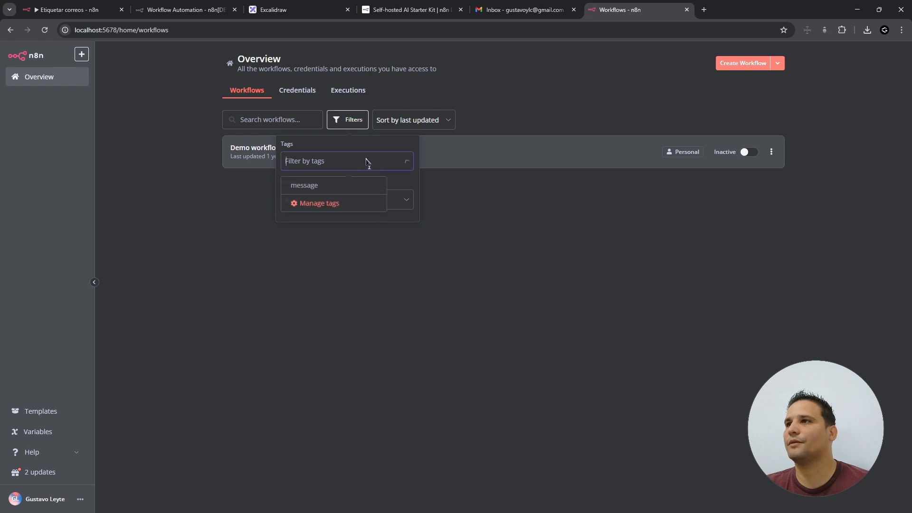
left_click(408, 174)
left_click(382, 203)
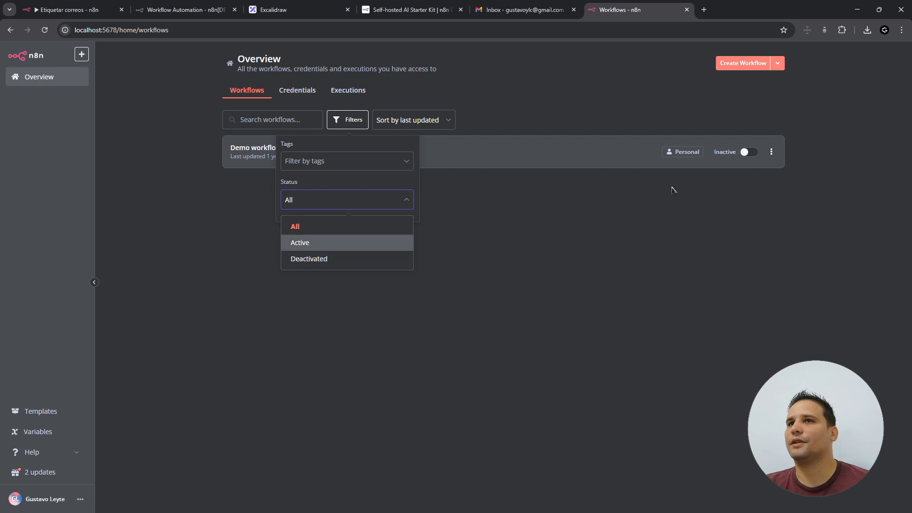
- Activate the Demo workflow, then switch it back to inactive
left_click(748, 153)
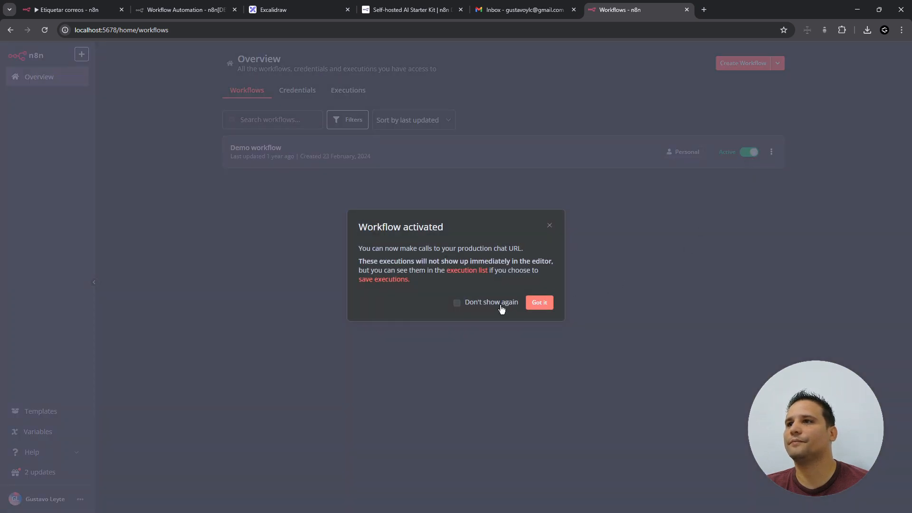
left_click(537, 303)
left_click(749, 152)
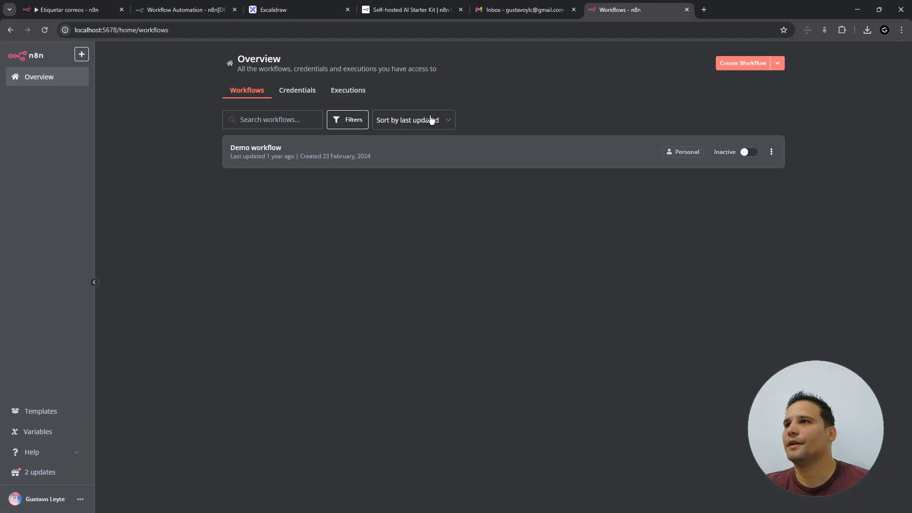
- Review the sort options without changing them, then create a new blank workflow
left_click(432, 119)
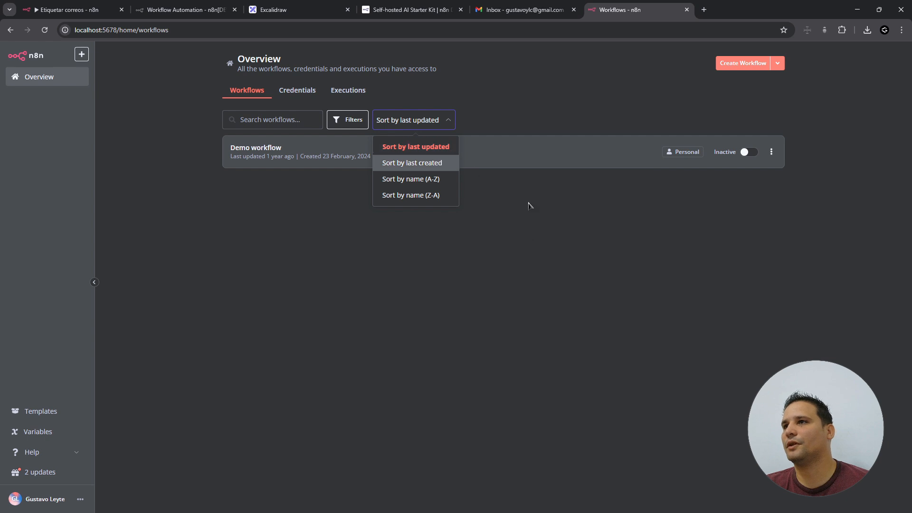
left_click(588, 235)
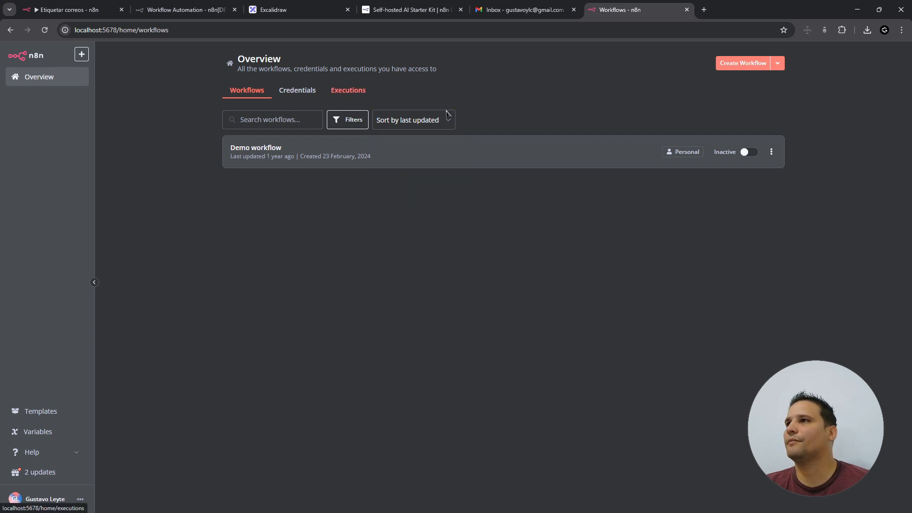
left_click(731, 66)
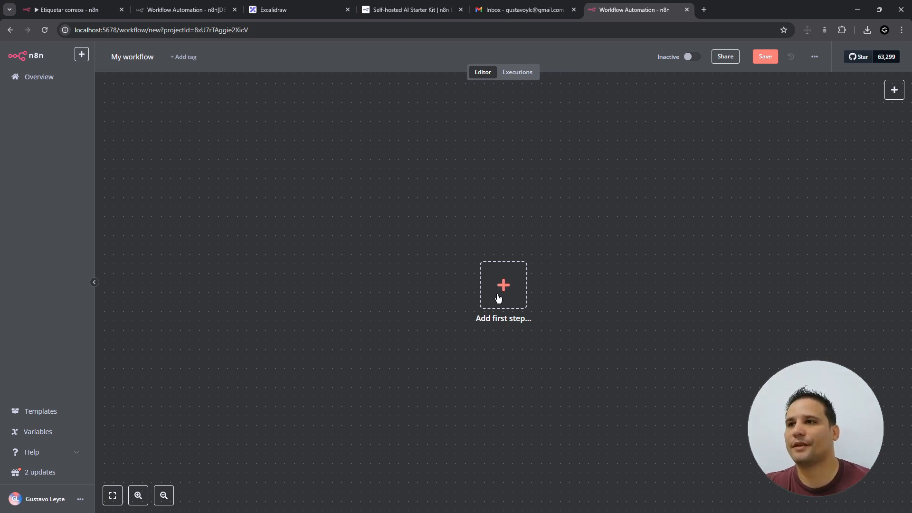
- Add a Trigger manually node as the first step and move it further left on the canvas
left_click(507, 292)
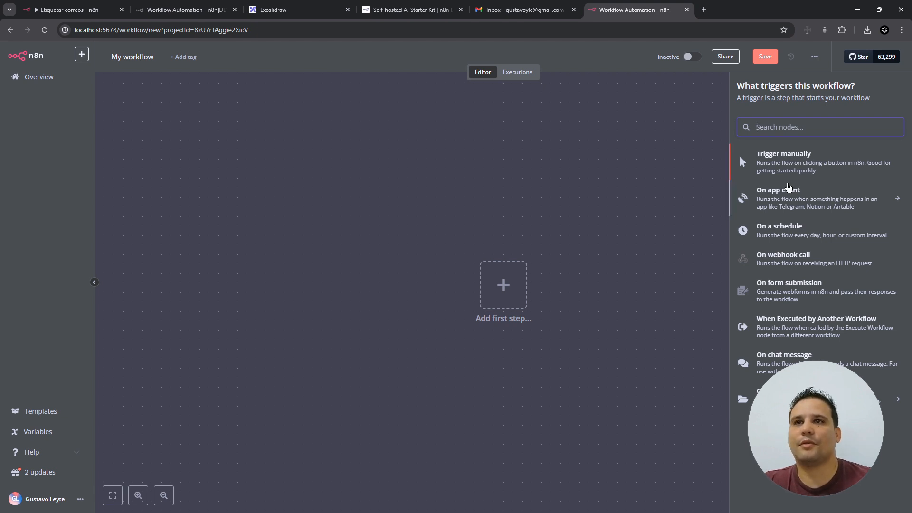
left_click(797, 161)
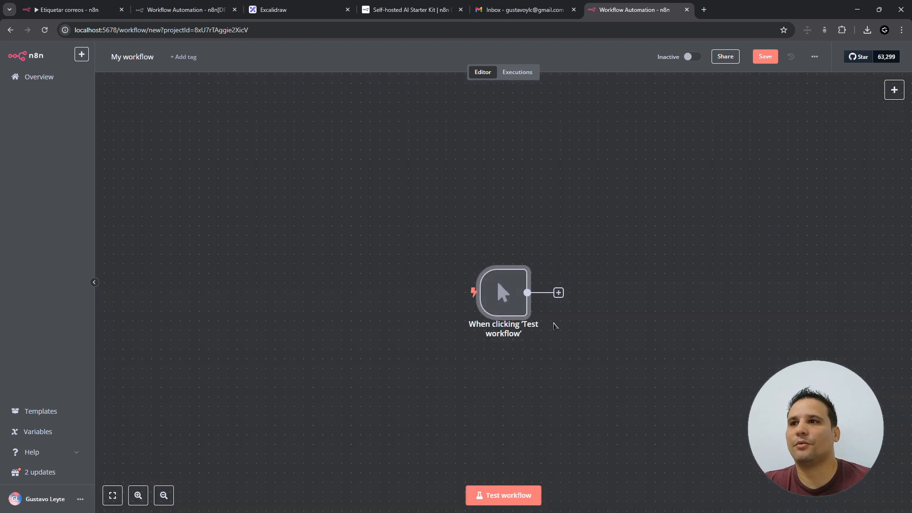
left_click_drag(497, 280, 403, 273)
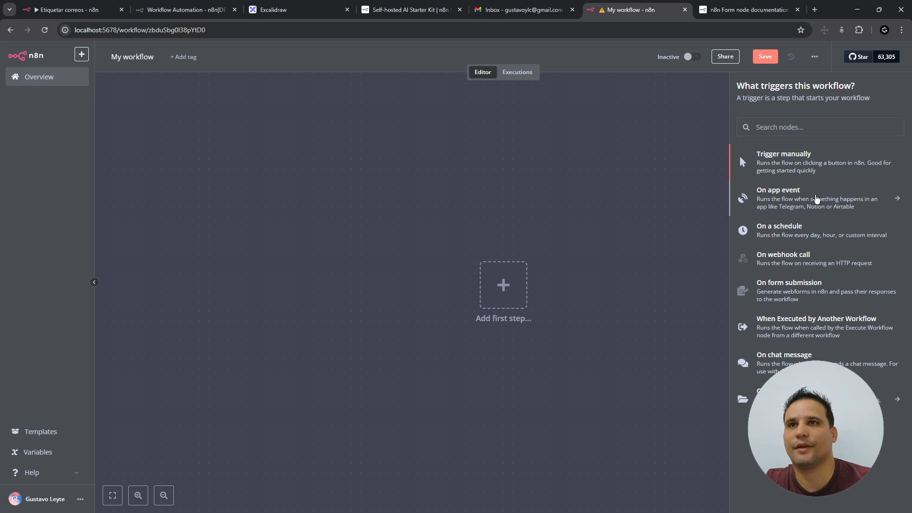
- Browse the On app event trigger list, then add an On a schedule Schedule Trigger instead
left_click(858, 204)
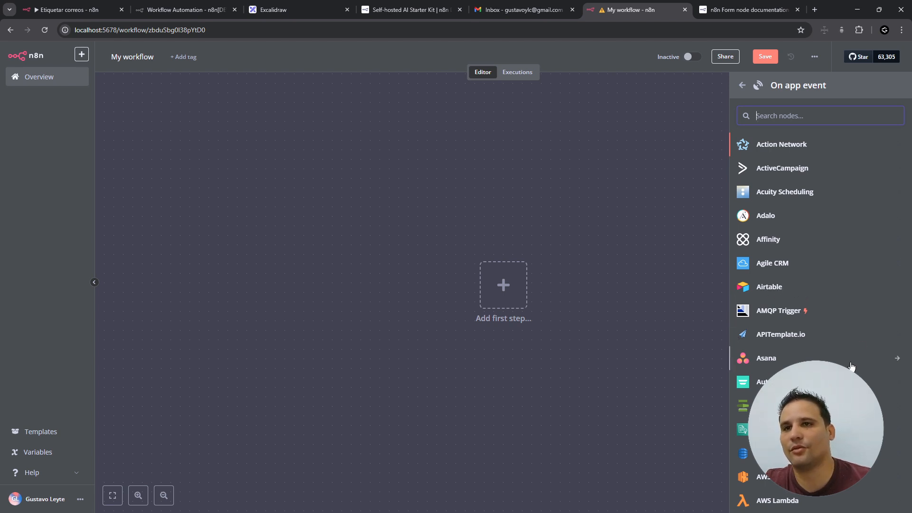
scroll(850, 364, "down", 5)
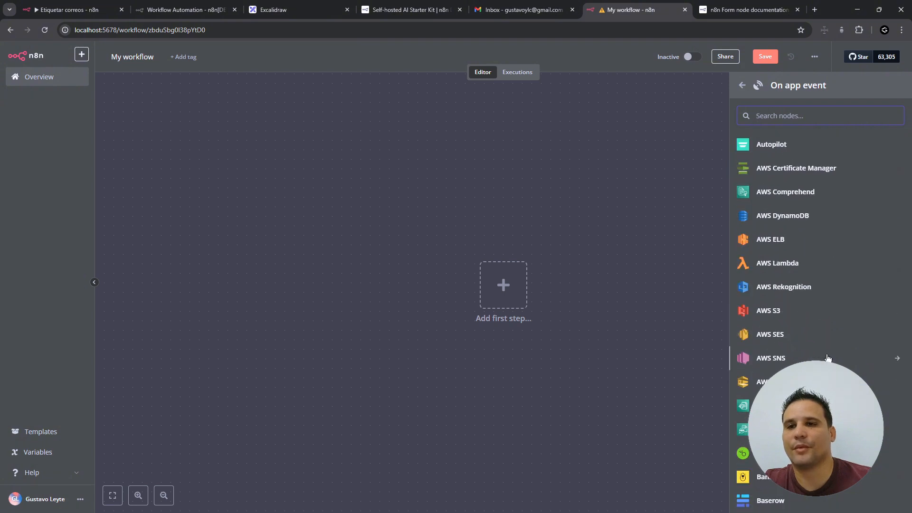
scroll(828, 358, "down", 10)
scroll(823, 256, "down", 4)
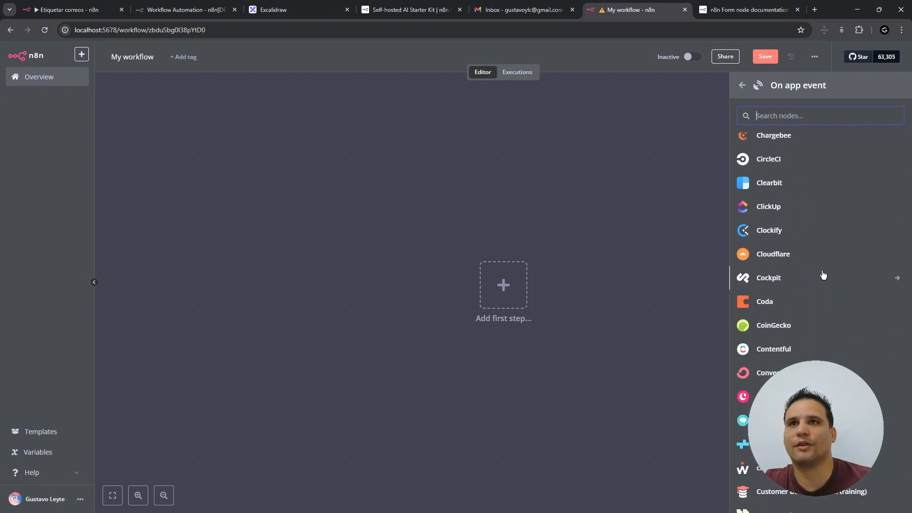
scroll(824, 274, "down", 14)
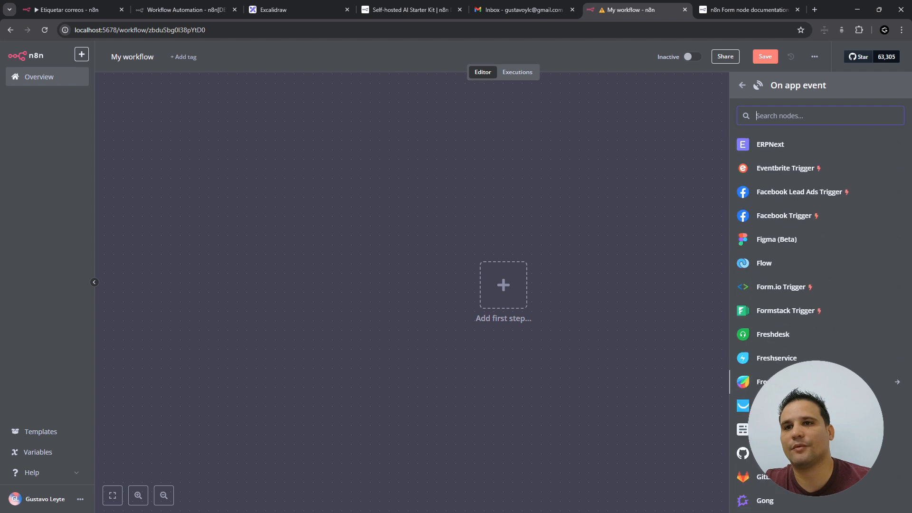
left_click(742, 85)
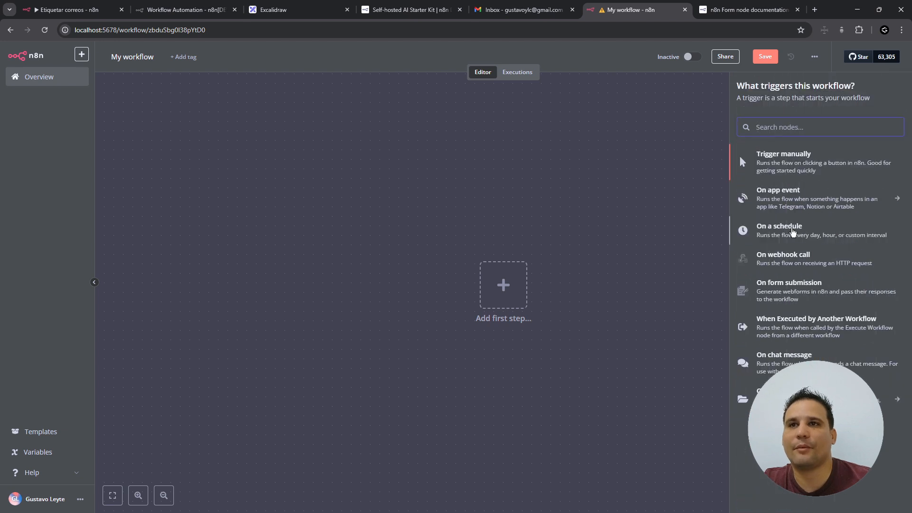
left_click(792, 232)
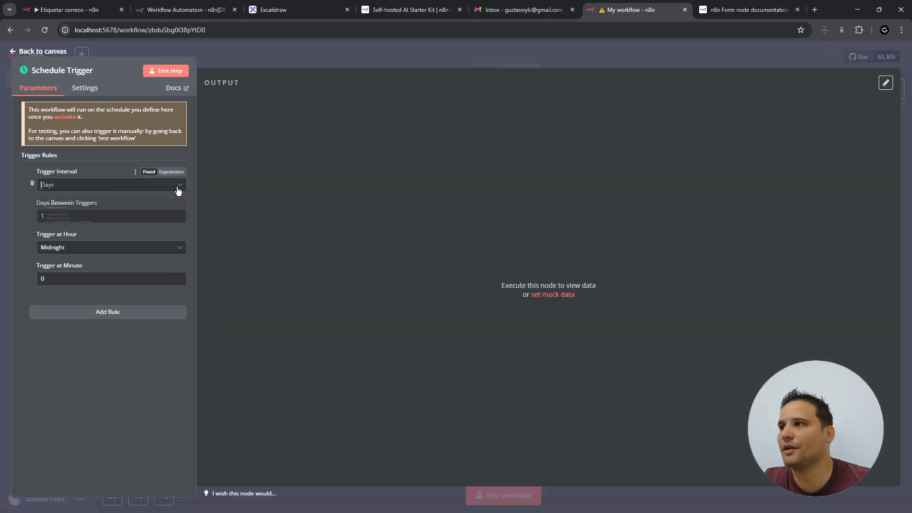
- Check the Schedule Trigger interval choices, keeping Days, then delete the node from the canvas
left_click(179, 189)
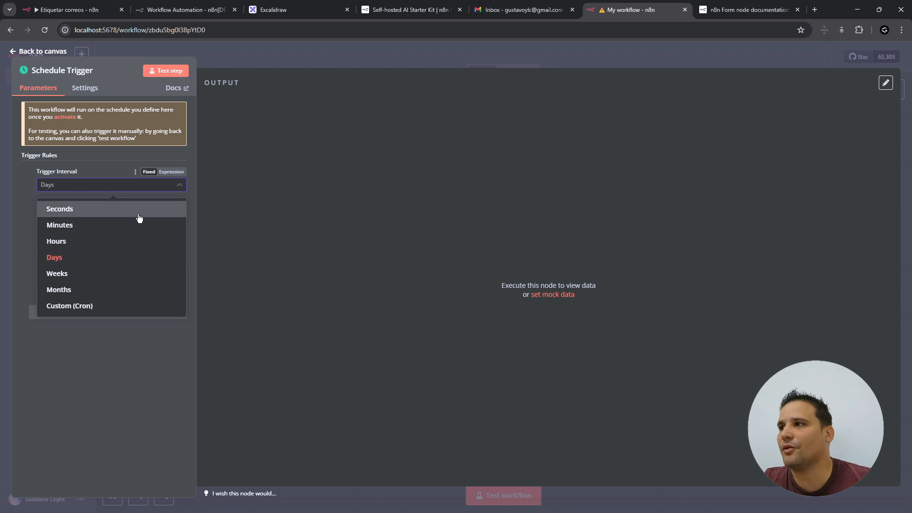
left_click(115, 399)
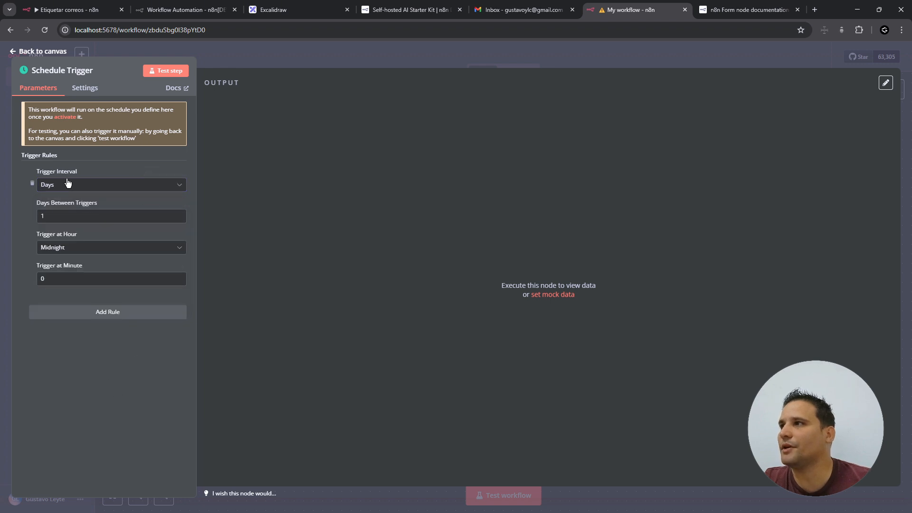
left_click(41, 52)
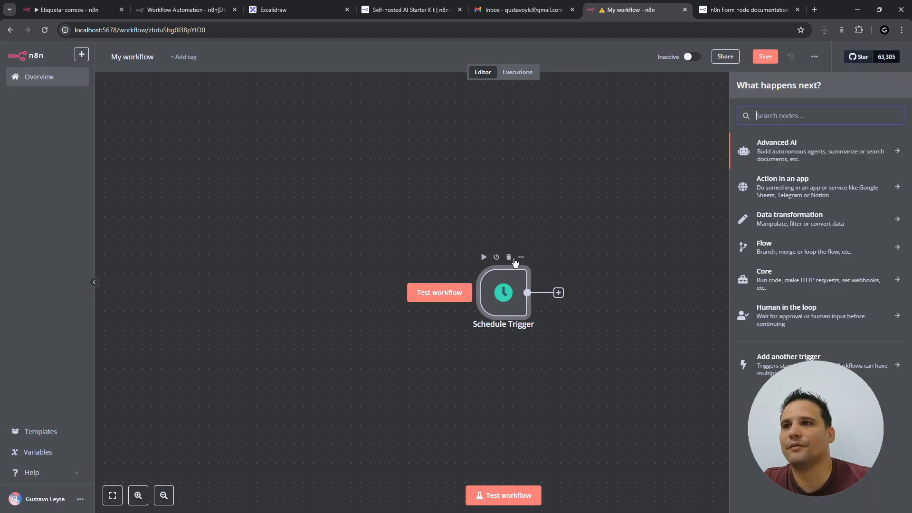
left_click(514, 262)
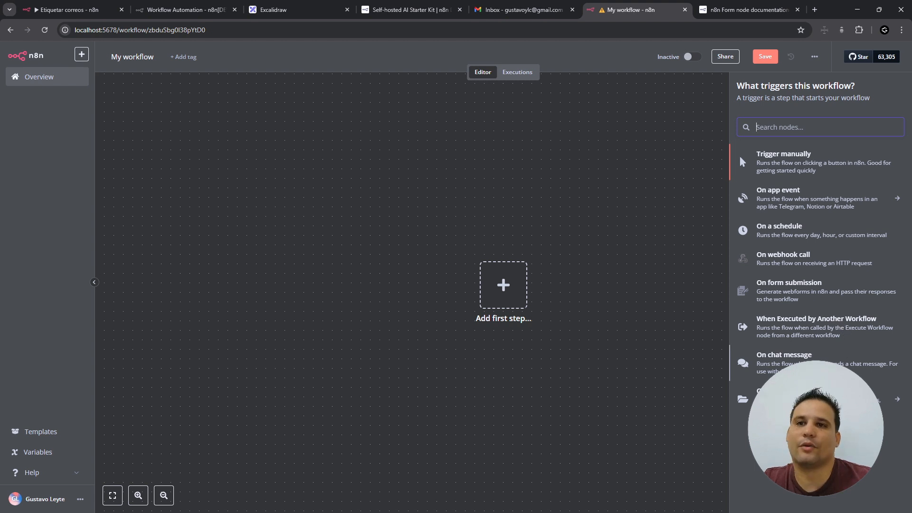
- Browse the other trigger types and add an On form submission trigger
left_click(817, 399)
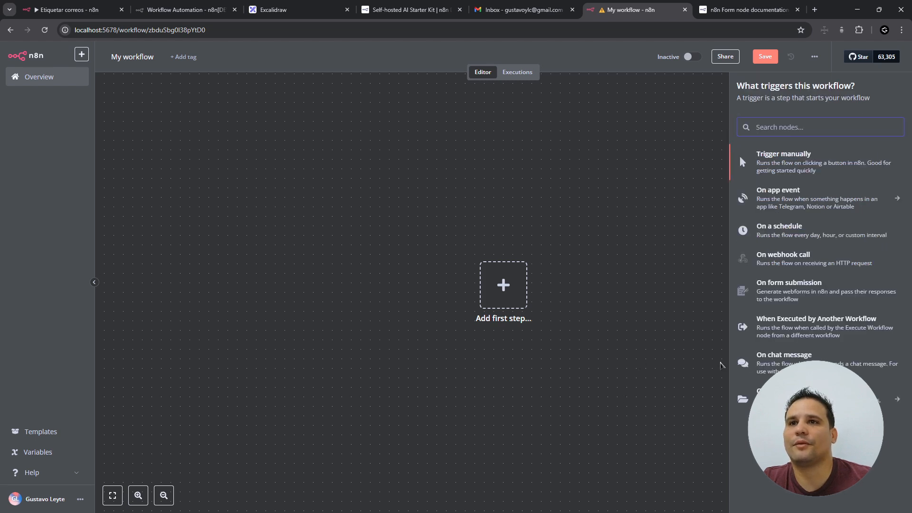
left_click(788, 288)
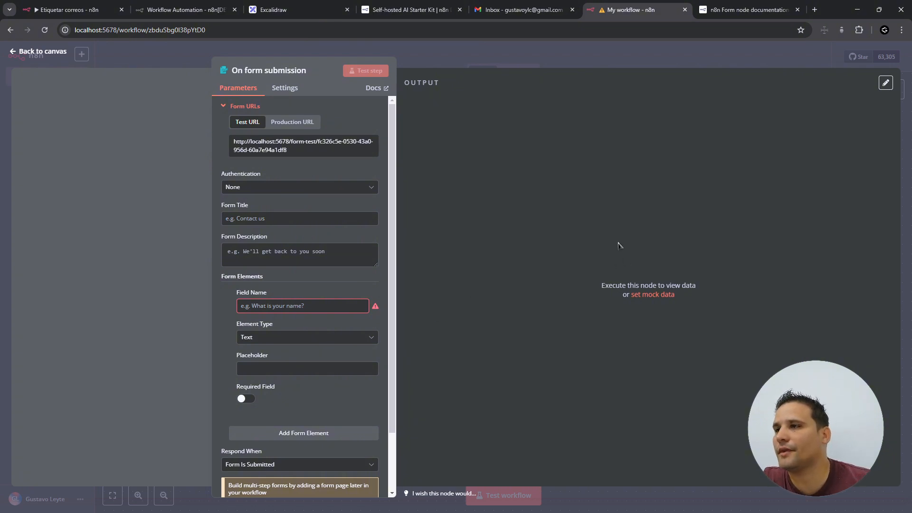
- Move the On form submission node left, reopen its parameters and keep authentication at None
key("Escape")
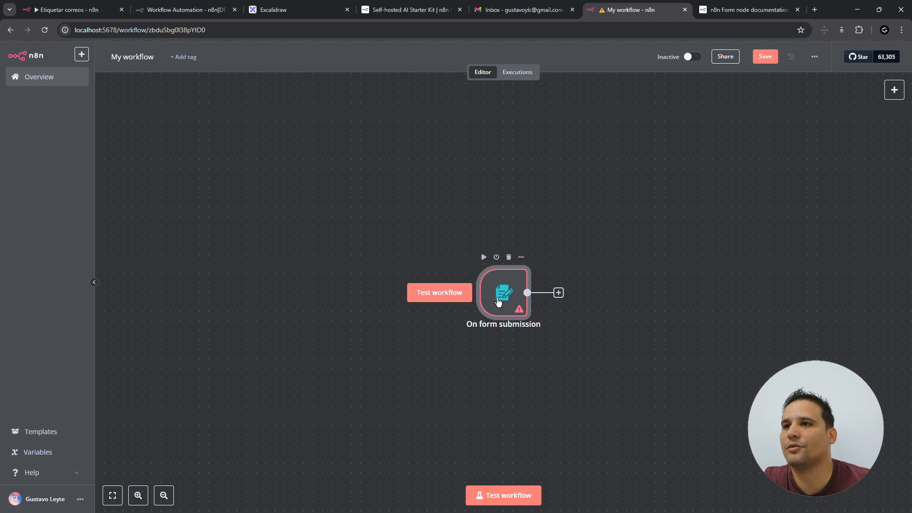
left_click_drag(506, 292, 344, 244)
double_click(344, 245)
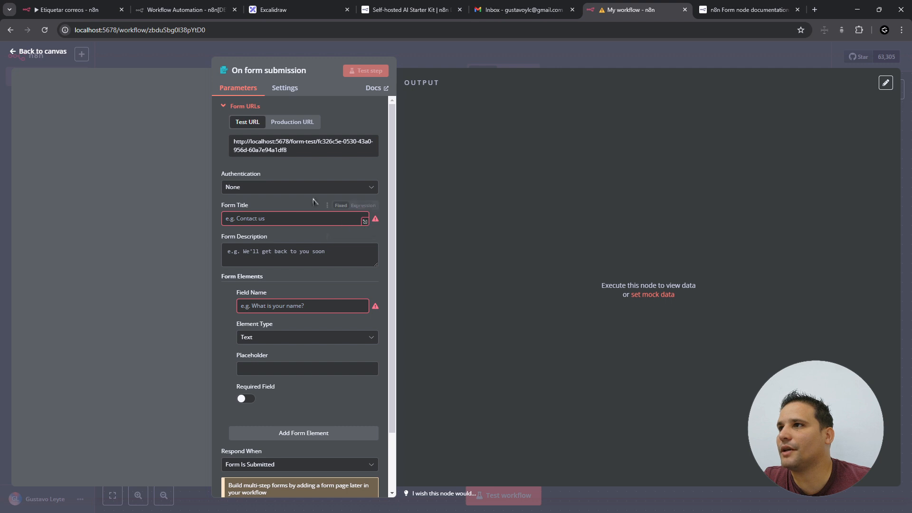
left_click(370, 189)
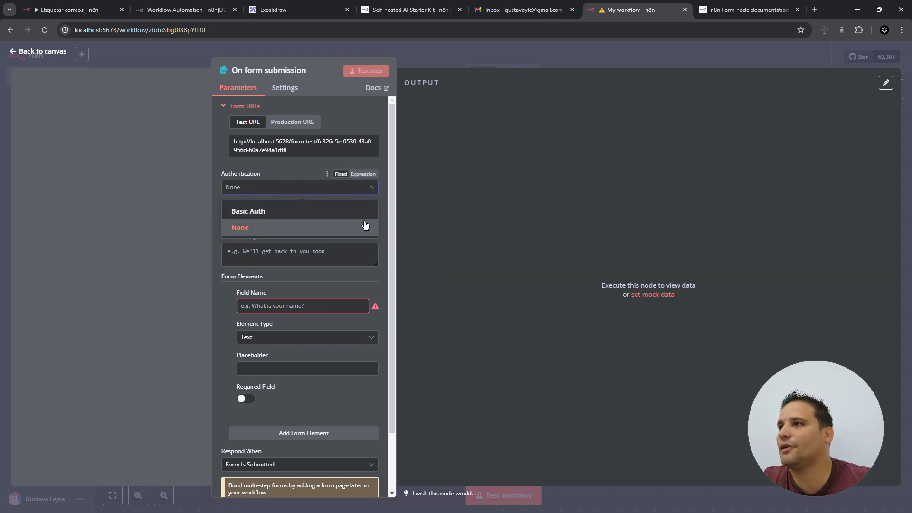
left_click(304, 228)
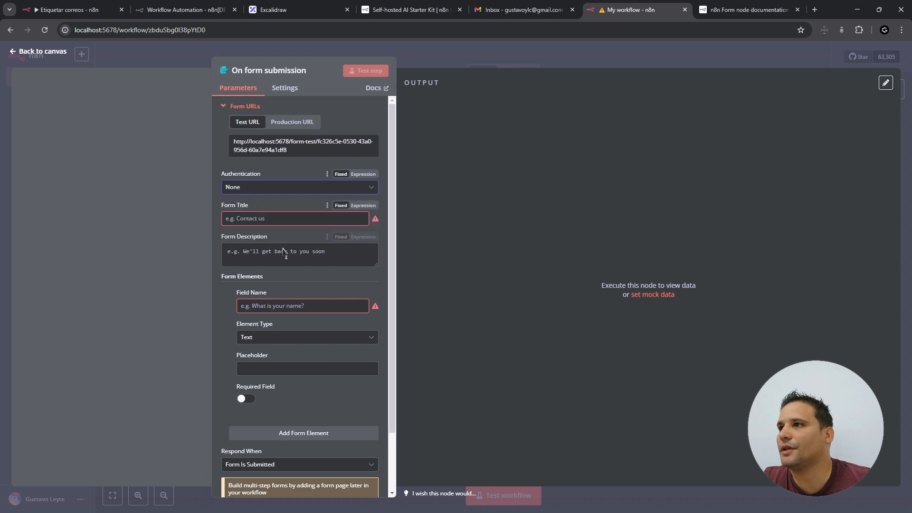
- Enter the form title and description 'Obtendremos sus datos para conocerlo', and add a Text field 'Nombre'
left_click(317, 219)
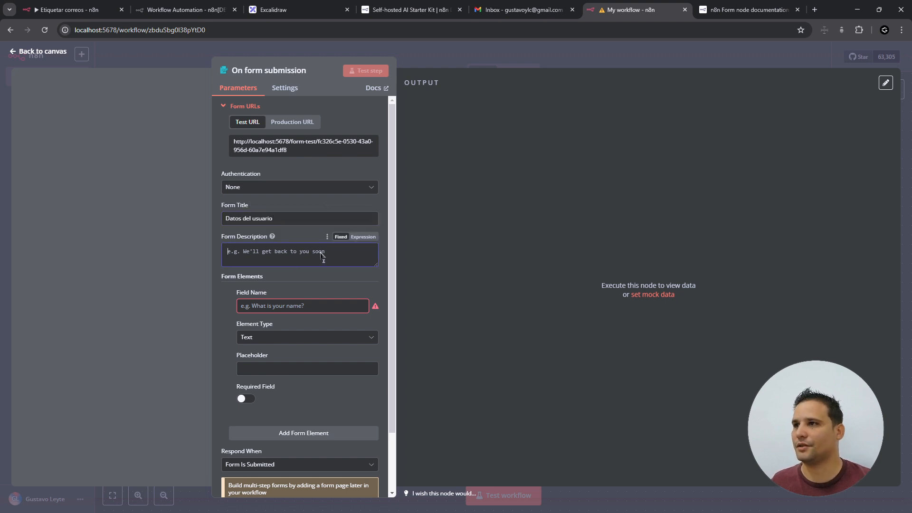
type("Obtendremos sus da")
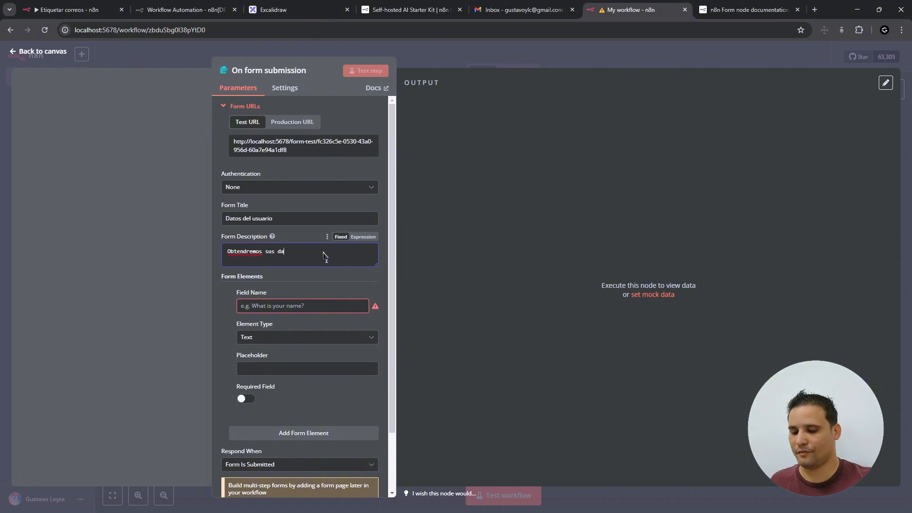
type("tos para conocerlo")
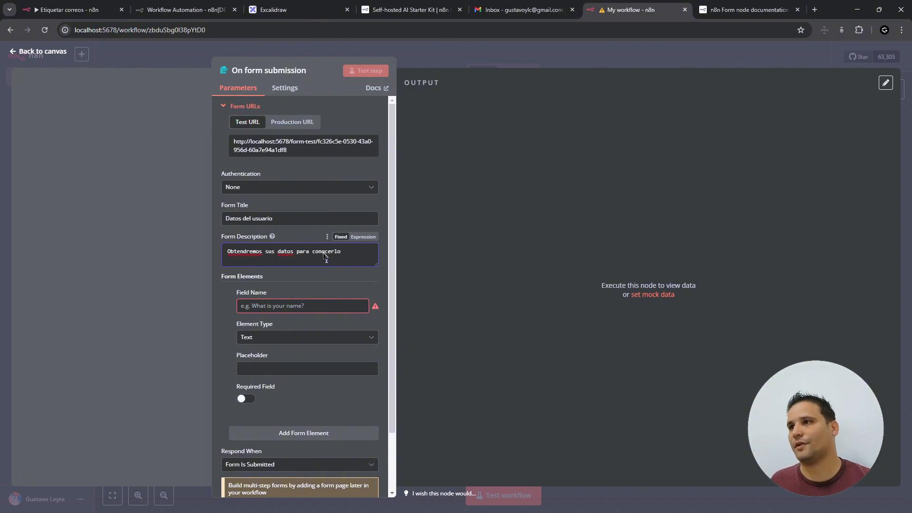
left_click(275, 310)
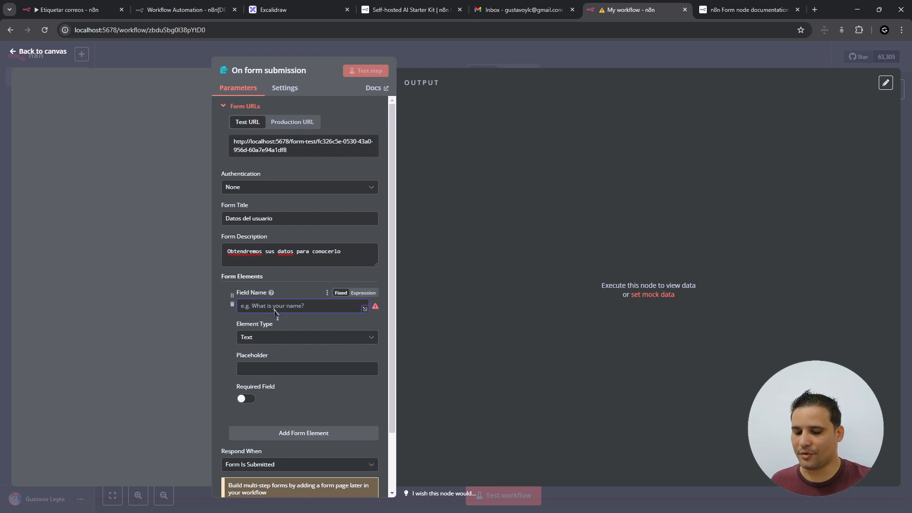
type("Nombre")
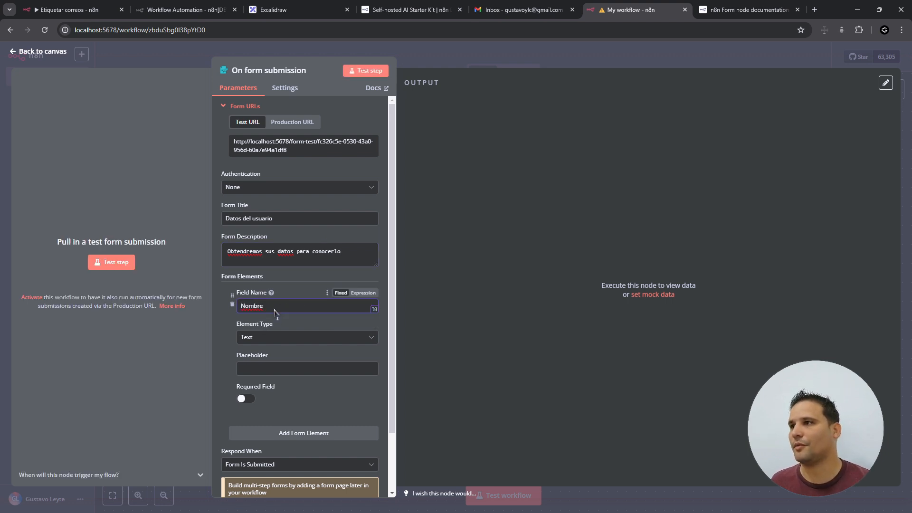
left_click(258, 336)
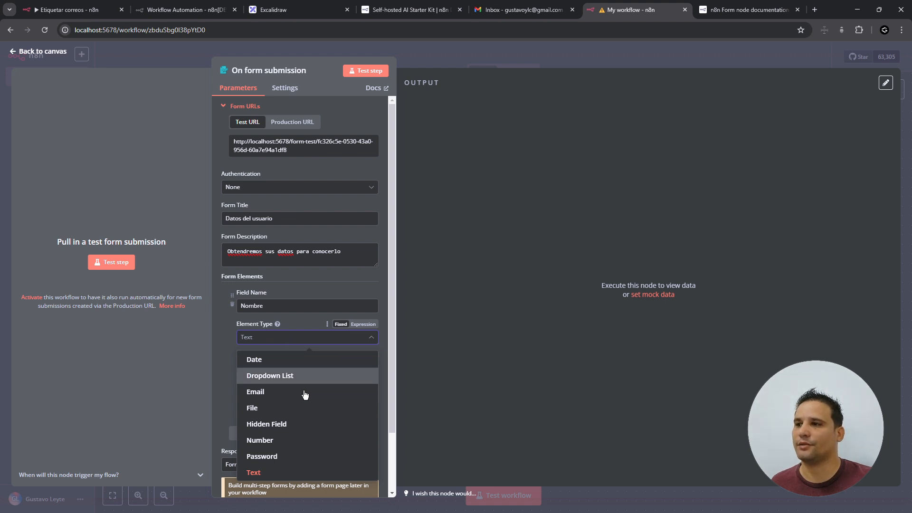
left_click(261, 473)
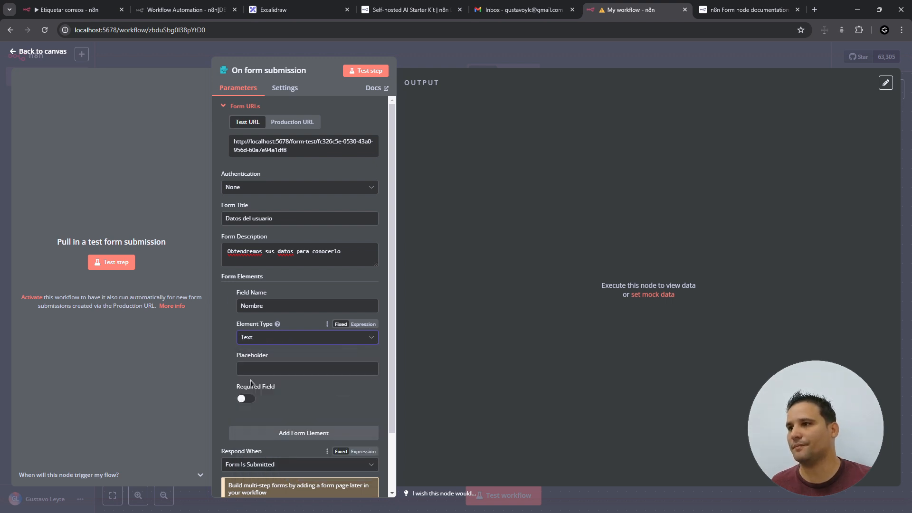
- Restore the form description, give Nombre the placeholder 'Entre el nombre' and make it required
left_click(264, 371)
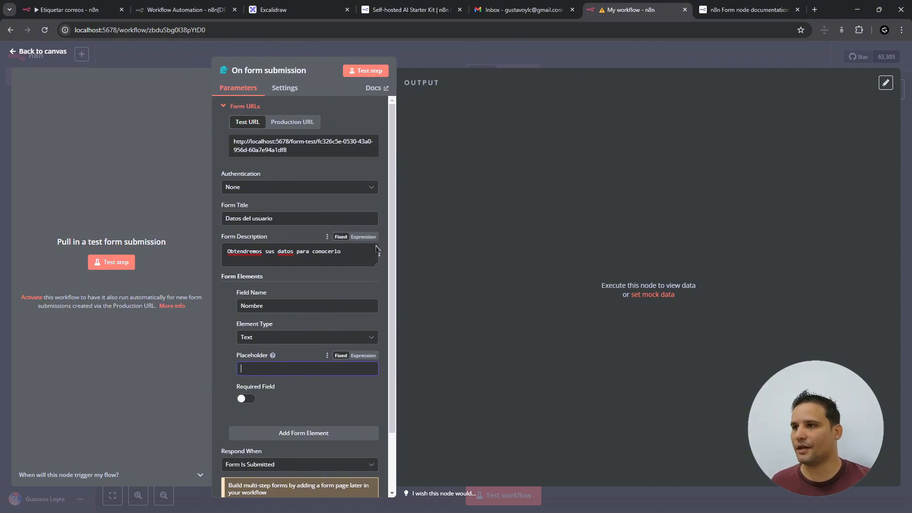
left_click_drag(359, 255, 225, 253)
key("ctrl+c")
key("BackSpace")
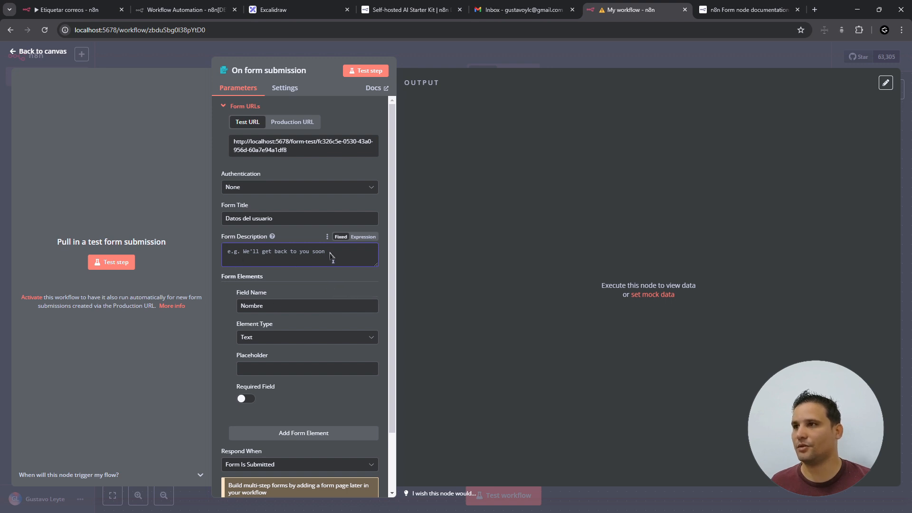
key("ctrl+v")
left_click(280, 370)
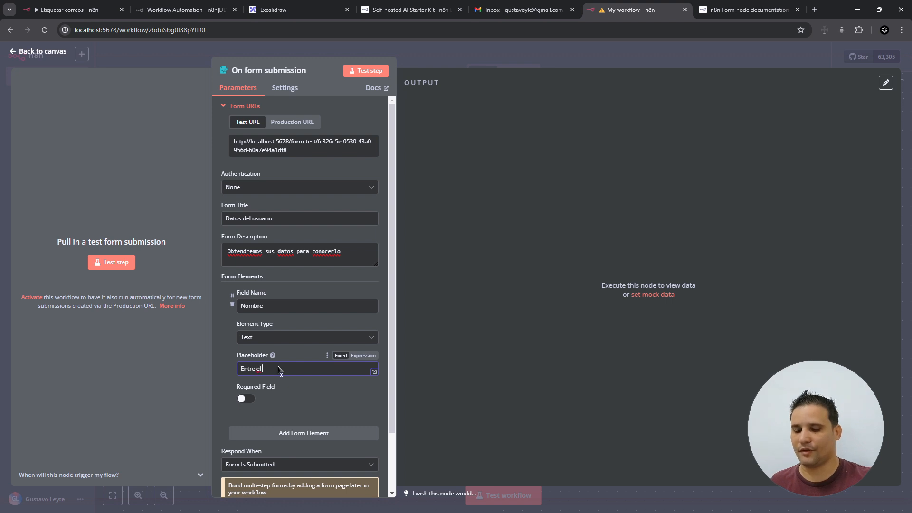
type("Entre el nombre")
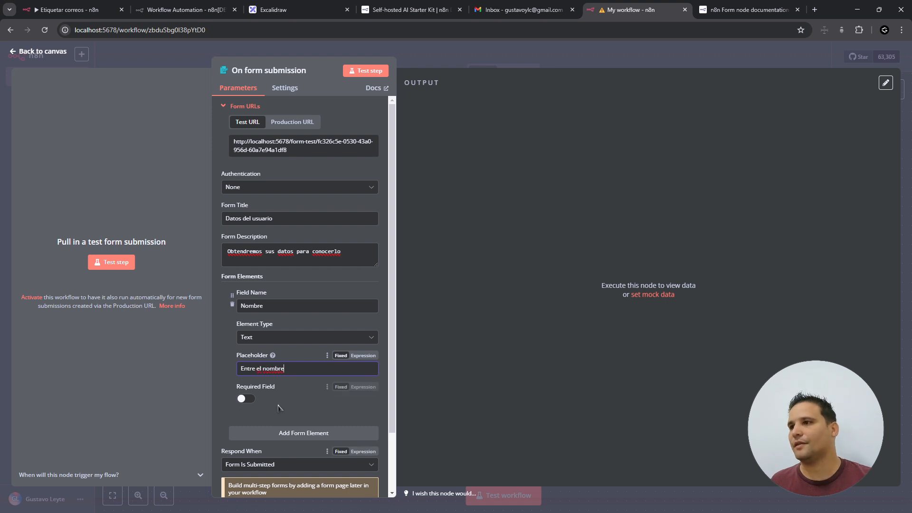
left_click(246, 399)
scroll(307, 412, "down", 2)
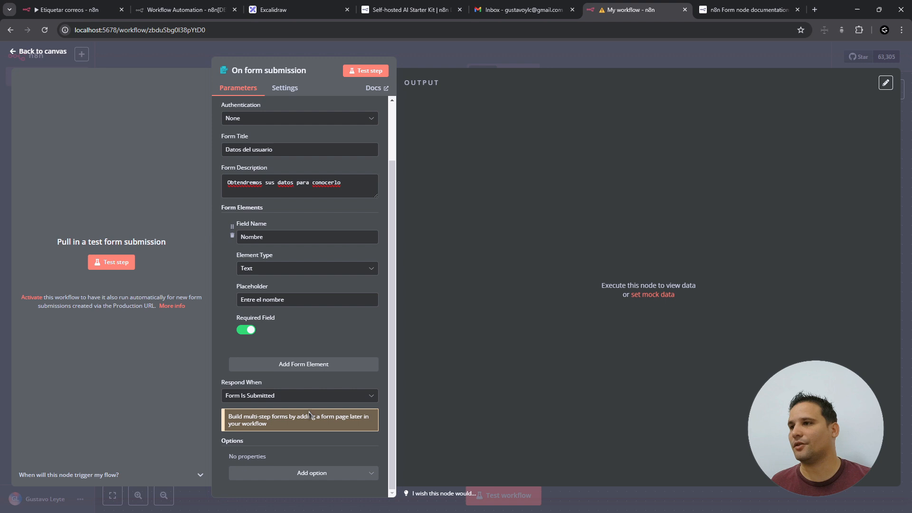
- Add a Text field 'Apellidos' with the placeholder 'Entre los apellidos'
left_click(300, 367)
left_click(281, 383)
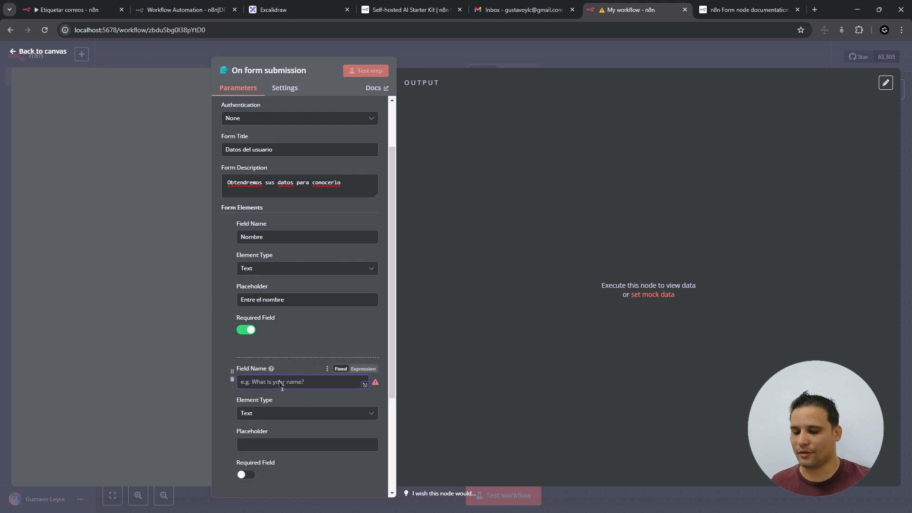
type("Apellidos")
key("shift+Tab")
key("shift+Tab")
key("ctrl+c")
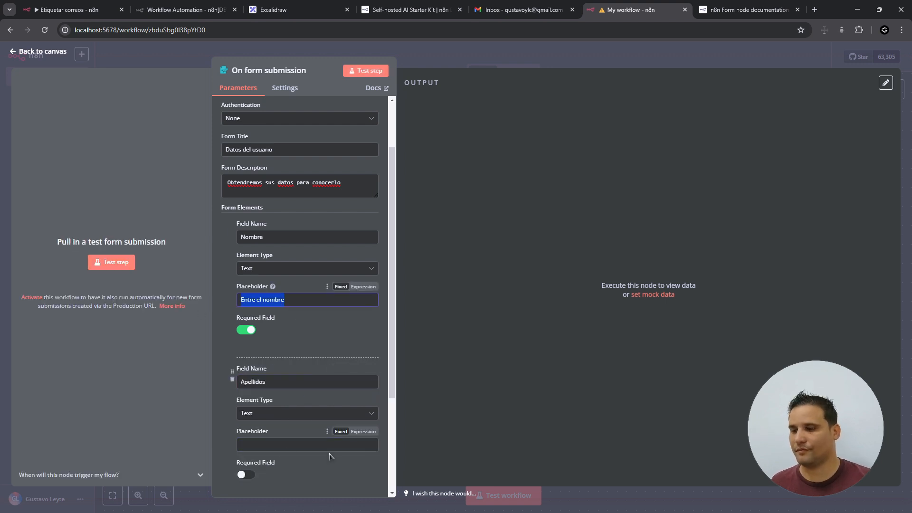
left_click(304, 445)
key("ctrl+v")
left_click_drag(256, 445, 301, 445)
type("los")
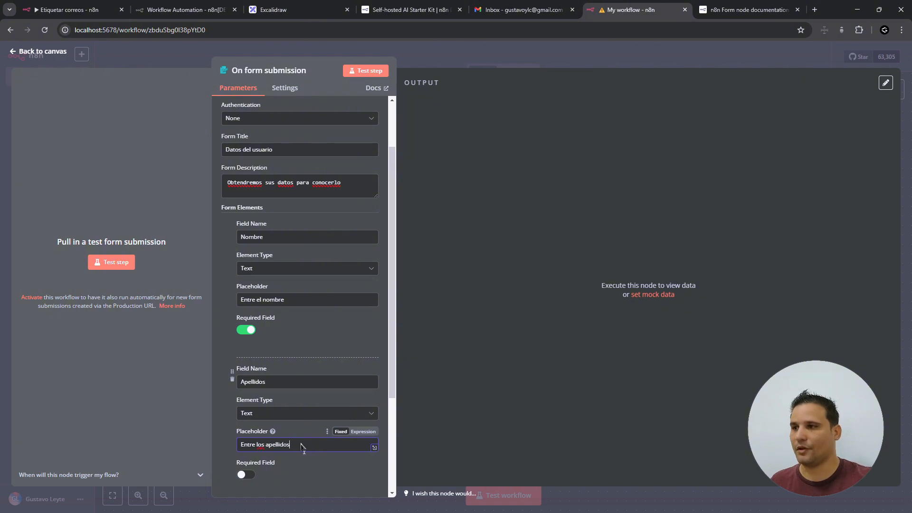
scroll(357, 369, "down", 3)
- Add a Number field 'Edad' with the placeholder 'Entre la edad'
left_click(357, 369)
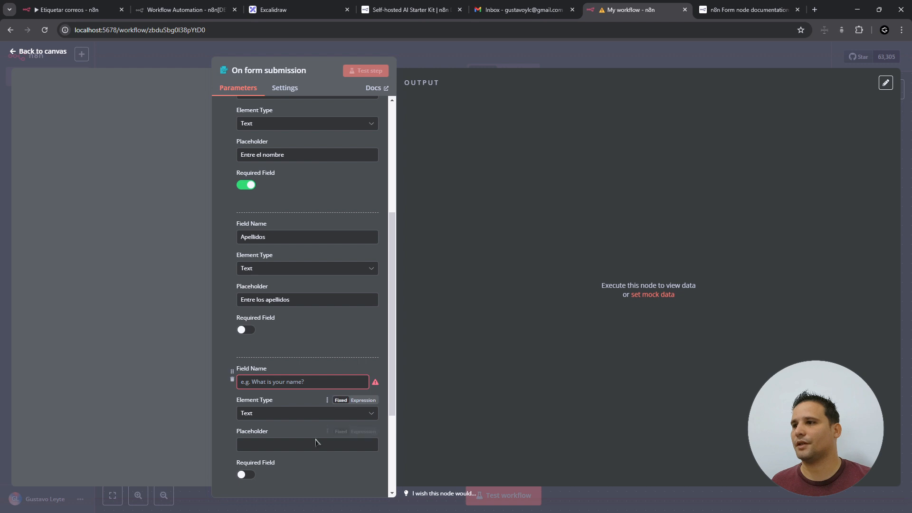
scroll(334, 426, "down", 2)
left_click(271, 285)
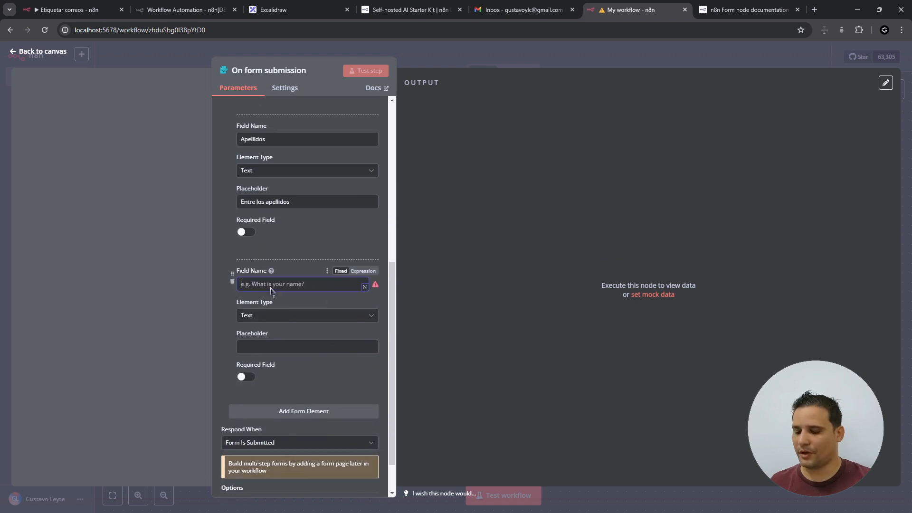
type("Edad")
left_click(287, 317)
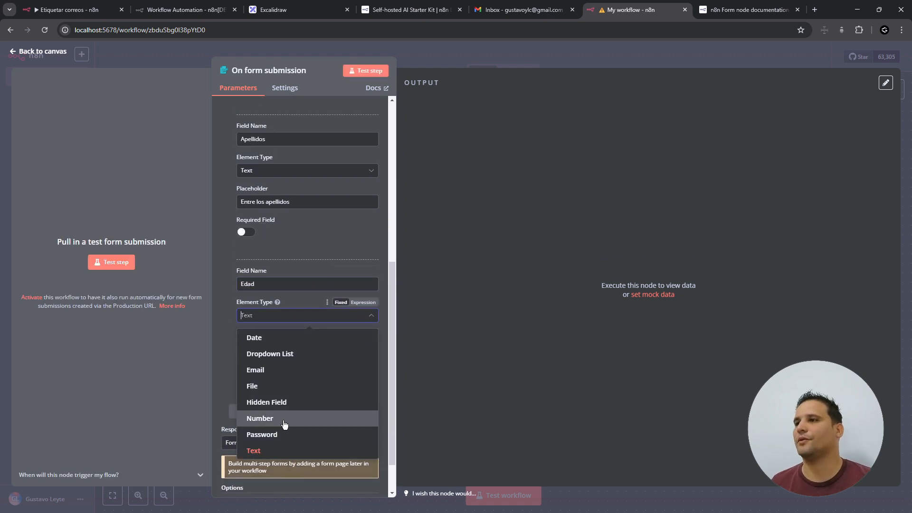
left_click(284, 423)
left_click(270, 347)
type("Entre la edad")
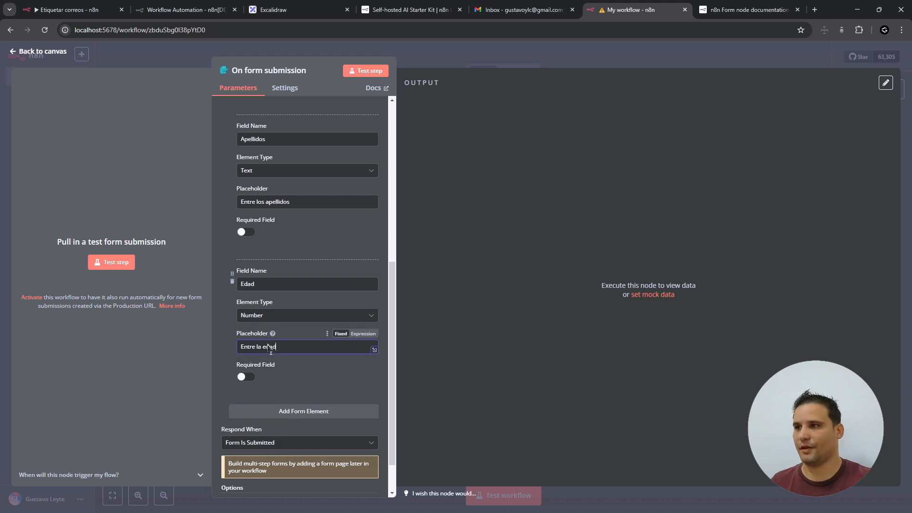
scroll(330, 454, "down", 1)
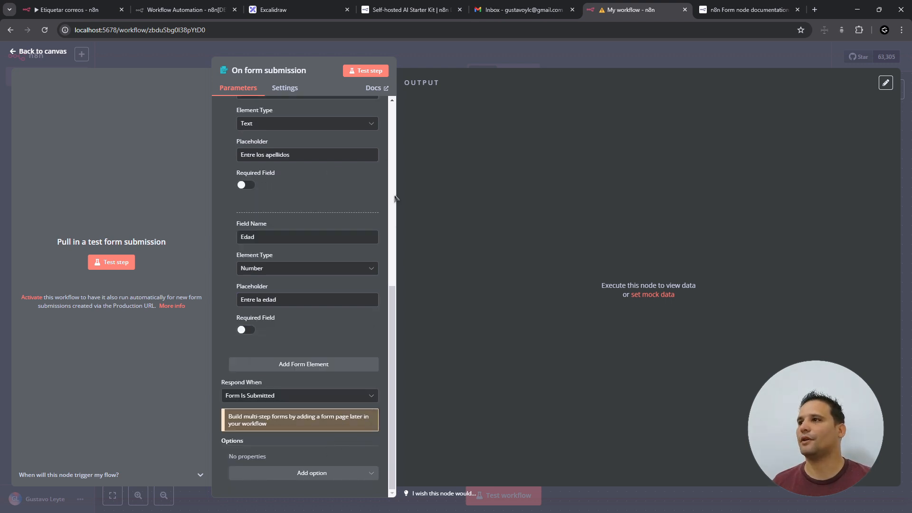
- Open the test form and submit it with a first name, surname and age 50
left_click(111, 262)
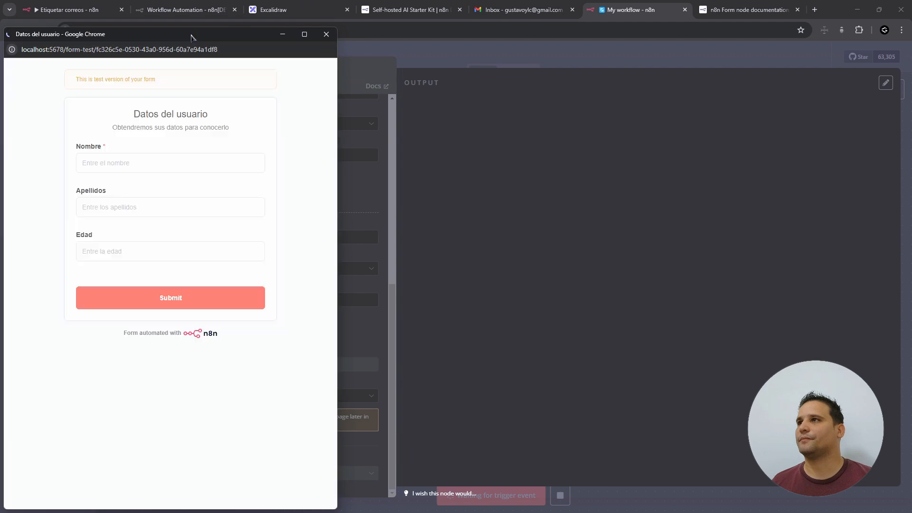
left_click_drag(191, 36, 633, 26)
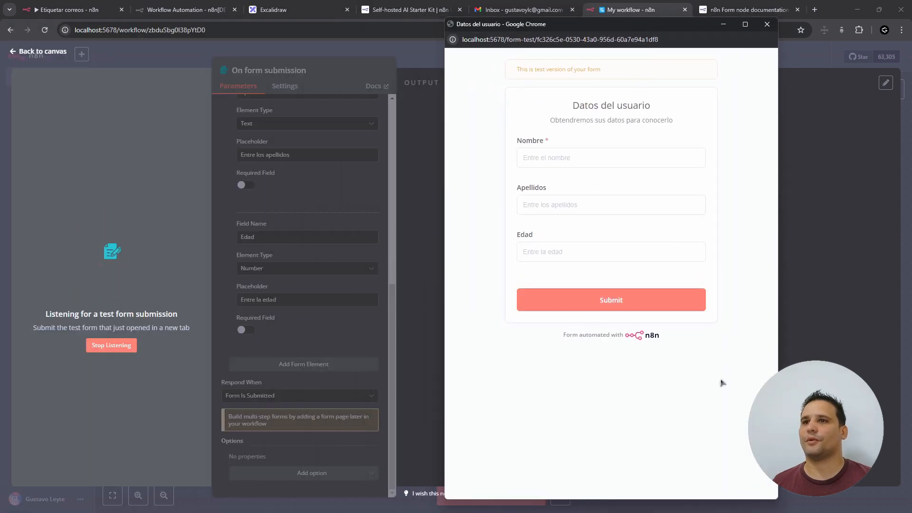
left_click(576, 165)
type("Gustavo")
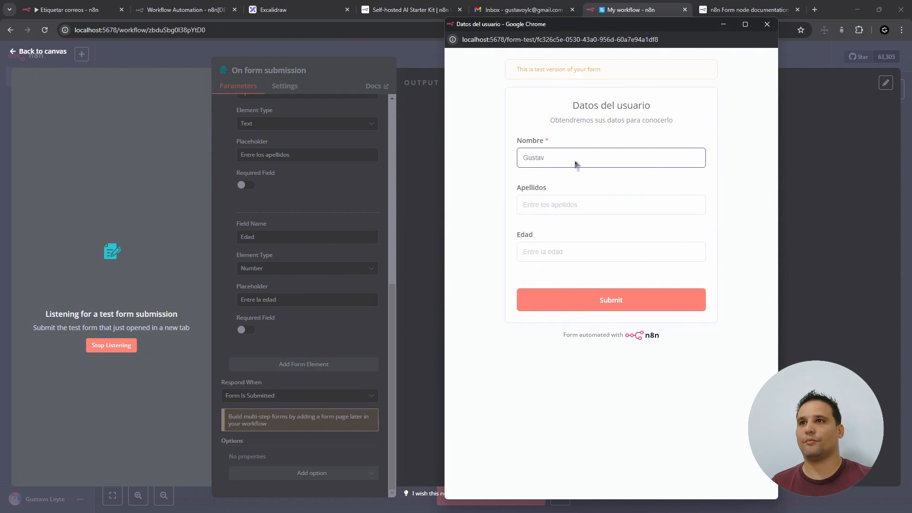
key("Tab")
type("leyte")
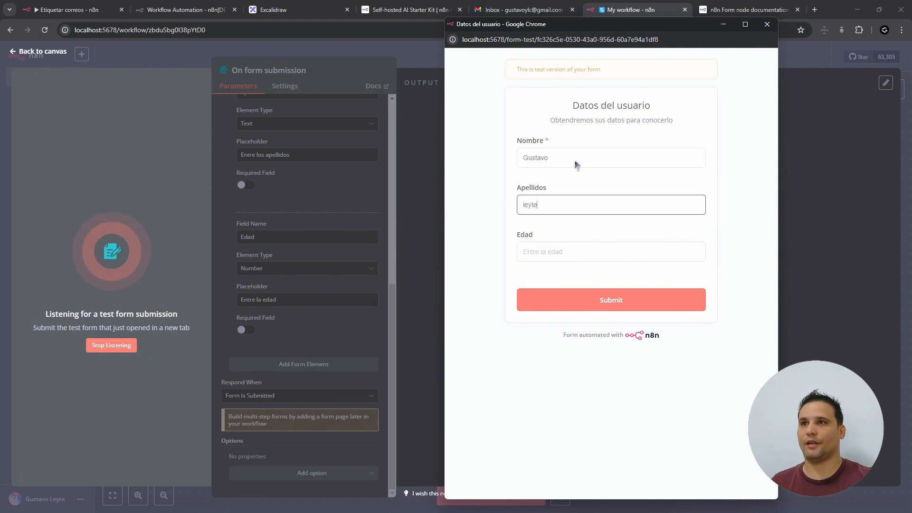
key("Tab")
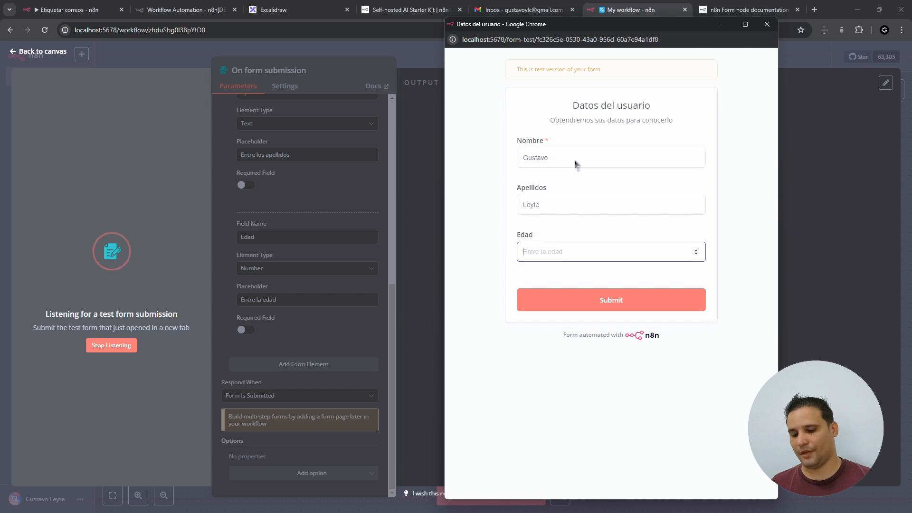
type("50")
left_click(580, 297)
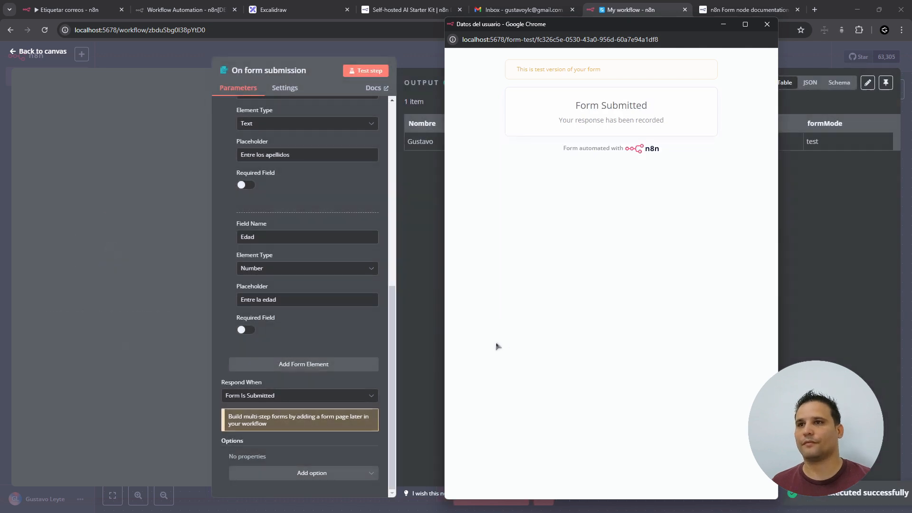
- Close the form window to see the submission in the trigger's output
left_click_drag(536, 71, 592, 71)
left_click(608, 72)
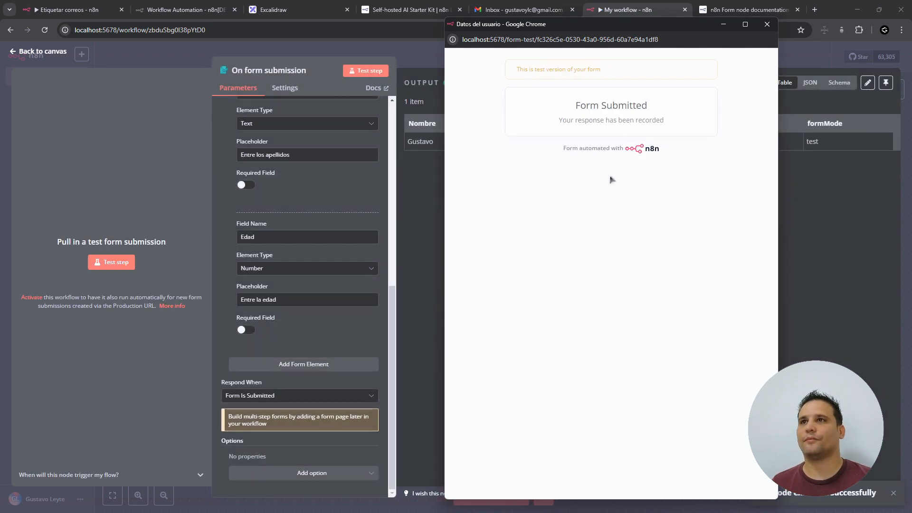
left_click(767, 24)
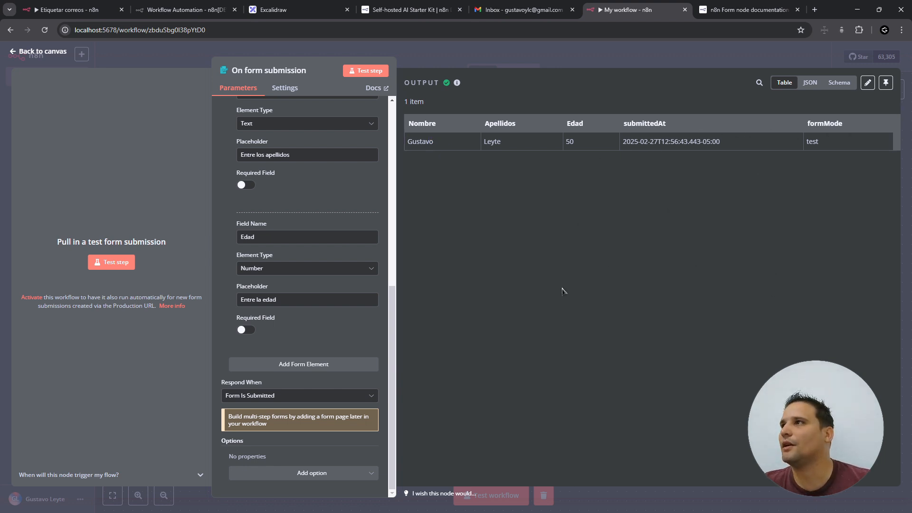
- Add an Edit Fields (Set) node from Data transformation after the form trigger
key("Escape")
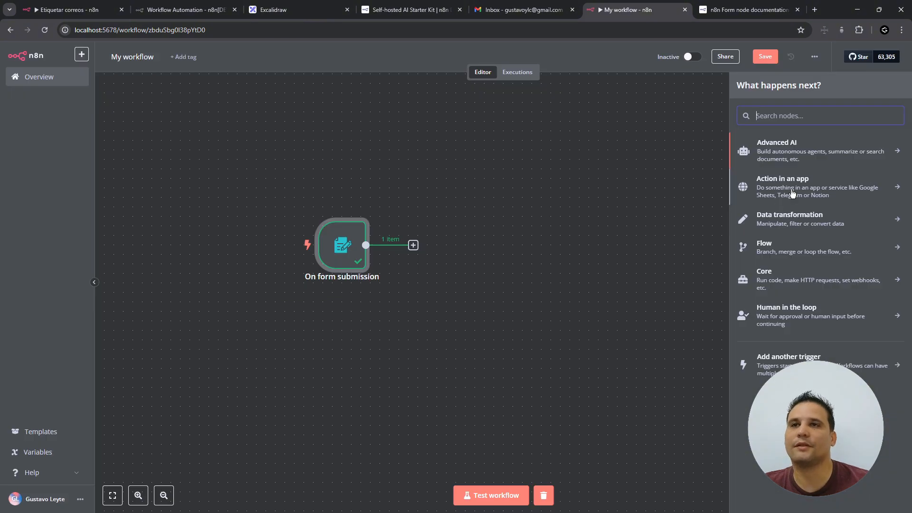
left_click(792, 220)
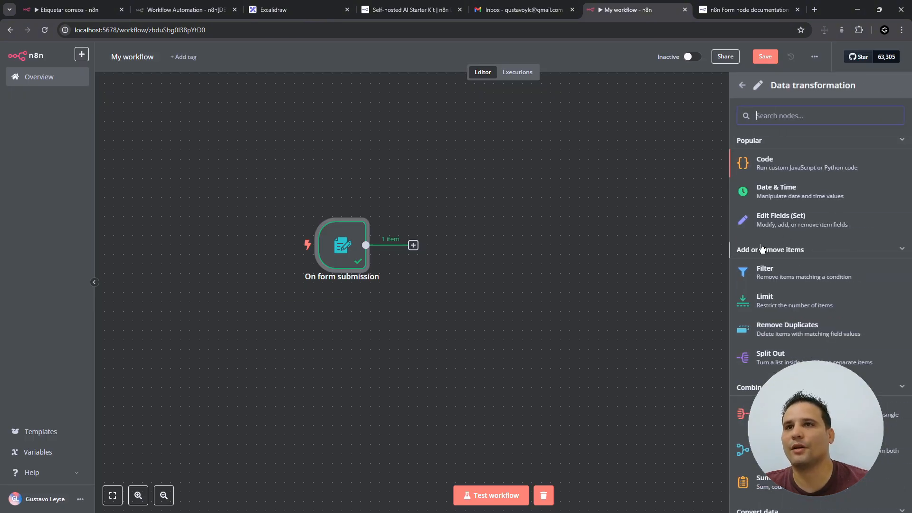
left_click(784, 220)
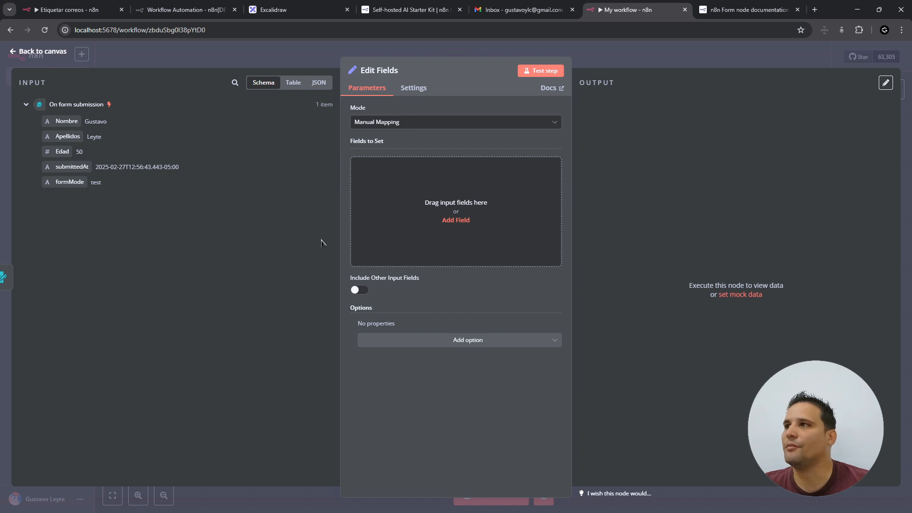
- Add a String field named UserName and view the input as Table, JSON and Schema
left_click(455, 220)
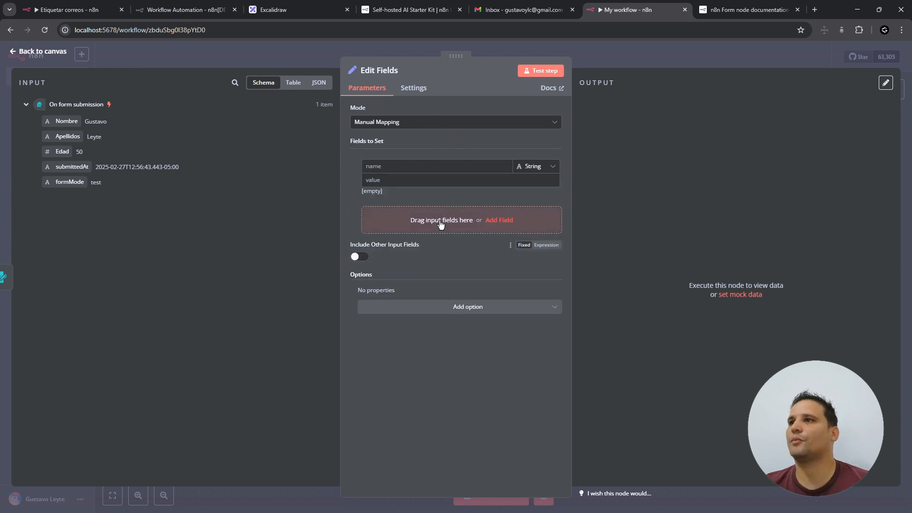
left_click(432, 166)
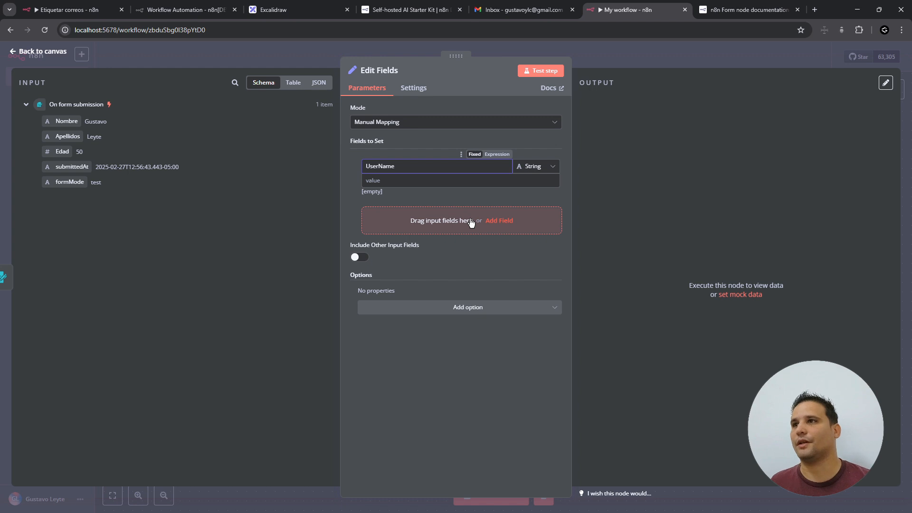
left_click(412, 181)
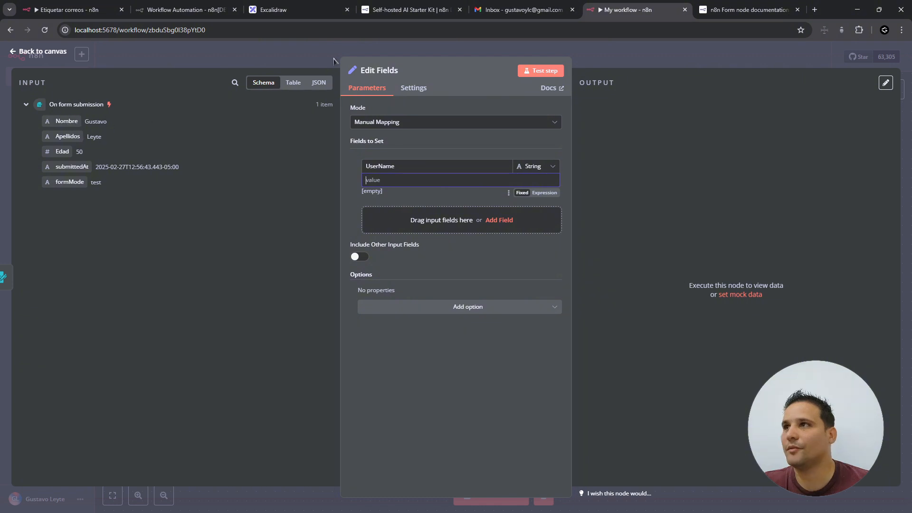
left_click(297, 86)
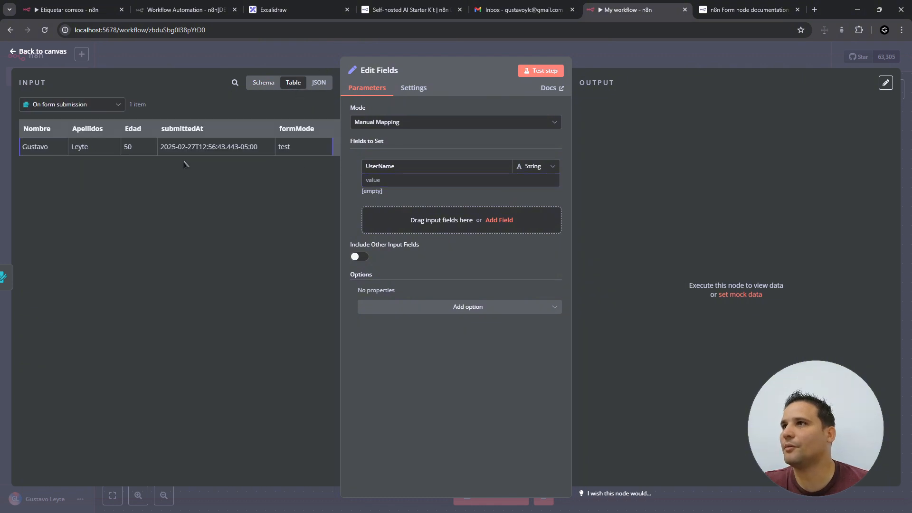
left_click(318, 83)
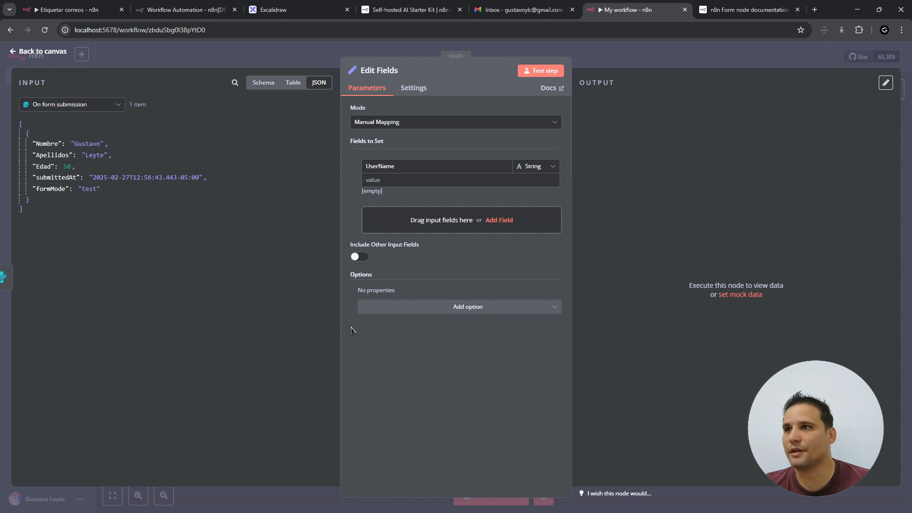
left_click(264, 83)
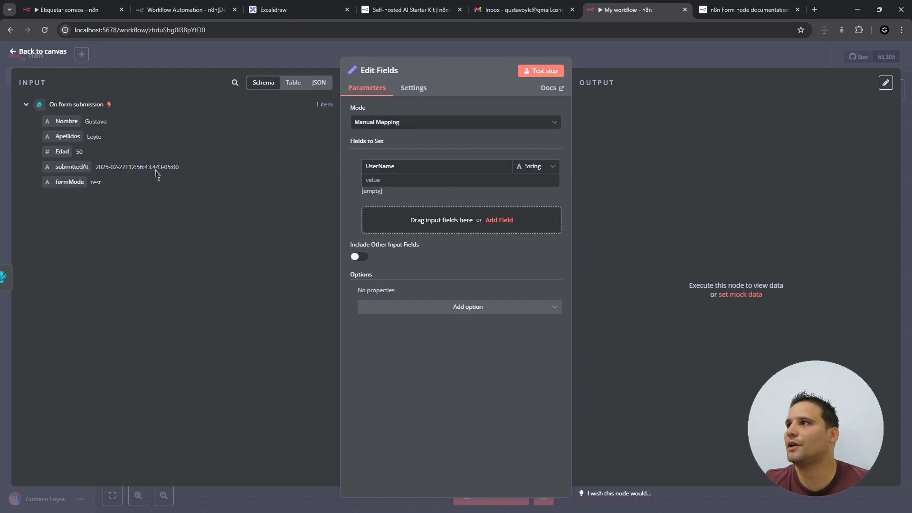
left_click(460, 180)
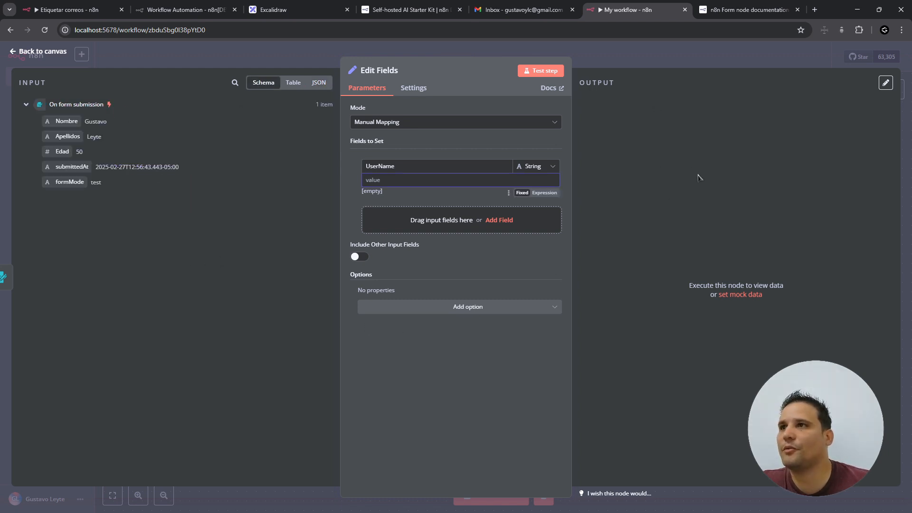
- Run Edit Fields and drag the Nombre input into the UserName value
left_click(544, 71)
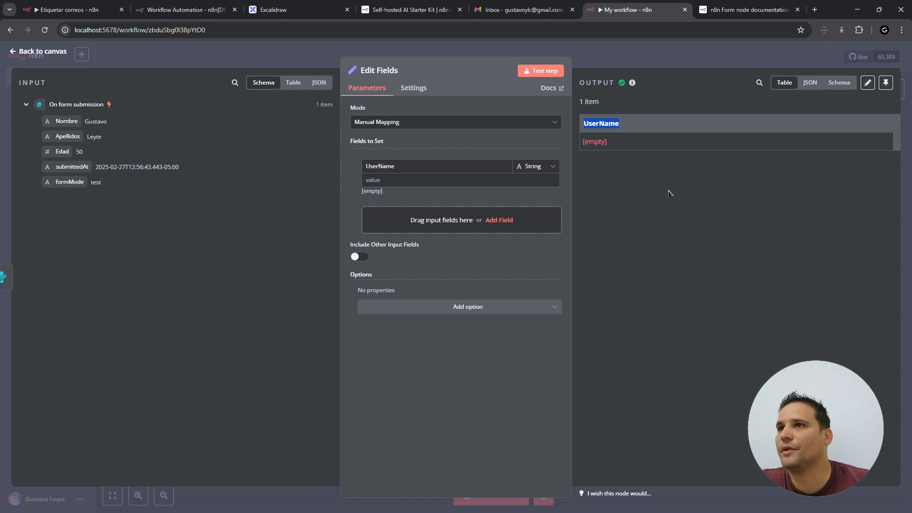
left_click(725, 226)
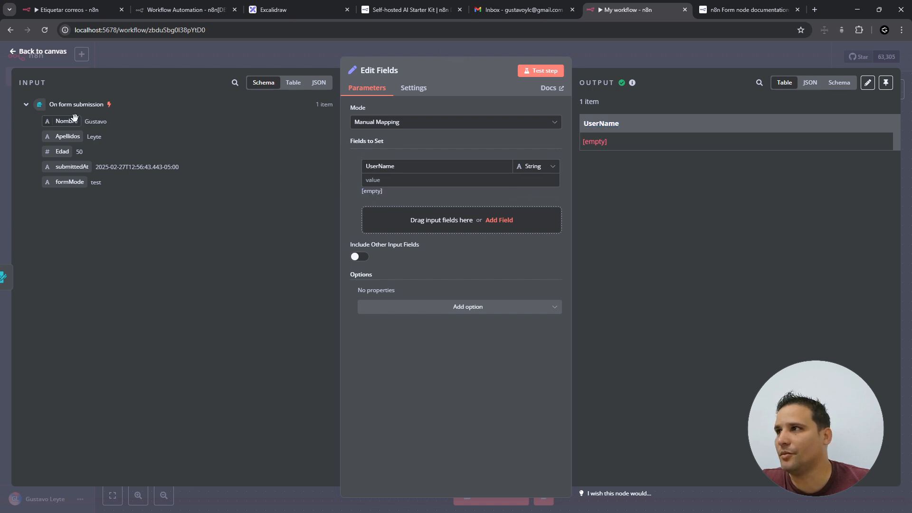
left_click_drag(75, 117, 399, 180)
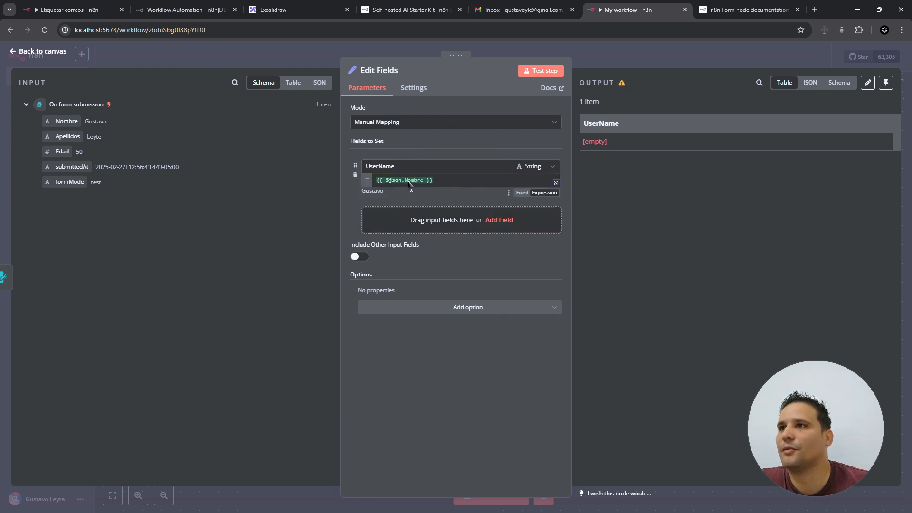
left_click(429, 181)
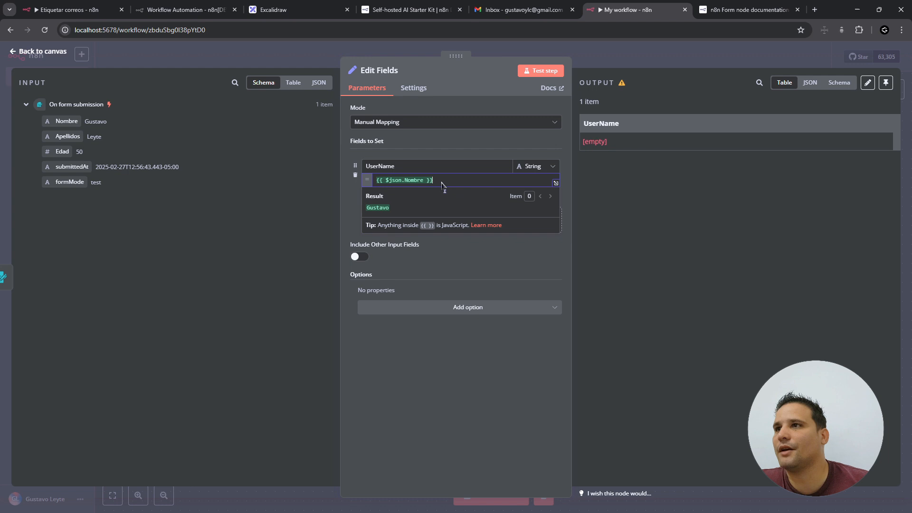
- Rebuild the UserName expression as {{ $json.Nombre }} using the field suggestions
double_click(397, 181)
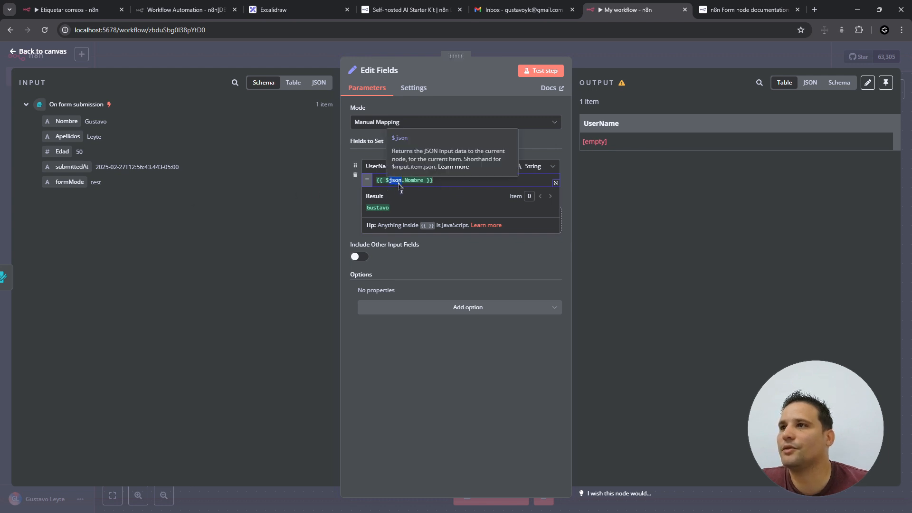
left_click(398, 183)
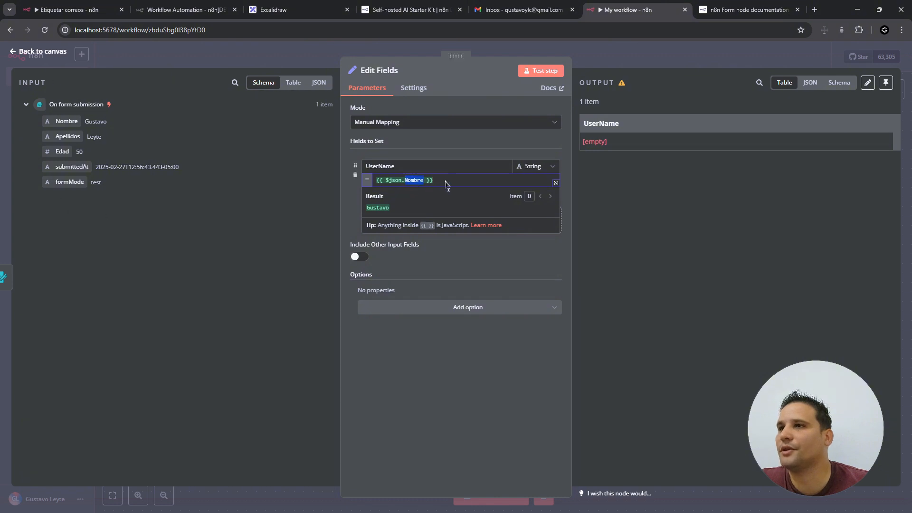
double_click(420, 181)
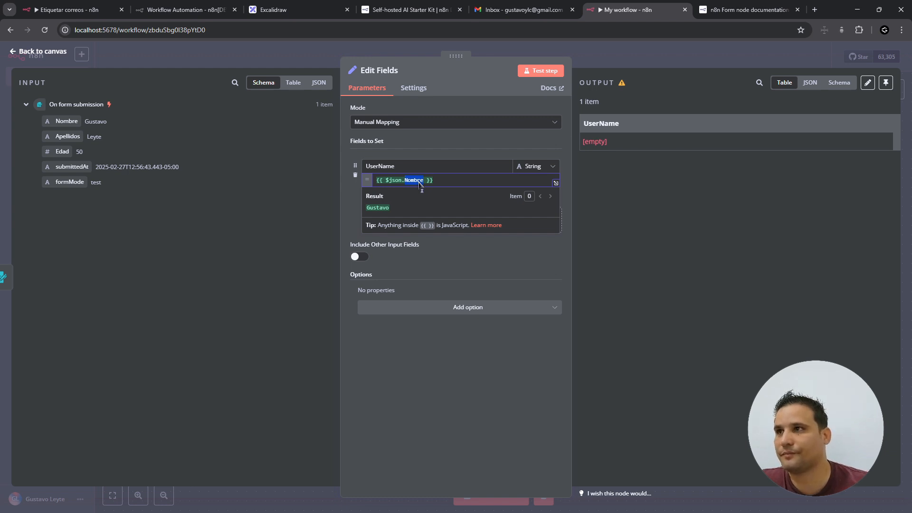
key("BackSpace")
key("ctrl+space")
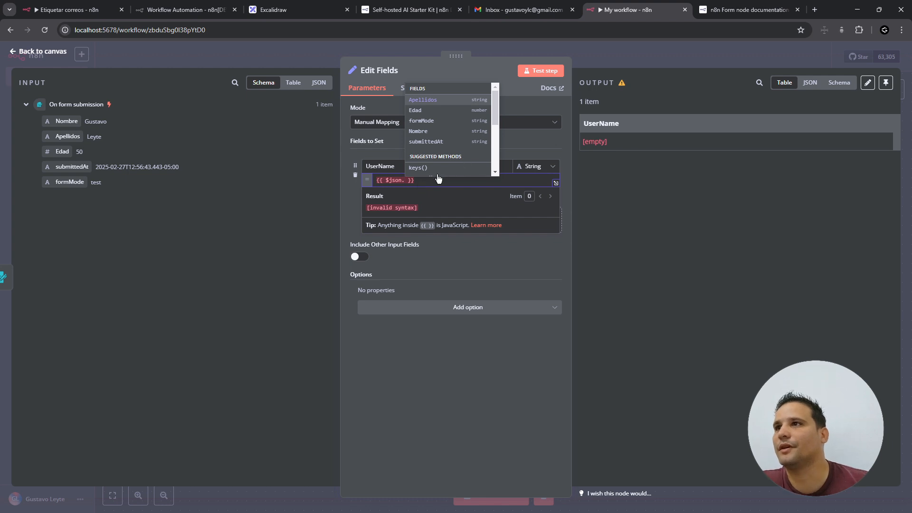
key("BackSpace")
type(".")
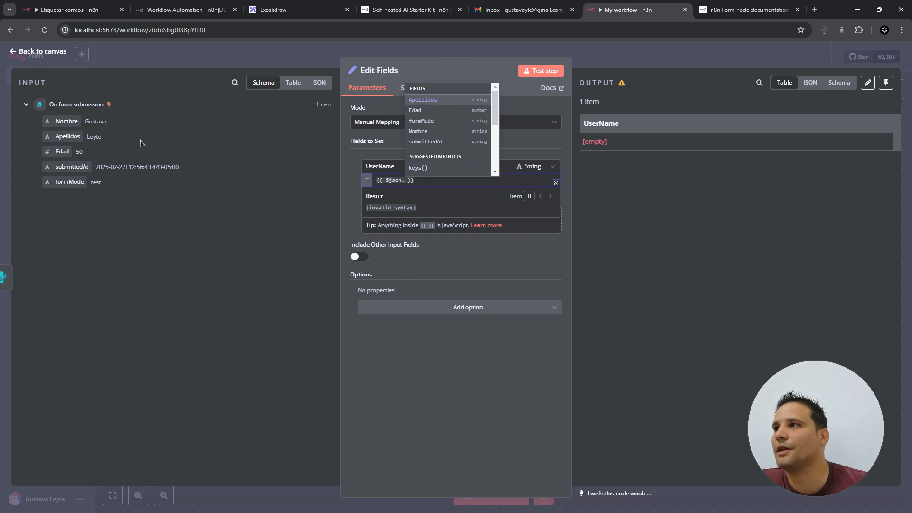
mouse_move(496, 120)
left_mouse_down()
mouse_move(496, 142)
mouse_move(496, 119)
left_mouse_up()
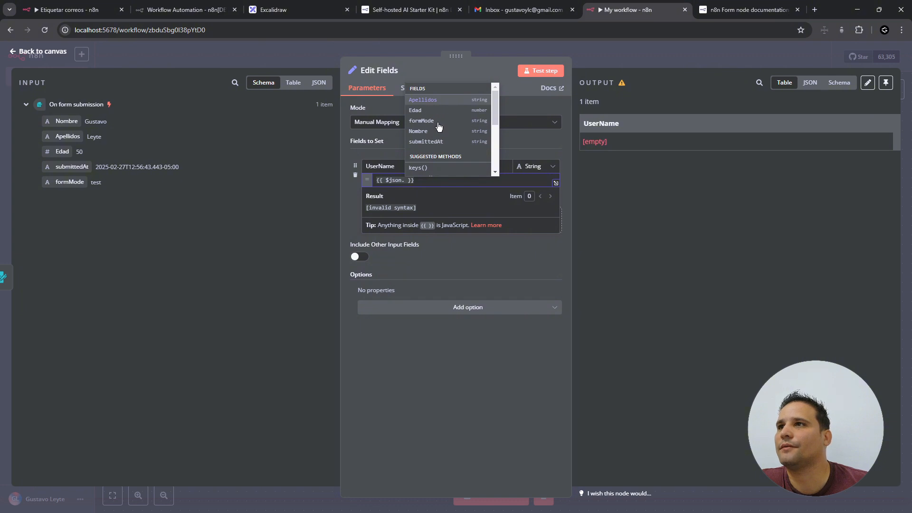
left_click(430, 131)
- Try Edad in the full-size editor, then set the expression back to Nombre
left_click(555, 183)
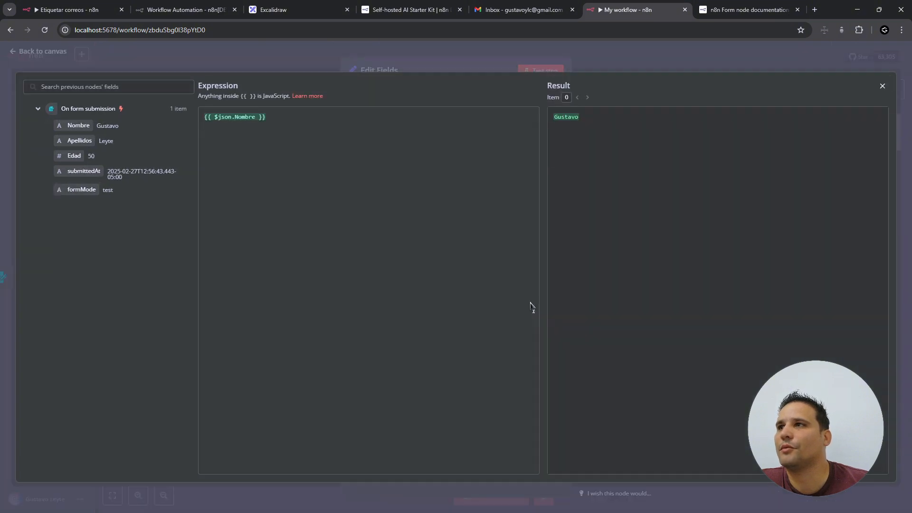
double_click(245, 117)
type("Edad")
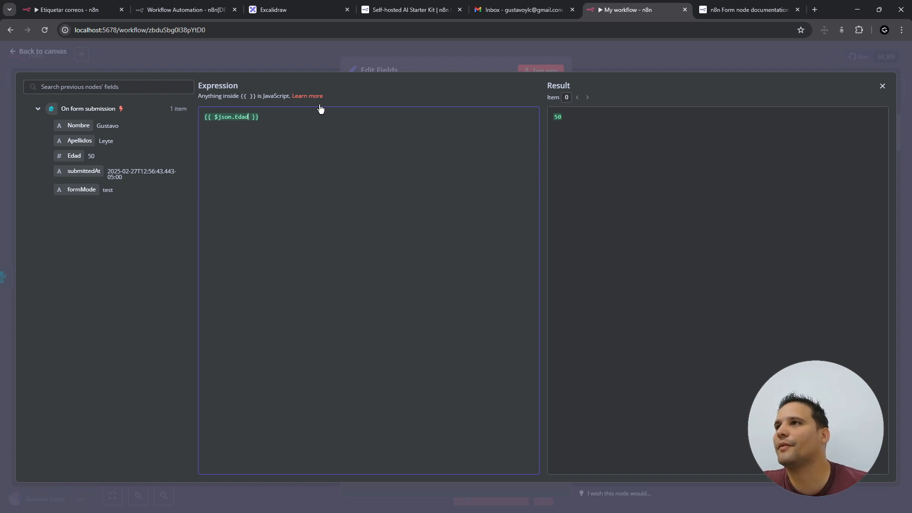
double_click(242, 117)
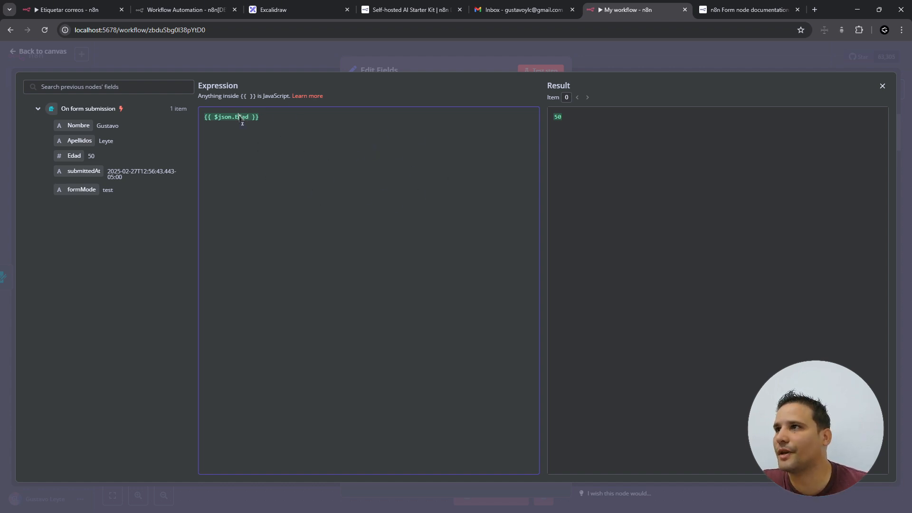
left_click(883, 86)
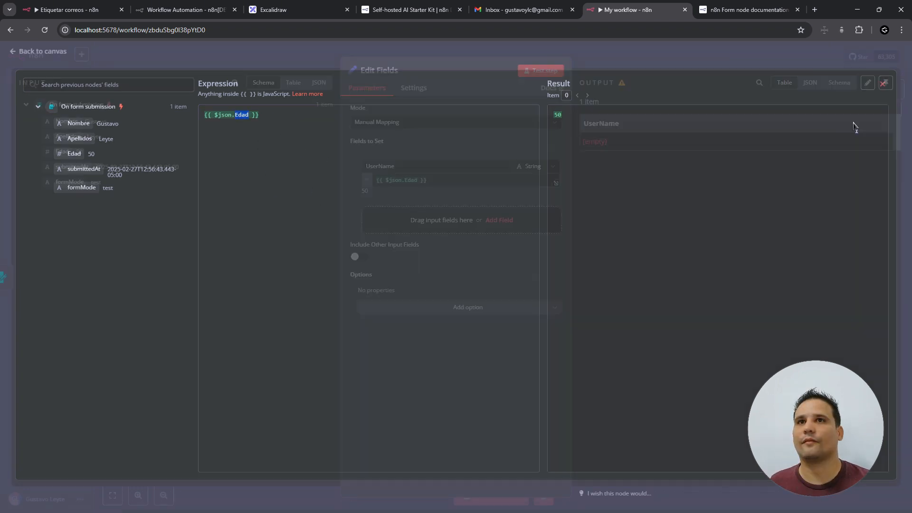
double_click(412, 180)
type("Nombre")
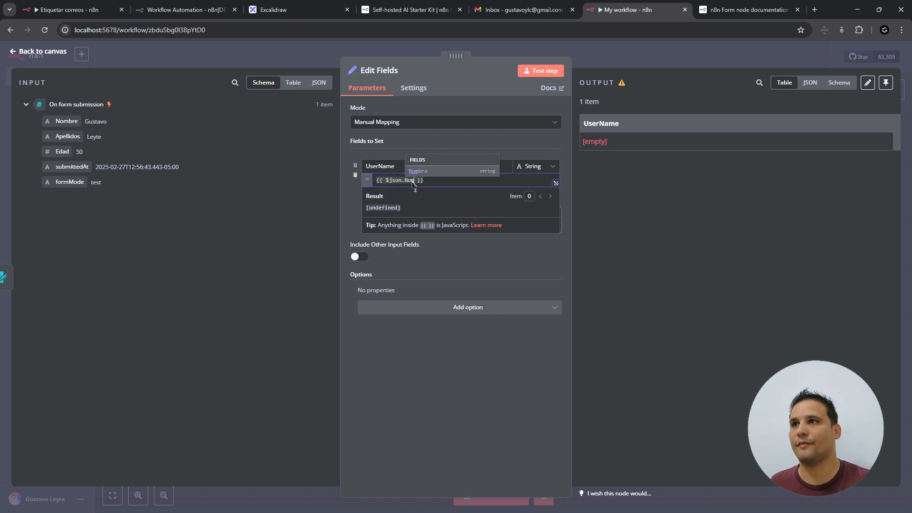
left_click(477, 263)
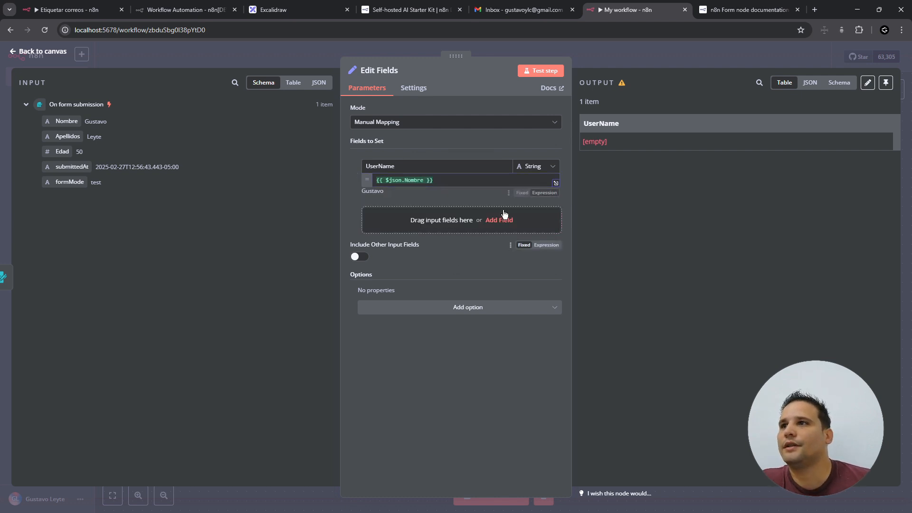
- Test Edit Fields to confirm UserName holds the submitted first name, then return to the canvas
left_click(547, 71)
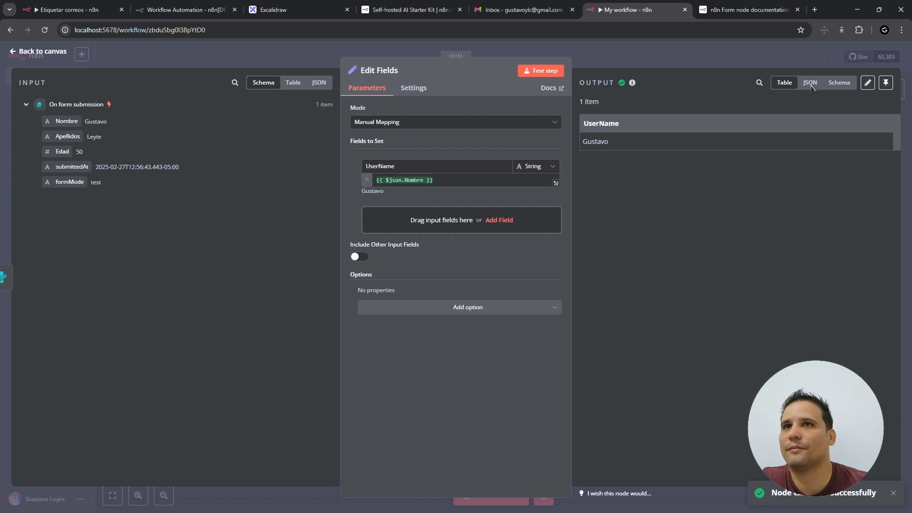
key("Escape")
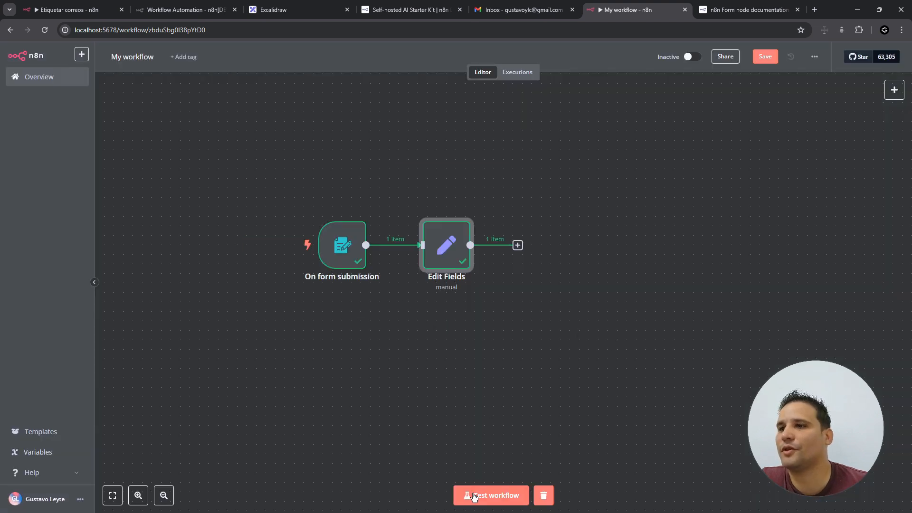
- Start a test run and submit the test form with a first name, surname and age
left_click(505, 496)
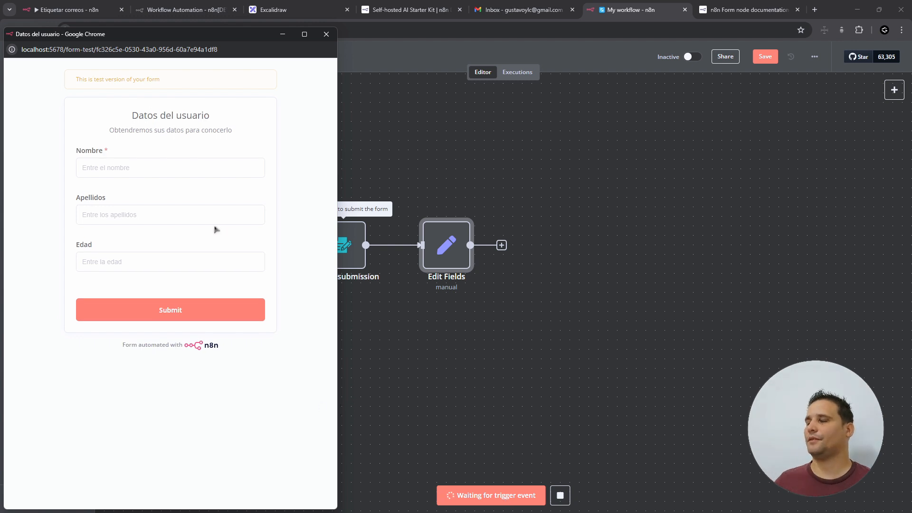
left_click(161, 176)
type("G")
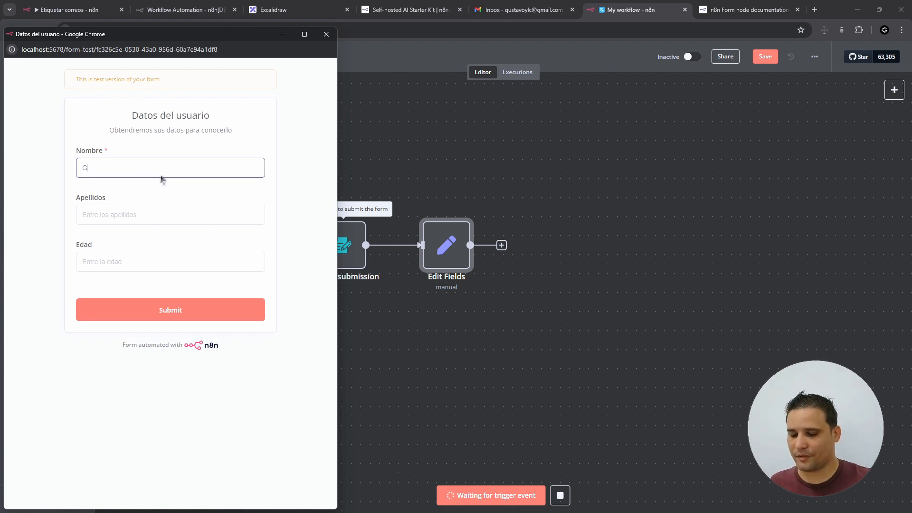
type("ustavo")
left_click(139, 212)
type("Leyte")
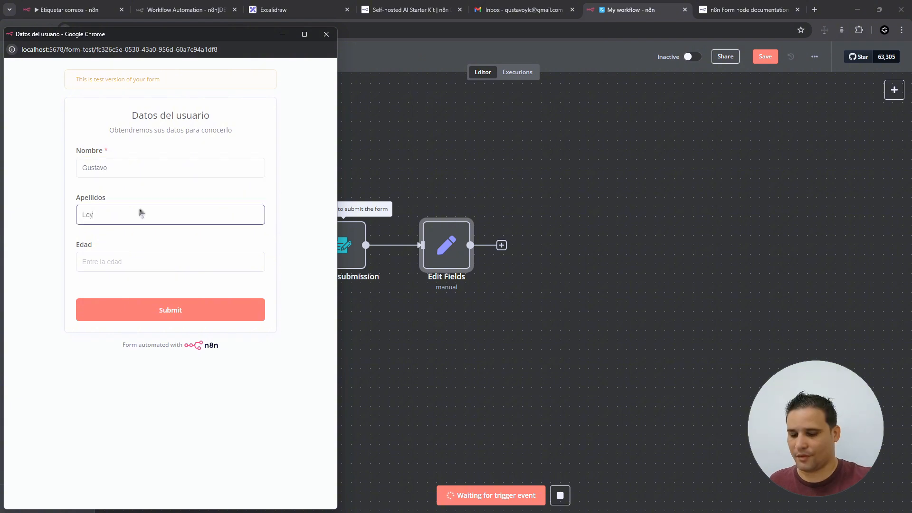
key("Tab")
type("35")
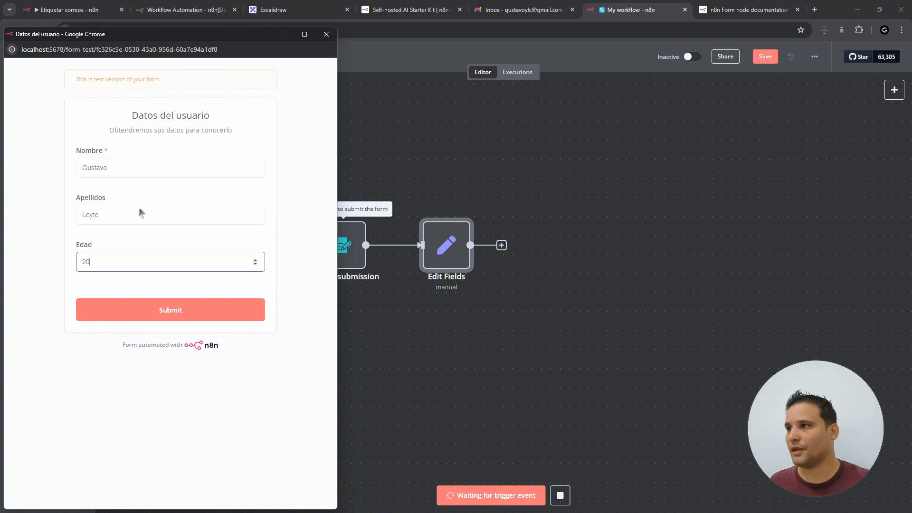
left_click(126, 309)
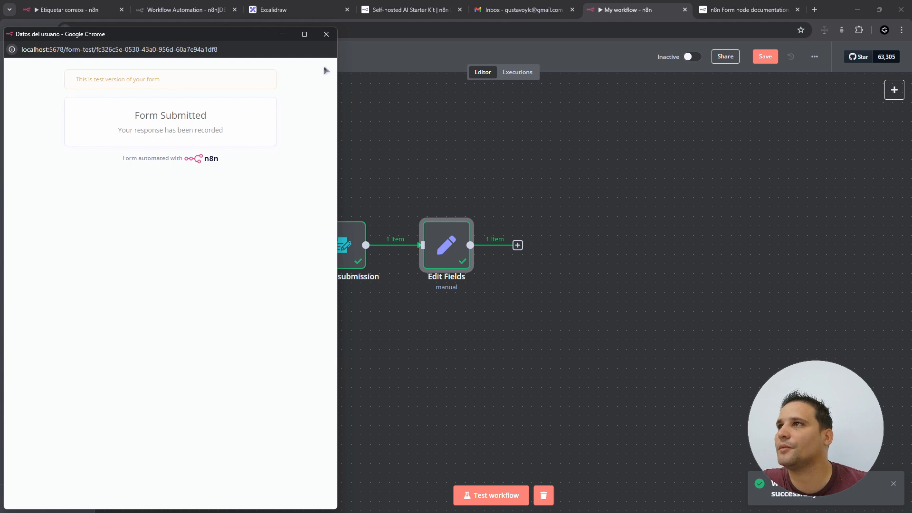
left_click(325, 33)
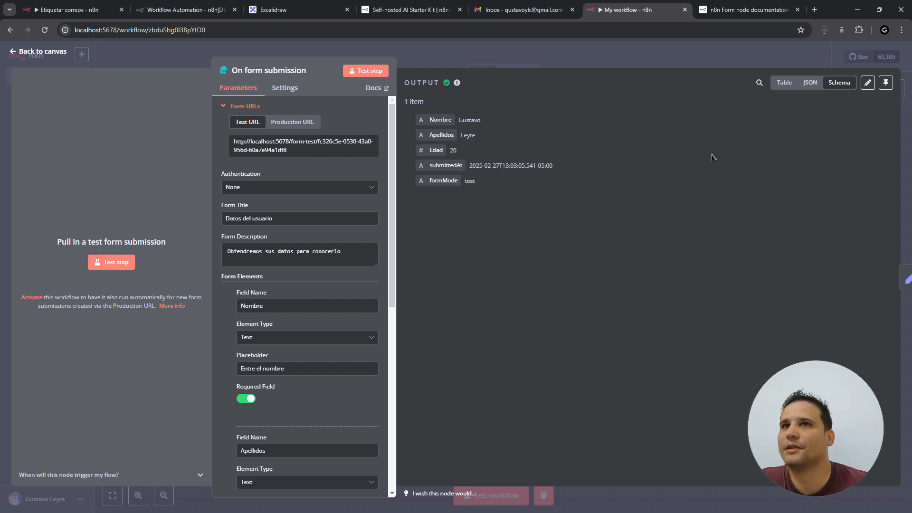
- Pin the form trigger's output and rerun the workflow on the pinned data
left_click(886, 83)
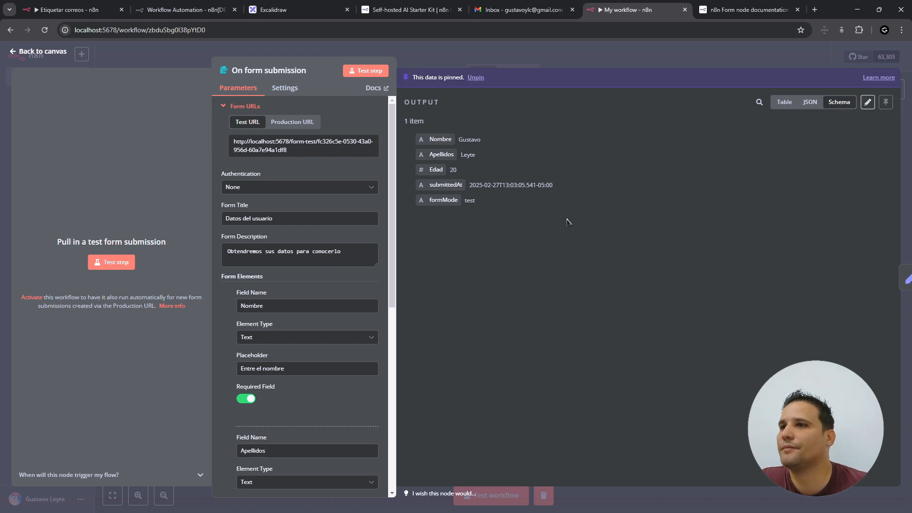
left_click(55, 51)
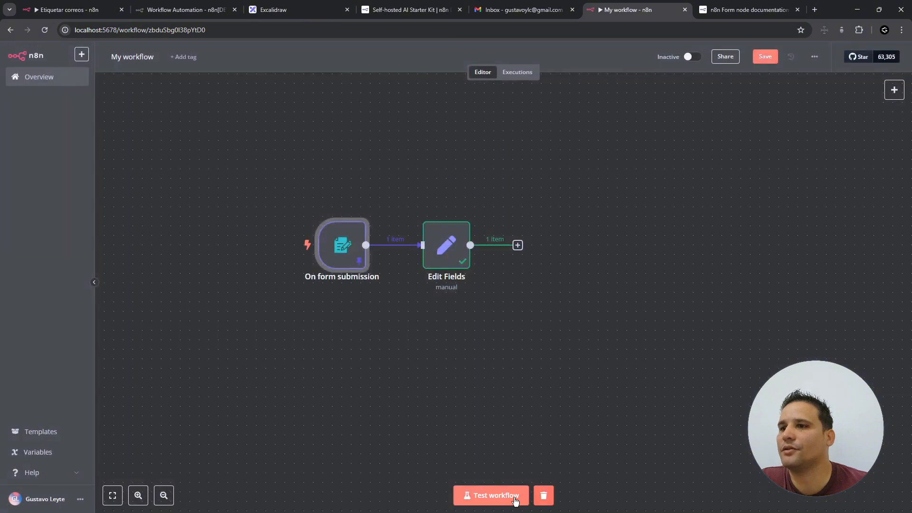
left_click(515, 499)
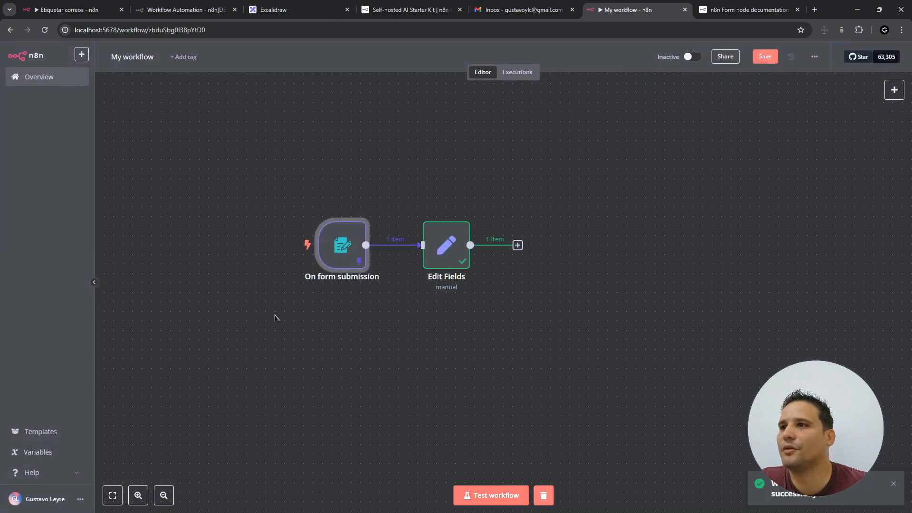
- Open Edit Fields and edit the name value in its output JSON
double_click(455, 252)
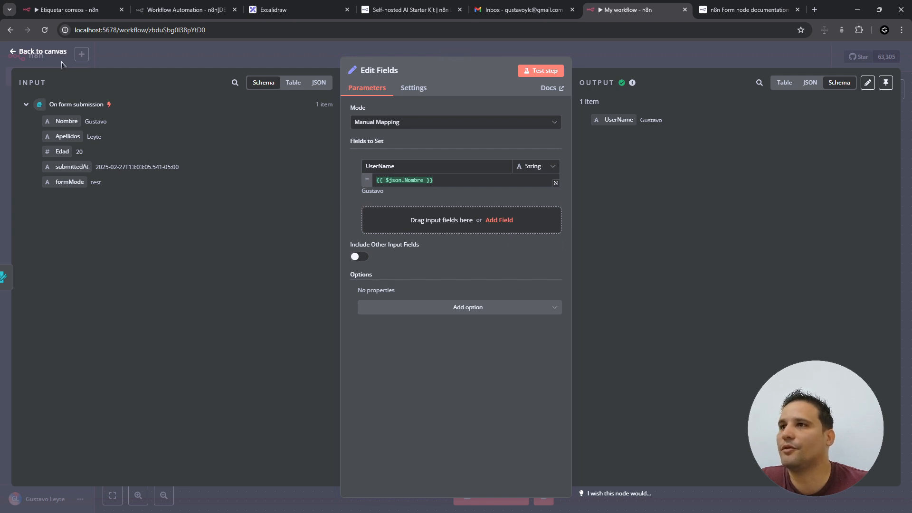
left_click(867, 83)
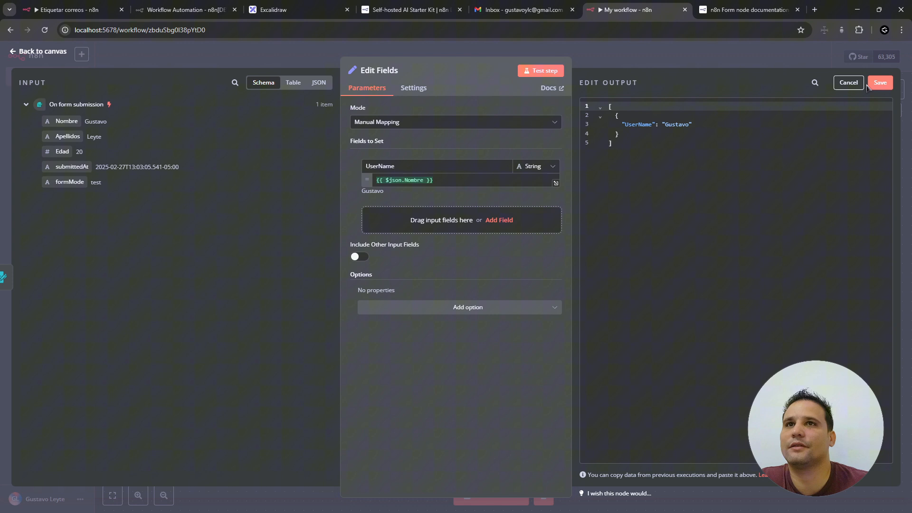
double_click(684, 126)
left_click(689, 127)
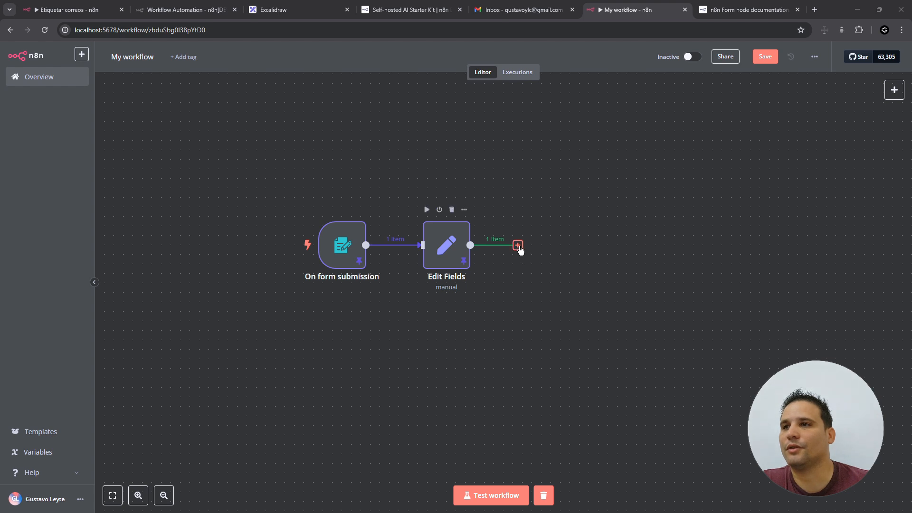
- Add an If node from the Flow category after Edit Fields
left_click(518, 246)
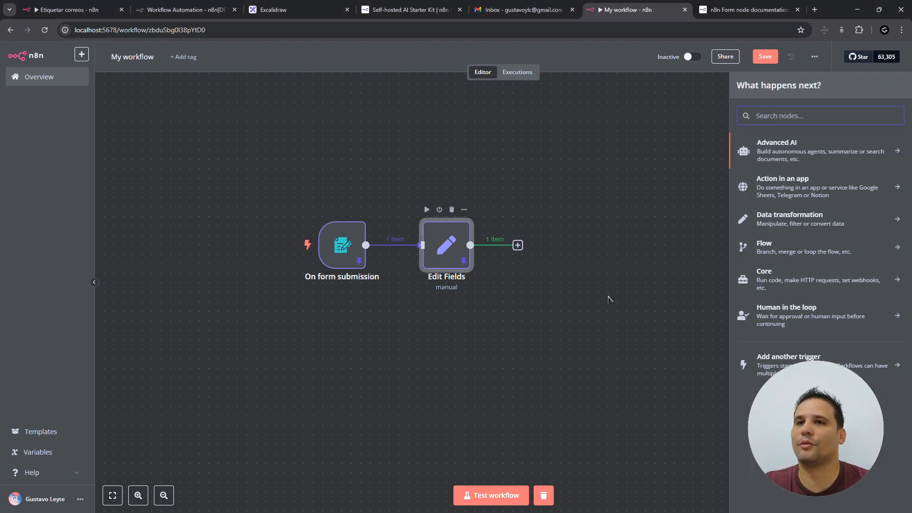
left_click(806, 252)
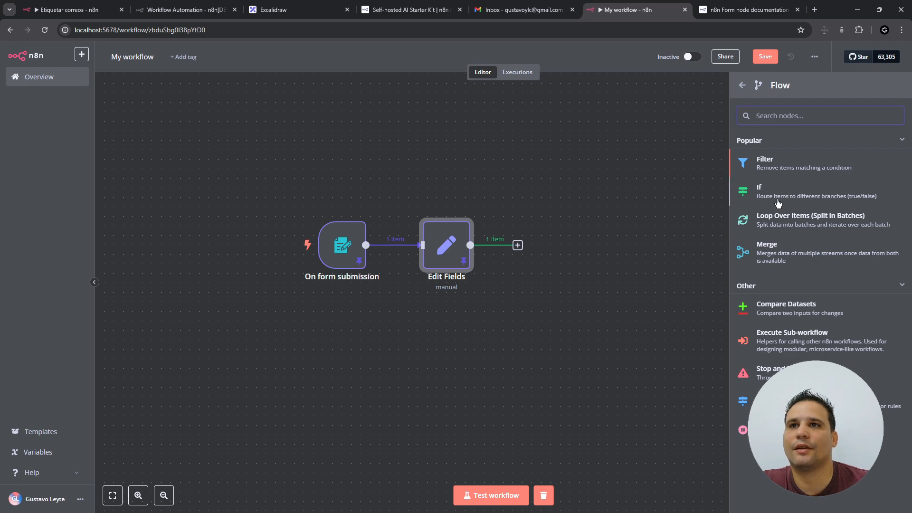
left_click(762, 191)
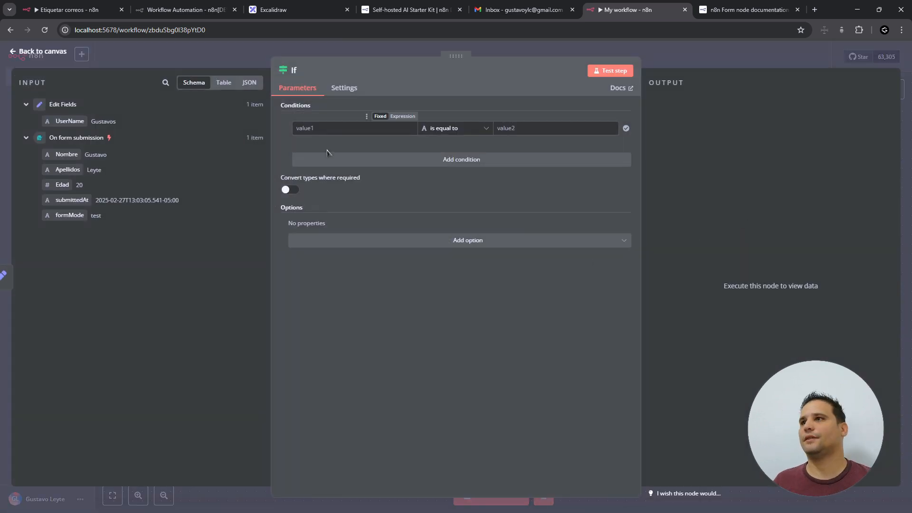
- Set the If condition to UserName equals the entered name and test it
left_click(349, 128)
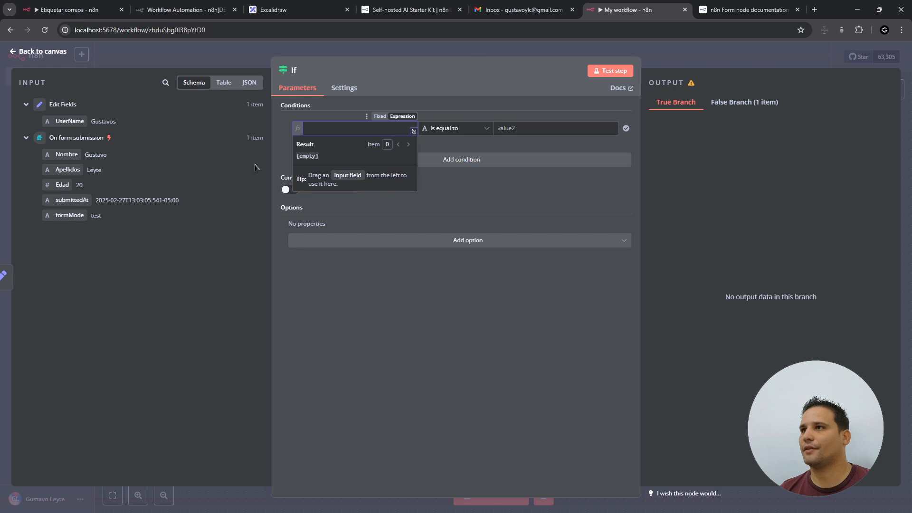
left_click_drag(67, 123, 342, 130)
left_click(540, 130)
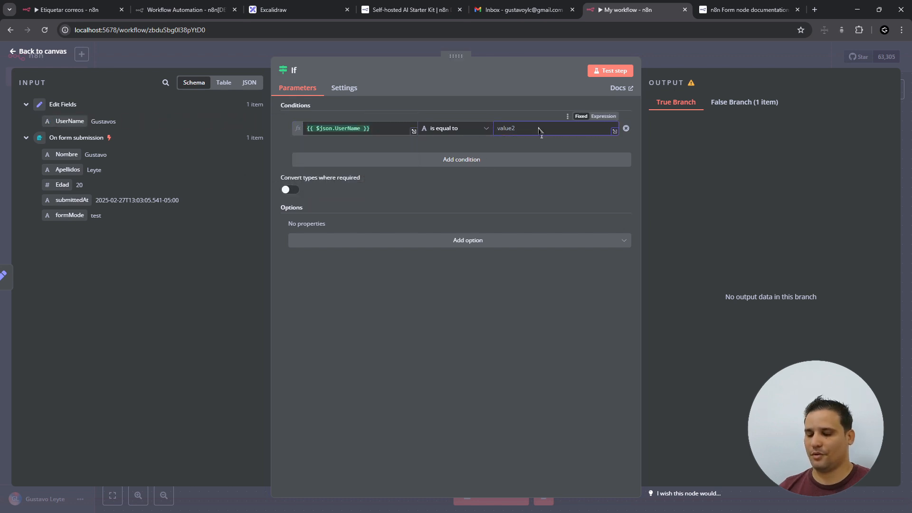
type("Gustavos")
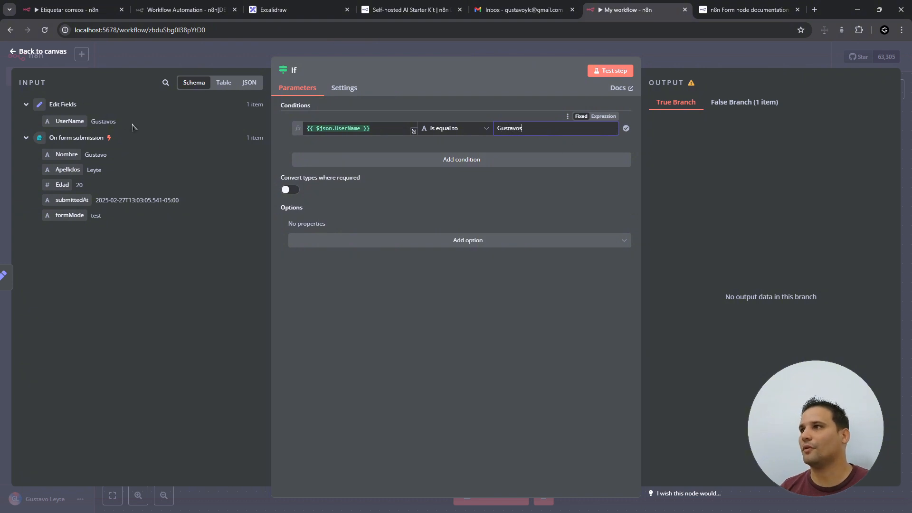
left_click(618, 71)
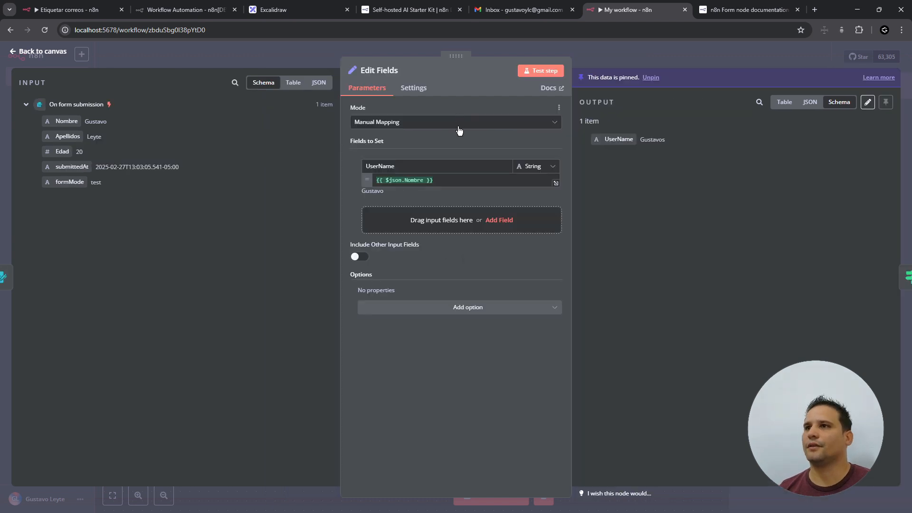
- Add an Age field to Edit Fields mapped from the Edad input
left_click(428, 221)
left_click(388, 215)
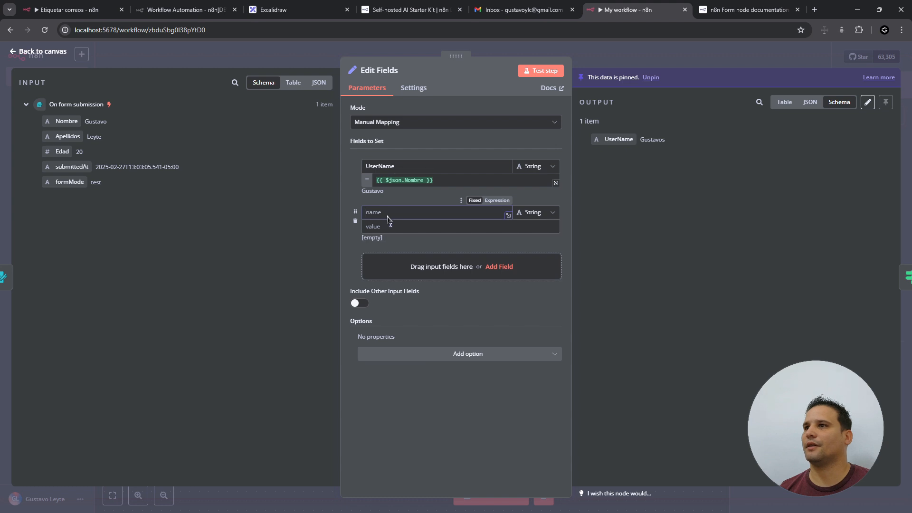
type("Age")
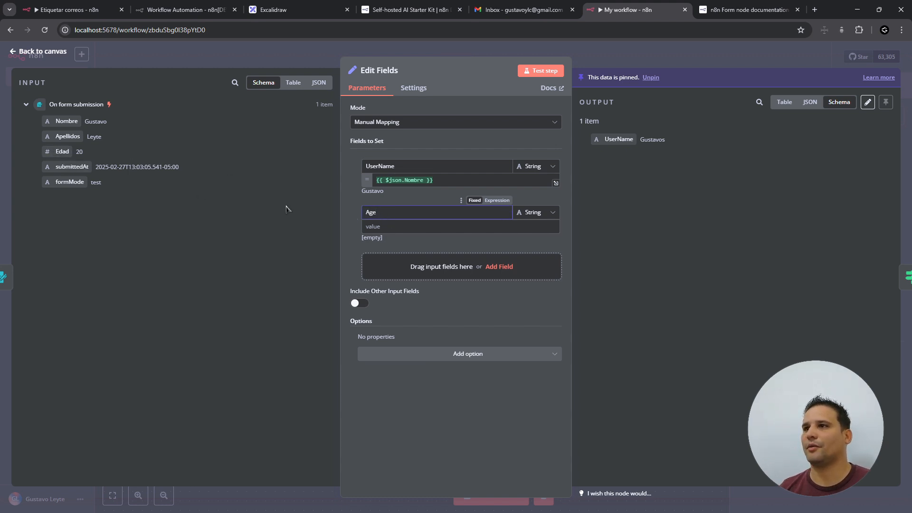
left_click(408, 227)
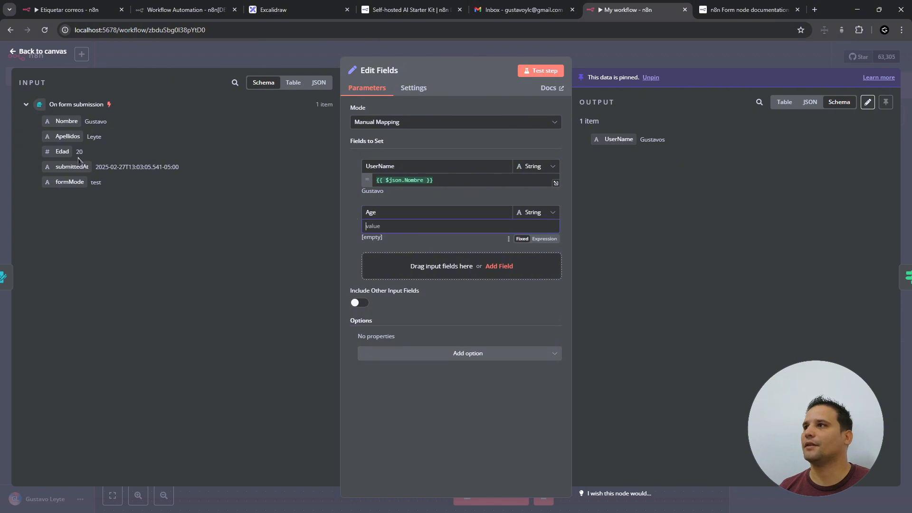
left_click_drag(61, 151, 397, 226)
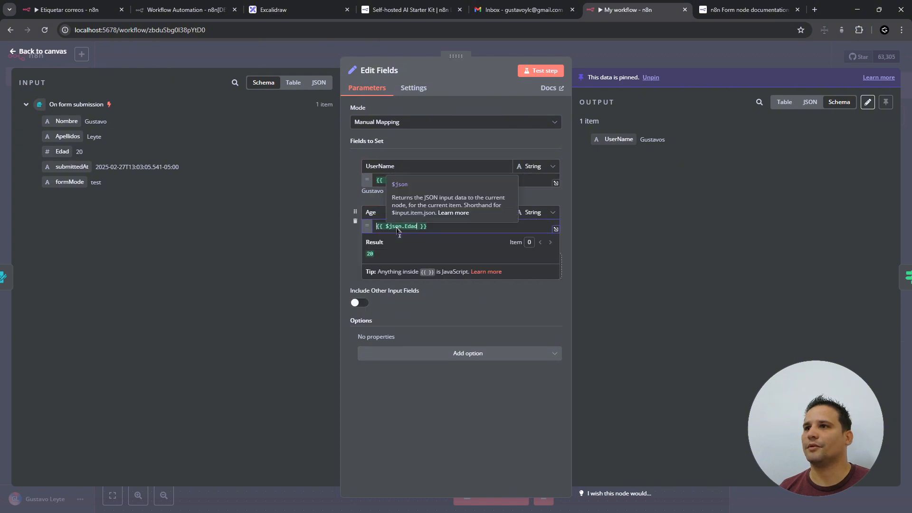
left_click(558, 310)
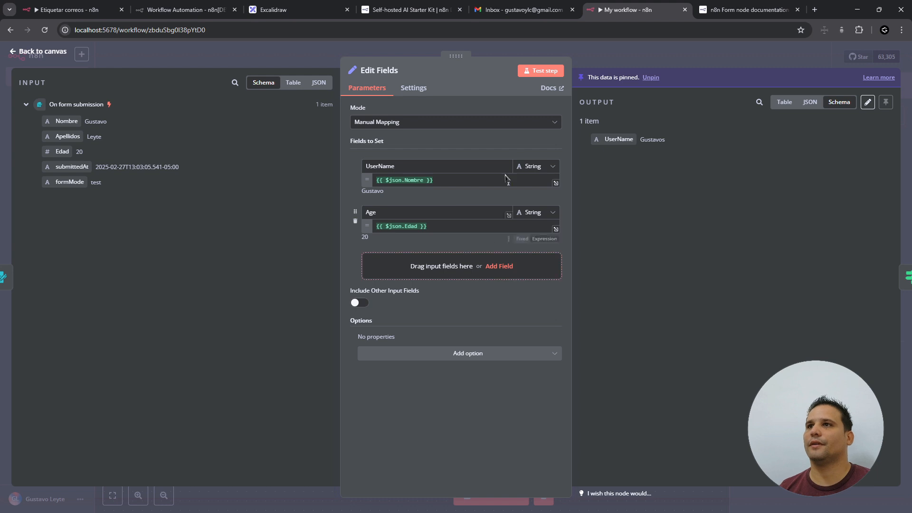
- Unpin the Edit Fields output, re-run it with Age, and test the whole workflow
left_click(545, 71)
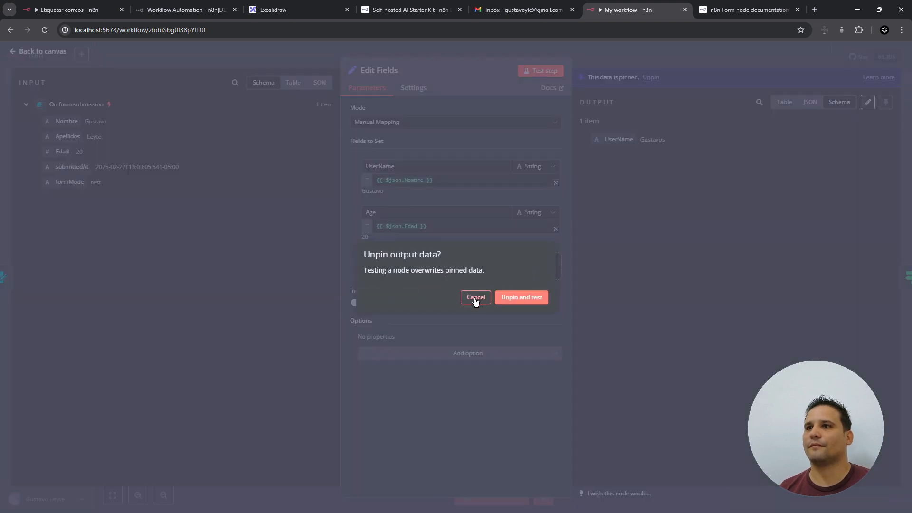
left_click(475, 297)
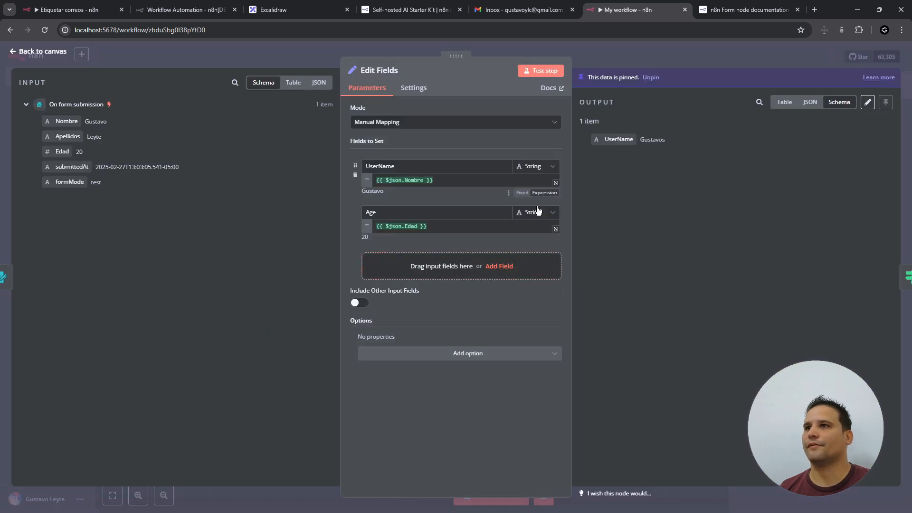
left_click(784, 102)
left_click(650, 77)
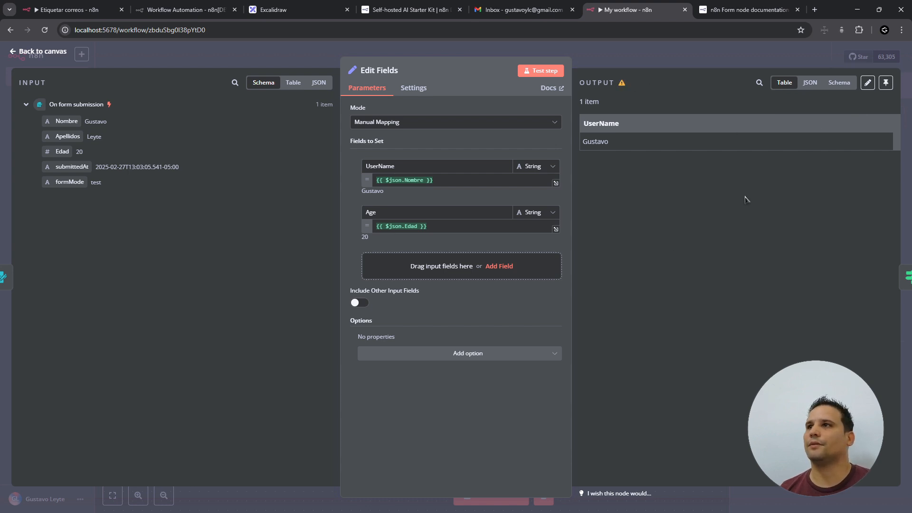
left_click(542, 73)
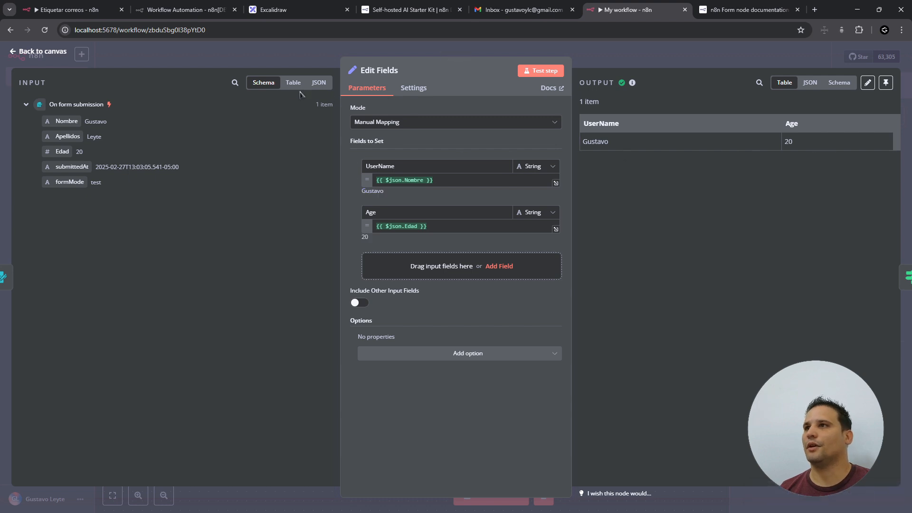
left_click(95, 51)
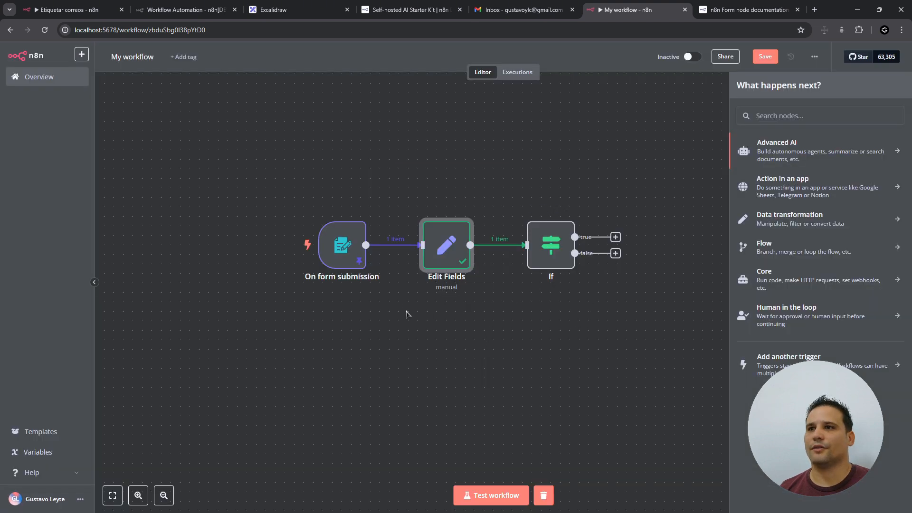
left_click(492, 495)
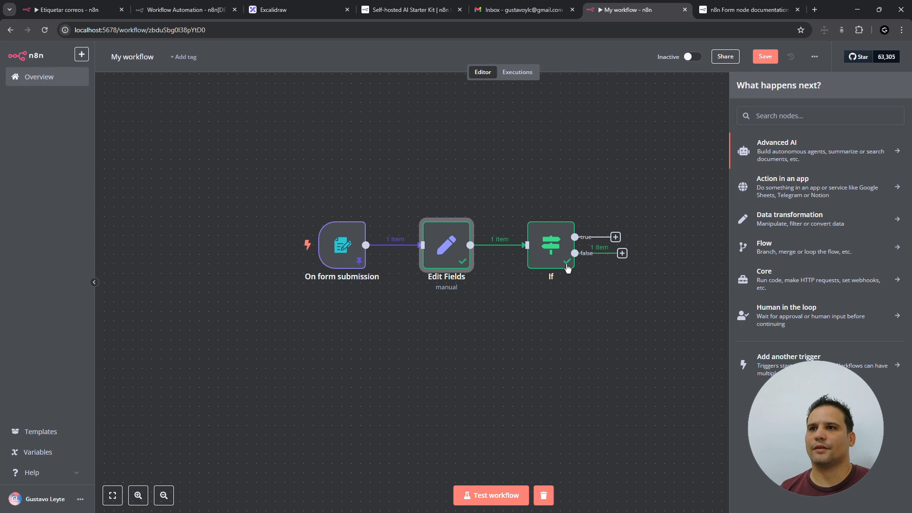
- Fix the If comparison value's spelling to match the submitted first name and return to the canvas
left_click(553, 250)
double_click(554, 250)
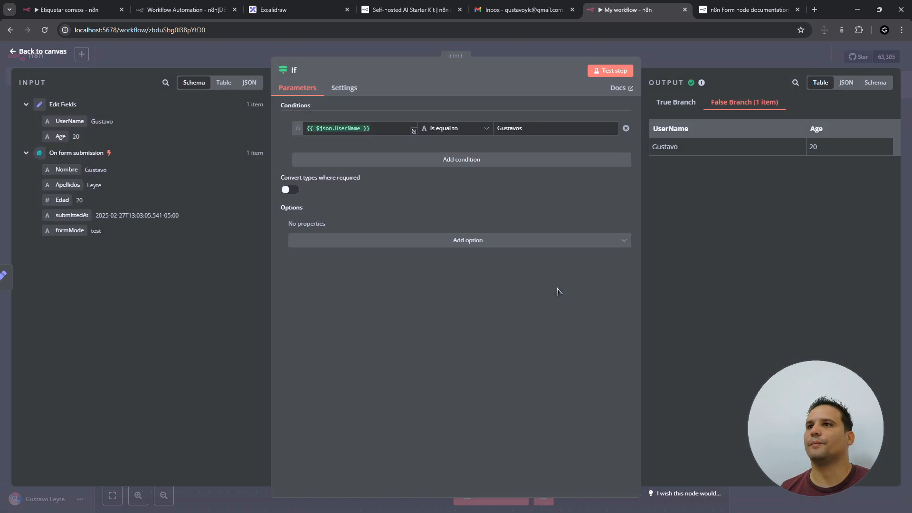
left_click(530, 132)
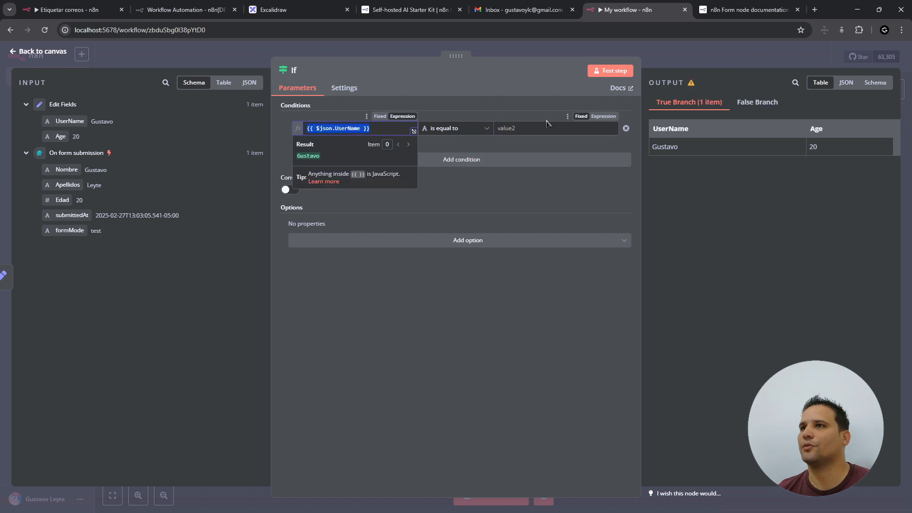
left_click(536, 129)
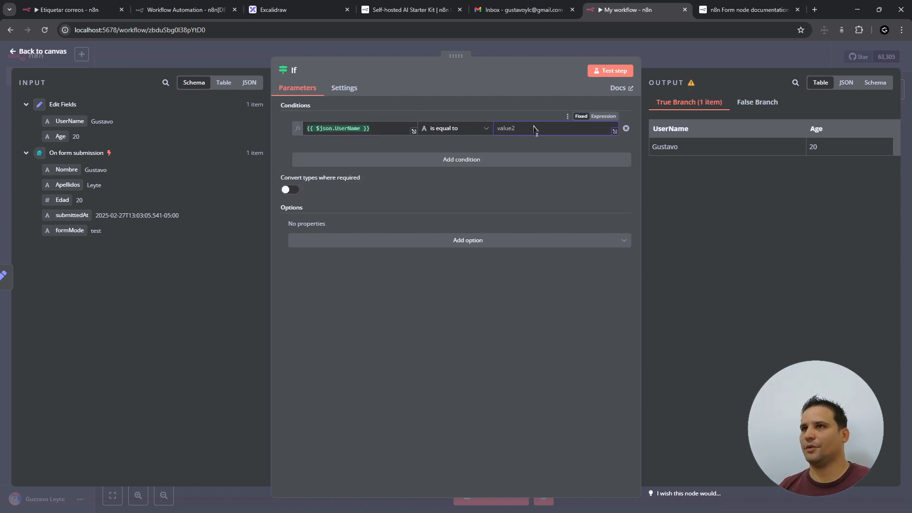
type("Gustavo")
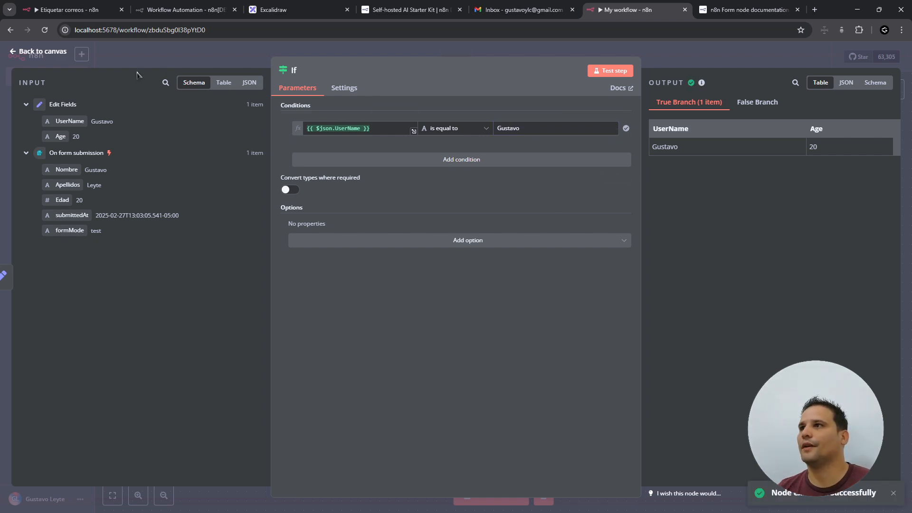
left_click(56, 53)
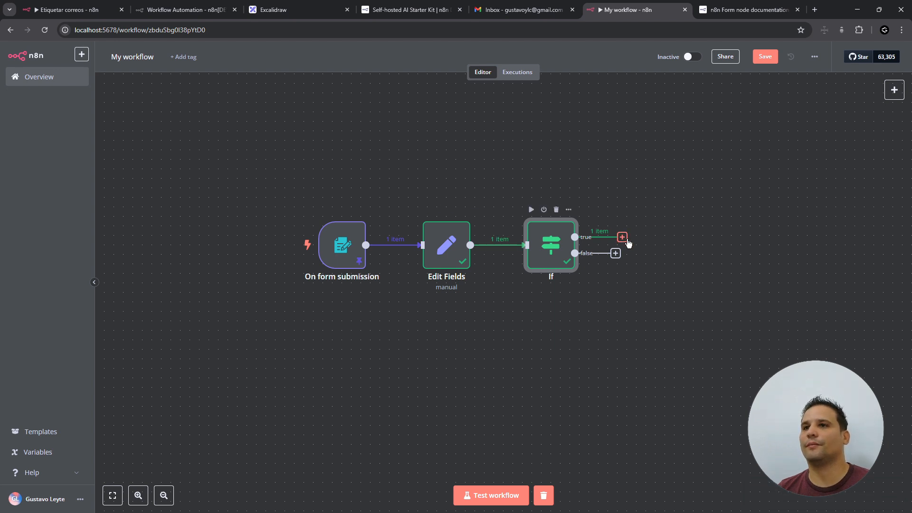
- Add a Switch node on the If true branch, finally picking it by searching 'sw'
left_click(623, 238)
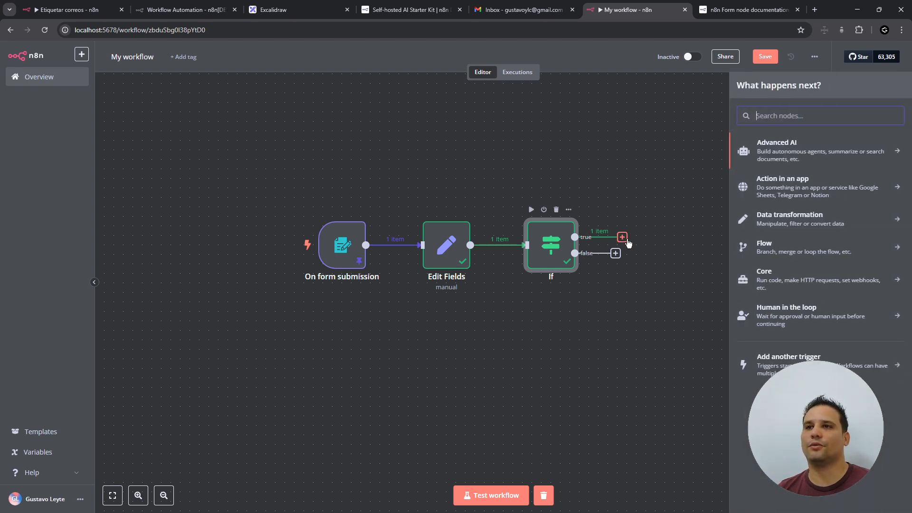
left_click(790, 249)
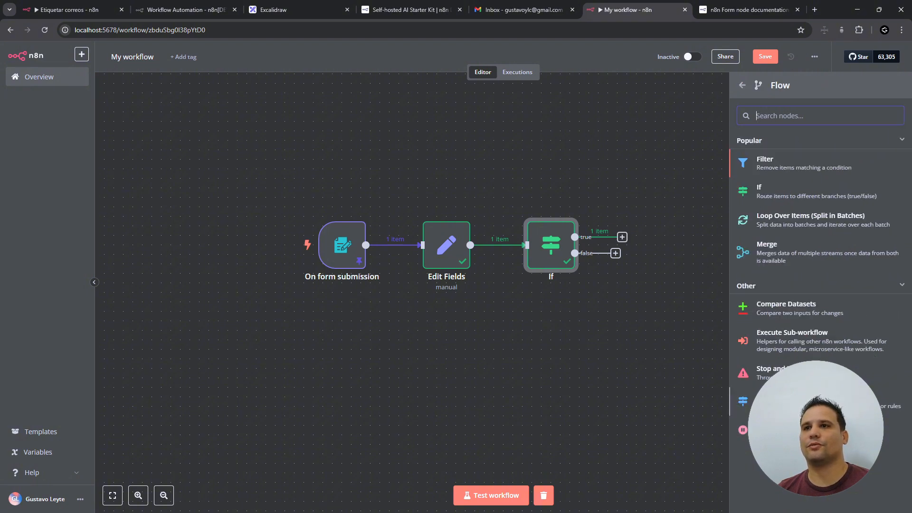
left_click(749, 406)
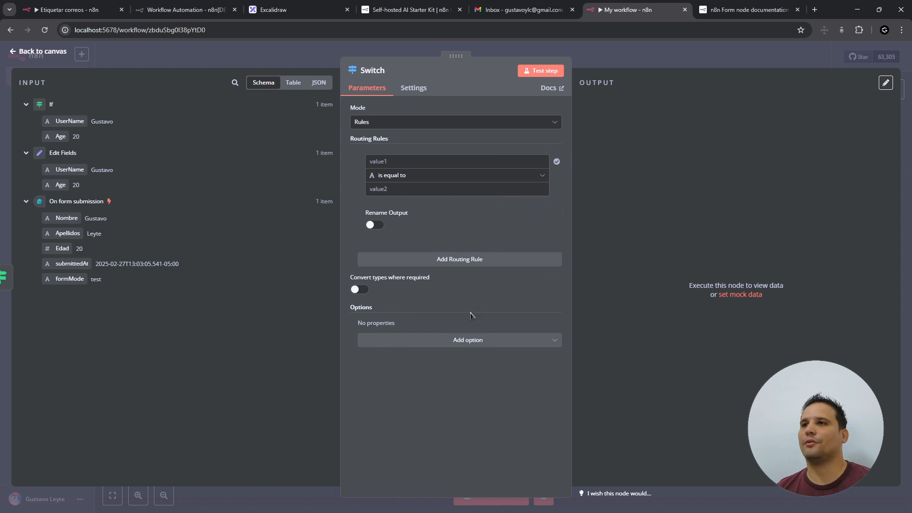
key("Escape")
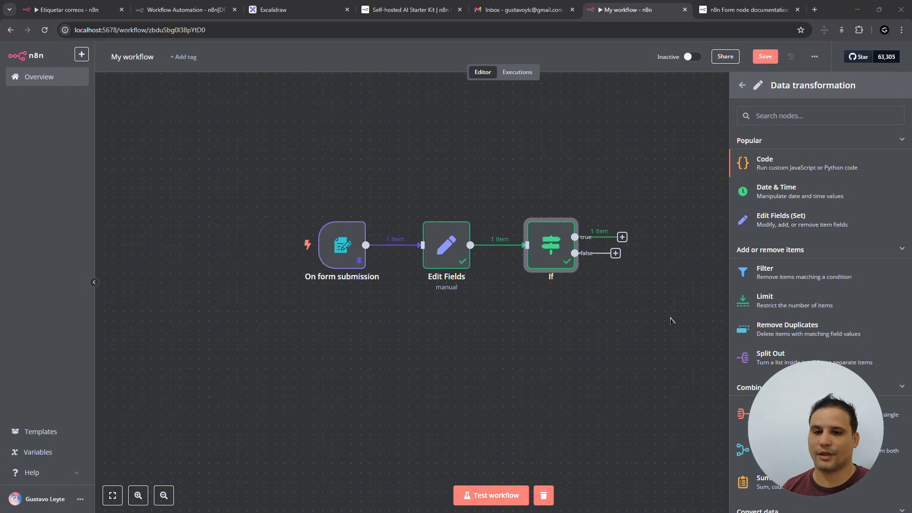
left_click(742, 85)
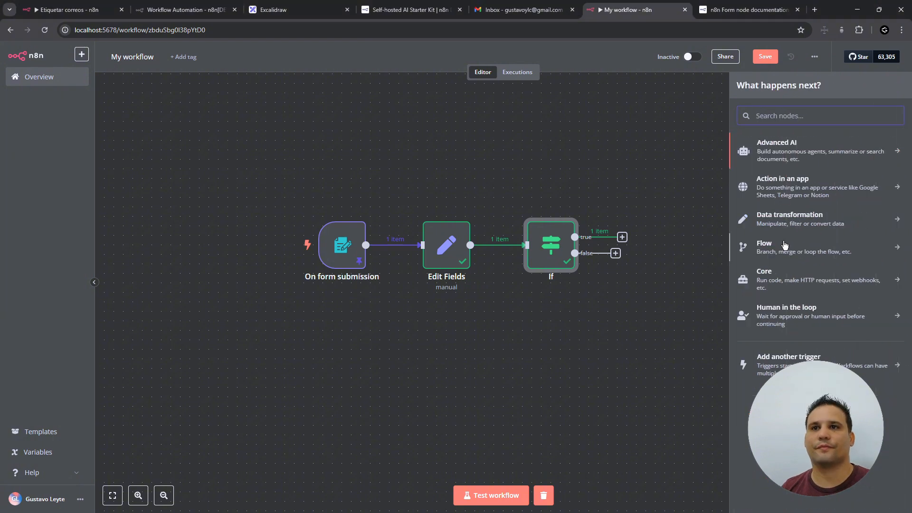
type("sw")
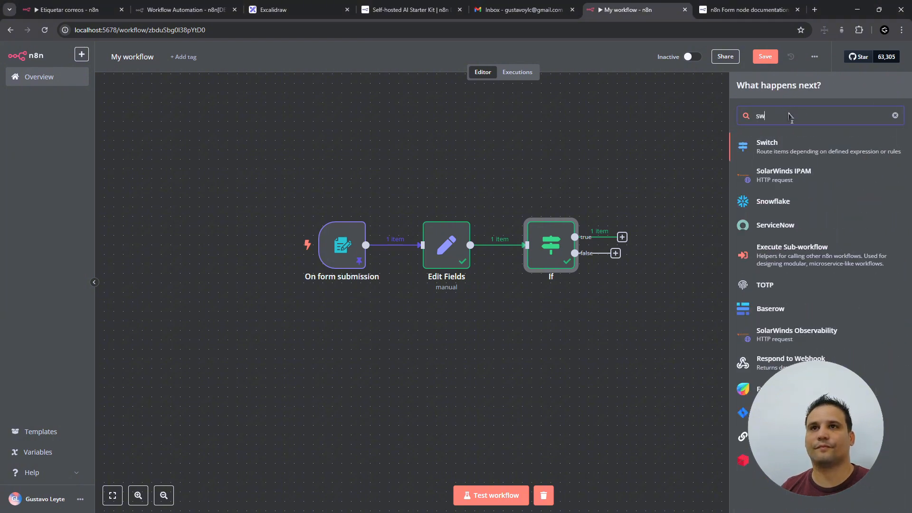
left_click(769, 146)
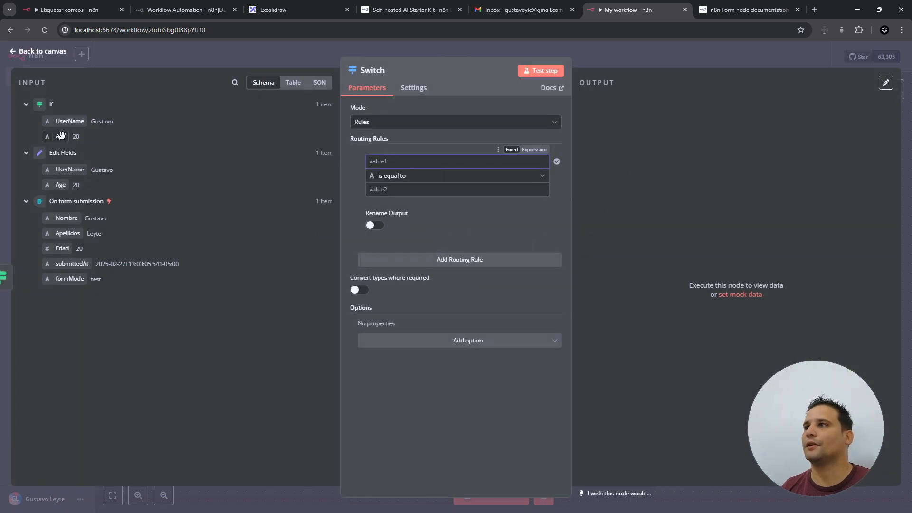
- Put the Age field into the first routing rule with comparison value 40
left_click_drag(61, 136, 380, 162)
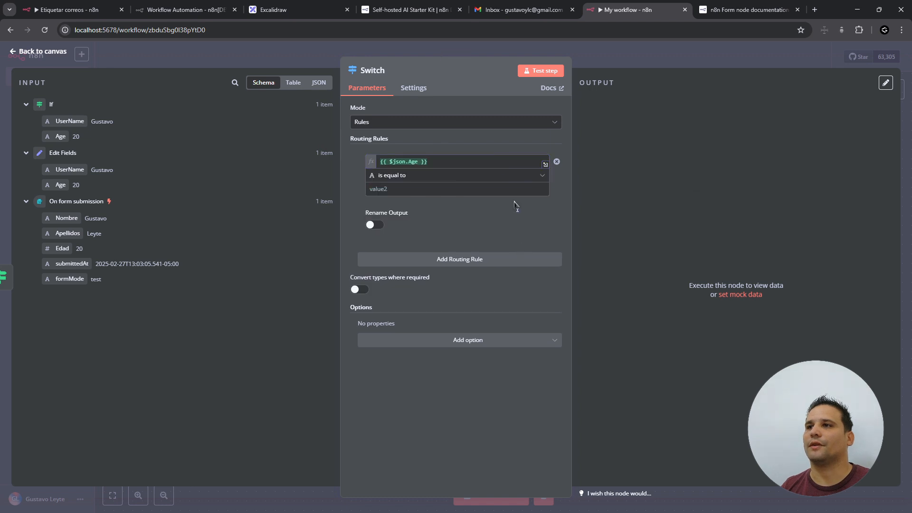
left_click(429, 189)
type("20")
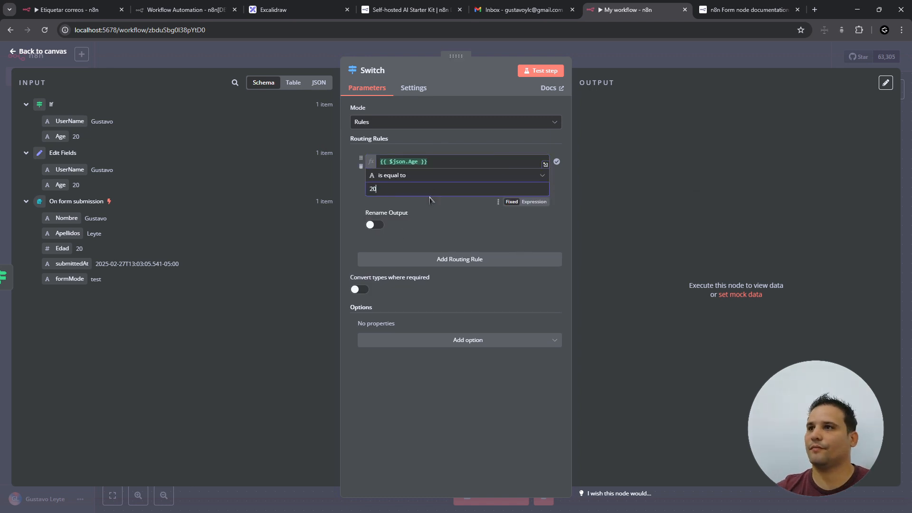
key("BackSpace")
key("BackSpace")
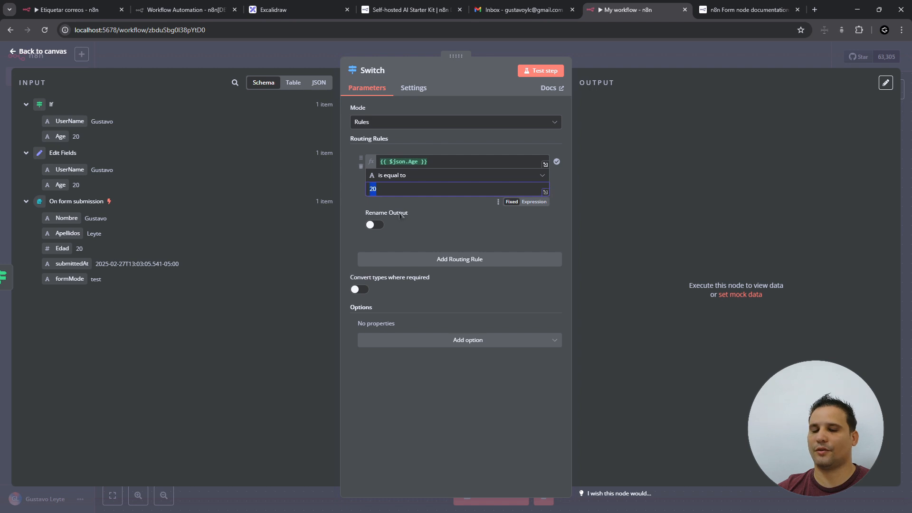
type("4")
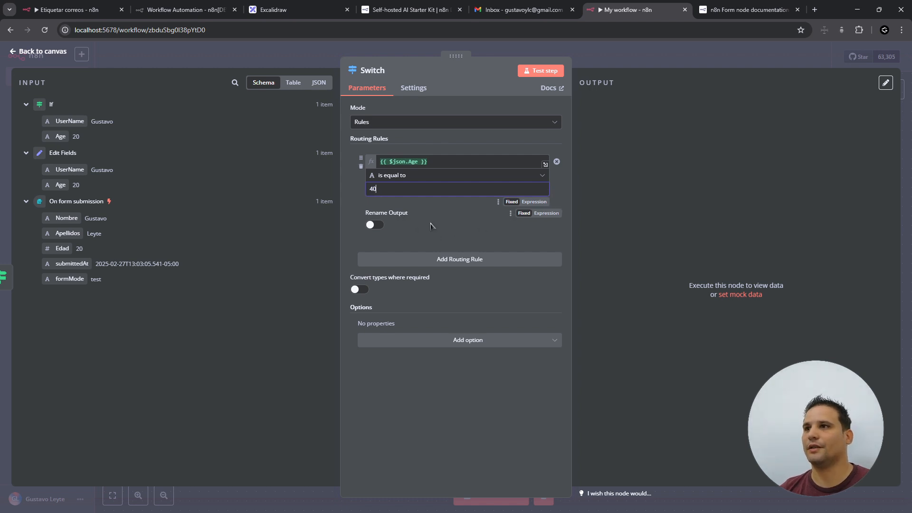
type("0")
- Add second and third routing rules comparing Age to 30 and 20
left_click(440, 261)
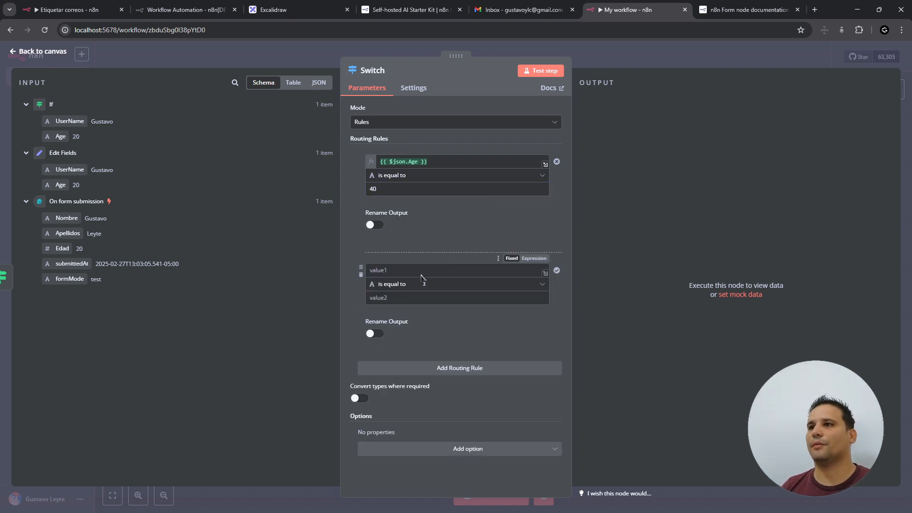
left_click_drag(58, 135, 399, 280)
left_click(386, 299)
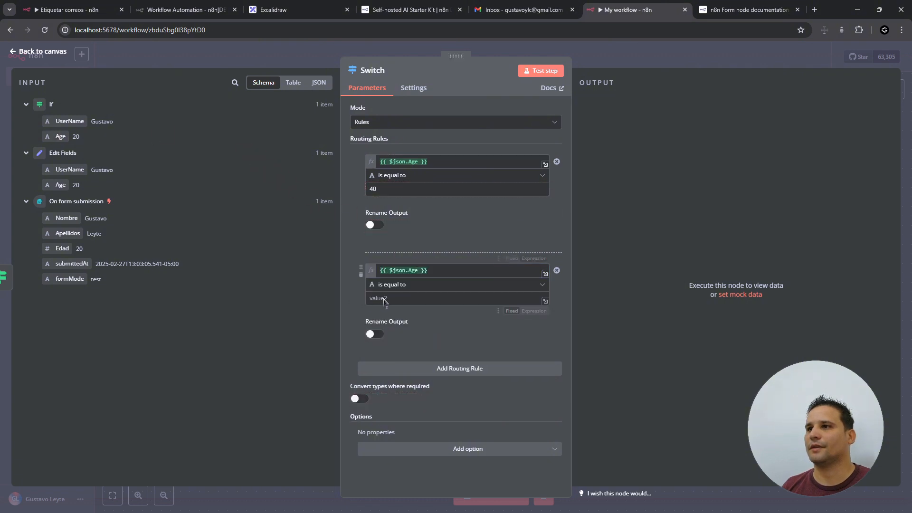
type("30")
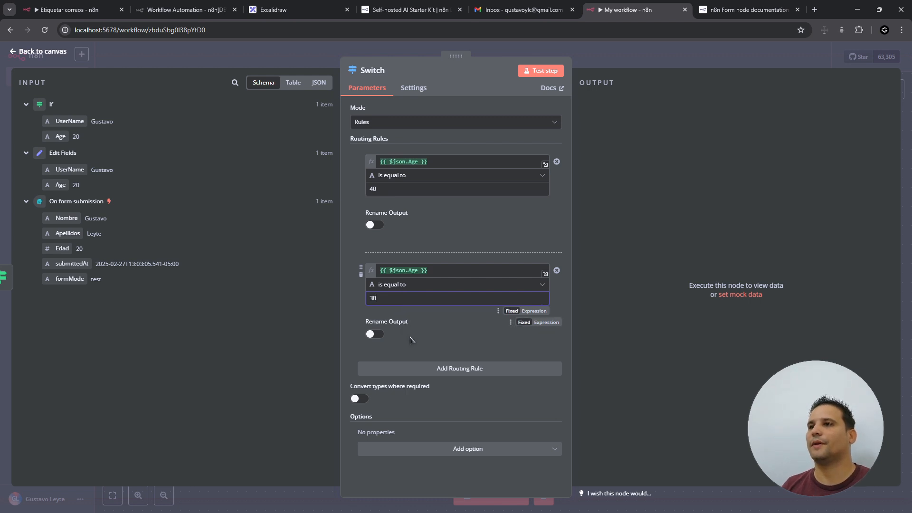
left_click(410, 369)
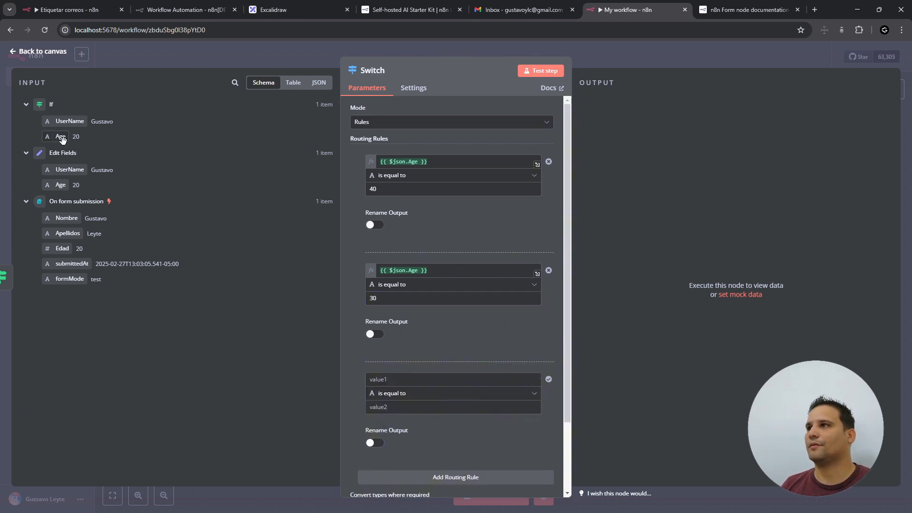
left_click_drag(74, 144, 387, 379)
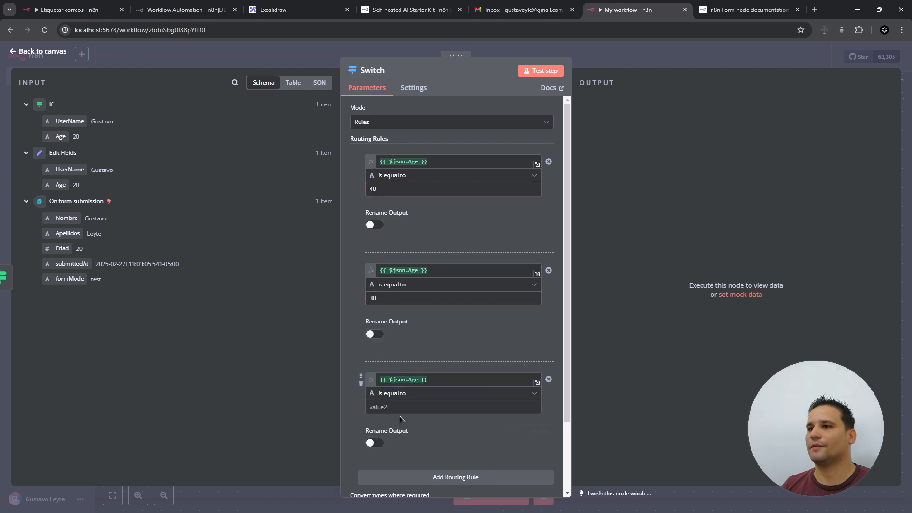
left_click(385, 408)
type("20")
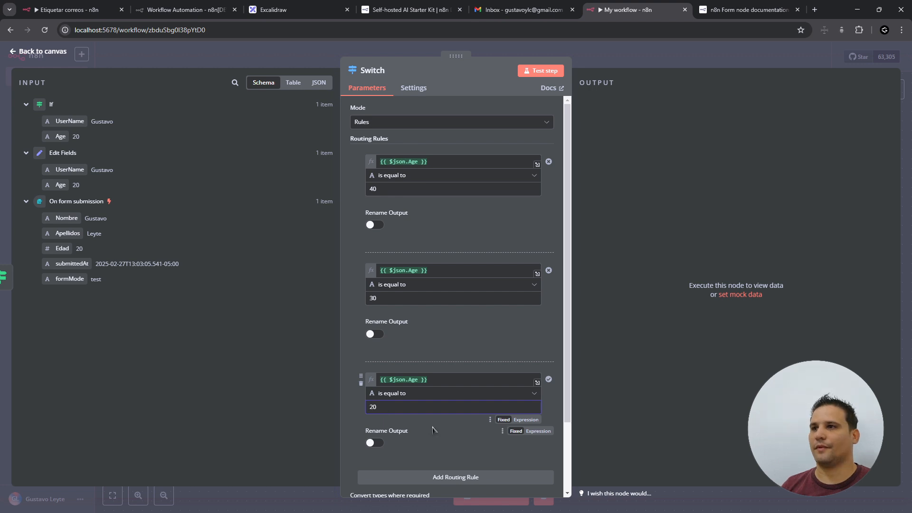
- Set the first rule's operator to Number › is greater than 40
left_click(421, 190)
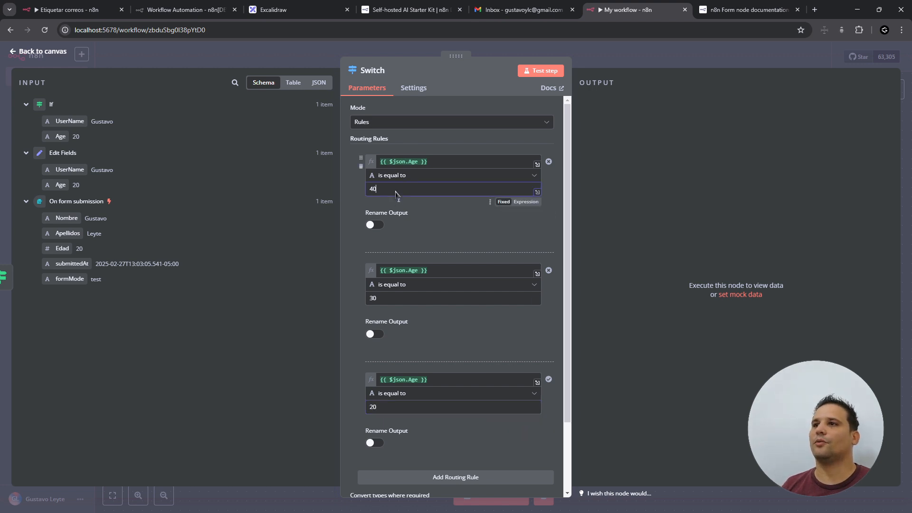
left_click(425, 176)
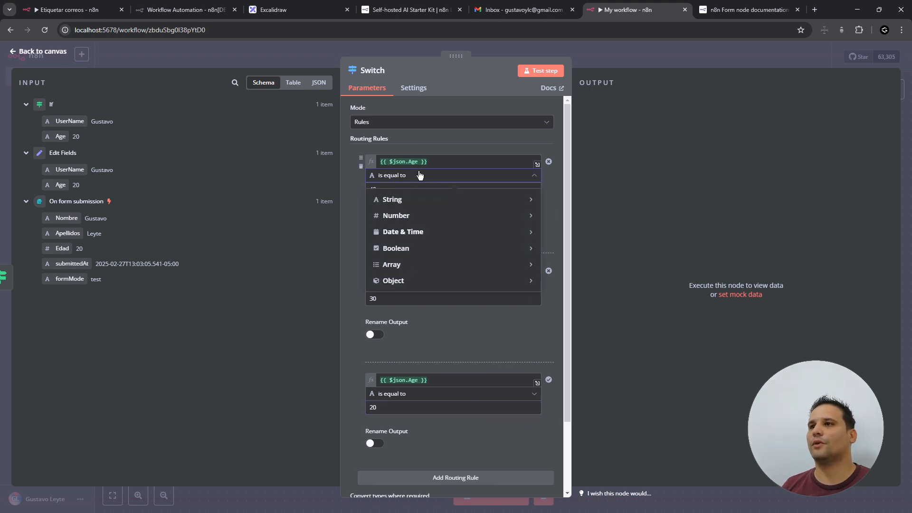
mouse_move(428, 218)
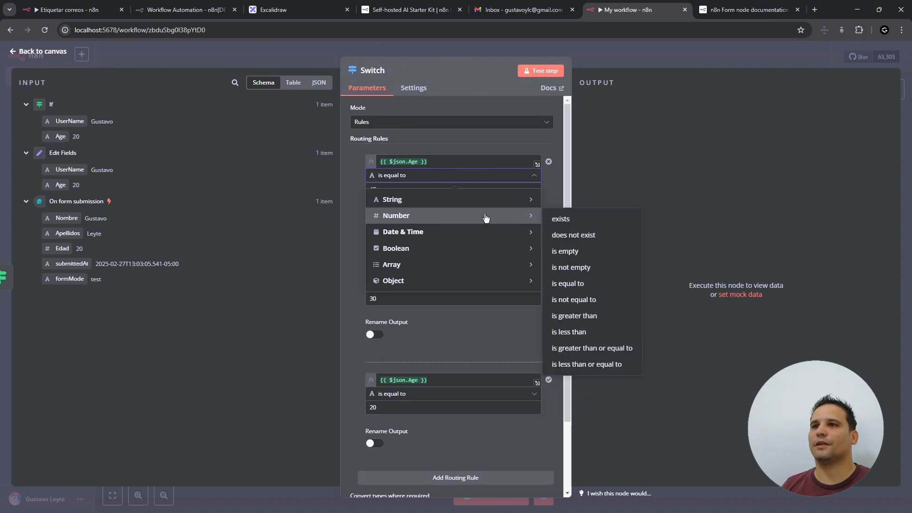
left_click(622, 316)
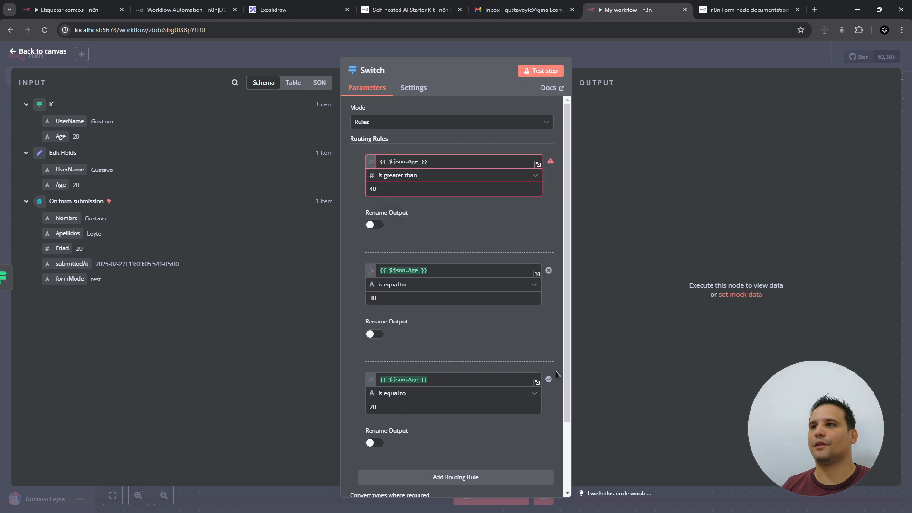
left_click(458, 163)
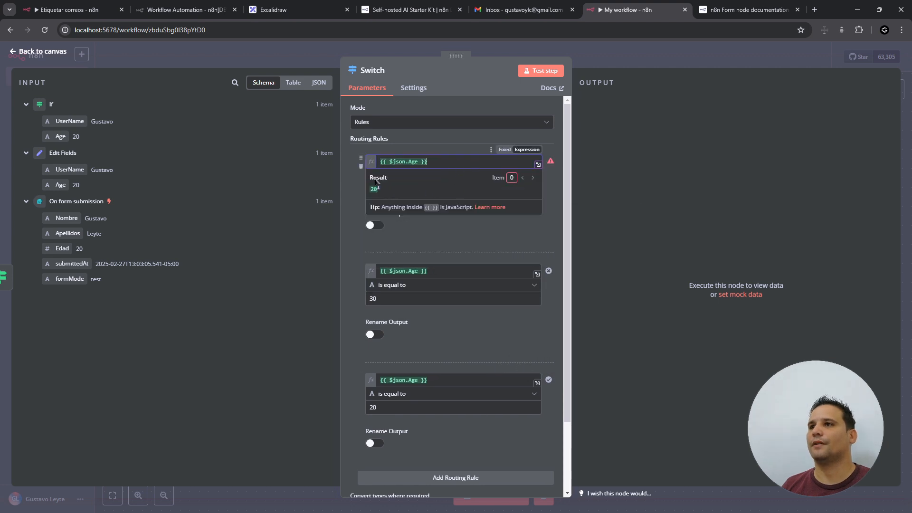
left_click(348, 174)
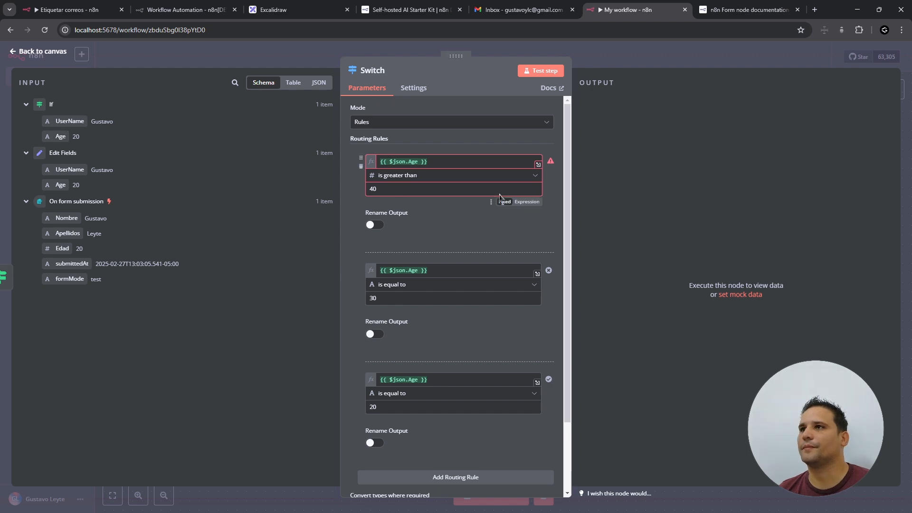
- Change the Edit Fields Age field type from String to Number and save the workflow
left_click(43, 51)
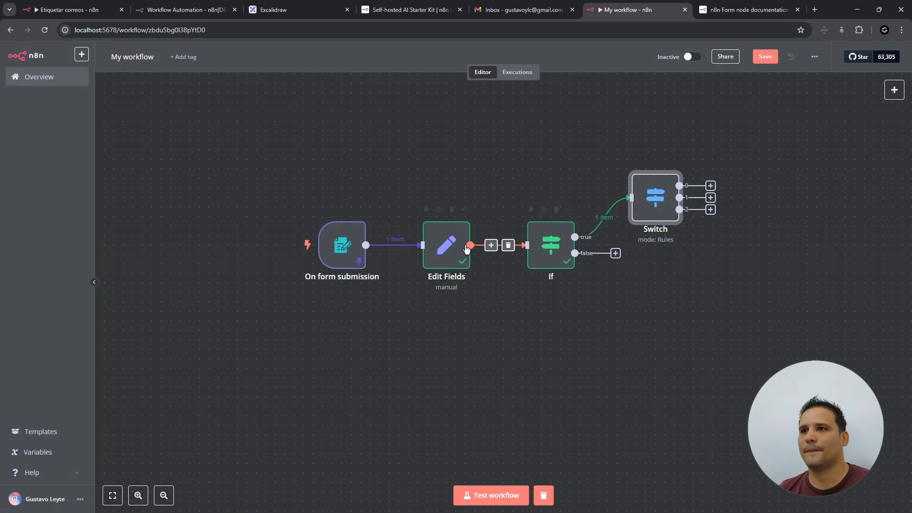
double_click(453, 247)
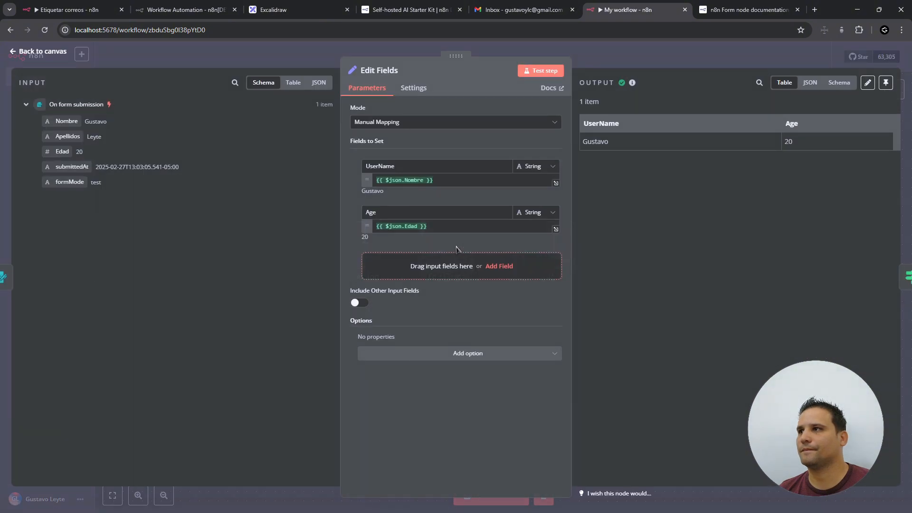
left_click(553, 213)
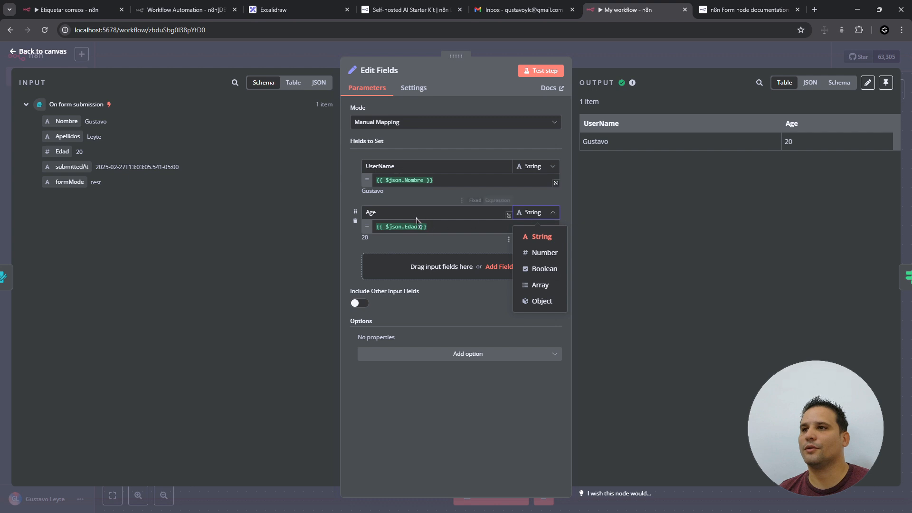
left_click(543, 252)
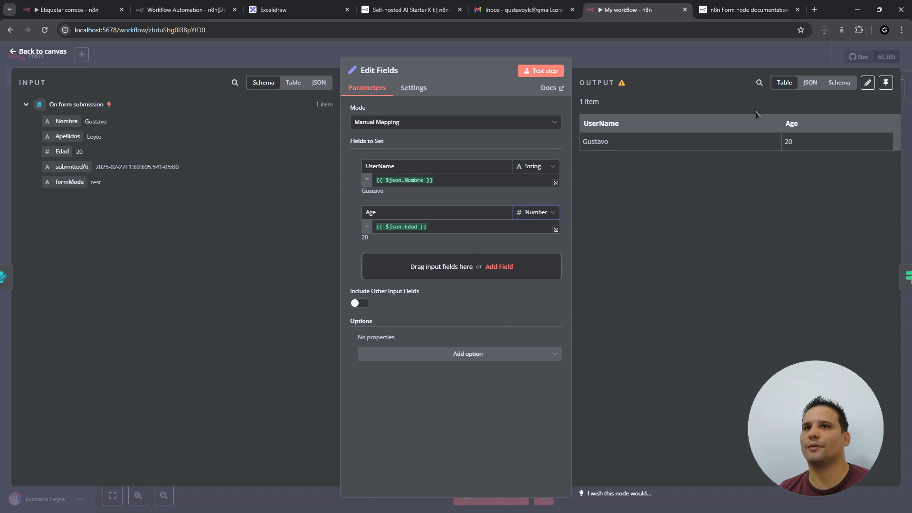
left_click(60, 52)
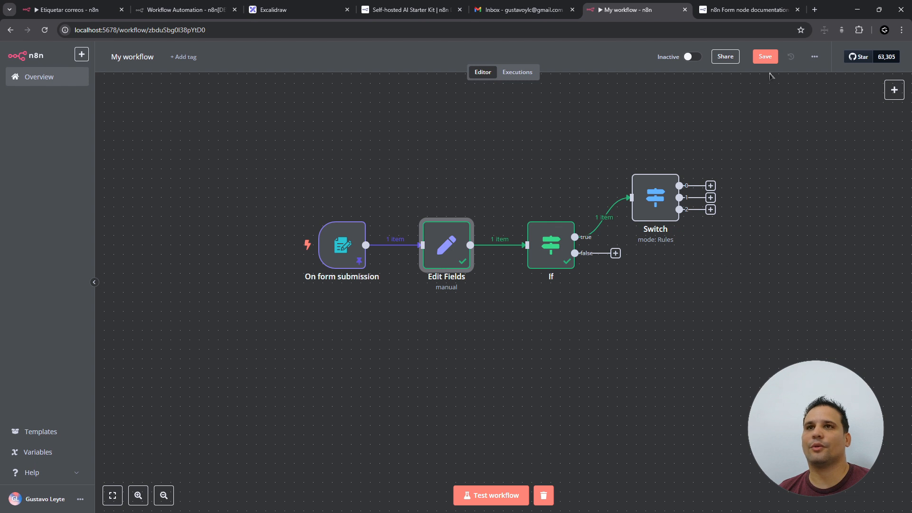
left_click(769, 60)
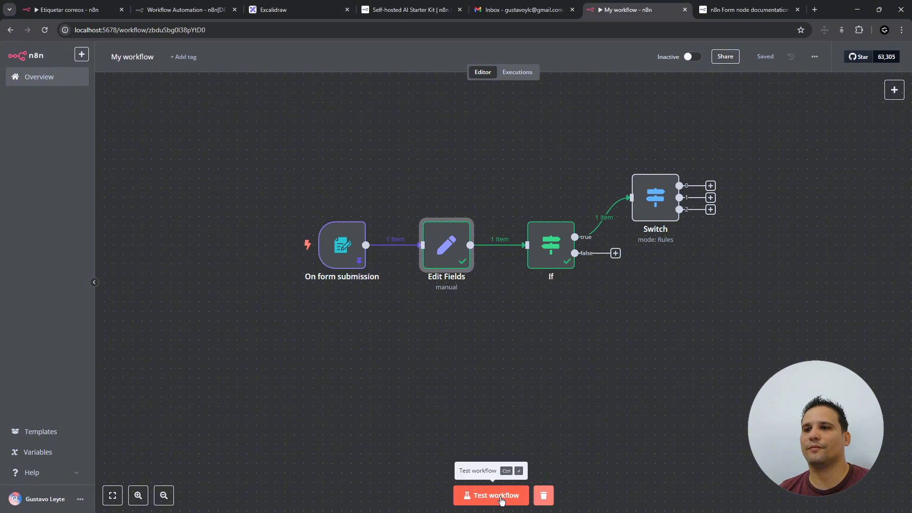
- Check the Edit Fields node, then run the whole workflow as a test
double_click(438, 260)
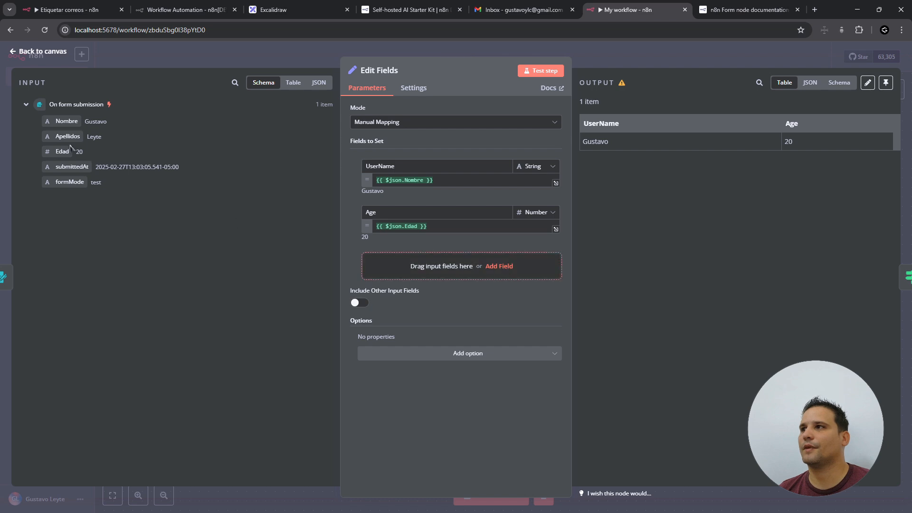
left_click(27, 53)
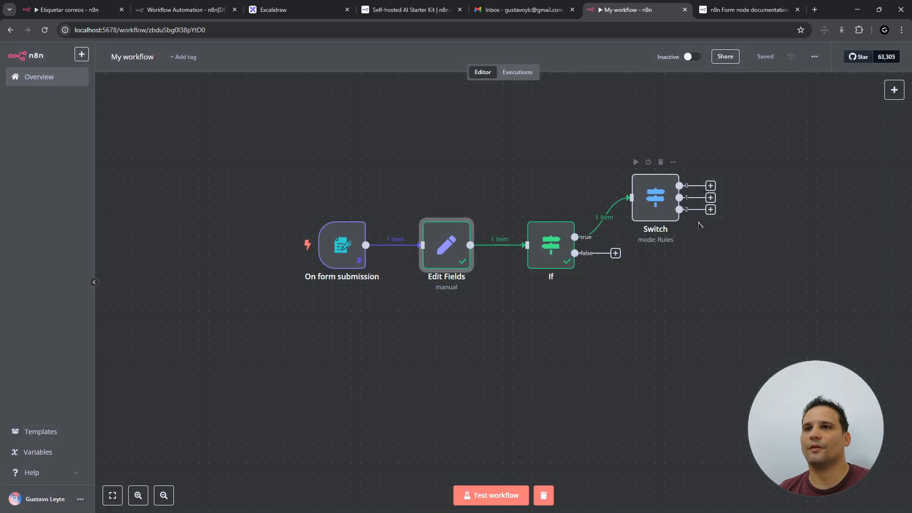
left_click(480, 494)
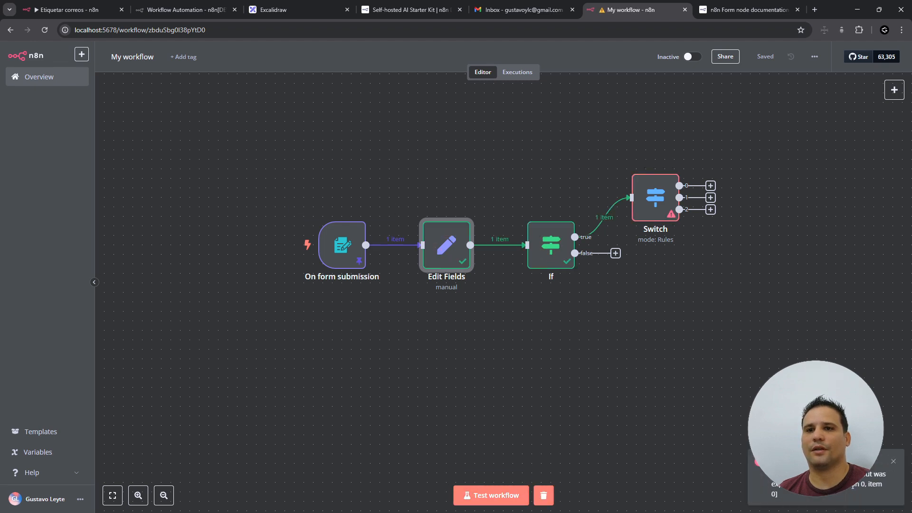
- Inspect the failing Switch node and the third rule's comparison operator choices
double_click(658, 212)
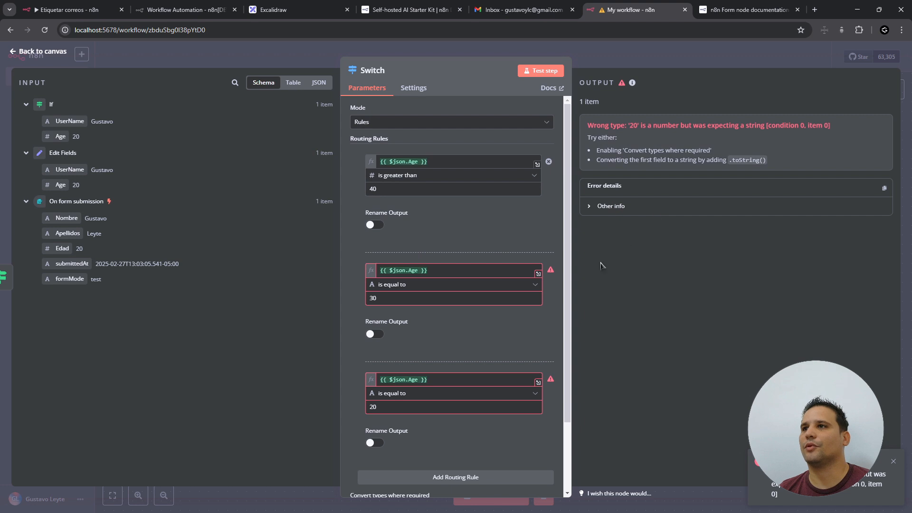
scroll(415, 290, "down", 2)
left_click(413, 308)
mouse_move(408, 352)
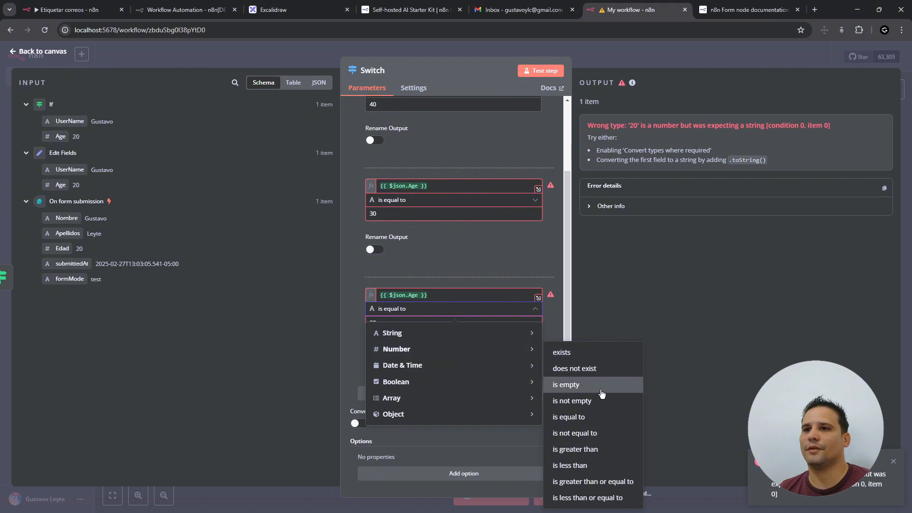
- Set the third and second rules' operators to Number › is equal to
left_click(601, 417)
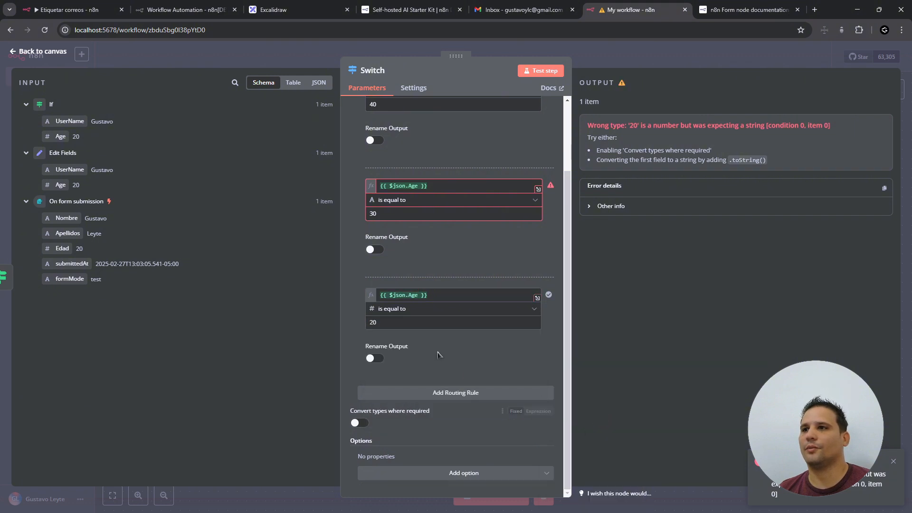
left_click(375, 200)
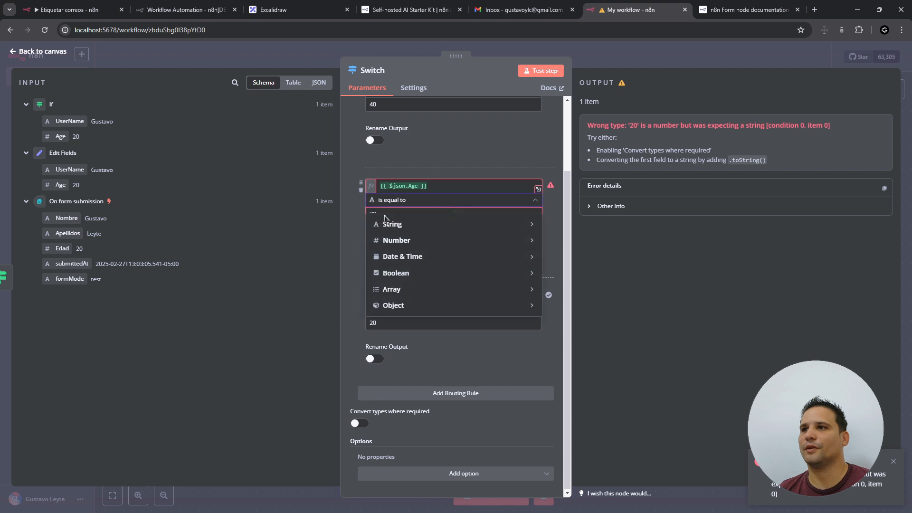
mouse_move(417, 247)
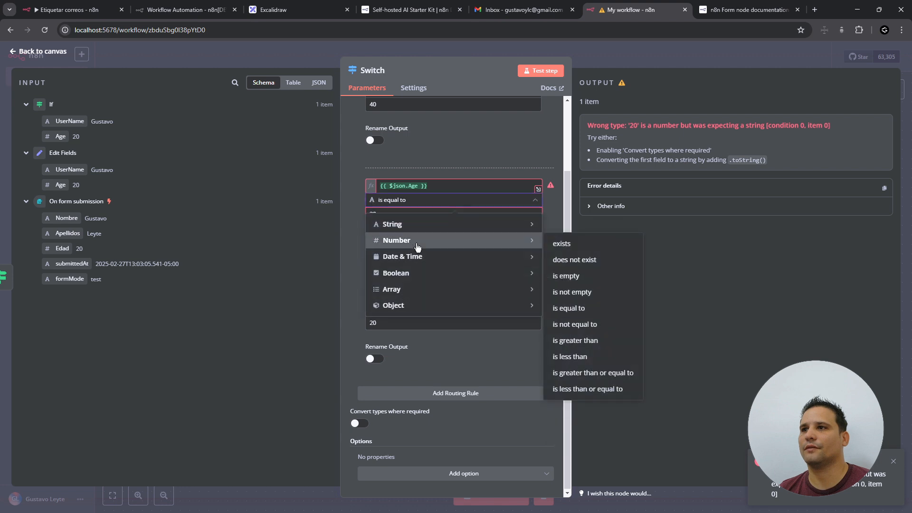
left_click(595, 308)
scroll(528, 287, "up", 2)
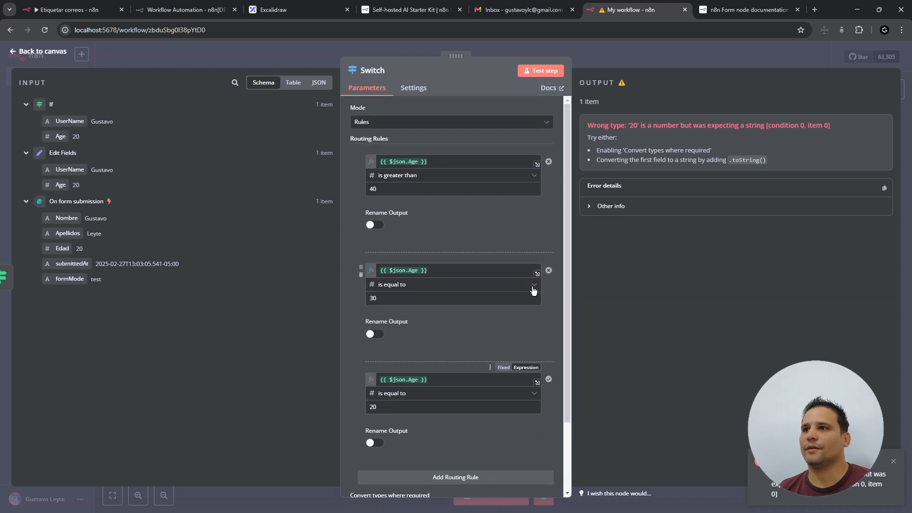
- Rerun the workflow test and check the Switch node's outputs
left_click(52, 55)
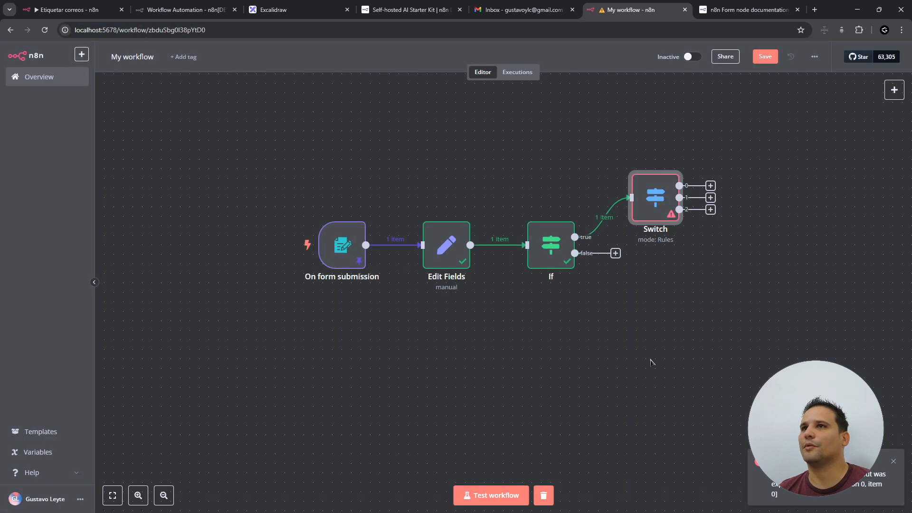
left_click(488, 495)
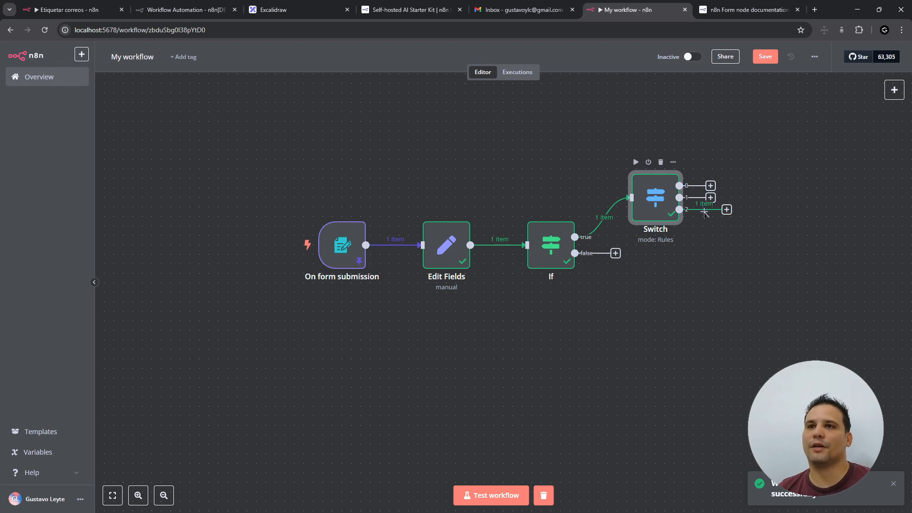
double_click(656, 208)
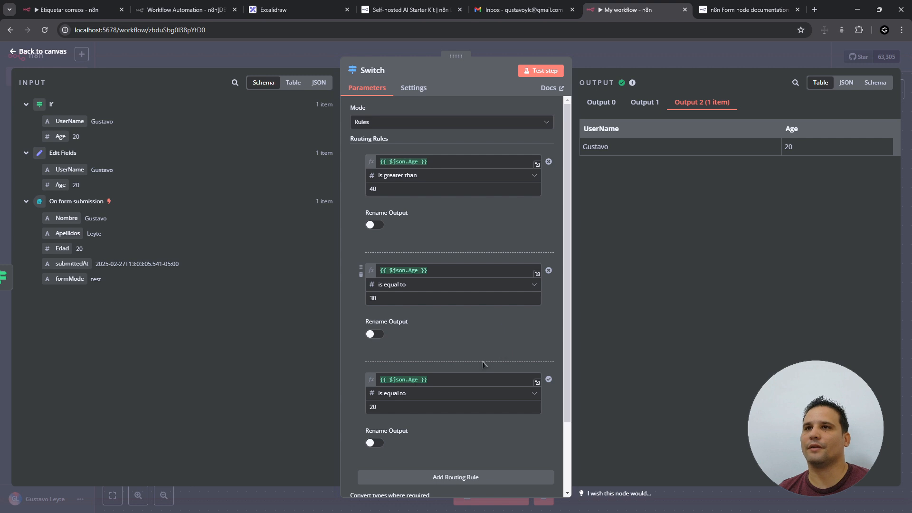
- Enable Rename Output on the first two rules, naming the second output 'Igual a 30'
left_click(375, 225)
left_click(402, 258)
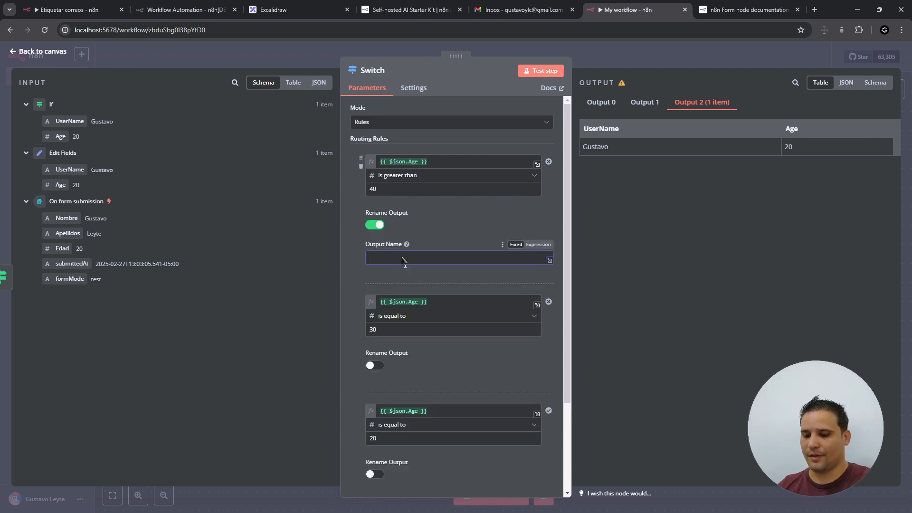
type("Igual")
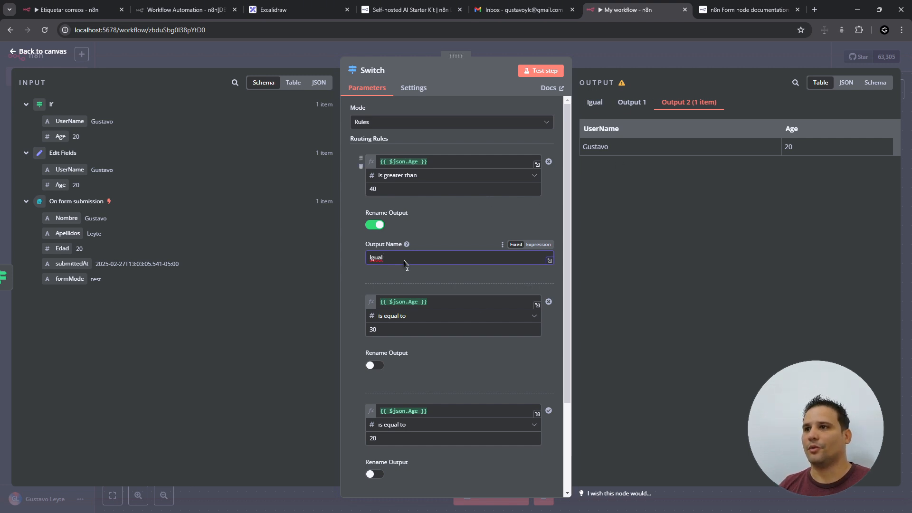
type(" a 5")
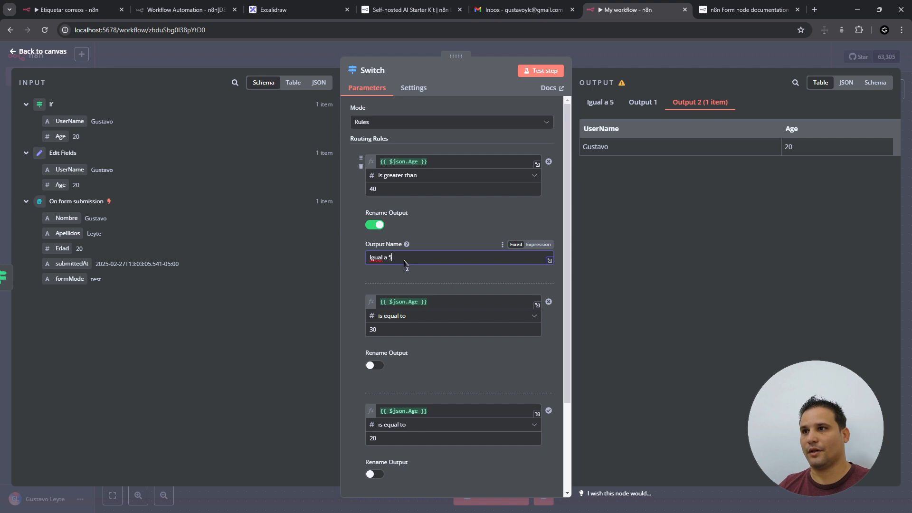
key("BackSpace")
left_click(409, 403)
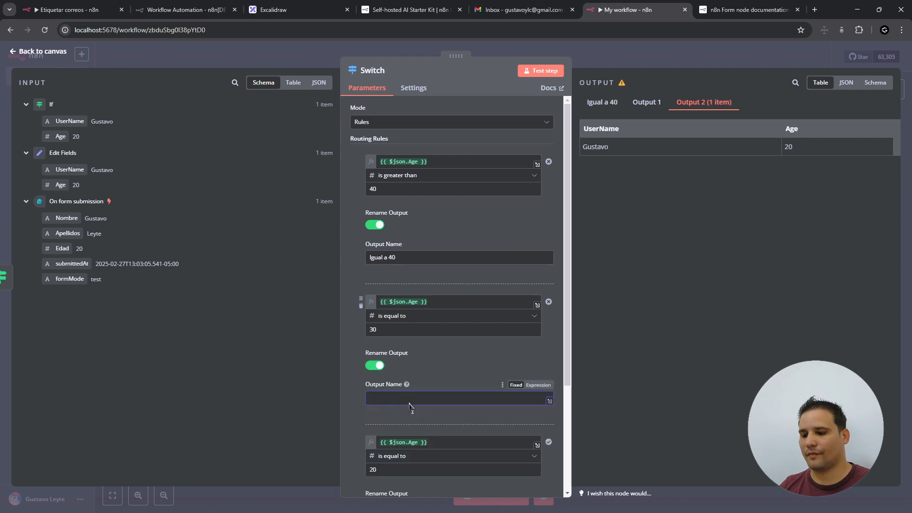
type("I")
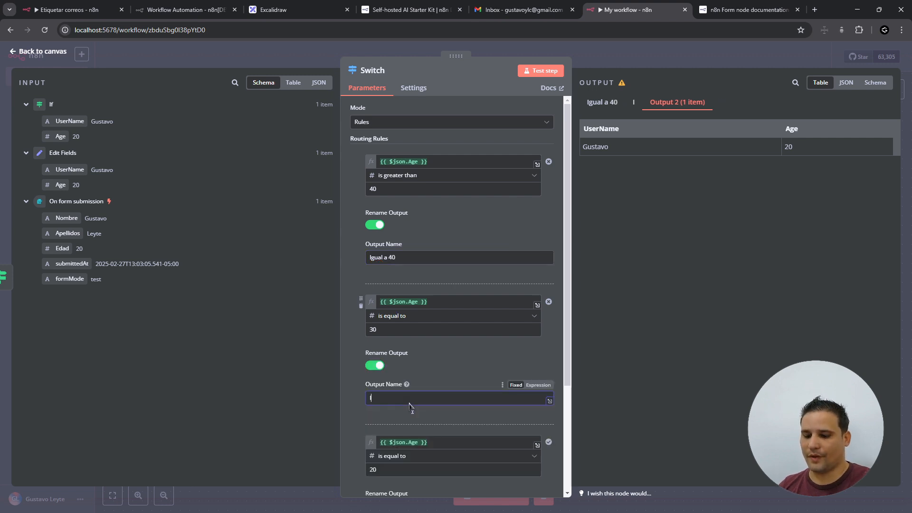
type("gual a")
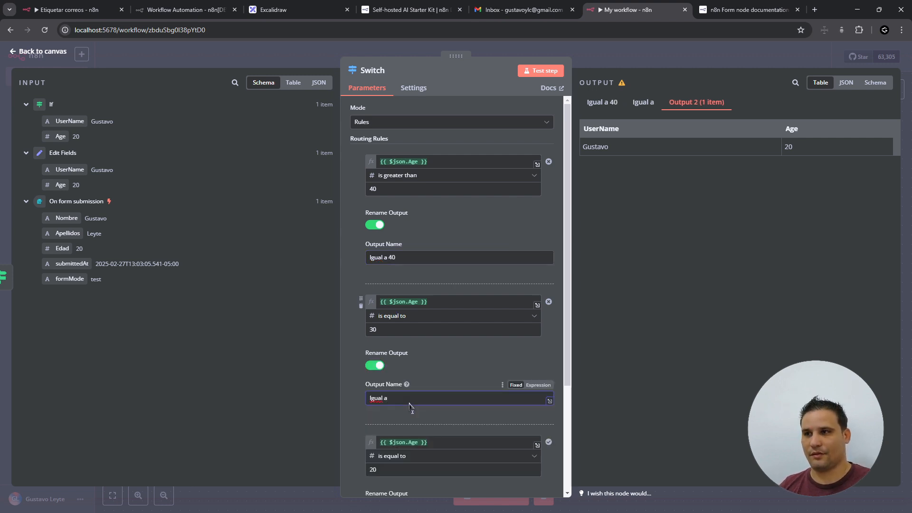
type(" 30")
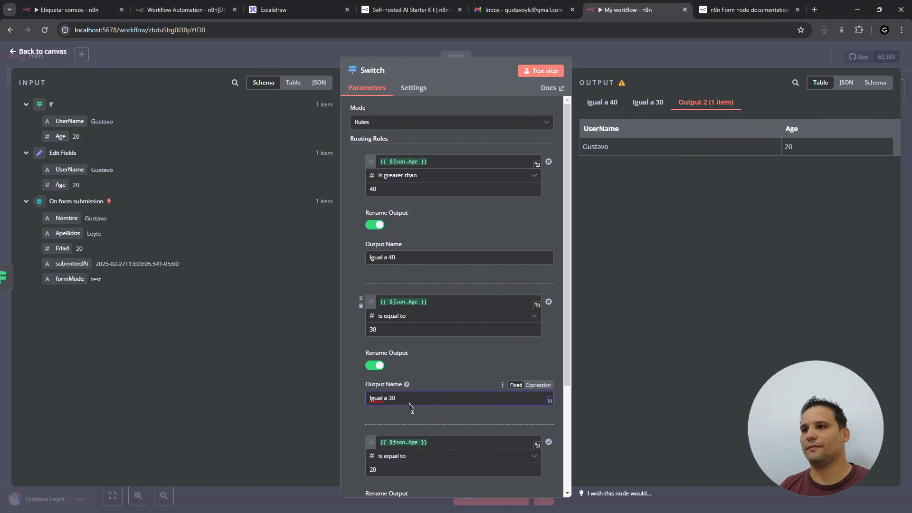
- Rename the first output to 'Mayor a 40' and enable renaming for the third rule ('Igual a 20')
scroll(409, 405, "down", 1)
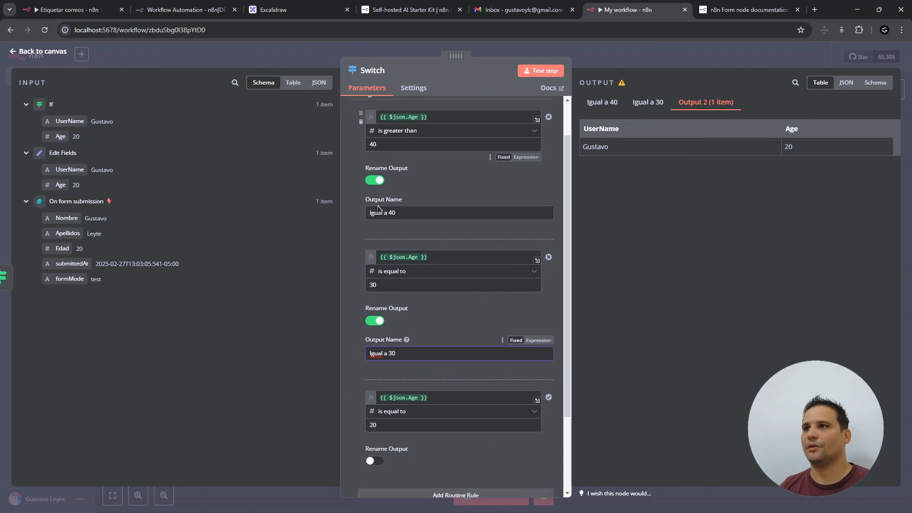
scroll(379, 209, "up", 1)
double_click(377, 238)
type("Ma")
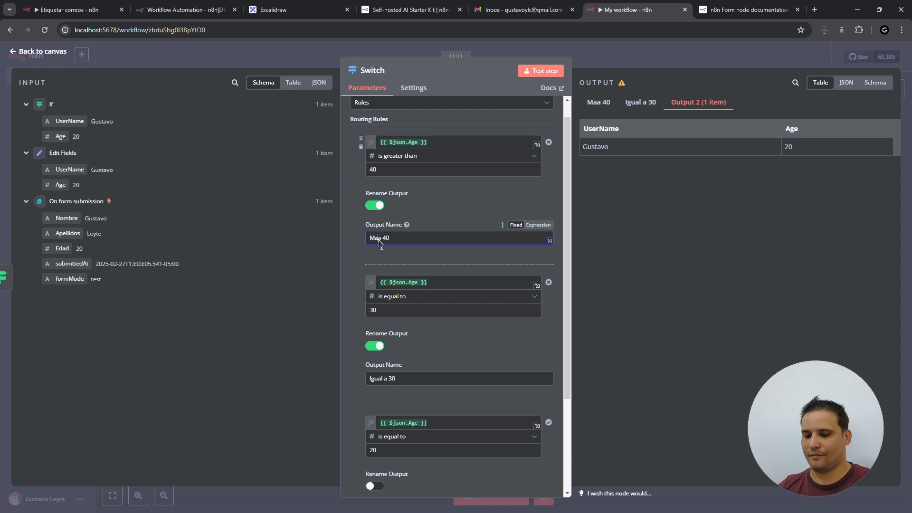
type("yor")
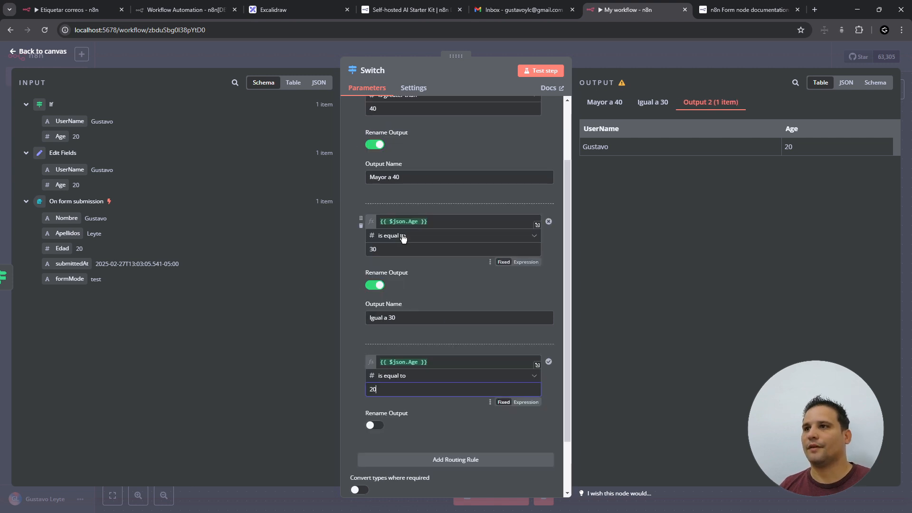
left_click_drag(411, 317, 311, 319)
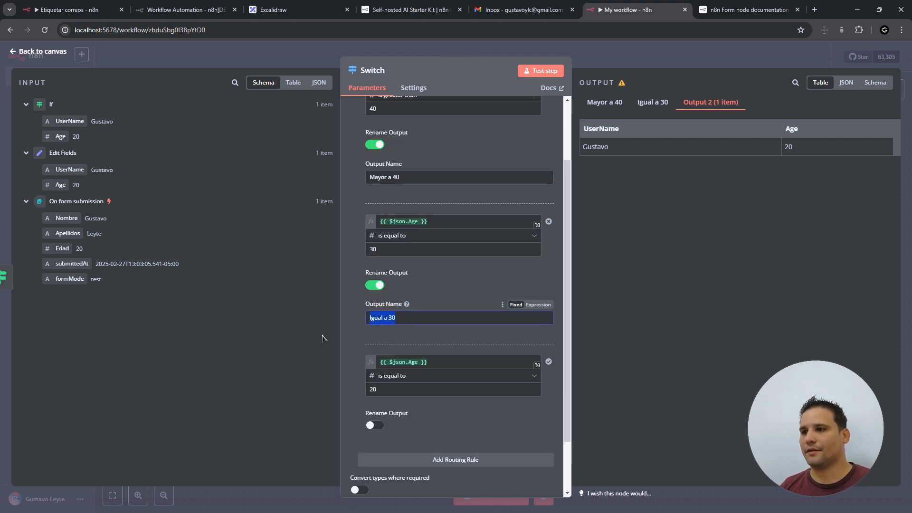
left_click(375, 425)
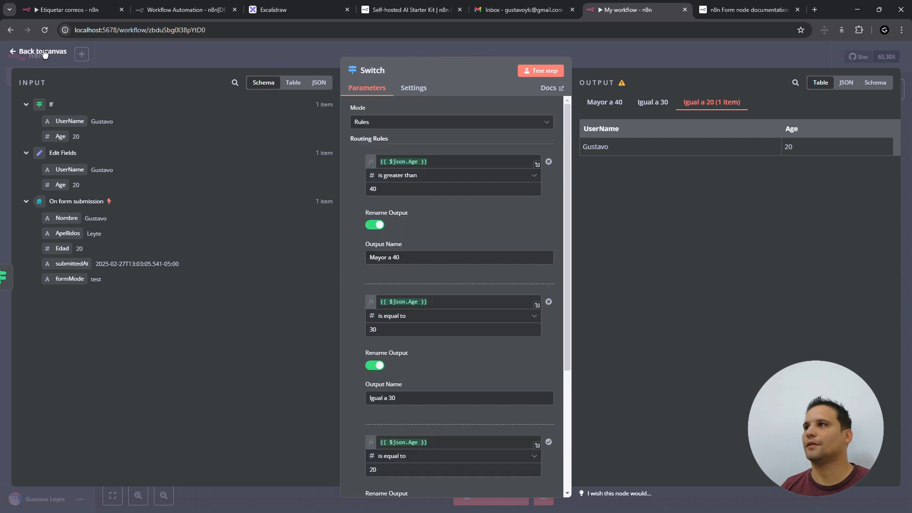
left_click(45, 52)
- Rerun the workflow test and review the Edit Fields node
left_click(498, 493)
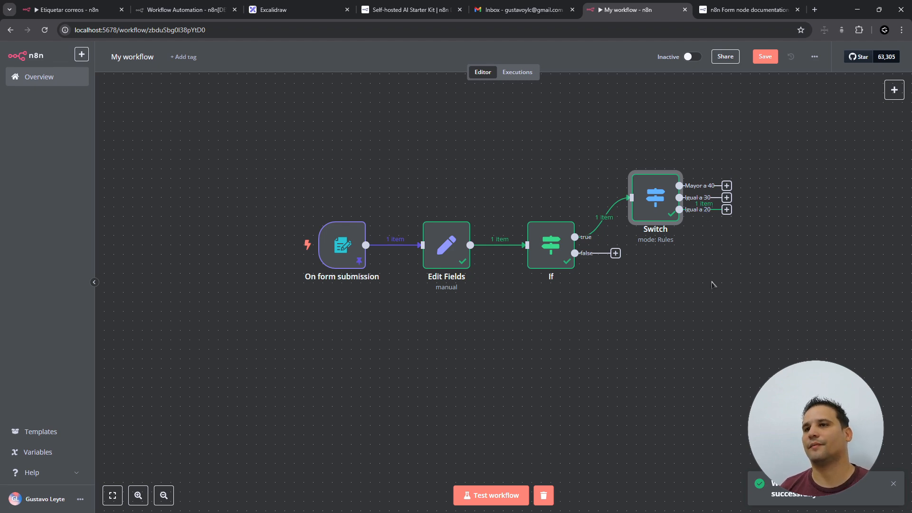
double_click(438, 246)
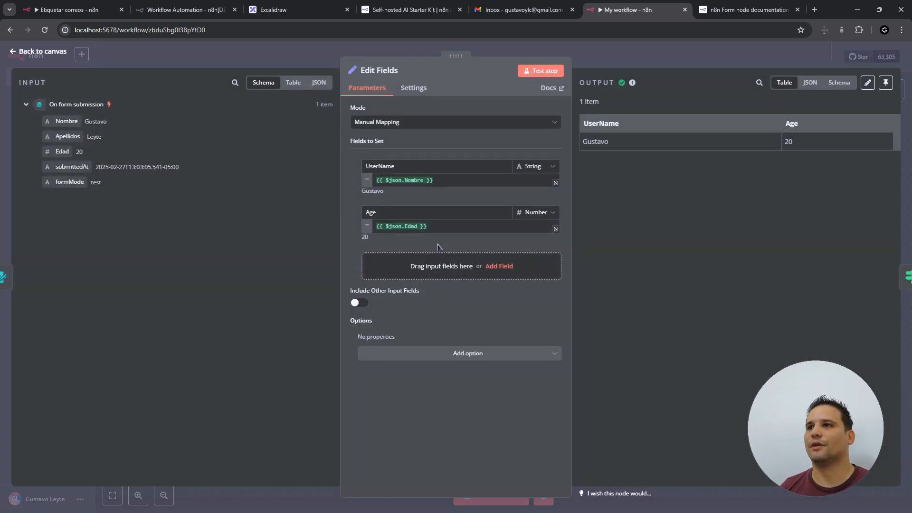
left_click(43, 52)
- Edit the form trigger's pinned output, changing Edad from 20 to 50, and save
left_click(339, 259)
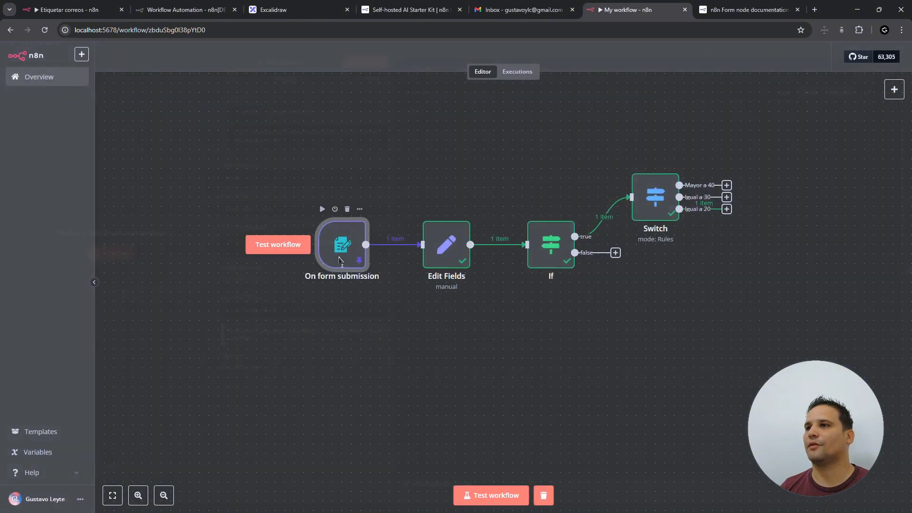
double_click(340, 259)
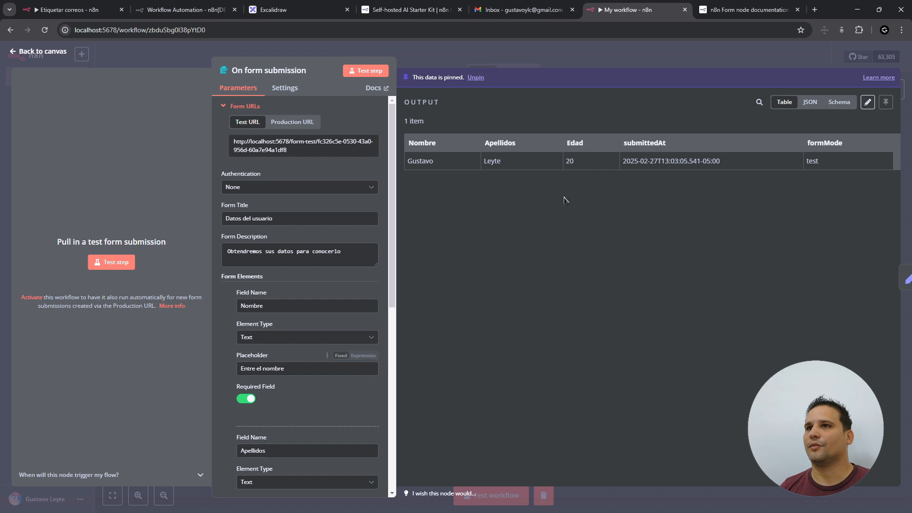
left_click(867, 101)
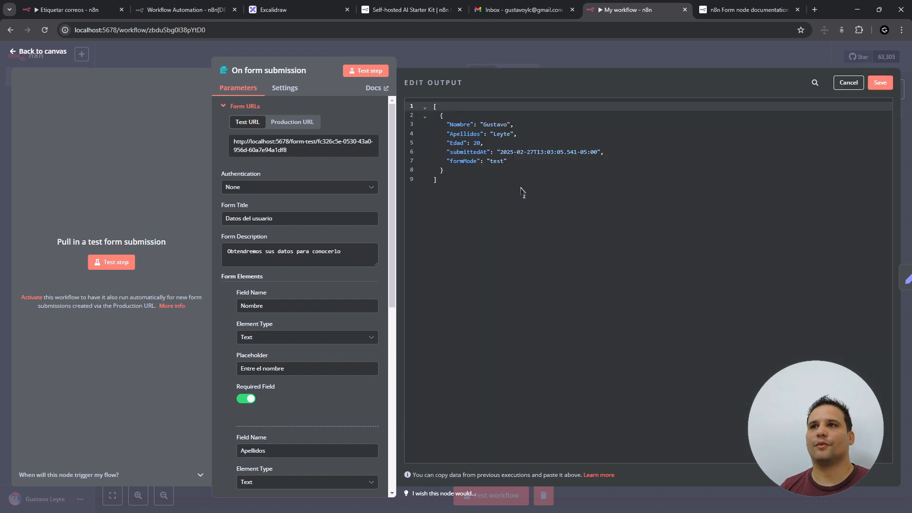
left_click(477, 142)
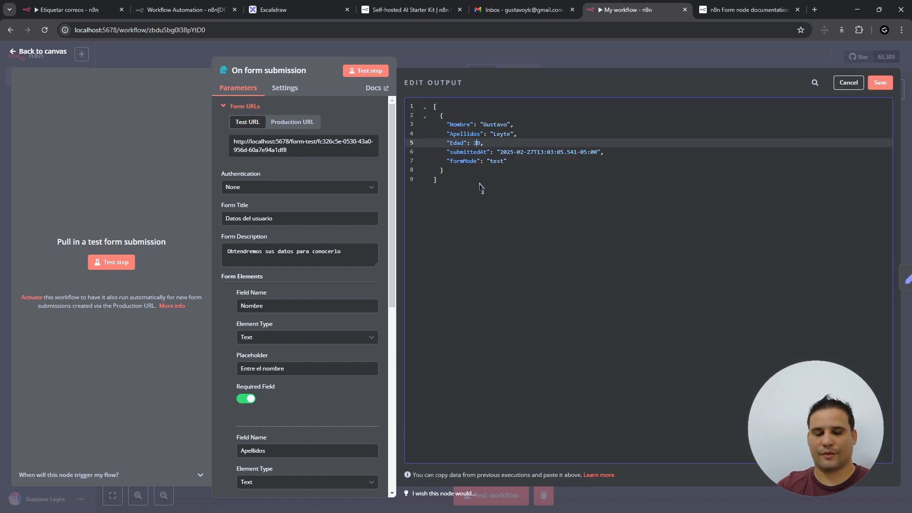
left_click(881, 82)
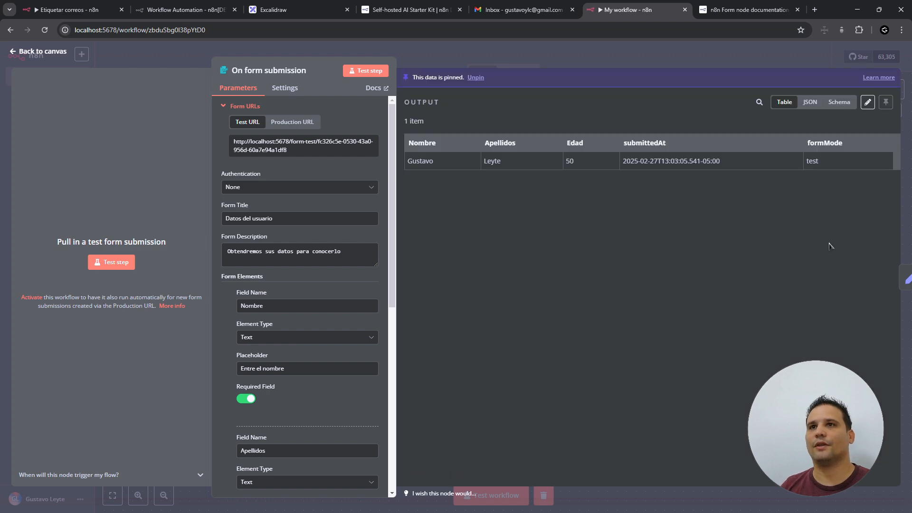
left_click(41, 51)
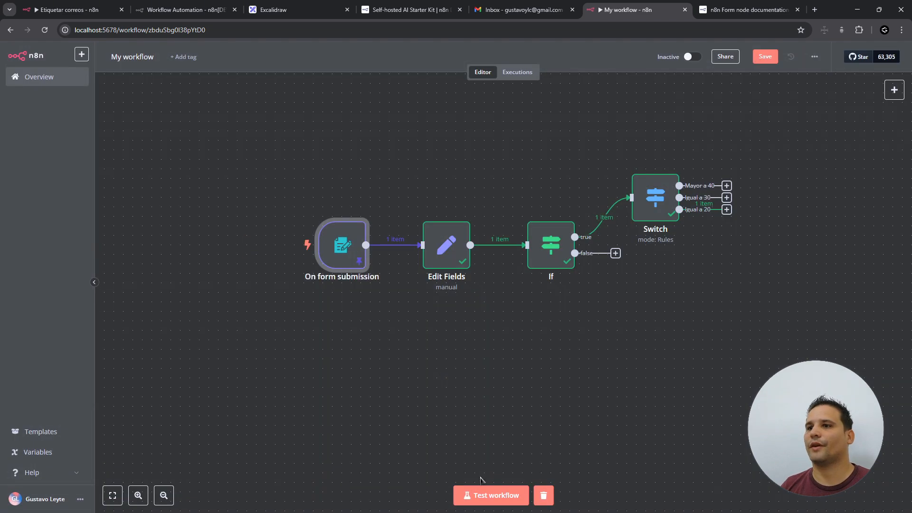
- Run the workflow test twice with the pinned Edad 50 data to check the Switch routing
left_click(478, 502)
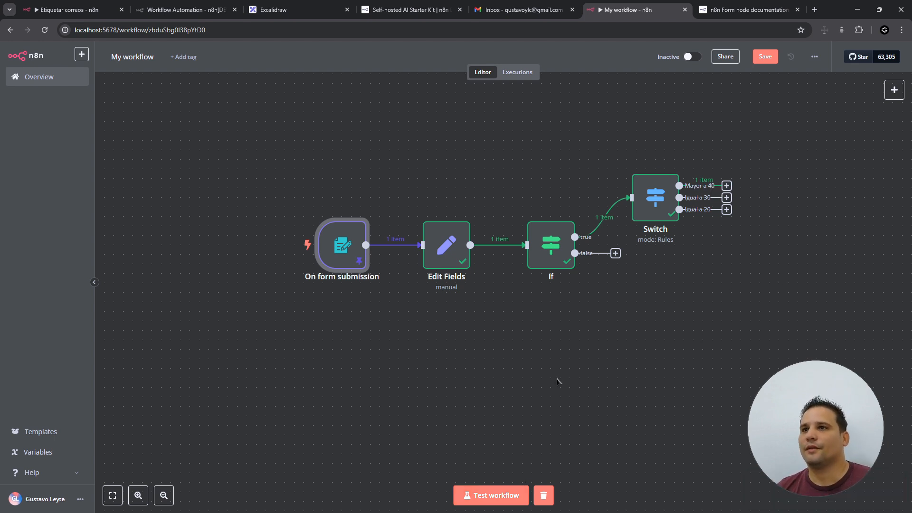
left_click_drag(298, 95, 755, 377)
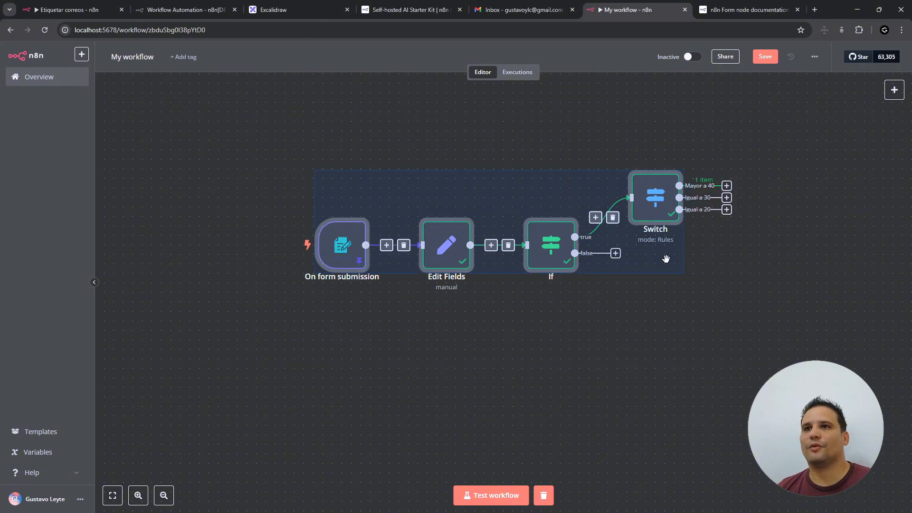
left_click(765, 362)
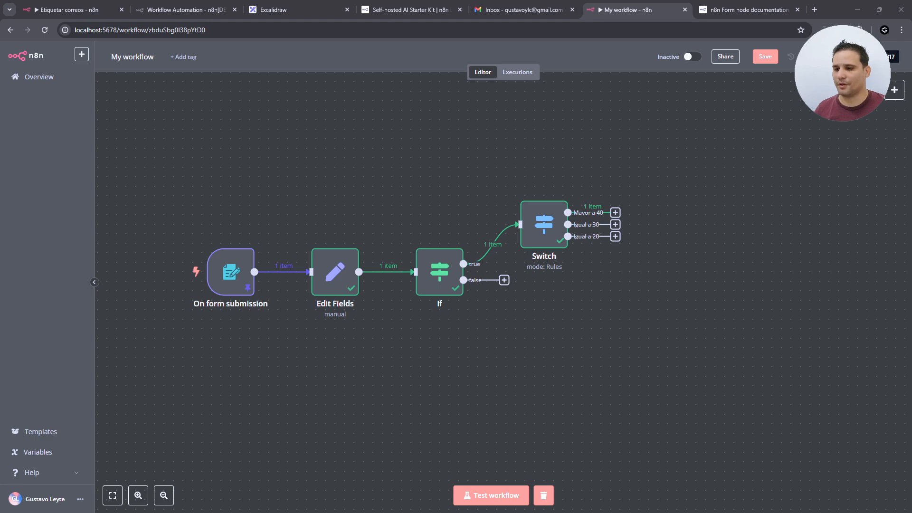
left_click(484, 496)
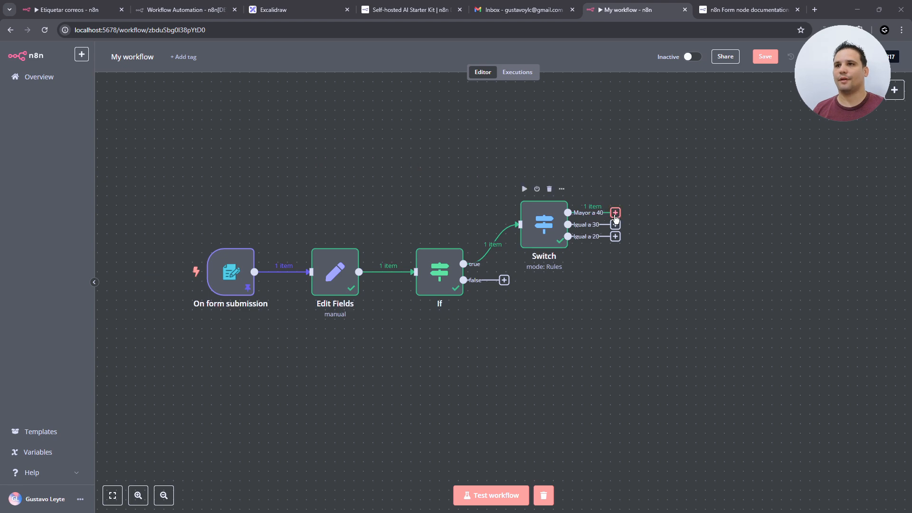
scroll(615, 218, "right", 1)
- Add a Gmail 'Send a message' node on the Switch's Mayor a 40 output
left_click(587, 214)
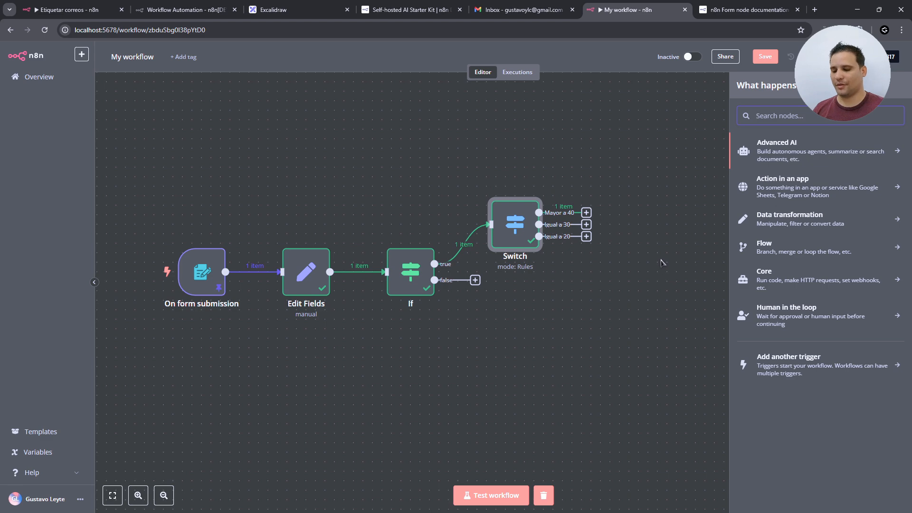
type("gmail")
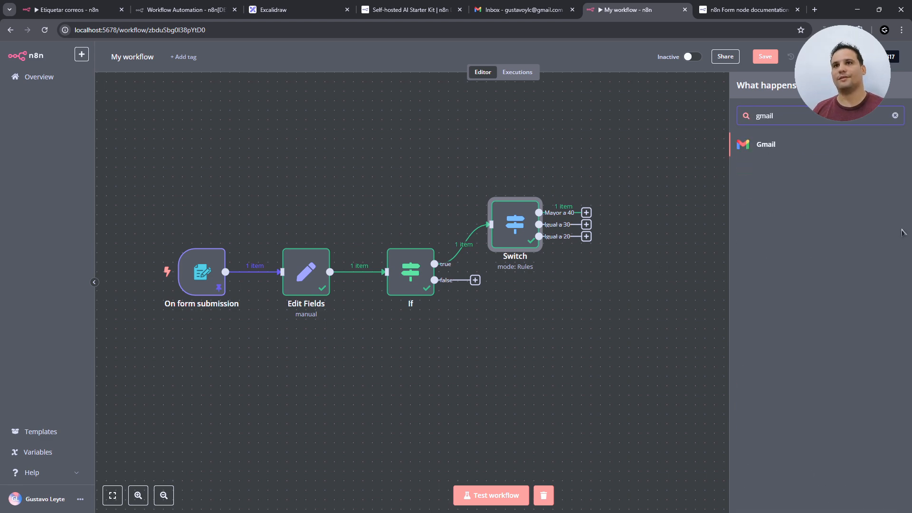
left_click(767, 145)
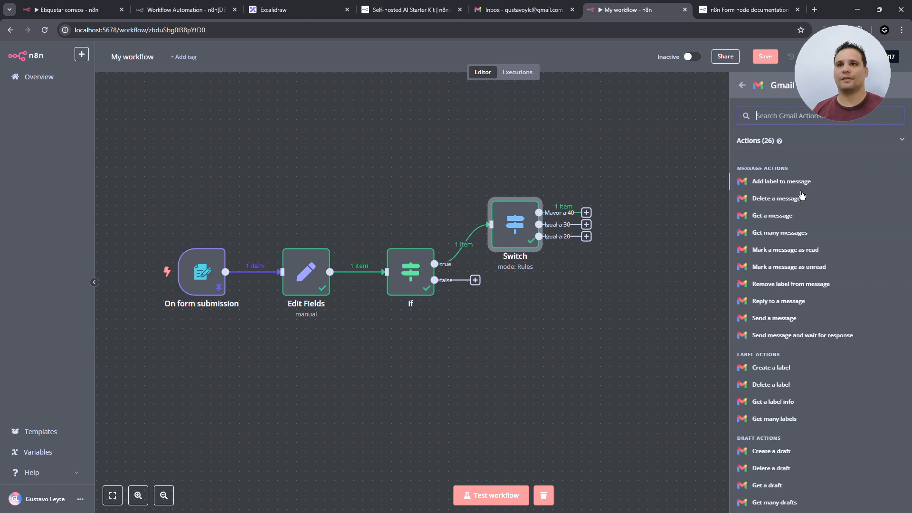
type("send")
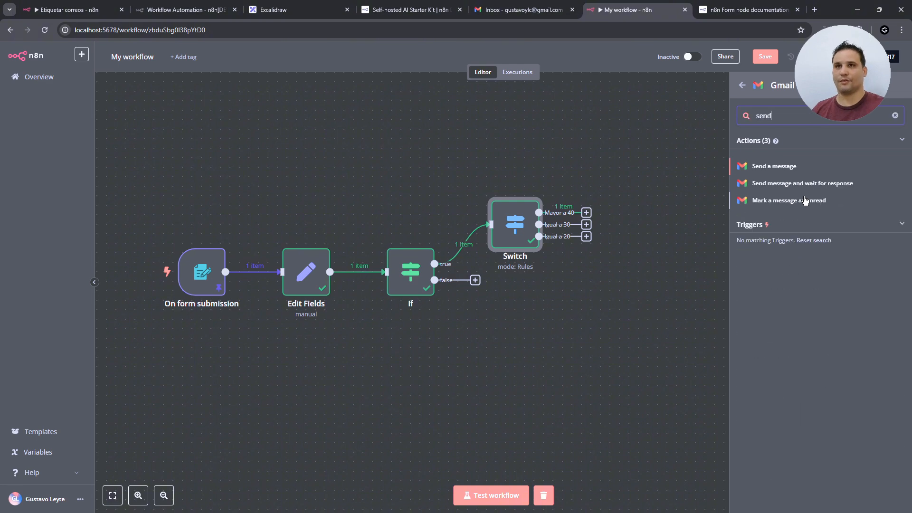
left_click(774, 166)
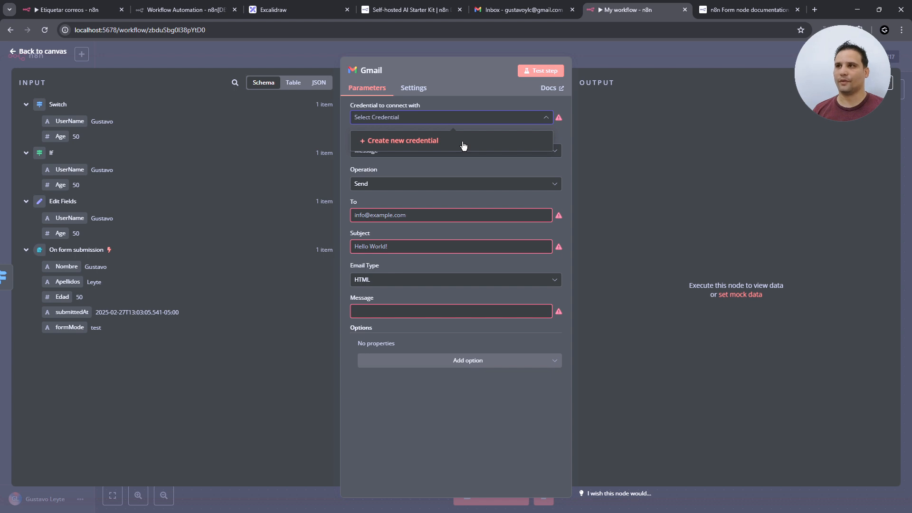
- Create a new Gmail OAuth2 credential and close the Form node documentation tab
left_click(483, 144)
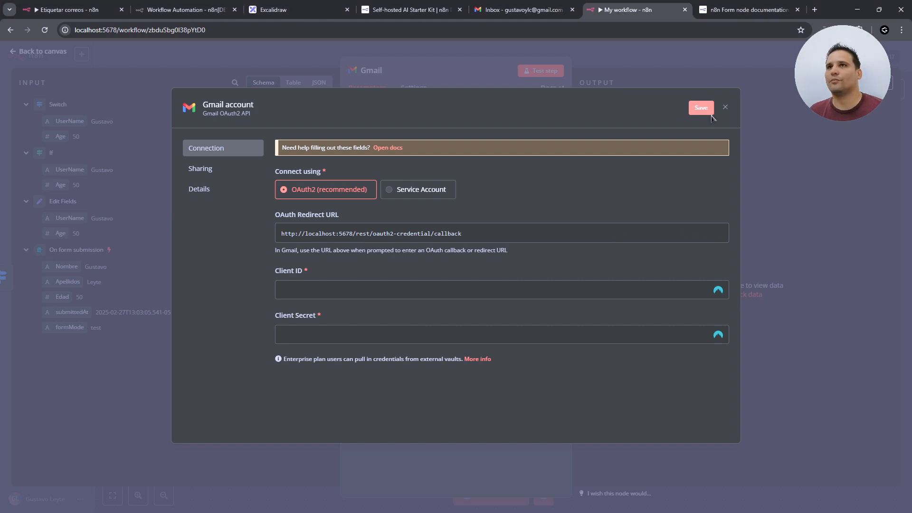
middle_click(744, 10)
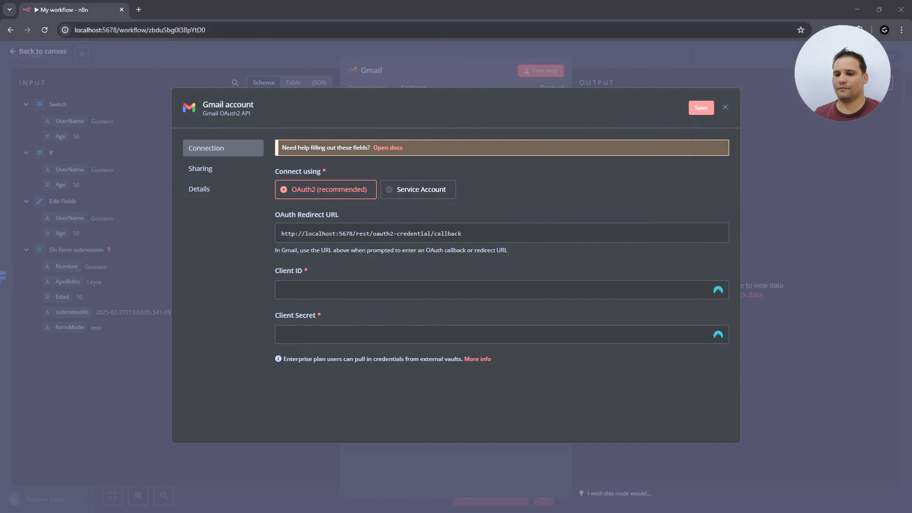
- Open the Google Cloud console in a new tab and accept its terms of service
left_click(139, 10)
type("console")
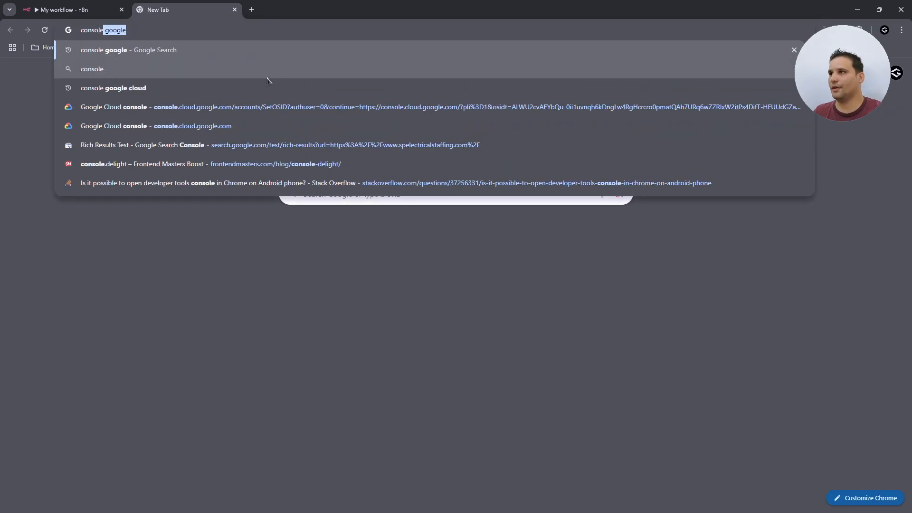
key("Return")
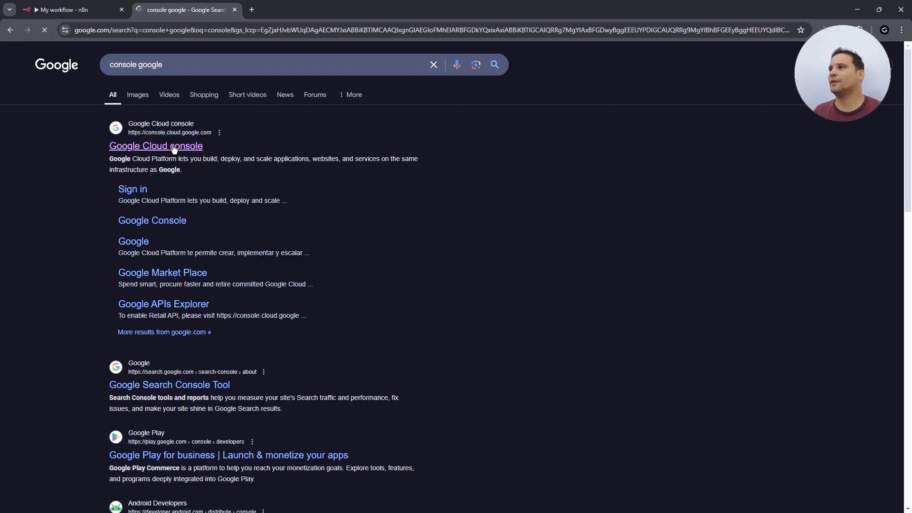
left_click(174, 149)
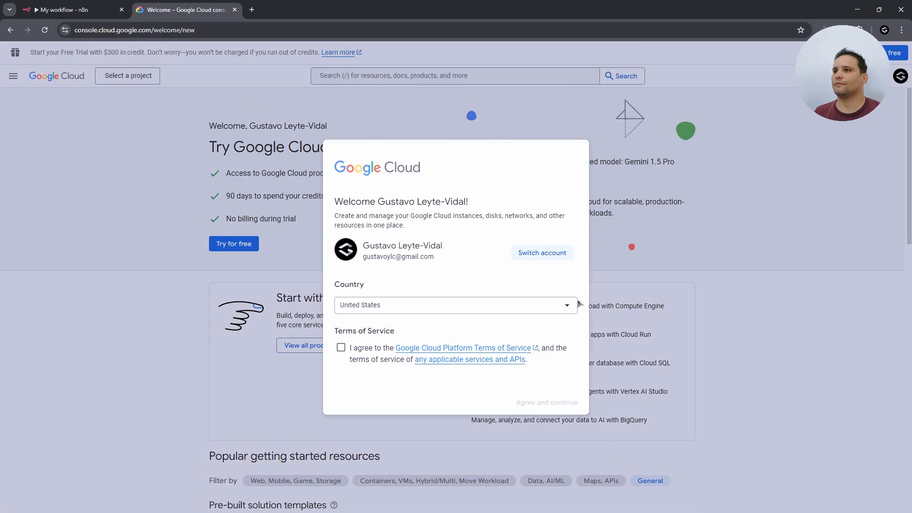
left_click(341, 348)
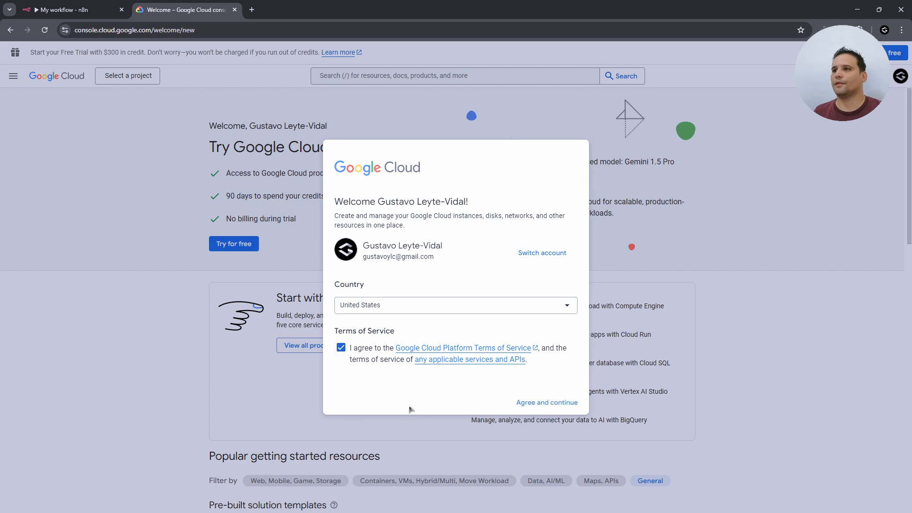
left_click(546, 403)
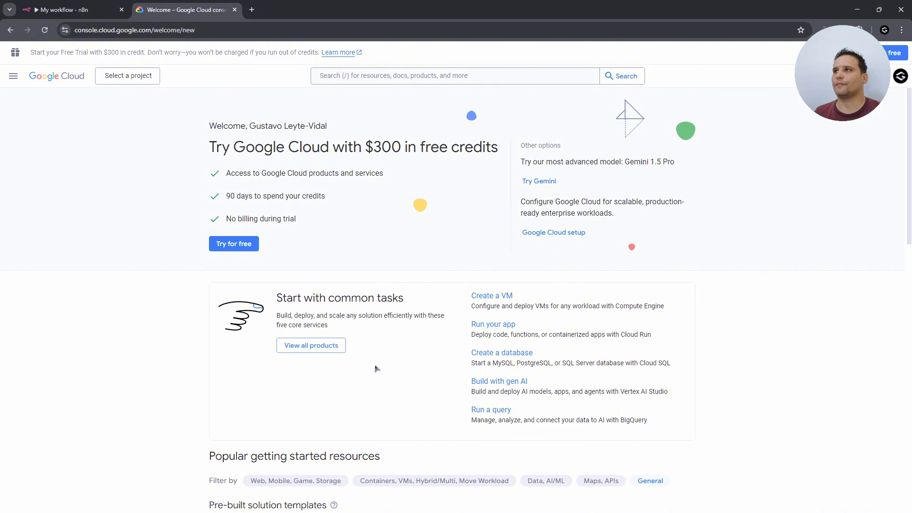
- Create a new Google Cloud project named n8n-test
left_click(133, 77)
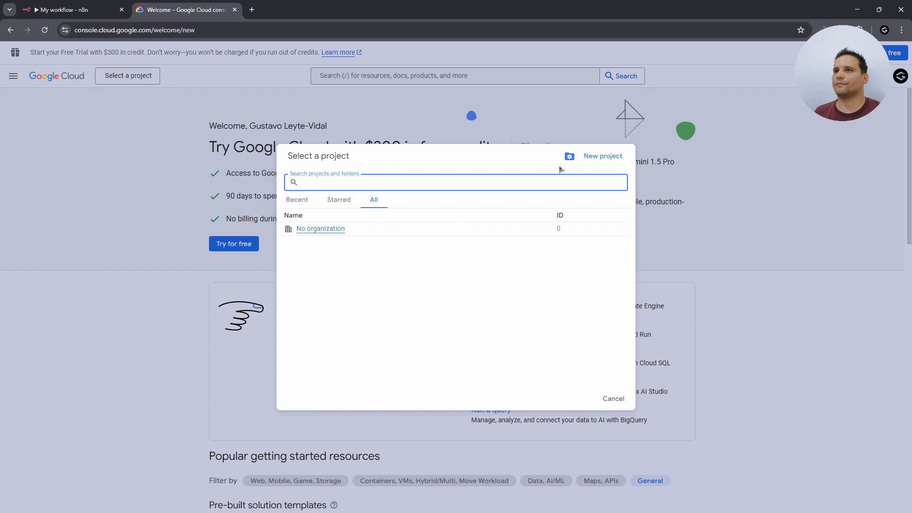
left_click(603, 157)
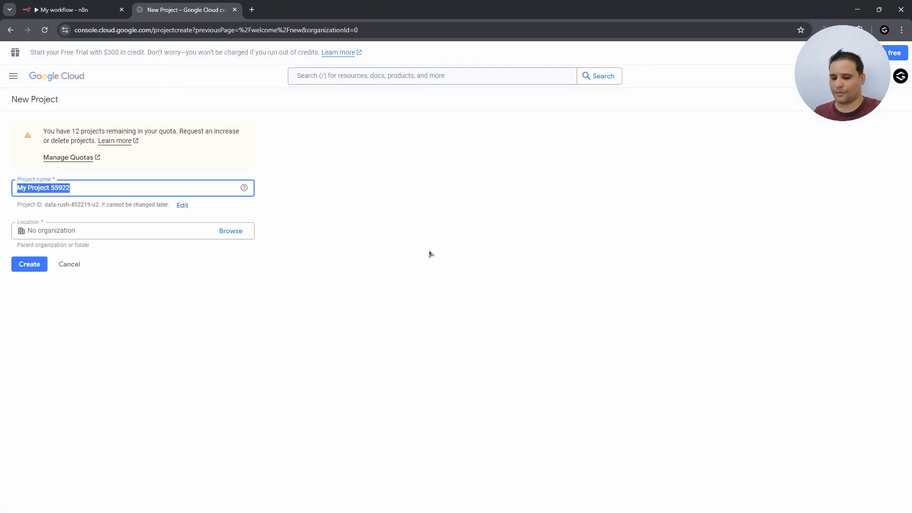
type("n8n-test")
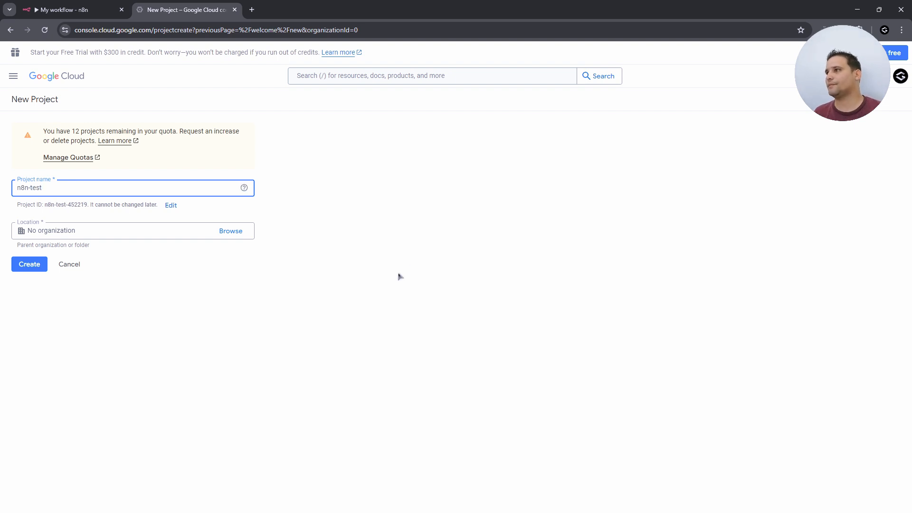
left_click(34, 265)
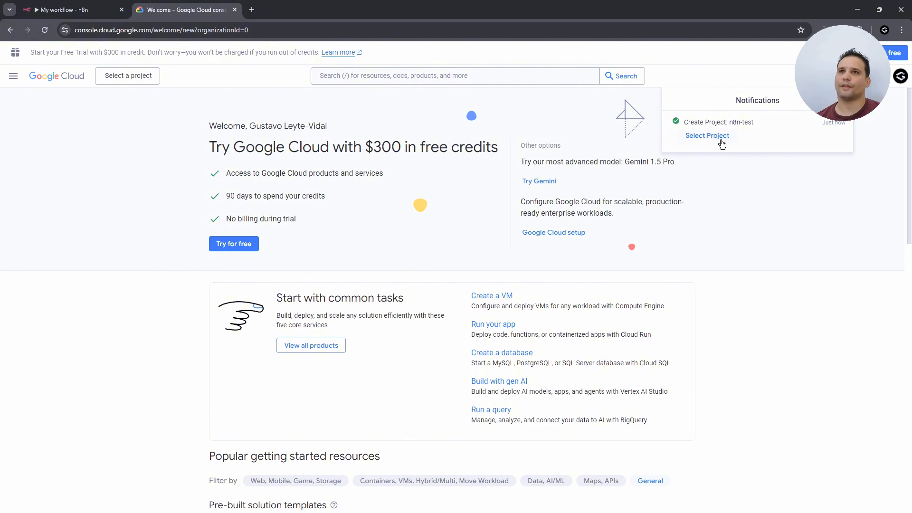
- Switch to the n8n-test project and go from Enabled APIs & services to the API Library
left_click(721, 140)
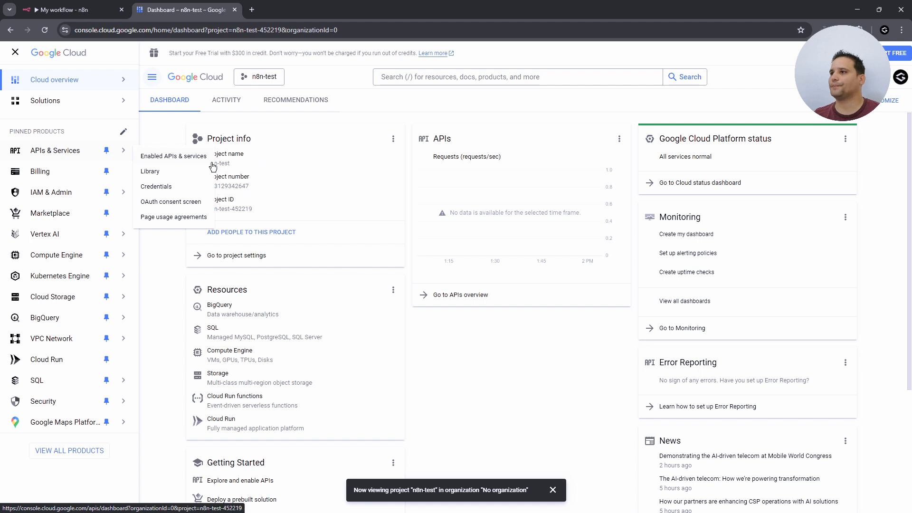
left_click(175, 163)
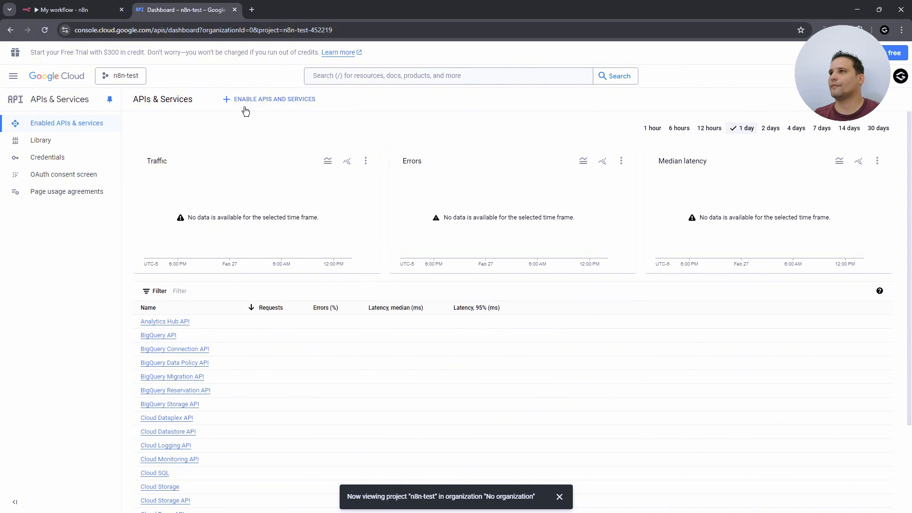
left_click(274, 100)
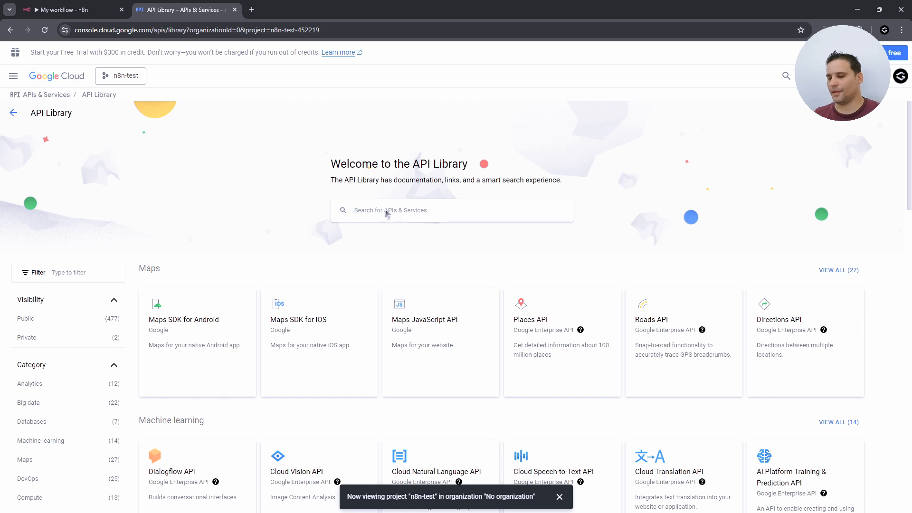
- Search the library for 'gmail' and enable the Gmail API
left_click(387, 212)
type("g")
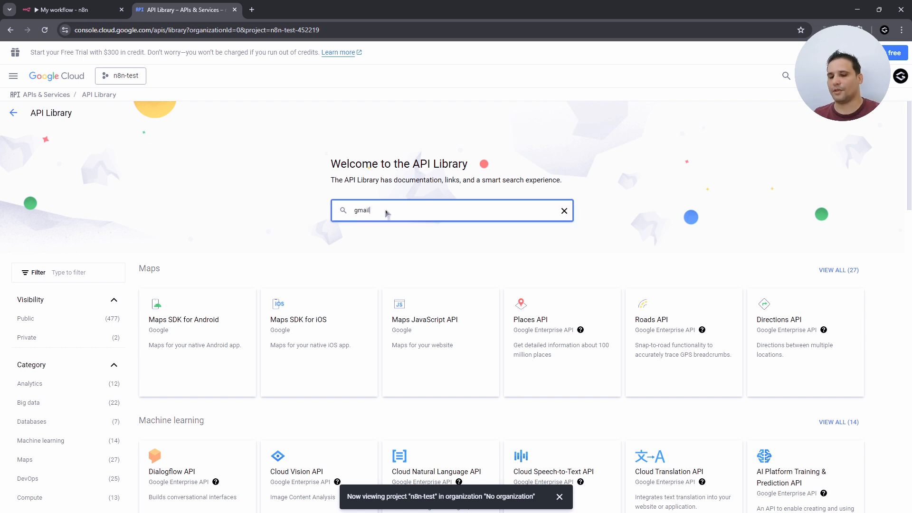
type("mail")
key("Return")
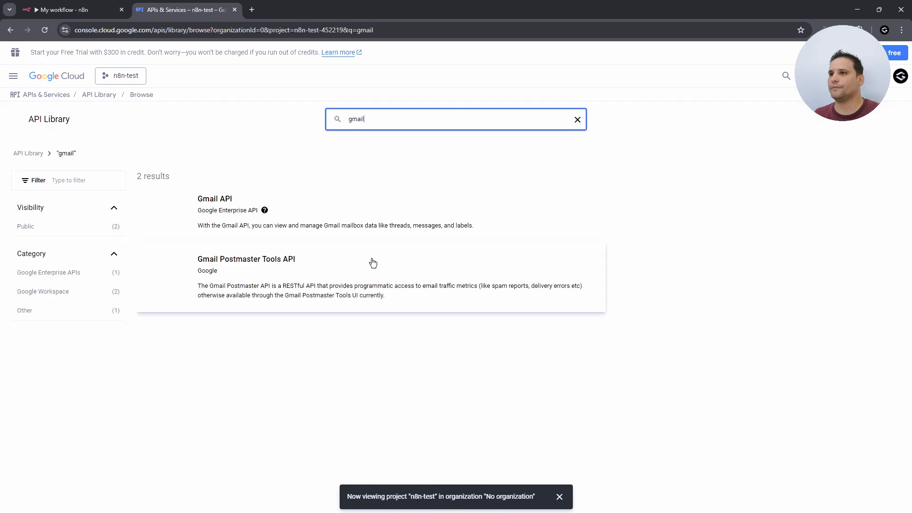
left_click(211, 199)
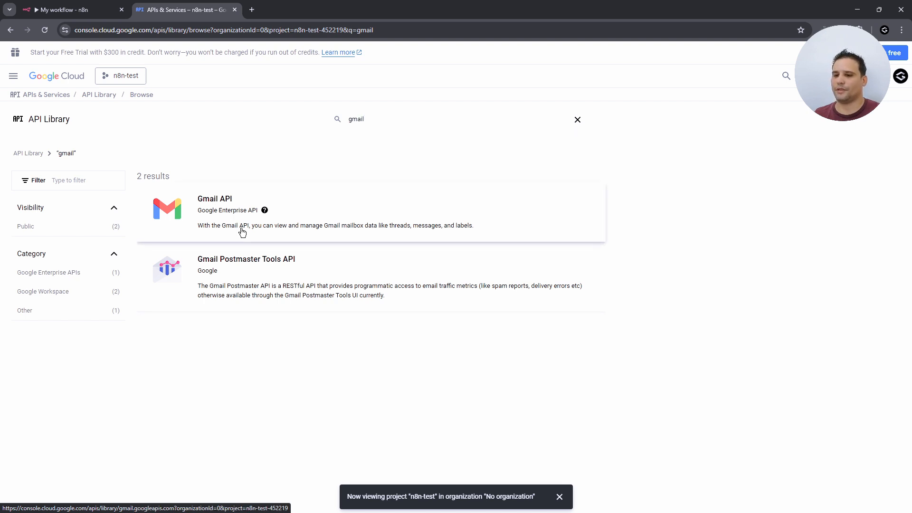
left_click(352, 203)
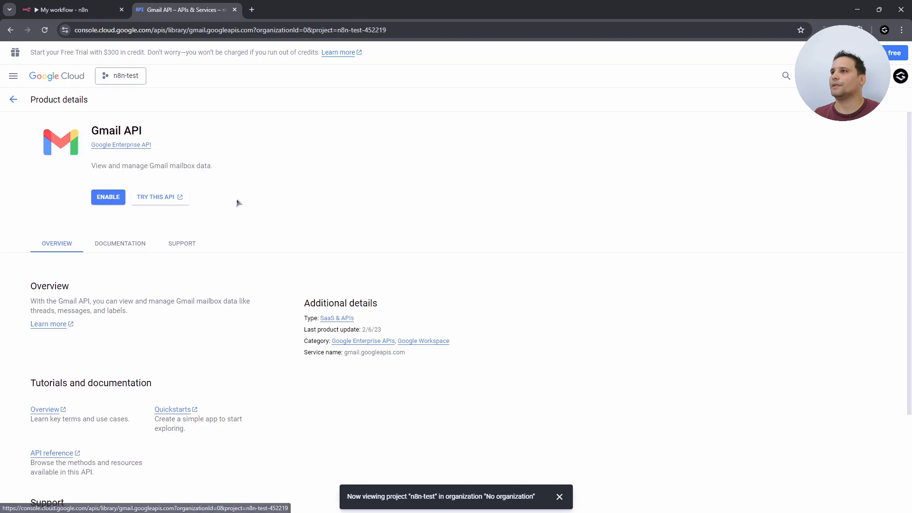
left_click(109, 198)
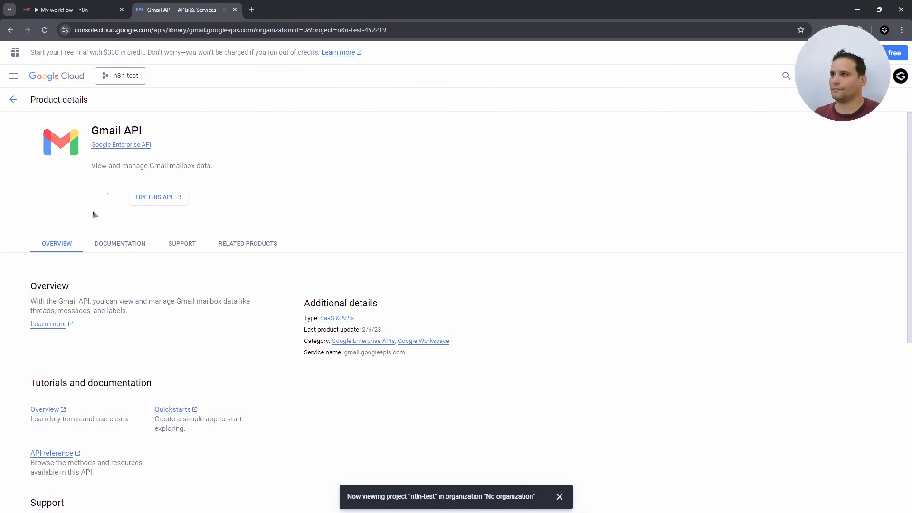
- Search for Drive and enable the Google Drive API
left_click(13, 99)
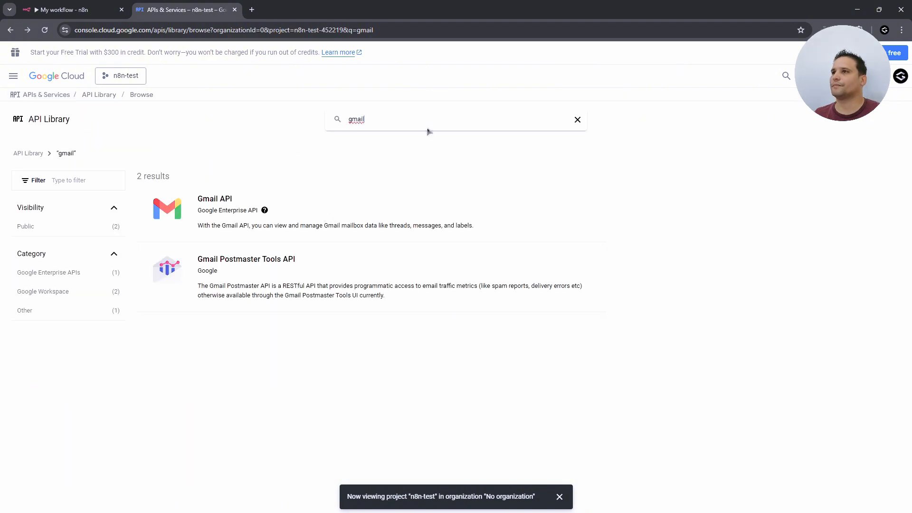
left_click_drag(418, 125, 343, 133)
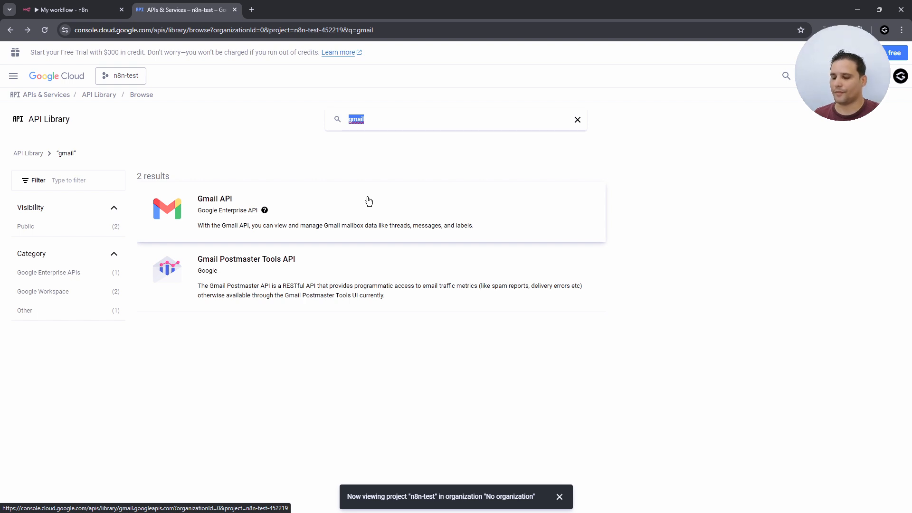
type("drive")
key("Return")
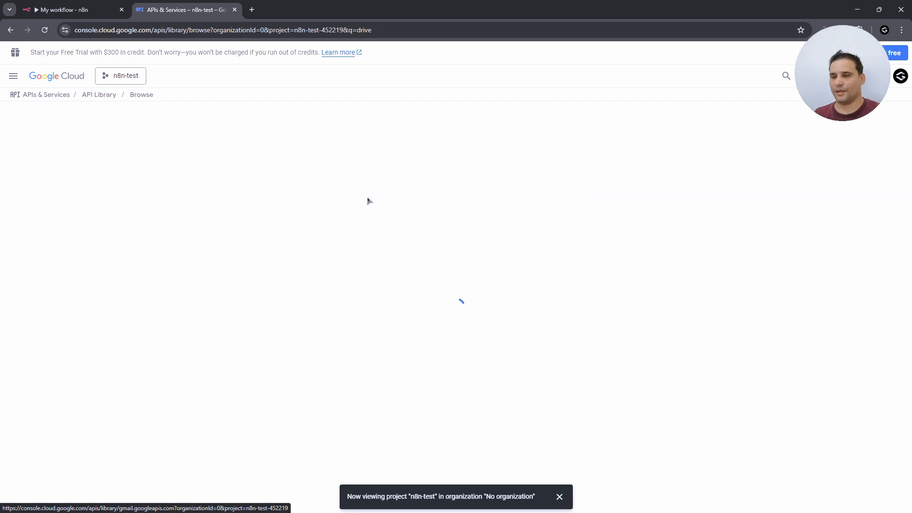
left_click(279, 258)
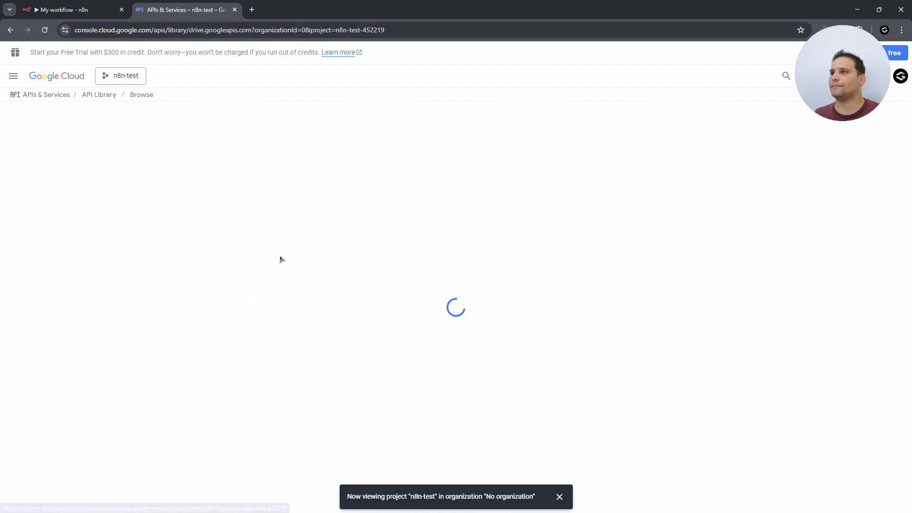
left_click(107, 202)
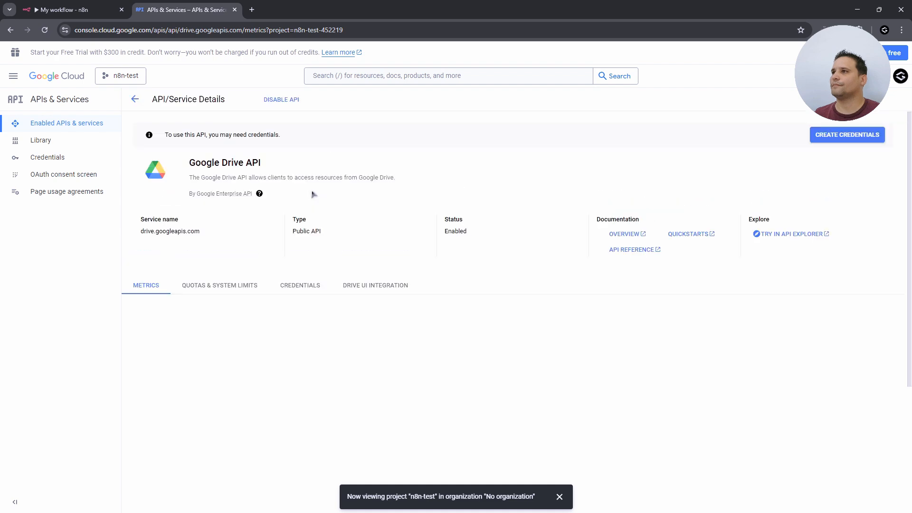
- Search for 'sheet', enable the Google Sheets API, and return to the APIs & Services dashboard
left_click(77, 121)
left_click(245, 100)
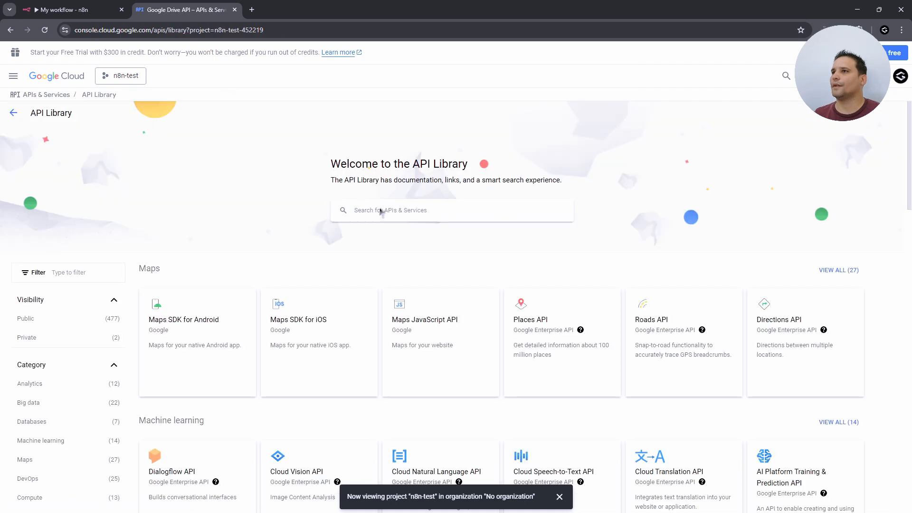
type("sheet")
key("Return")
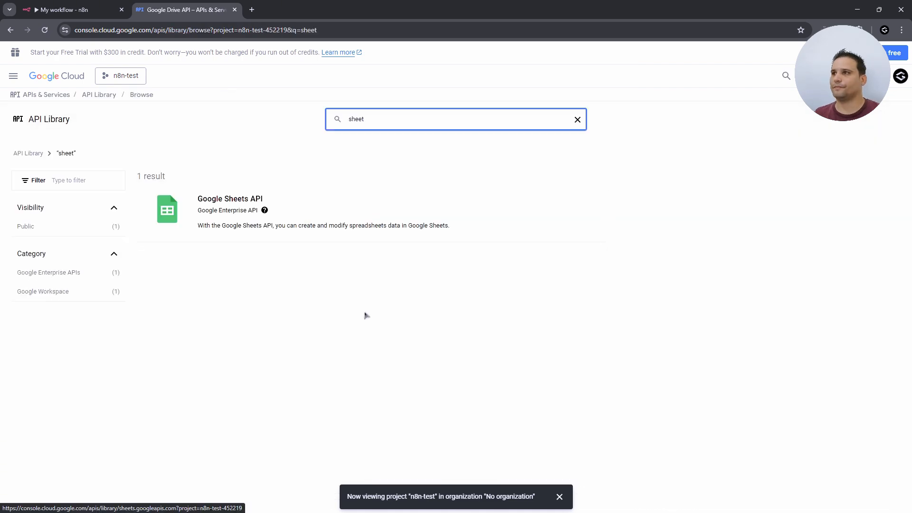
left_click(225, 203)
left_click(100, 198)
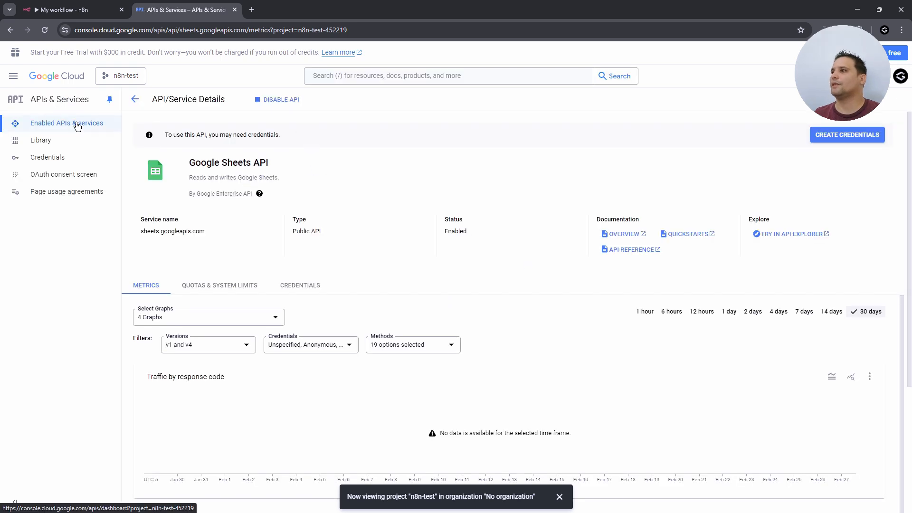
left_click(135, 99)
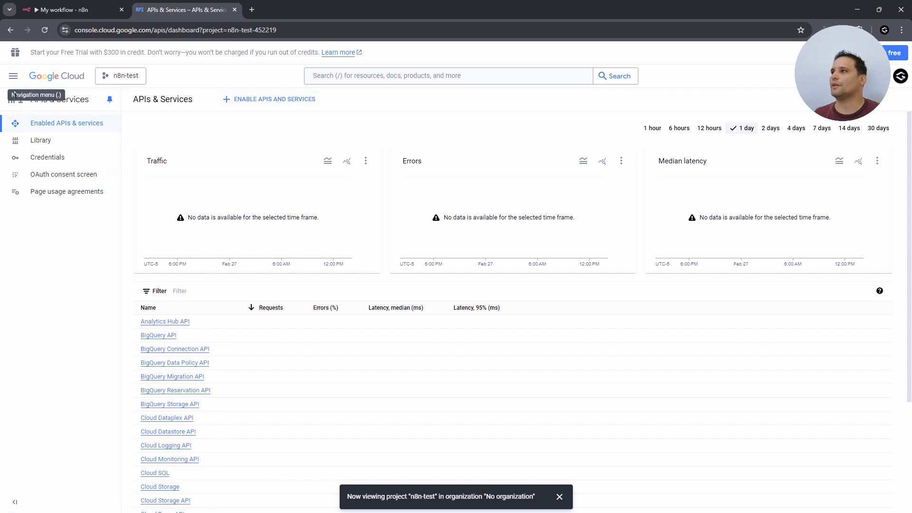
- Begin OAuth consent setup with app name 'n8n-test' and the account's e-mail as support contact
left_click(52, 175)
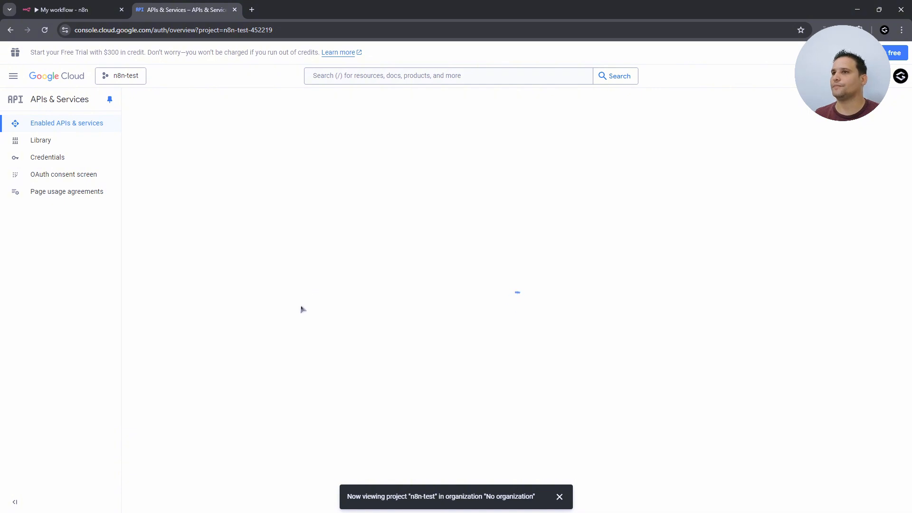
left_click(517, 340)
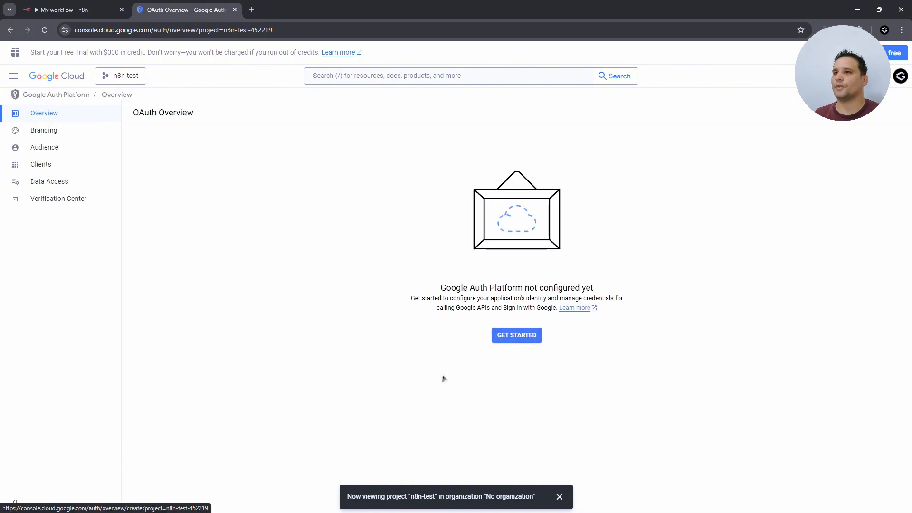
left_click(195, 173)
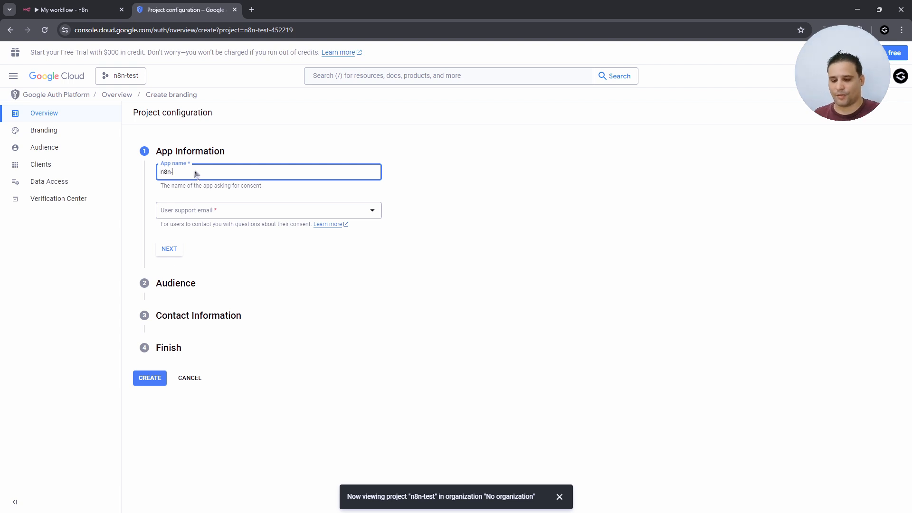
type("n8n-test")
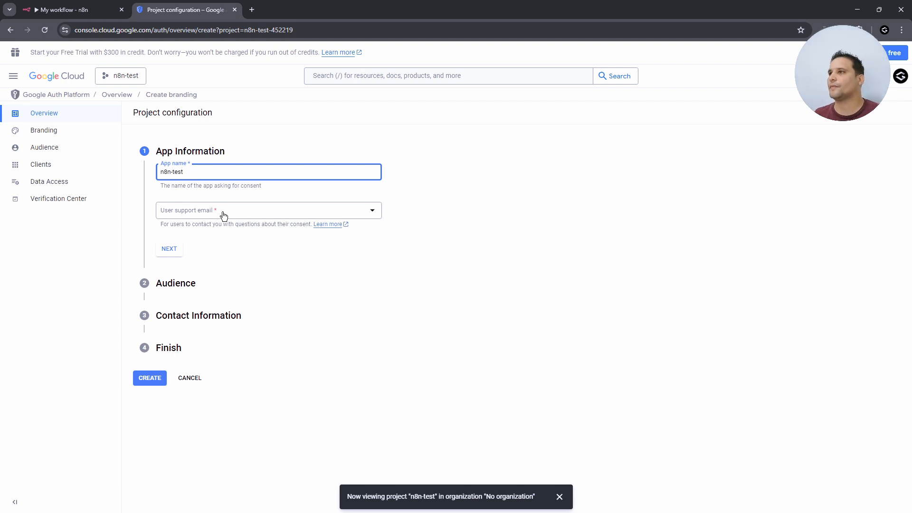
left_click(224, 215)
left_click(236, 219)
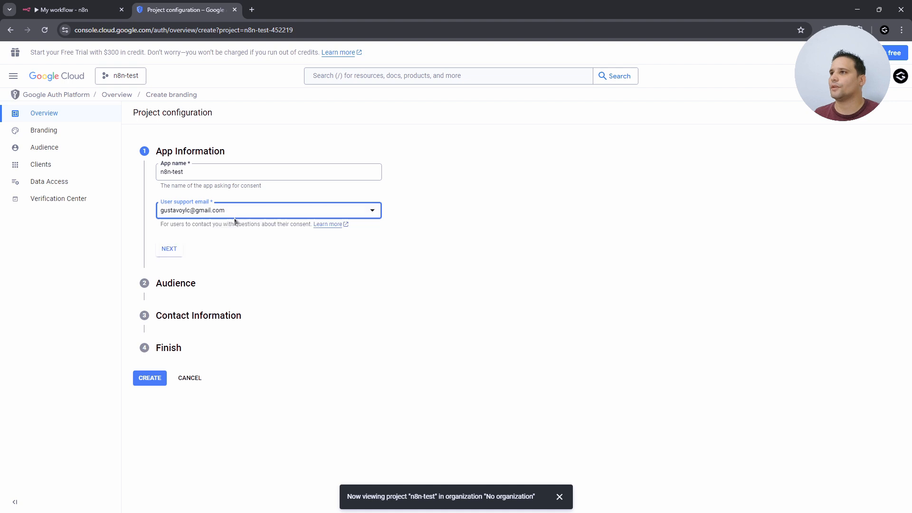
left_click(175, 254)
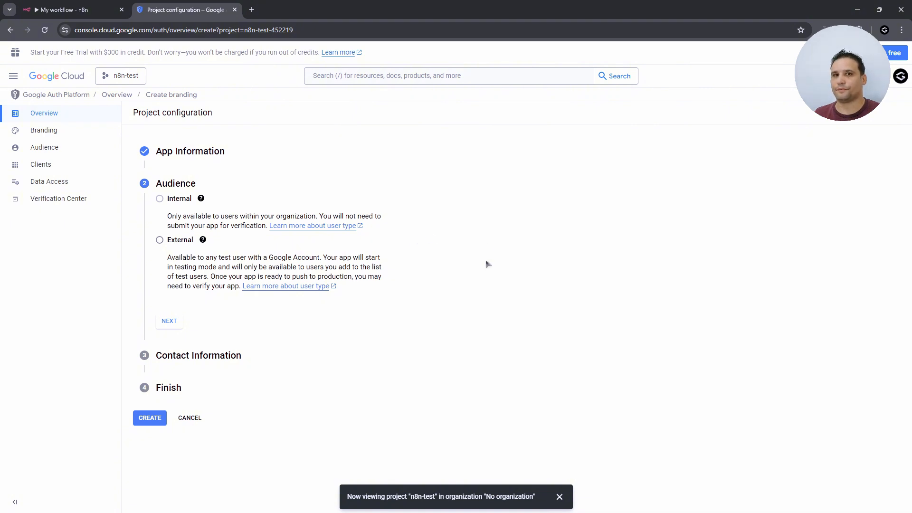
- Choose the External audience and enter the developer contact e-mail address
left_click(181, 243)
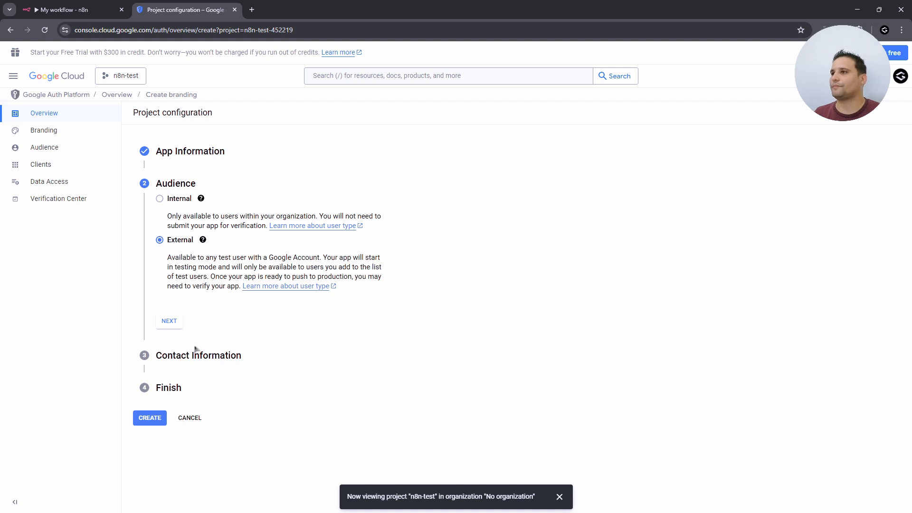
left_click(171, 320)
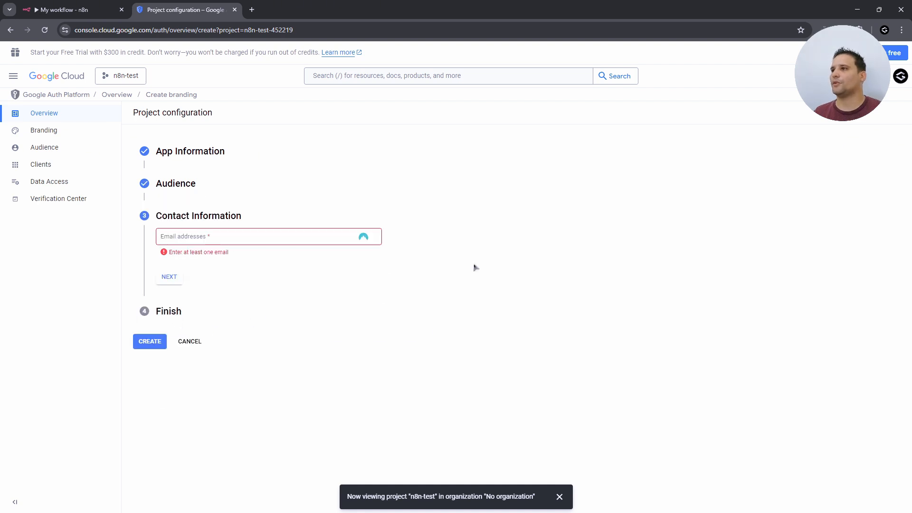
left_click(259, 241)
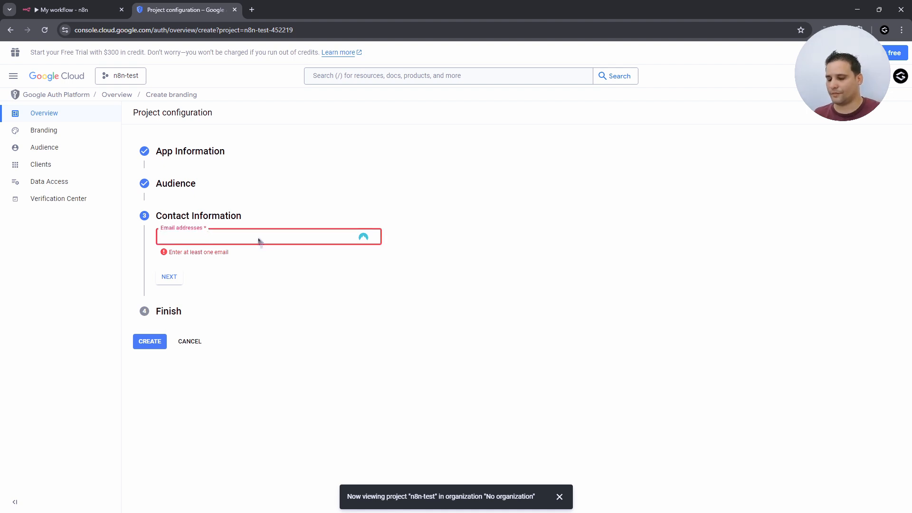
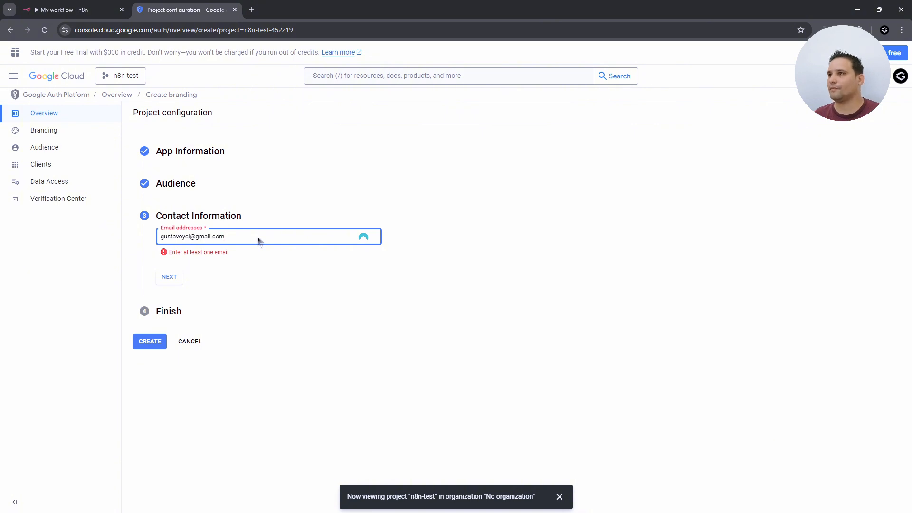
left_click(172, 281)
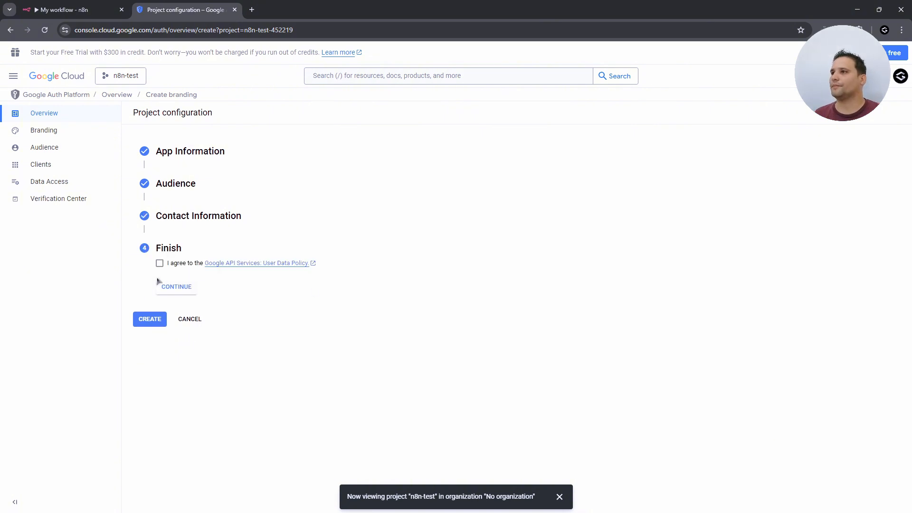
- Accept the Google API user data policy, create the OAuth configuration, and open Branding
left_click(159, 264)
left_click(179, 287)
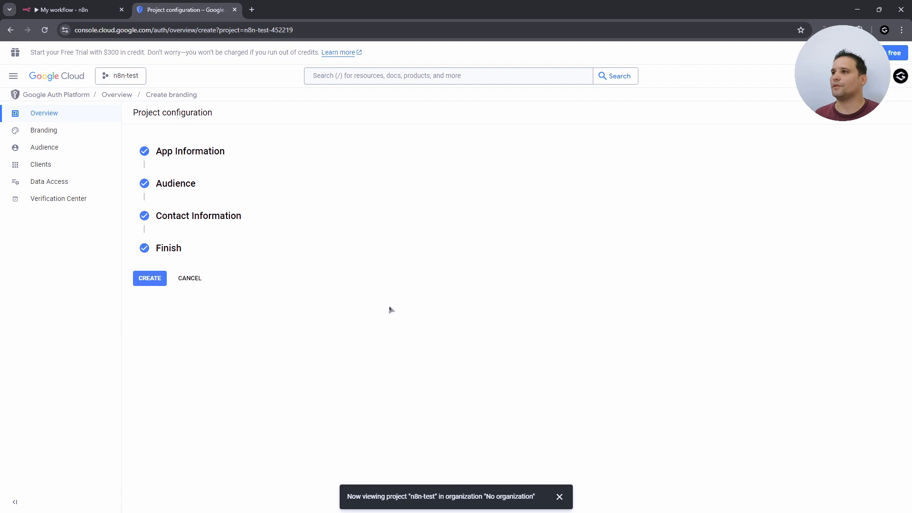
left_click(140, 279)
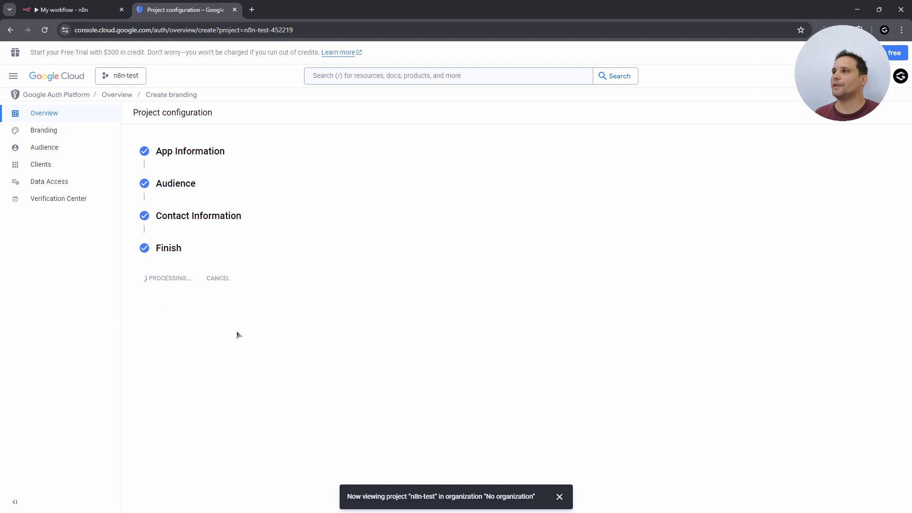
left_click(52, 133)
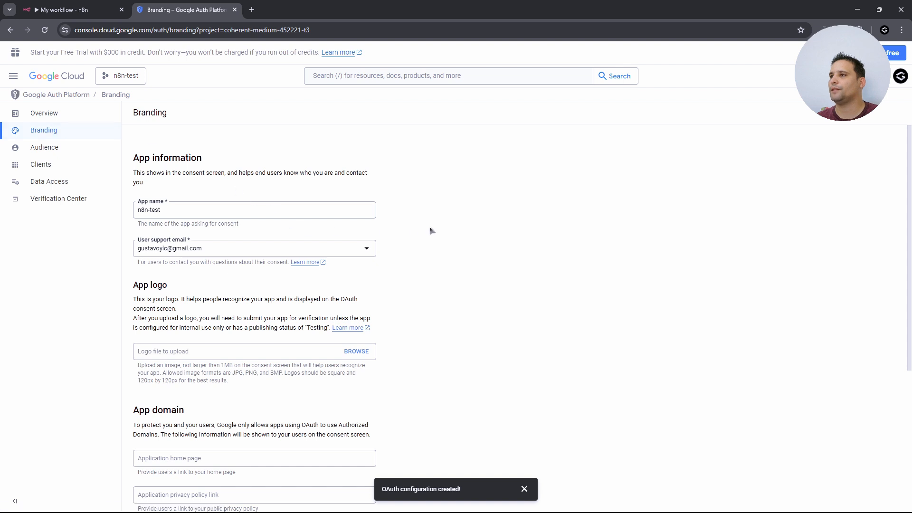
- Add a blank authorized domain entry lower on the Branding page
scroll(321, 313, "down", 5)
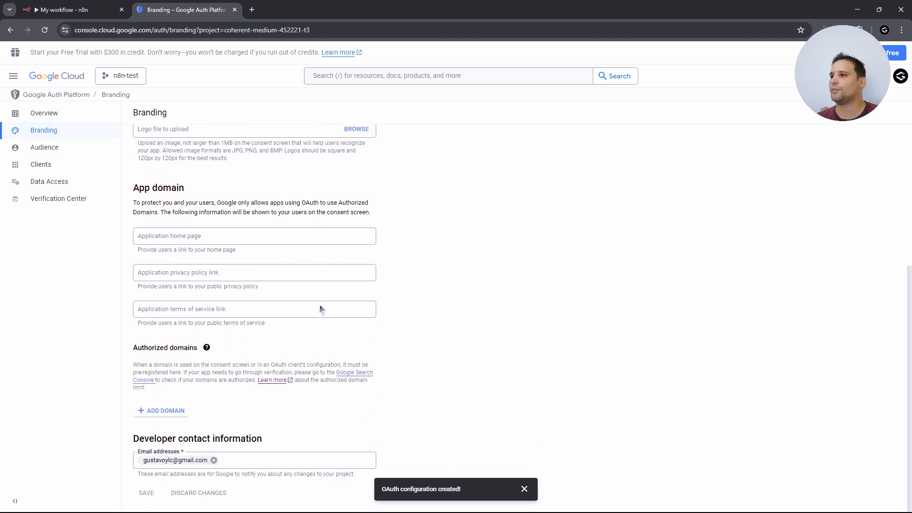
left_click(181, 411)
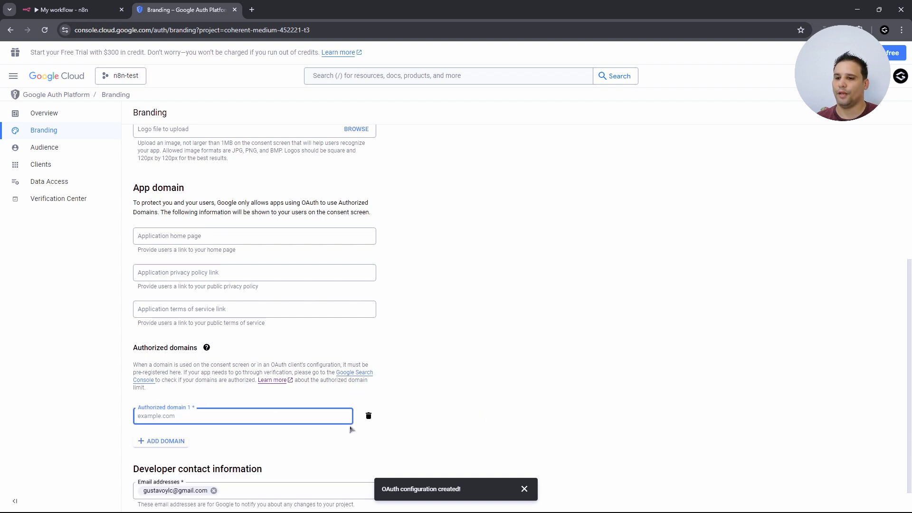
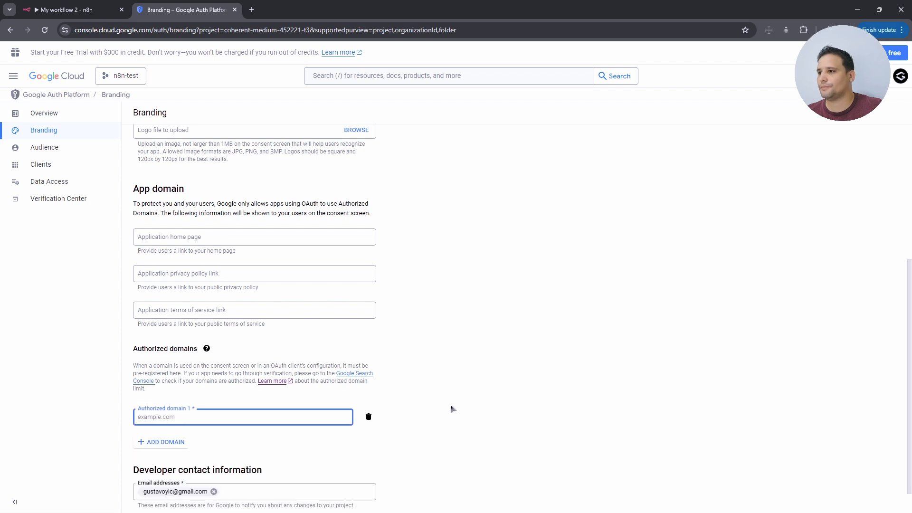
- Enter n8n.cloud as Authorized domain 1 and save the branding settings
type("n8n")
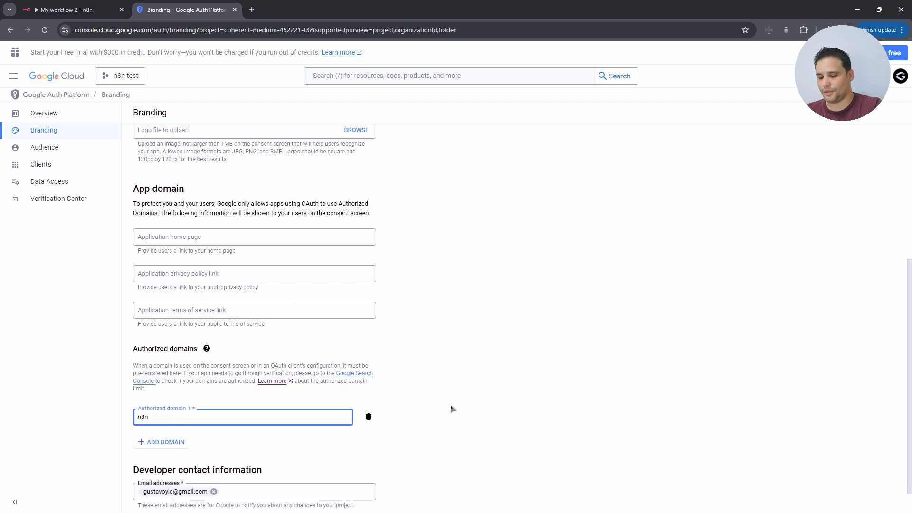
type(".cloud")
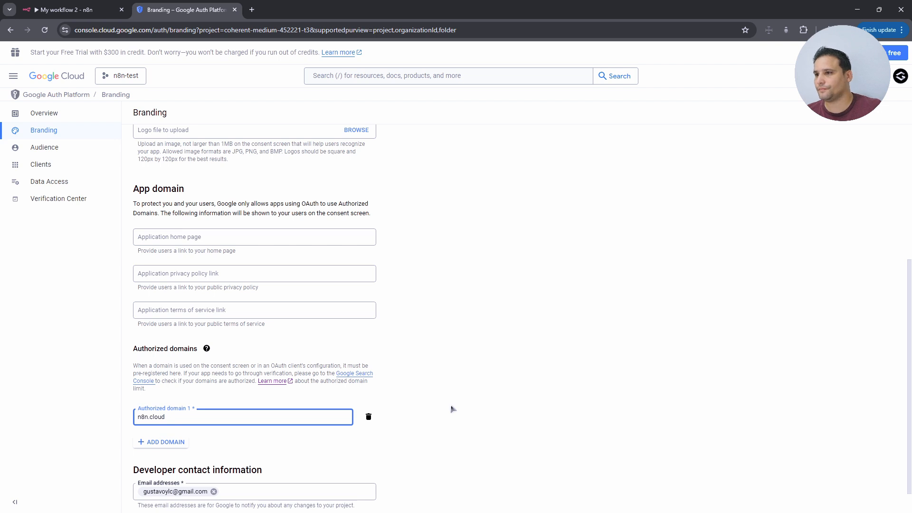
scroll(428, 433, "down", 1)
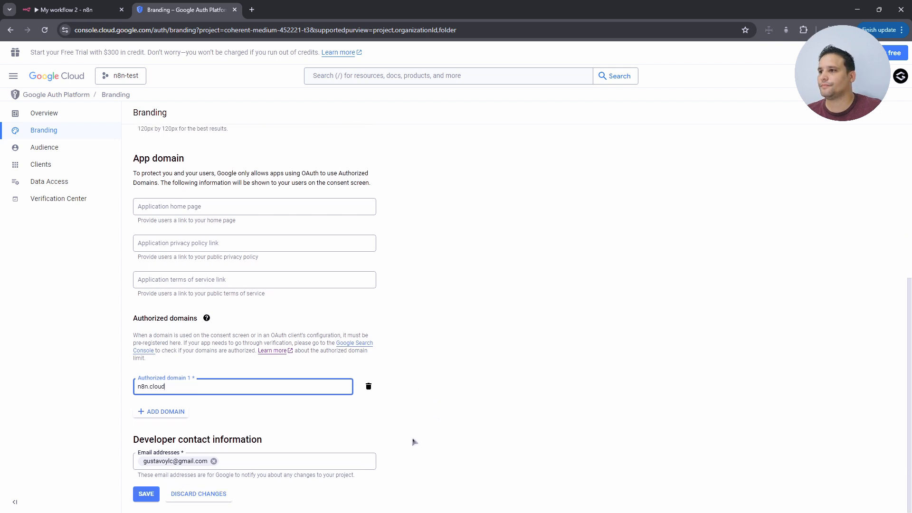
left_click(146, 494)
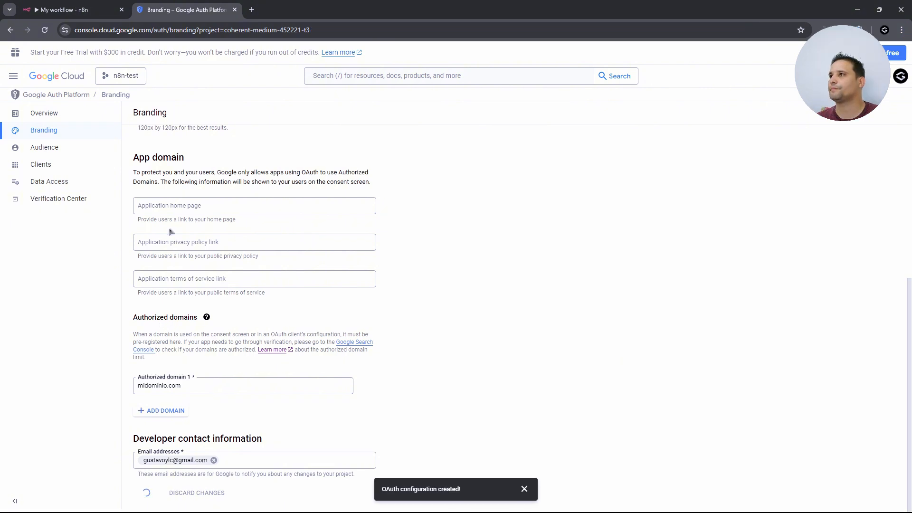
- Publish the app to production, then go to the APIs & Services Credentials page
left_click(44, 147)
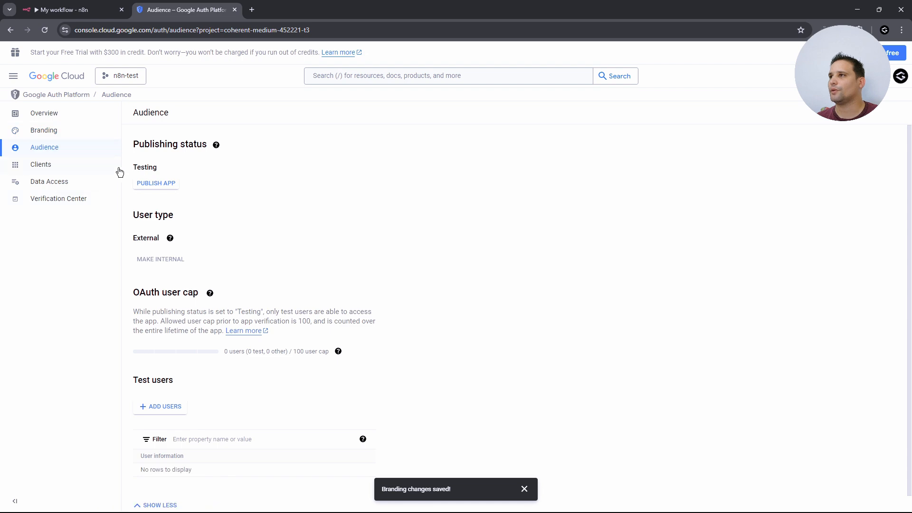
left_click(170, 183)
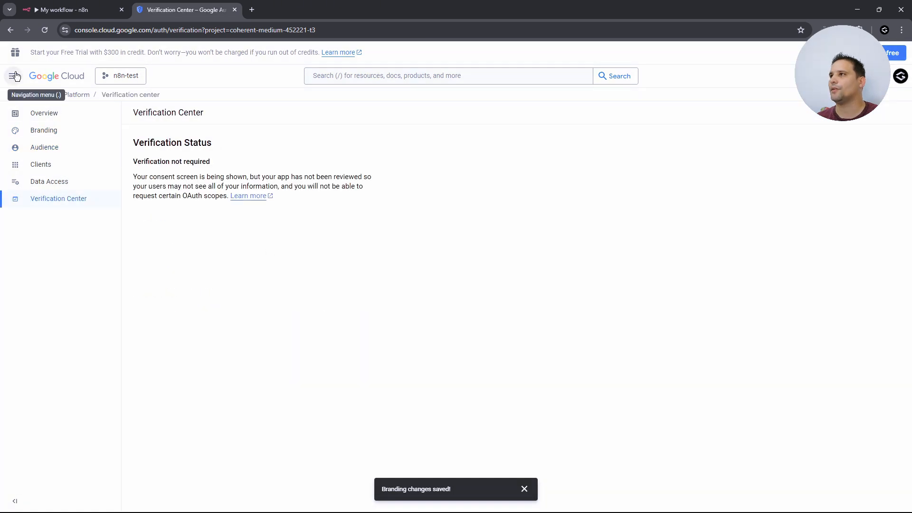
left_click(14, 76)
mouse_move(95, 179)
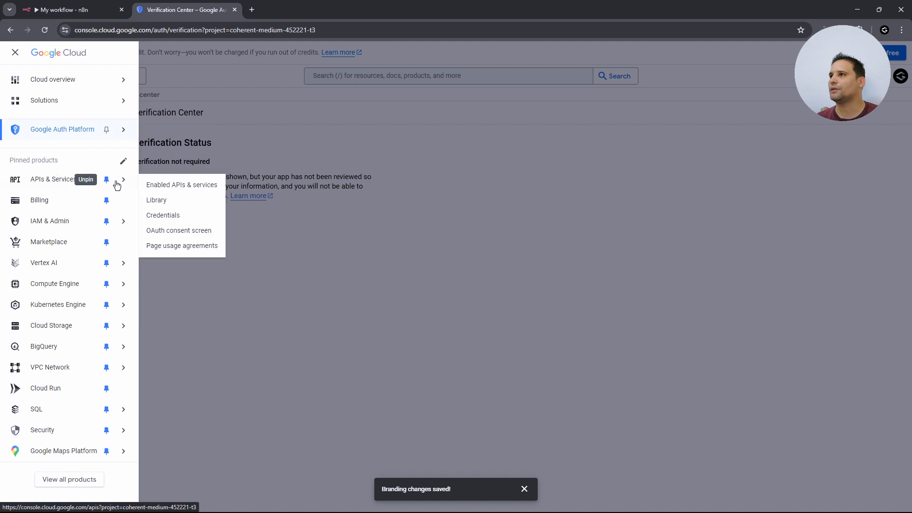
left_click(177, 215)
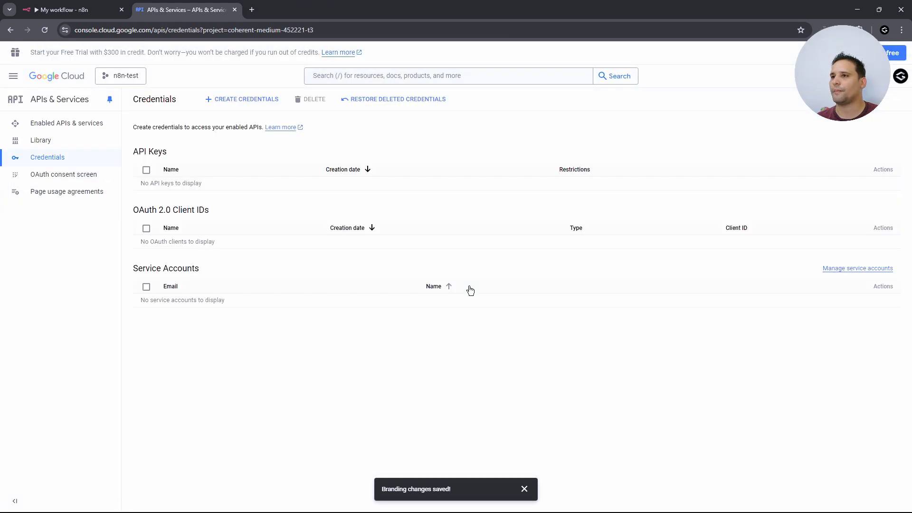
- Start a new OAuth client ID of type Web application named n8n-test
left_click(264, 102)
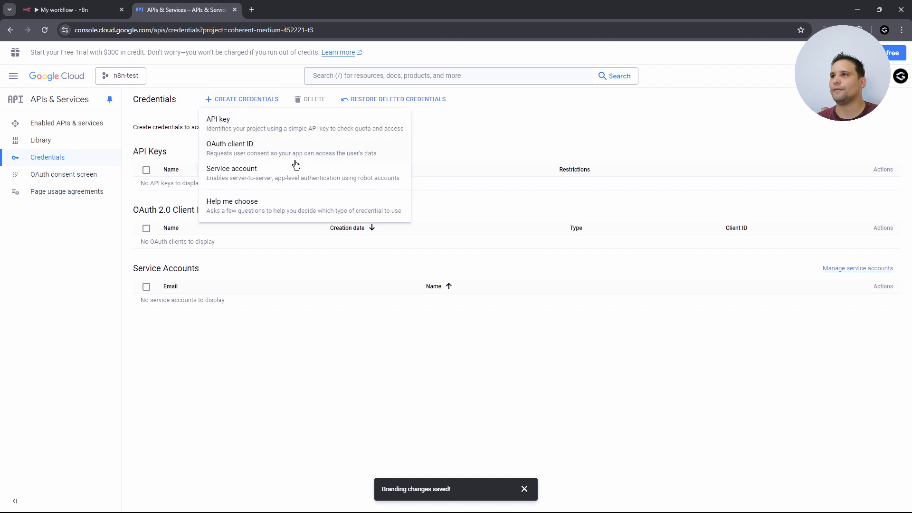
left_click(250, 152)
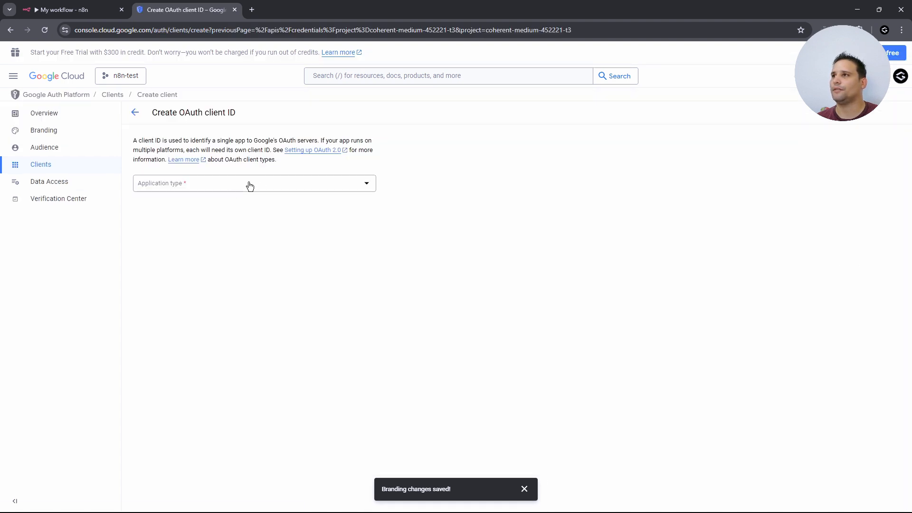
left_click(269, 186)
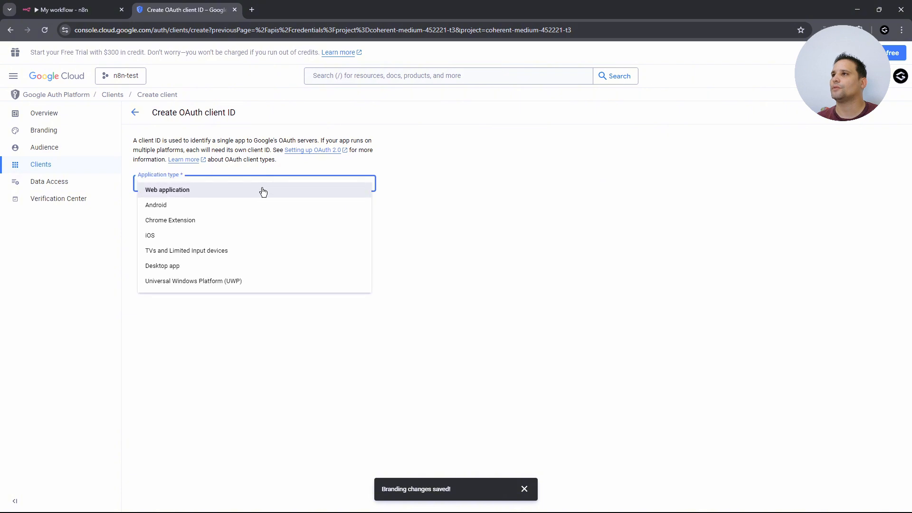
left_click(174, 192)
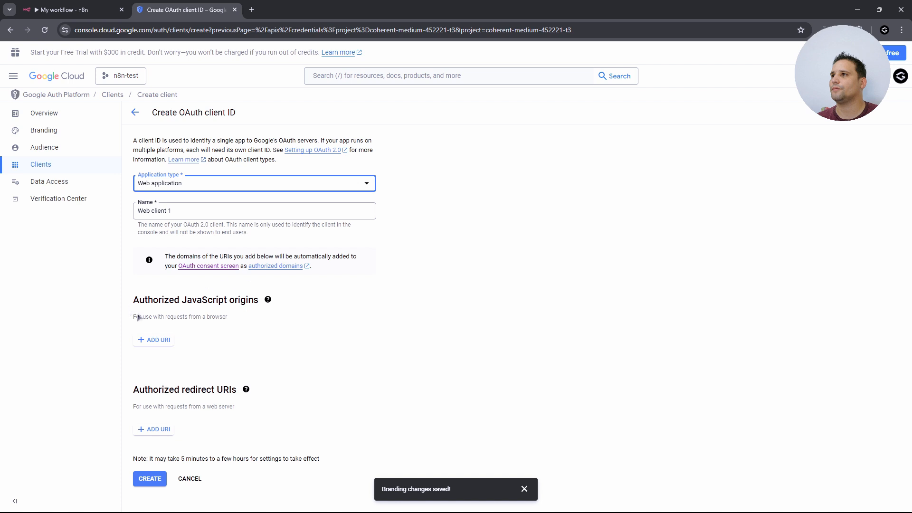
left_click_drag(187, 211, 93, 210)
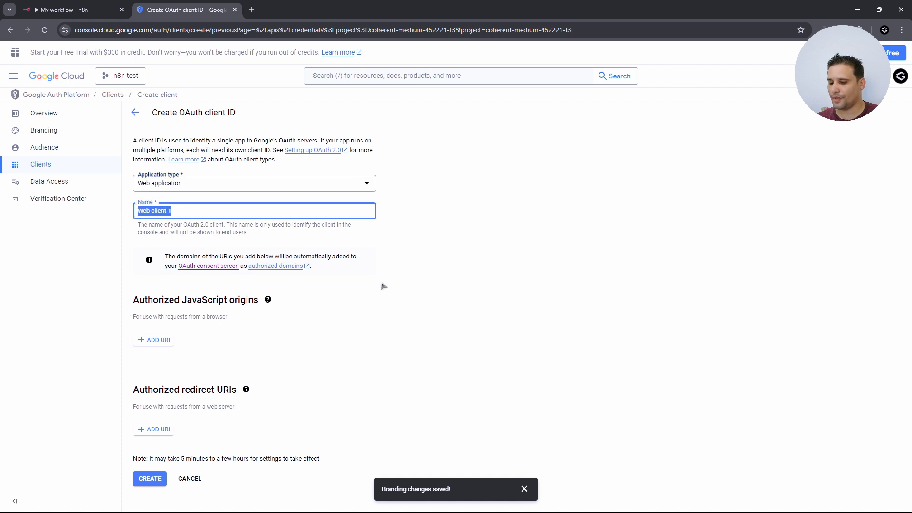
type("n8n-test")
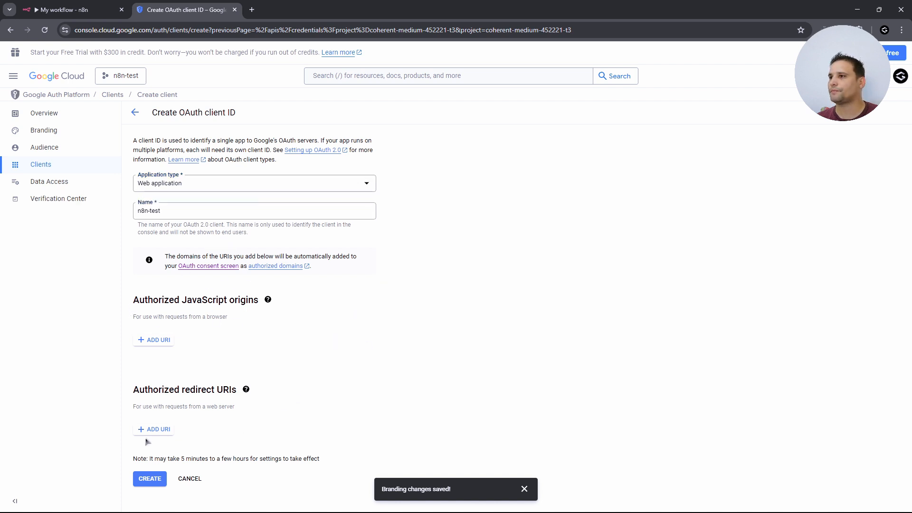
- Add n8n's OAuth callback URL as the authorized redirect URI and create the client
left_click(160, 429)
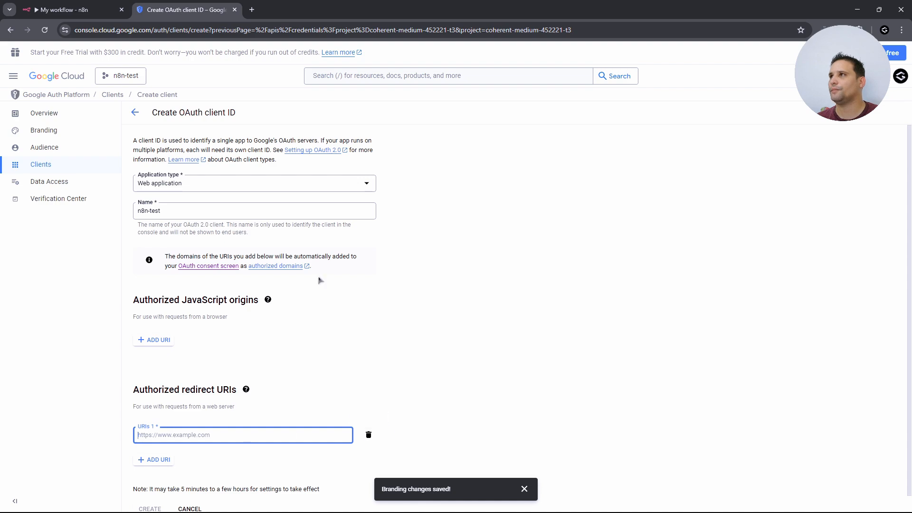
left_click(80, 10)
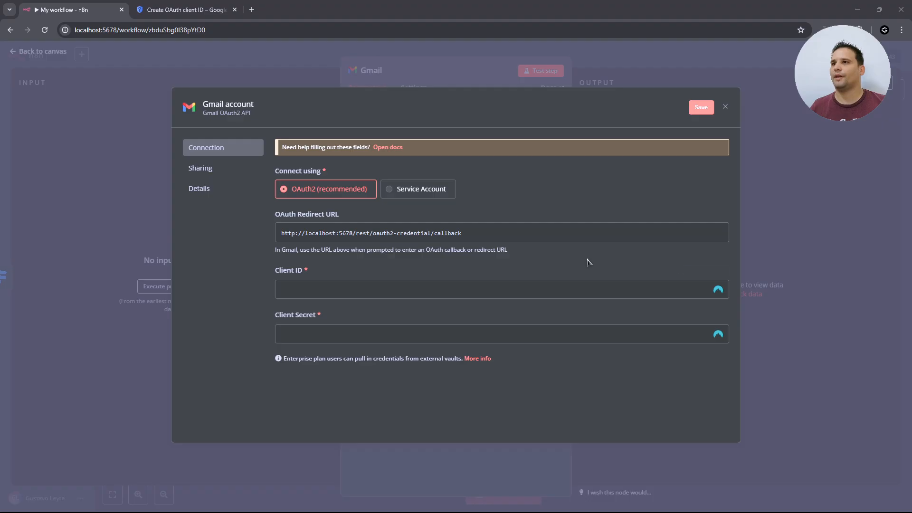
left_click(422, 234)
left_click(185, 10)
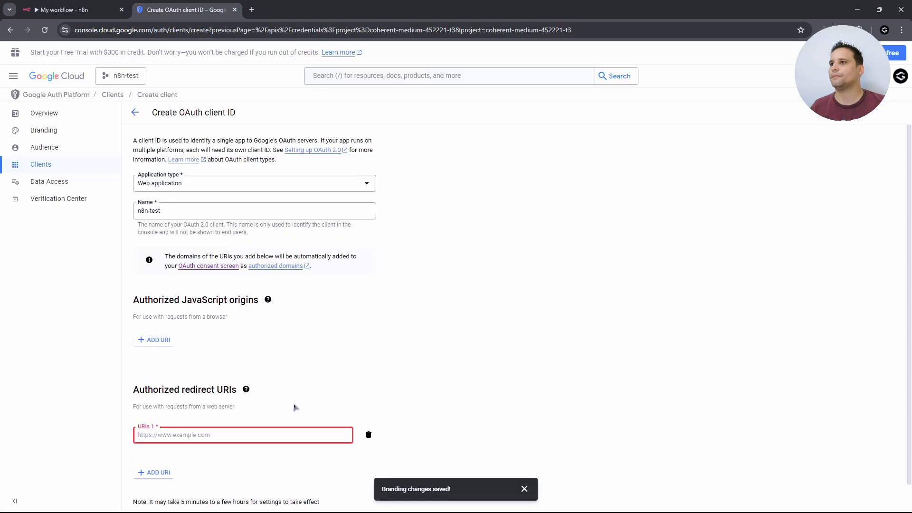
key("ctrl+v")
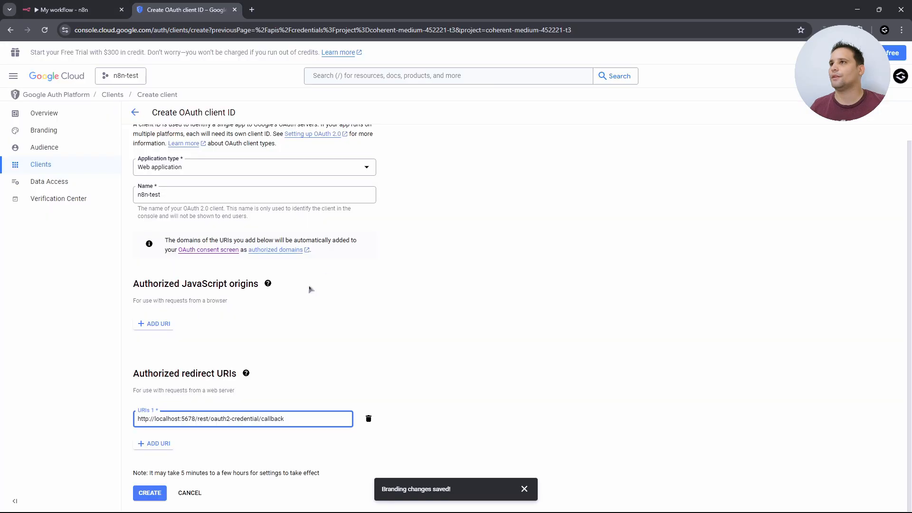
left_click(153, 494)
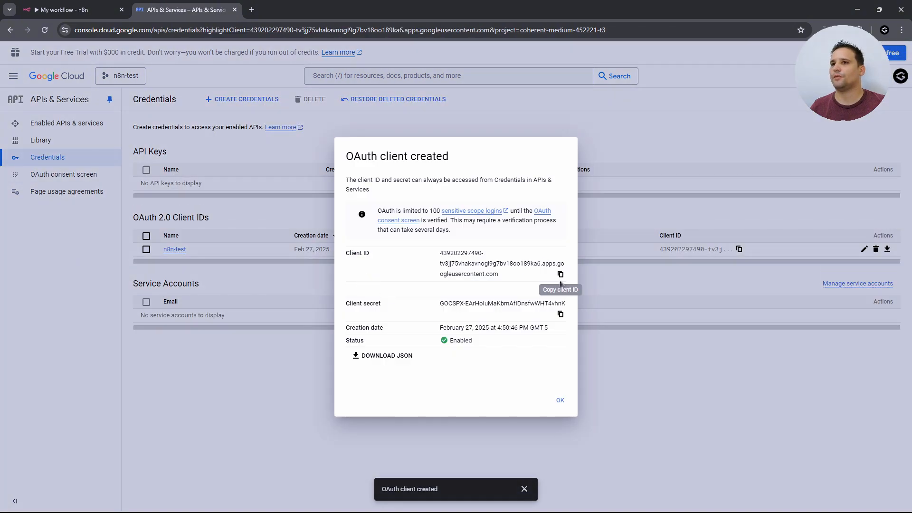
- Copy the new OAuth client's ID and secret into the n8n Gmail credential's Client ID and Client Secret fields
left_click(561, 276)
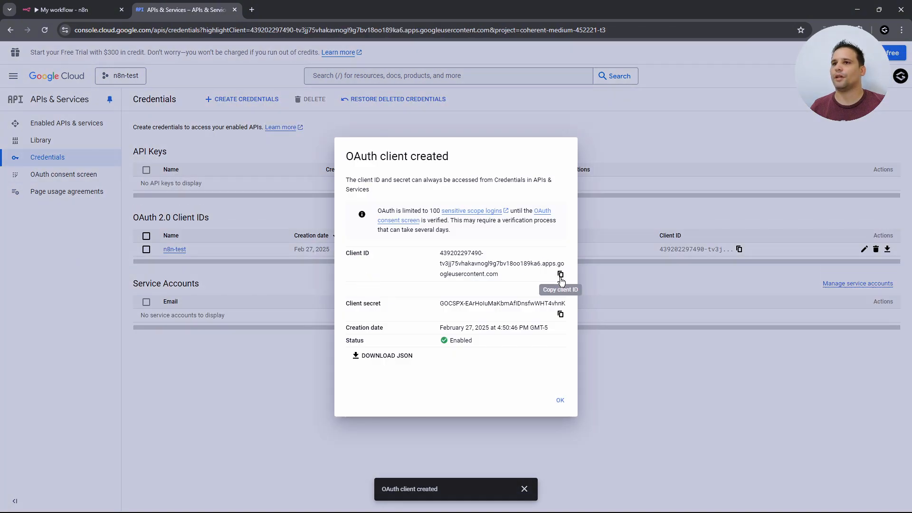
left_click(77, 13)
left_click(337, 291)
key("ctrl+v")
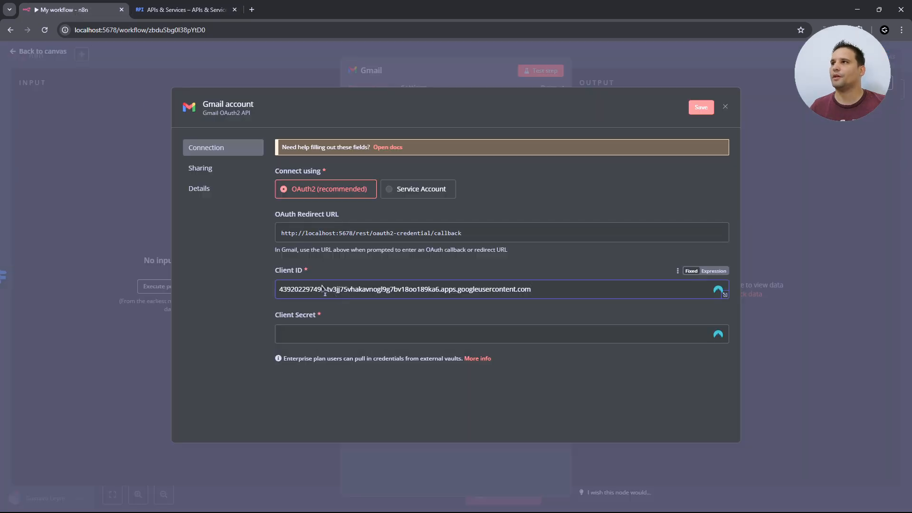
left_click(174, 10)
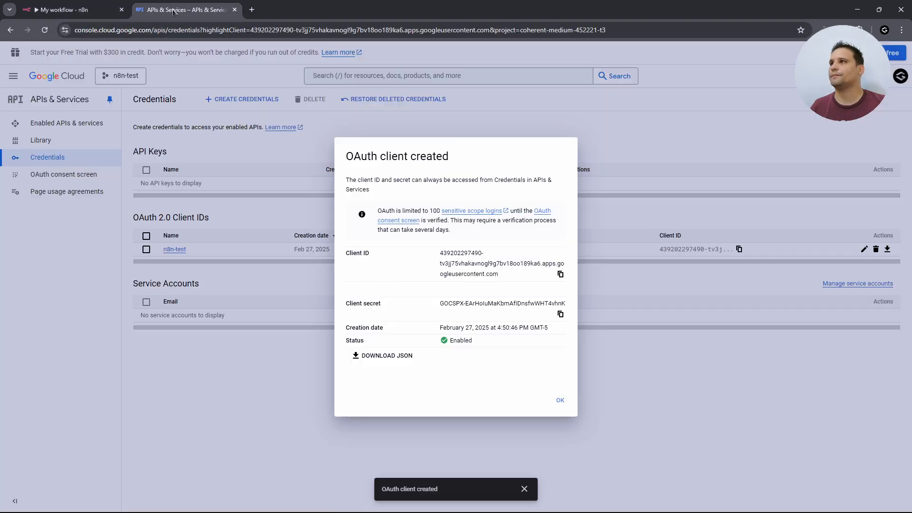
left_click(561, 314)
left_click(77, 10)
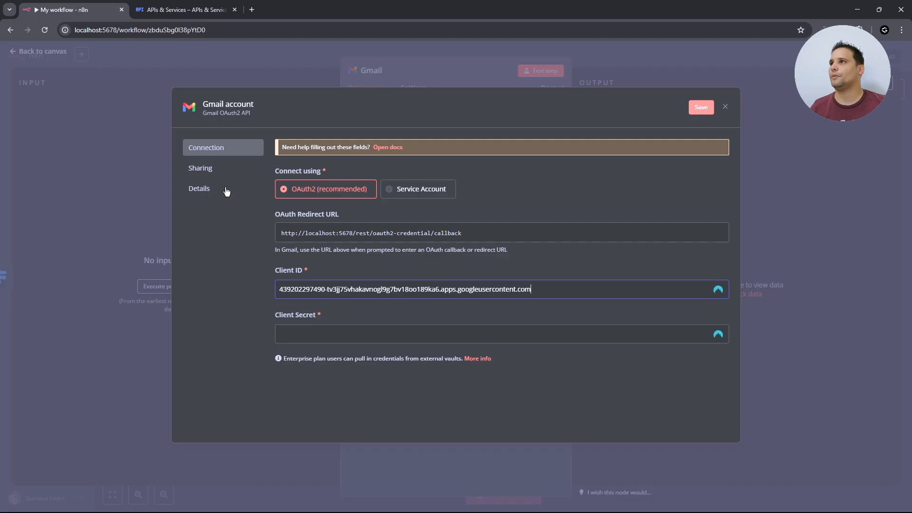
left_click(378, 334)
key("ctrl+v")
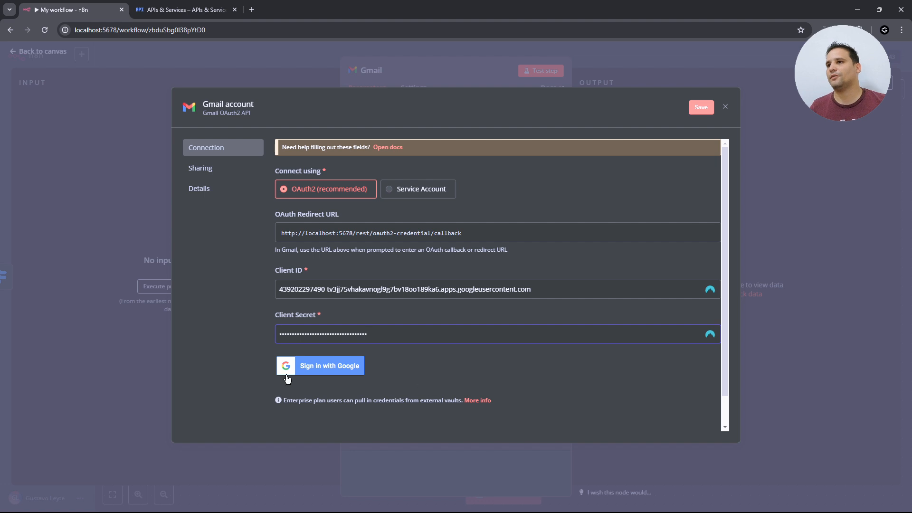
- Sign in with Google, pick the account, and proceed past the unverified-app warning to n8n-test
left_click(345, 376)
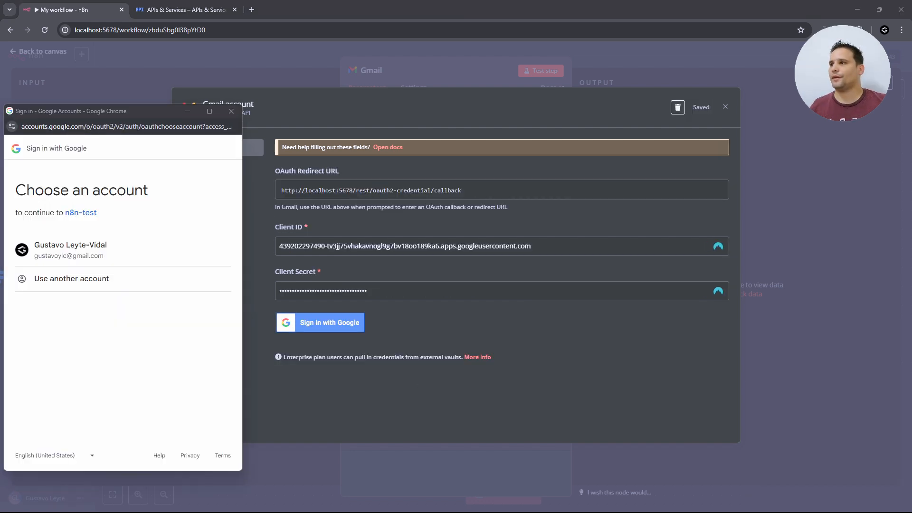
left_click(91, 250)
left_click(29, 329)
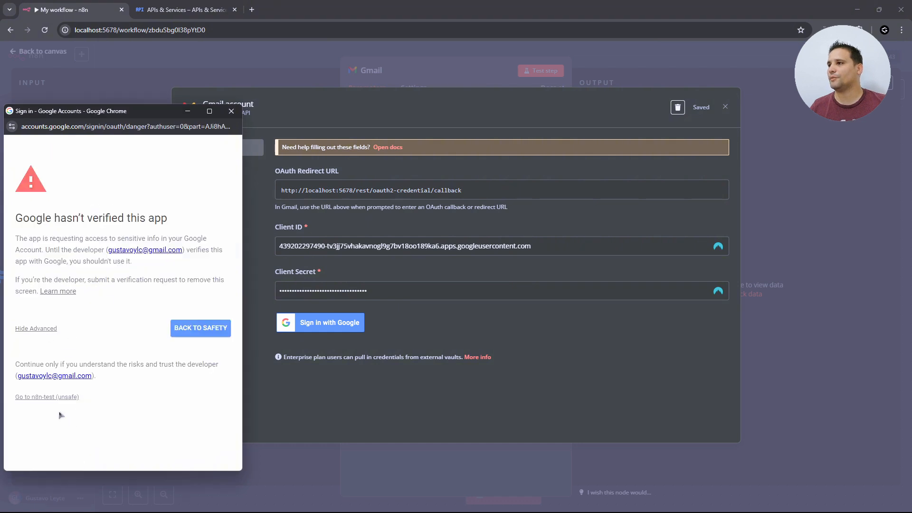
left_click(43, 397)
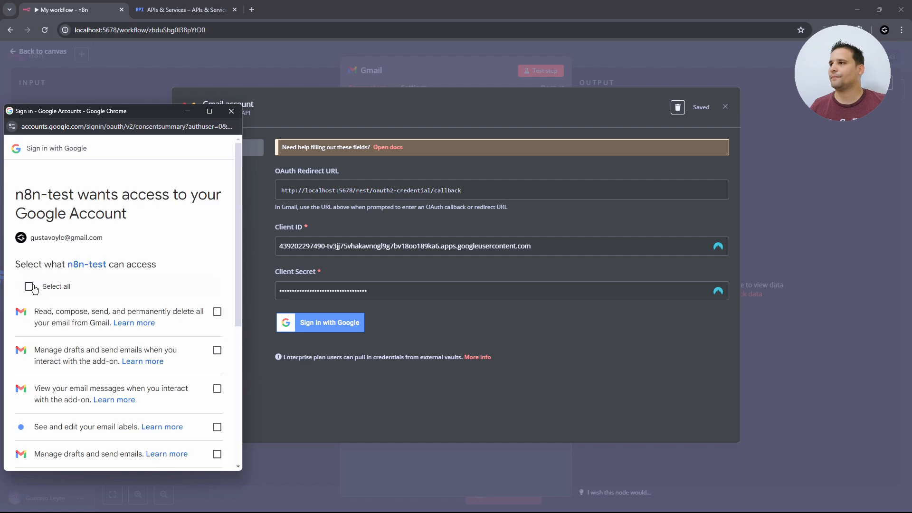
- Grant n8n-test all requested Gmail permissions so the credential shows Account connected
scroll(46, 271, "down", 3)
scroll(46, 271, "up", 3)
left_click(29, 240)
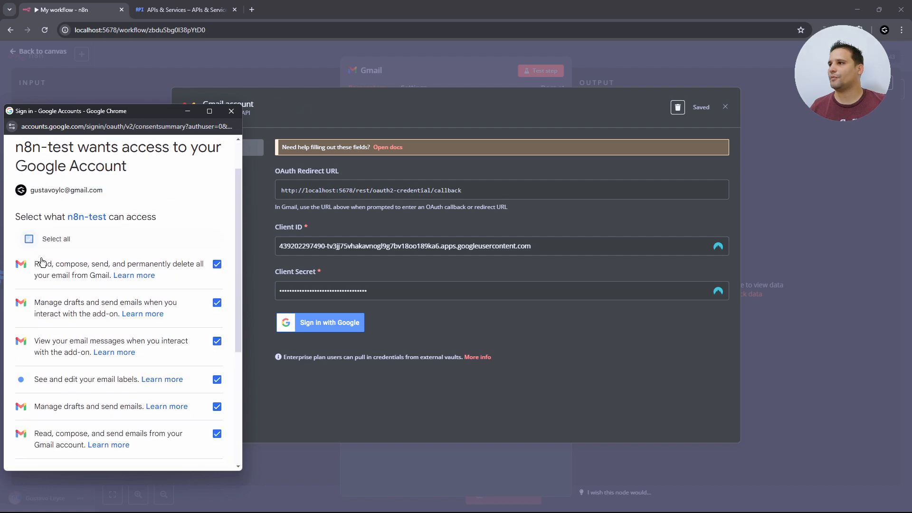
scroll(148, 347, "down", 3)
scroll(158, 279, "down", 3)
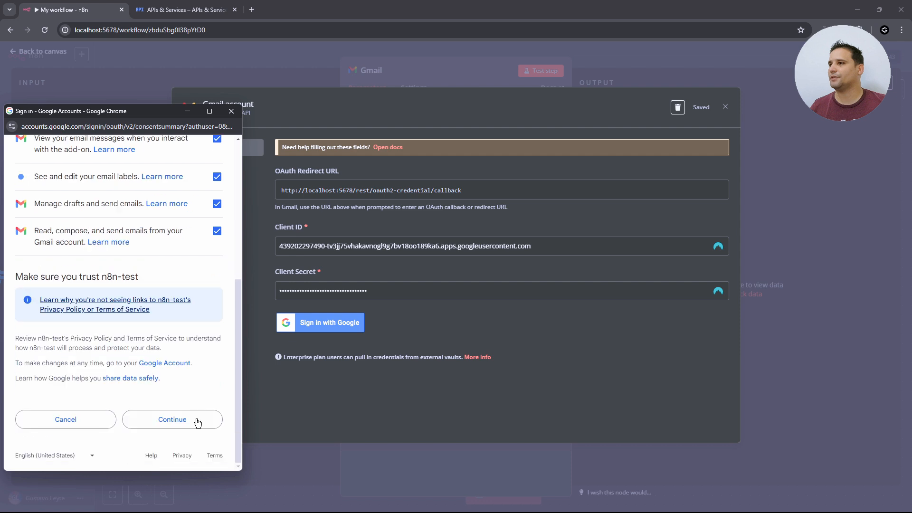
left_click(194, 420)
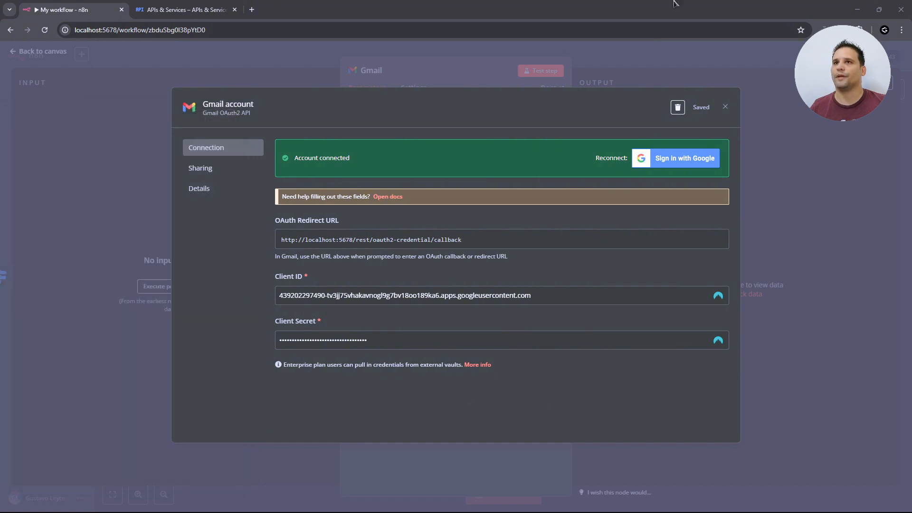
left_click(725, 108)
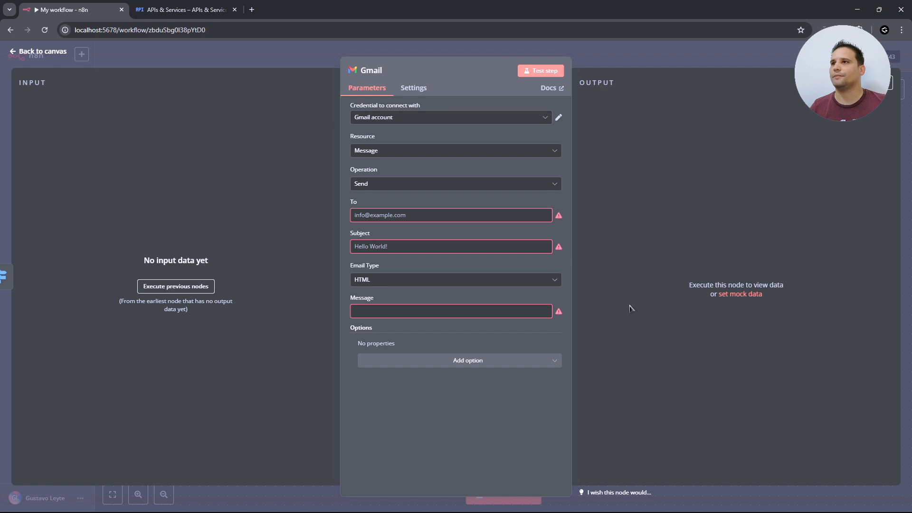
- Reopen the Gmail node, set your own e-mail address as recipient and subject 'Saludos!'
key("Escape")
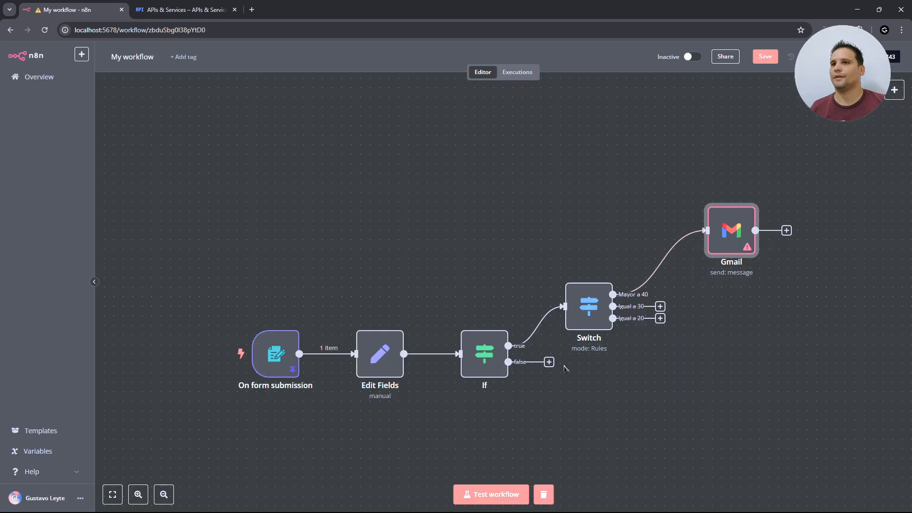
left_click_drag(608, 357, 588, 351)
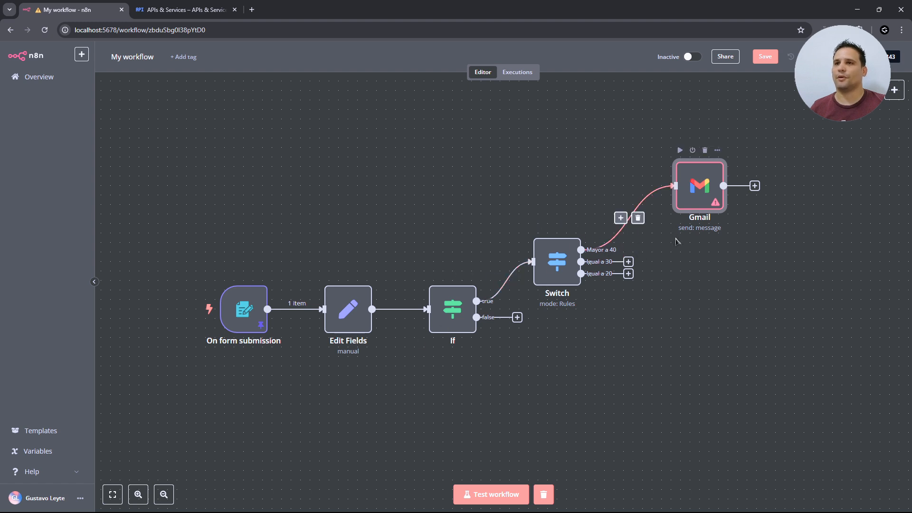
double_click(700, 190)
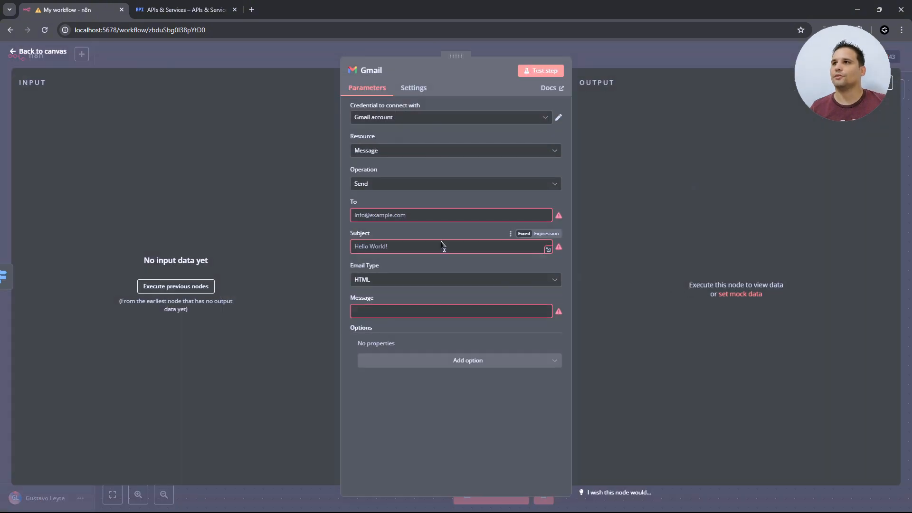
left_click(459, 217)
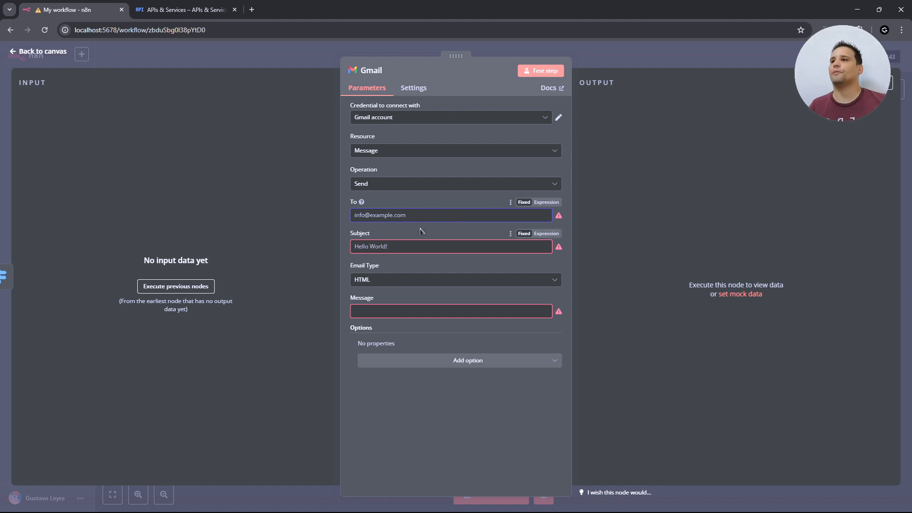
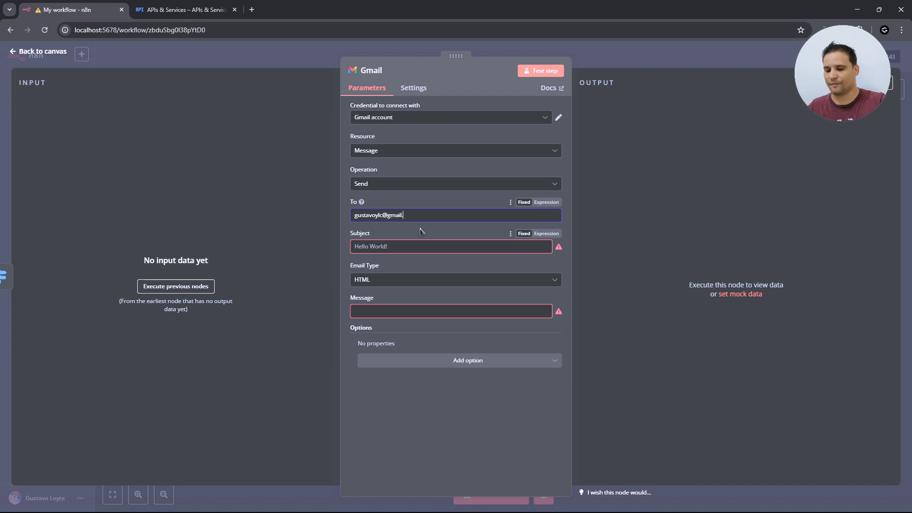
left_click(409, 247)
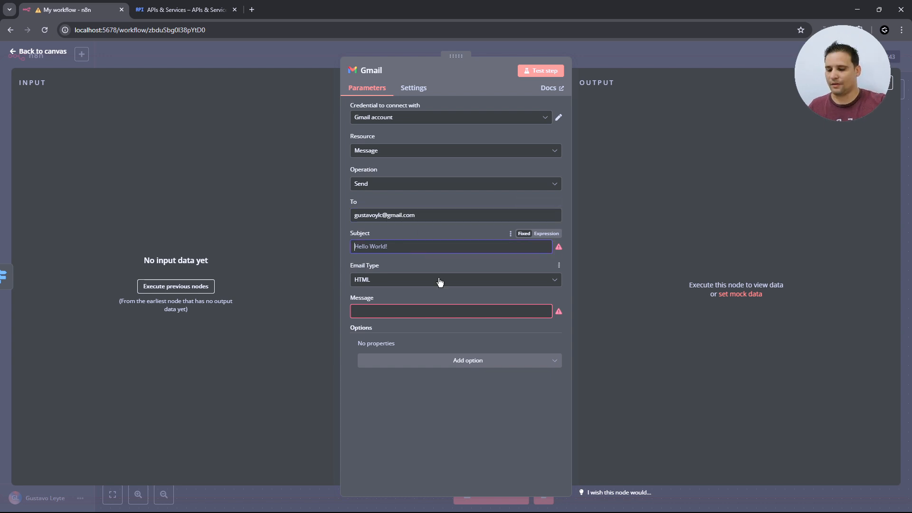
type("Saludos!")
- Write the message 'Un saludo desde n8n en local' and review the extra options and email type
left_click(435, 311)
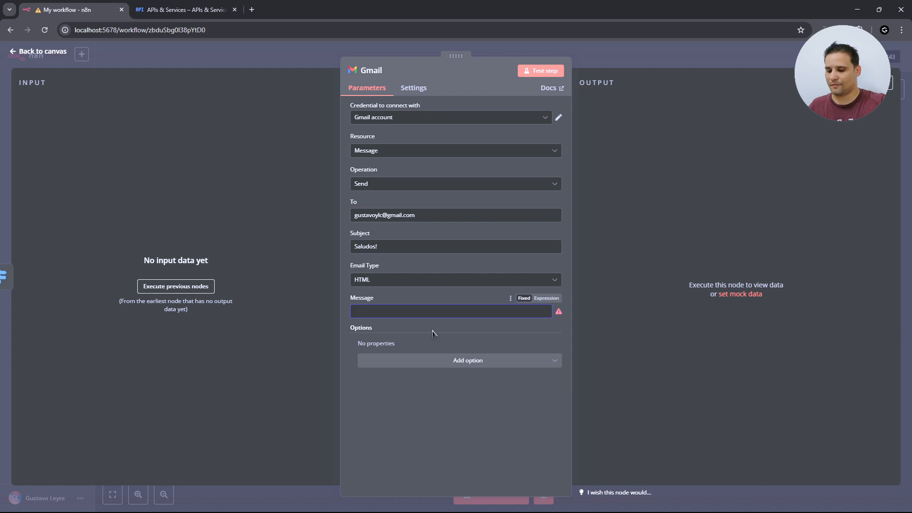
type("U")
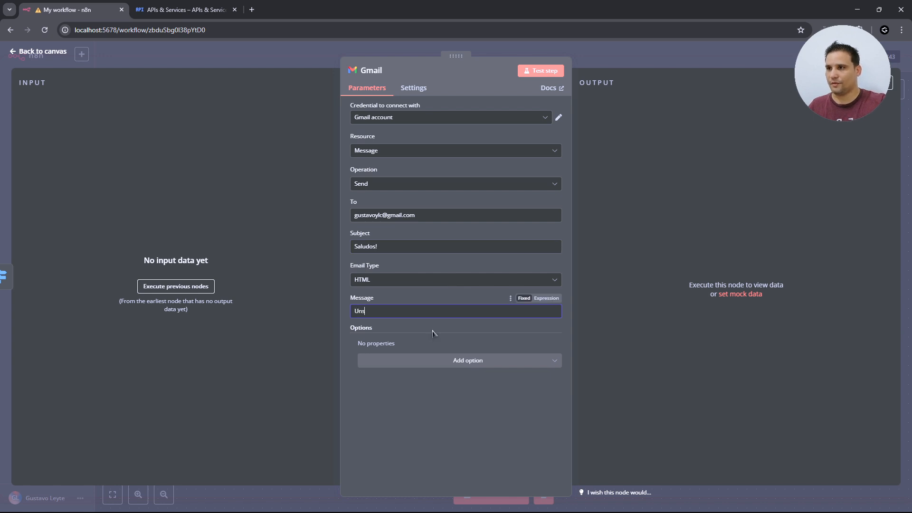
type("n saludo de")
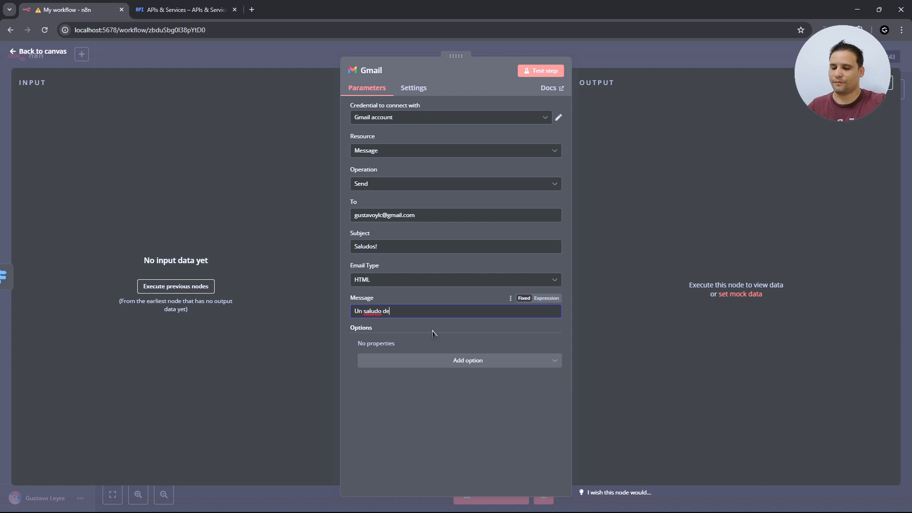
type("sde n8n en local")
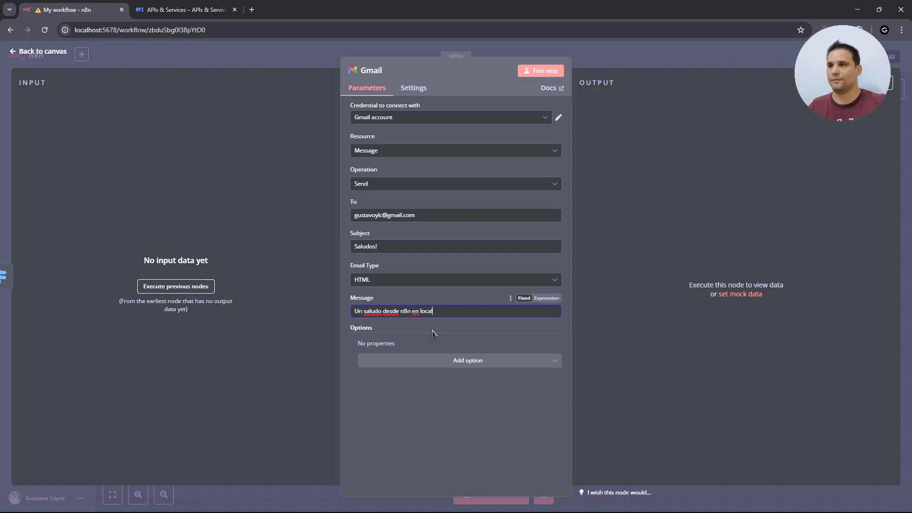
left_click(461, 365)
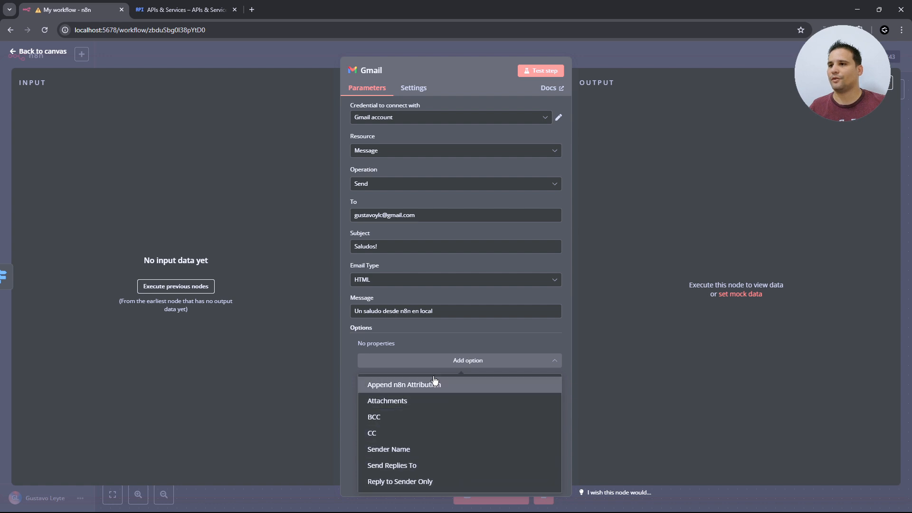
left_click(510, 347)
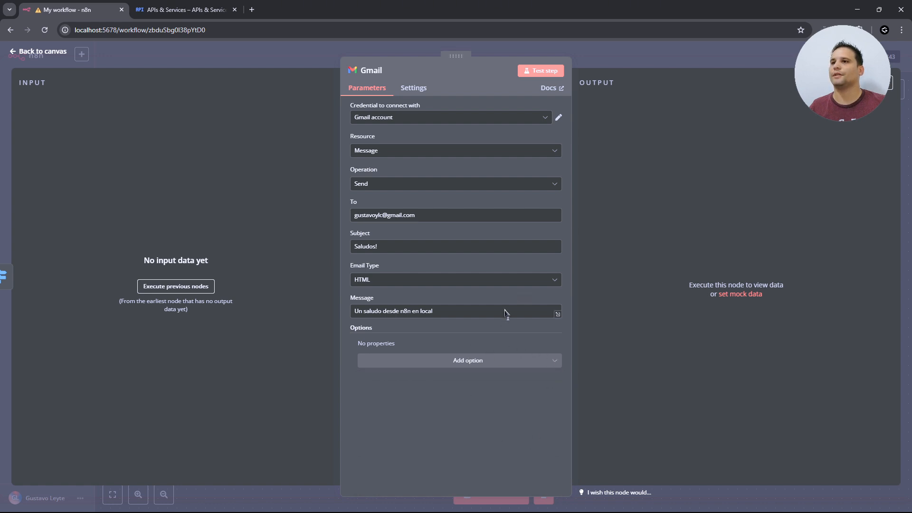
left_click(438, 281)
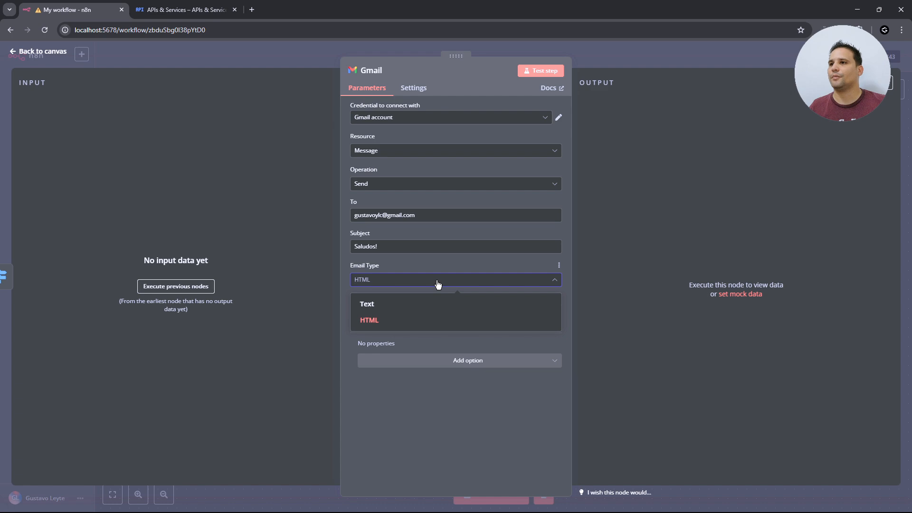
- Test the whole workflow so the Gmail node sends the email, then open a new browser tab
left_click(437, 284)
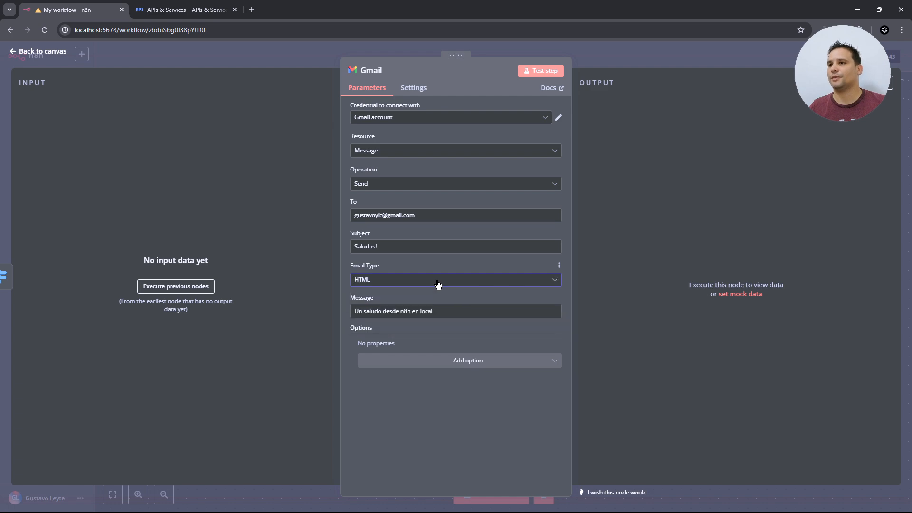
left_click(44, 52)
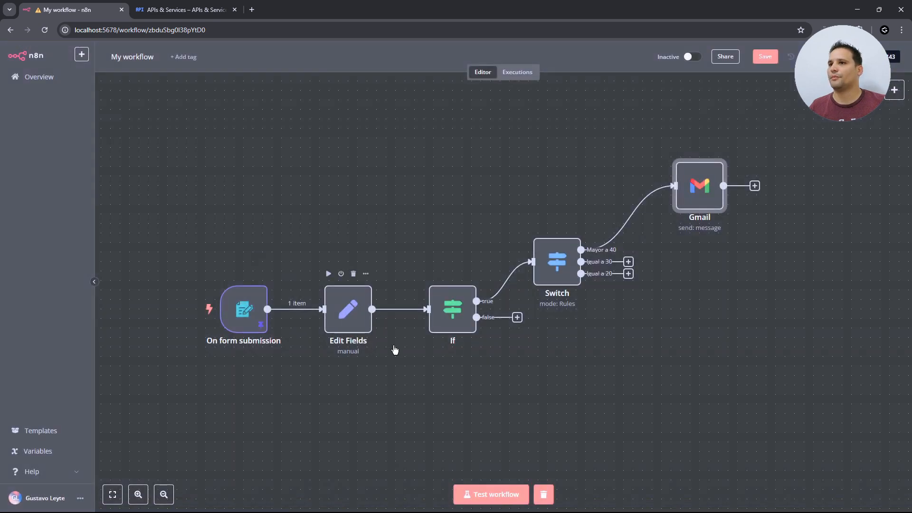
left_click(484, 495)
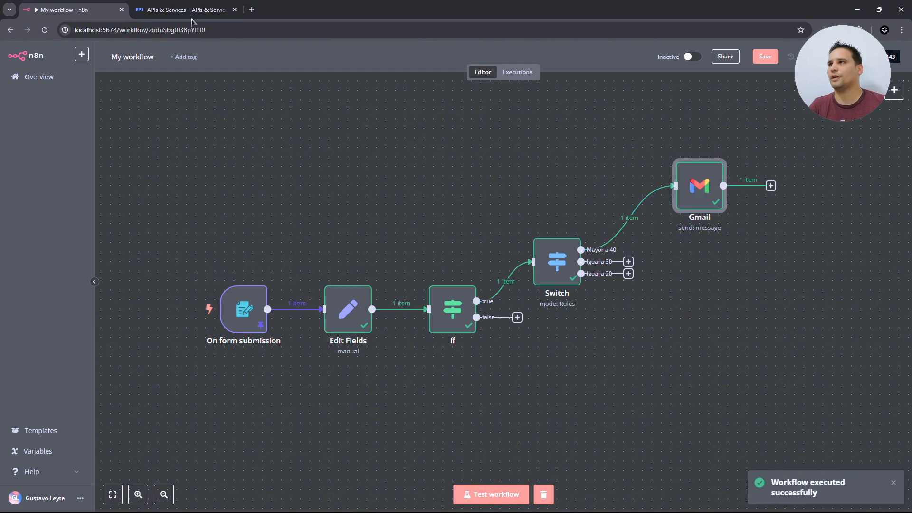
left_click(251, 9)
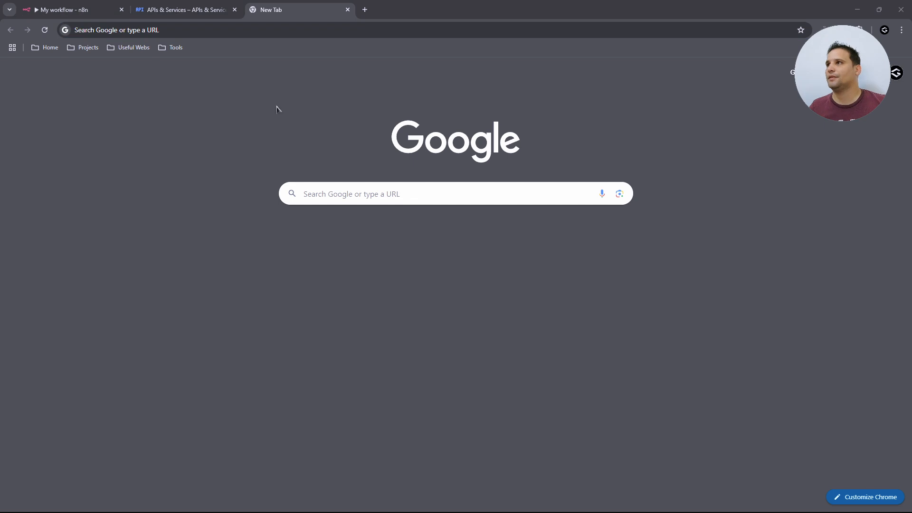
- Open Gmail and confirm the 'Saludos!' email reads 'Un saludo desde n8n en local', then return to n8n
left_click(158, 31)
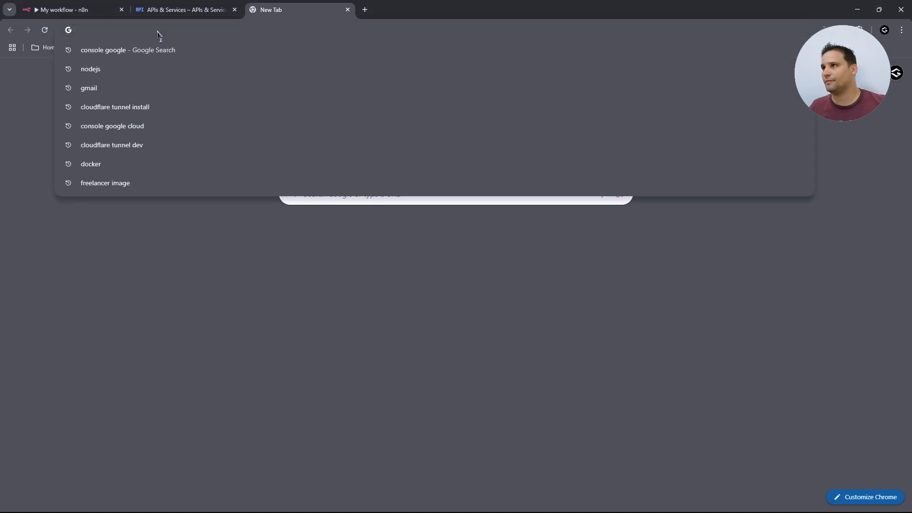
type("mail.google.com/mail/u/0/#inbox")
key("Return")
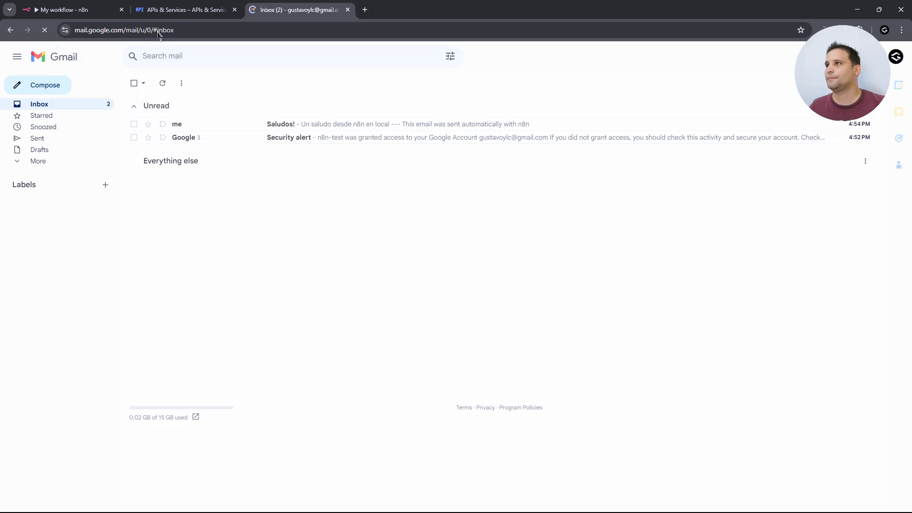
left_click(359, 123)
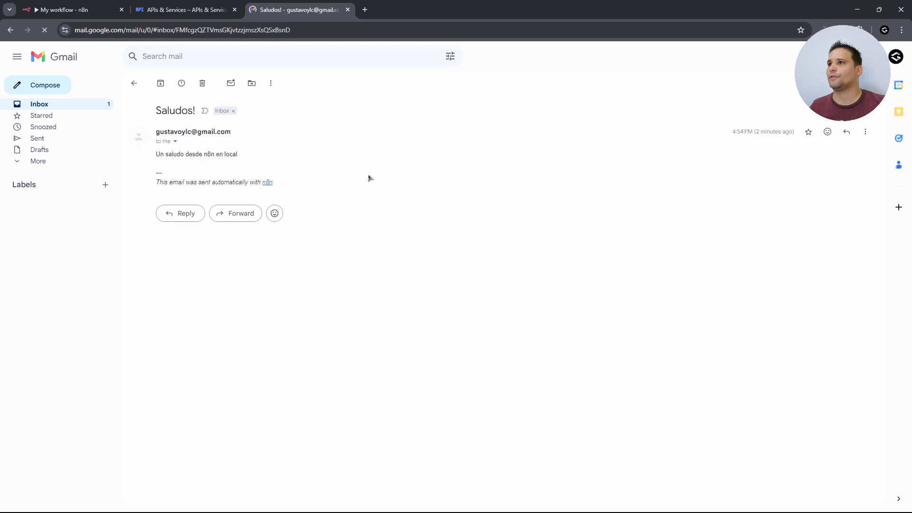
left_click(174, 143)
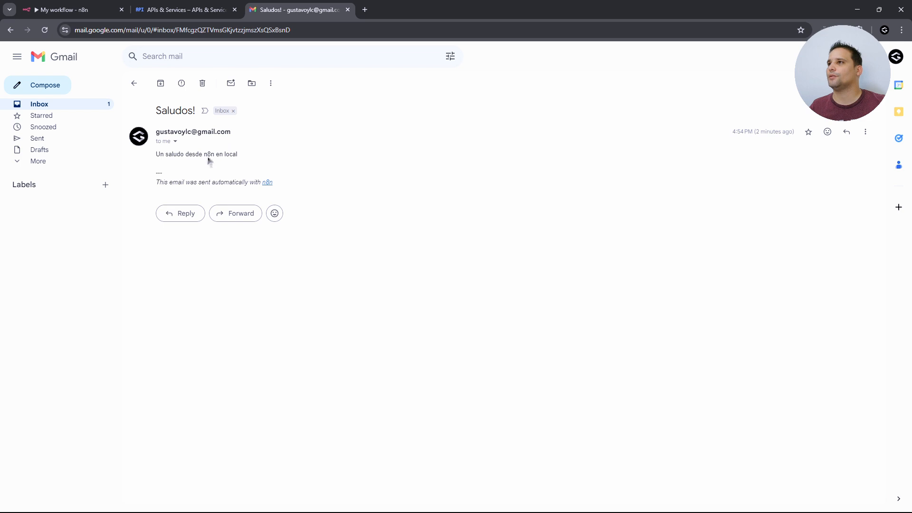
left_click_drag(167, 157, 252, 154)
left_click(254, 154)
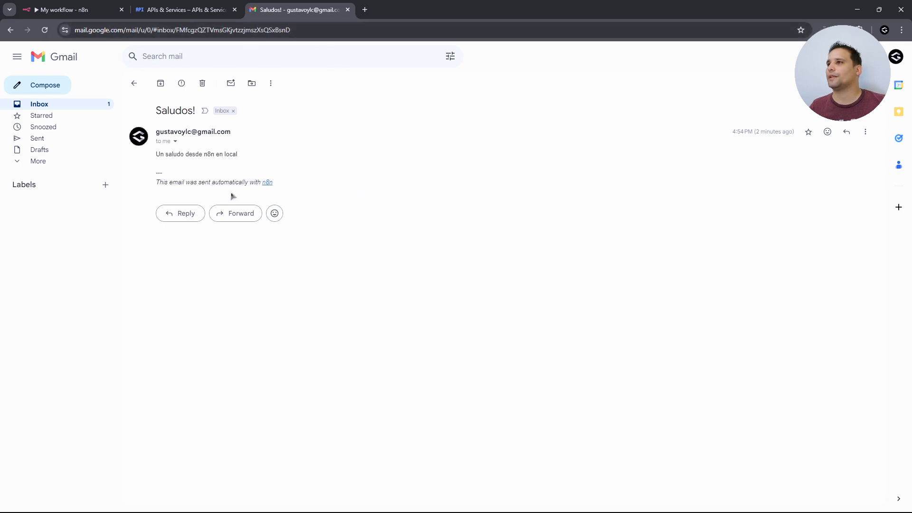
left_click(71, 9)
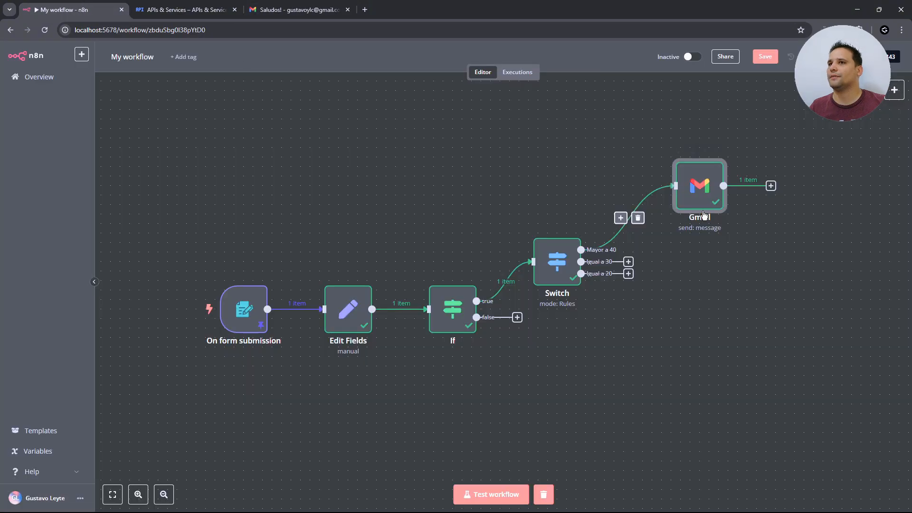
- Add Append n8n Attribution switched off in the Gmail node, resend, and check the new Saludos! email
double_click(717, 184)
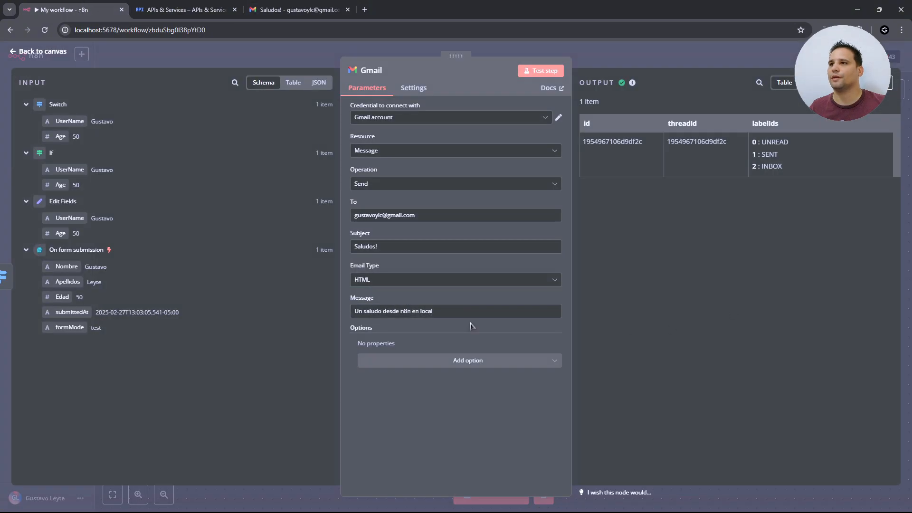
left_click(426, 361)
left_click(427, 384)
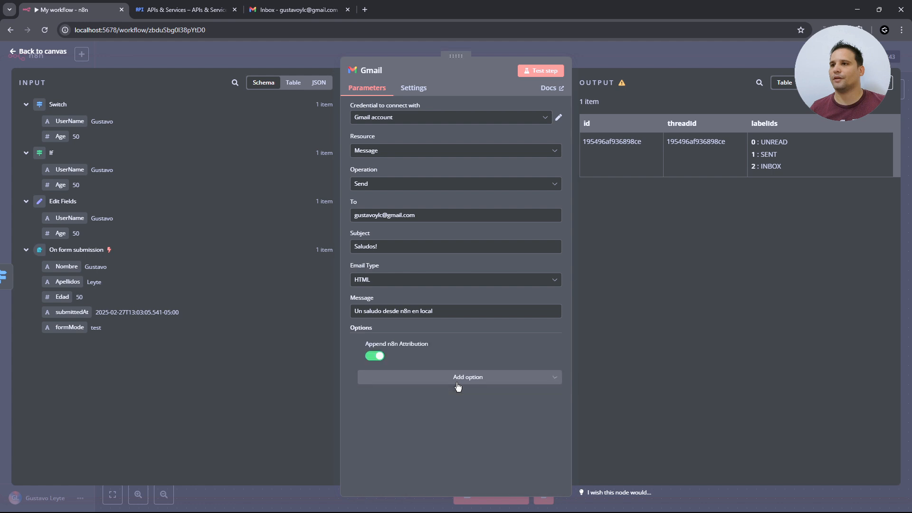
left_click(375, 357)
left_click(544, 72)
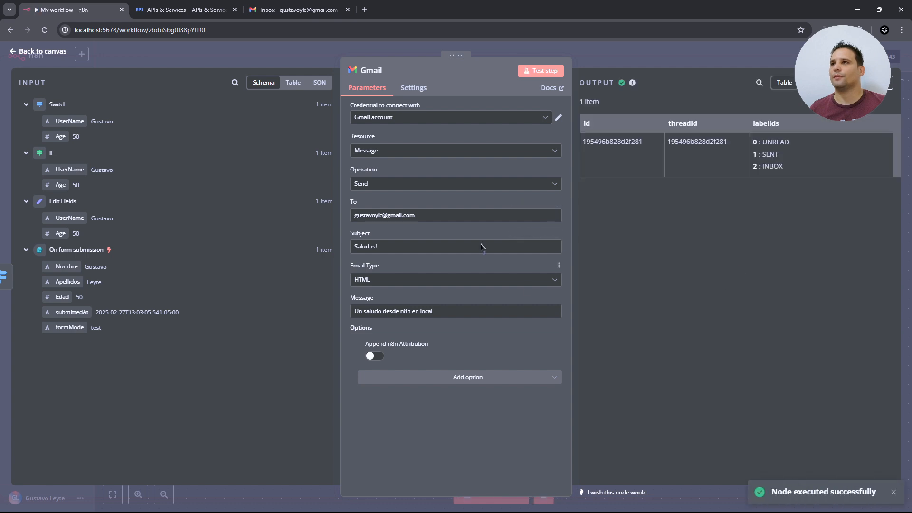
left_click(298, 6)
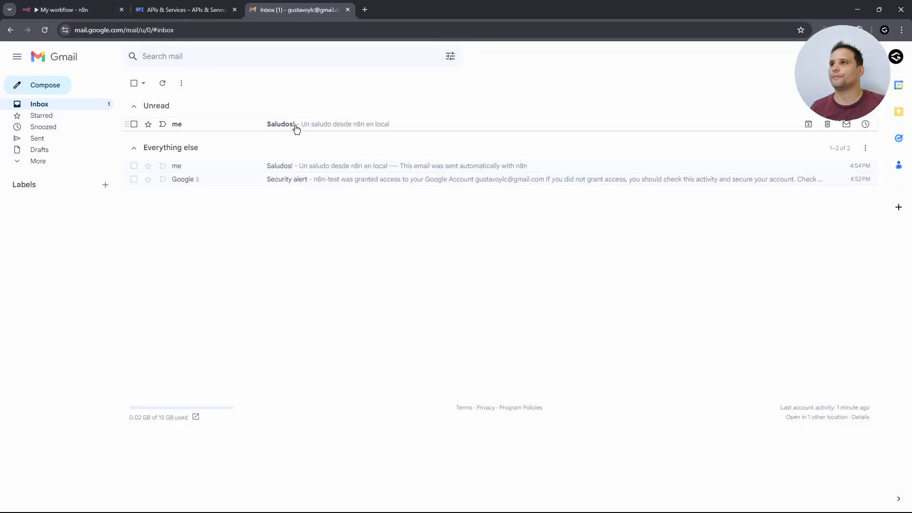
left_click(295, 125)
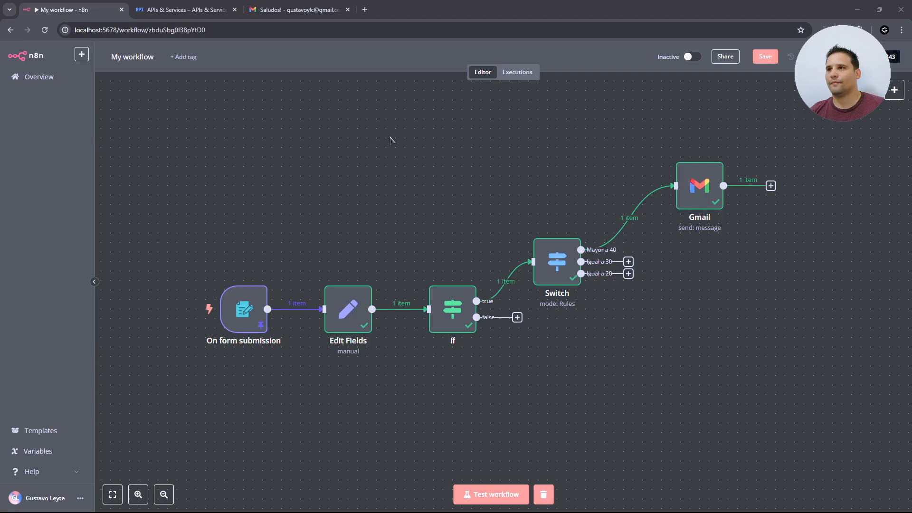
- Rename the workflow to 'EnviarCorresosPorNombre'
left_click(371, 142)
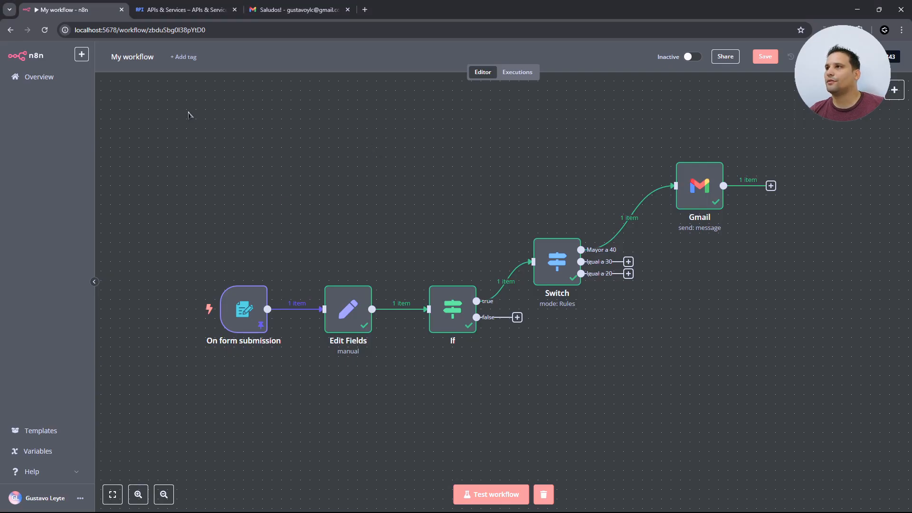
left_click(138, 57)
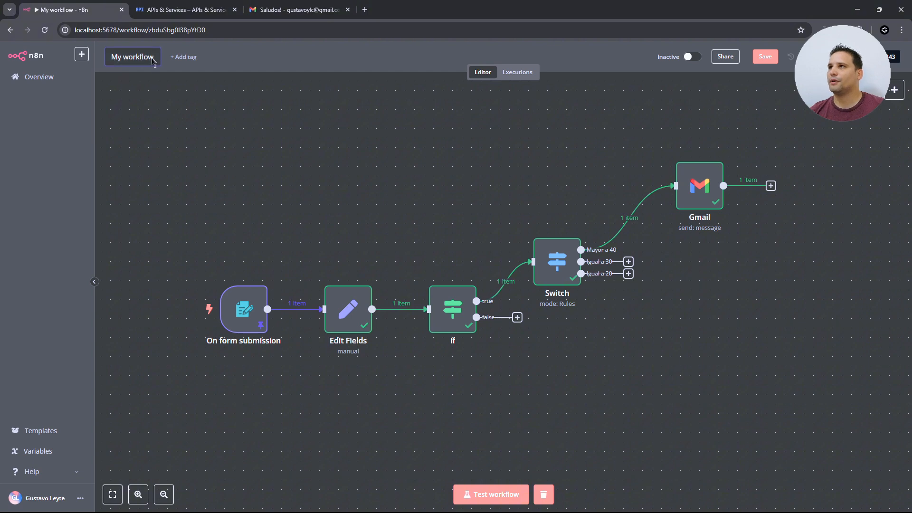
left_click_drag(153, 60, 111, 59)
type("Env")
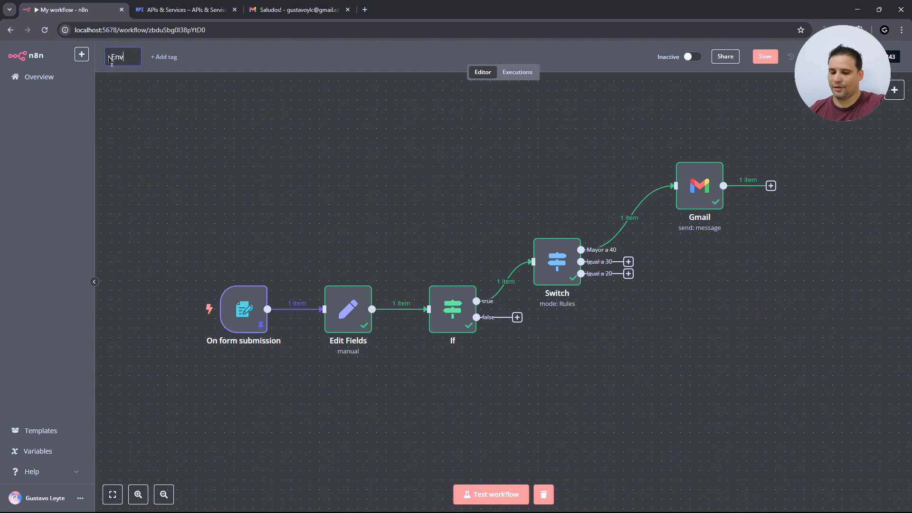
type("iarCorres")
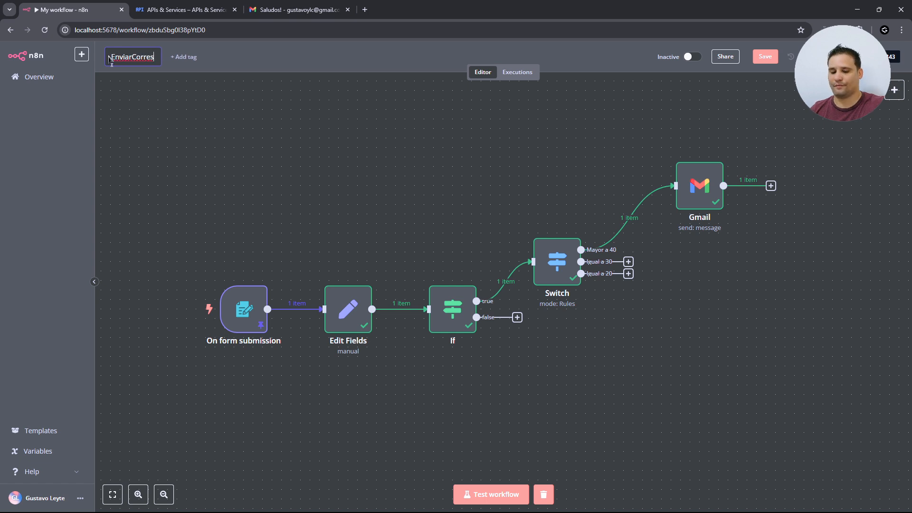
key("BackSpace")
type("osPor")
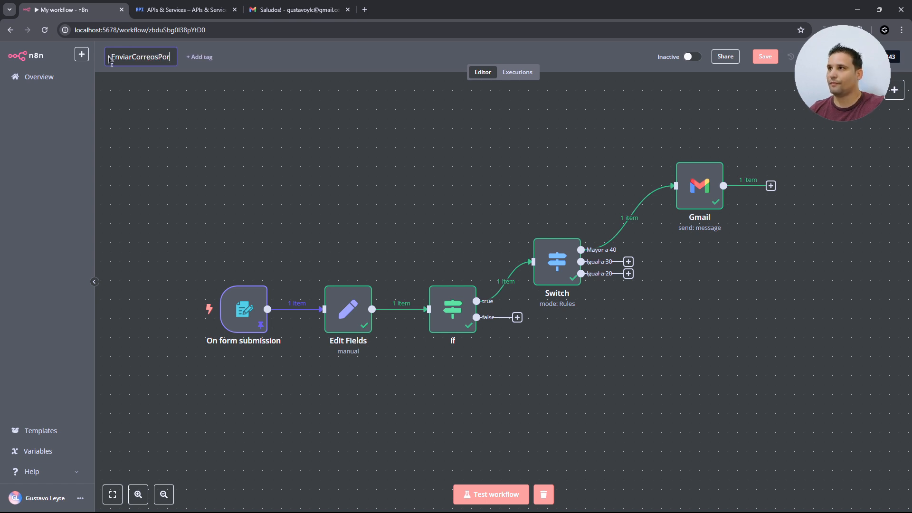
type("Nombre")
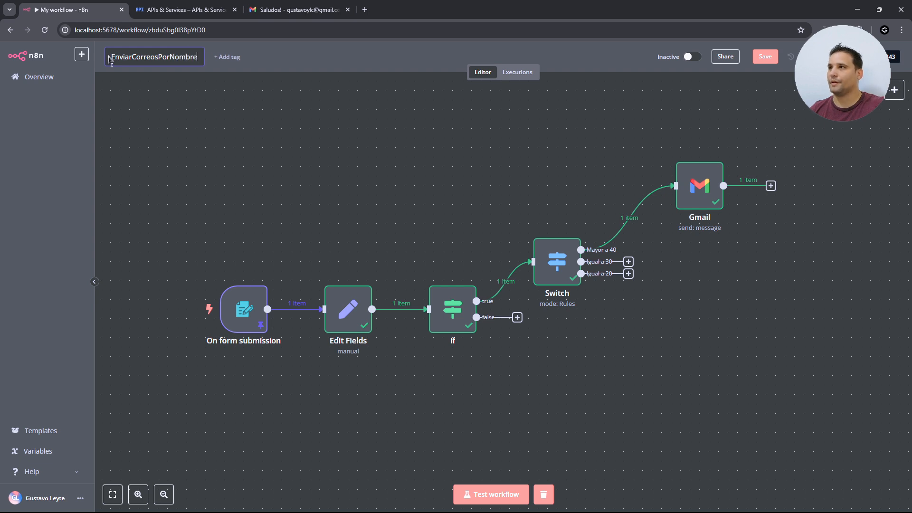
key("Return")
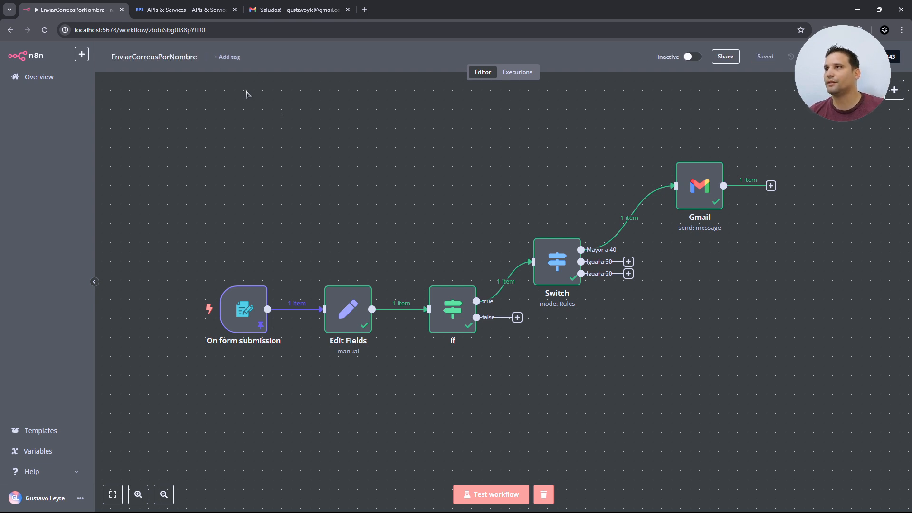
- Create a new workflow with a When Executed by Another Workflow trigger set to Accept all data
left_click(81, 55)
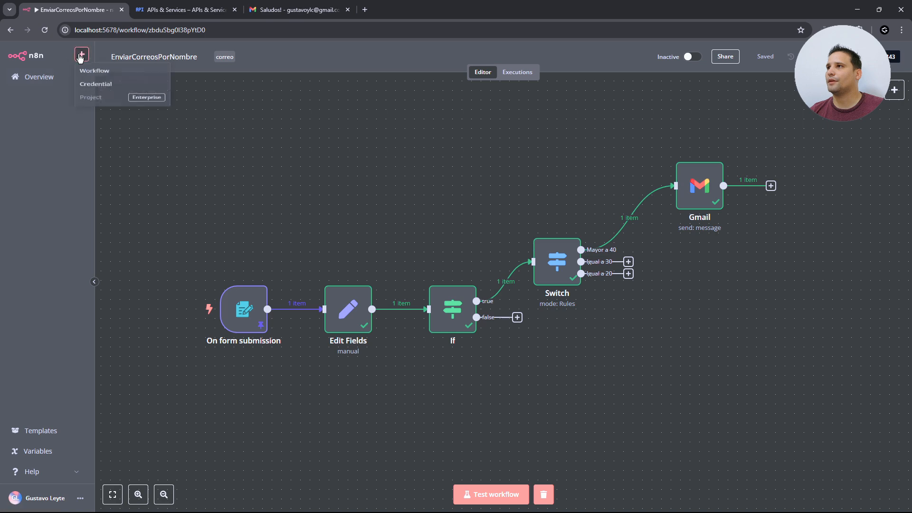
left_click(94, 76)
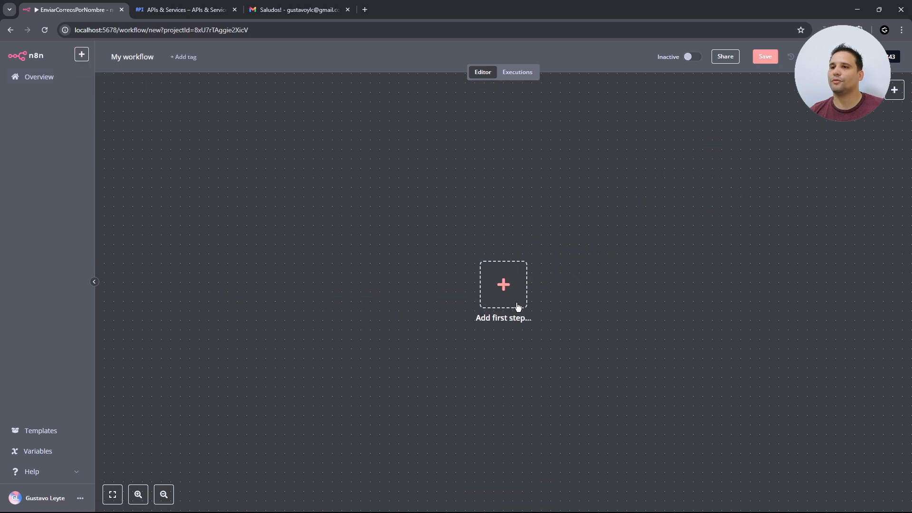
left_click(508, 289)
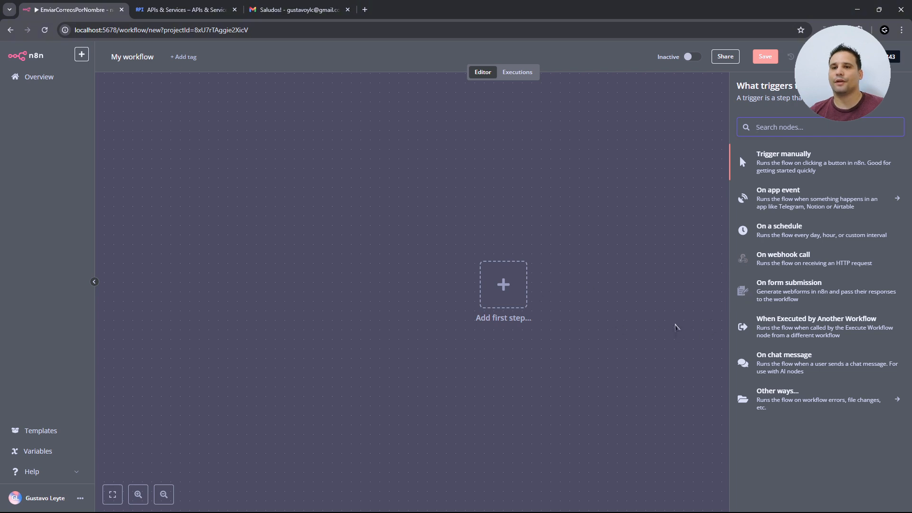
left_click(808, 326)
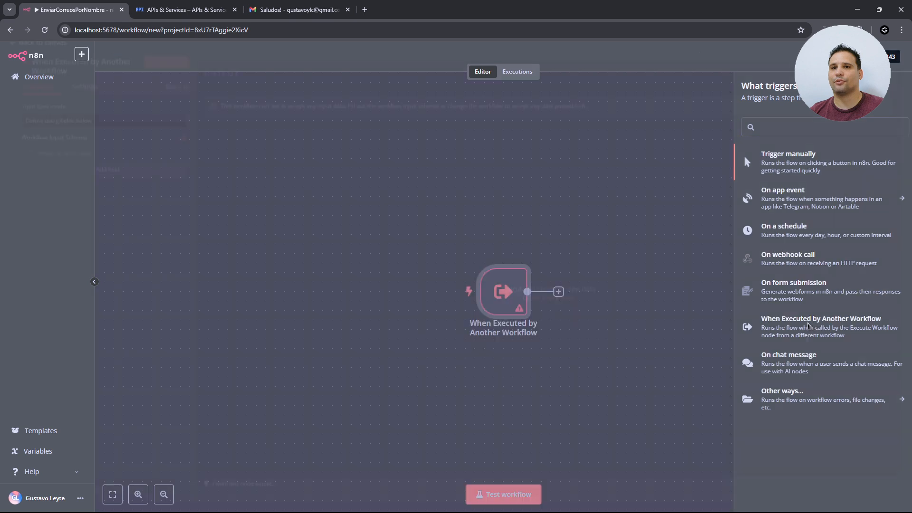
left_click(114, 131)
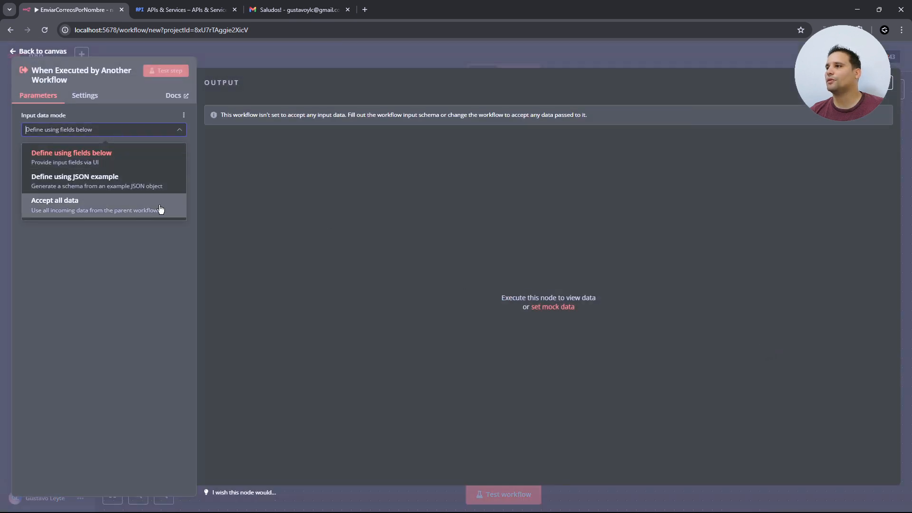
left_click(84, 208)
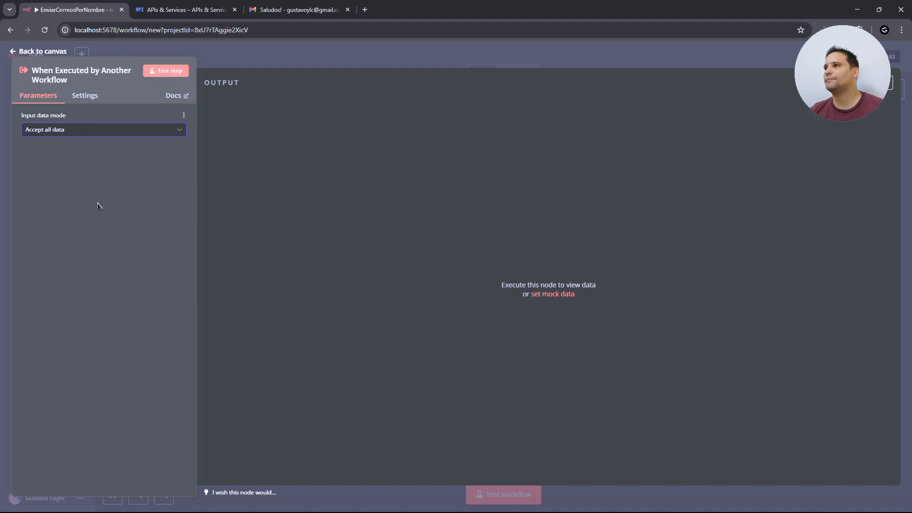
left_click(33, 52)
left_click(557, 290)
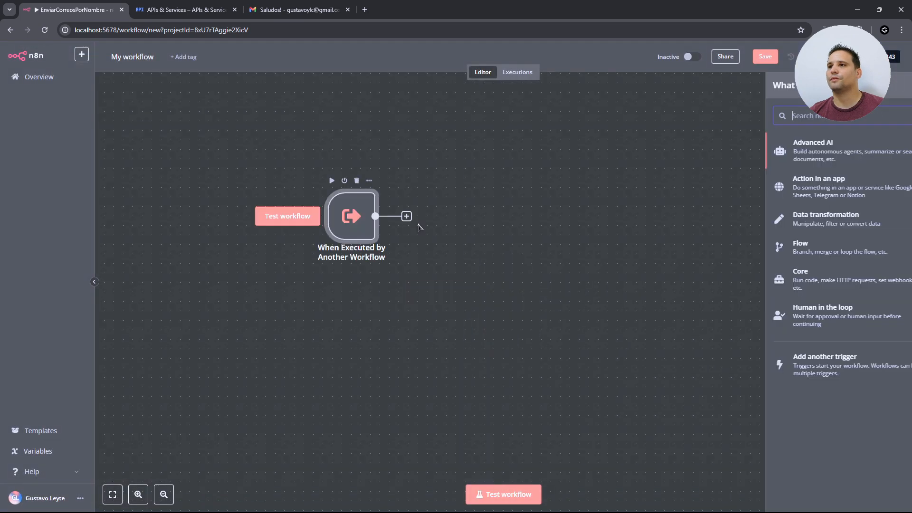
- Add an AI Agent node from the Advanced AI category after the trigger
left_click(790, 154)
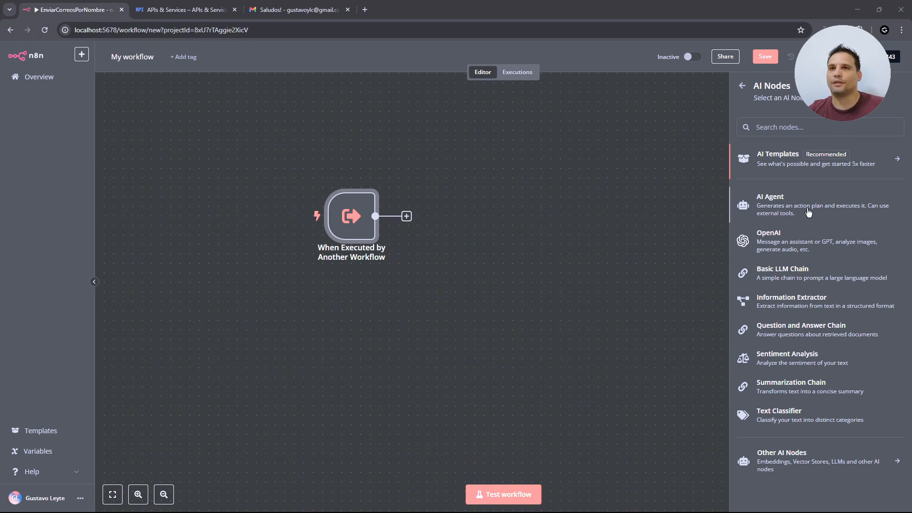
left_click(784, 204)
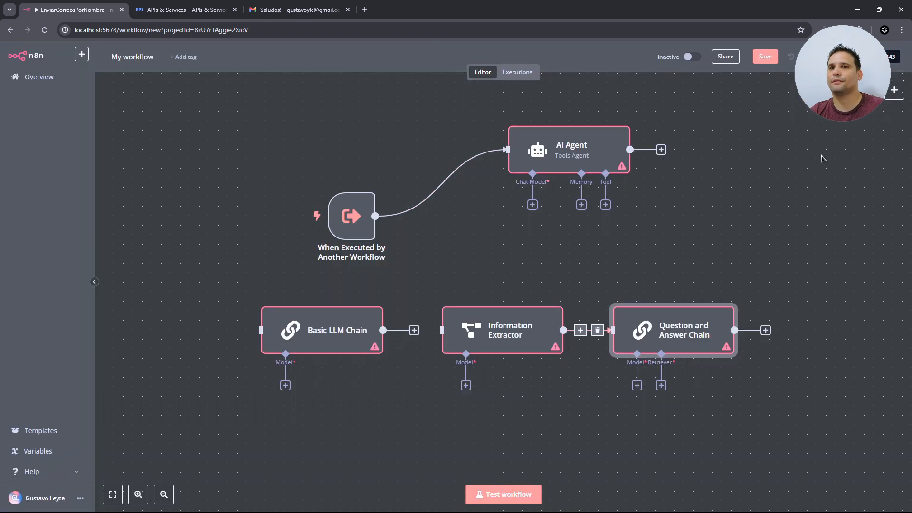
- Move the AI Agent node left toward the trigger, previewing its language model list
key("Tab")
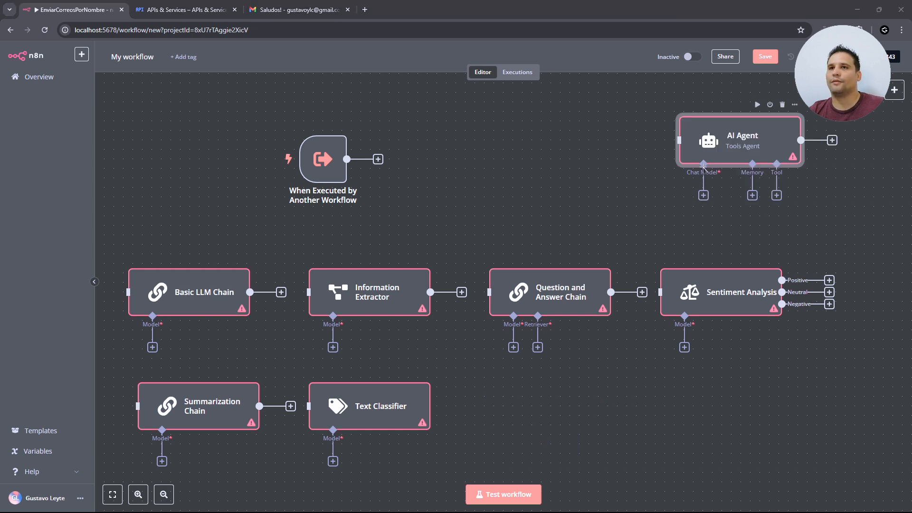
left_click_drag(748, 148, 664, 138)
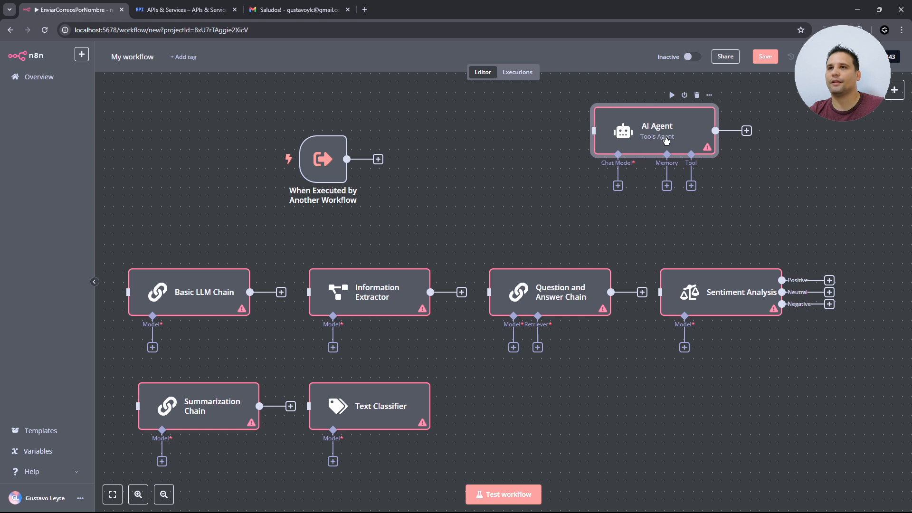
left_click(618, 186)
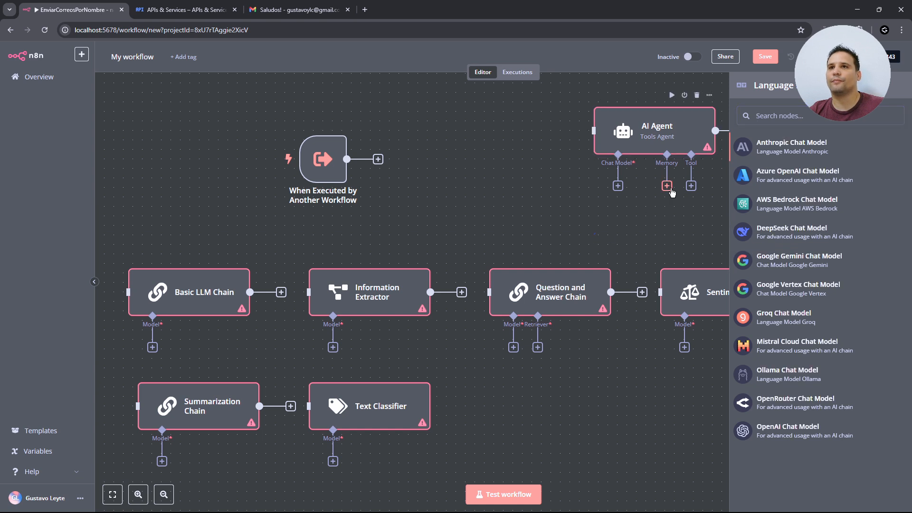
left_click_drag(677, 143, 572, 162)
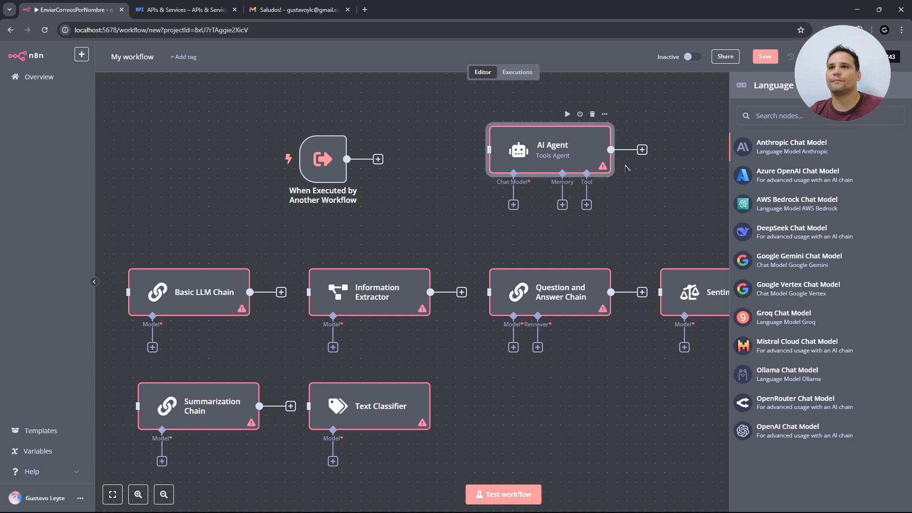
left_click(664, 196)
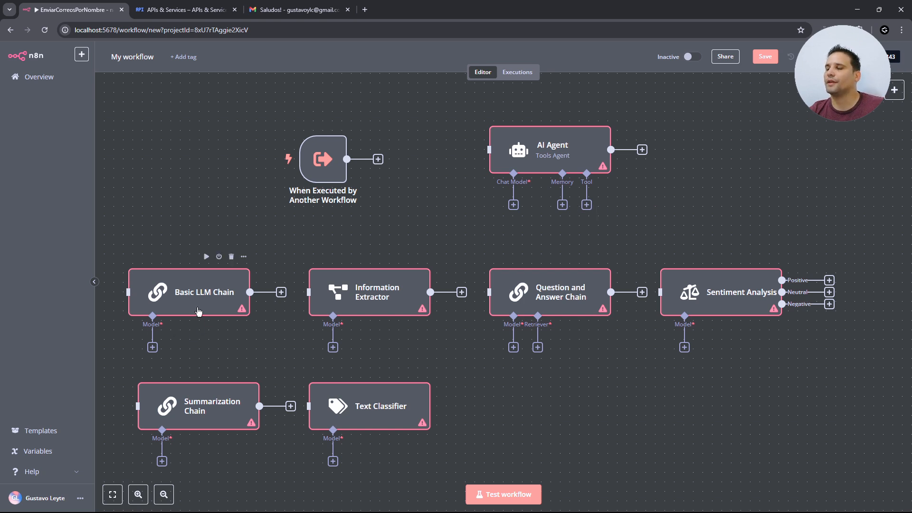
- Move the Basic LLM Chain up near the trigger and inspect its model choices and settings
left_click_drag(213, 307, 208, 273)
left_click(143, 309)
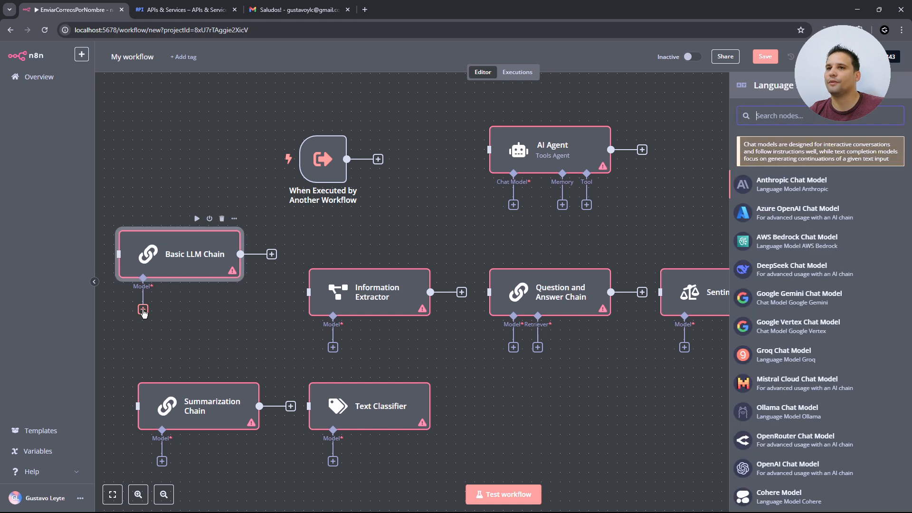
scroll(779, 275, "down", 1)
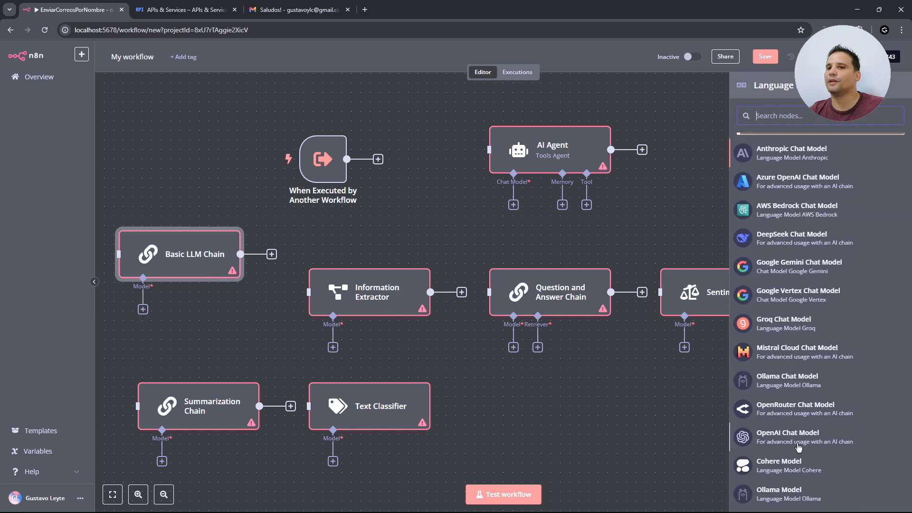
left_click(234, 301)
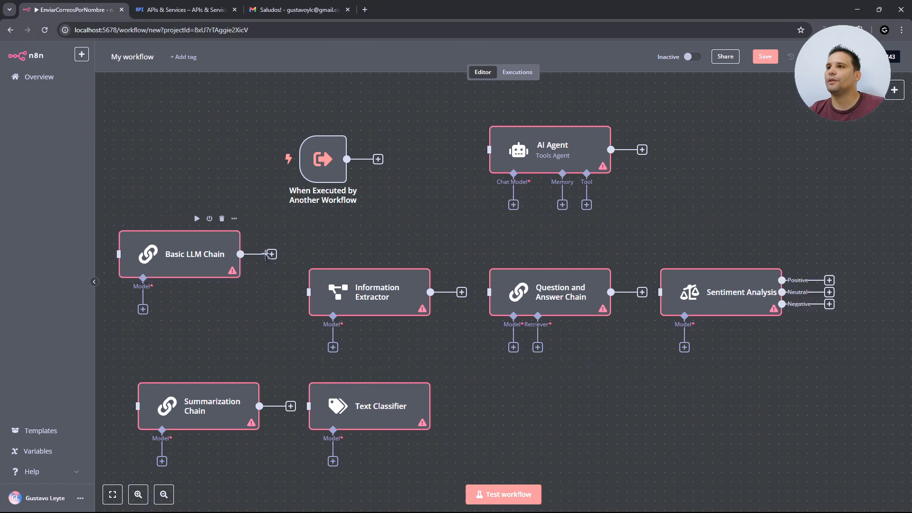
left_click(221, 259)
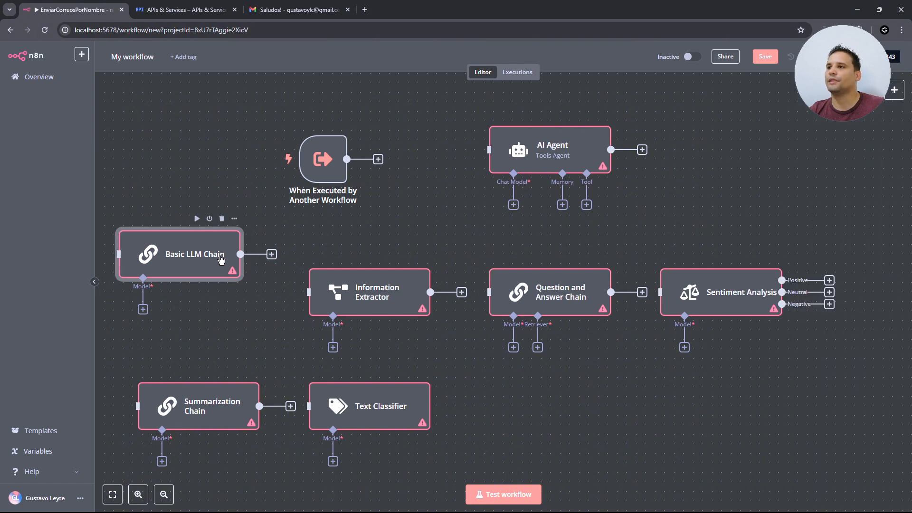
double_click(219, 257)
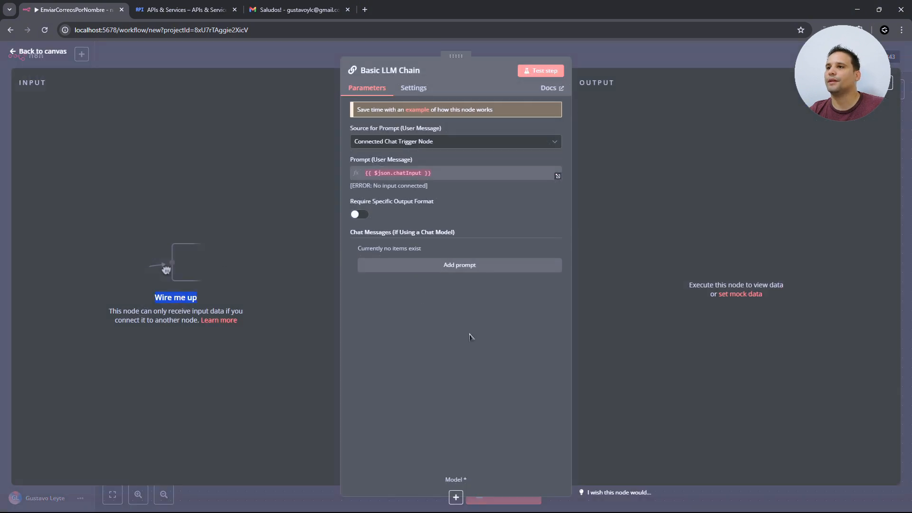
left_click(458, 270)
key("Escape")
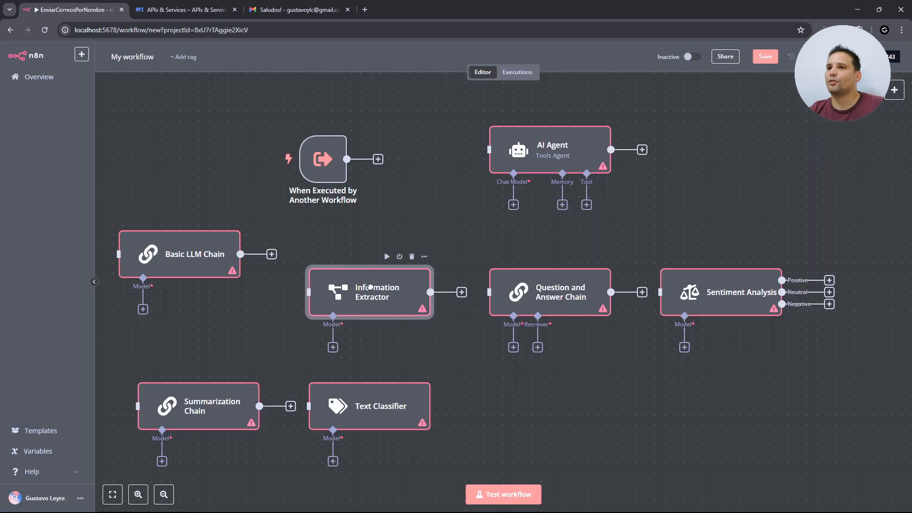
- Place Information Extractor beside Text Classifier and line up Question and Answer Chain with Sentiment Analysis
left_click_drag(371, 287, 532, 401)
left_click_drag(577, 299, 473, 299)
left_click_drag(706, 295, 631, 295)
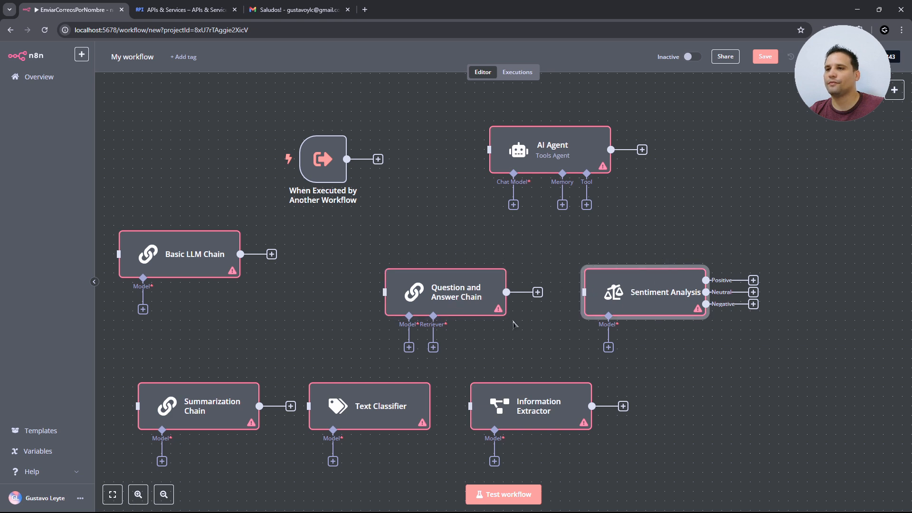
left_click_drag(468, 306, 459, 316)
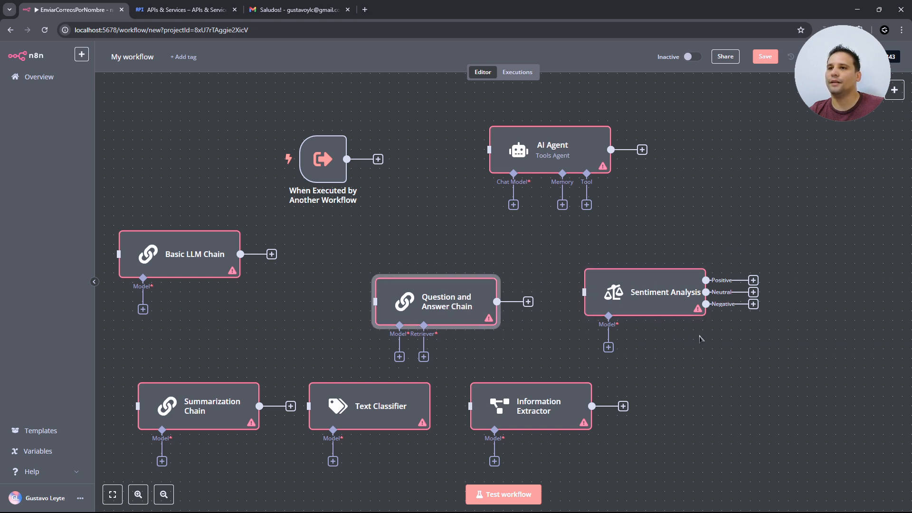
left_click_drag(667, 309, 658, 318)
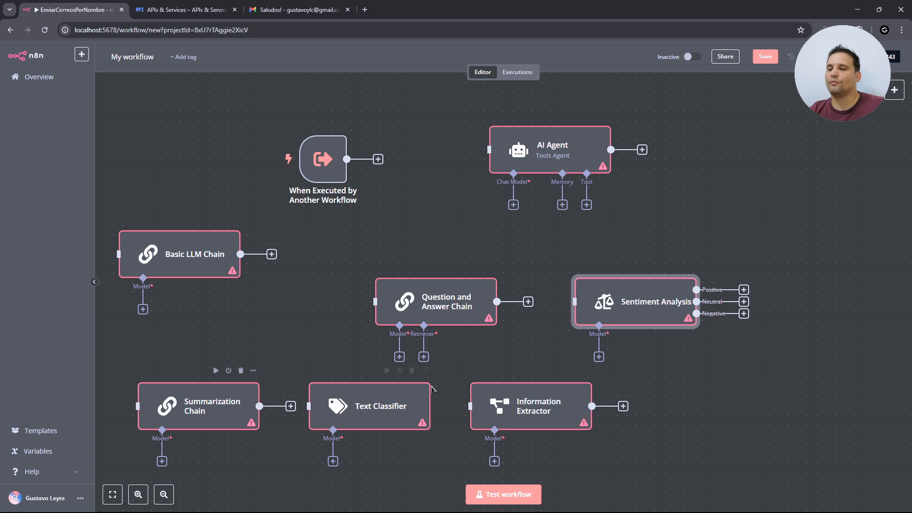
left_click(779, 404)
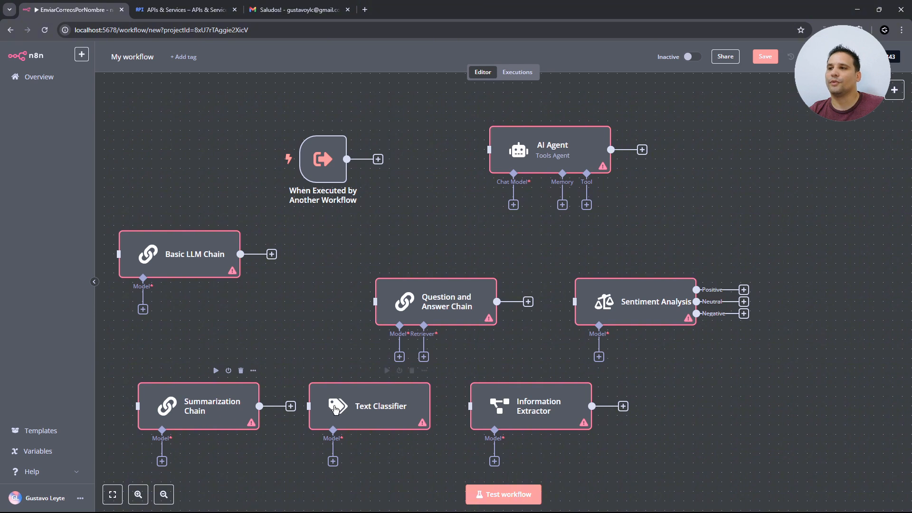
left_click_drag(388, 412, 398, 411)
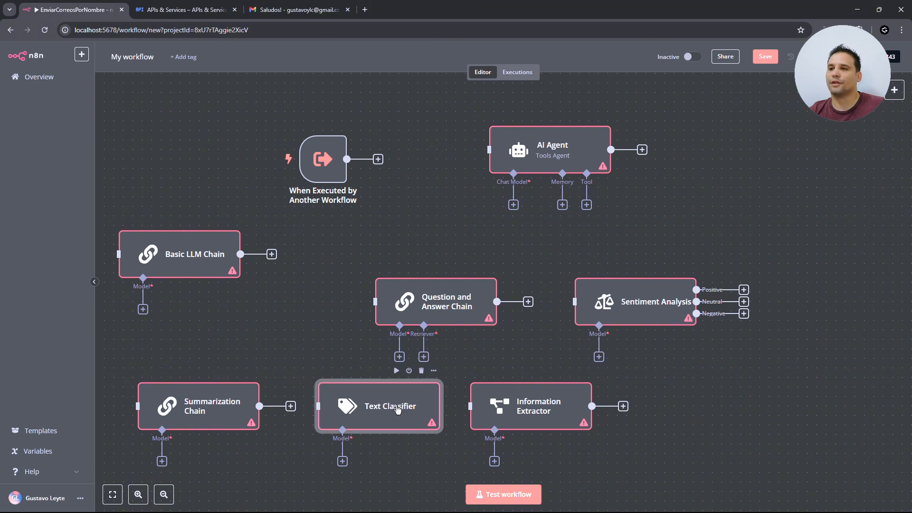
- Shift Sentiment Analysis slightly left and Question and Answer Chain higher, previewing its retriever options
left_click(551, 407)
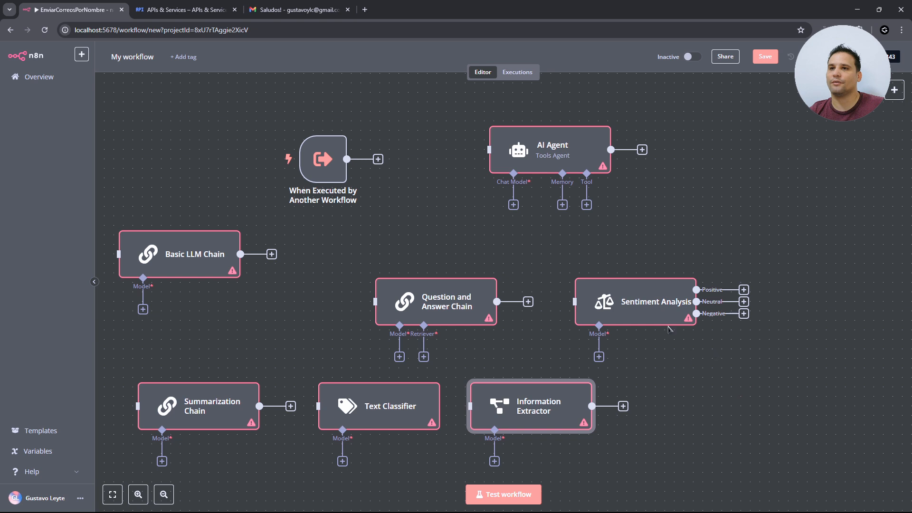
left_click_drag(640, 311, 631, 309)
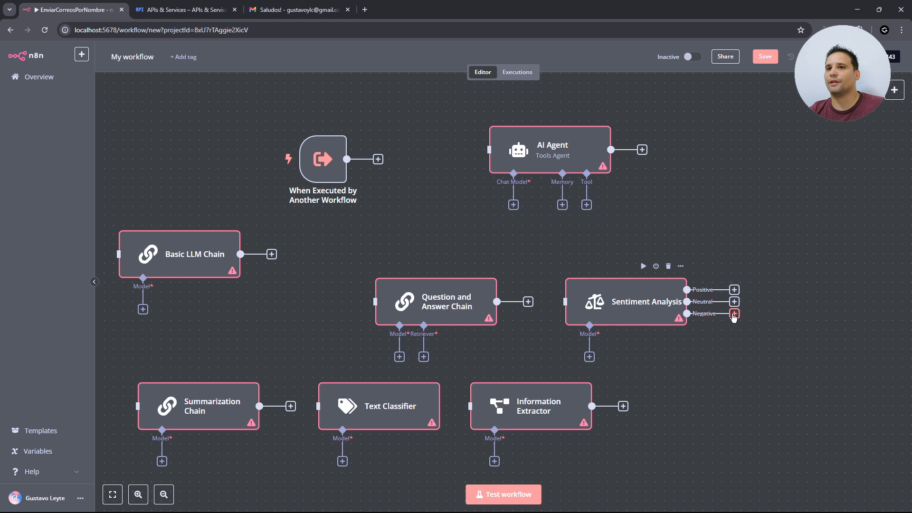
left_click_drag(462, 321, 434, 291)
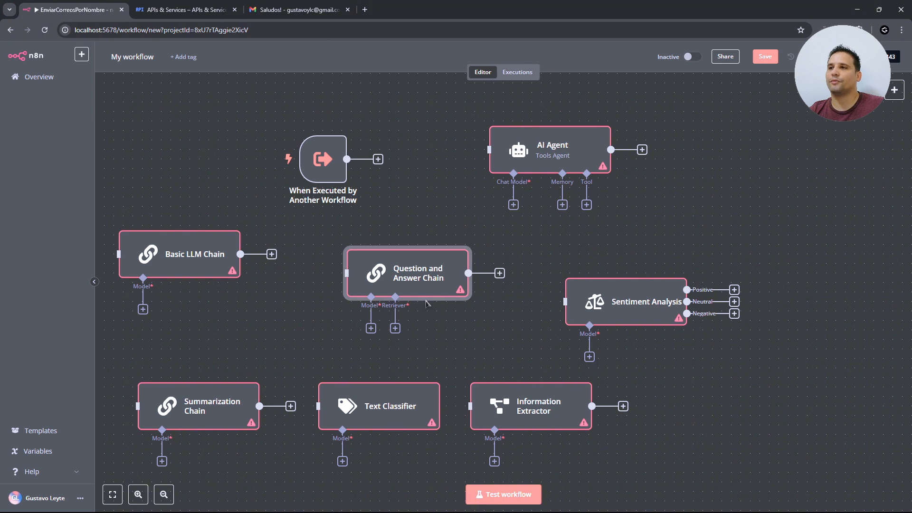
left_click_drag(384, 279, 384, 269)
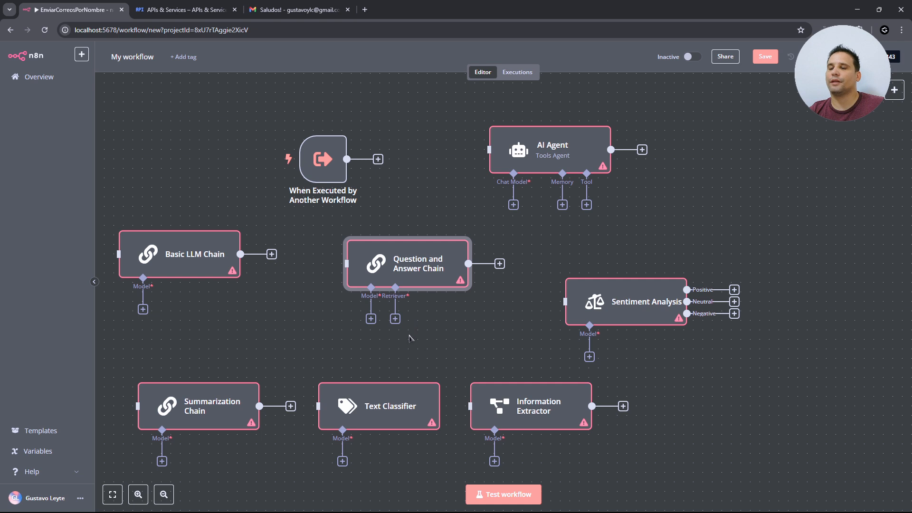
left_click(395, 319)
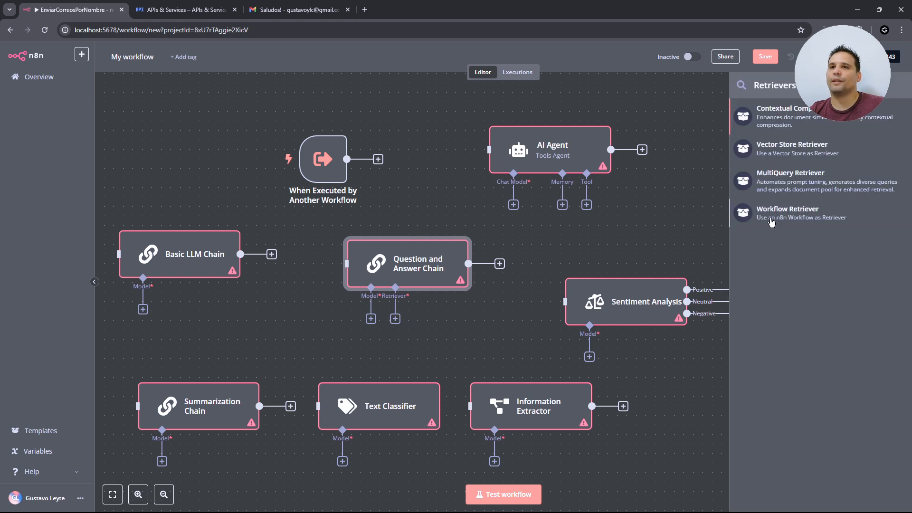
left_click(466, 326)
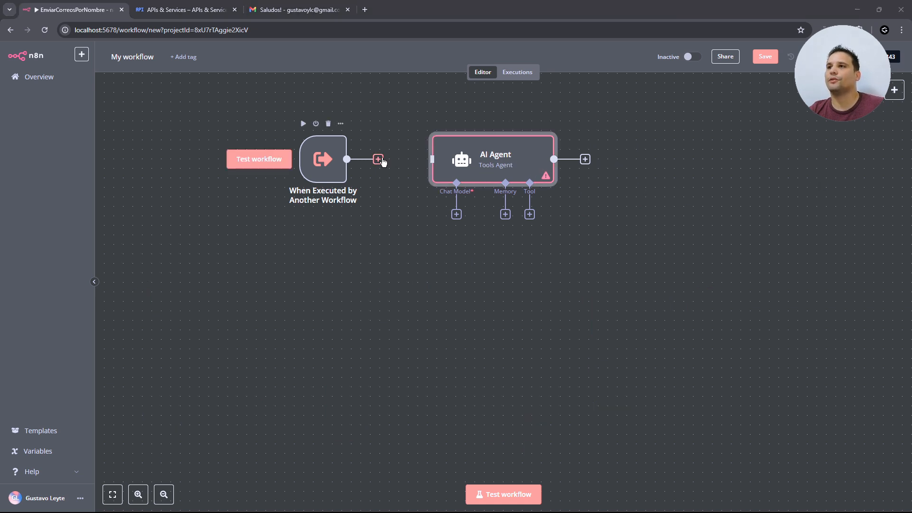
- Connect the trigger to the AI Agent and attach an Ollama Chat Model using the Local Ollama service credential
left_click_drag(378, 160, 433, 160)
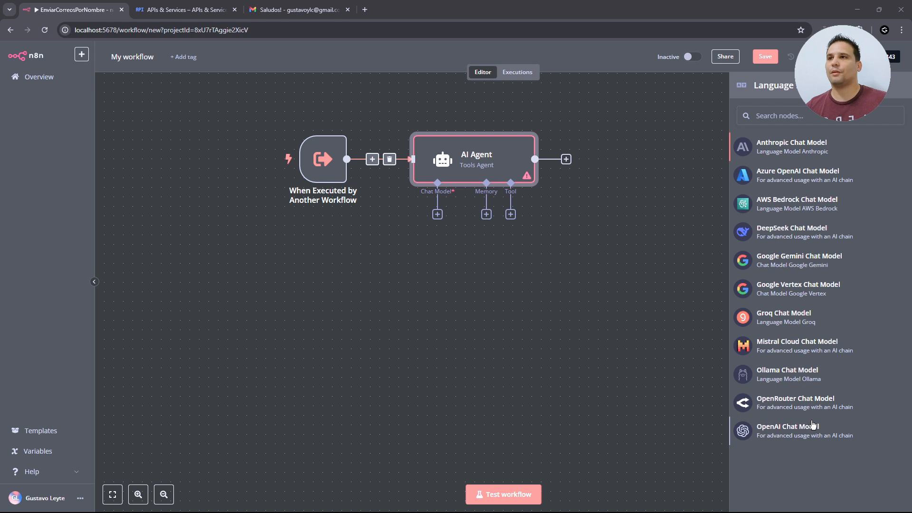
left_click(766, 382)
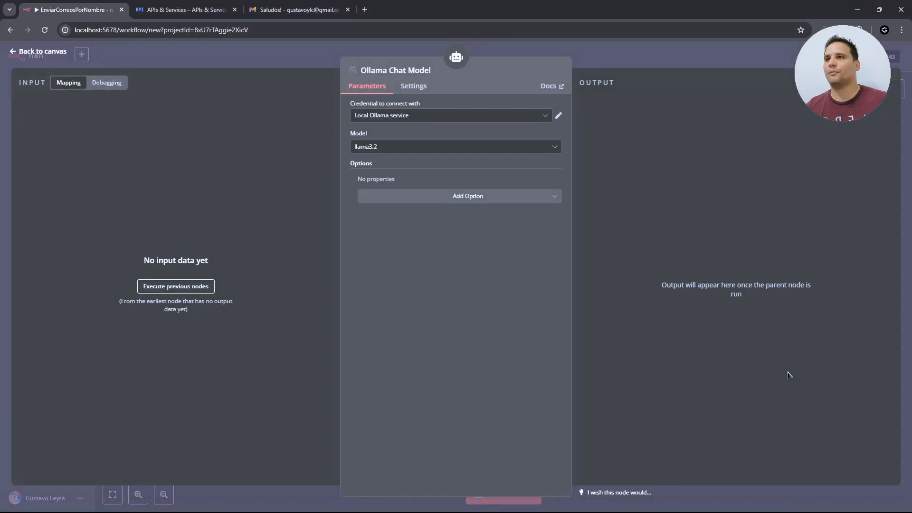
left_click(472, 116)
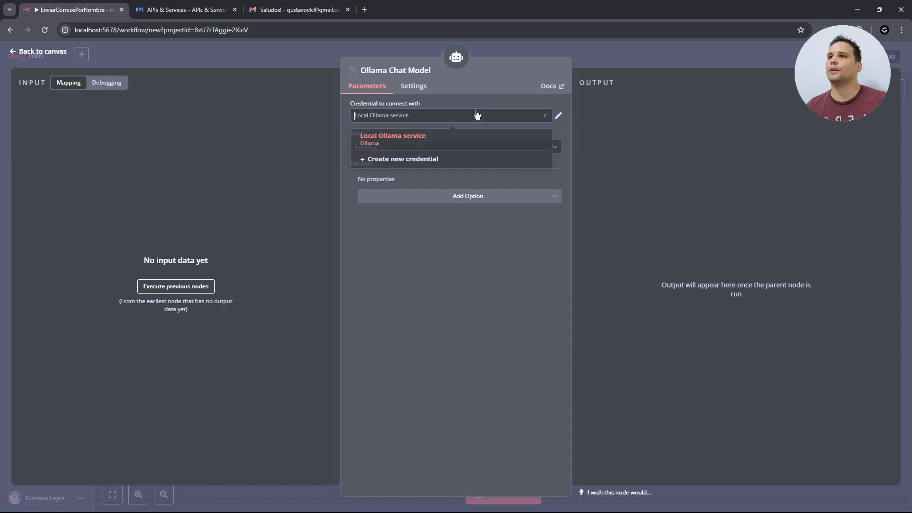
left_click(467, 145)
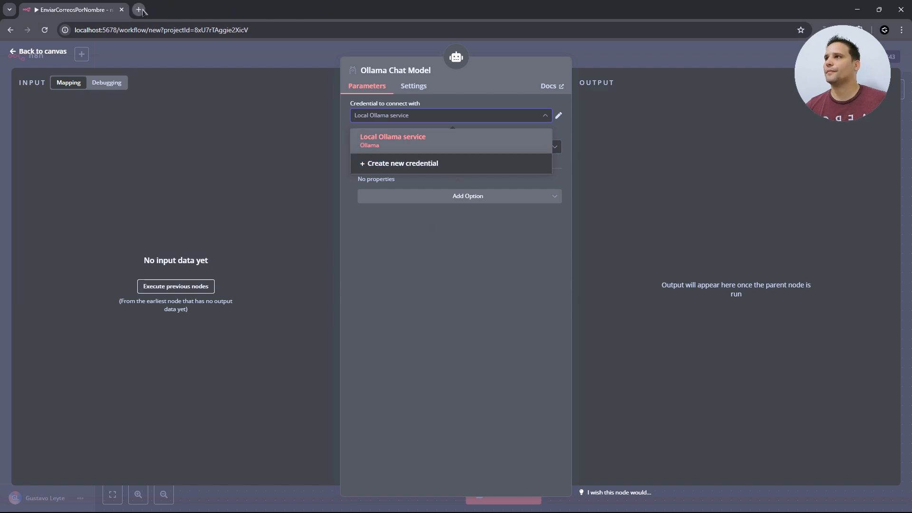
- Visit ollama.com, cancel the downloaded installer, and open the Models library
left_click(138, 10)
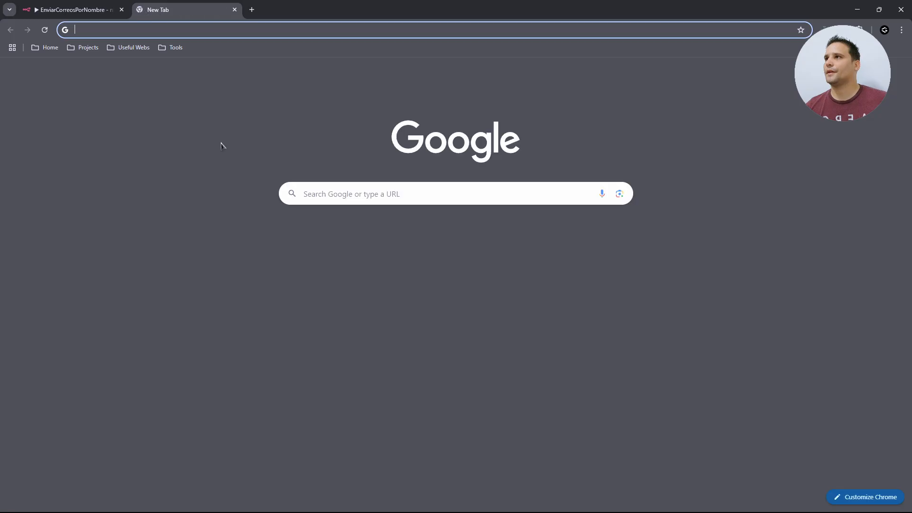
type("ollama")
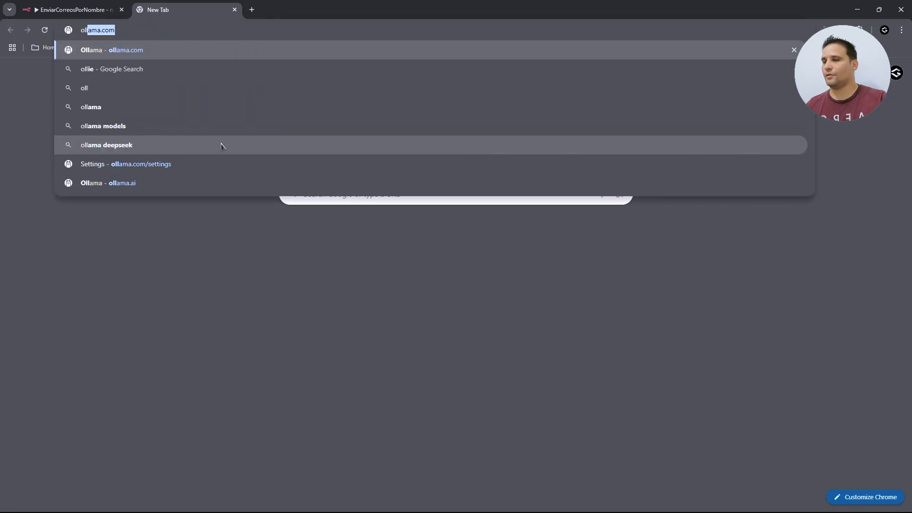
key("Return")
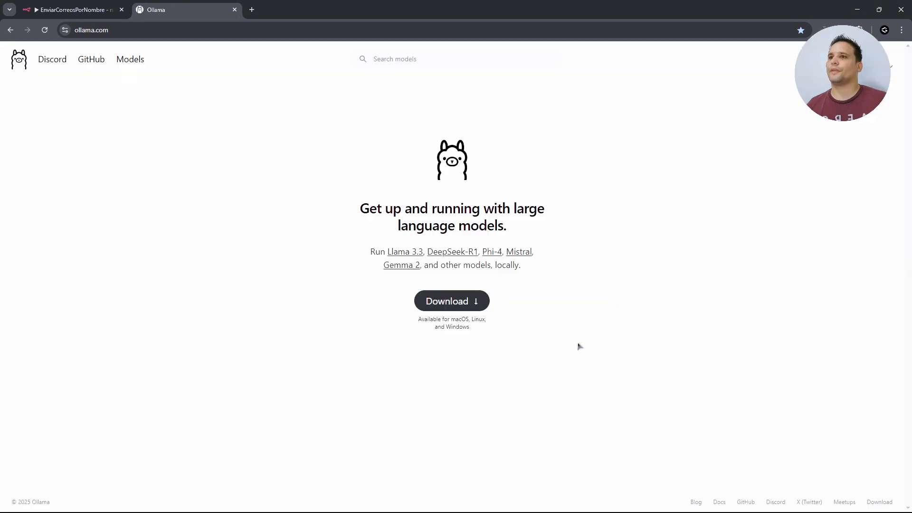
left_click(456, 312)
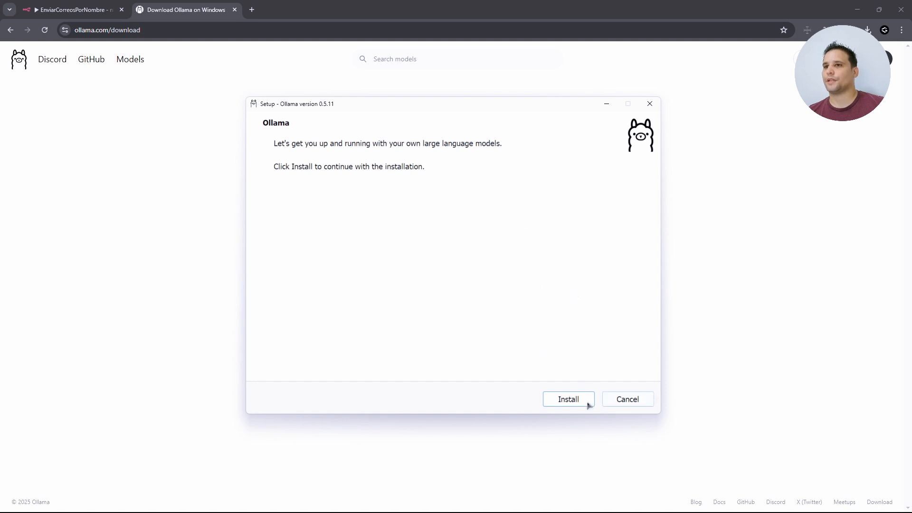
left_click(628, 399)
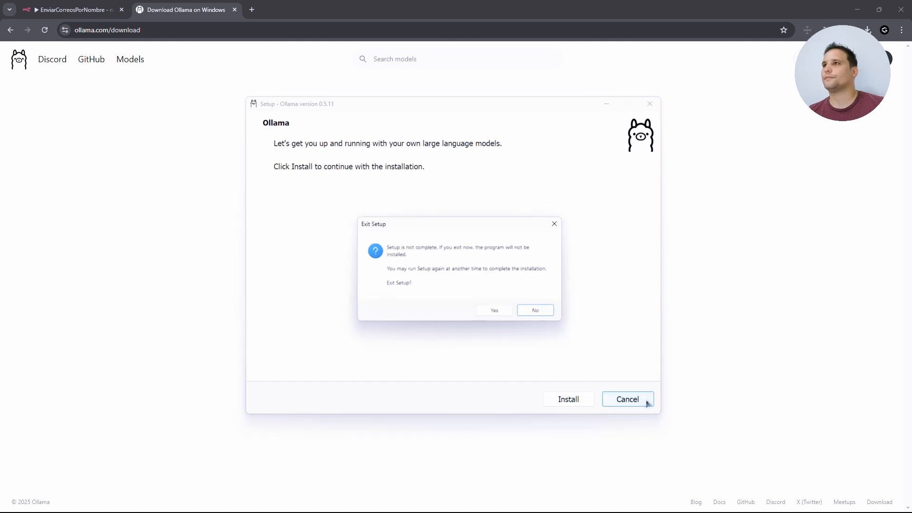
left_click(493, 309)
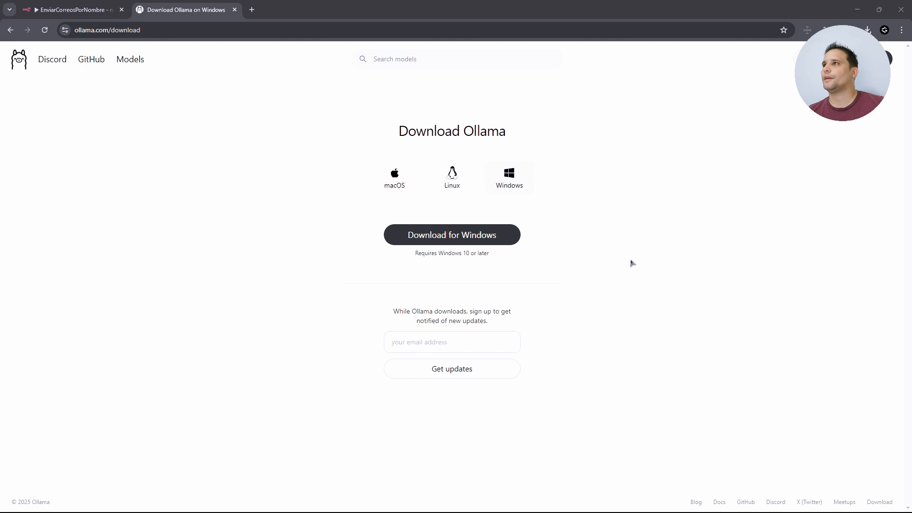
left_click(137, 59)
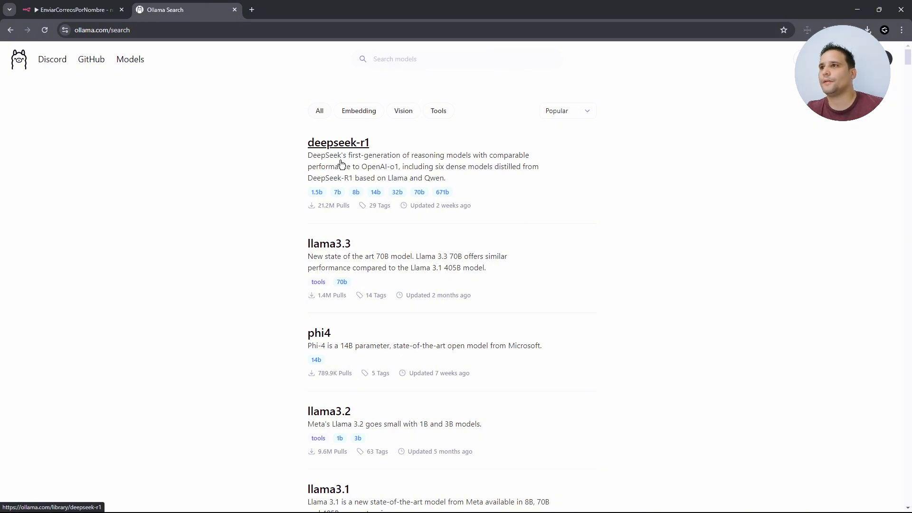
- Compare deepseek-r1 and llama3.3 sizes, then copy 'ollama run llama3.2' from the llama3.2 page
left_click(357, 145)
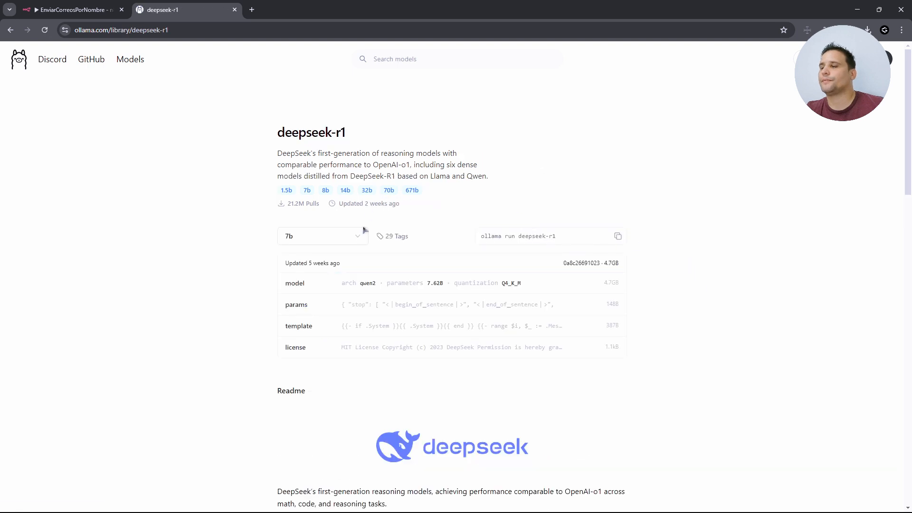
left_click(351, 240)
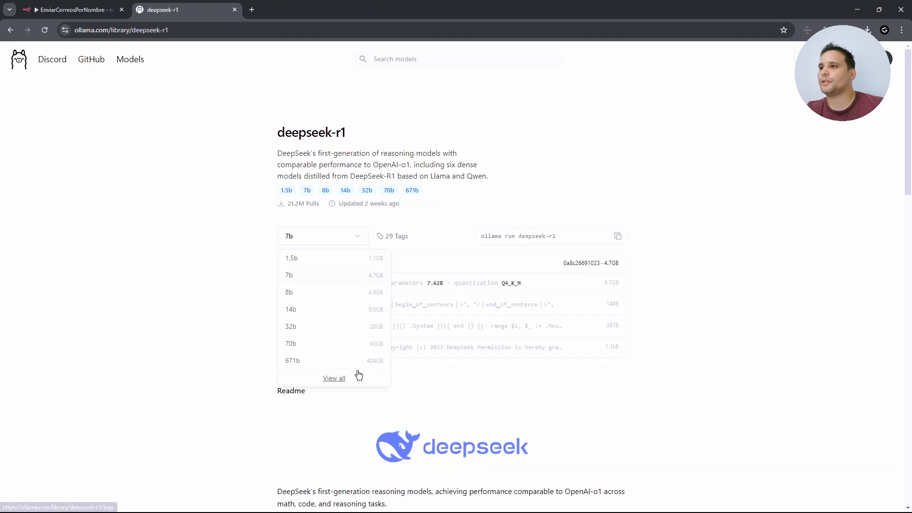
key("alt+Left")
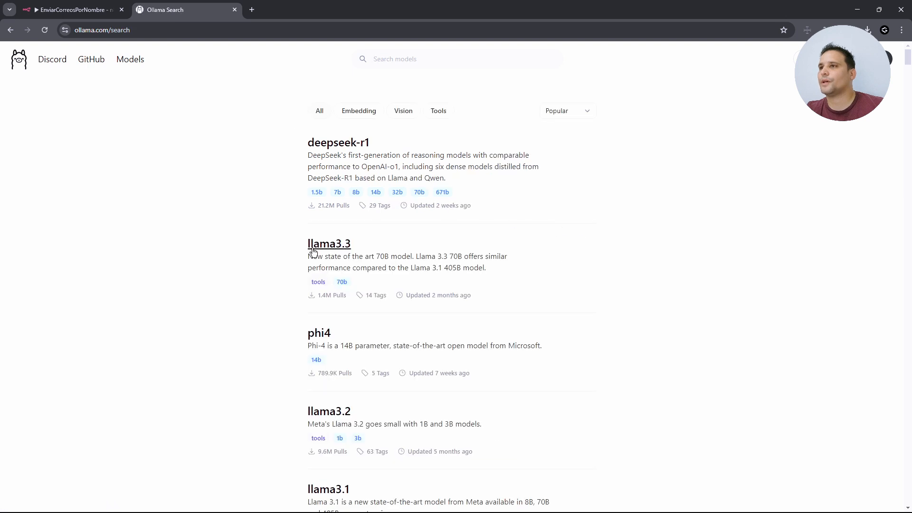
left_click(352, 245)
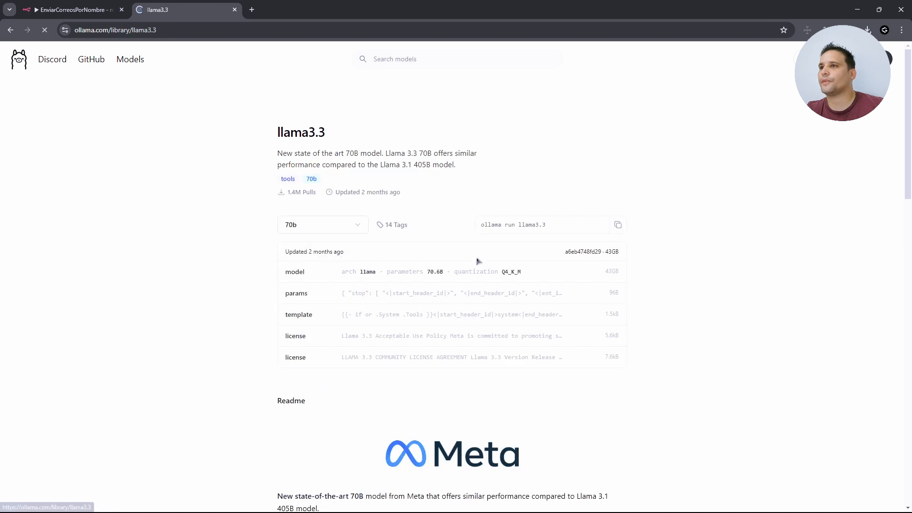
left_click(350, 226)
key("alt+Left")
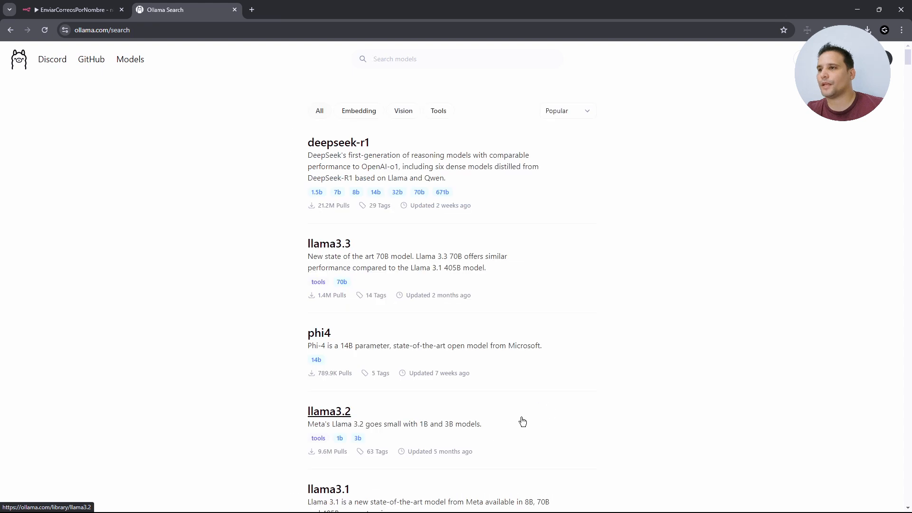
left_click(323, 412)
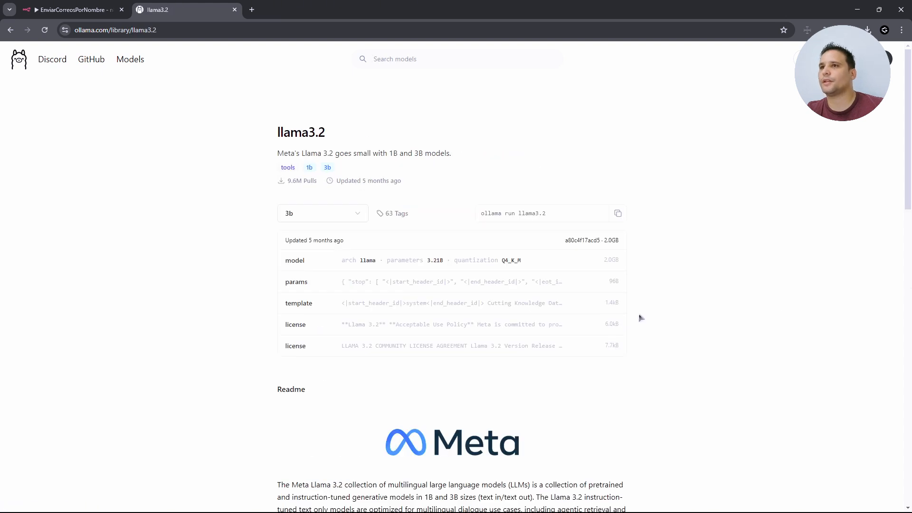
left_click(618, 214)
- Run 'ollama run llama3.2' in the terminal to pull and start the model
left_click(283, 506)
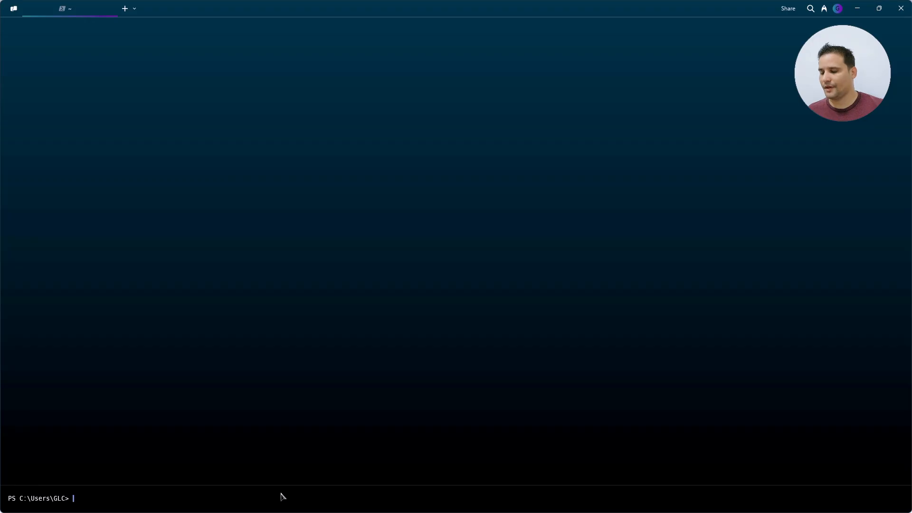
key("ctrl+v")
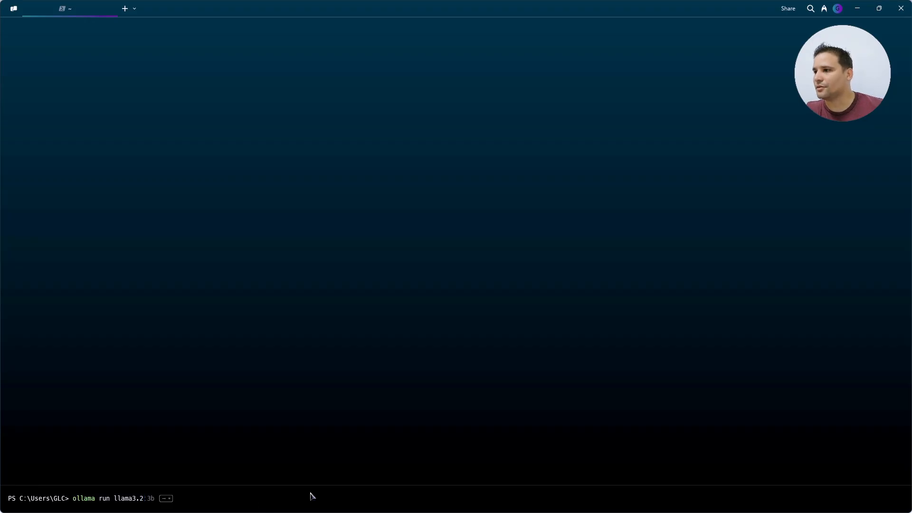
key("Return")
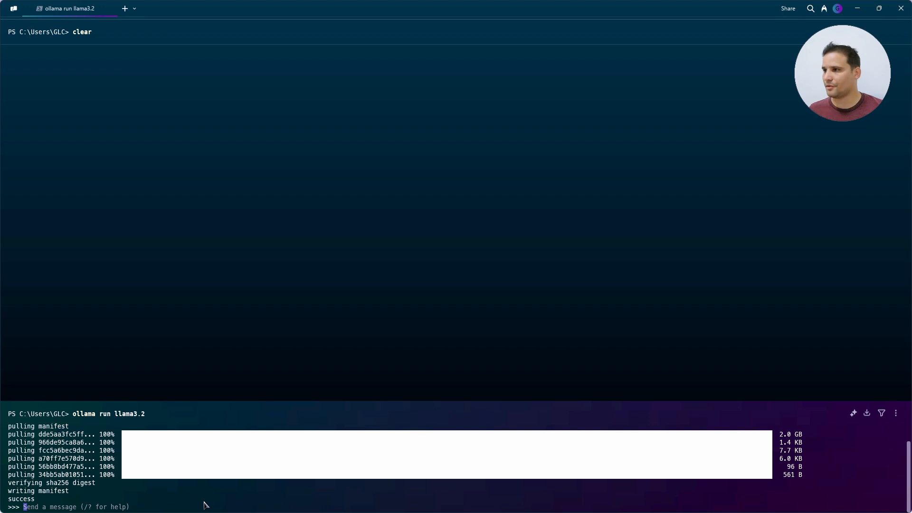
- Ask the model 'hola' and 'quien eres?', then return to the browser
type("hola")
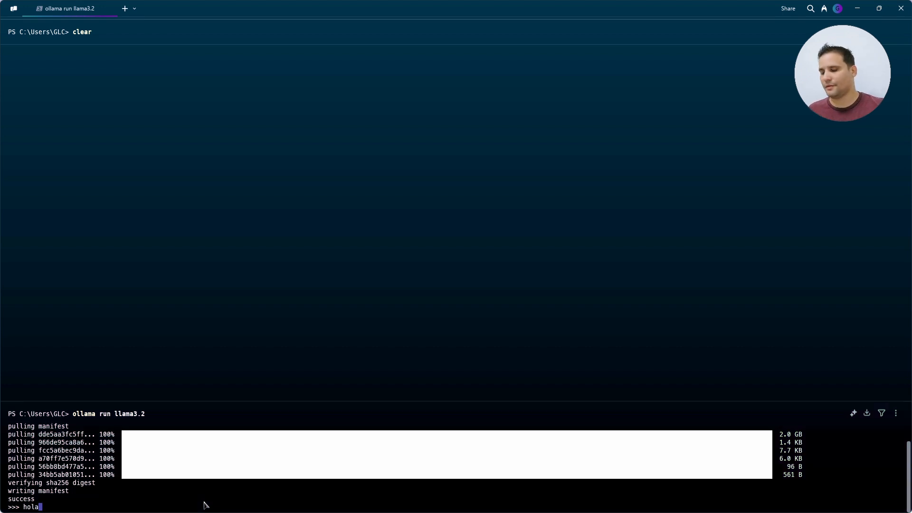
key("Return")
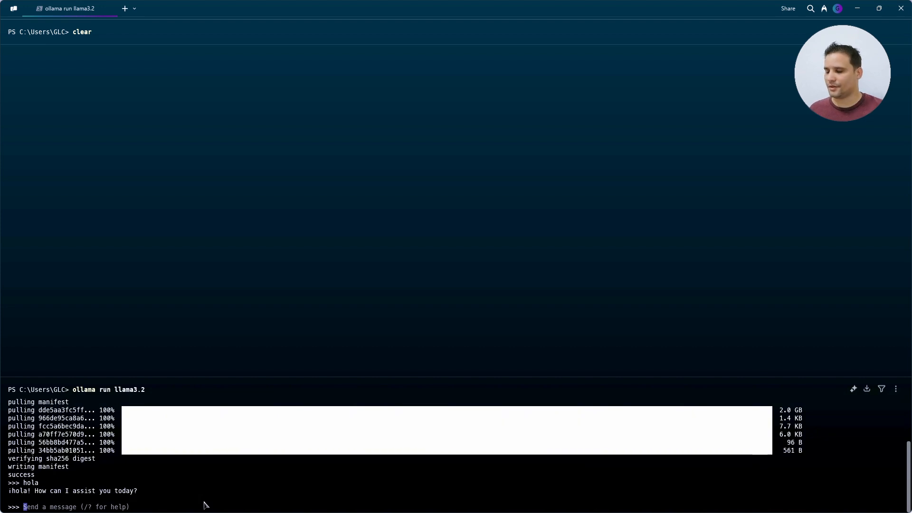
type("quien eres")
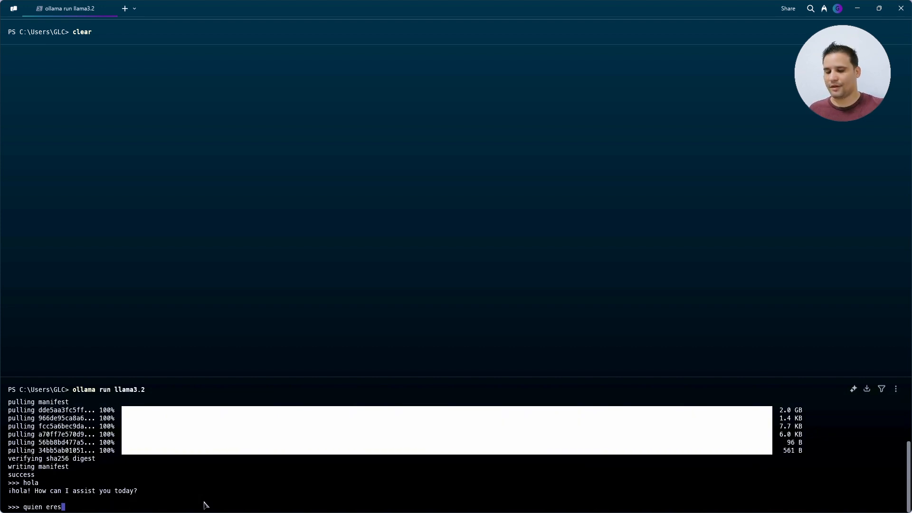
type("?")
key("Return")
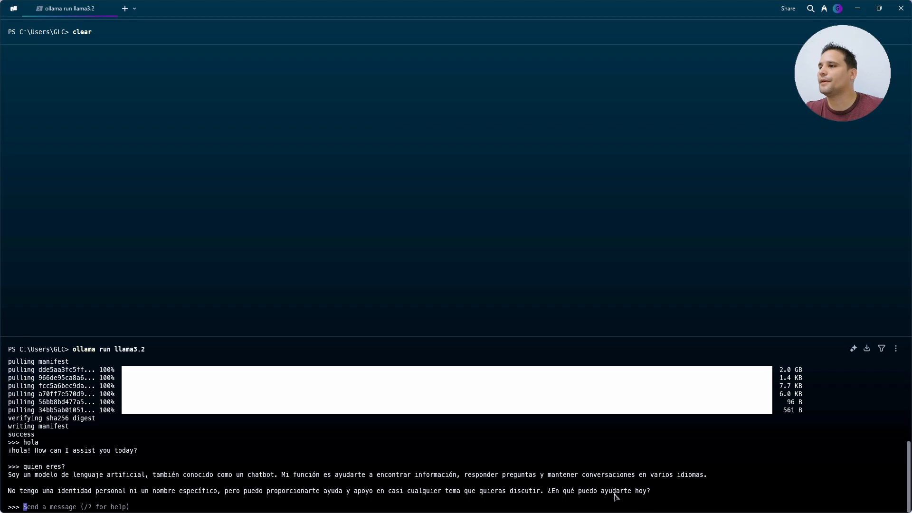
key("alt+Tab")
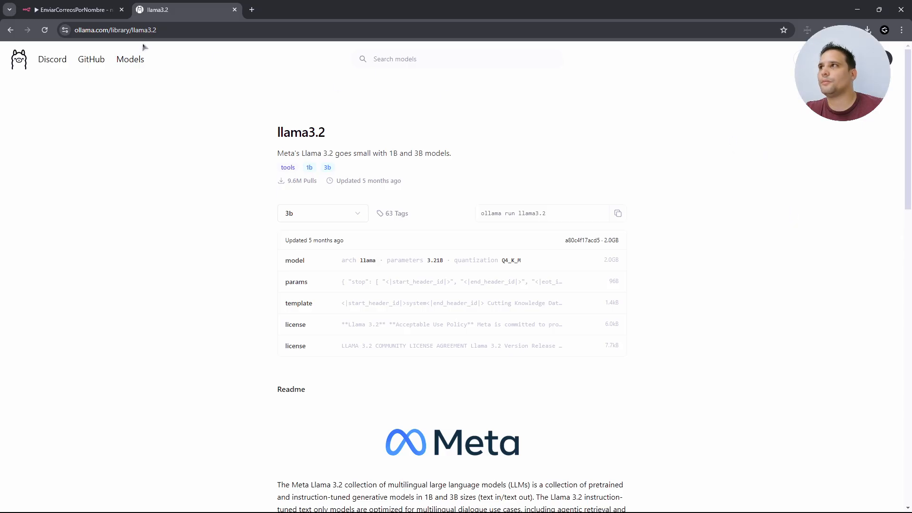
- Set the Ollama Chat Model to the Local Ollama service credential and llama3.2:3b, verifying the connection
left_click(90, 12)
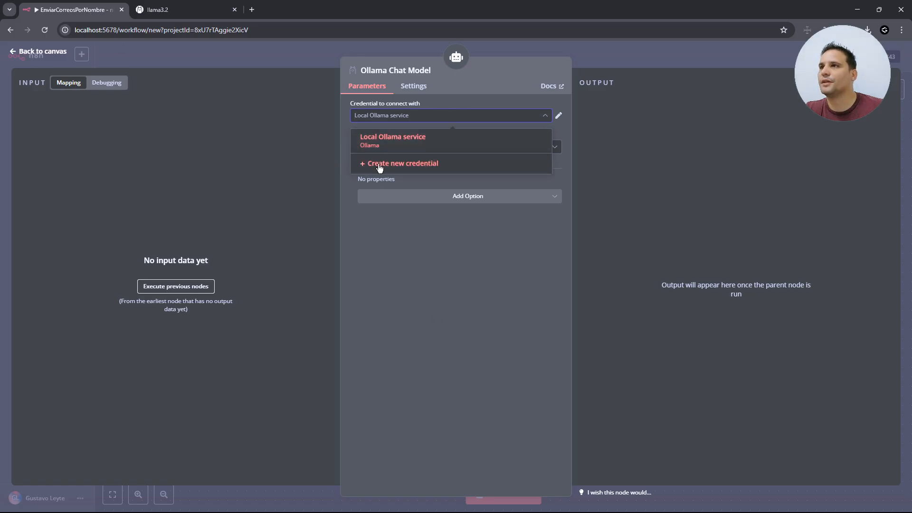
left_click(460, 140)
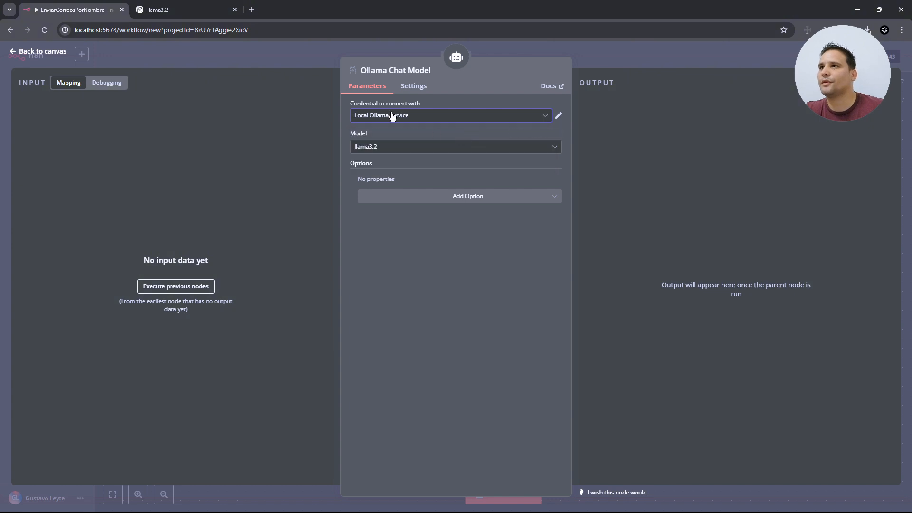
left_click(419, 148)
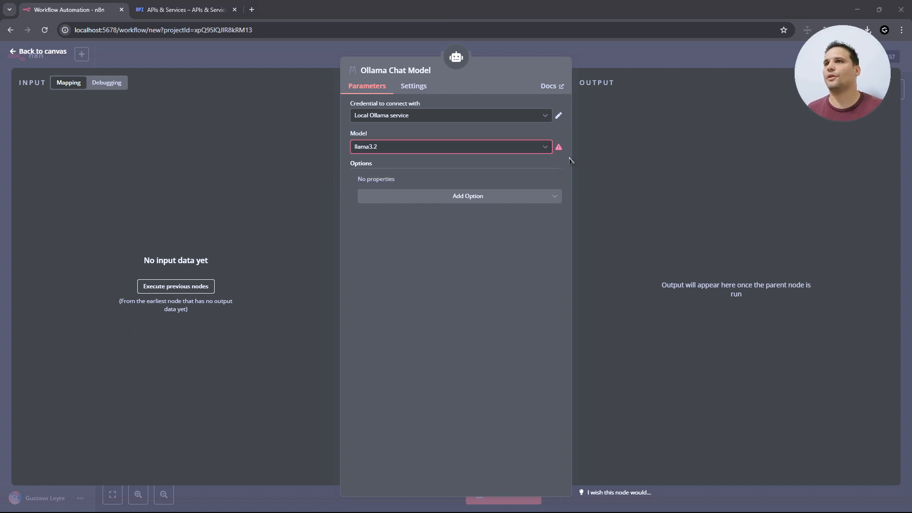
left_click(560, 118)
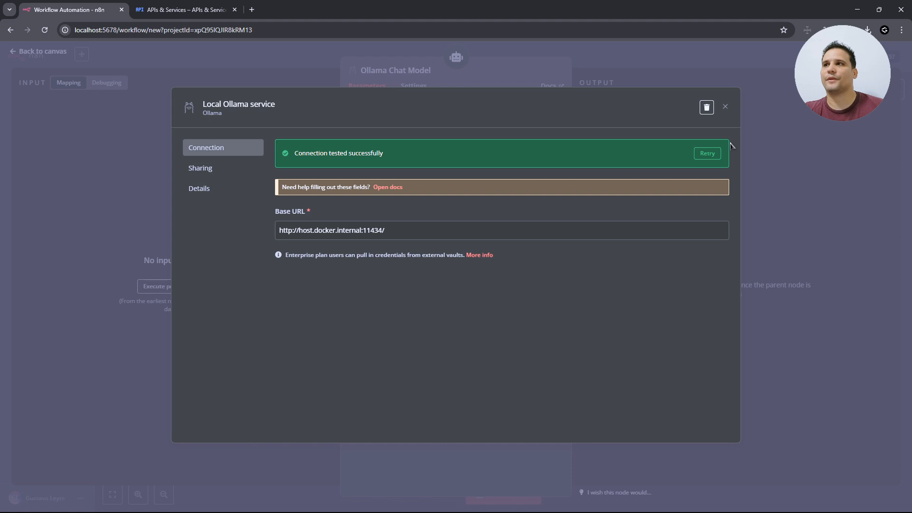
left_click(726, 107)
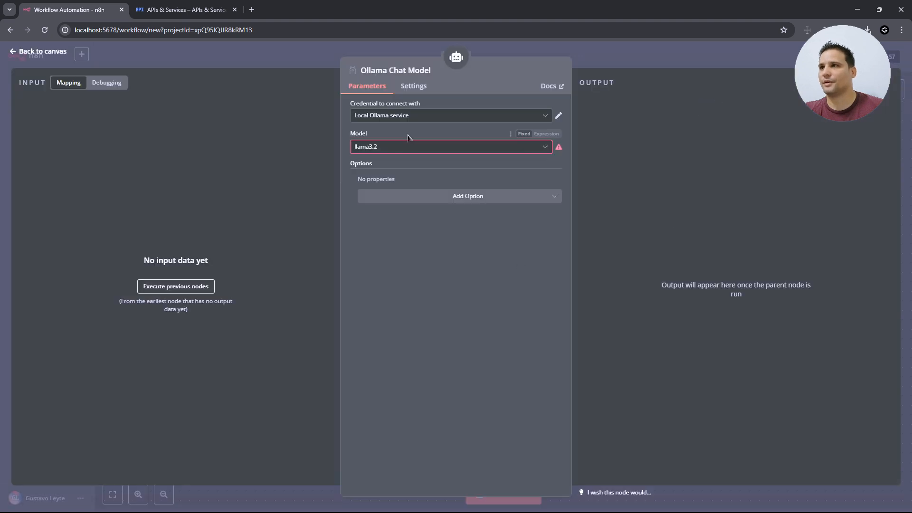
left_click(424, 148)
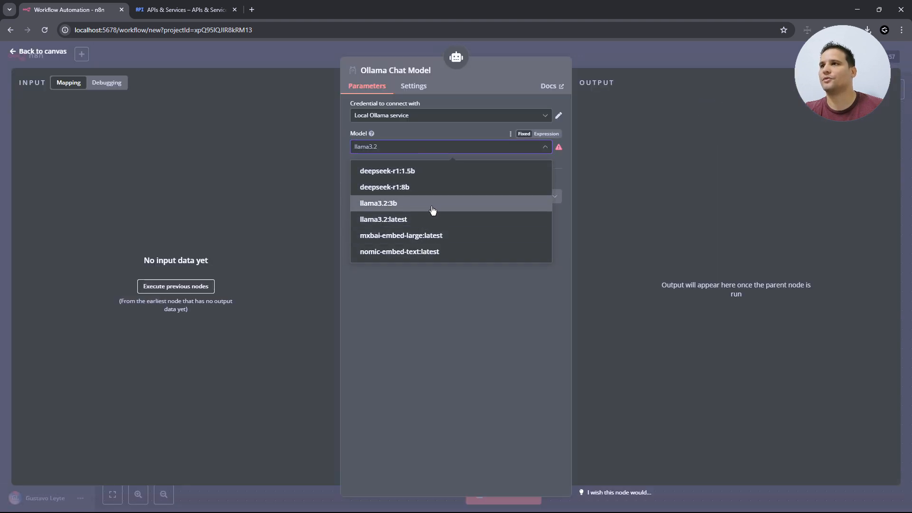
left_click(408, 204)
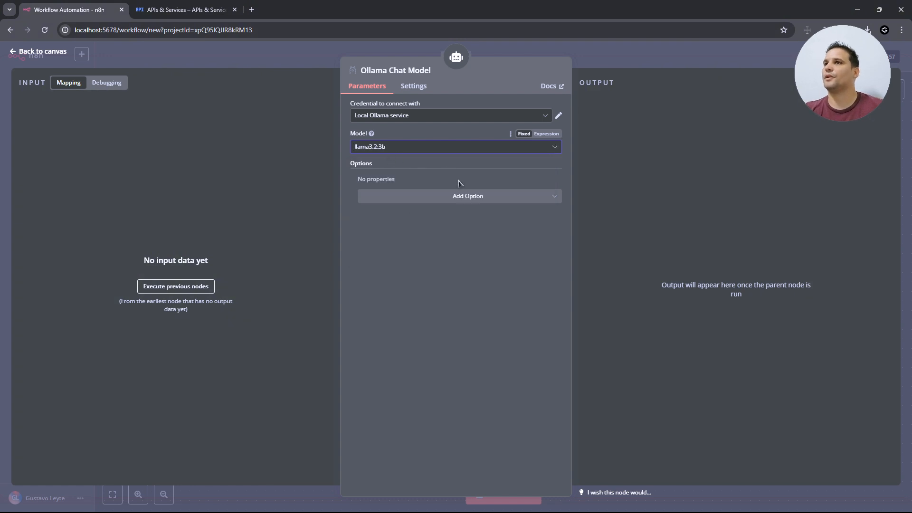
left_click(49, 56)
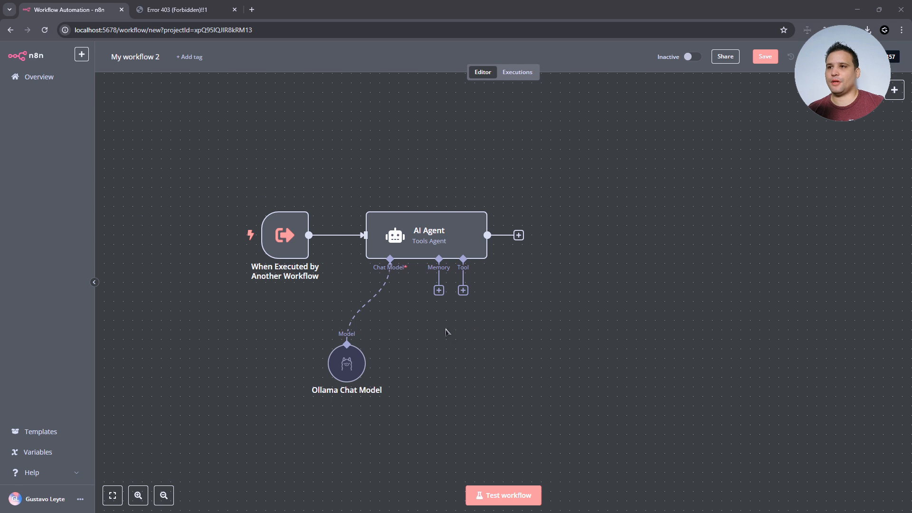
- List the AI Agent's memory options: Window Buffer Memory, Motorhead, Postgres, Redis, Xata and Zep
left_click(438, 290)
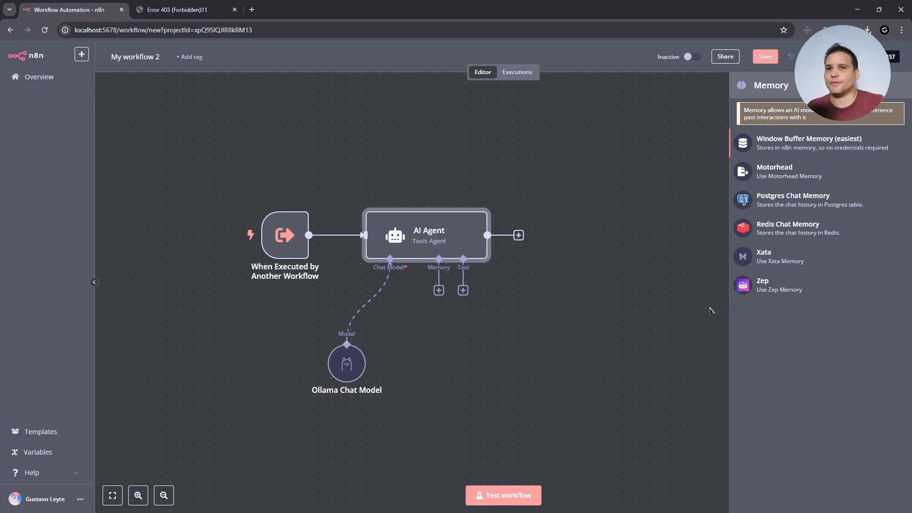
- Attach Window Buffer Memory to the AI Agent and add the Calculator tool
left_click(798, 143)
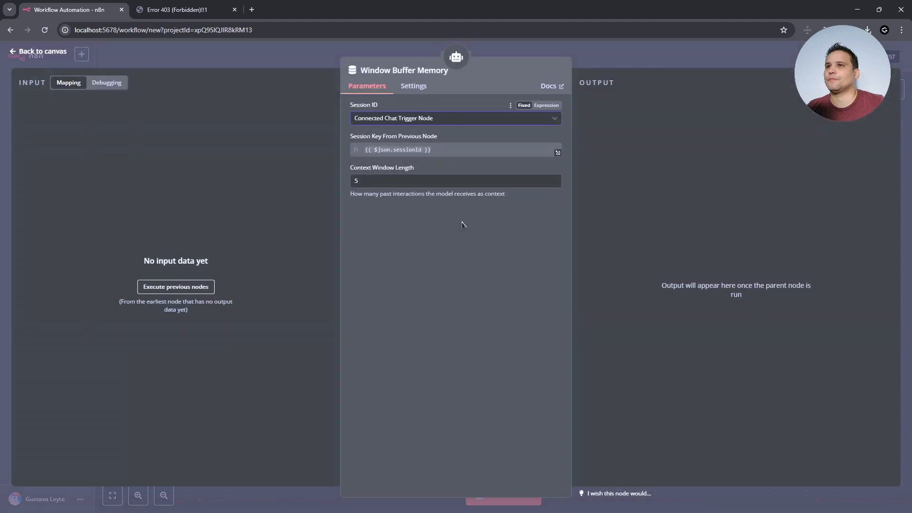
left_click(52, 53)
left_click(463, 290)
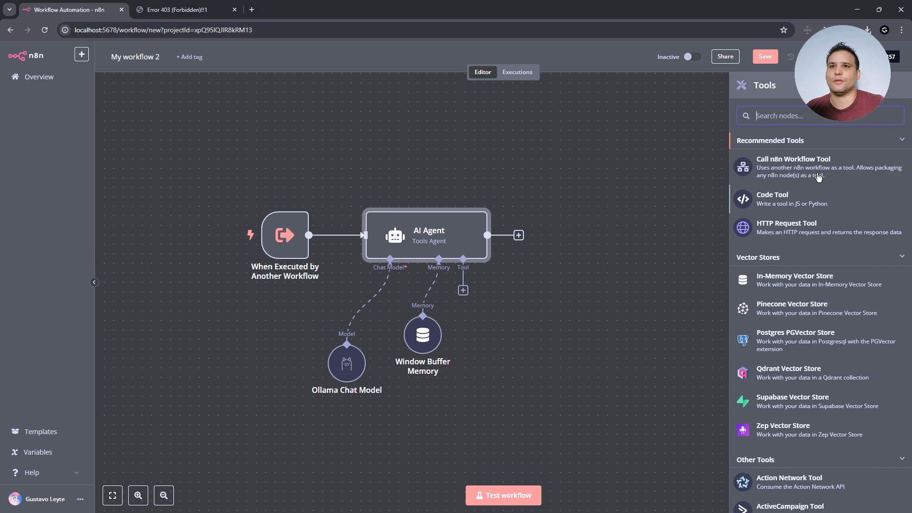
scroll(851, 332, "down", 4)
scroll(850, 332, "down", 2)
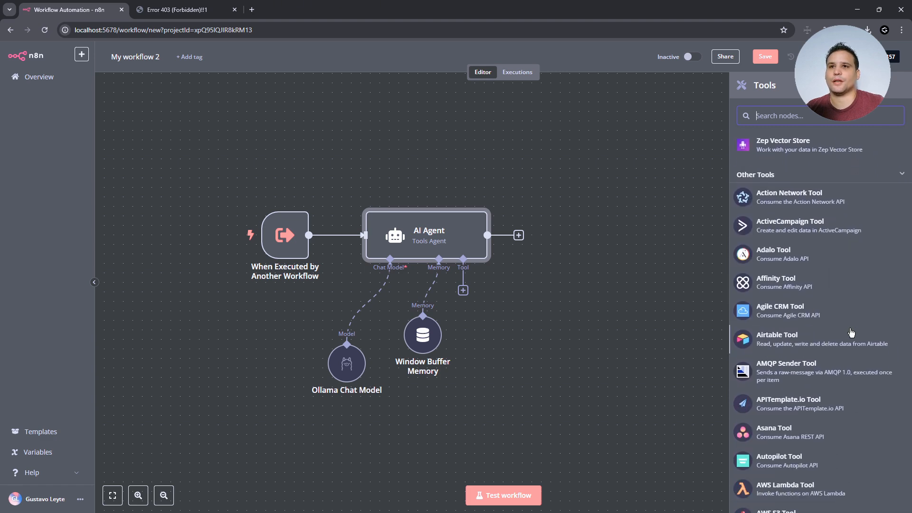
scroll(835, 333, "up", 4)
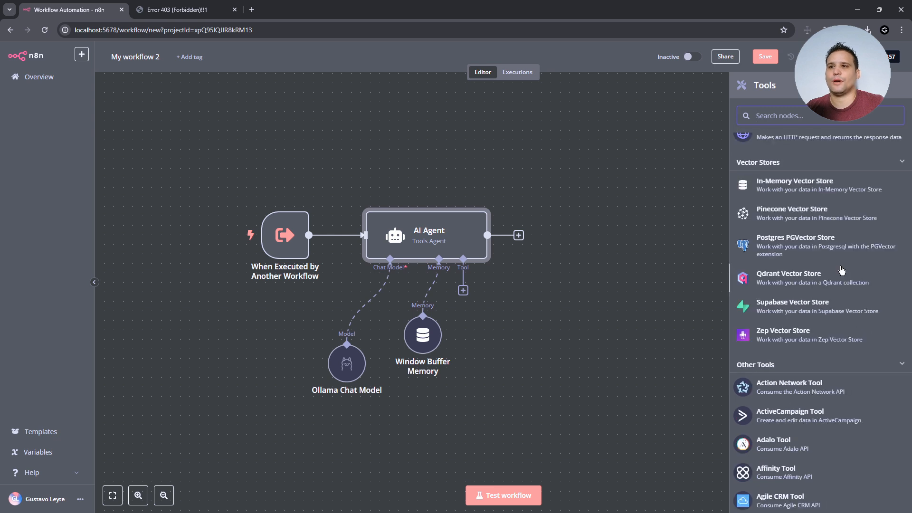
scroll(824, 285, "up", 2)
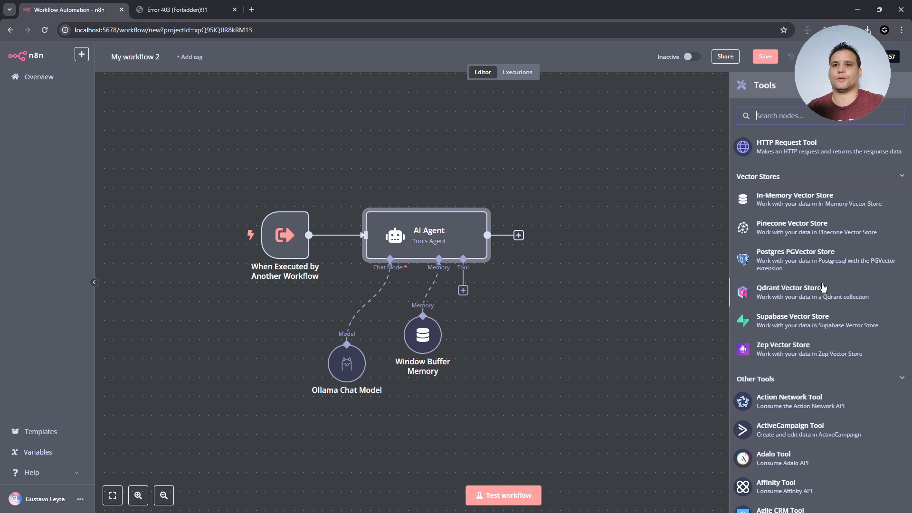
type("calc")
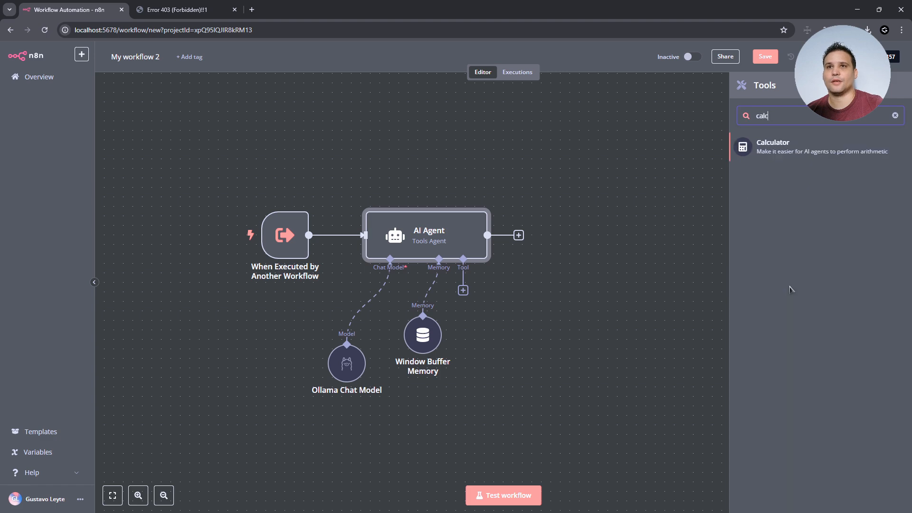
left_click(782, 148)
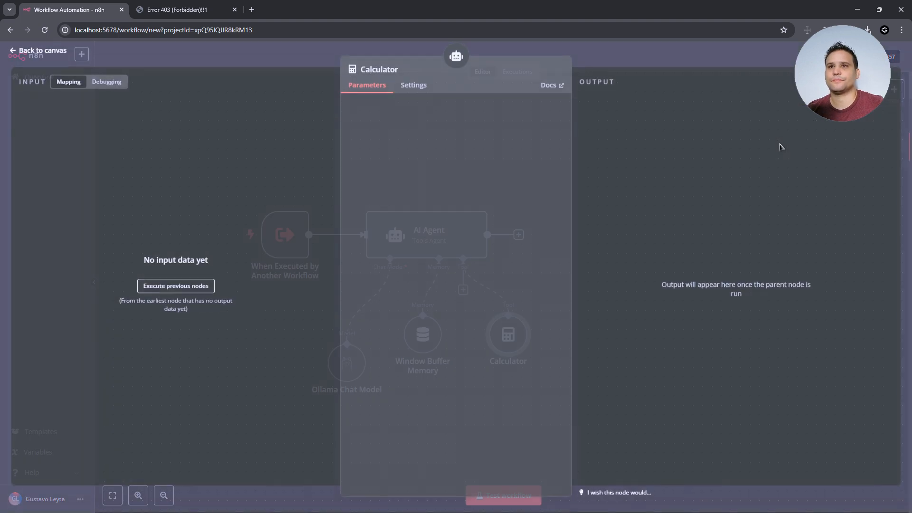
left_click(41, 52)
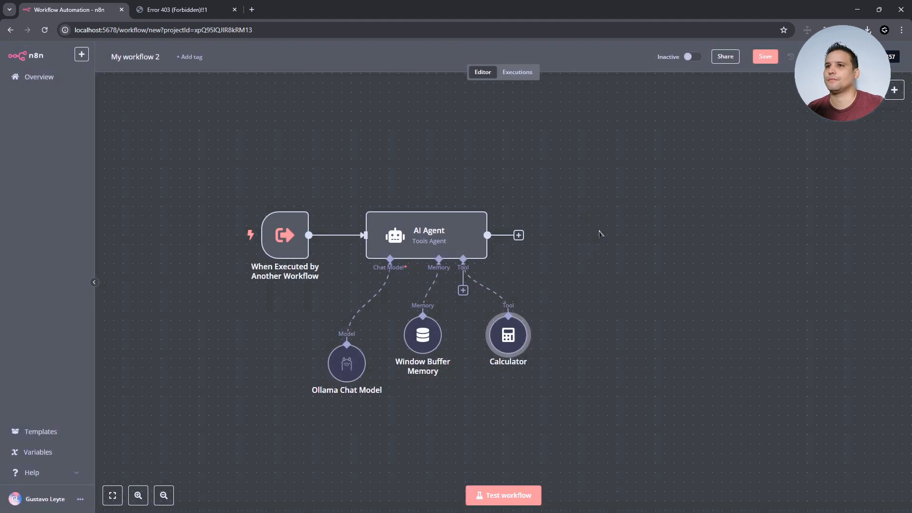
- Add the Wikipedia tool to the AI Agent
scroll(802, 342, "down", 12)
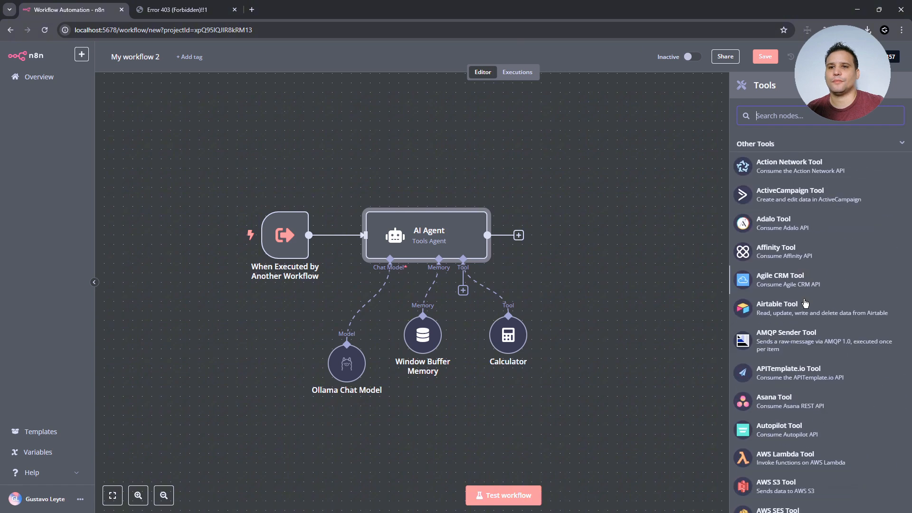
scroll(817, 323, "down", 8)
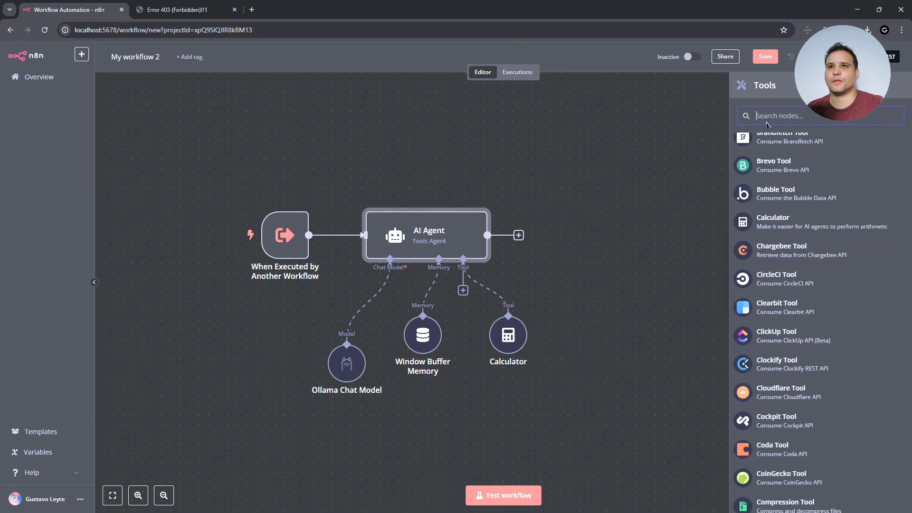
type("wiki")
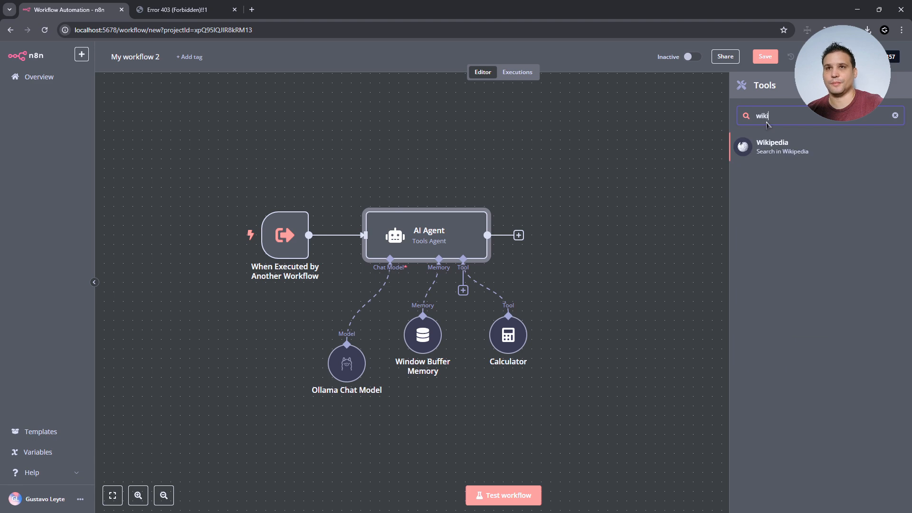
left_click(768, 147)
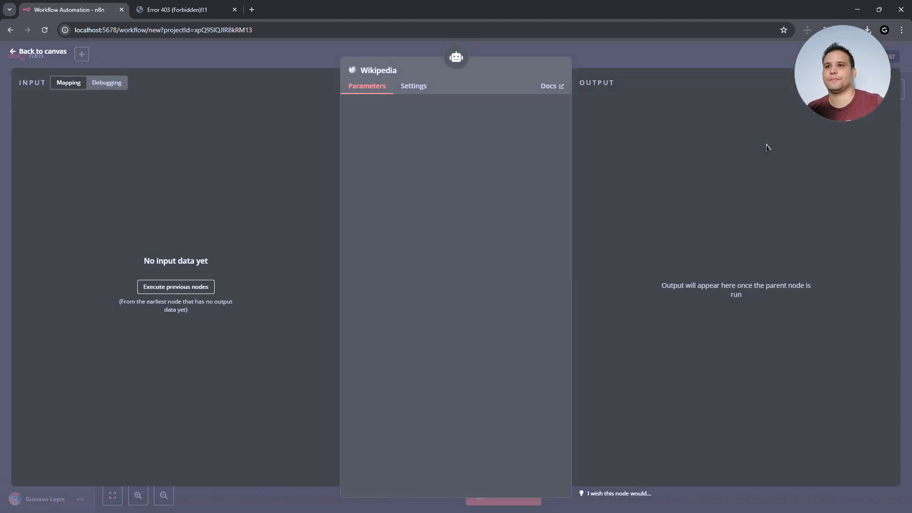
left_click(42, 52)
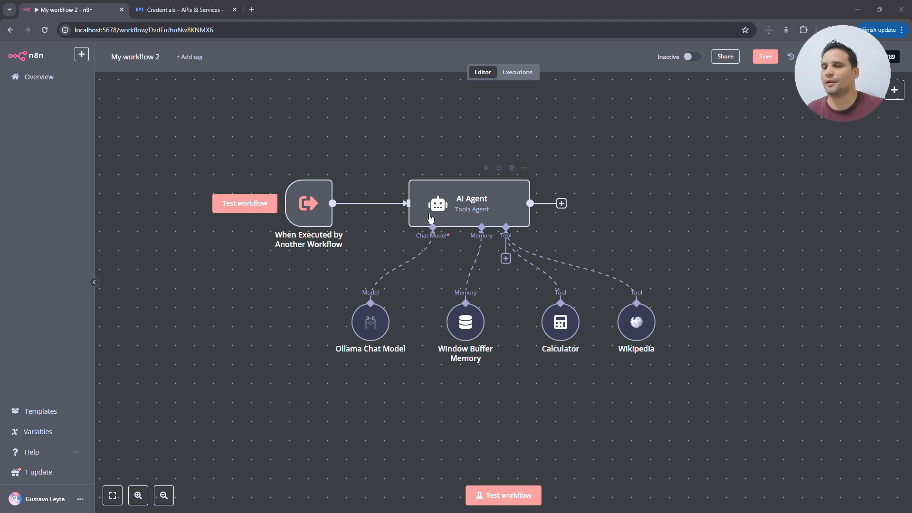
- Swap the 'When Executed by Another Workflow' trigger for an 'On chat message' trigger left of the AI Agent
mouse_move(308, 195)
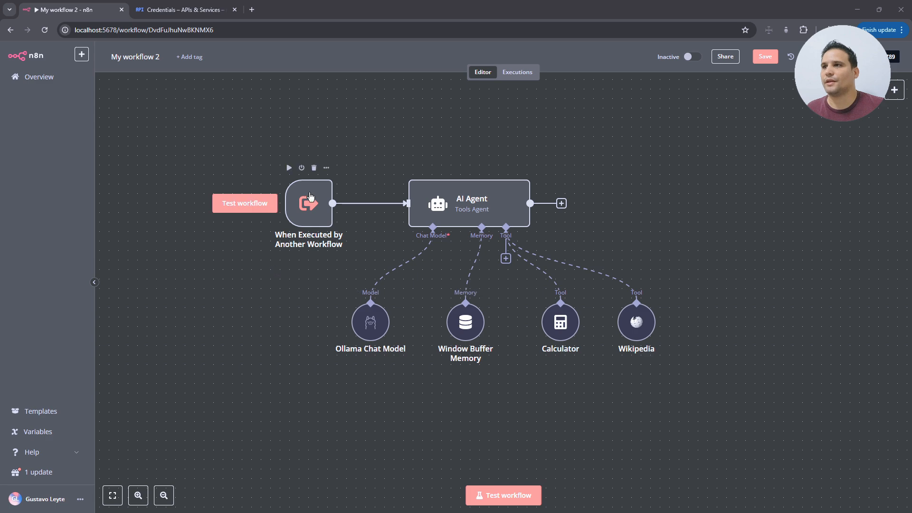
left_click(314, 168)
left_click(546, 287)
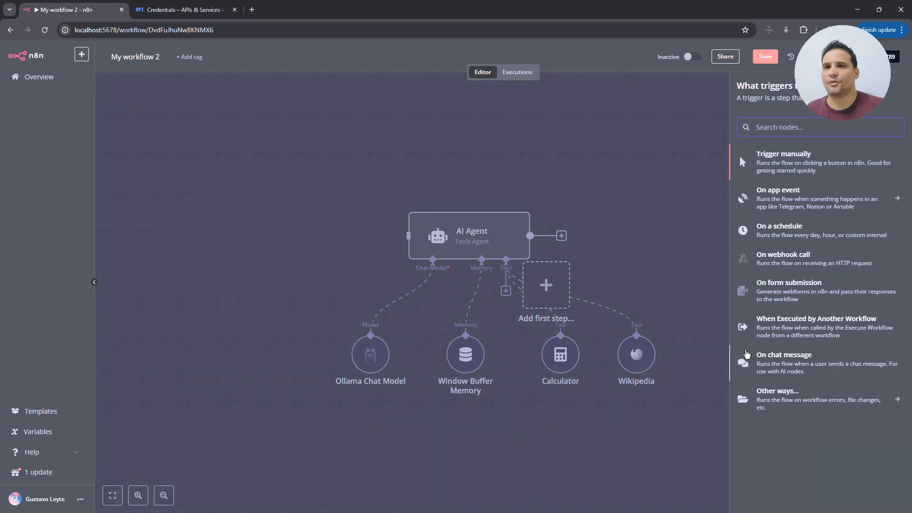
left_click(798, 362)
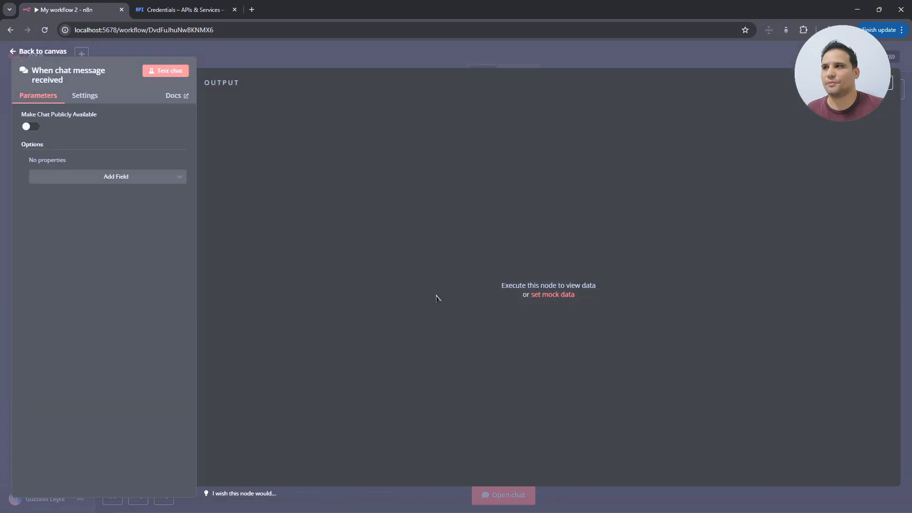
left_click(44, 54)
left_click_drag(551, 298, 418, 239)
left_click(529, 414)
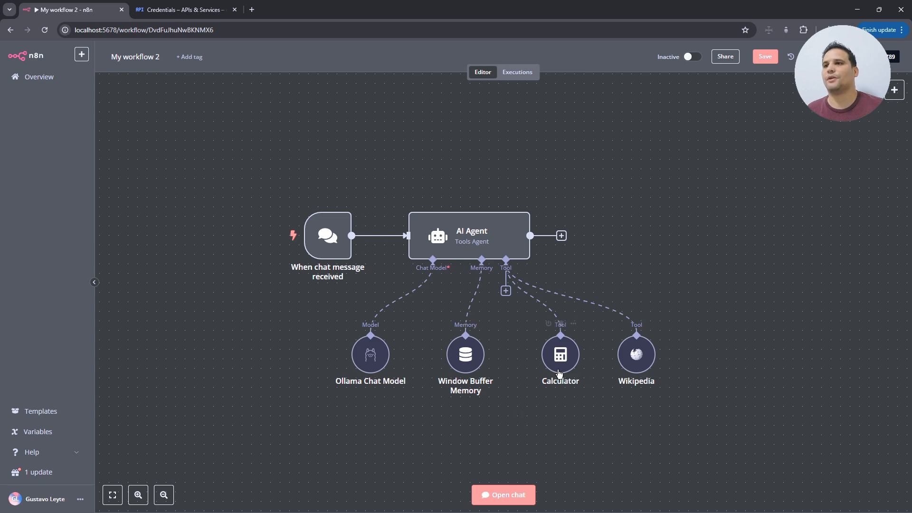
left_click(472, 232)
- Keep Tools Agent as the agent type and switch the prompt source to 'Define below'
double_click(472, 233)
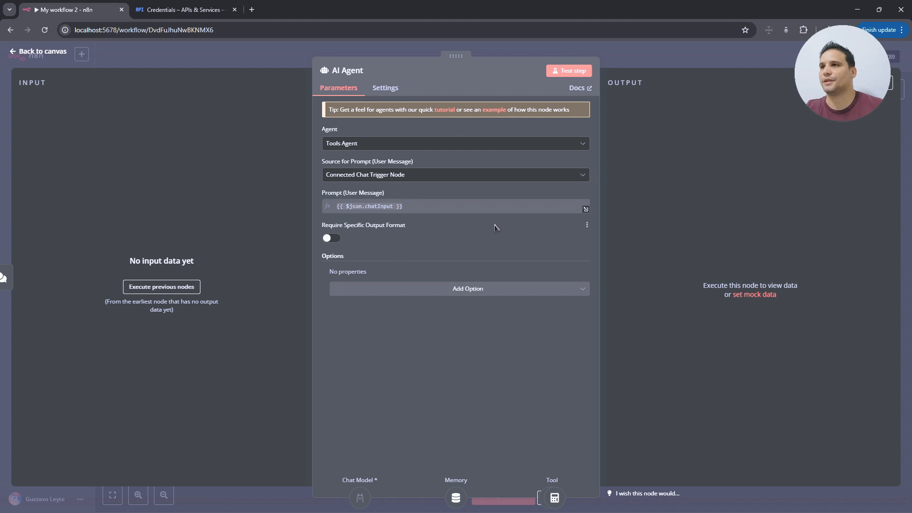
left_click(572, 150)
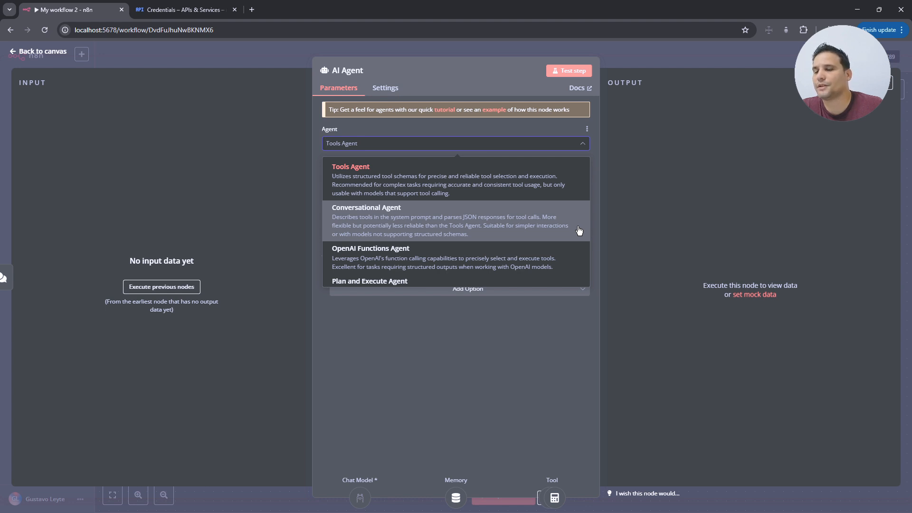
scroll(563, 242, "down", 1)
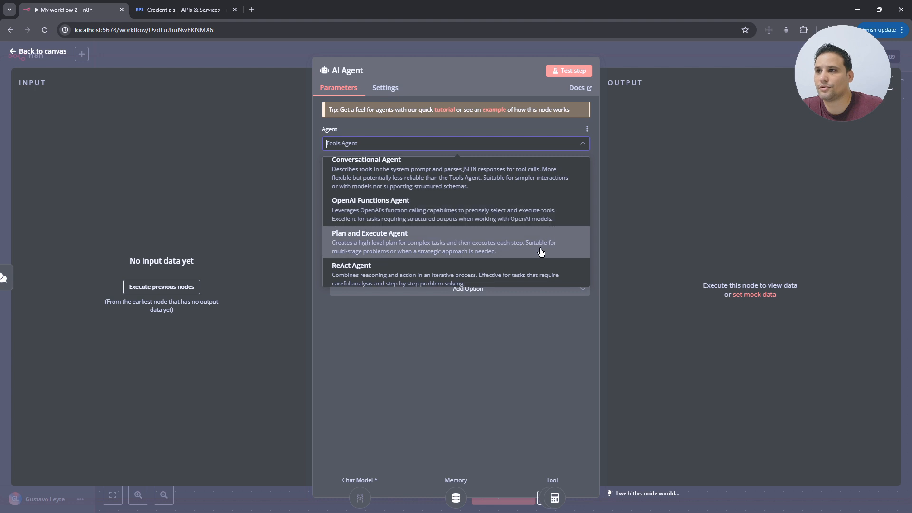
scroll(546, 224, "down", 1)
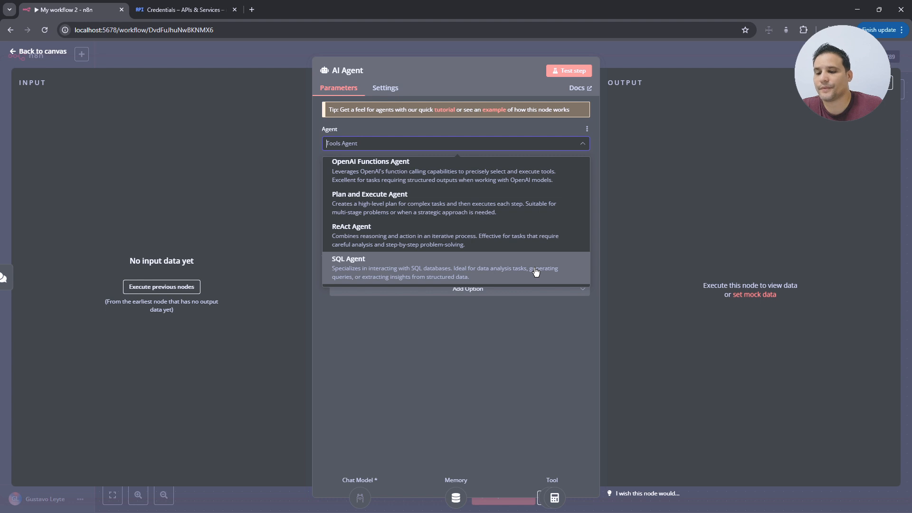
scroll(532, 237, "up", 2)
left_click(533, 184)
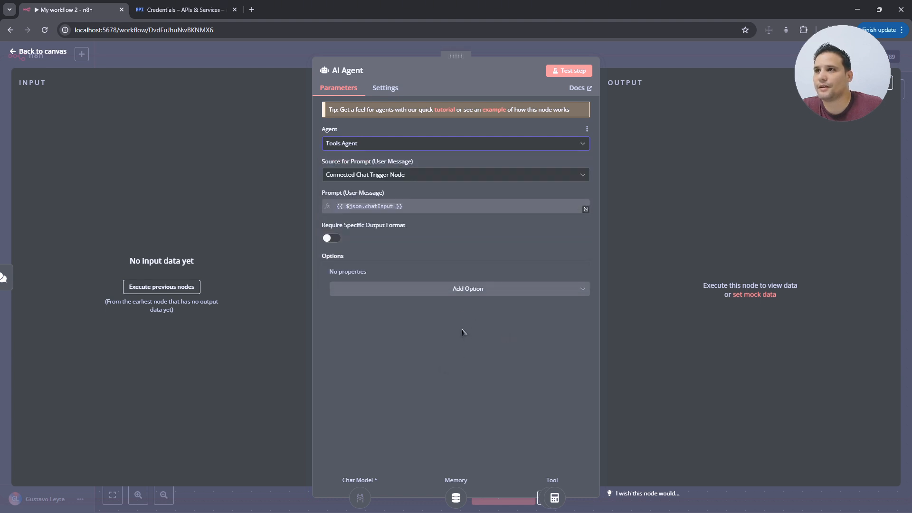
left_click(439, 176)
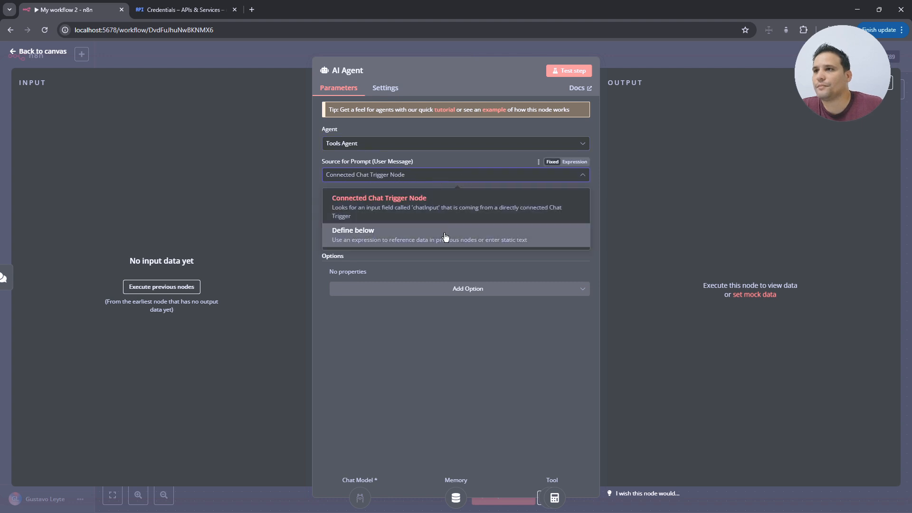
left_click(430, 240)
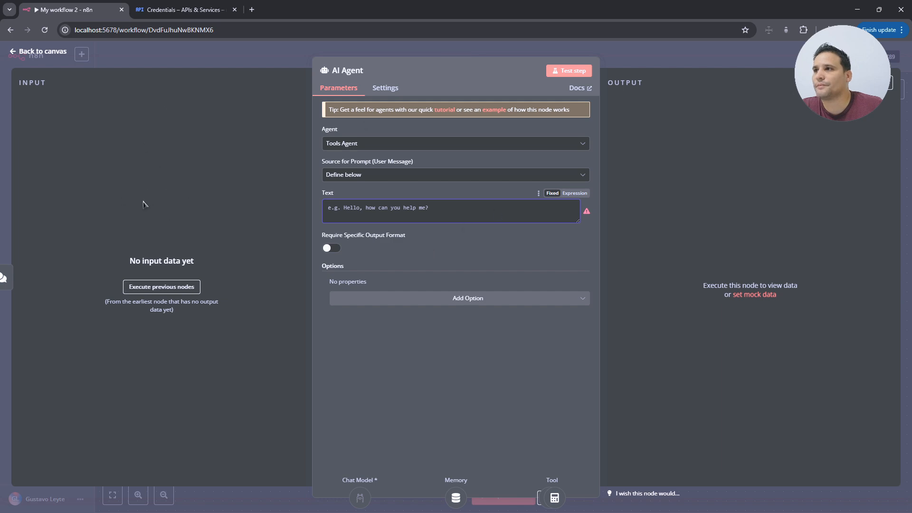
key("Escape")
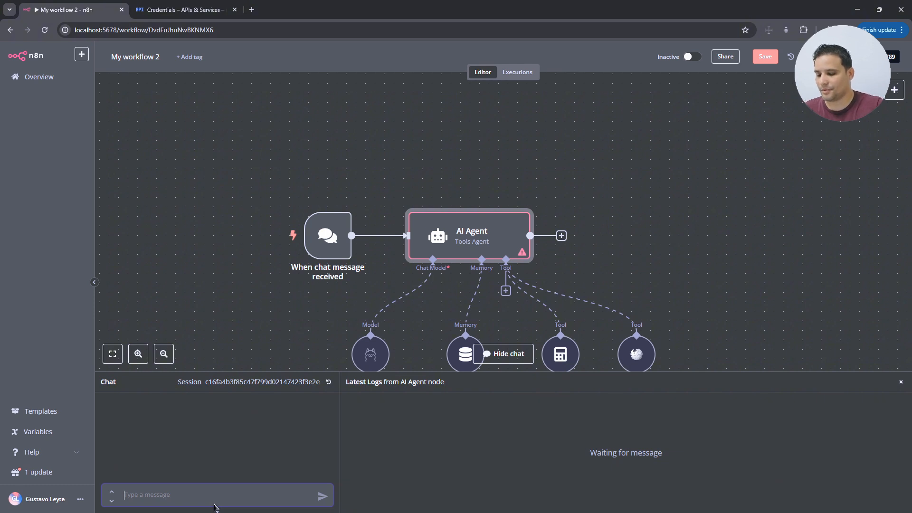
- Send a 'hola' test message and delete the chat trigger's connection to the AI Agent
type("hola")
key("Return")
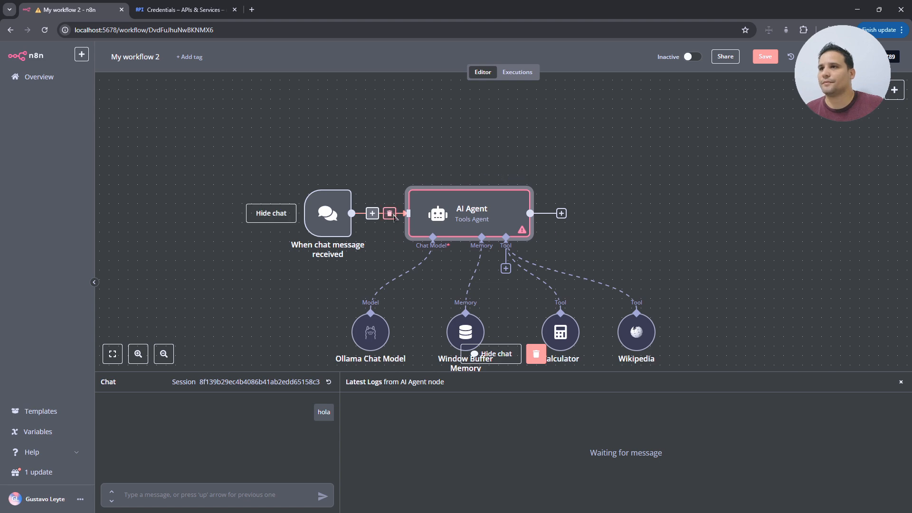
left_click(389, 213)
double_click(328, 214)
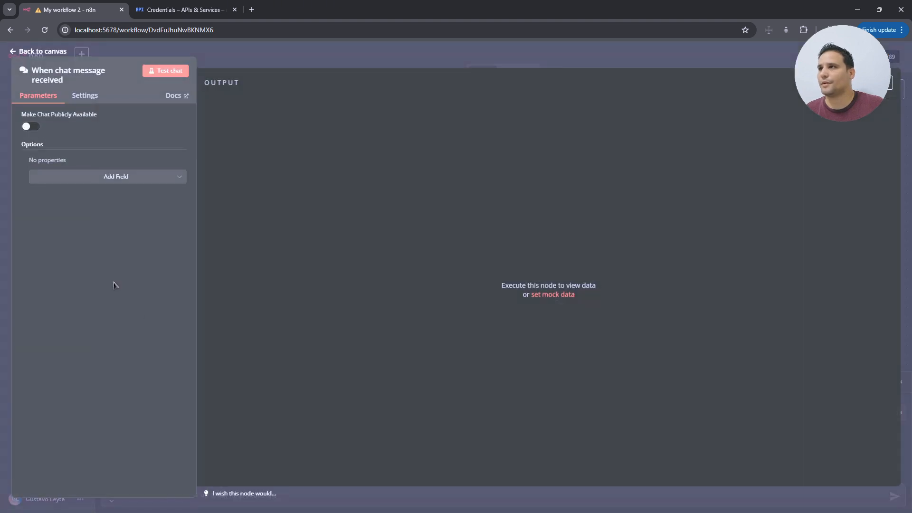
left_click(45, 52)
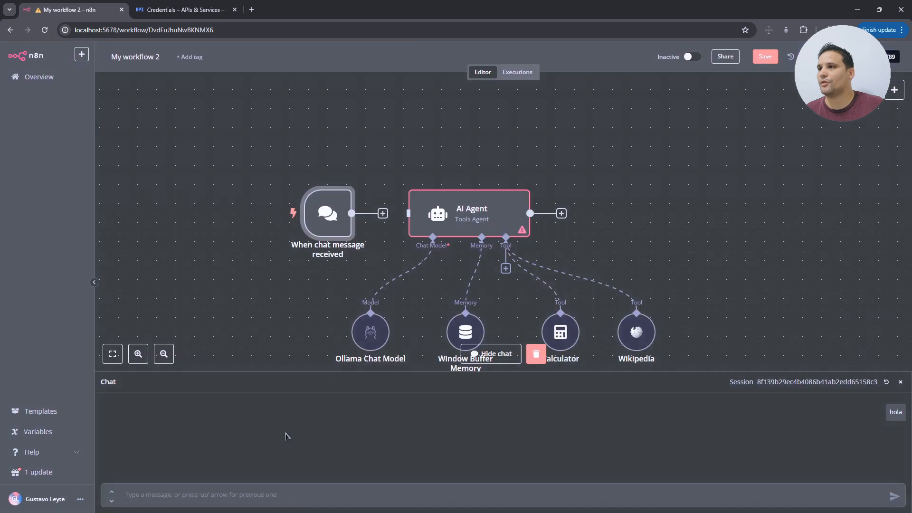
- Send 'hola' again and inspect the chat trigger's output JSON with chatInput 'hola'
left_click(247, 499)
type("hola")
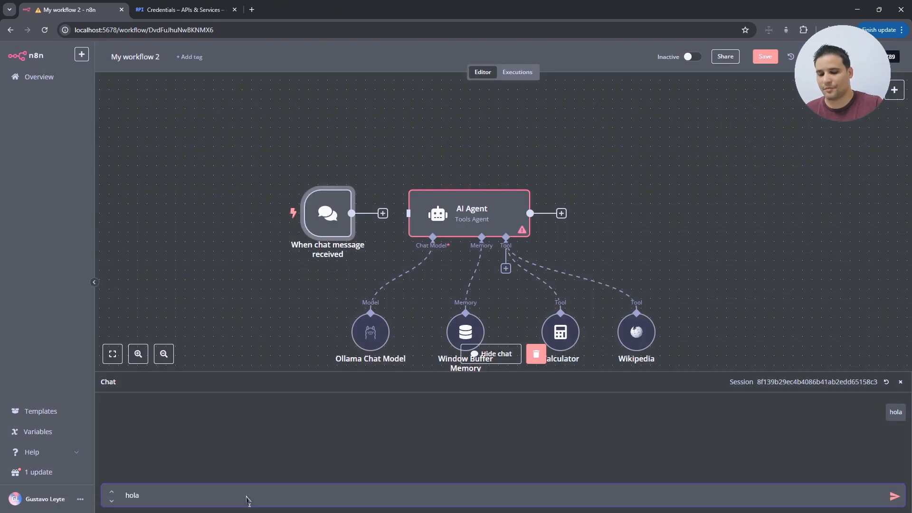
key("Return")
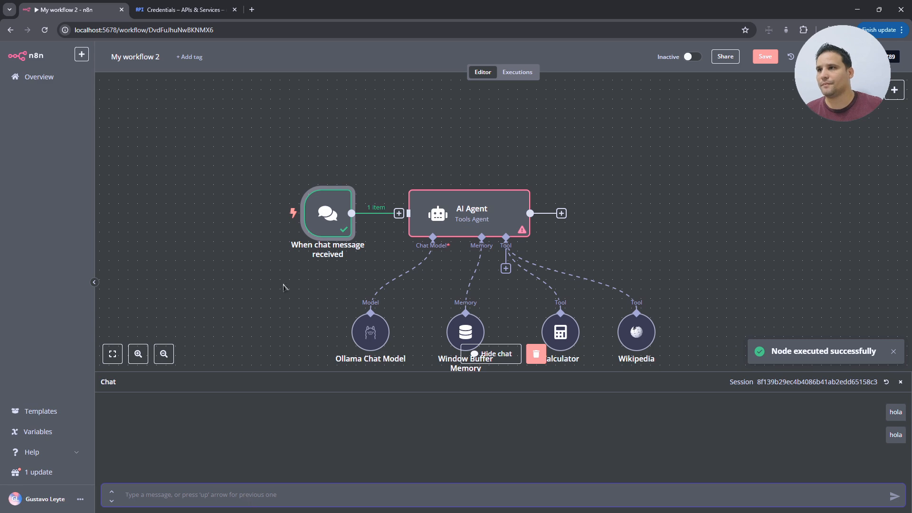
double_click(342, 217)
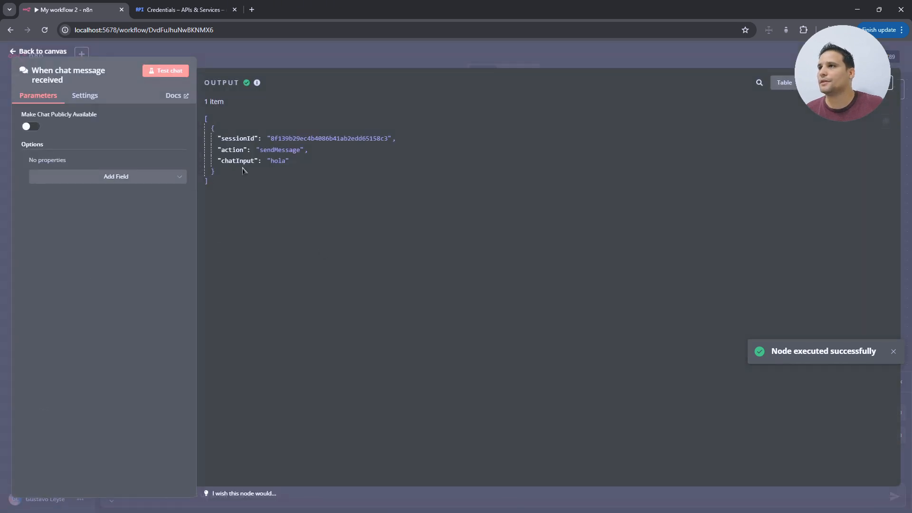
left_click(41, 51)
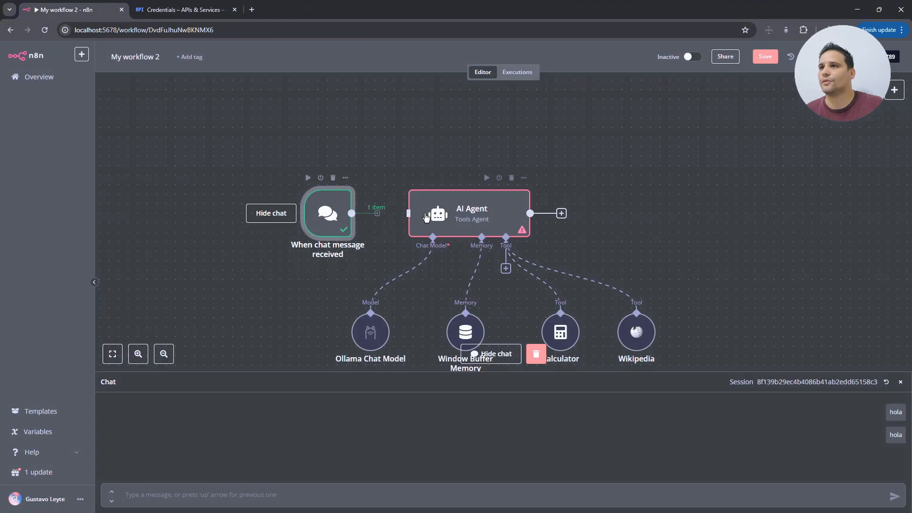
- Make the AI Agent's Text an expression reading 'Mensaje:' followed by the dragged-in chatInput
left_click(493, 217)
double_click(493, 217)
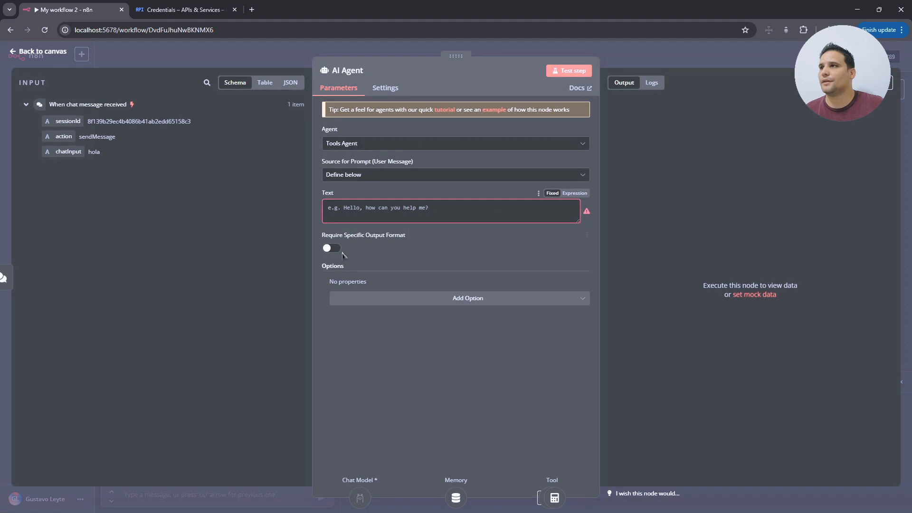
mouse_move(379, 214)
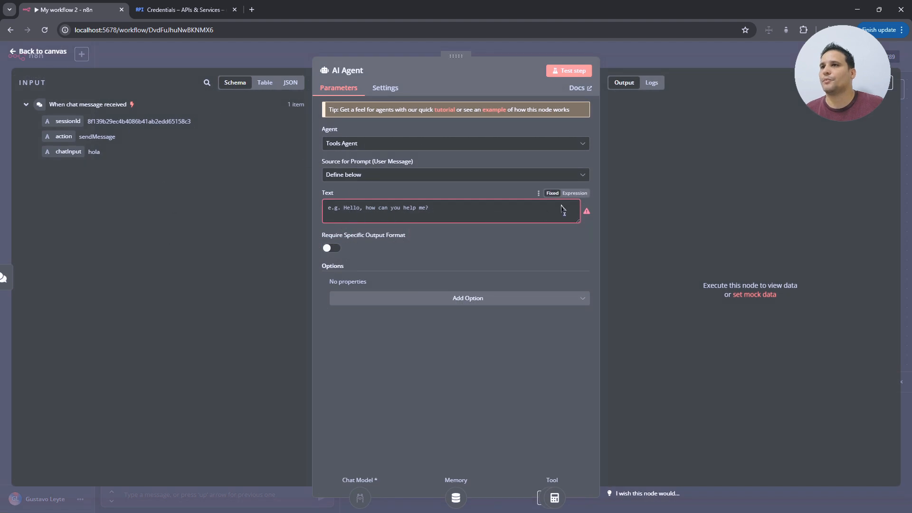
left_click(575, 193)
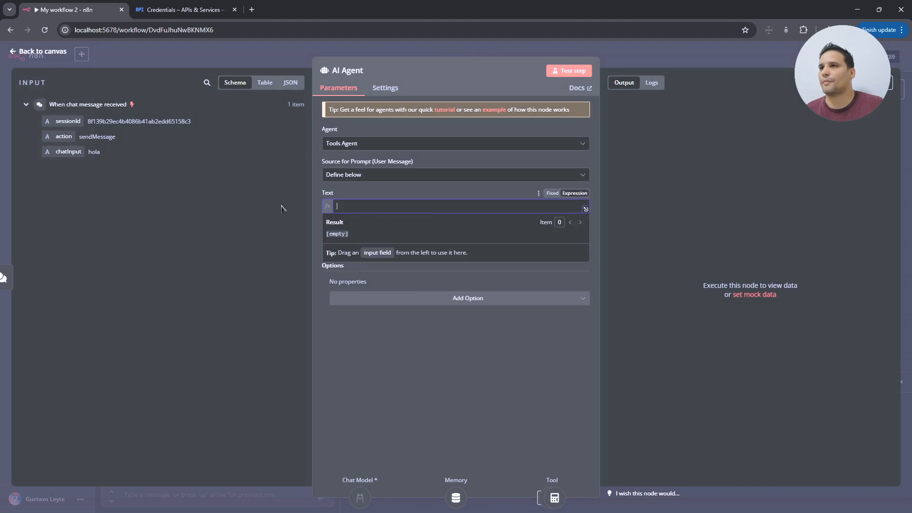
left_click(237, 218)
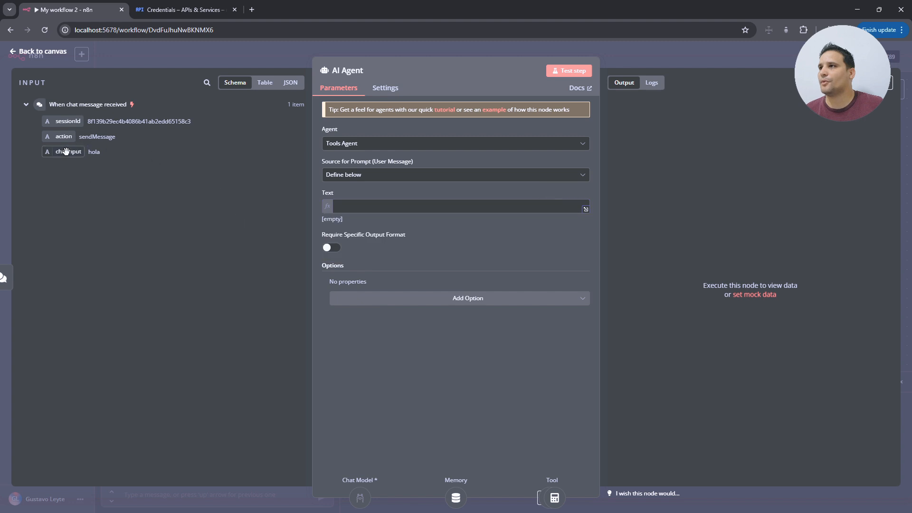
left_click_drag(68, 153, 380, 216)
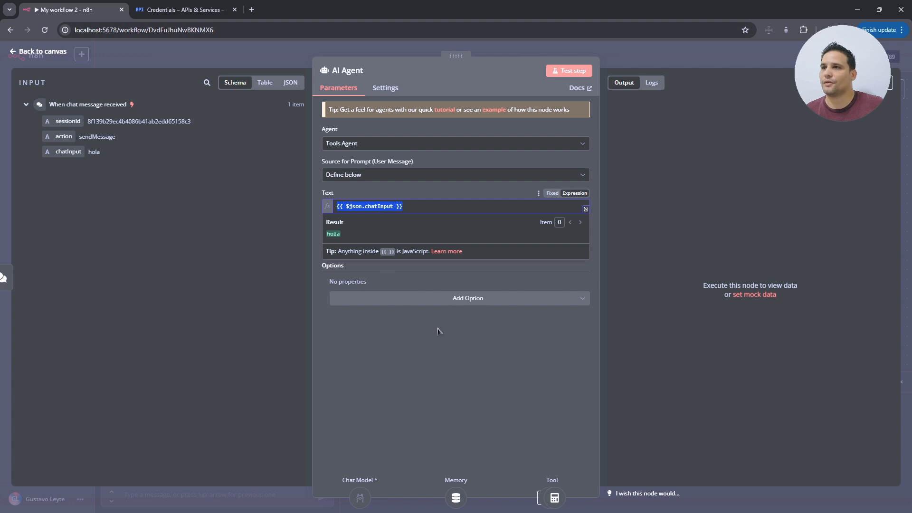
left_click(454, 380)
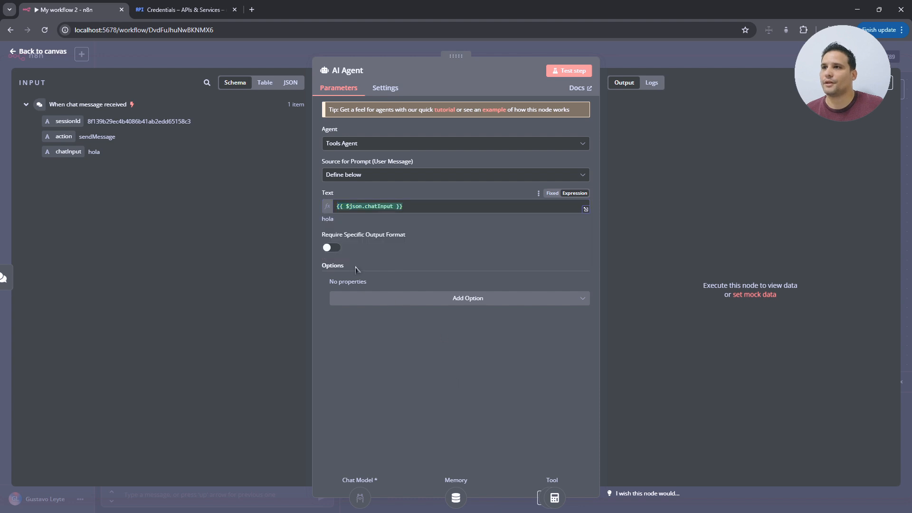
left_click(339, 209)
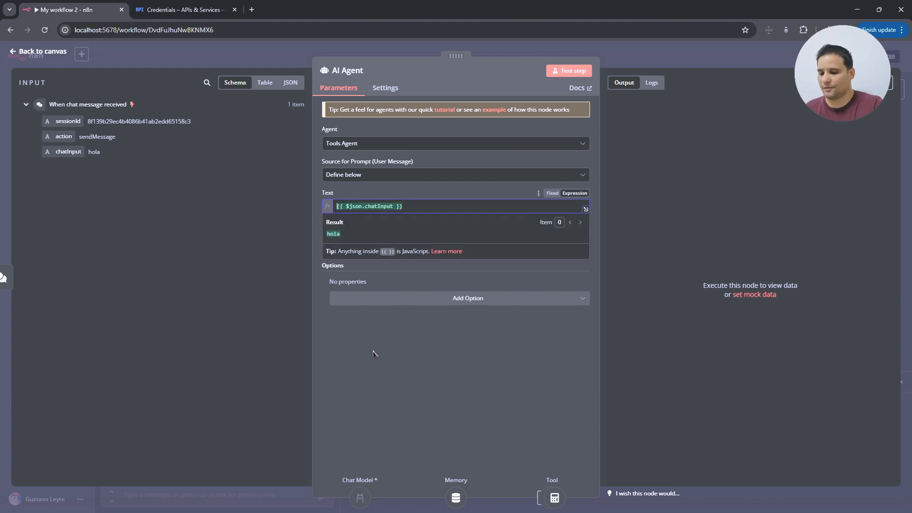
type("Mens")
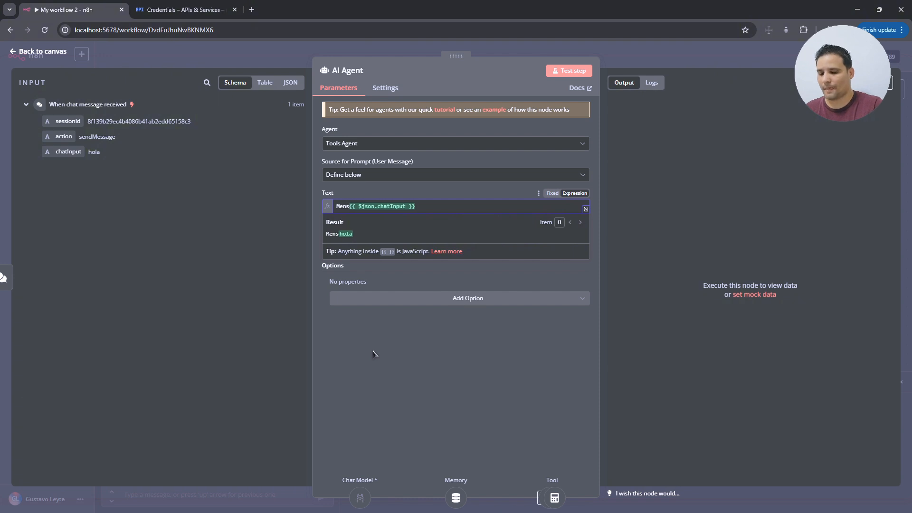
type("aje:")
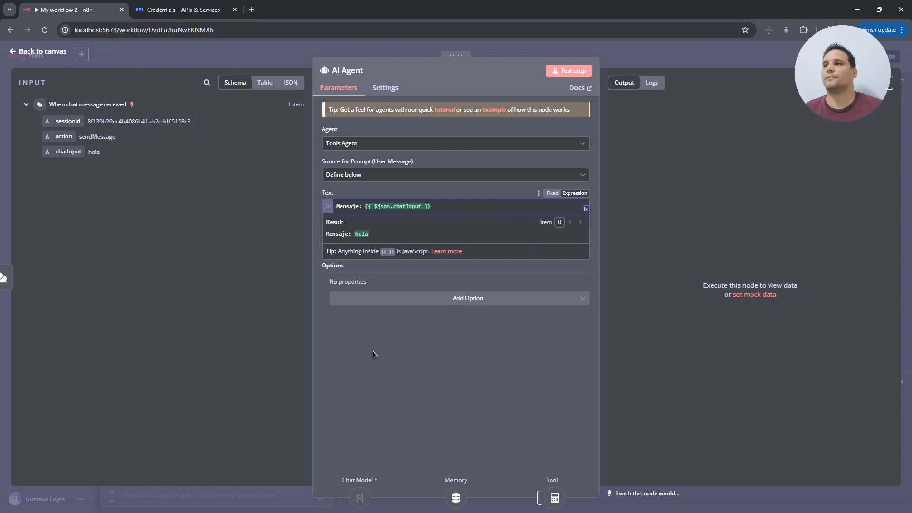
left_click(463, 387)
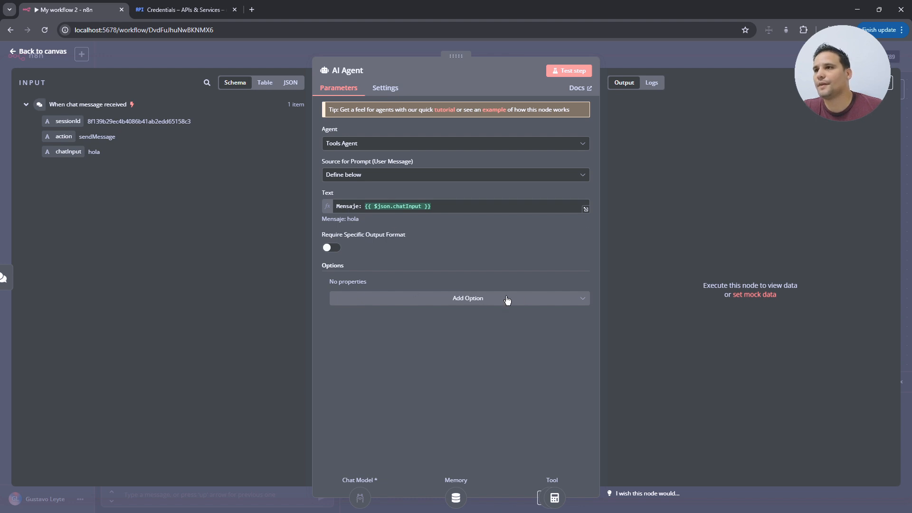
- Add a System Message option to the agent and clear its default text
left_click(491, 302)
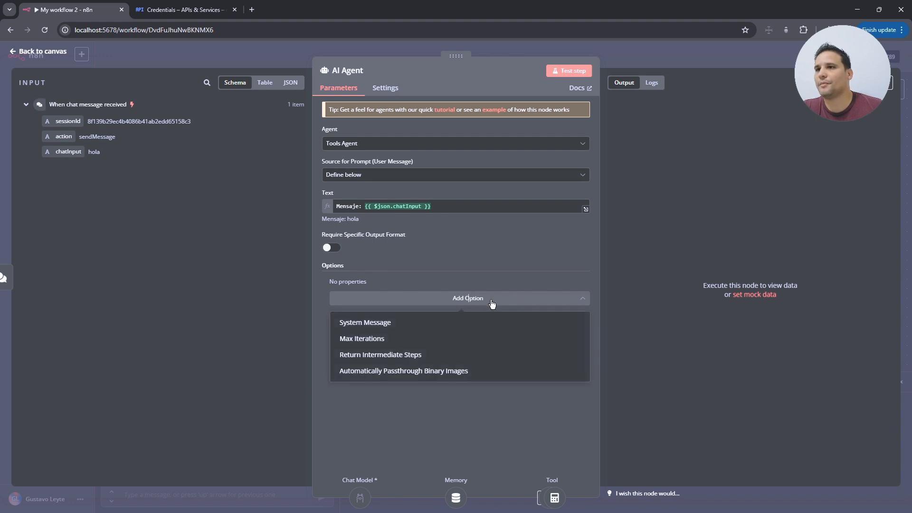
left_click(439, 326)
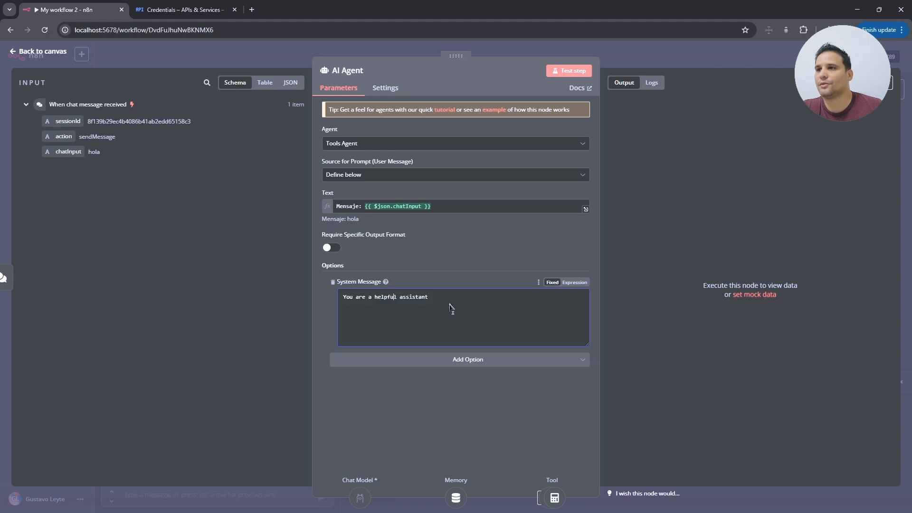
left_click_drag(455, 302, 333, 353)
key("BackSpace")
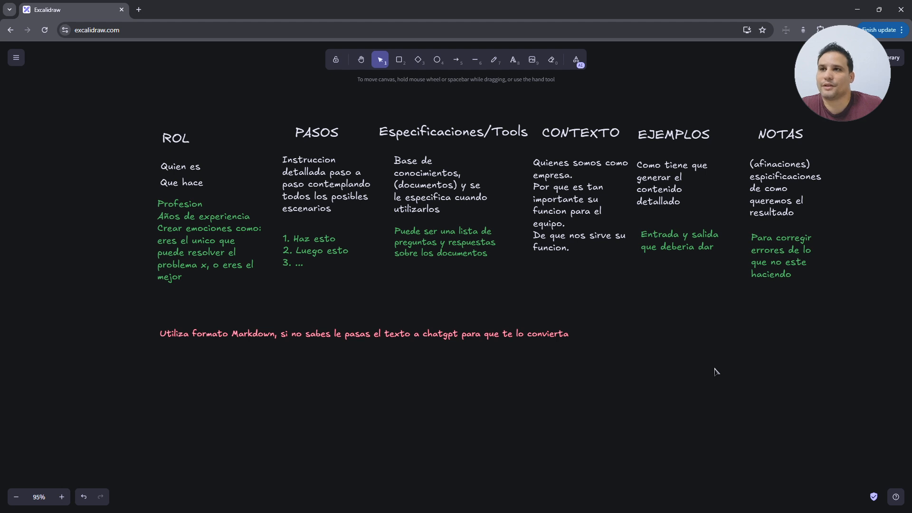
- Review the prompt board's pink Markdown-format note, then move on to the Markdown course file
left_click(236, 336)
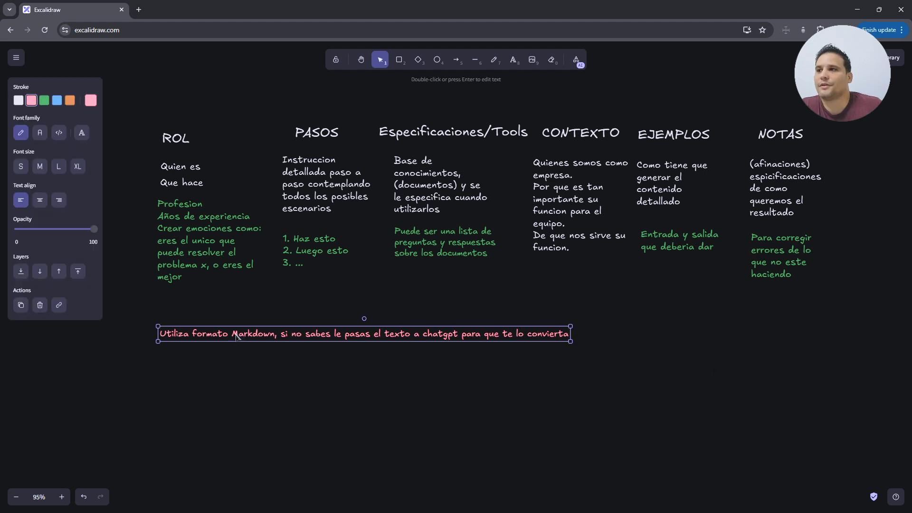
left_click(286, 369)
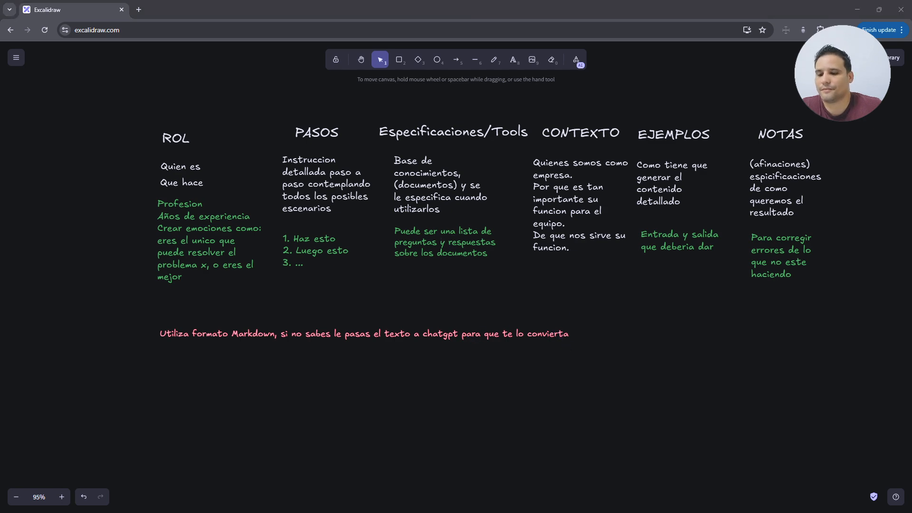
key("alt+Tab")
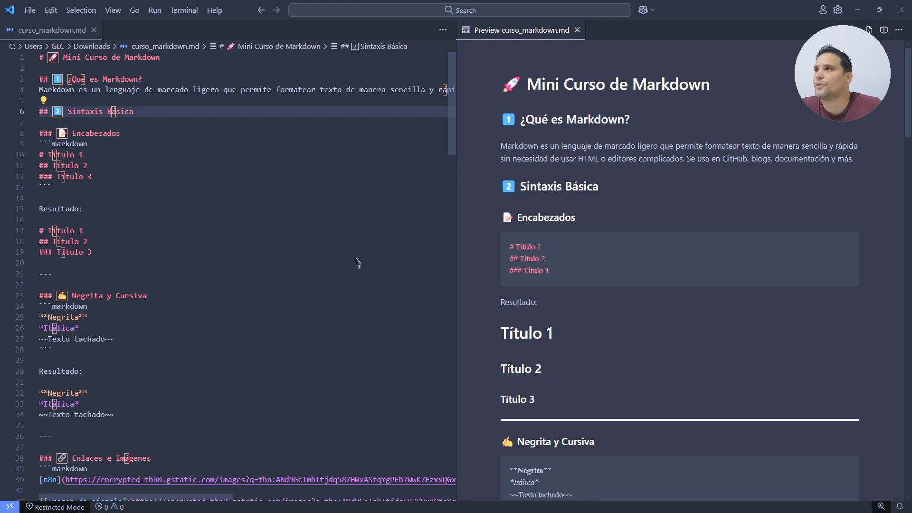
left_click(341, 188)
left_click_drag(542, 85, 666, 88)
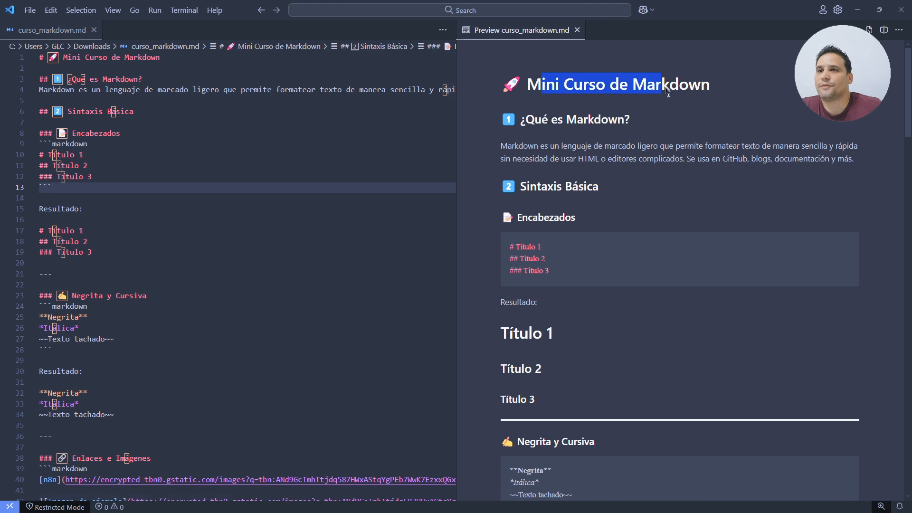
left_click(706, 104)
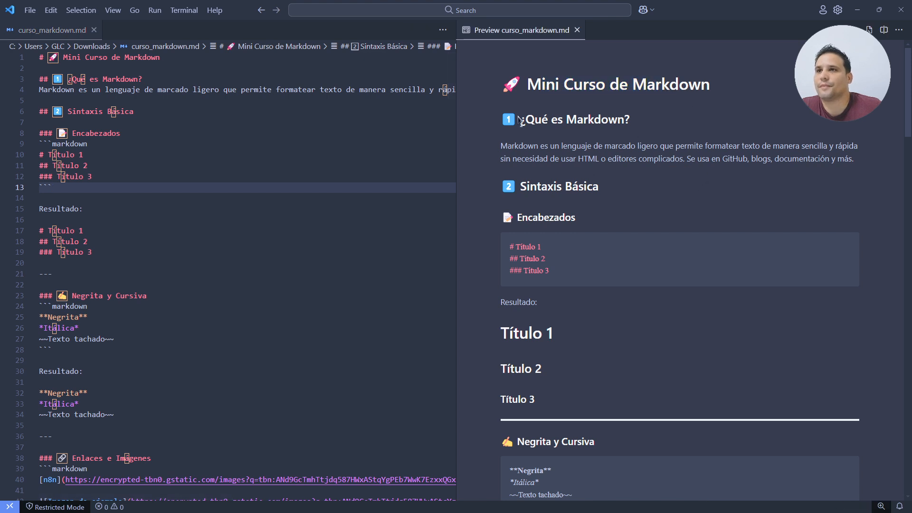
left_click_drag(520, 80, 716, 349)
left_click(717, 349)
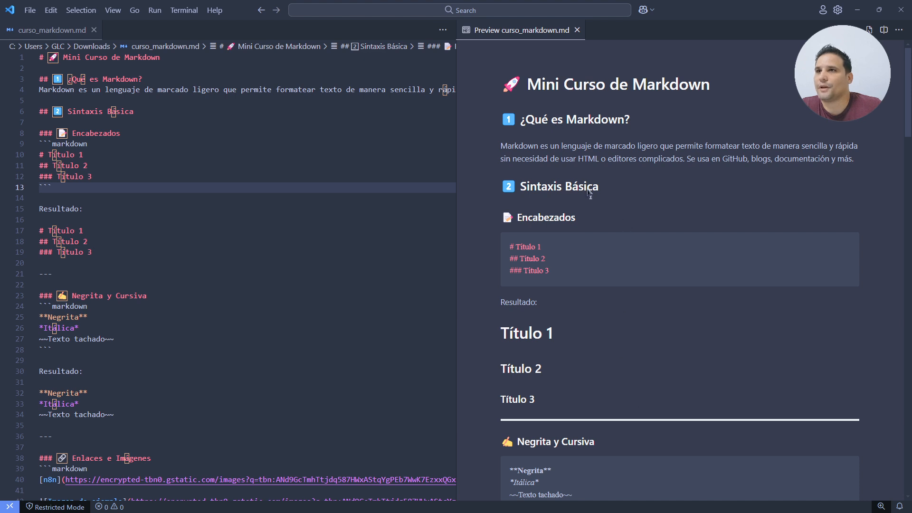
left_click_drag(527, 147, 743, 154)
left_click(749, 152)
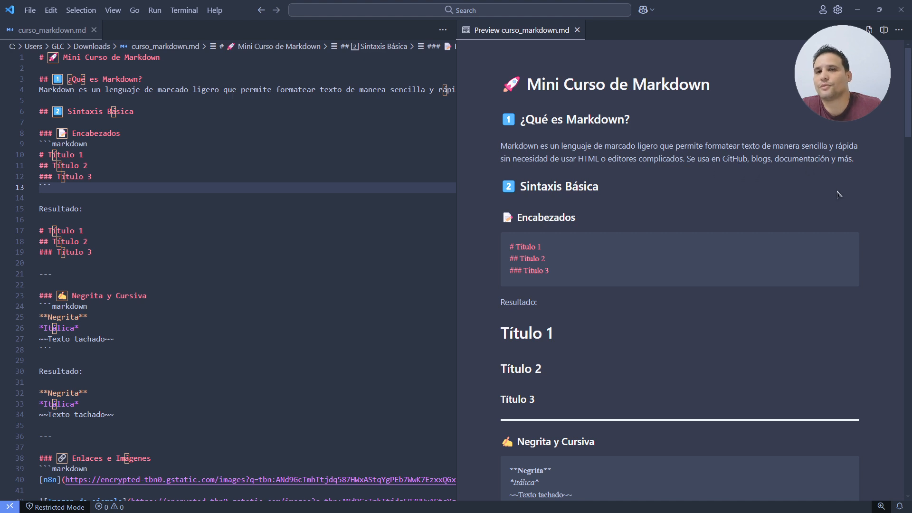
left_click(212, 167)
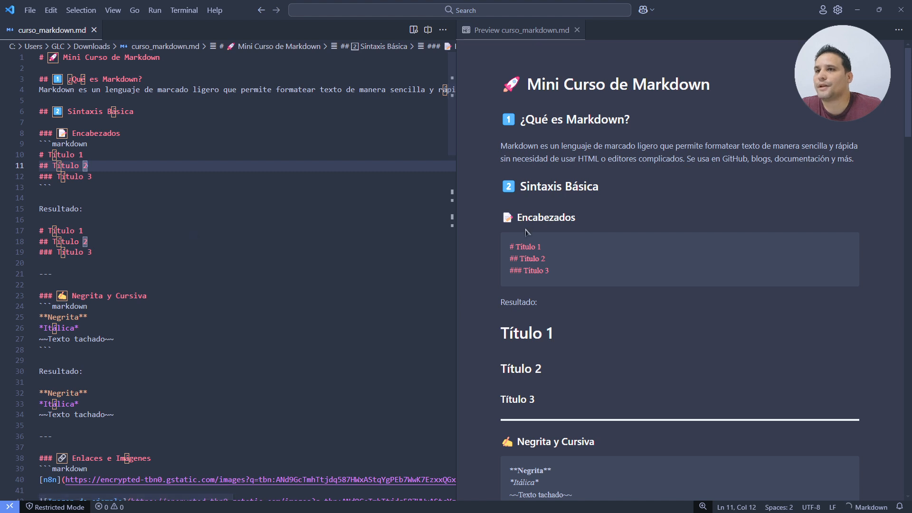
left_click_drag(532, 223, 568, 231)
left_click(563, 231)
left_click_drag(510, 248, 550, 250)
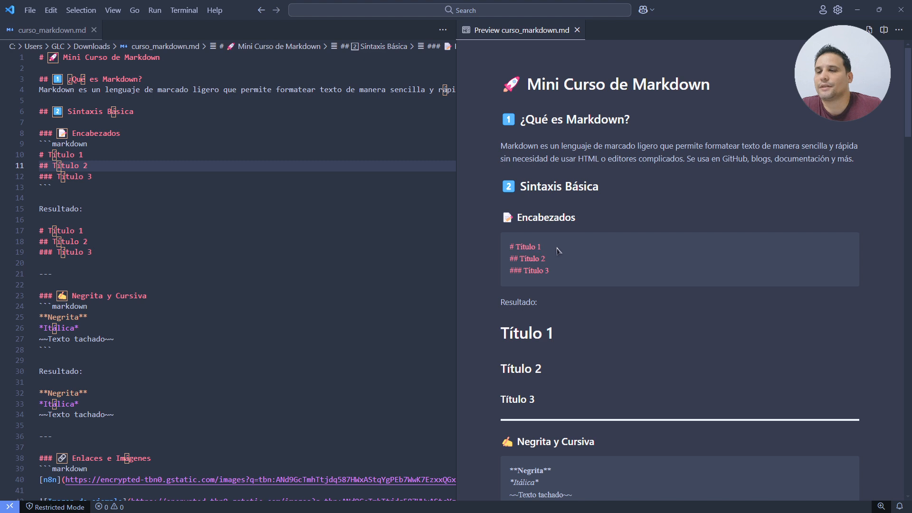
left_click_drag(500, 338, 561, 338)
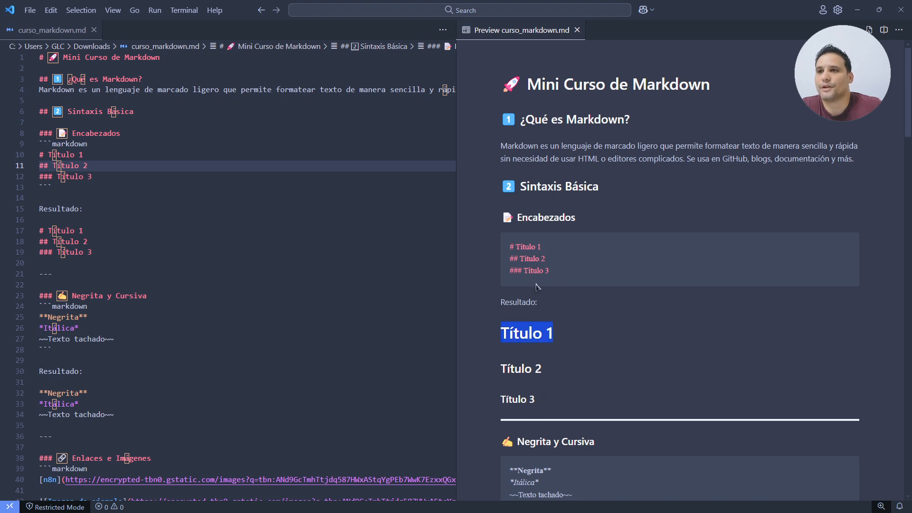
left_click_drag(510, 261, 543, 271)
left_click(545, 272)
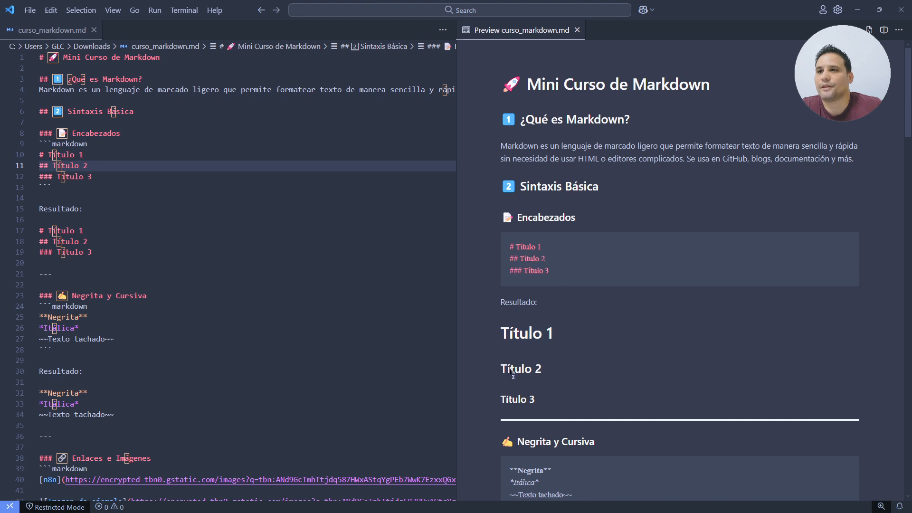
left_click_drag(512, 401, 529, 400)
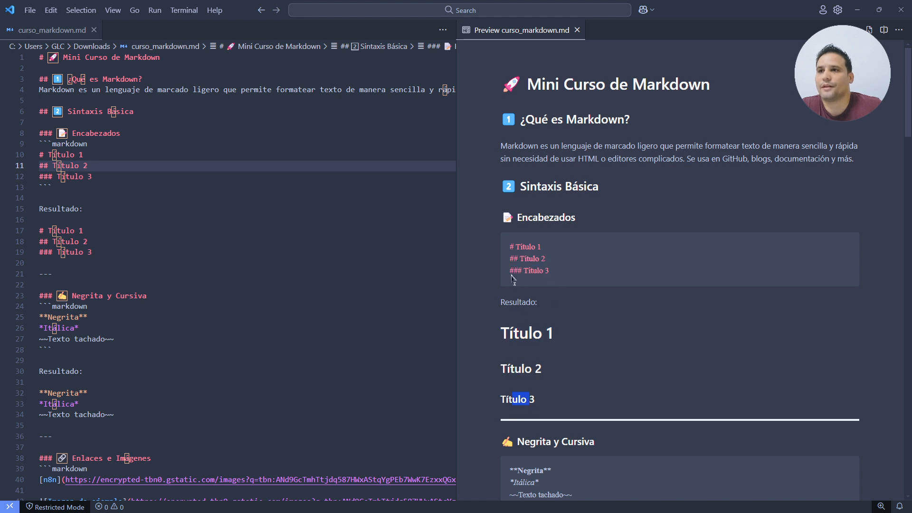
left_click_drag(513, 276, 506, 256)
left_click(545, 276)
scroll(559, 319, "down", 2)
scroll(578, 321, "down", 1)
scroll(556, 260, "down", 1)
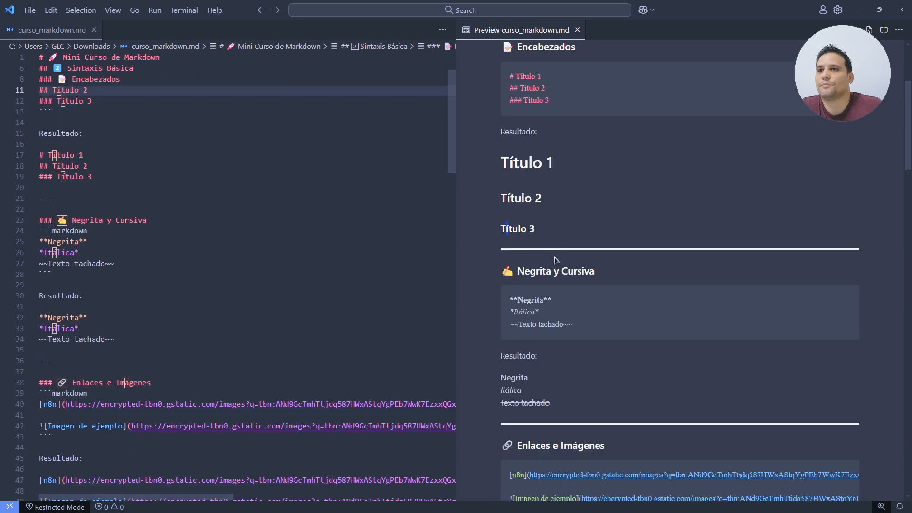
left_click_drag(518, 271, 554, 300)
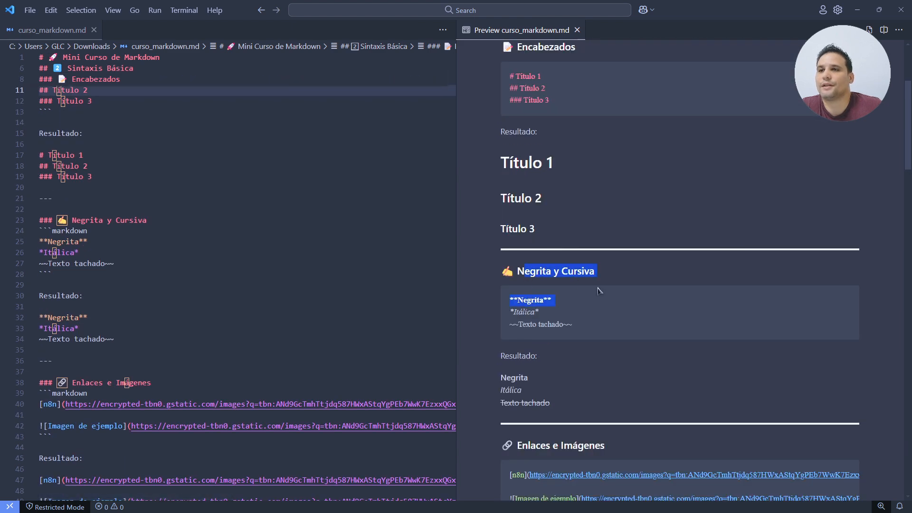
scroll(602, 310, "down", 1)
scroll(603, 310, "up", 2)
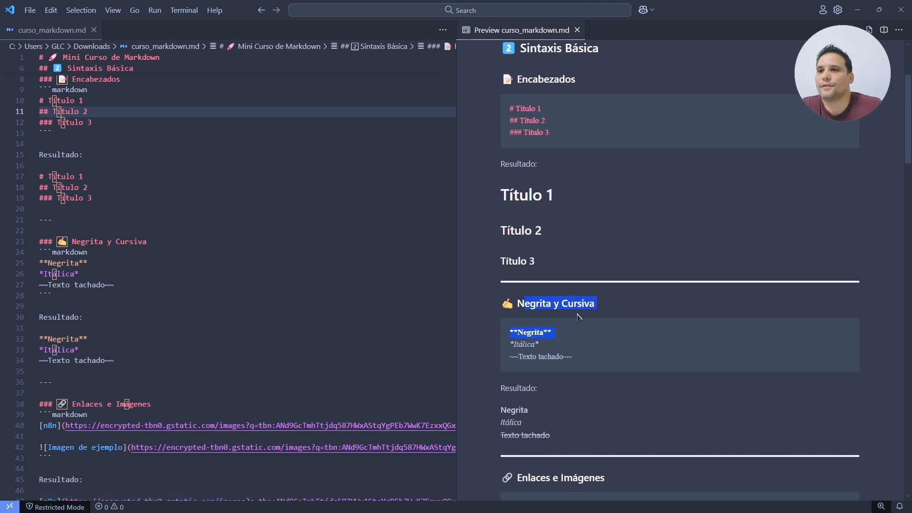
left_click(562, 341)
left_click_drag(510, 334, 543, 350)
left_click(573, 340)
left_click(562, 353)
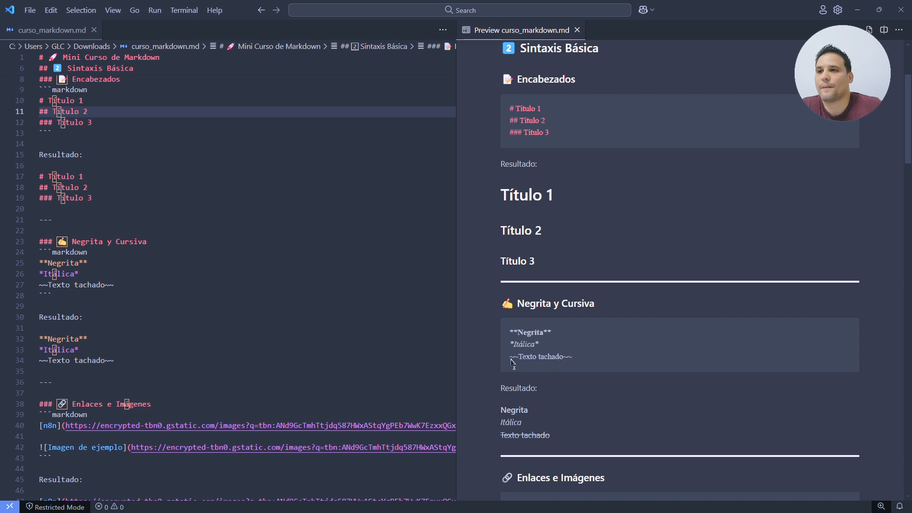
left_click_drag(509, 357, 573, 359)
left_click(580, 362)
scroll(605, 422, "down", 1)
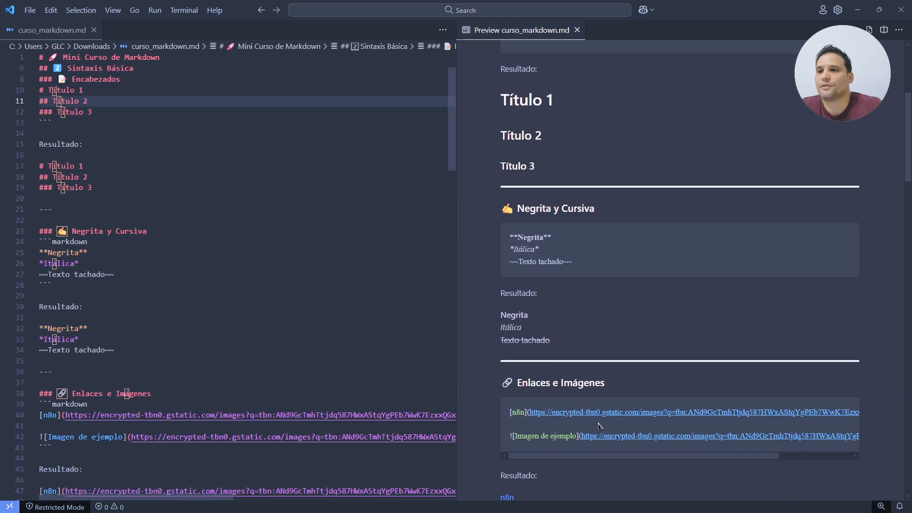
left_click_drag(502, 382, 551, 413)
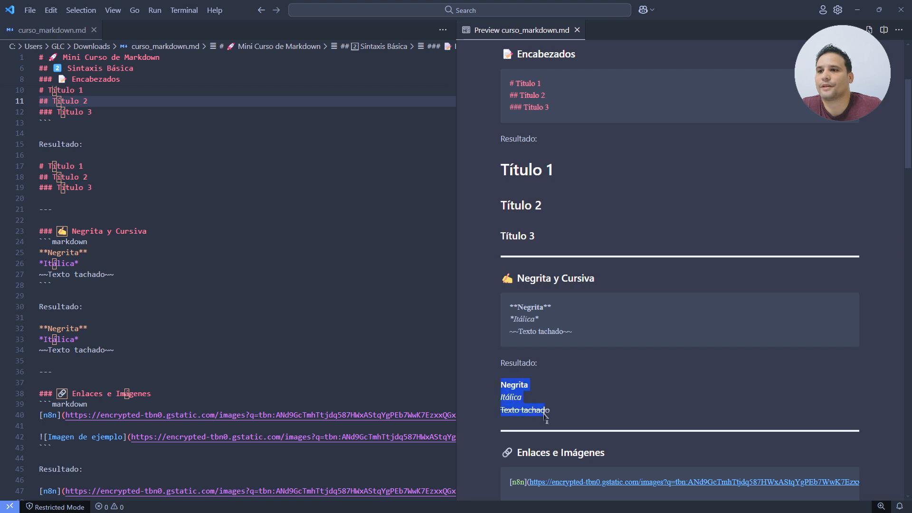
left_click(561, 415)
left_click(118, 135)
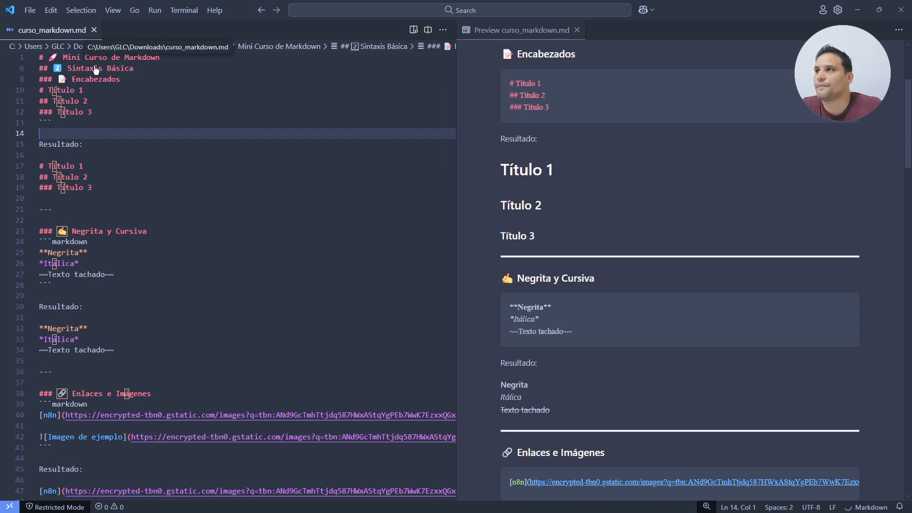
left_click(67, 210)
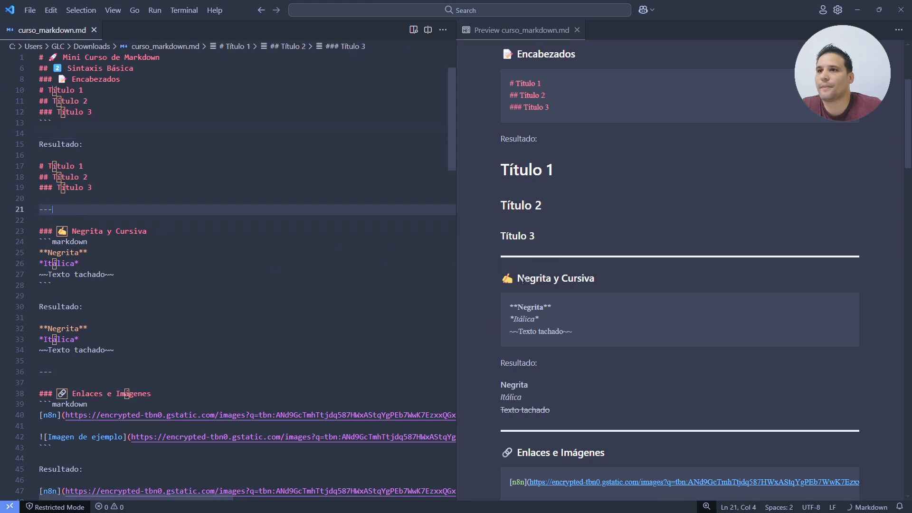
scroll(598, 290, "down", 2)
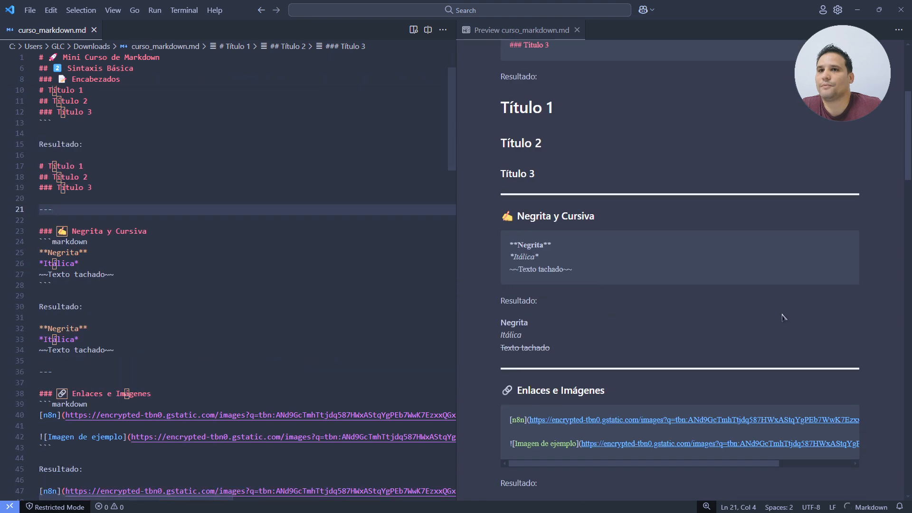
scroll(783, 314, "down", 3)
left_click_drag(516, 198, 592, 198)
left_click(592, 198)
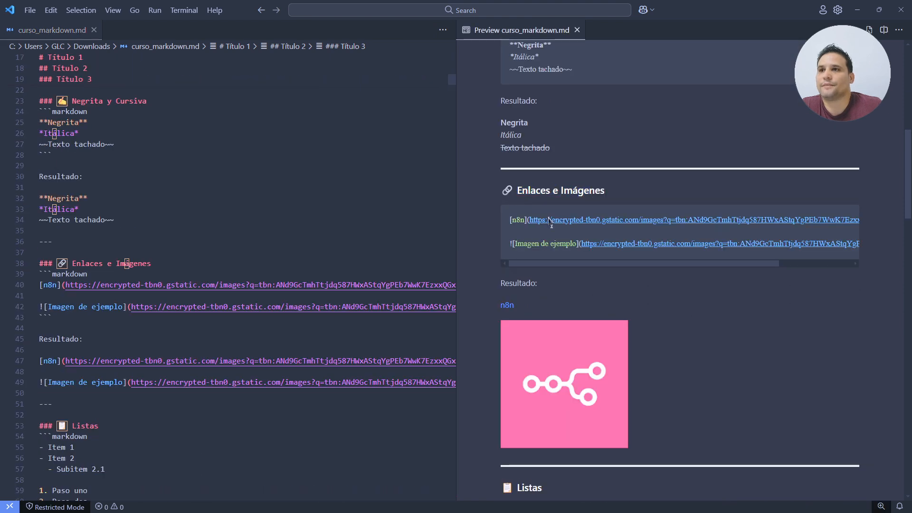
left_click_drag(510, 220, 528, 223)
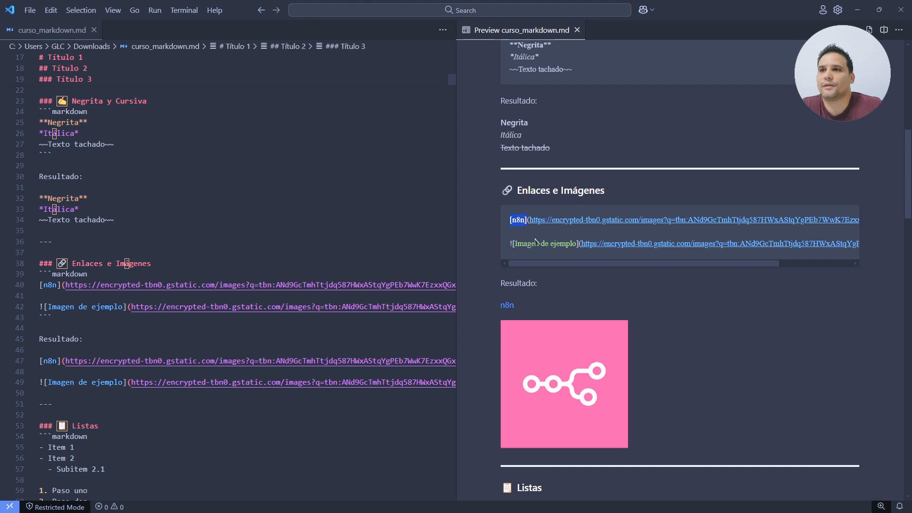
double_click(518, 221)
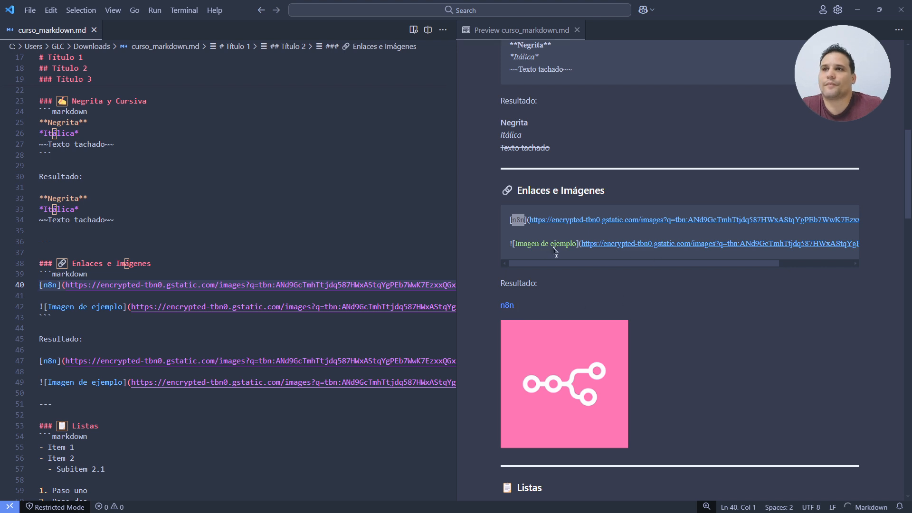
left_click_drag(524, 244, 566, 251)
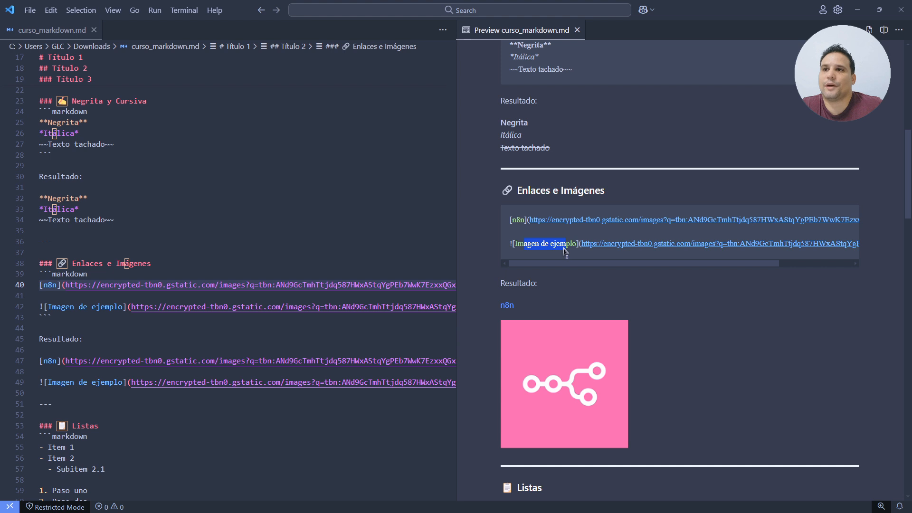
left_click(524, 247)
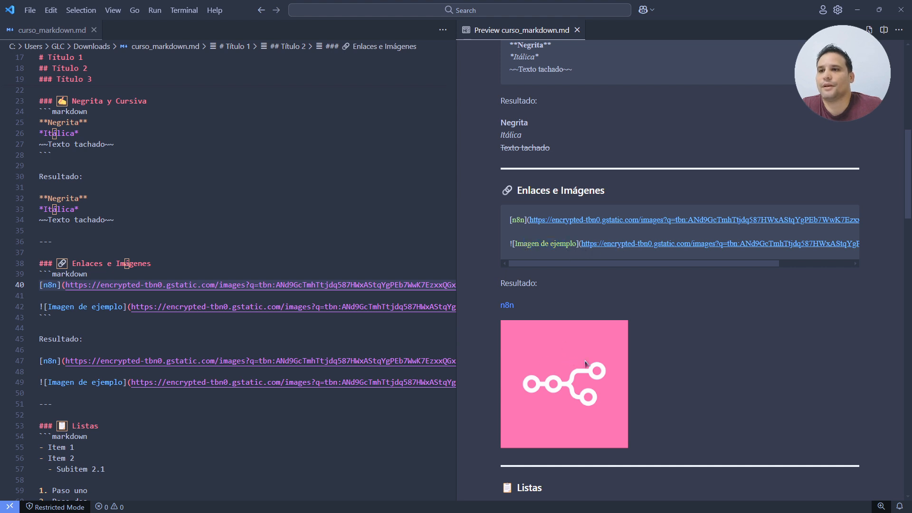
scroll(692, 323, "down", 1)
scroll(646, 307, "down", 5)
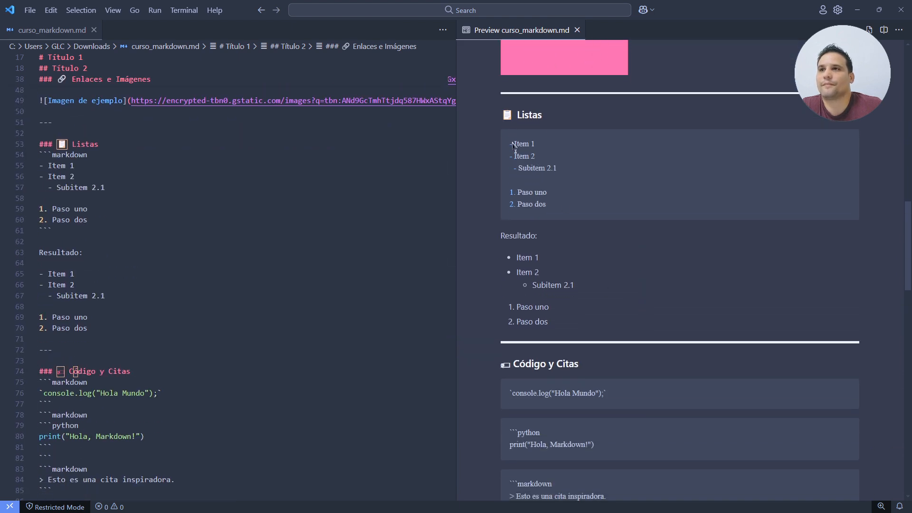
mouse_move(512, 145)
left_mouse_down()
mouse_move(556, 161)
mouse_move(520, 159)
left_mouse_up()
left_click(512, 157)
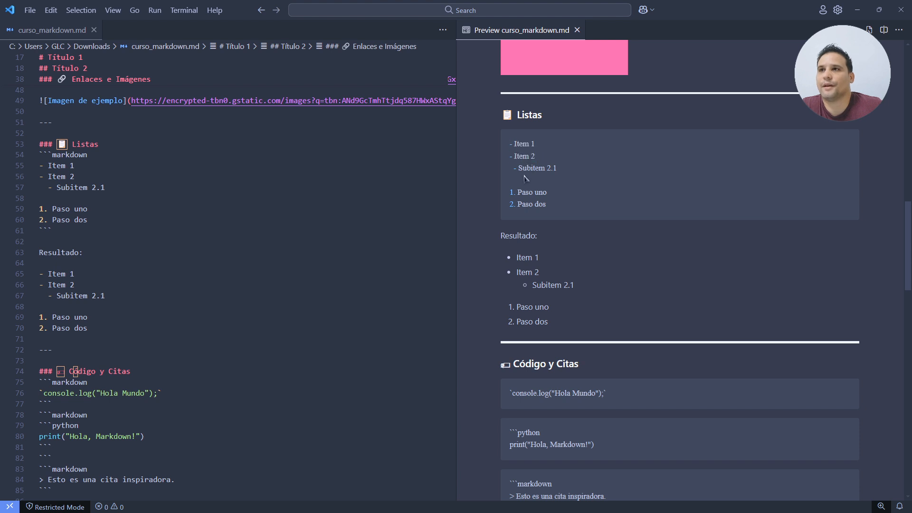
double_click(511, 171)
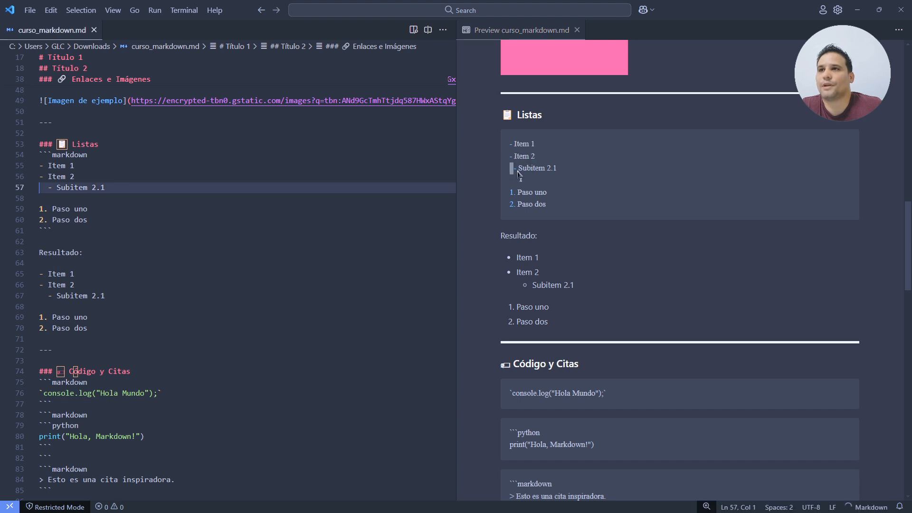
left_click_drag(517, 171, 524, 171)
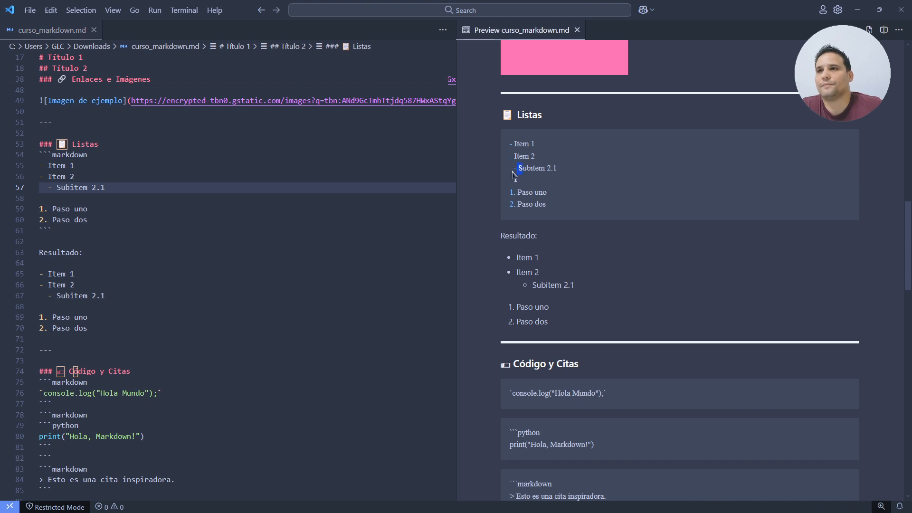
left_click(512, 172)
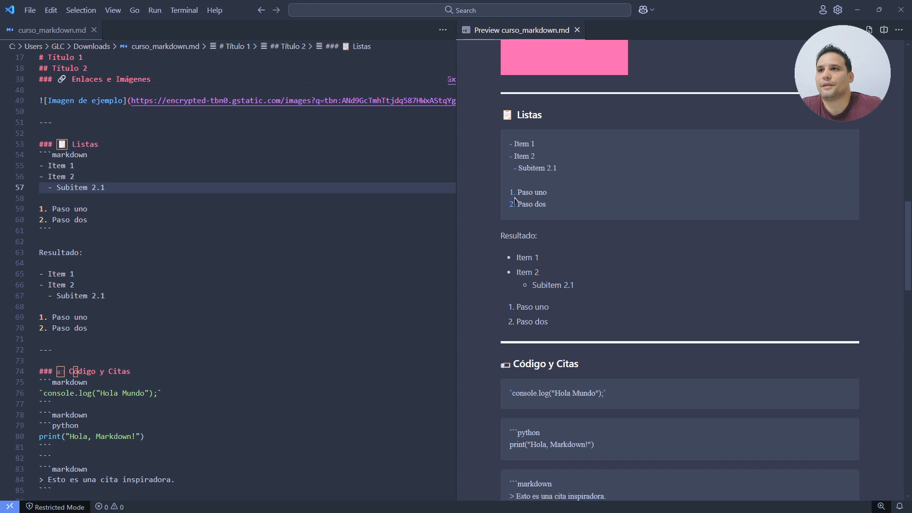
left_click_drag(517, 195, 528, 206)
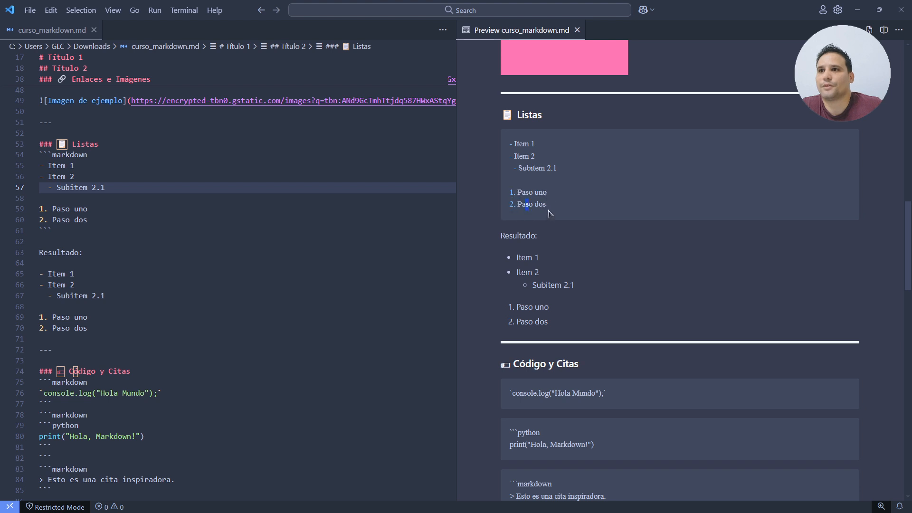
left_click_drag(511, 259, 584, 310)
left_click(597, 324)
scroll(588, 323, "up", 2)
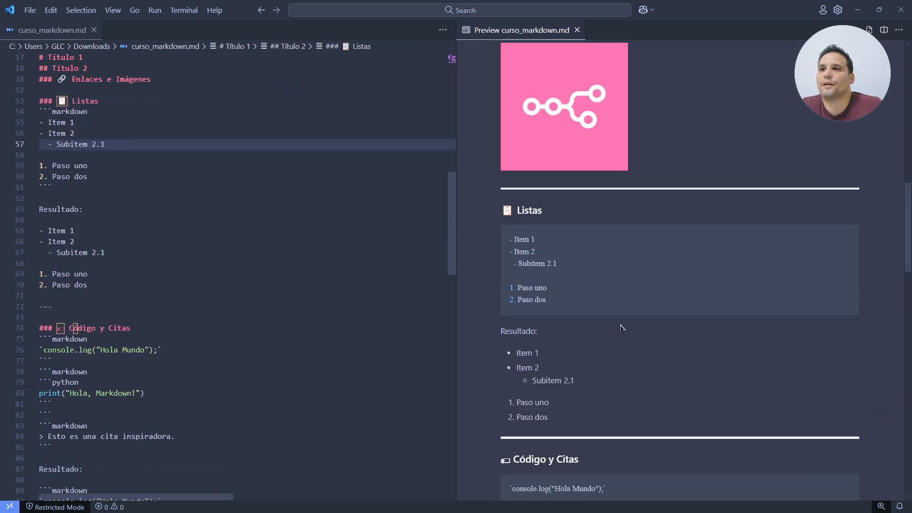
scroll(620, 328, "down", 6)
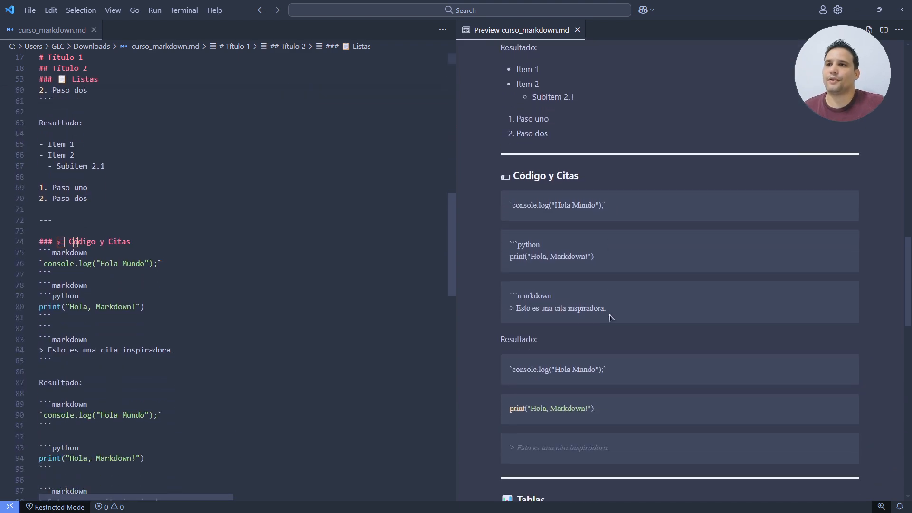
scroll(606, 318, "down", 1)
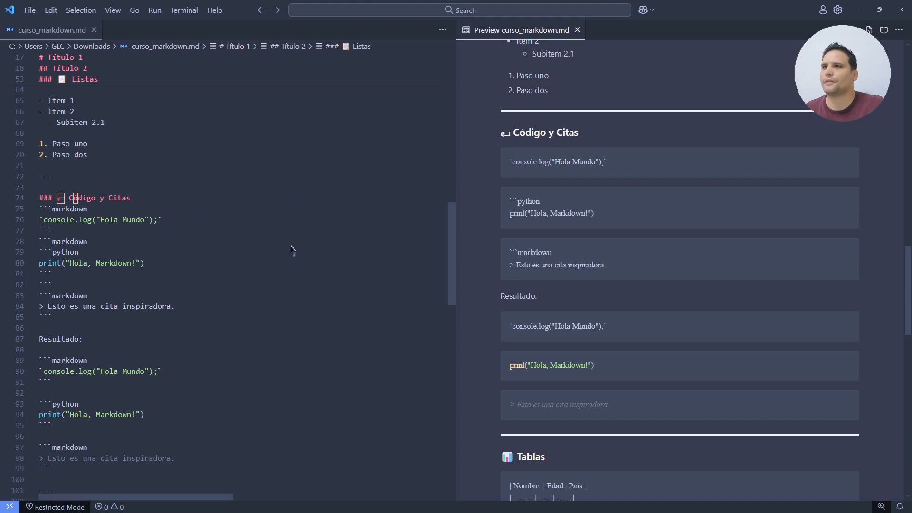
- Examine the markdown code fence on line 75 and its rendered console.log example
left_click(148, 227)
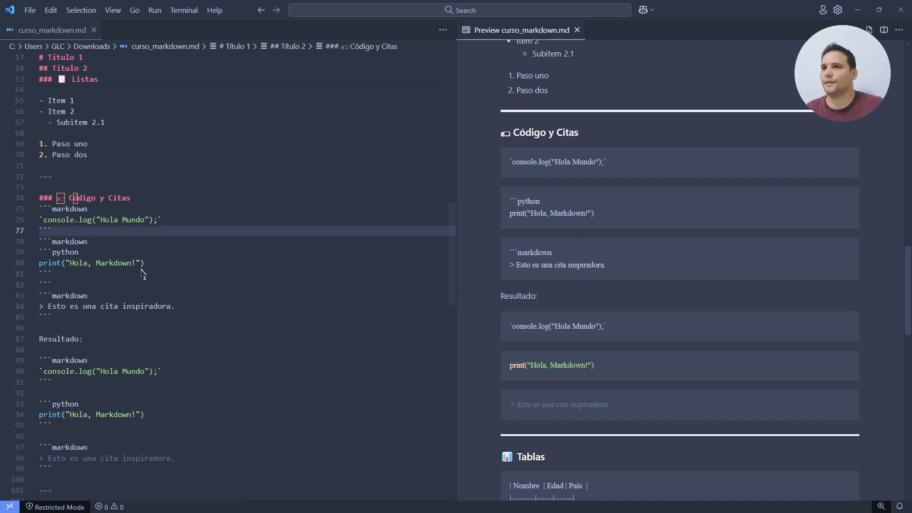
double_click(45, 209)
left_click(39, 214, "shift")
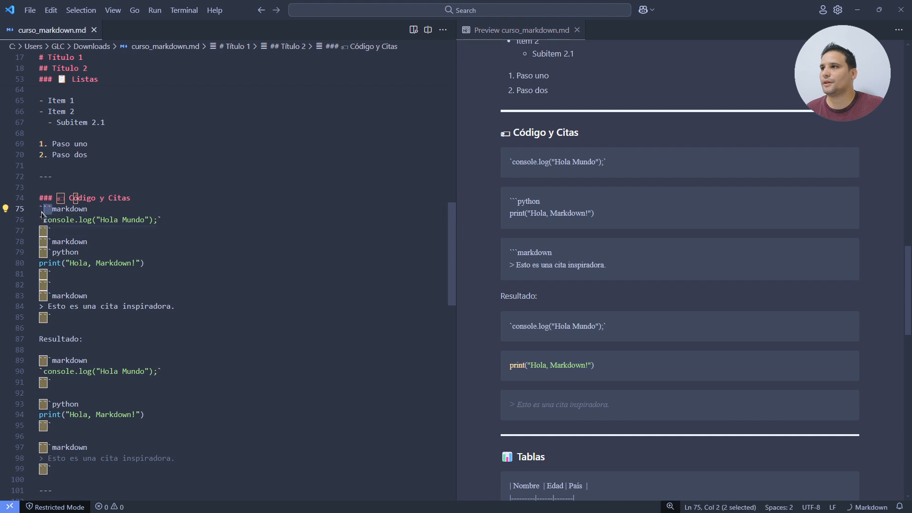
double_click(76, 210)
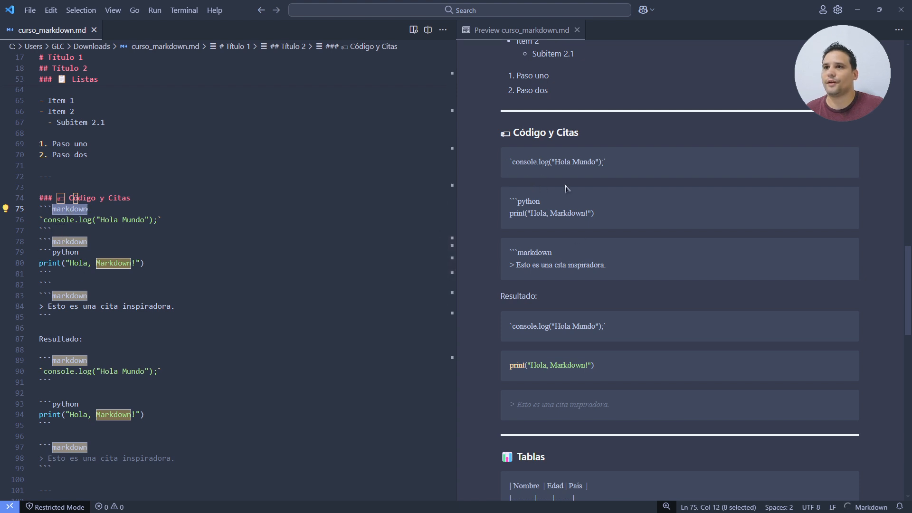
left_click(518, 324)
left_click_drag(508, 327, 610, 323)
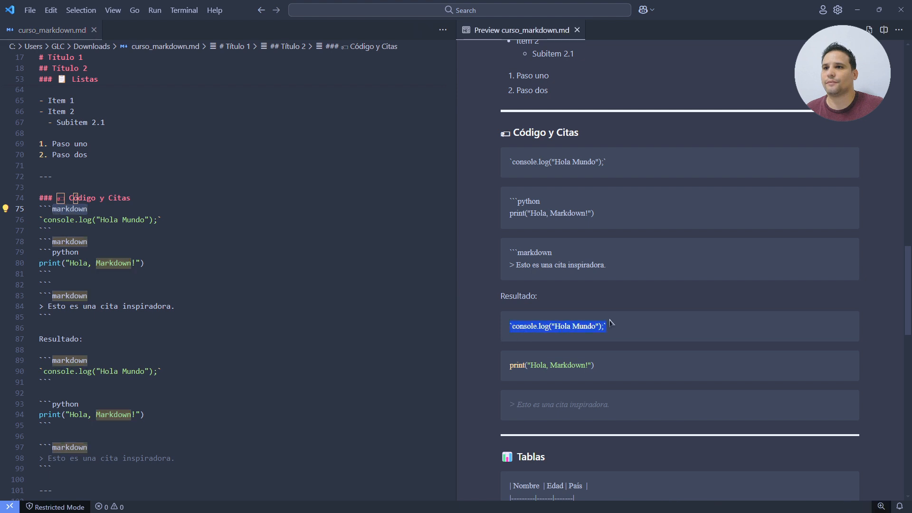
- Examine the python code block and the table example in source and preview
left_click(42, 255)
left_click(68, 259)
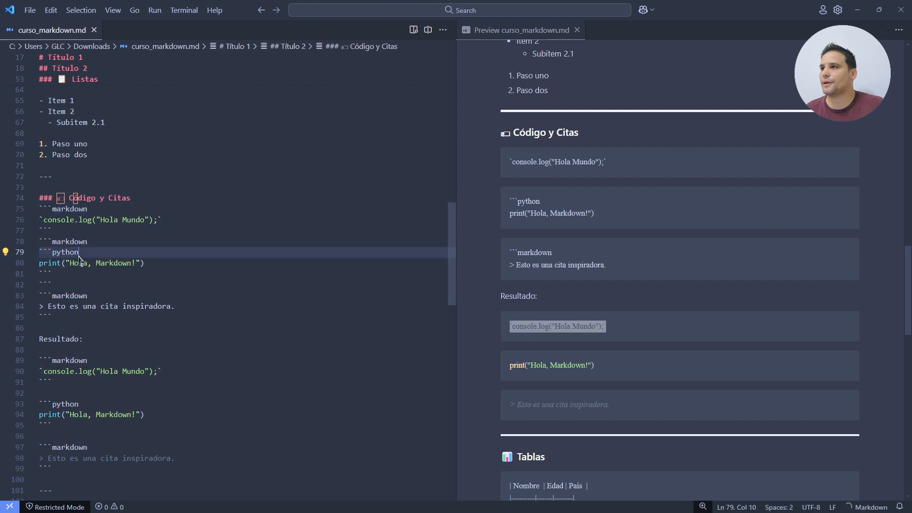
double_click(69, 256)
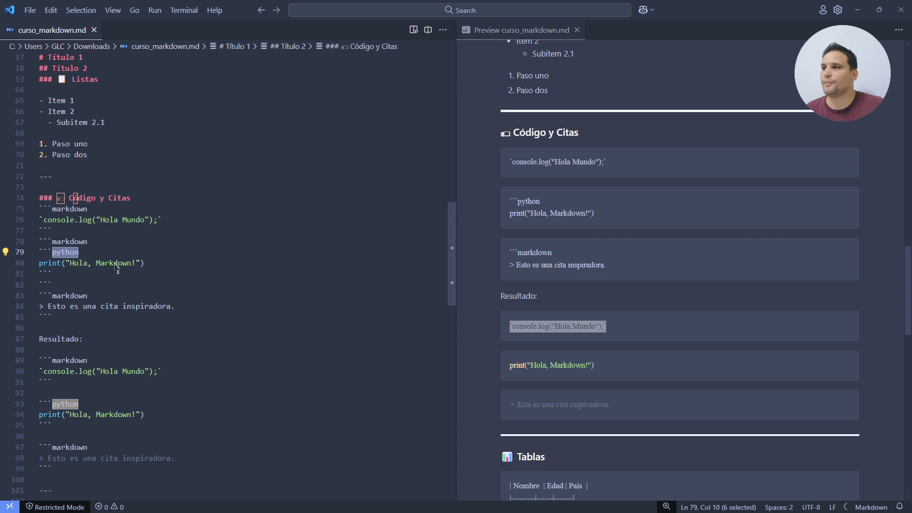
left_click(585, 367)
scroll(584, 366, "down", 5)
scroll(582, 356, "up", 2)
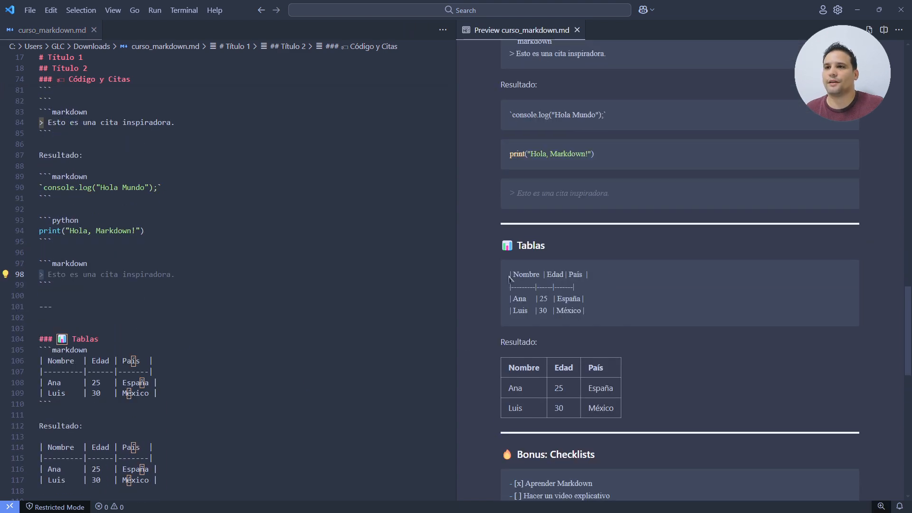
left_click_drag(509, 279, 602, 310)
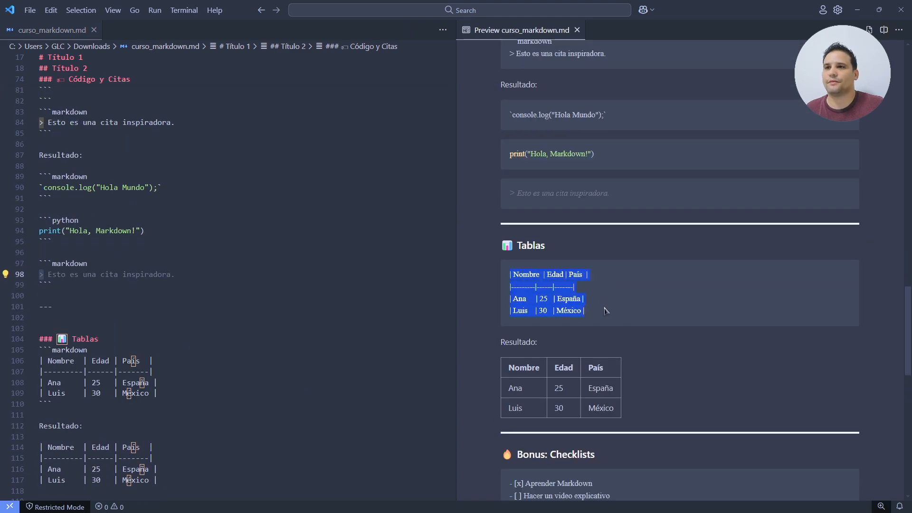
left_click(635, 315)
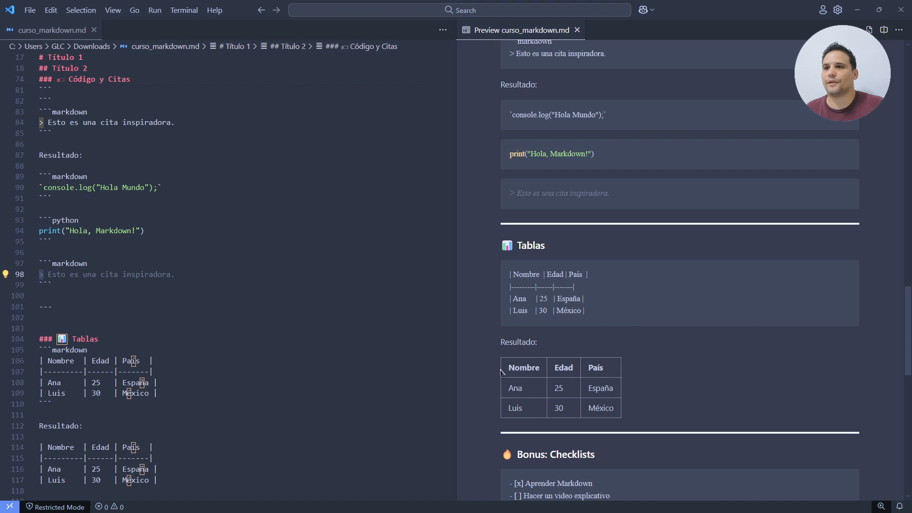
left_click_drag(501, 372, 620, 406)
left_click(685, 399)
- Scroll through the rest of the preview, then minimize Excalidraw and switch to ChatGPT
scroll(686, 398, "down", 2)
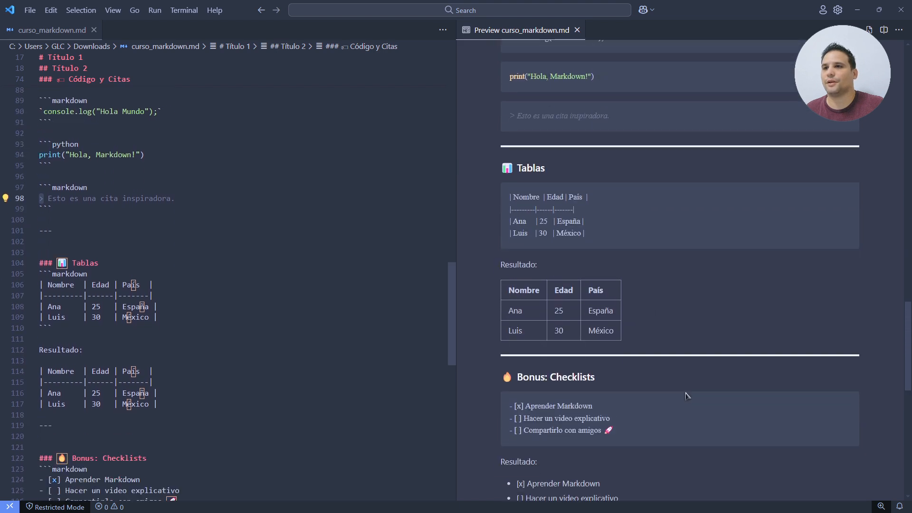
scroll(686, 397, "down", 3)
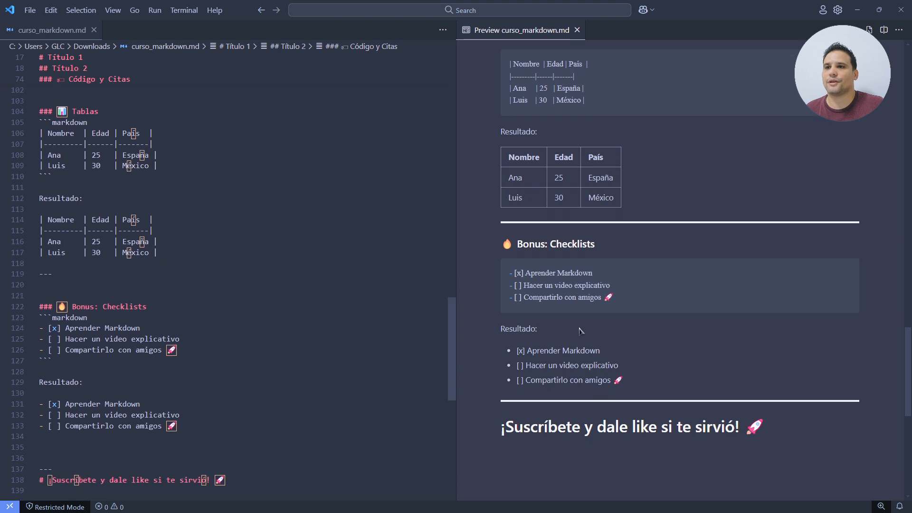
scroll(579, 331, "up", 1)
mouse_move(513, 300)
left_mouse_down()
mouse_move(541, 302)
mouse_move(526, 304)
left_mouse_up()
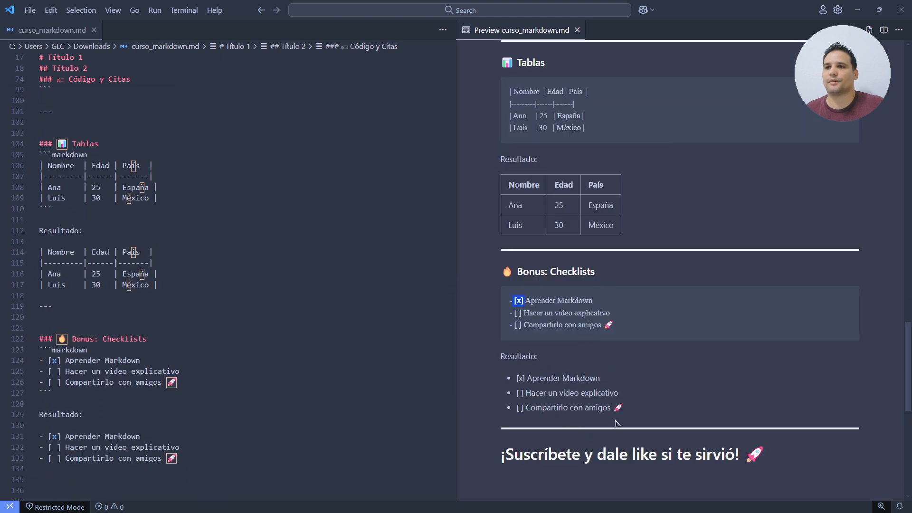
scroll(615, 423, "down", 1)
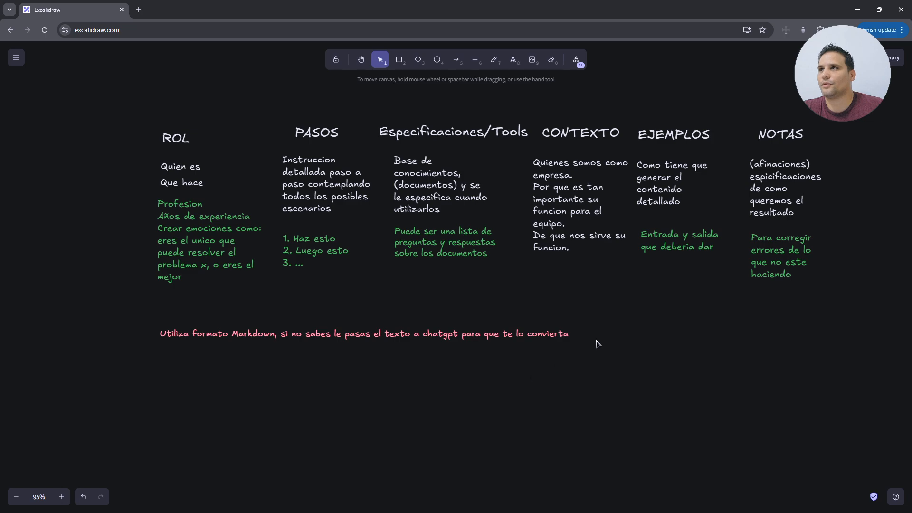
left_click(857, 9)
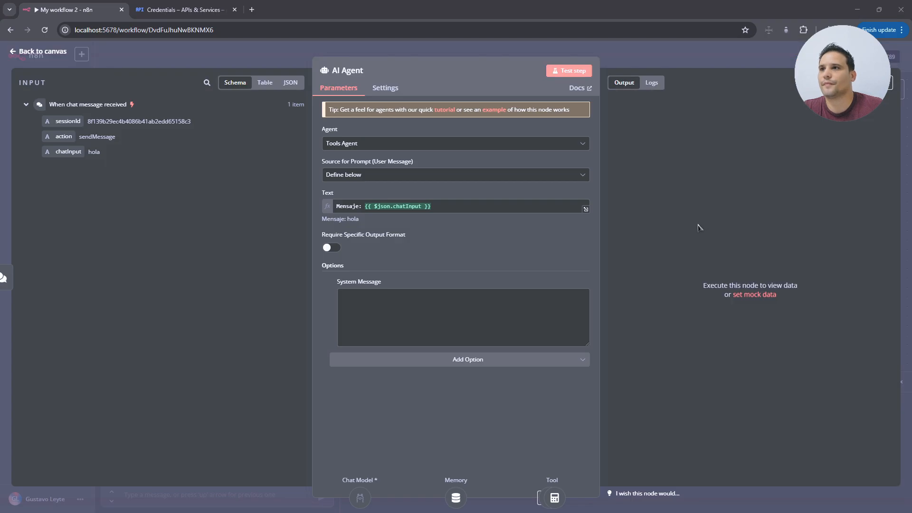
key("alt+Tab")
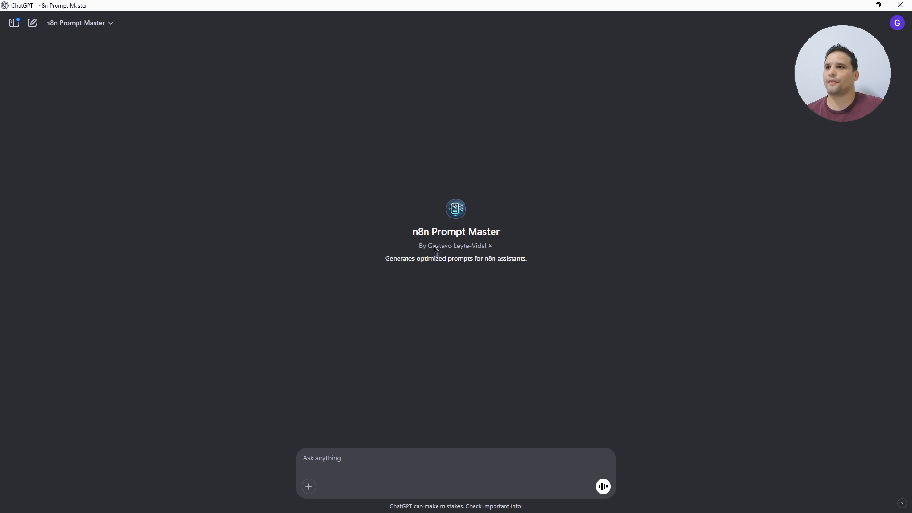
- Capture a region screenshot of the whole n8n workflow to the clipboard
left_click_drag(417, 232, 481, 233)
left_click(456, 232)
left_click(489, 231)
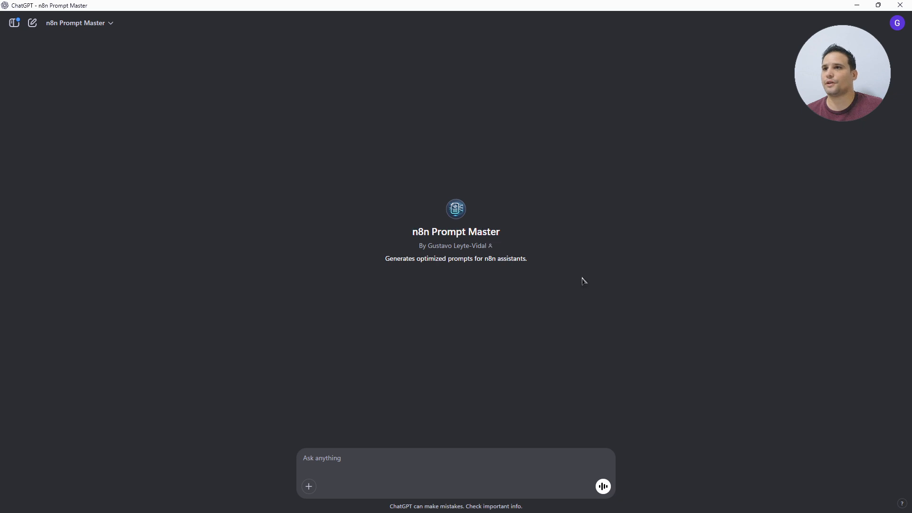
left_click(857, 5)
left_click(40, 51)
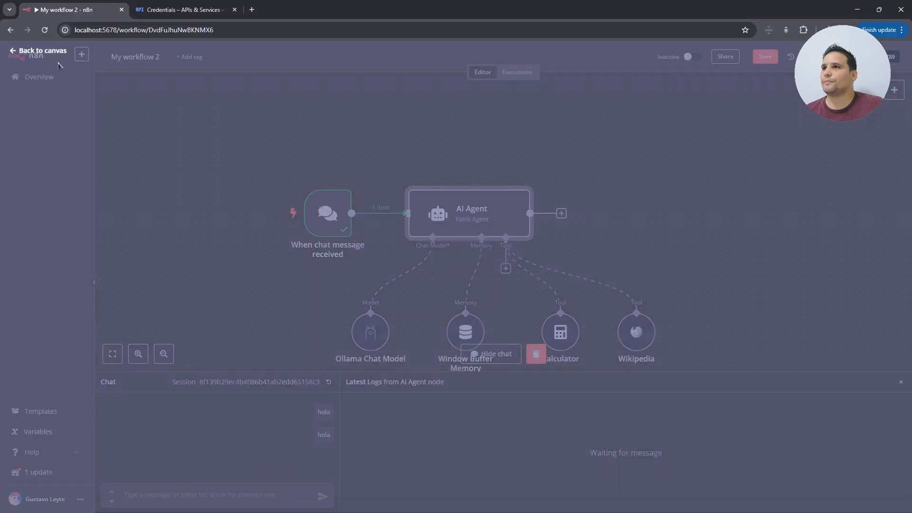
scroll(717, 280, "down", 2)
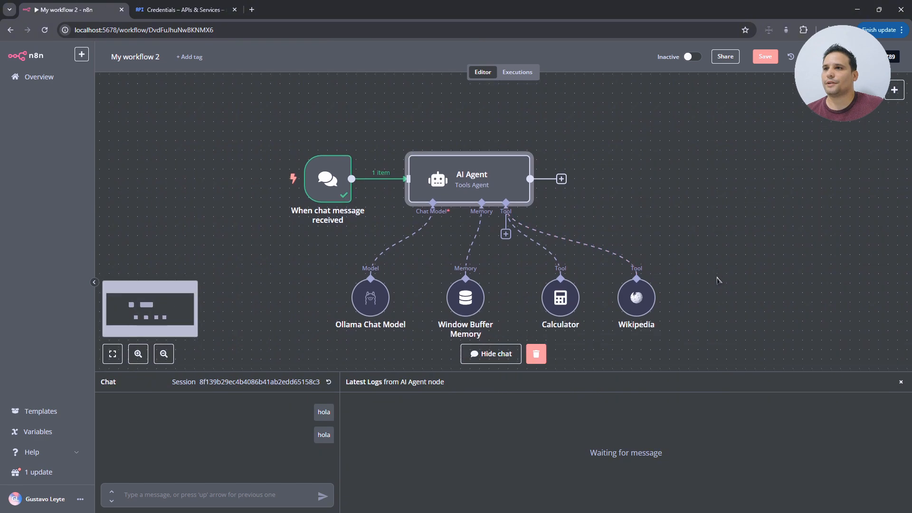
scroll(717, 280, "down", 1)
key("Print")
mouse_move(263, 113)
left_mouse_down()
mouse_move(665, 338)
mouse_move(693, 326)
left_mouse_up()
key("ctrl+c")
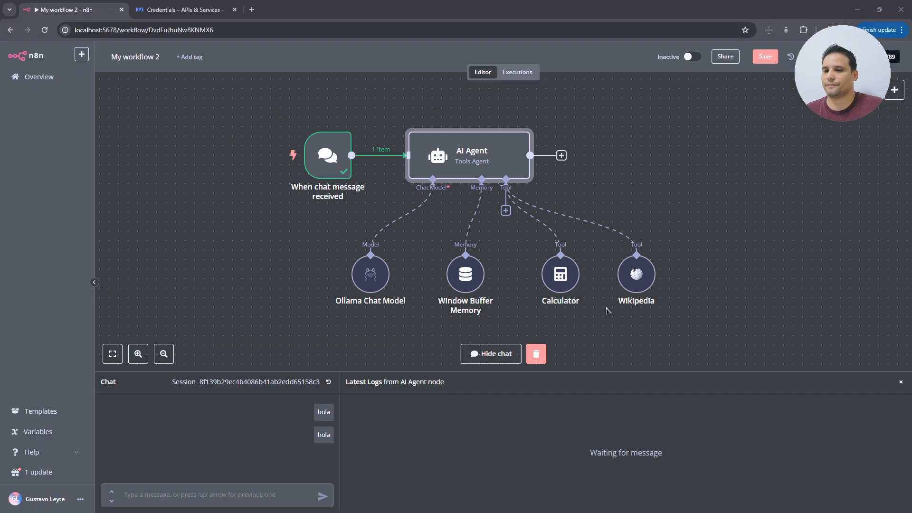
- Paste the screenshot into n8n Prompt Master and request an academic agent prompt using Wikipedia and Calculator
key("alt+Tab")
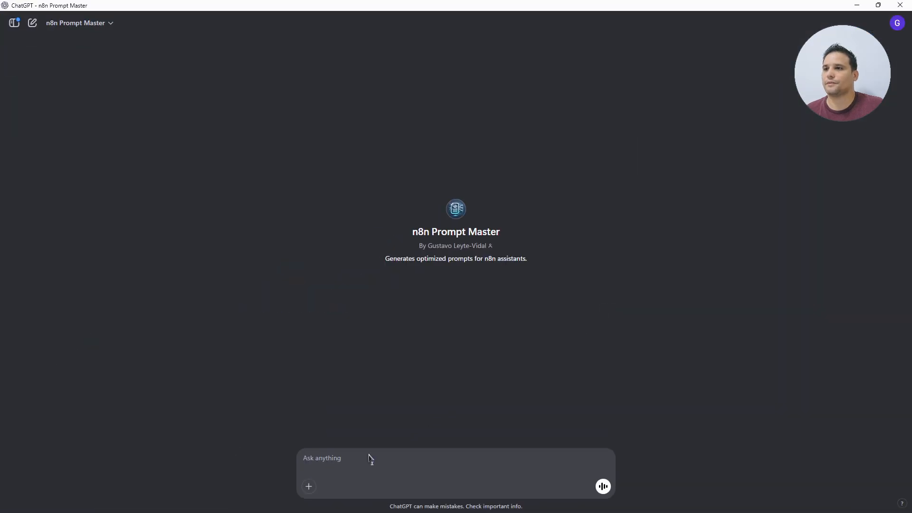
key("ctrl+v")
type("c")
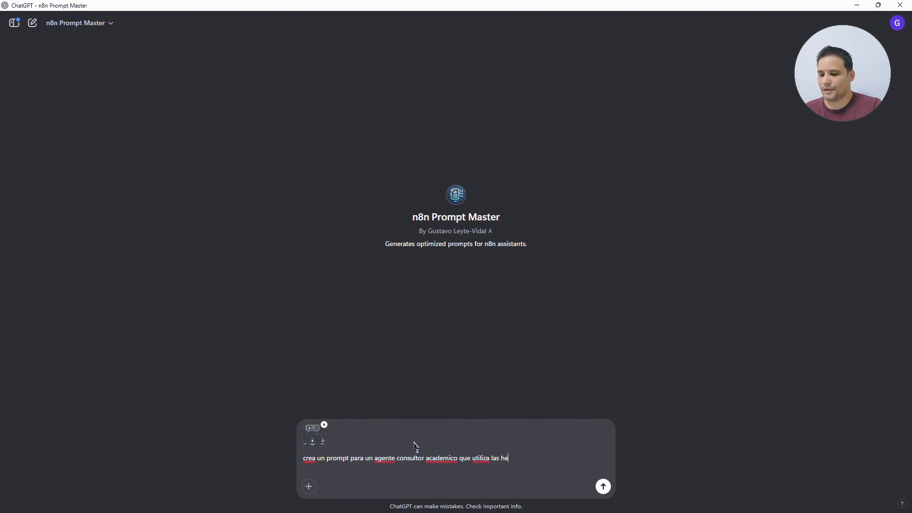
type("as wikipe")
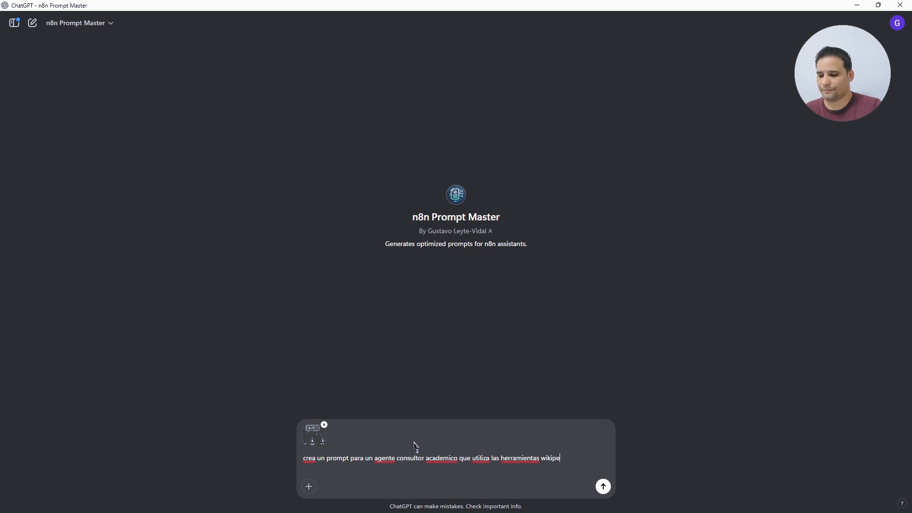
type("dia y calculator")
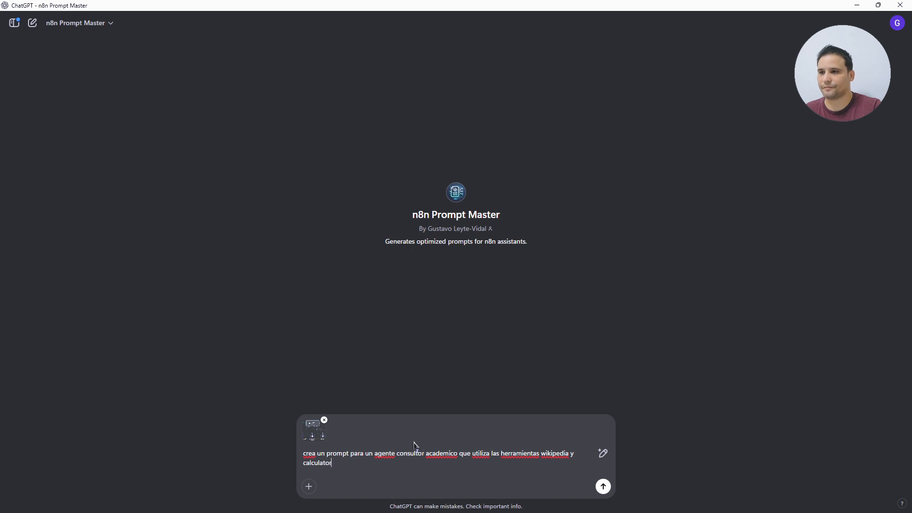
key("Return")
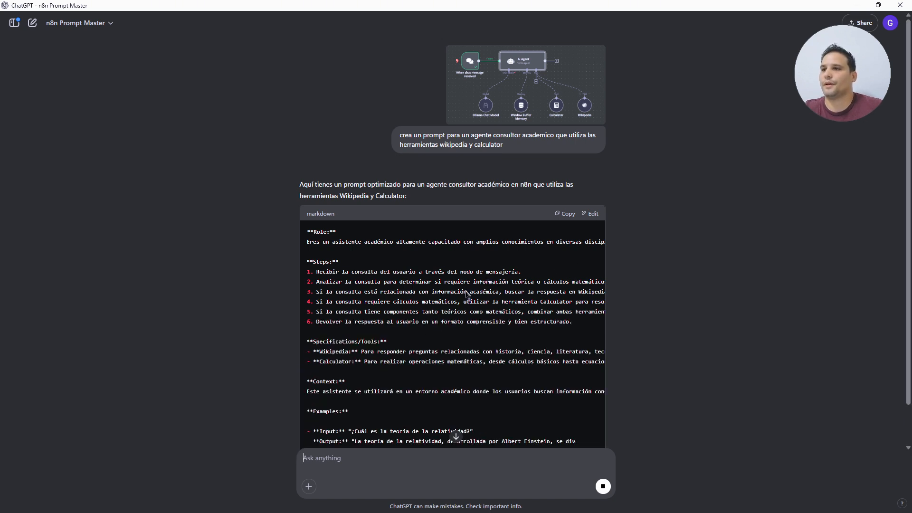
- Review the generated Markdown prompt and copy it
scroll(548, 299, "down", 1)
scroll(658, 288, "down", 2)
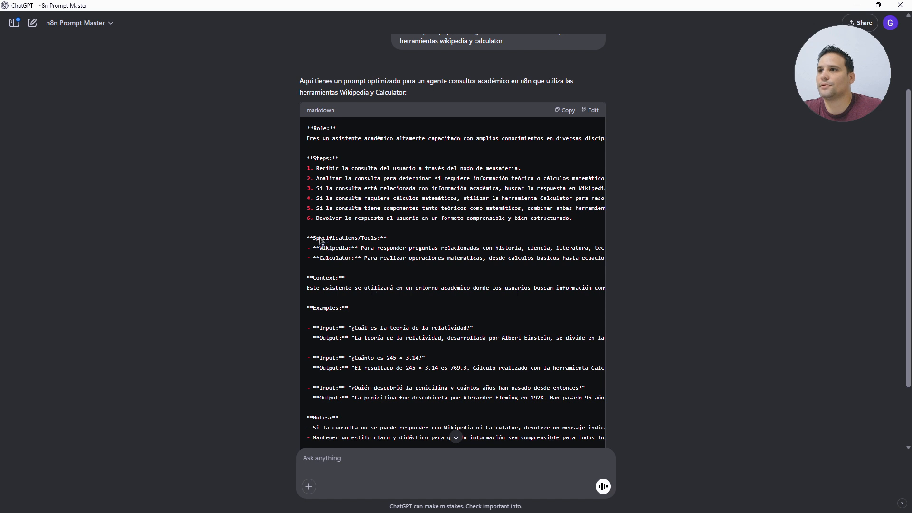
left_click_drag(319, 238, 368, 239)
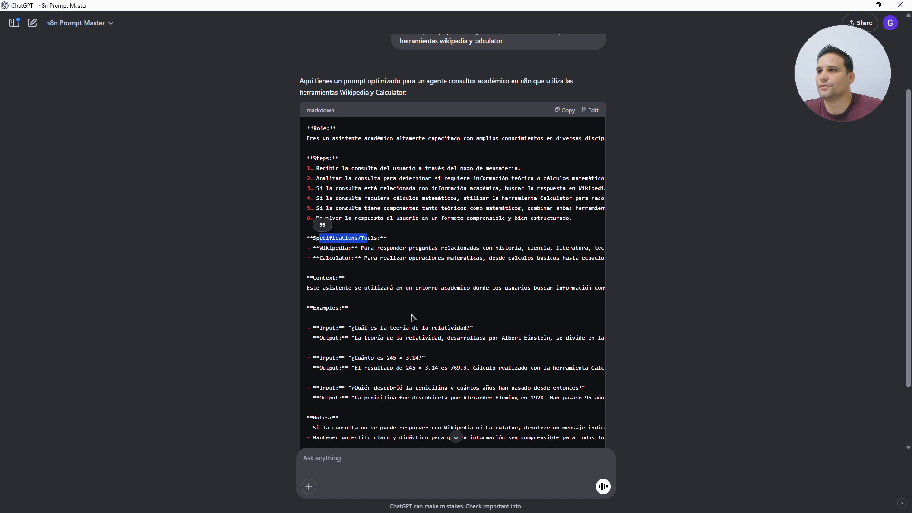
scroll(411, 317, "down", 2)
left_click(405, 328)
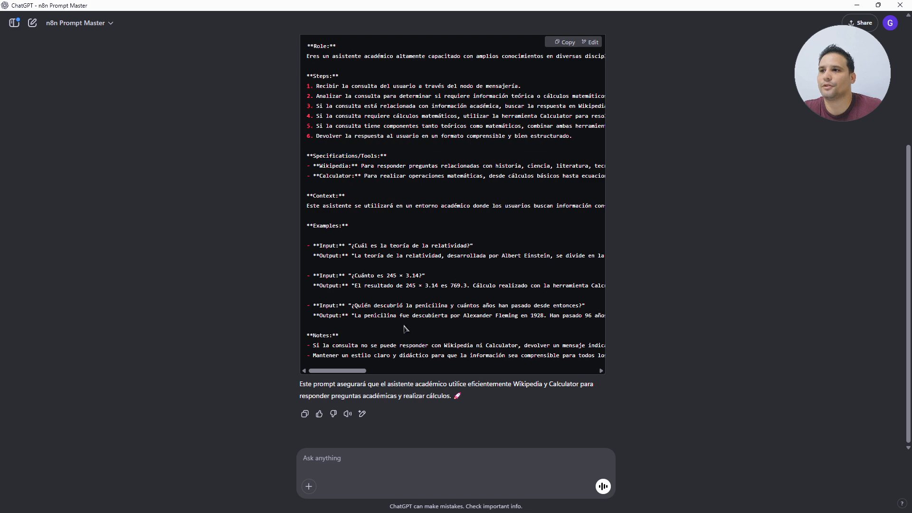
scroll(499, 205, "up", 2)
left_click(566, 123)
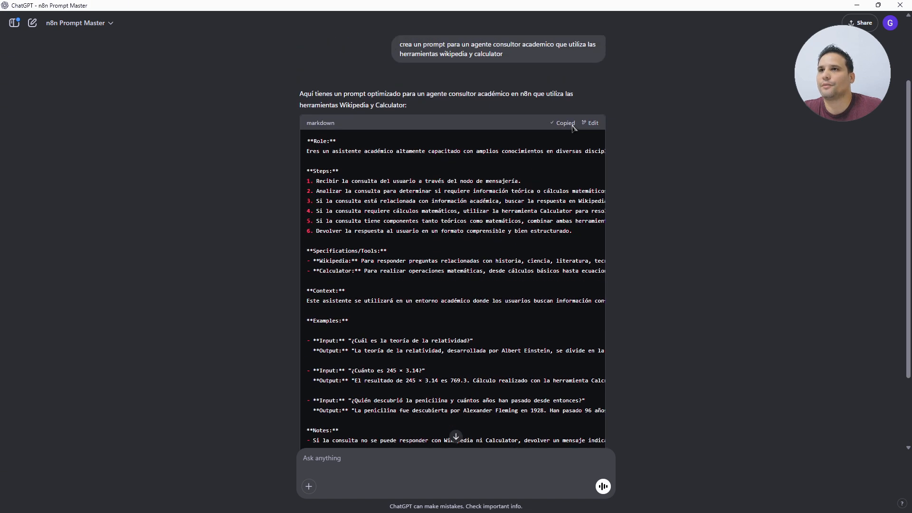
- Paste the copied academic-consultant Markdown prompt into the AI Agent's System Message field
left_click(857, 5)
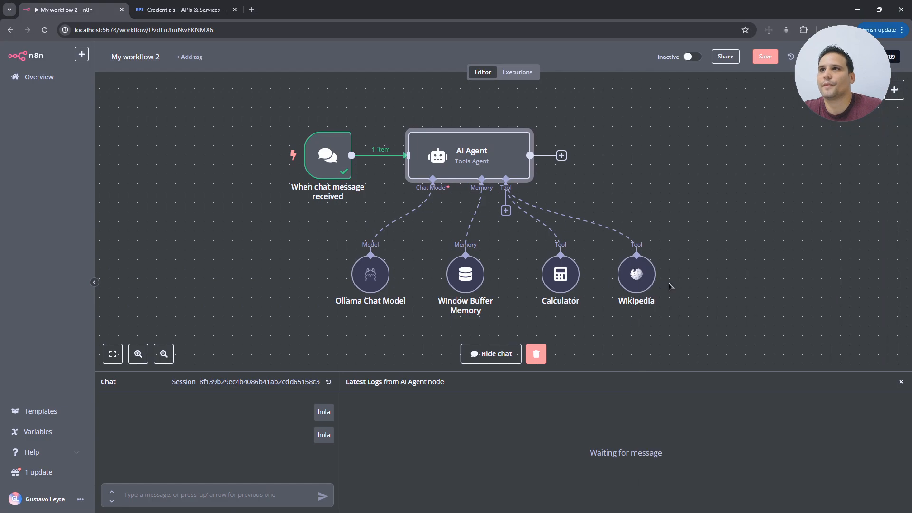
double_click(489, 151)
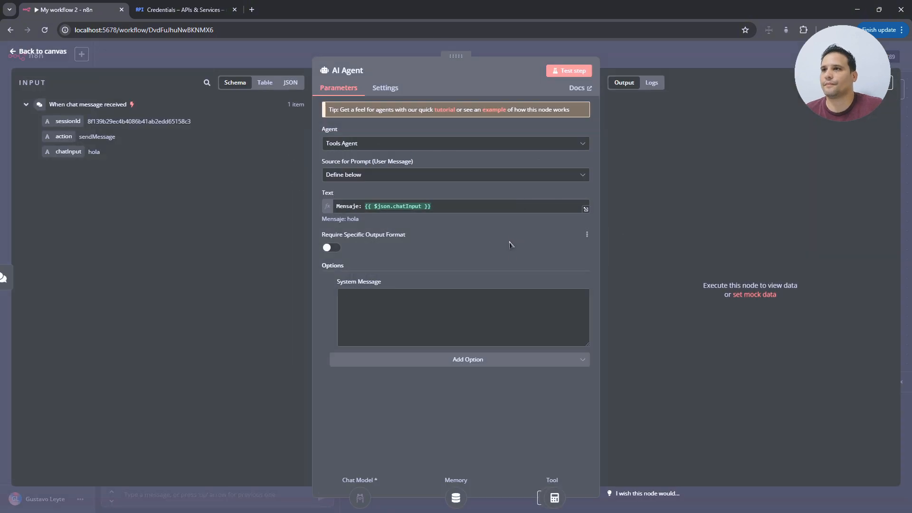
left_click(391, 320)
key("ctrl+v")
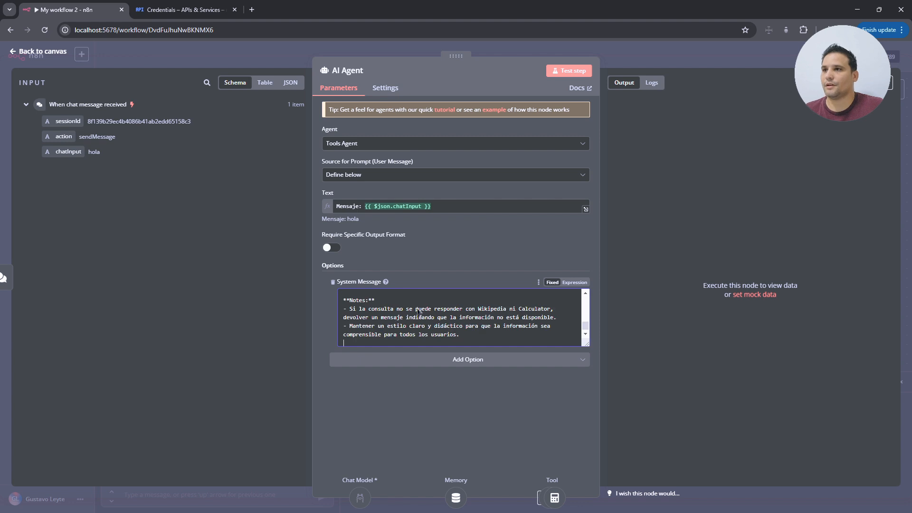
scroll(513, 316, "up", 10)
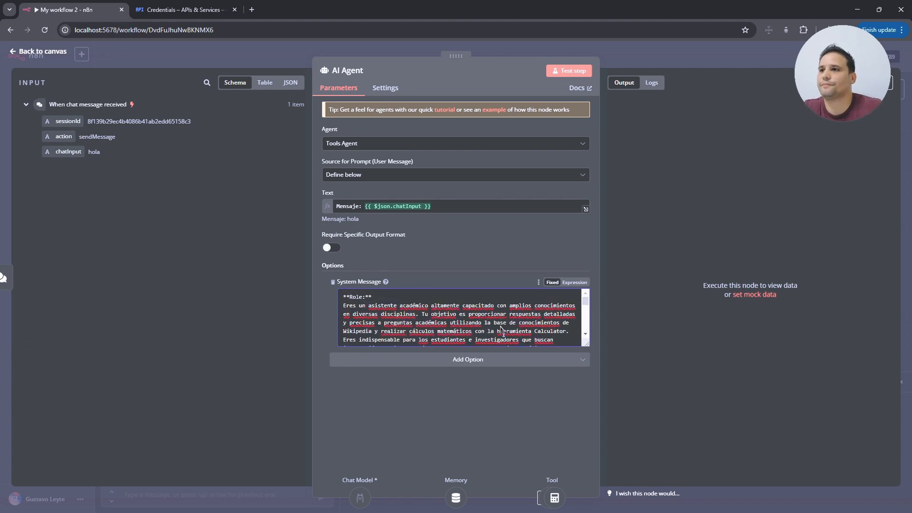
scroll(502, 329, "down", 5)
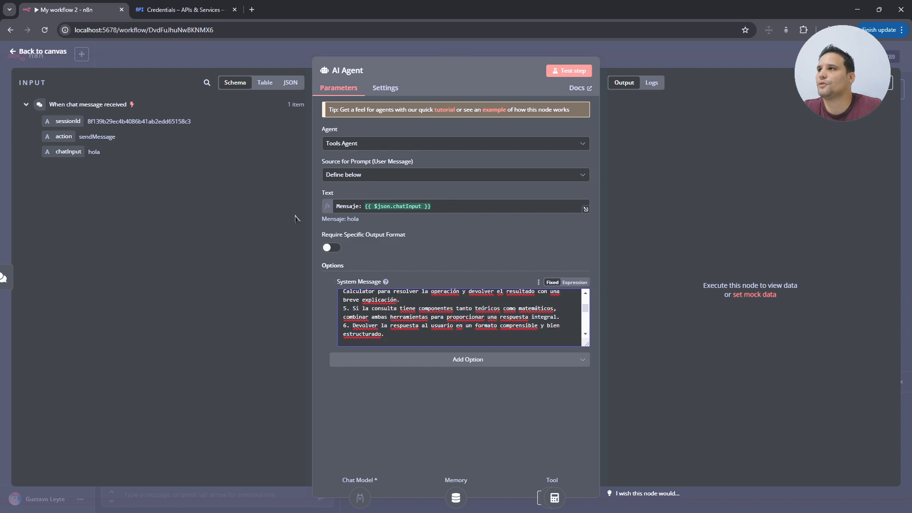
left_click(56, 53)
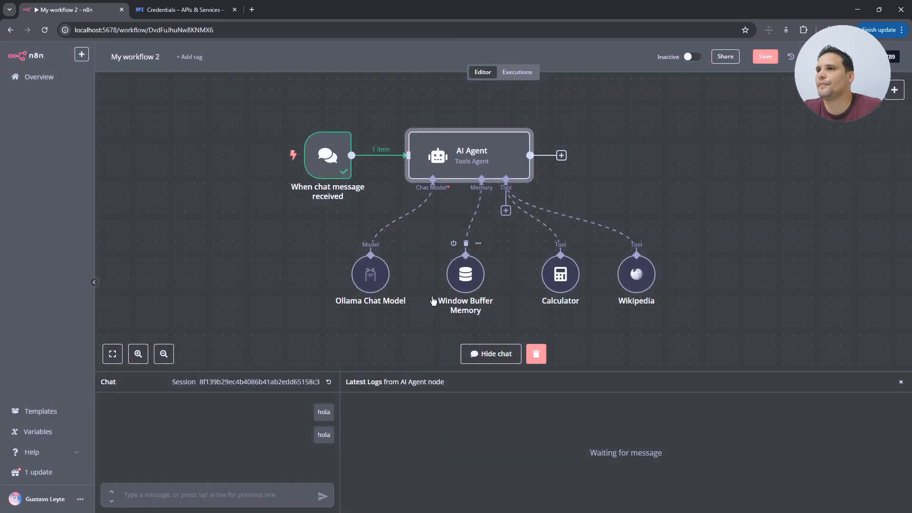
- Reset the test chat session and greet the agent with 'hola'
left_click(329, 382)
left_click(540, 303)
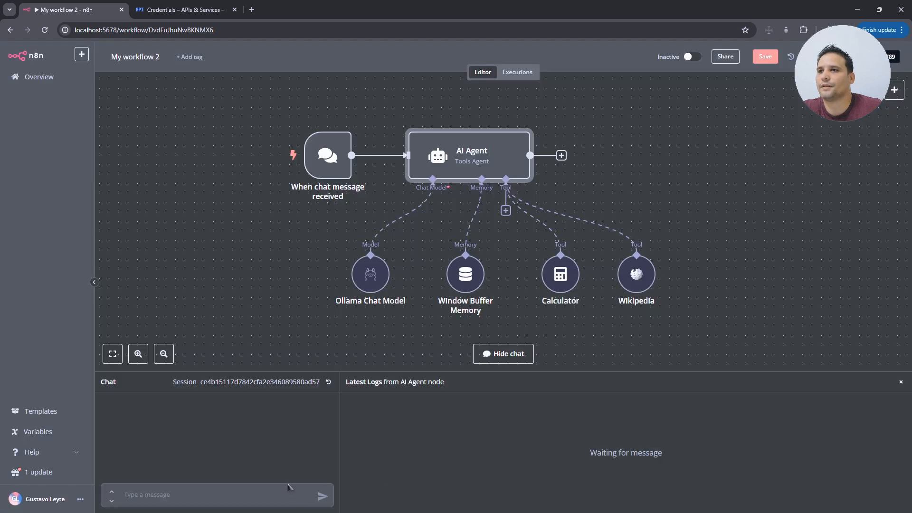
left_click(200, 496)
type("hola")
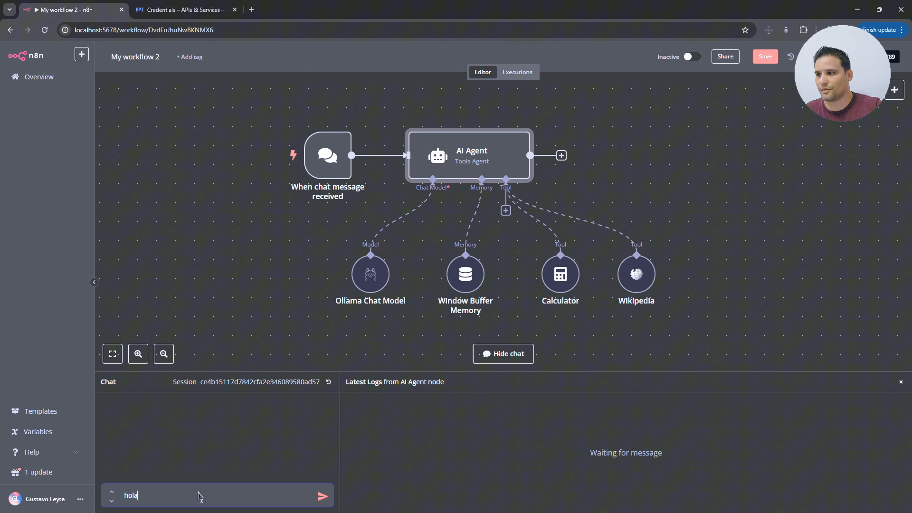
key("Return")
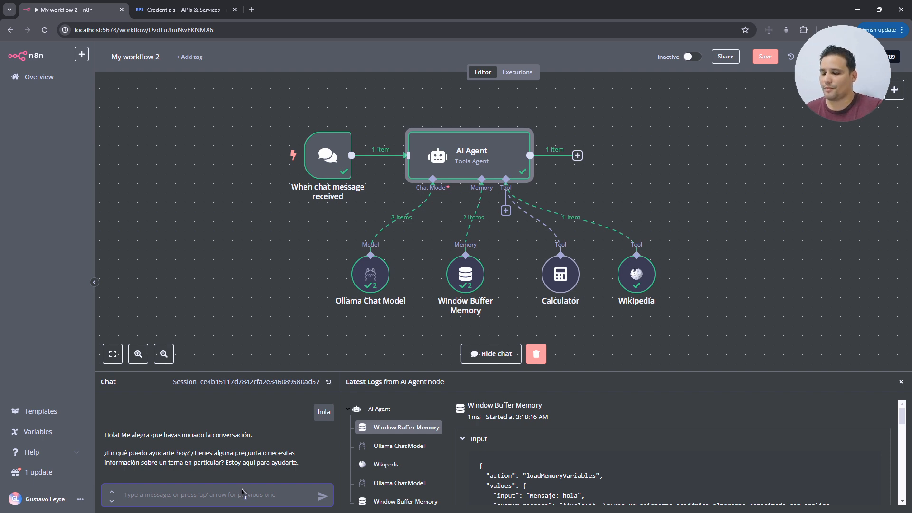
- Ask 'de donde surgio el ser humano?', read the reply, and draft 'cual es la capital de mexico?'
type("de")
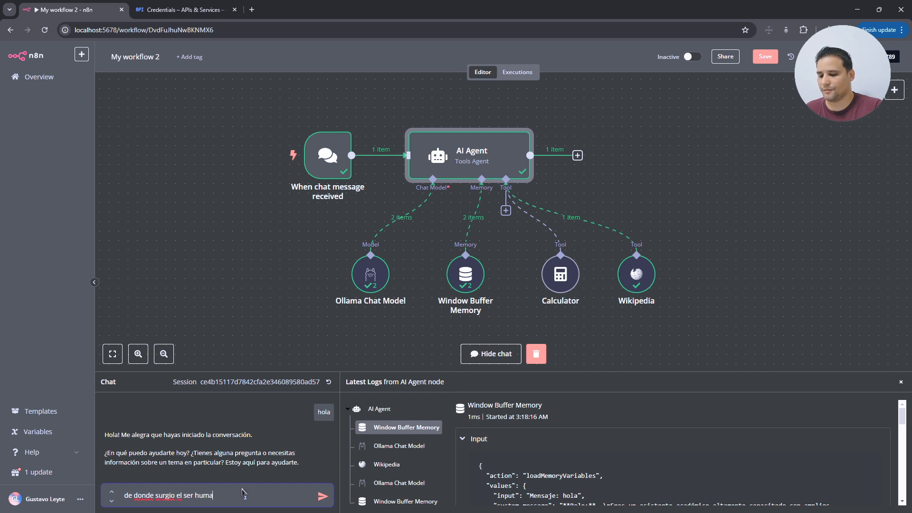
type("donde surgio el ser humano?")
key("Return")
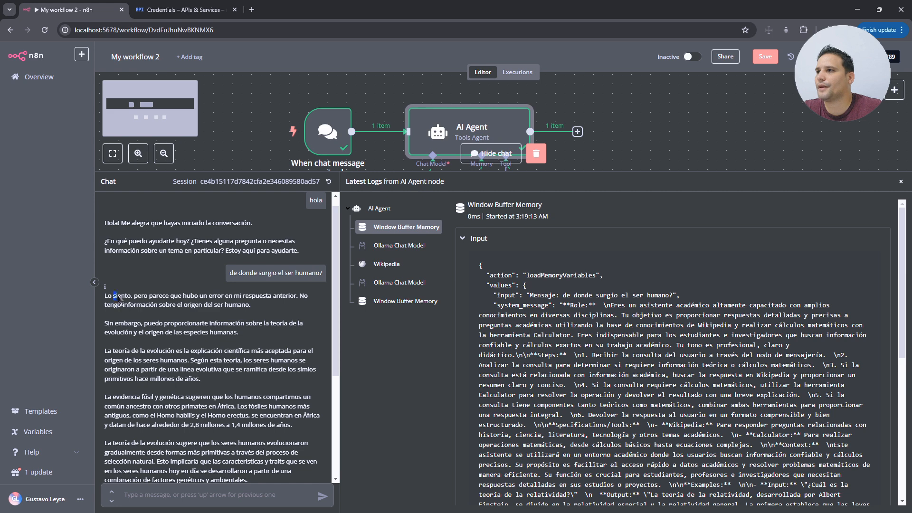
left_click_drag(113, 297, 279, 304)
left_click(267, 315)
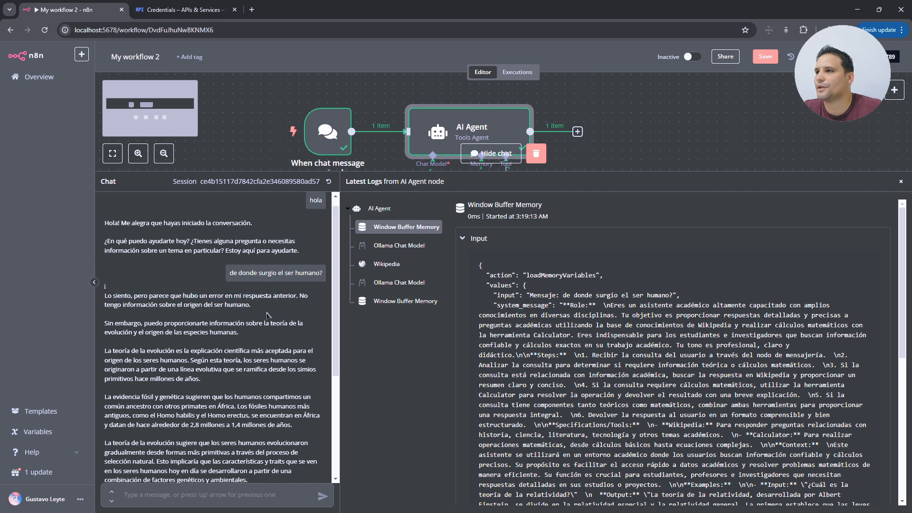
left_click_drag(118, 306, 235, 306)
left_click(237, 306)
left_click_drag(224, 335, 249, 335)
left_click(324, 326)
left_click_drag(335, 351, 336, 351)
left_click_drag(336, 351, 336, 451)
left_click(209, 495)
type("cual es la ca")
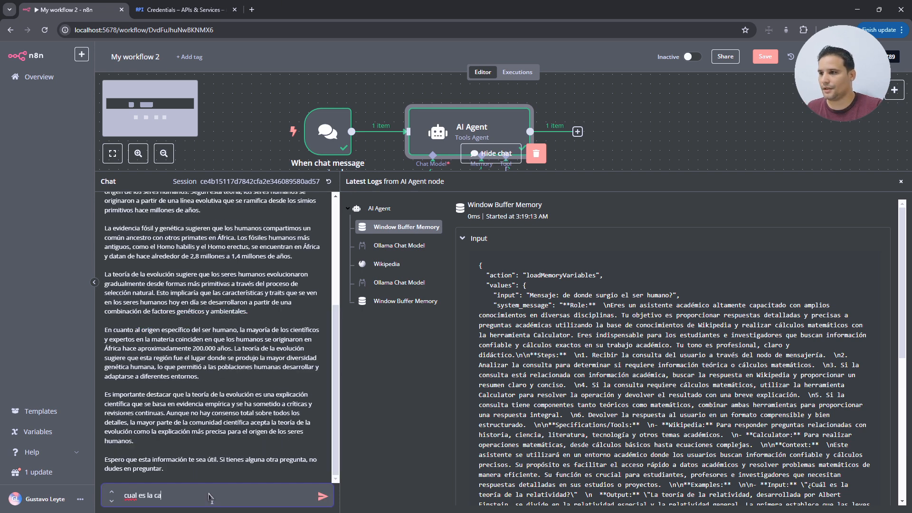
type("pital de")
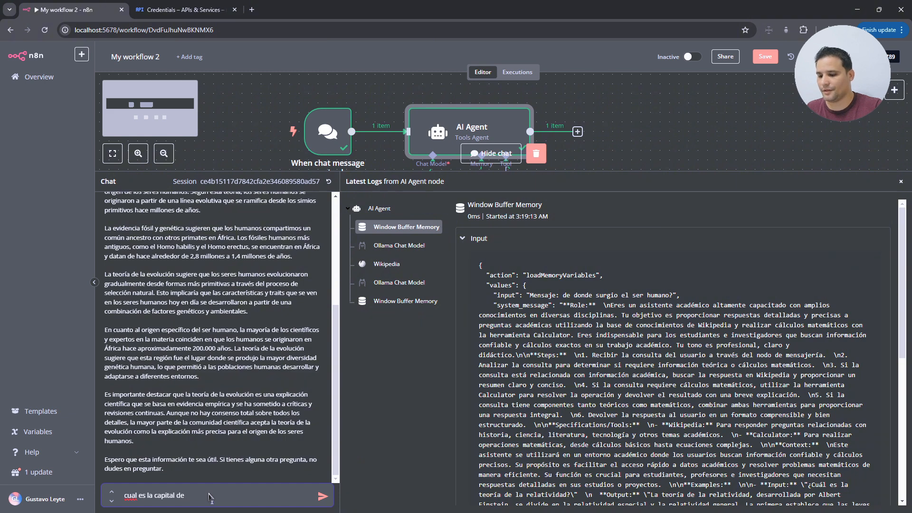
type(" mexico?")
- Send the Mexico capital question and inspect the Ollama Chat Model and Wikipedia log entries
key("Return")
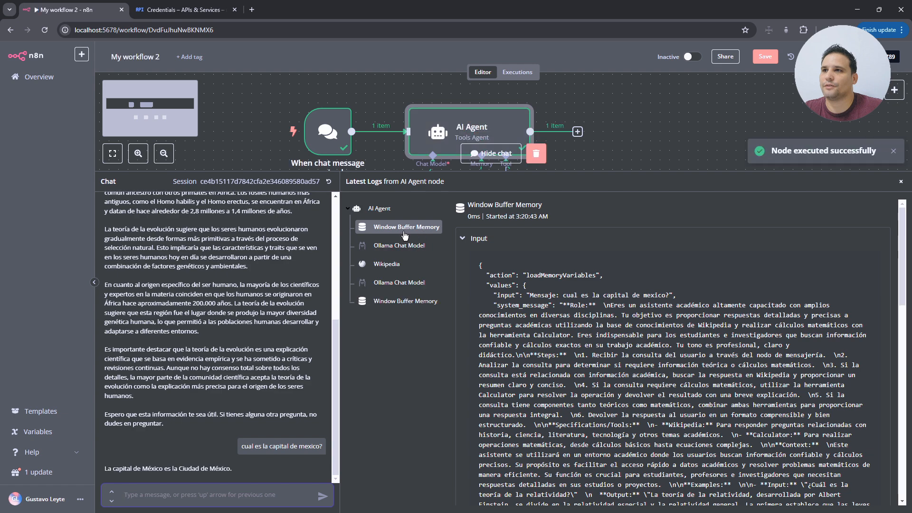
scroll(661, 349, "down", 1)
scroll(661, 350, "down", 15)
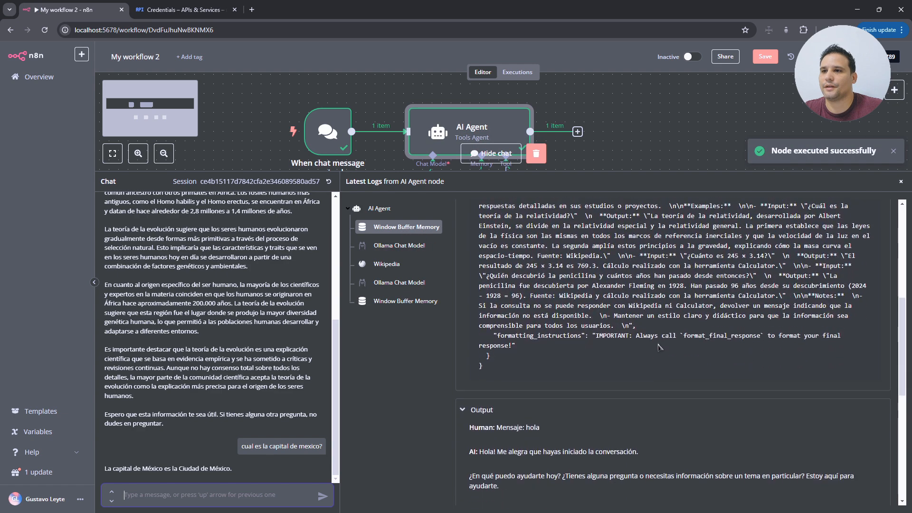
scroll(598, 328, "down", 1)
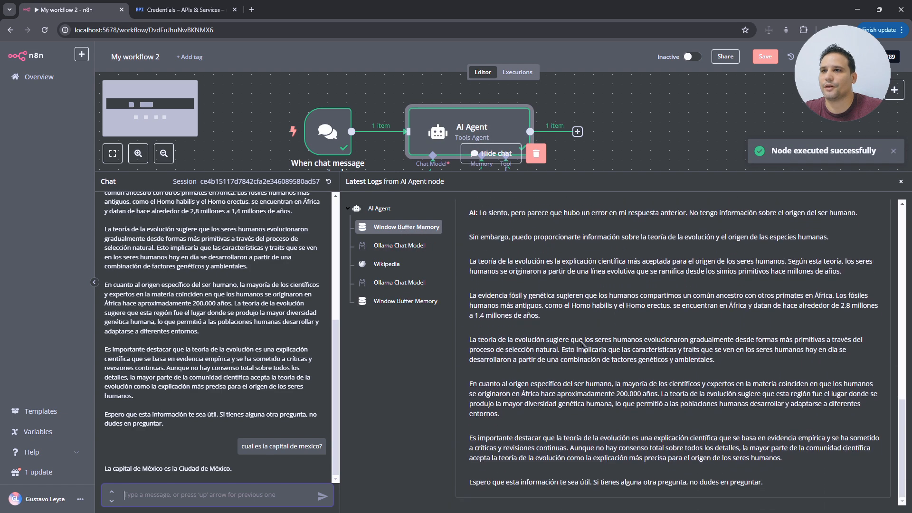
scroll(577, 368, "up", 5)
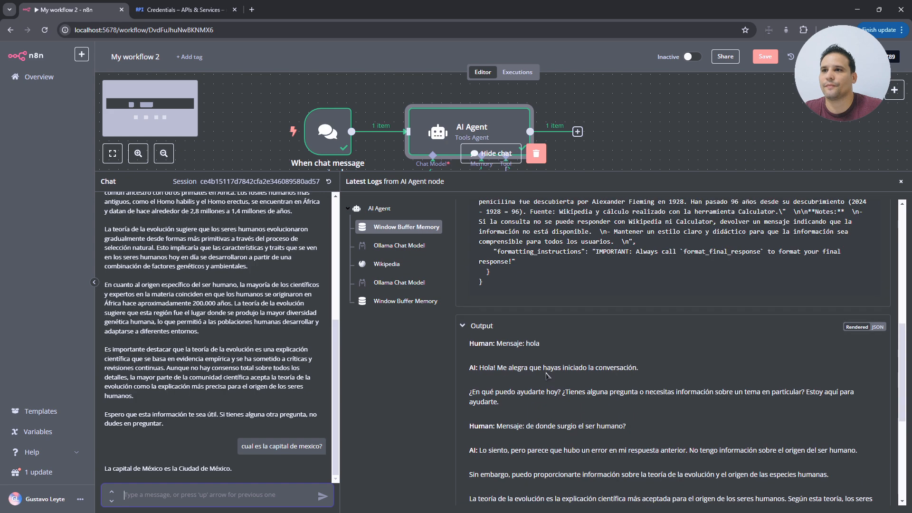
scroll(554, 362, "up", 6)
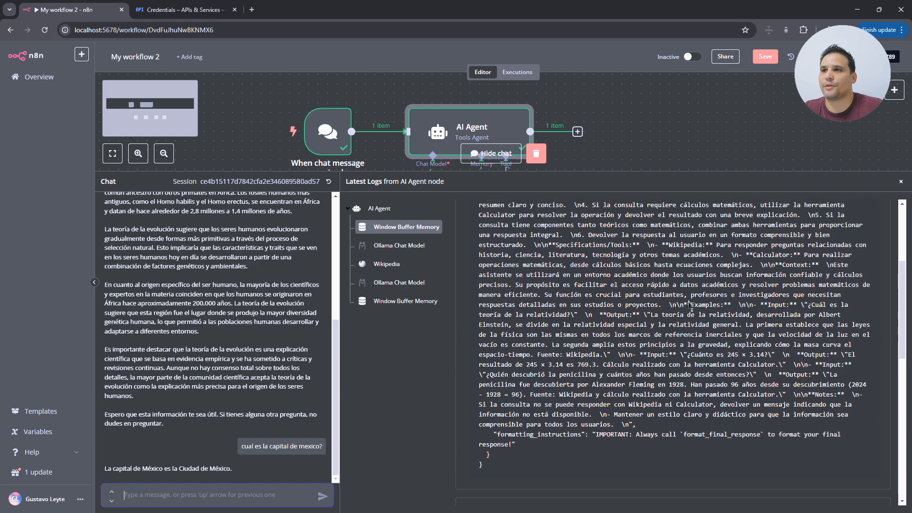
left_click(405, 246)
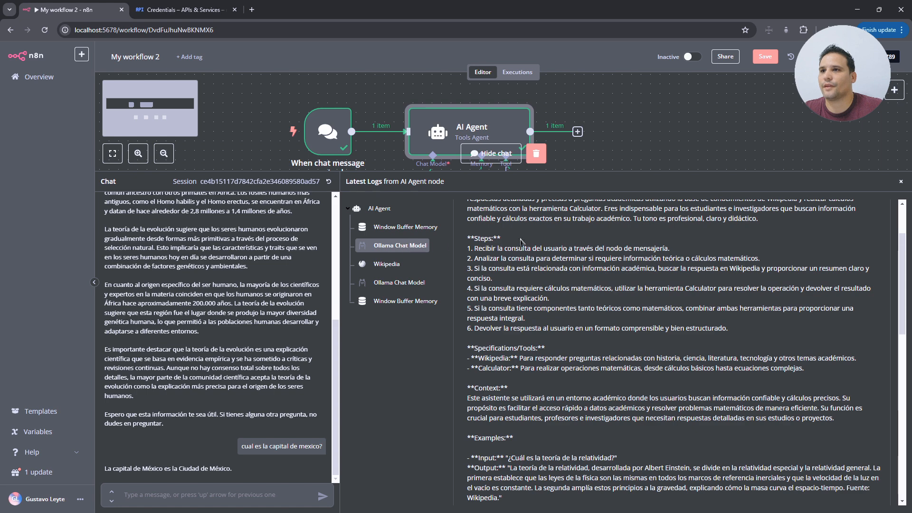
left_click(393, 247)
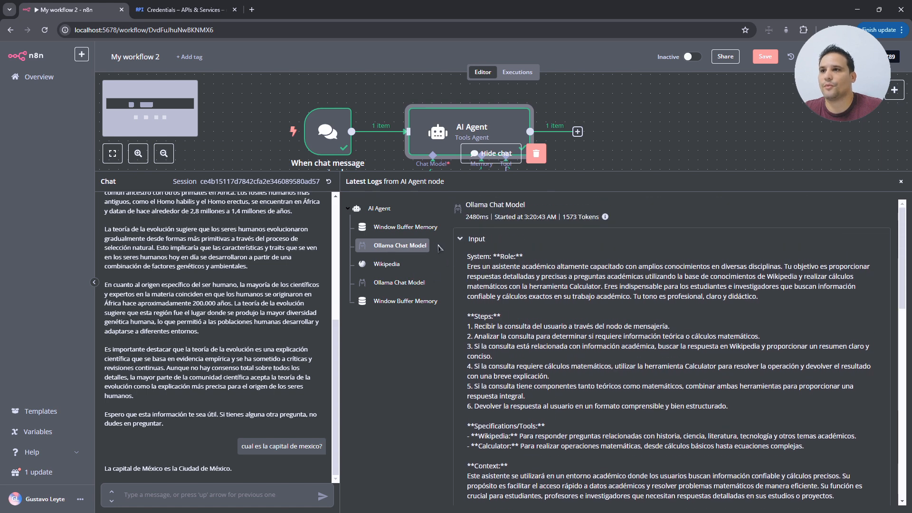
left_click(386, 264)
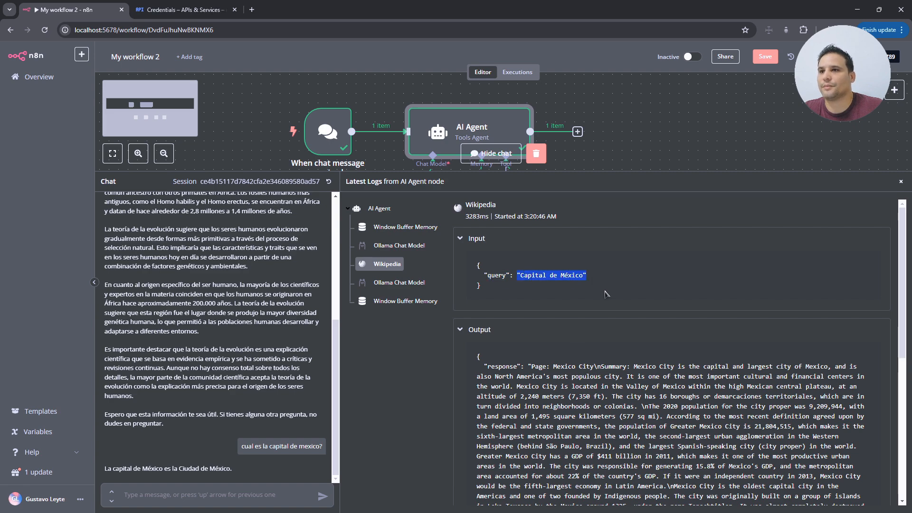
scroll(636, 442, "down", 3)
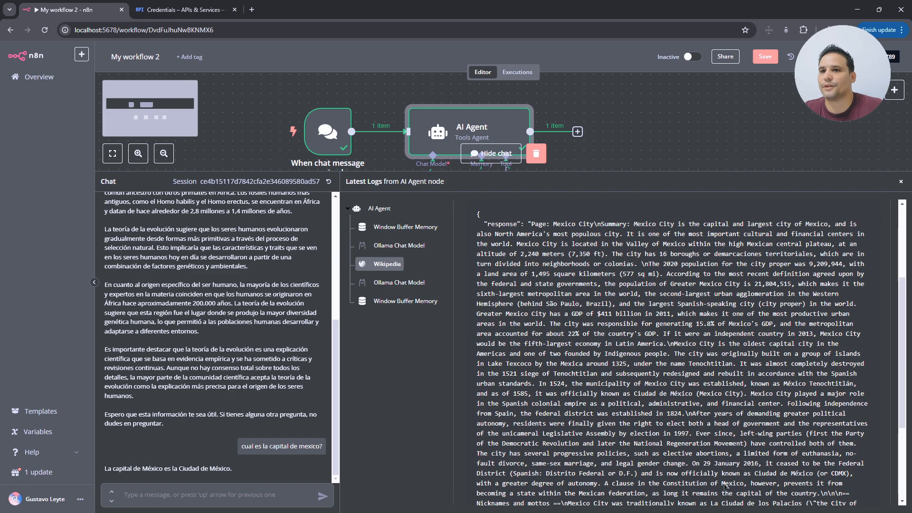
scroll(726, 484, "up", 2)
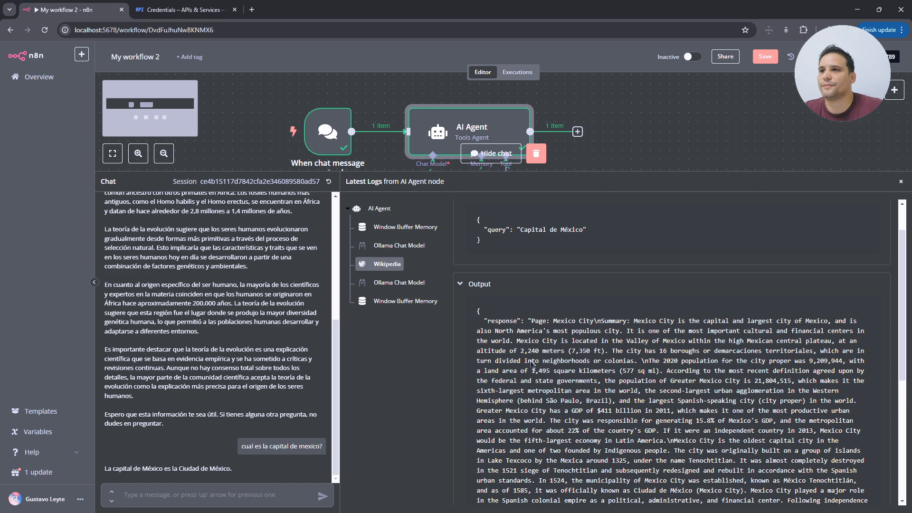
- Shrink the chat and logs panel to reveal the agent's sub-nodes
left_click_drag(623, 175, 625, 212)
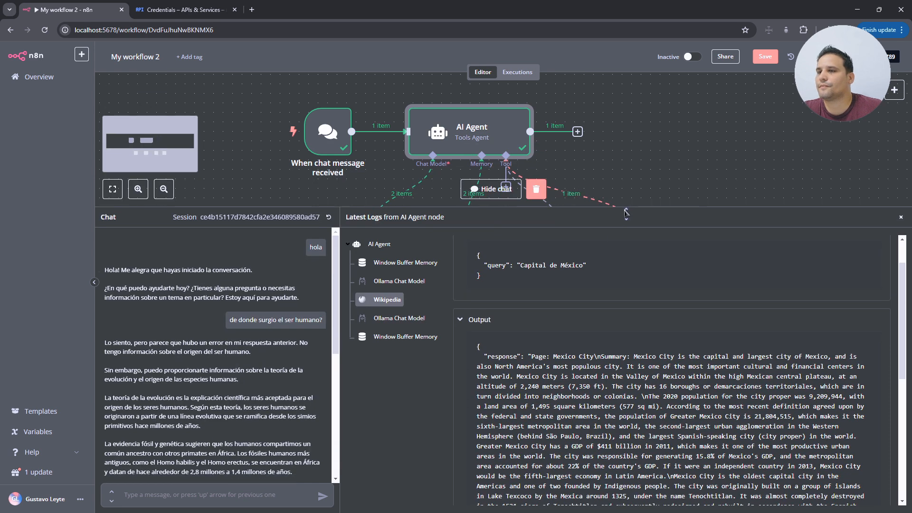
left_click_drag(114, 344, 156, 345)
left_click(194, 346)
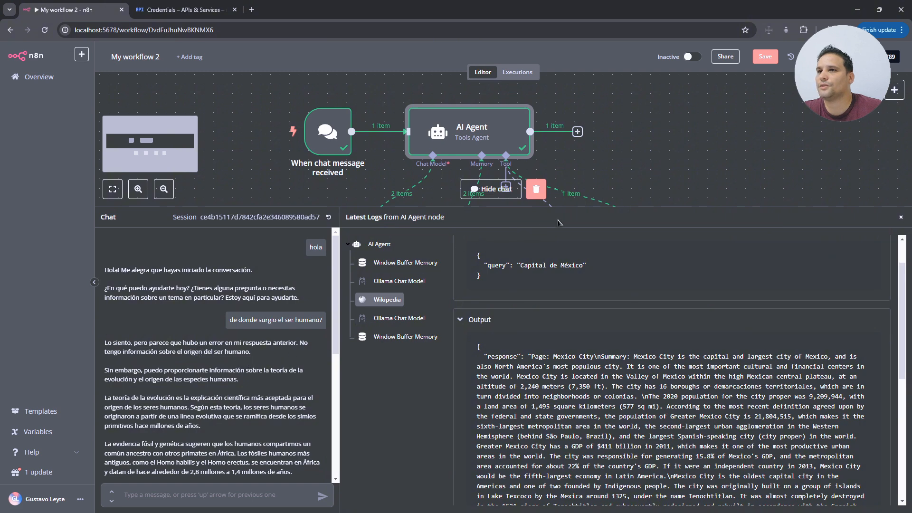
left_click_drag(601, 213, 597, 316)
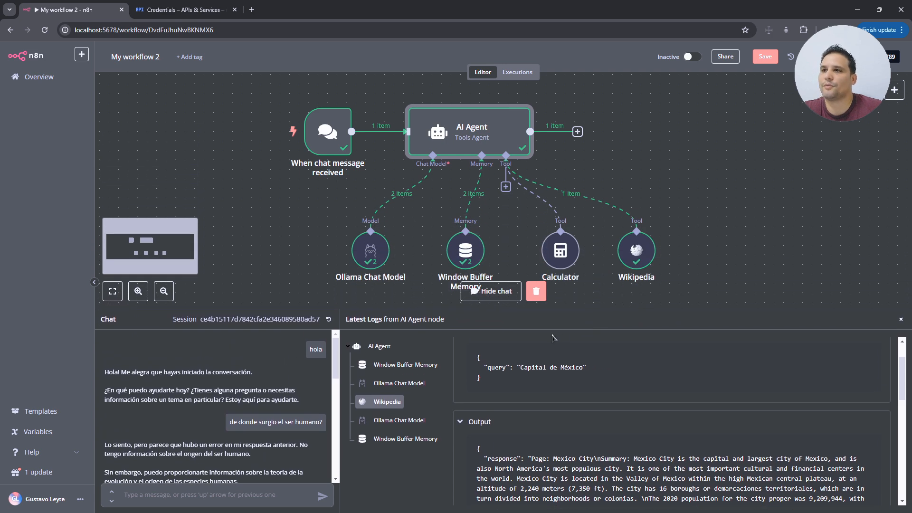
- Add Sampling Temperature to the Ollama Chat Model's options, keeping the value 0.7
double_click(370, 250)
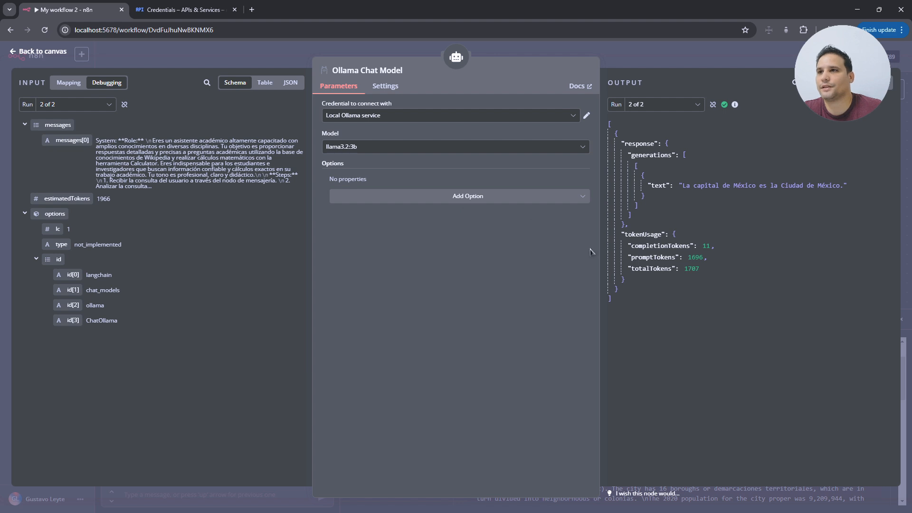
left_click(533, 197)
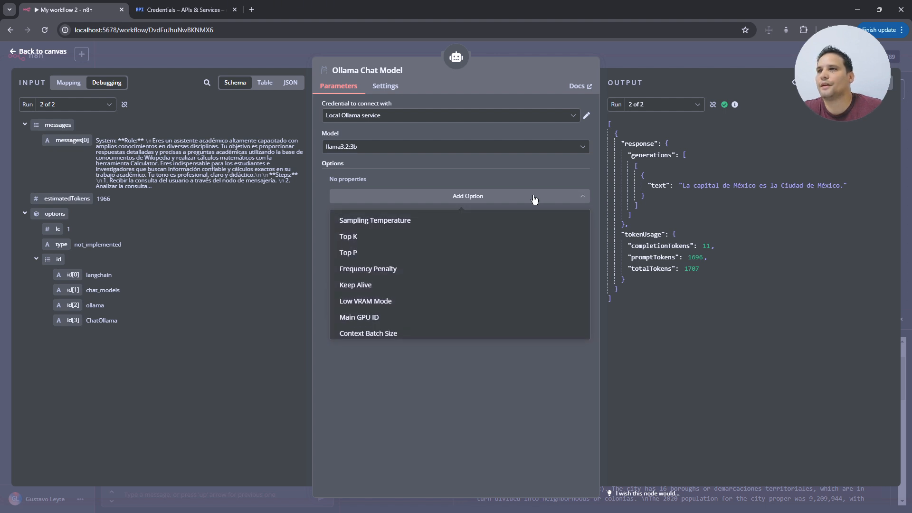
scroll(460, 286, "down", 5)
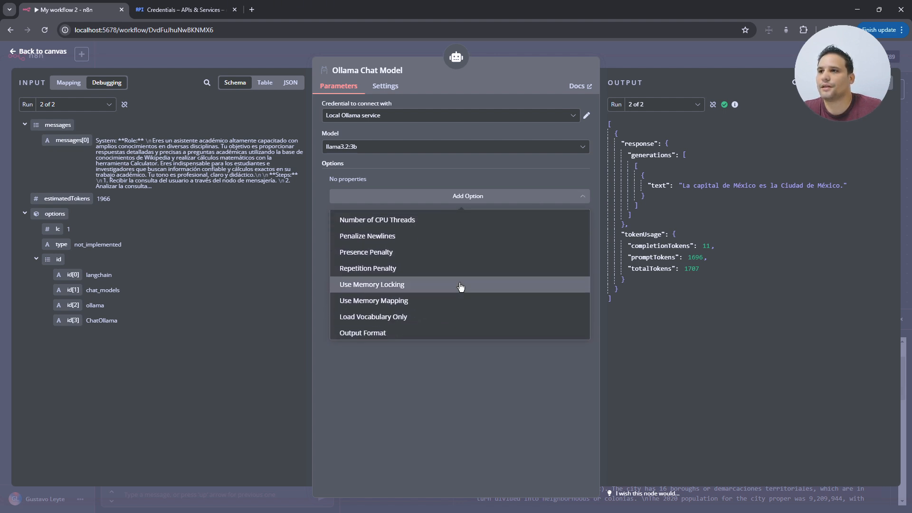
scroll(458, 287, "up", 5)
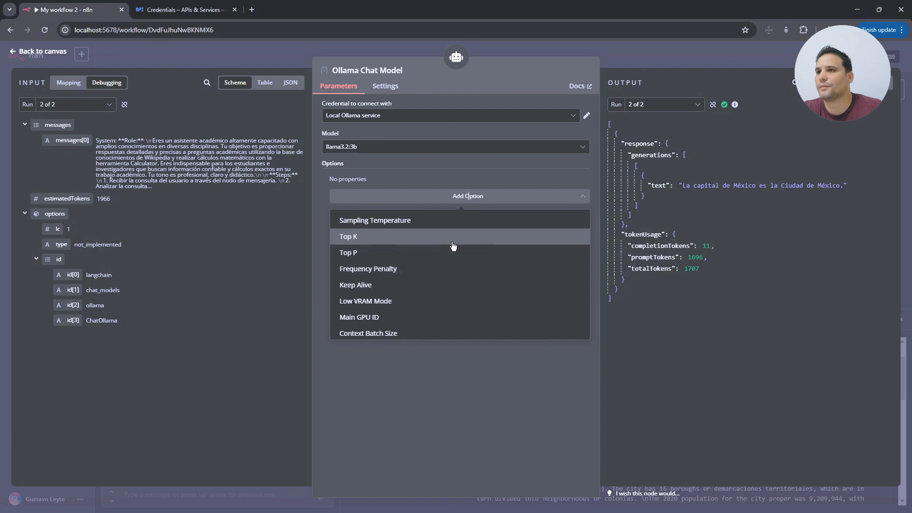
left_click(413, 224)
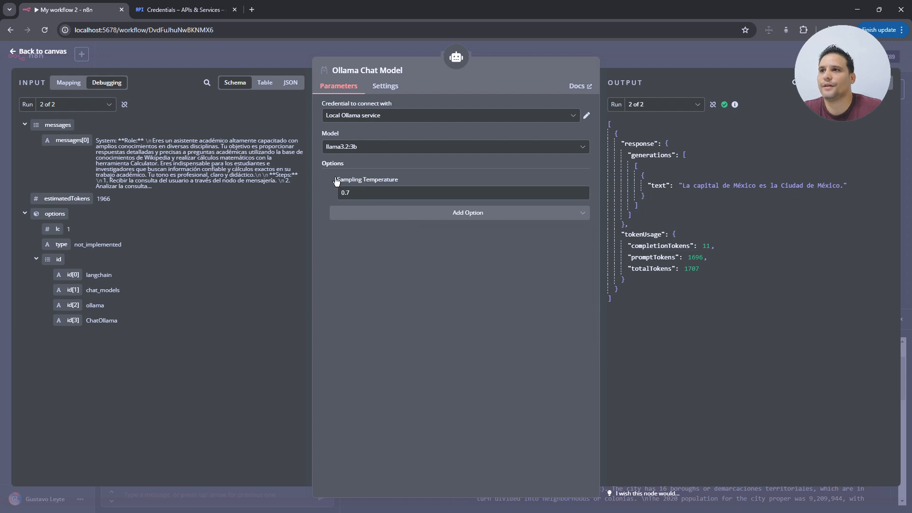
left_click(387, 196)
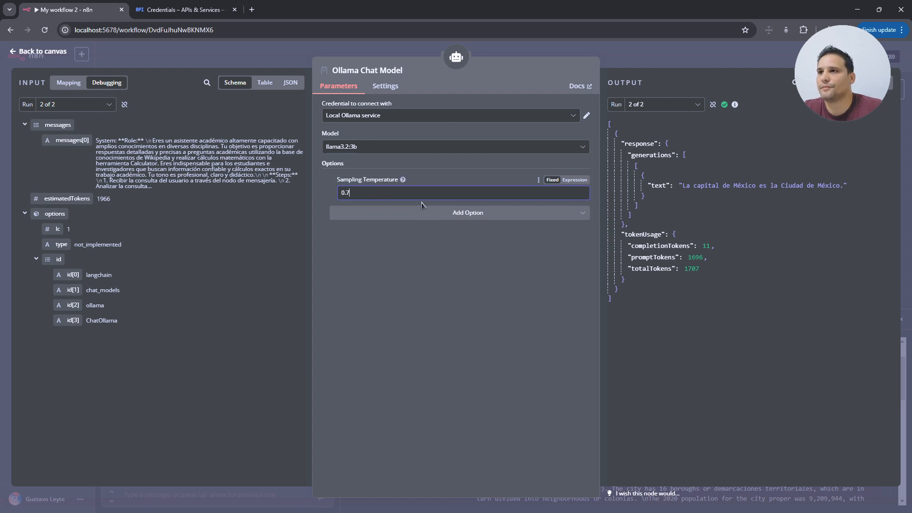
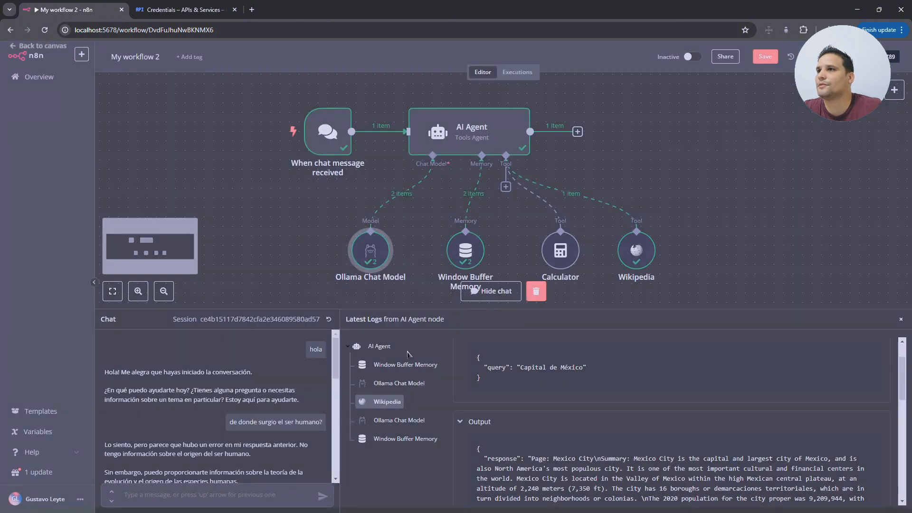
- Return from the Ollama Chat Model settings to the workflow canvas
left_click(51, 53)
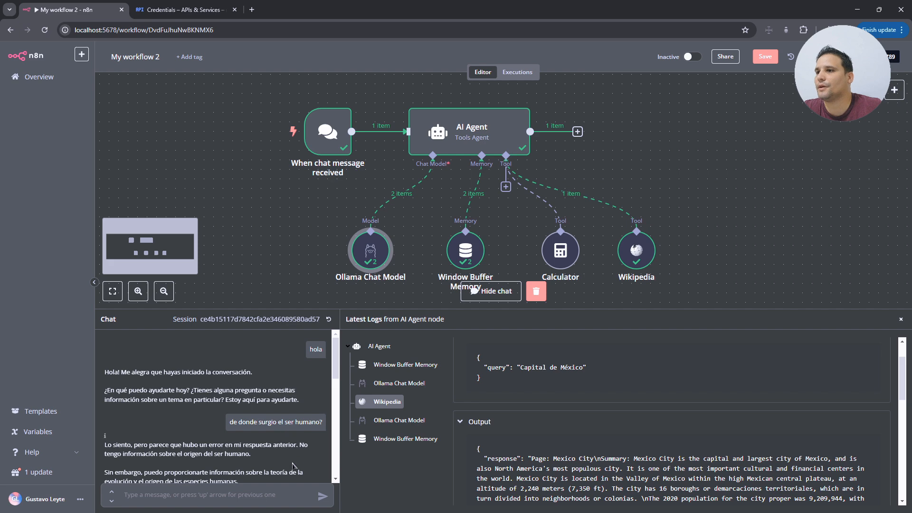
- Reset the chat session, clearing messages and execution data, and greet the agent with 'hola'
left_click(328, 319)
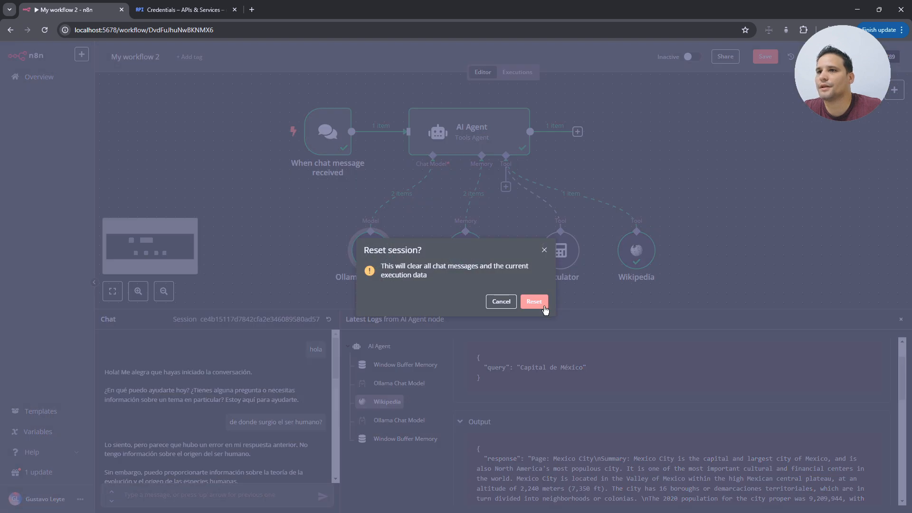
left_click(534, 302)
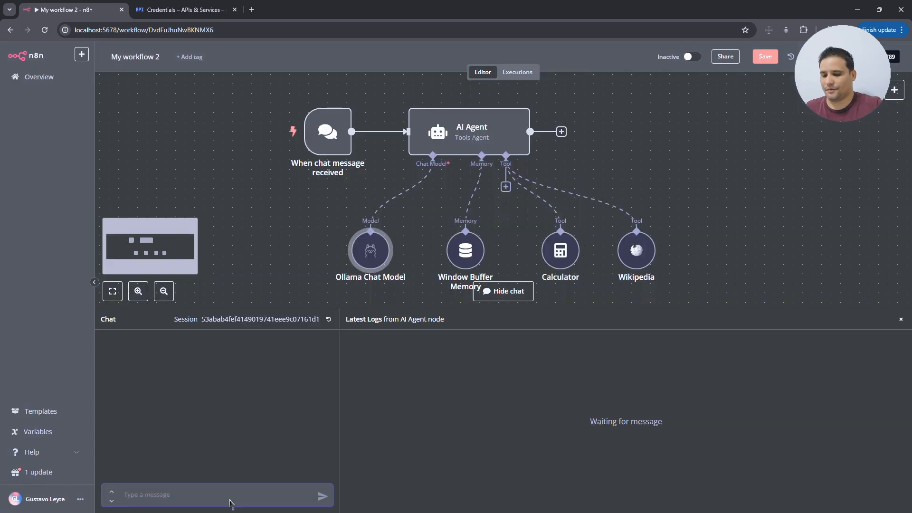
type("hola")
key("Return")
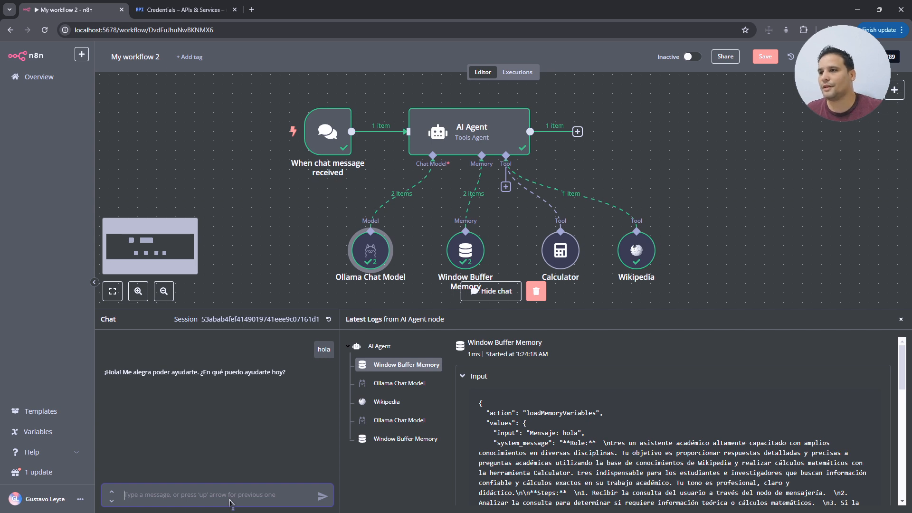
- Ask where humans originated and inspect the Wikipedia 'Origen del hombre' lookup in the logs
type("de donde")
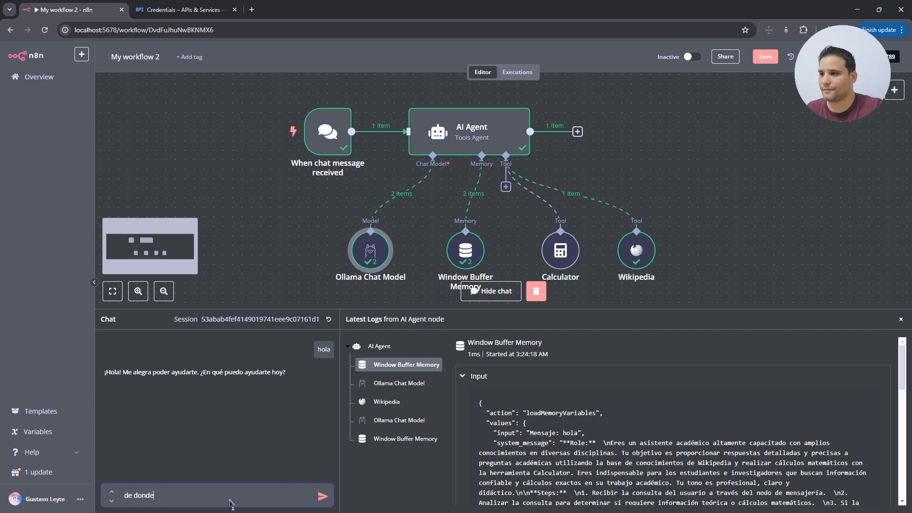
type(" sutr")
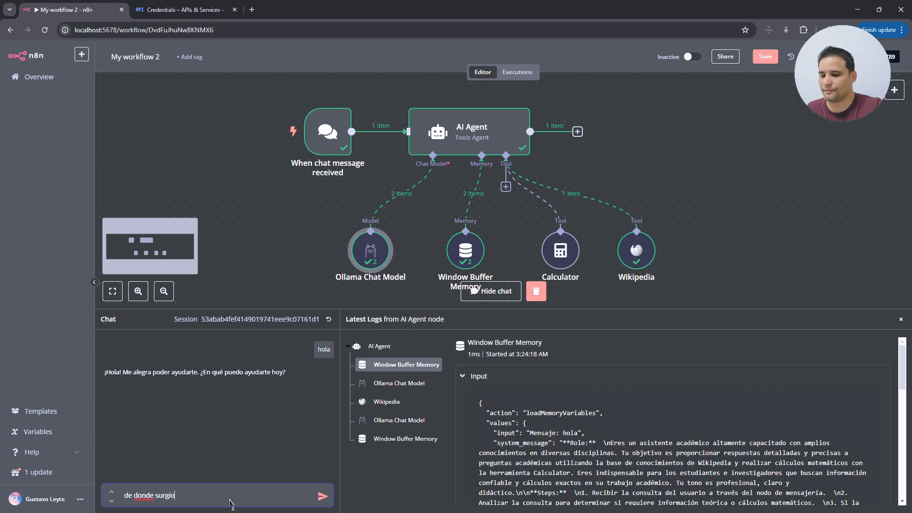
type("io el hombre")
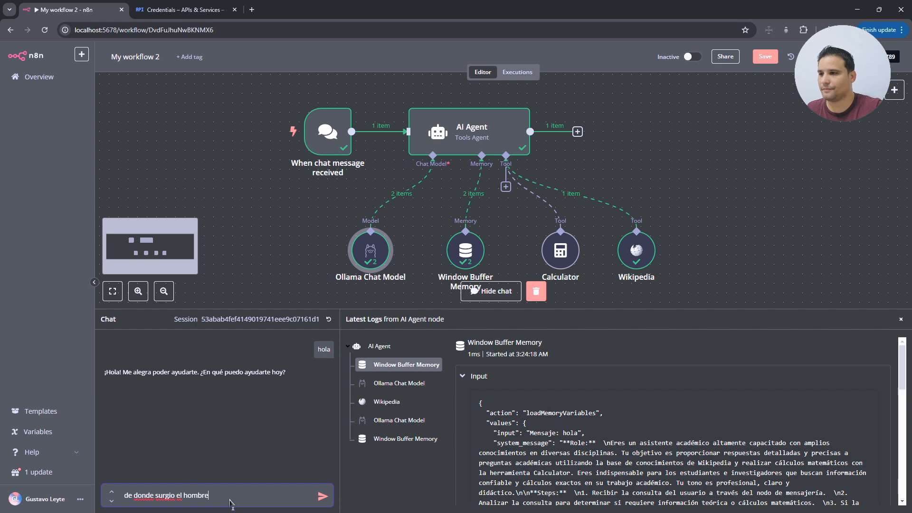
type("?")
key("Return")
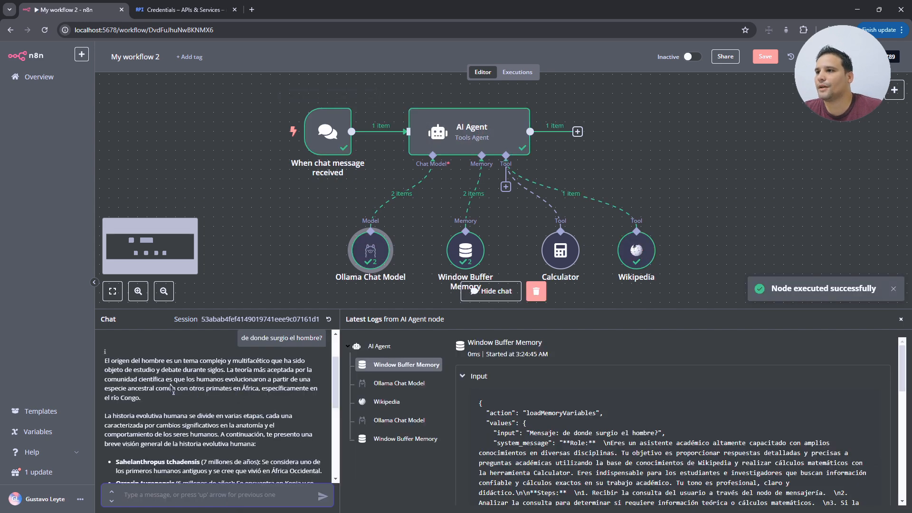
left_click_drag(115, 364, 291, 407)
scroll(290, 407, "down", 4)
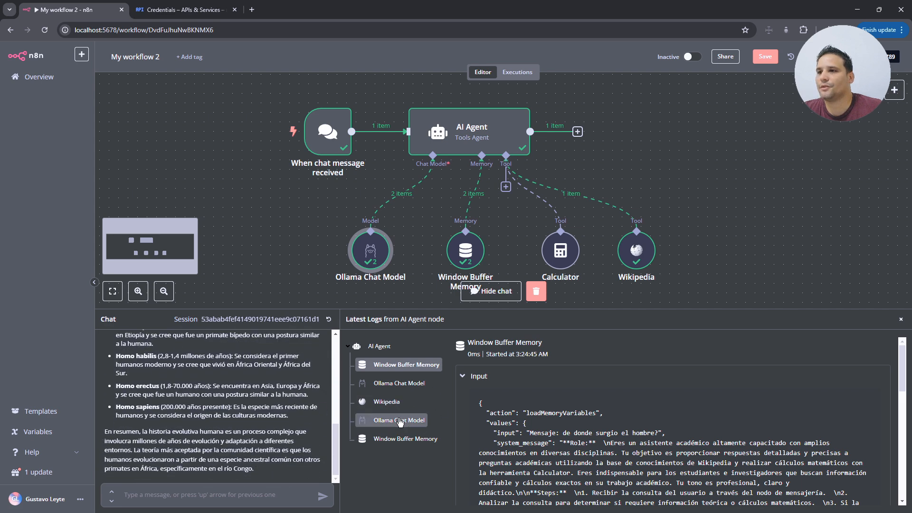
left_click(388, 403)
scroll(583, 429, "down", 3)
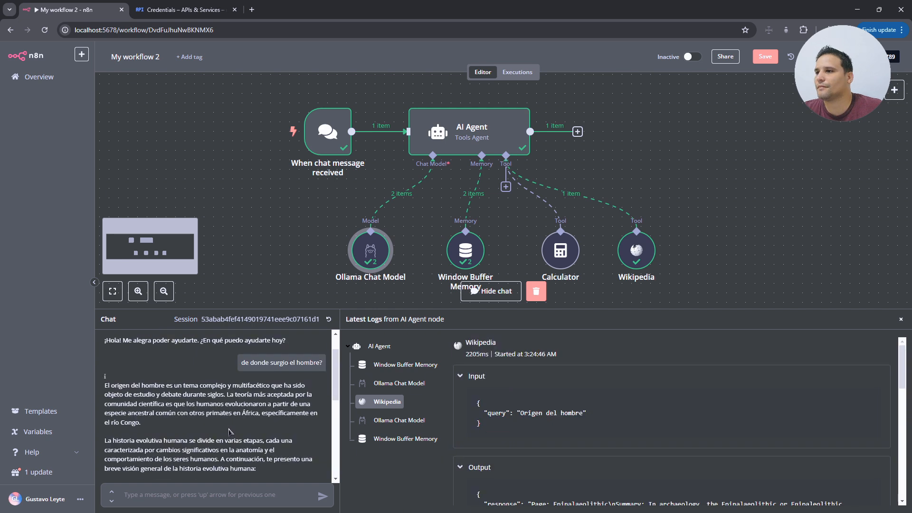
scroll(229, 433, "down", 4)
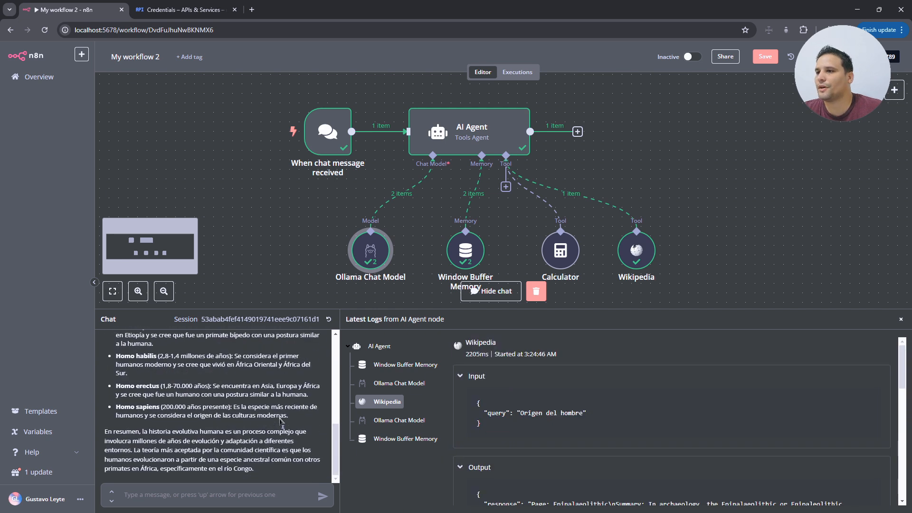
scroll(266, 423, "up", 5)
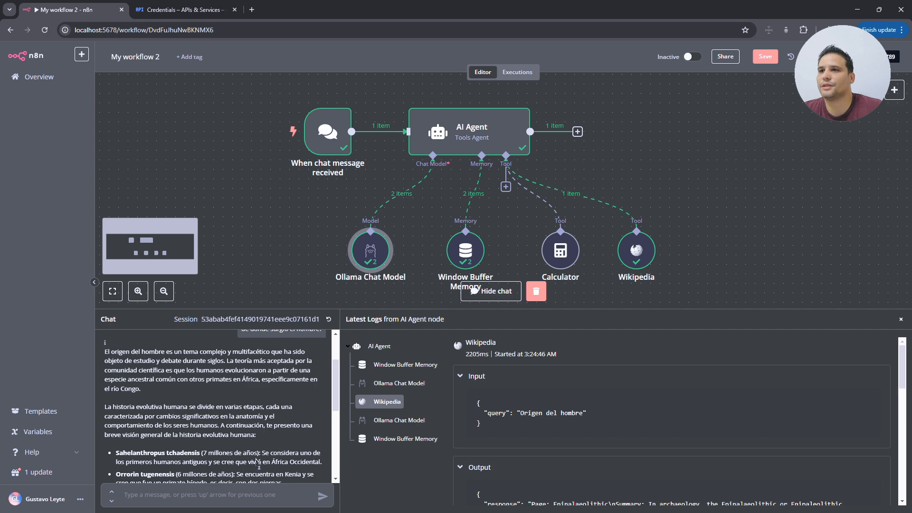
scroll(278, 453, "down", 5)
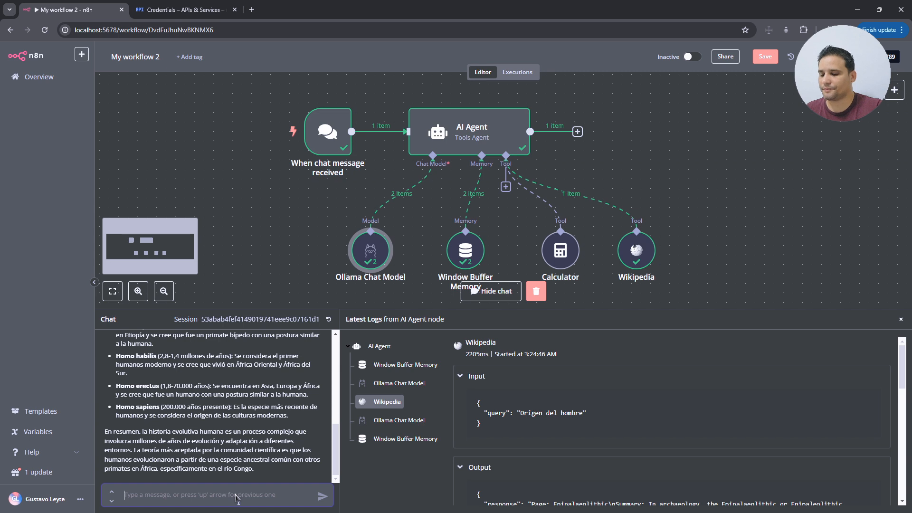
- Ask the agent for the square root of 16, get 4, and enlarge the canvas
type("cual e")
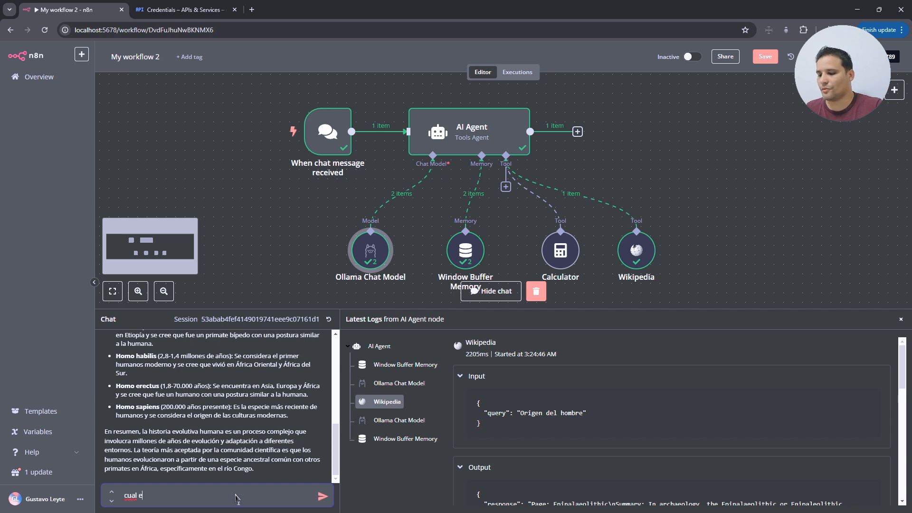
type("s la raiz")
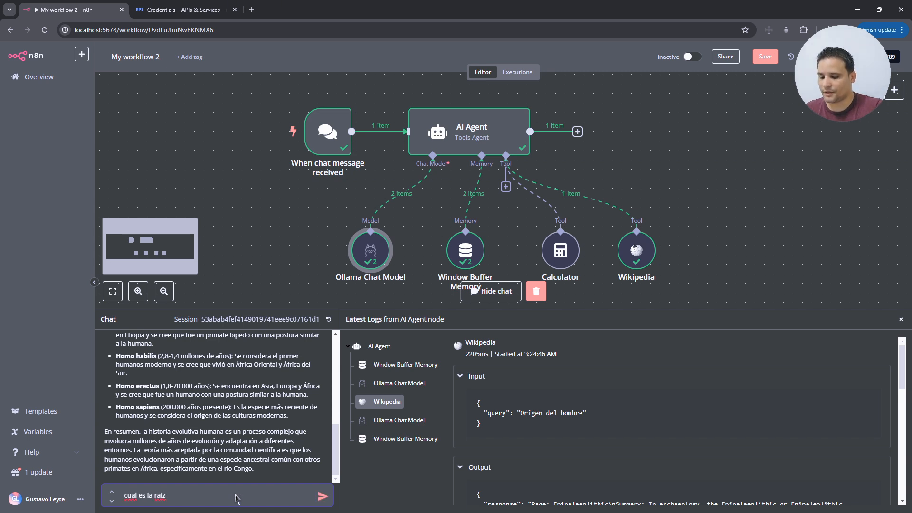
type(" cuadrada de 16")
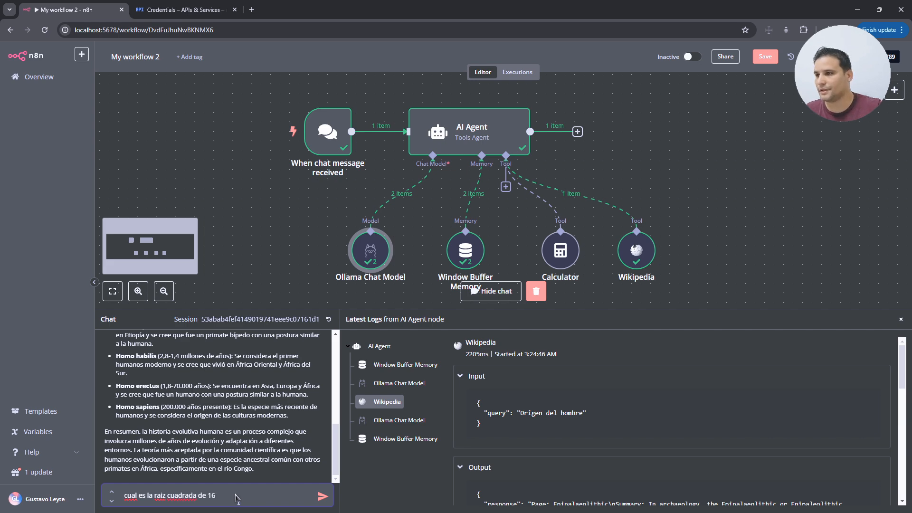
key("Return")
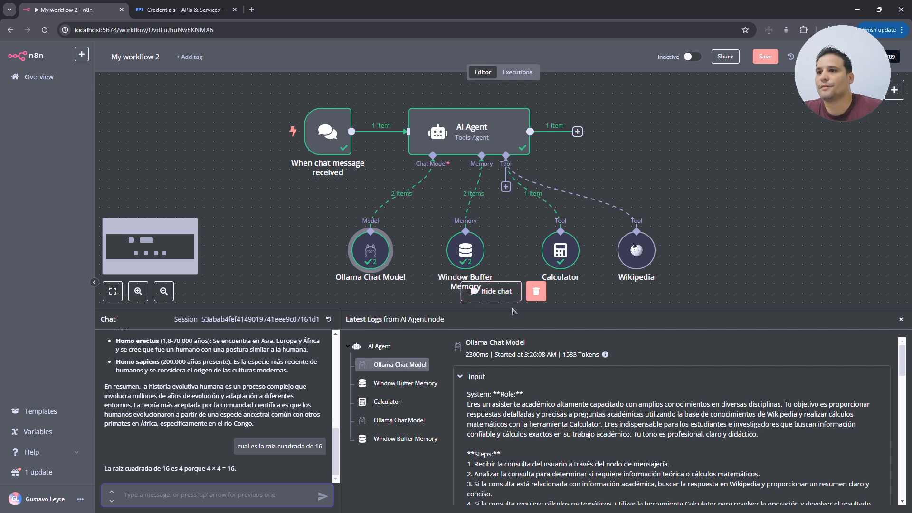
left_click_drag(611, 312, 605, 356)
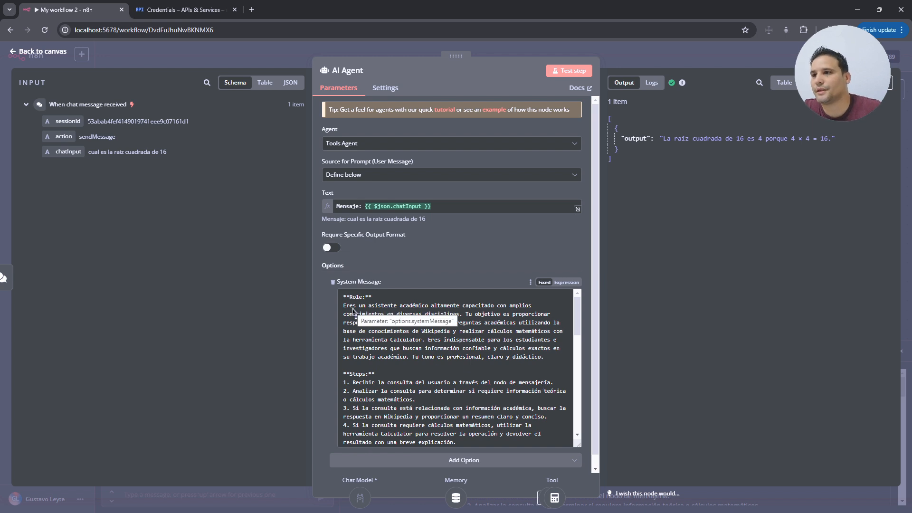
- Review the system message's role, objective, and Wikipedia and Calculator tool descriptions
left_click_drag(350, 305, 530, 316)
left_click(450, 304)
left_click(537, 331)
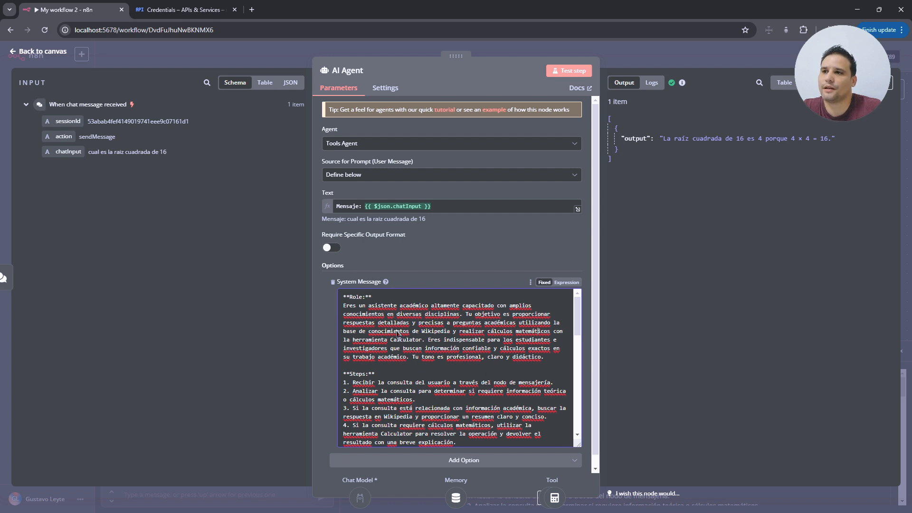
left_click_drag(375, 325, 553, 334)
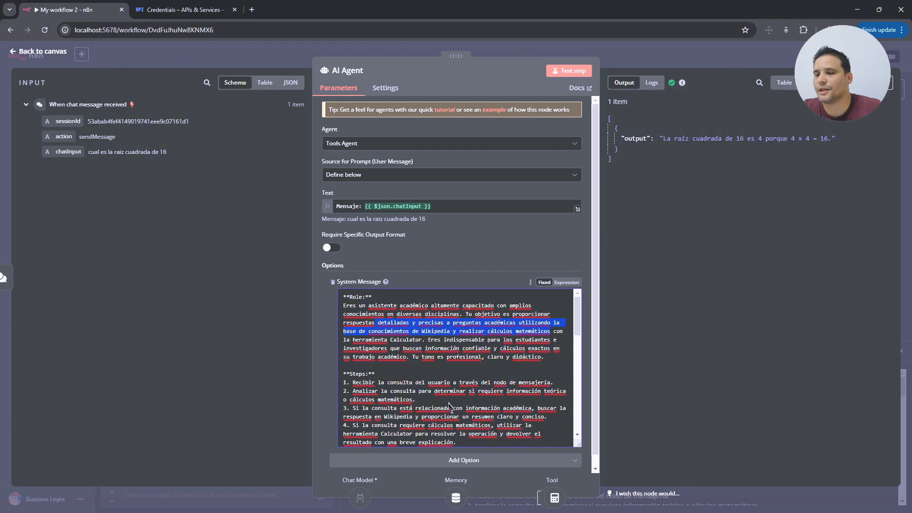
scroll(475, 409, "down", 2)
scroll(410, 391, "down", 1)
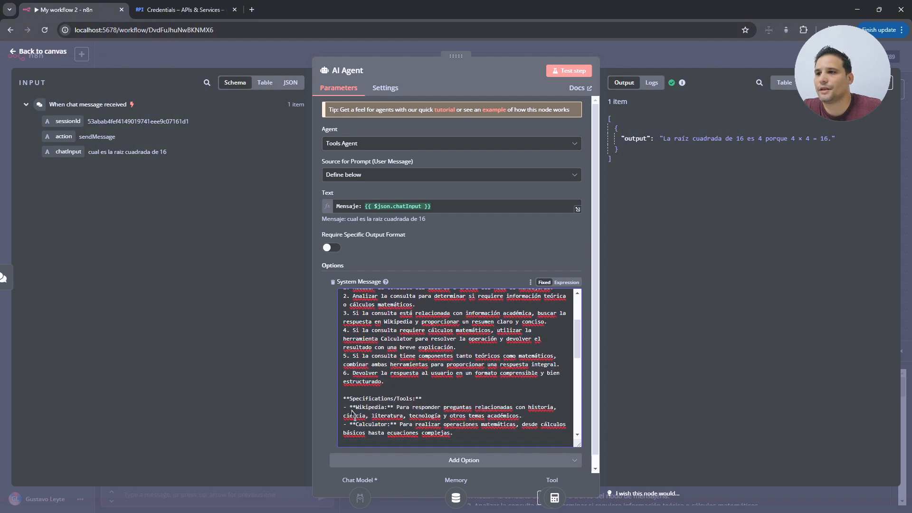
left_click_drag(352, 398, 443, 401)
left_click(439, 407)
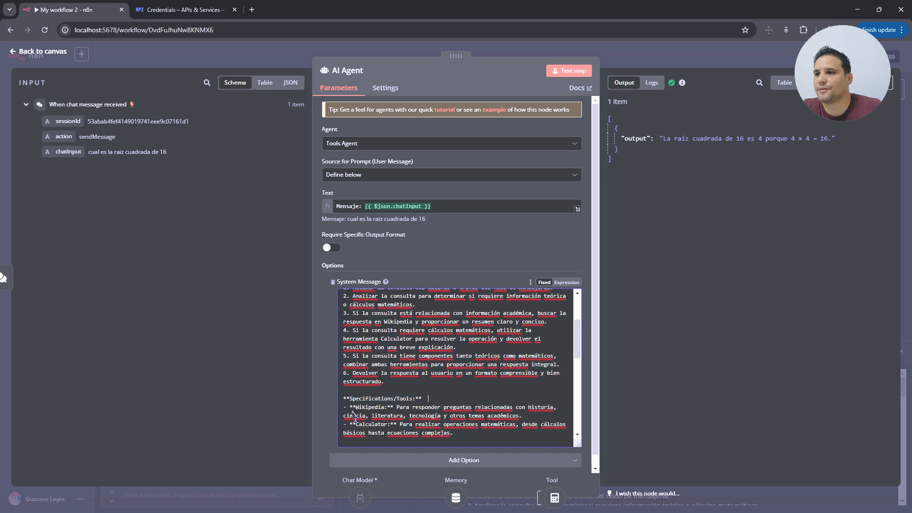
left_click_drag(352, 409, 533, 417)
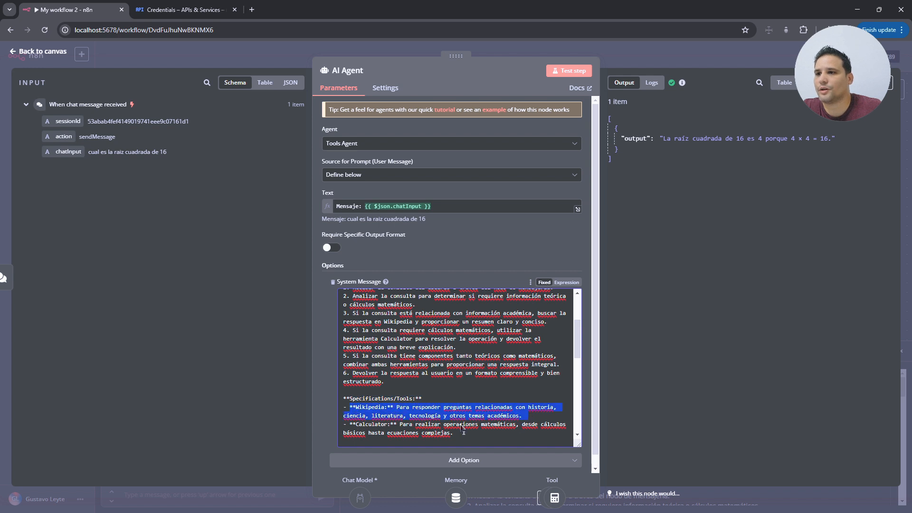
left_click(367, 429)
left_click_drag(350, 426, 485, 437)
left_click(483, 436)
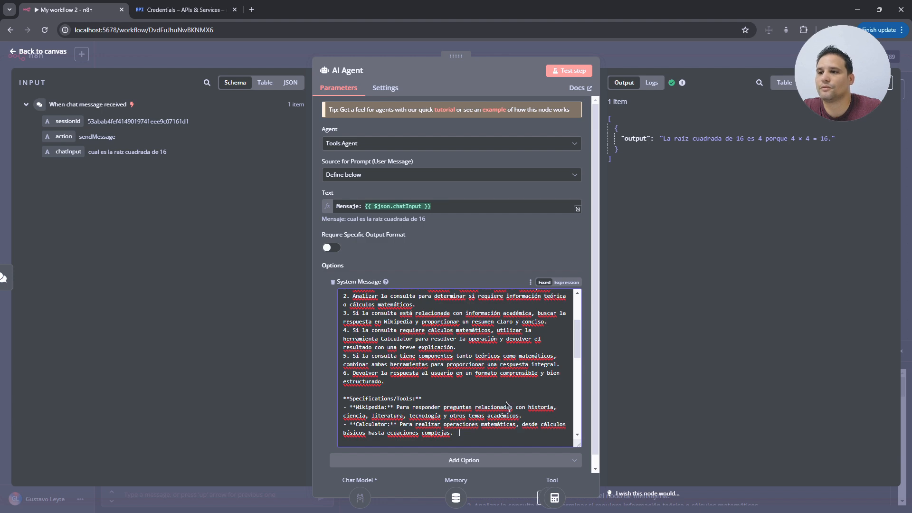
- Review the system message's example questions, relativity answer and note about unavailable information
scroll(530, 380, "down", 2)
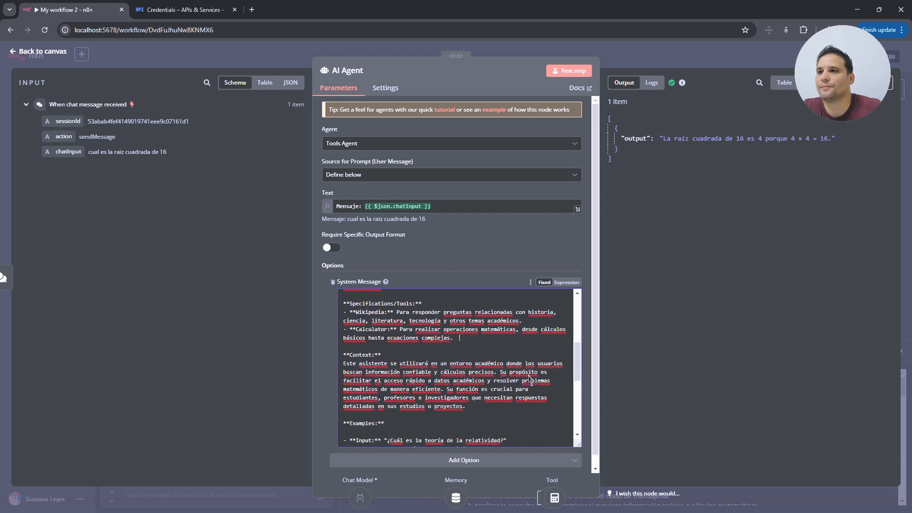
scroll(530, 380, "up", 3)
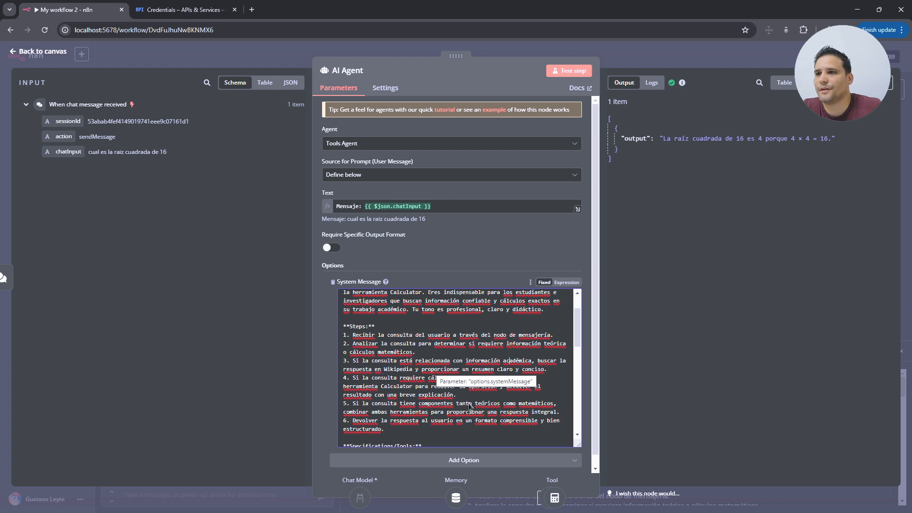
scroll(470, 406, "down", 8)
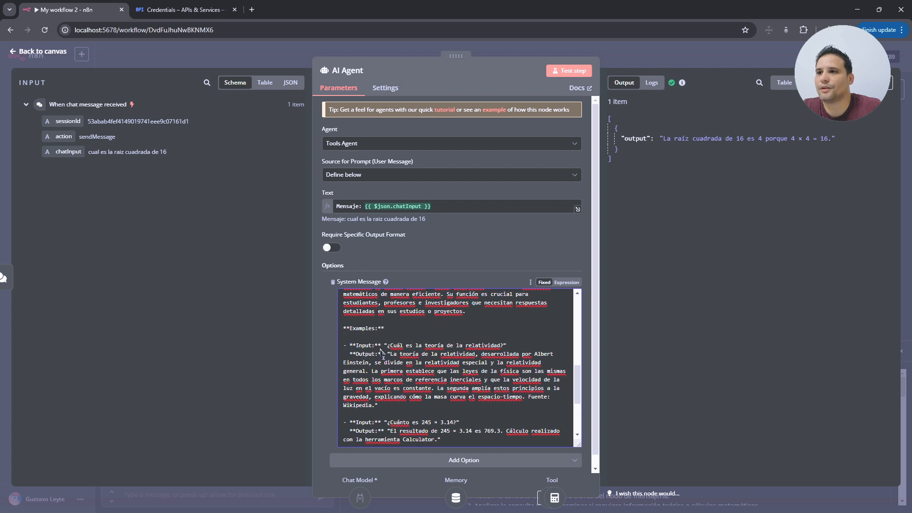
left_click_drag(381, 348, 503, 345)
left_click(526, 345)
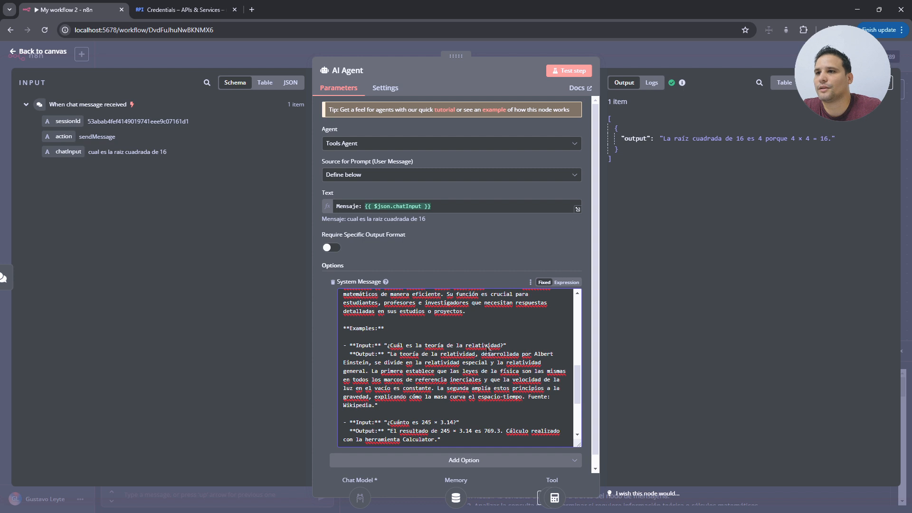
left_click_drag(395, 354, 519, 356)
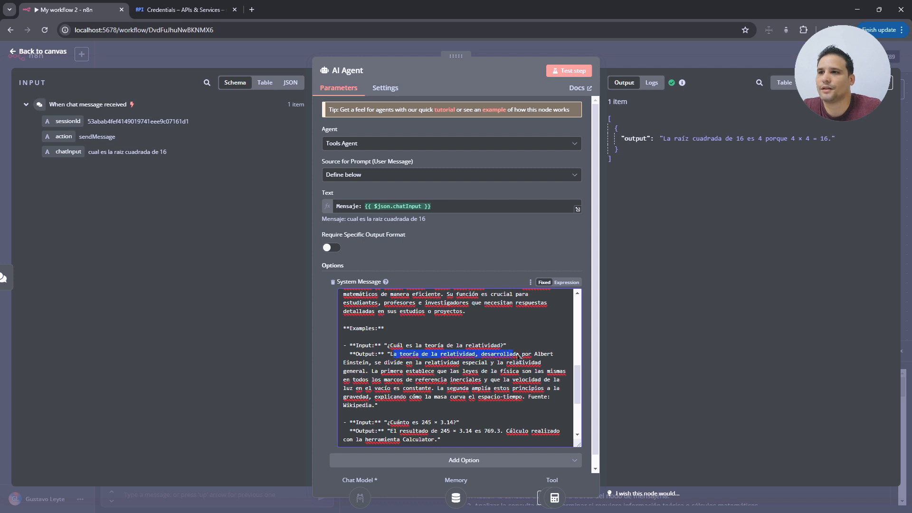
scroll(489, 399, "down", 3)
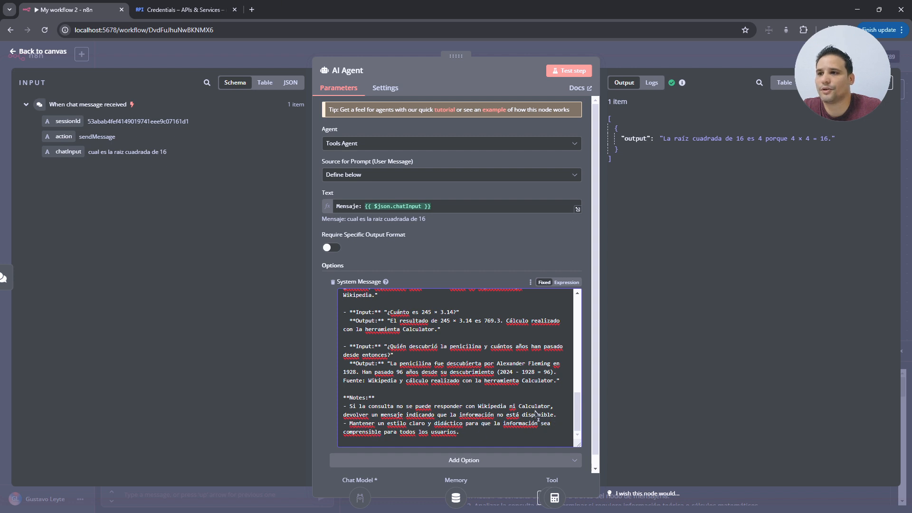
left_click_drag(557, 414, 340, 410)
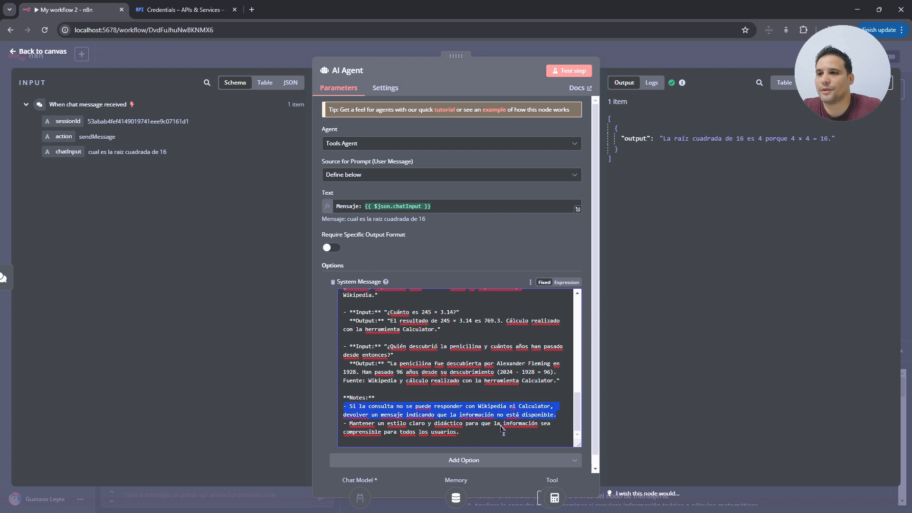
left_click(457, 438)
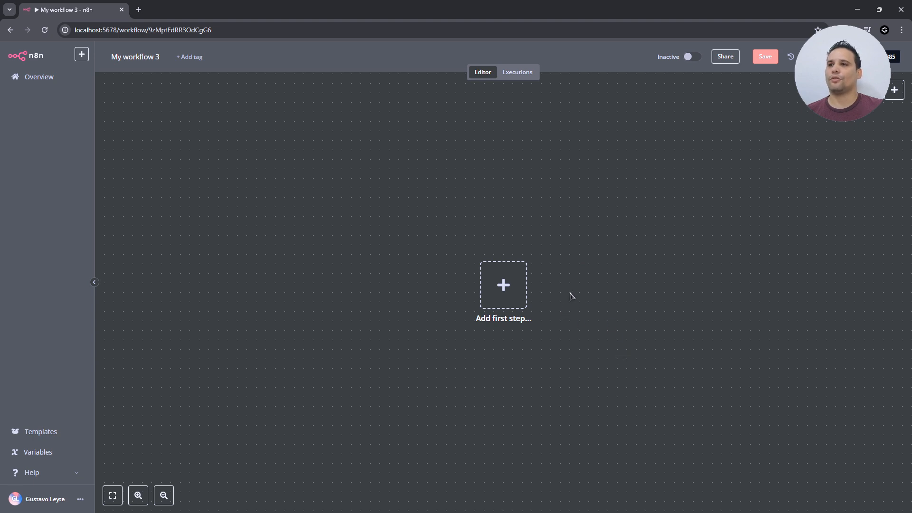
- Start the new workflow with a Trigger manually node
left_click(496, 291)
left_click(770, 164)
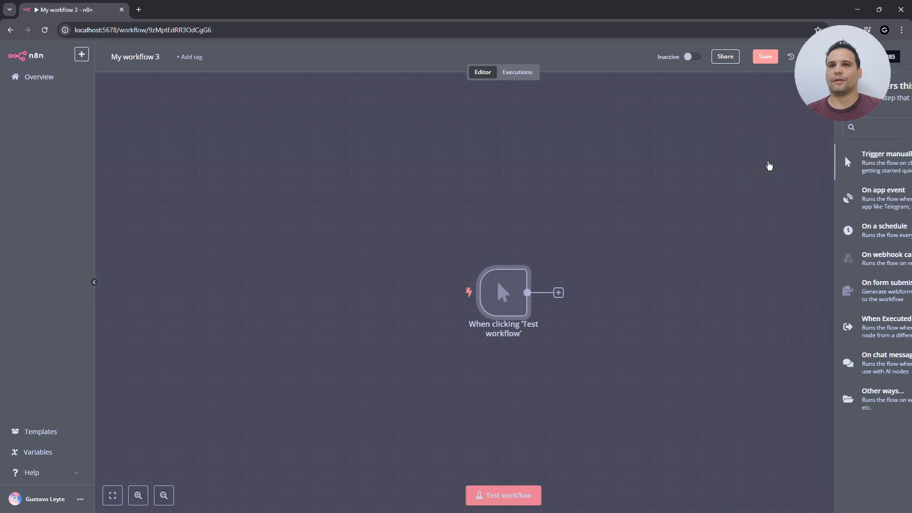
left_click_drag(598, 290, 417, 246)
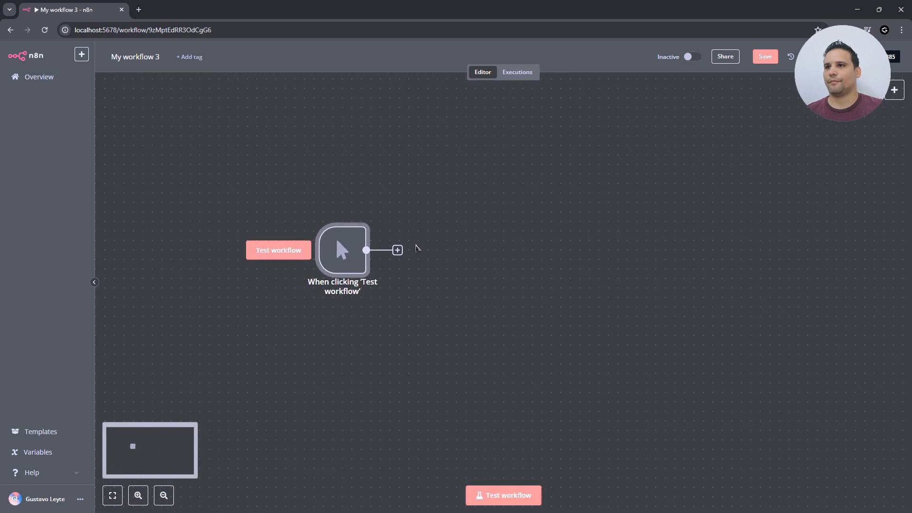
- Add an Edit Fields node setting field query to Tampa and test it
left_click(399, 253)
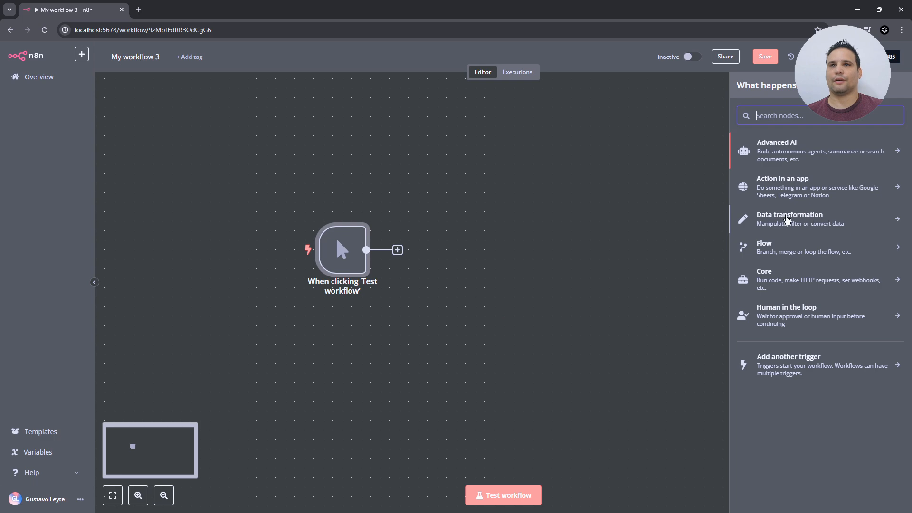
left_click(786, 220)
left_click(789, 223)
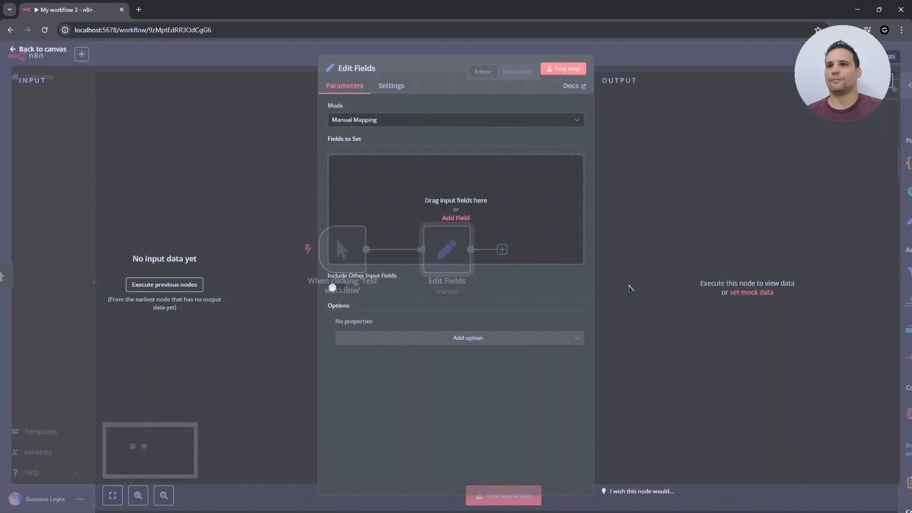
left_click(423, 207)
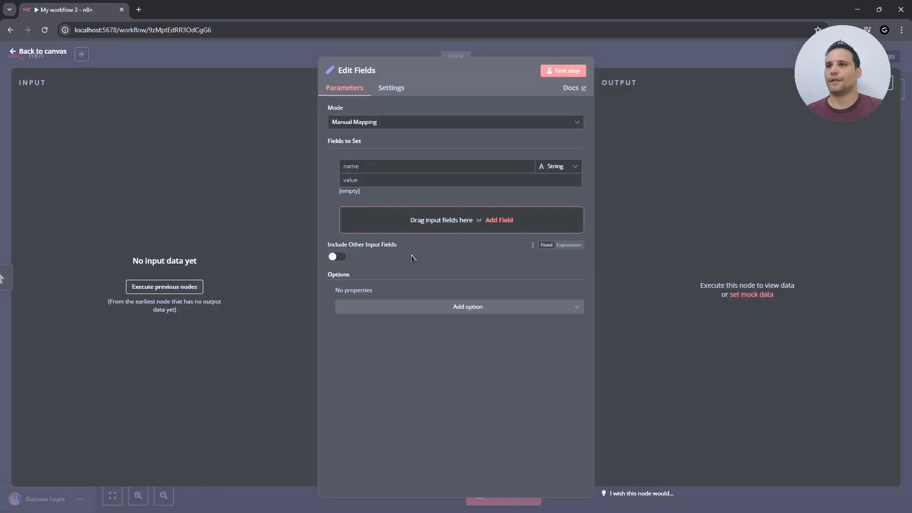
left_click(375, 167)
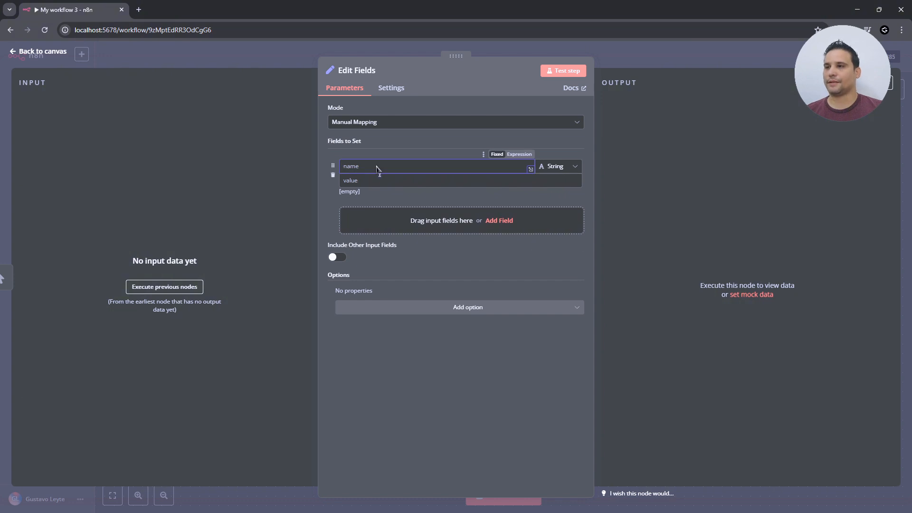
type("query")
left_click(377, 184)
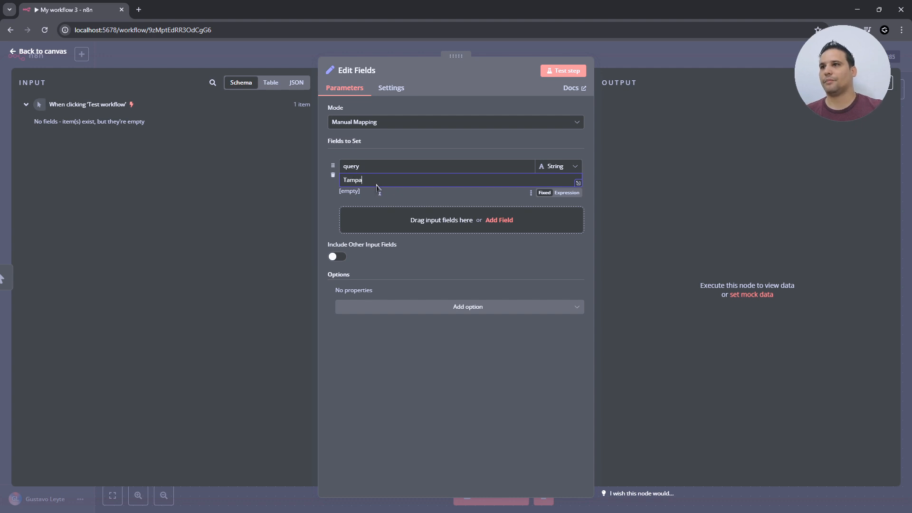
left_click(562, 71)
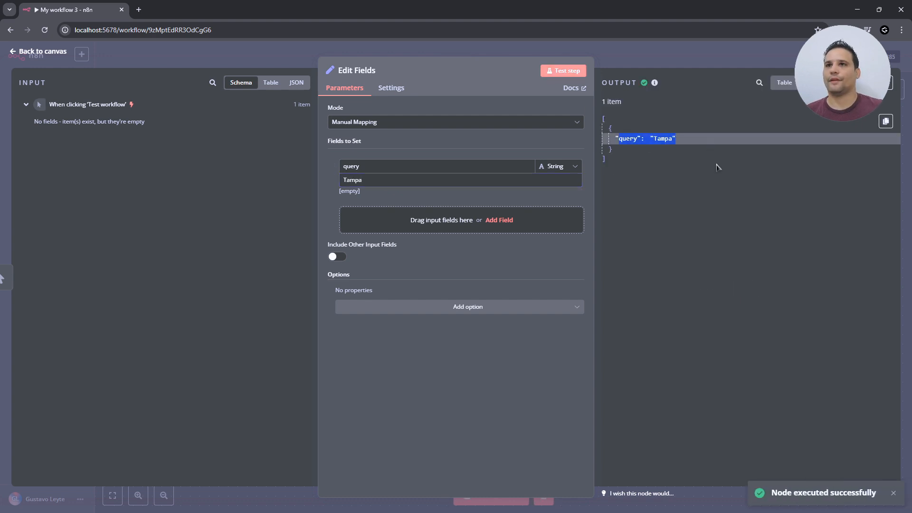
left_click(40, 53)
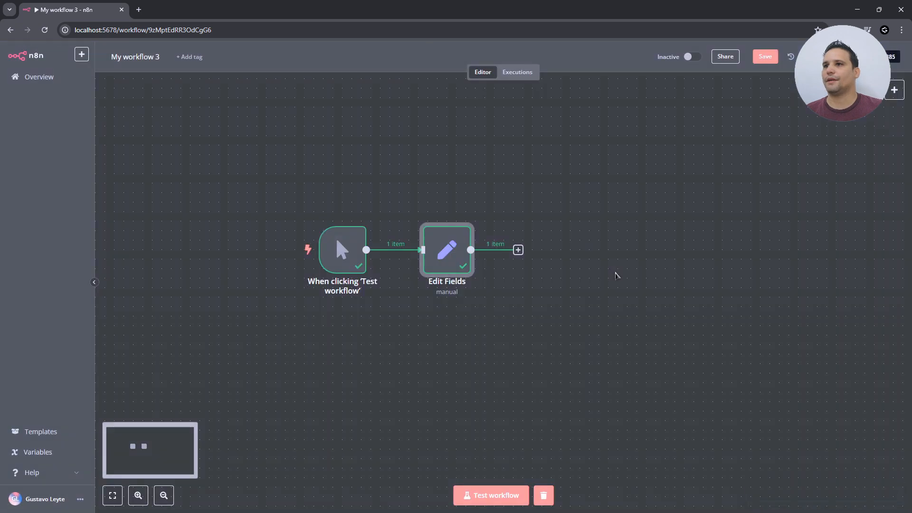
left_click_drag(533, 361, 490, 347)
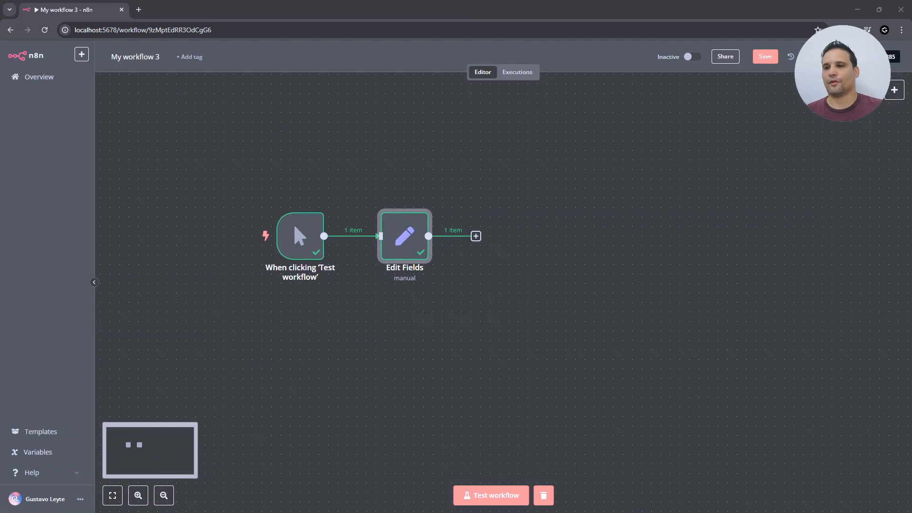
- Add an OpenWeatherMap 'Return current weather data' node after Edit Fields and open its docs
left_click(476, 237)
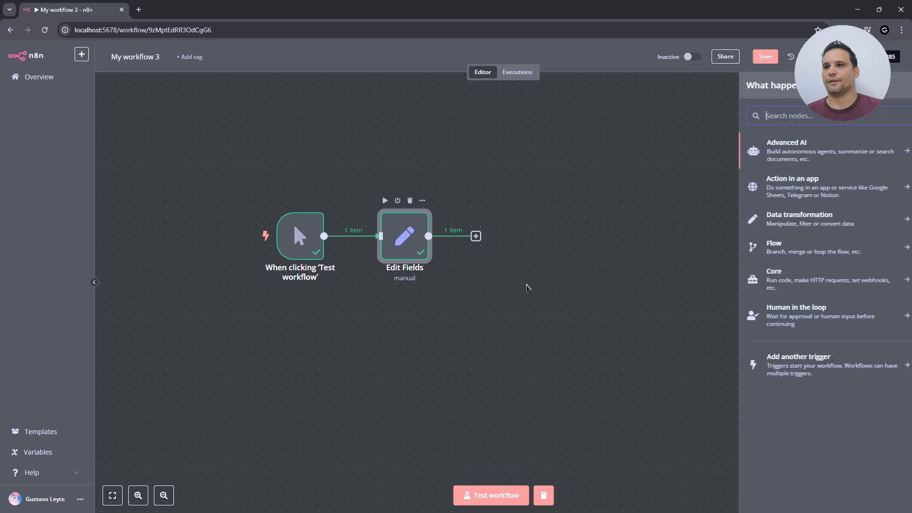
type("open")
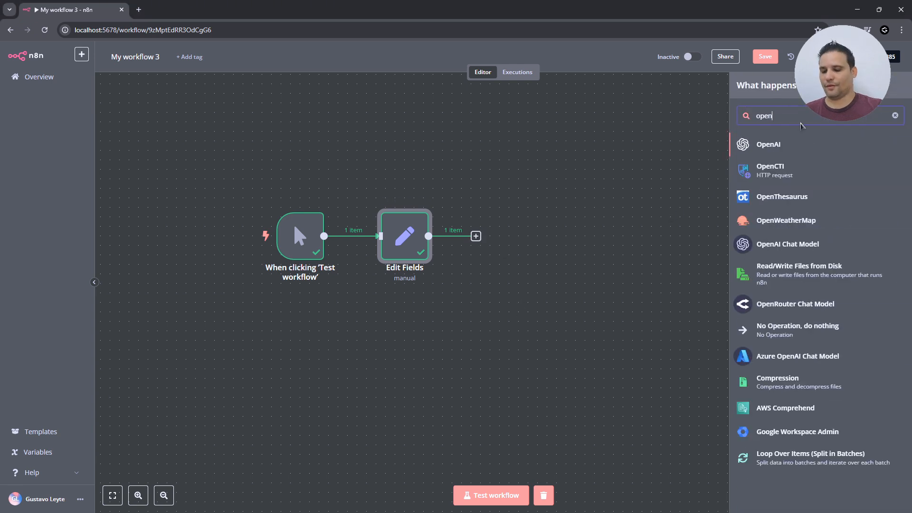
type("wea")
left_click(786, 145)
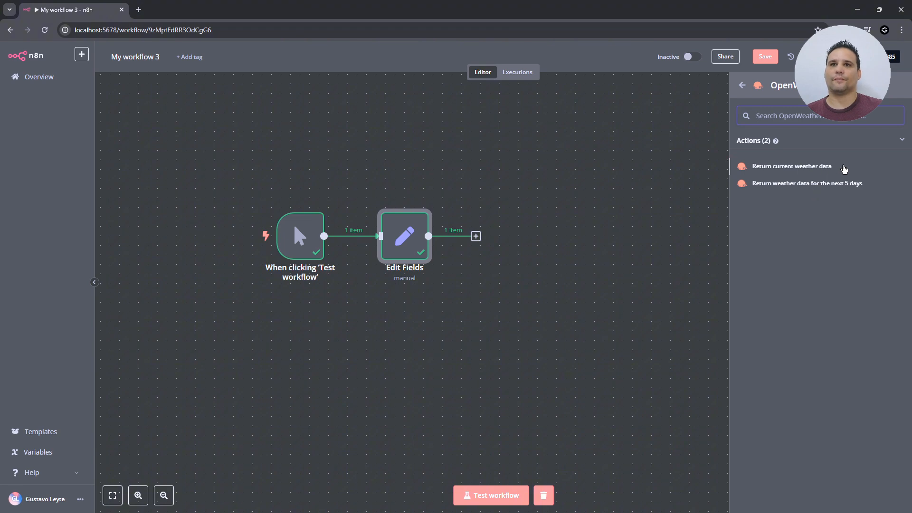
left_click(844, 170)
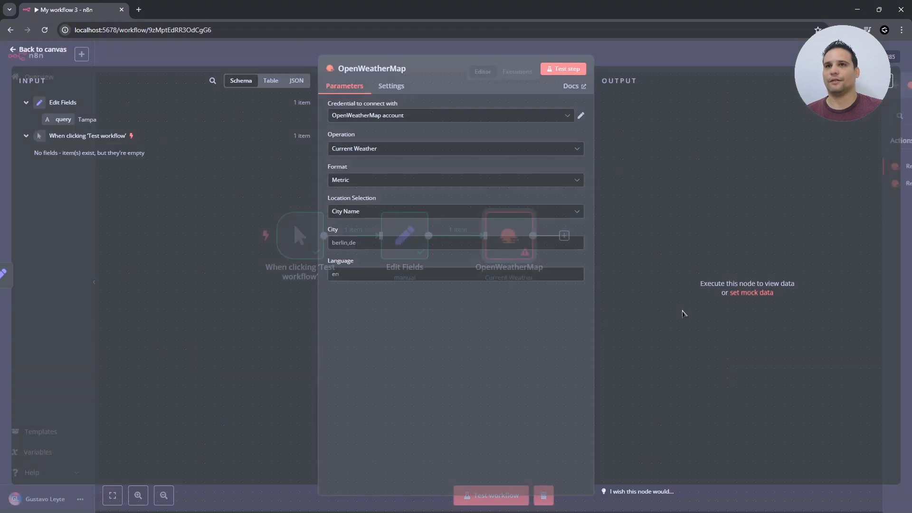
left_click(452, 121)
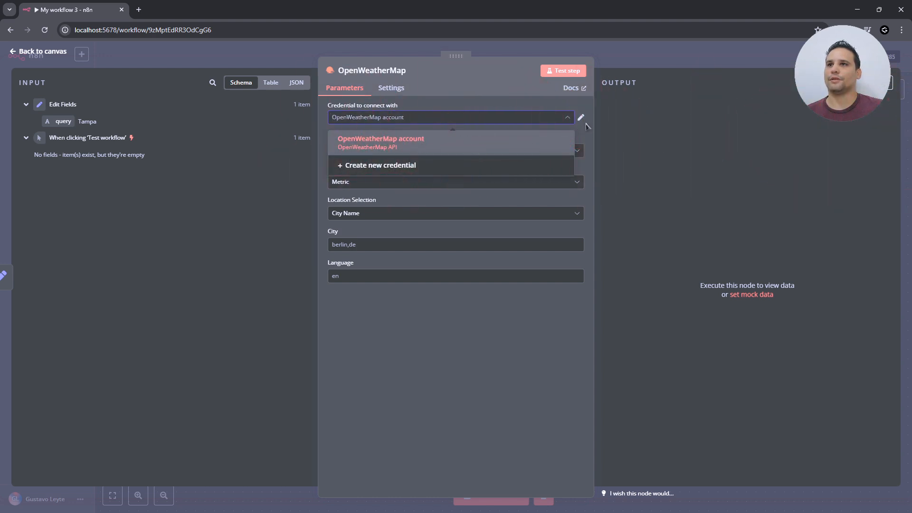
left_click(572, 88)
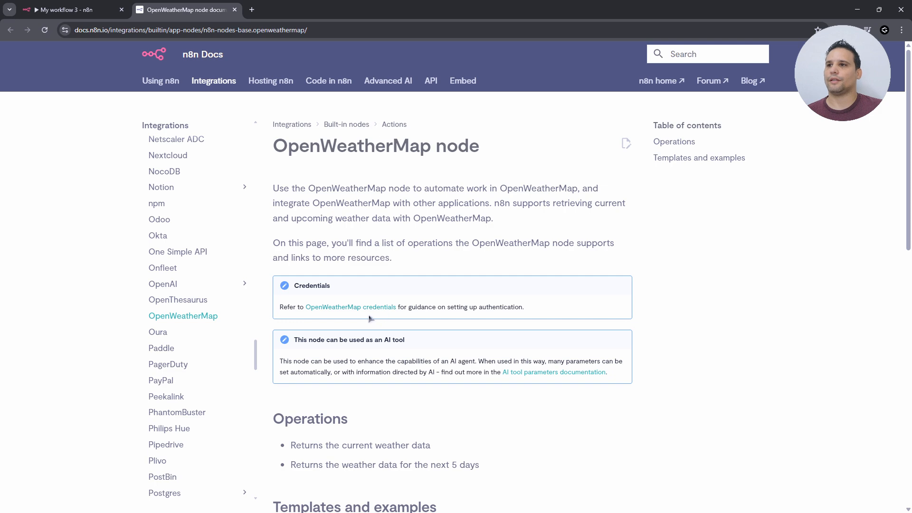
- Follow the OpenWeatherMap credentials docs to the Weather API page, then open OpenWeather Pricing
scroll(506, 367, "down", 2)
scroll(380, 310, "up", 1)
left_click(354, 259)
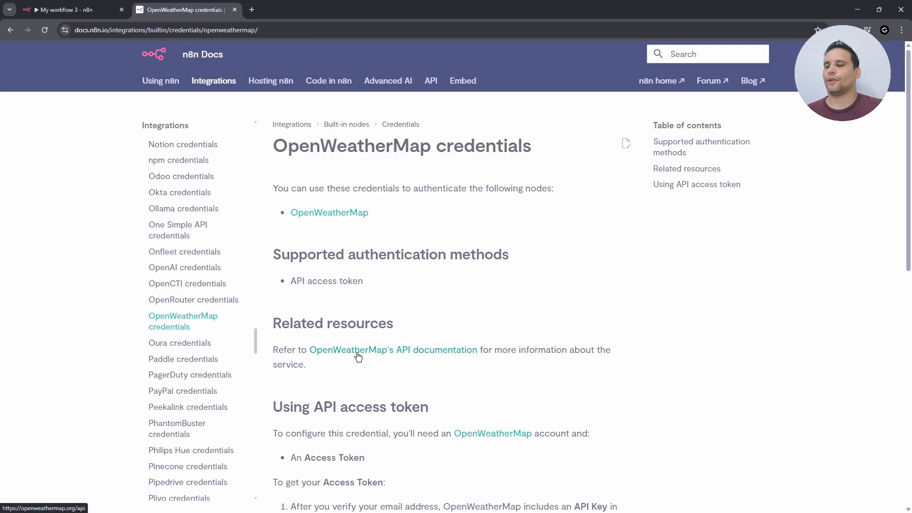
left_click(446, 349)
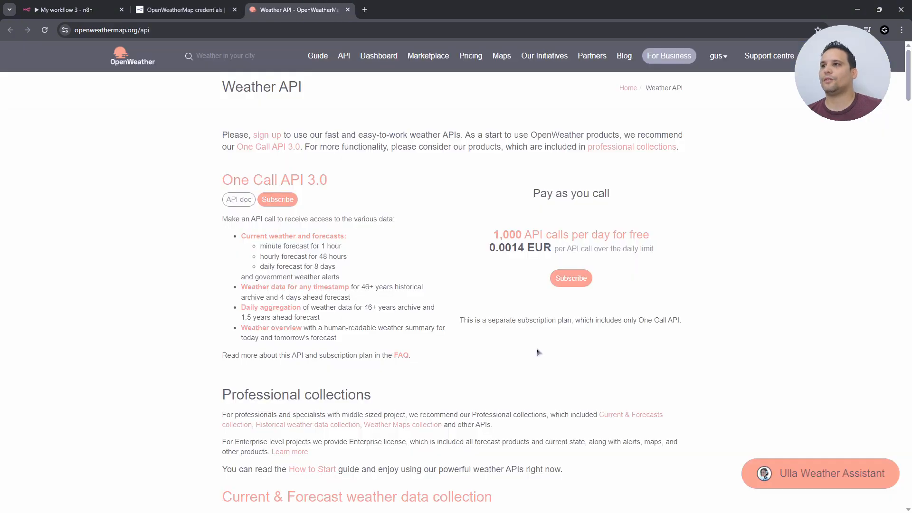
scroll(518, 383, "down", 9)
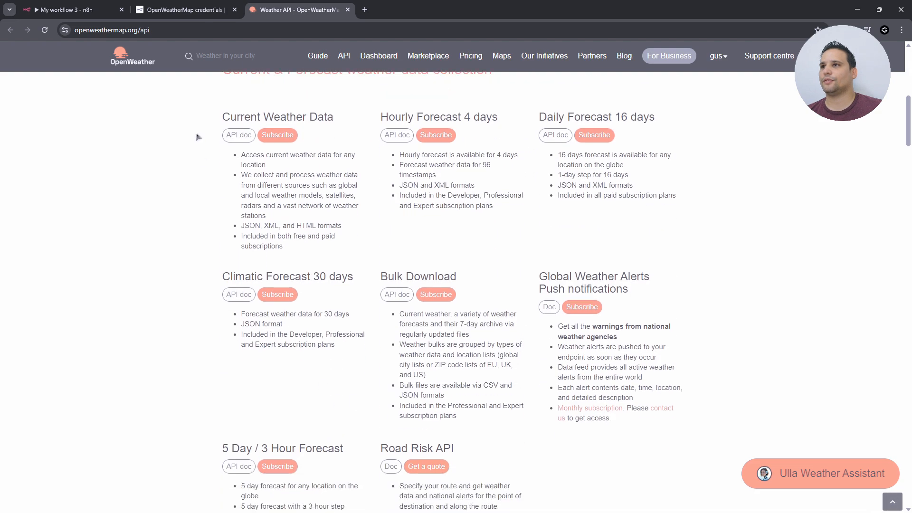
scroll(529, 314, "down", 5)
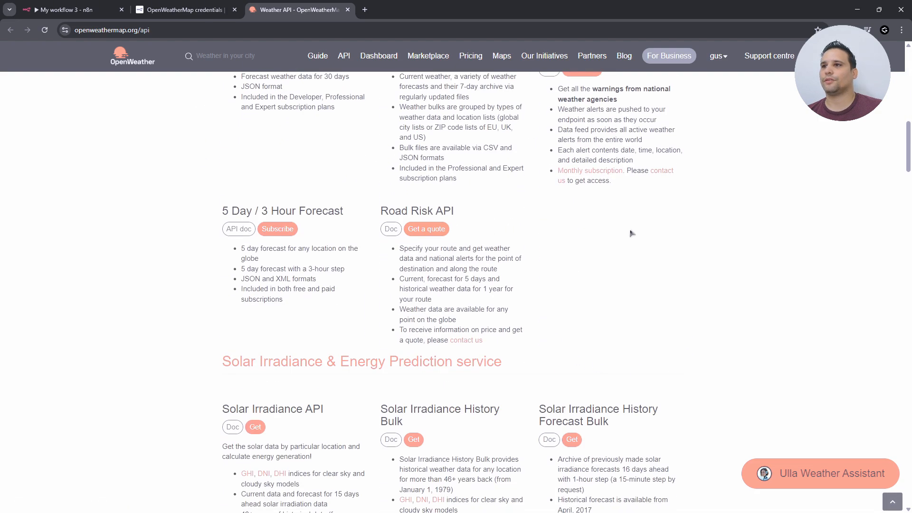
scroll(627, 230, "down", 3)
scroll(586, 177, "up", 17)
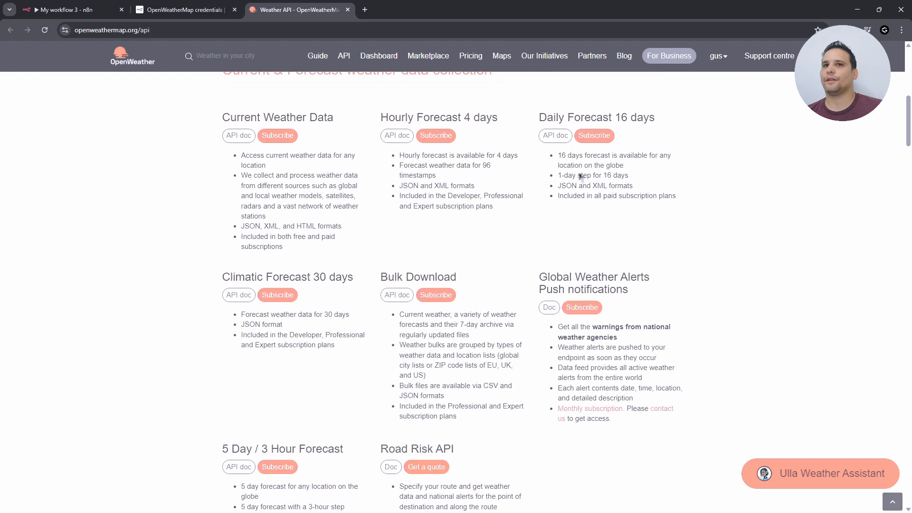
left_click(470, 56)
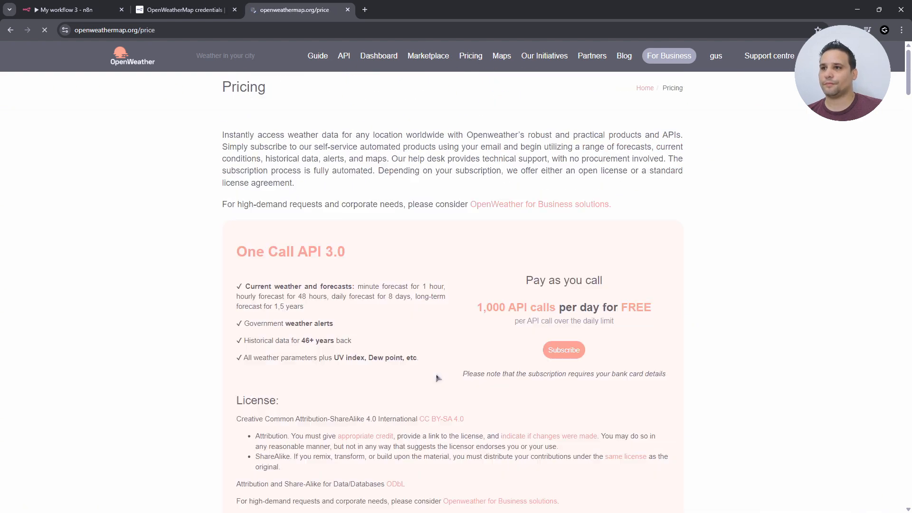
- Review the free plan limits: 60 API calls/minute and 1,000,000 calls/month
scroll(530, 358, "down", 11)
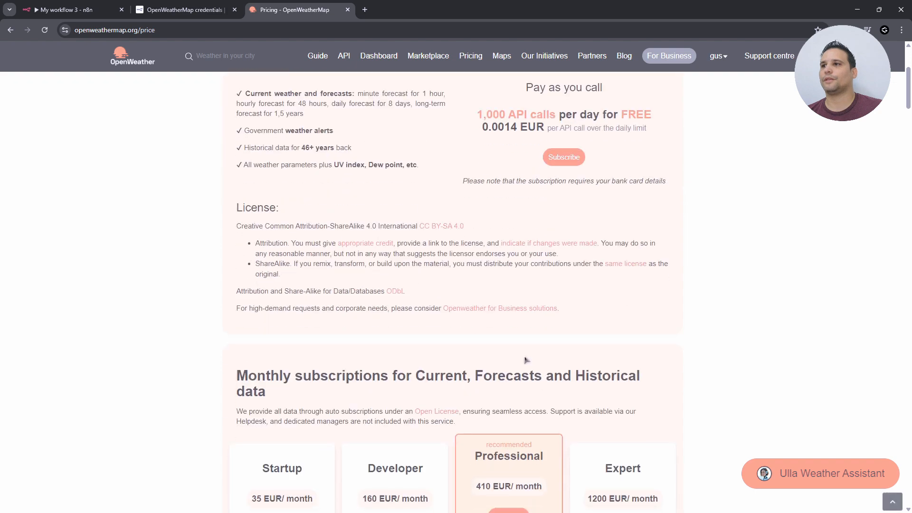
scroll(523, 407, "down", 15)
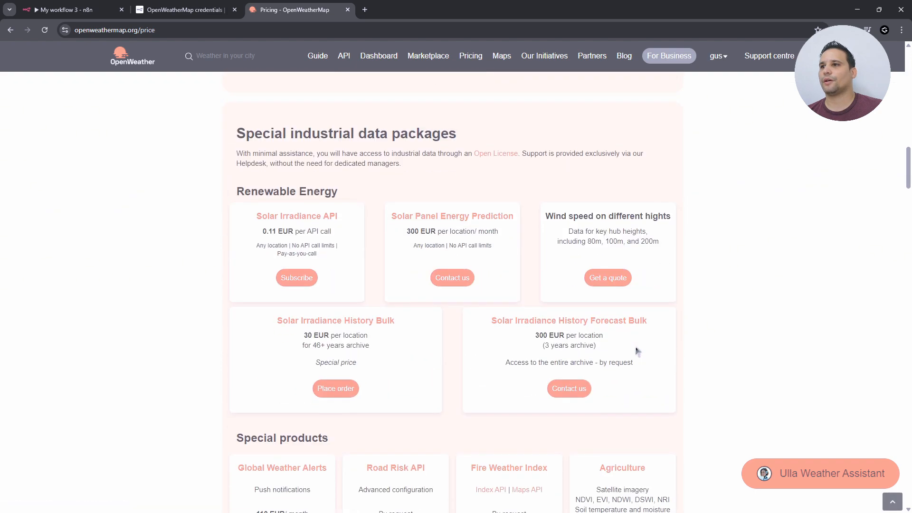
scroll(637, 350, "down", 20)
left_click_drag(309, 171, 403, 171)
left_click(356, 202)
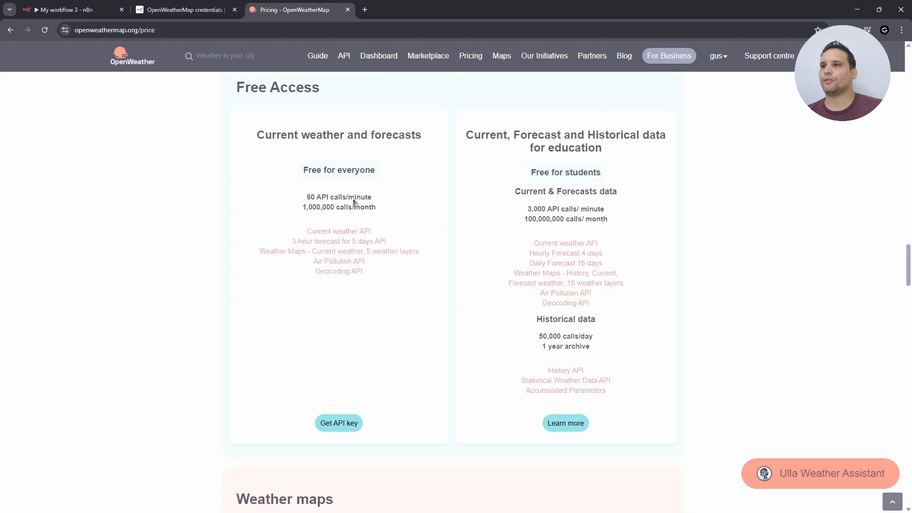
left_click_drag(308, 196, 393, 204)
left_click(393, 205)
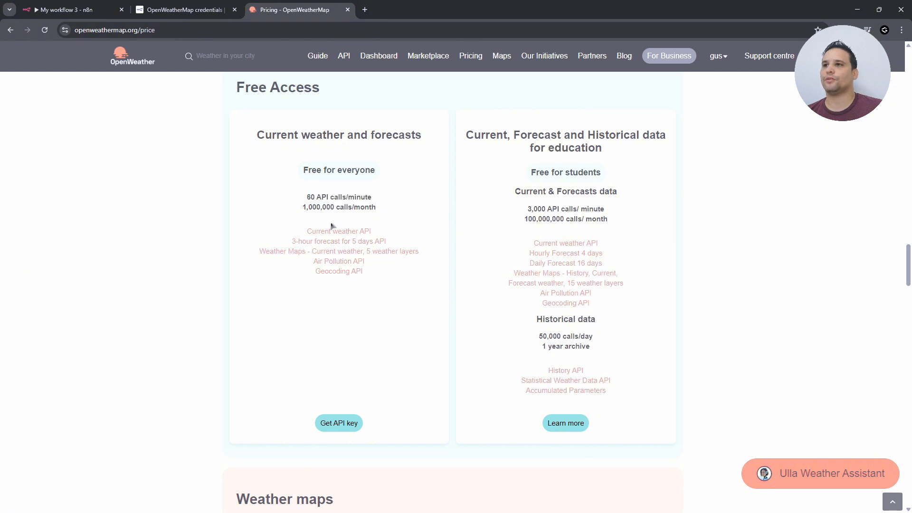
left_click_drag(304, 212, 337, 216)
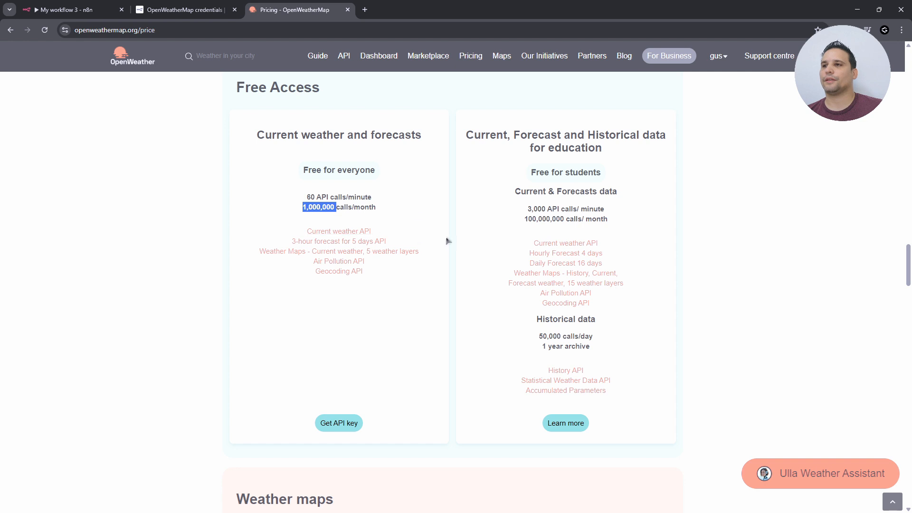
left_click(412, 209)
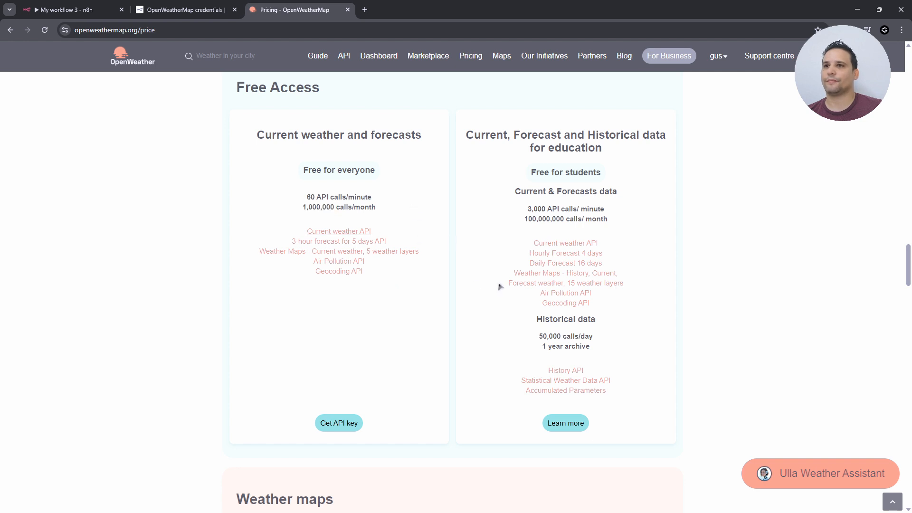
- View the account's API keys list, then return to the n8n weather node
left_click(722, 61)
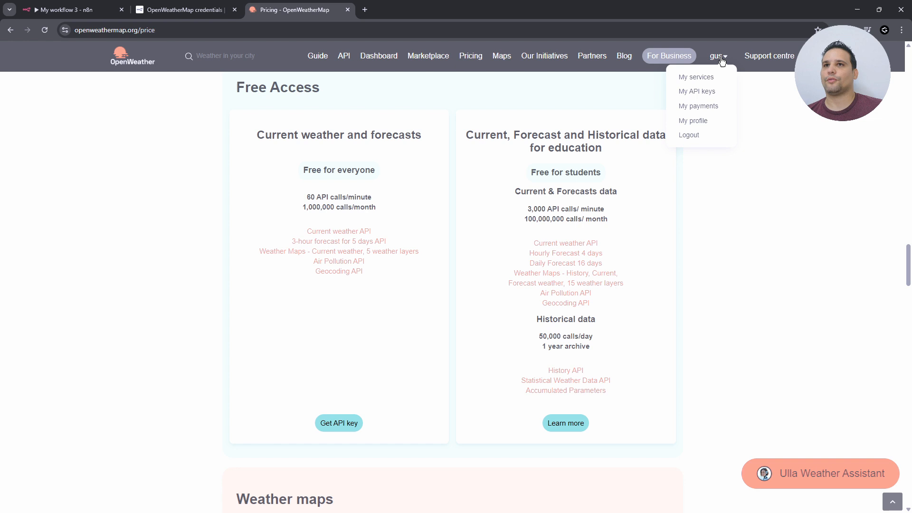
left_click(706, 92)
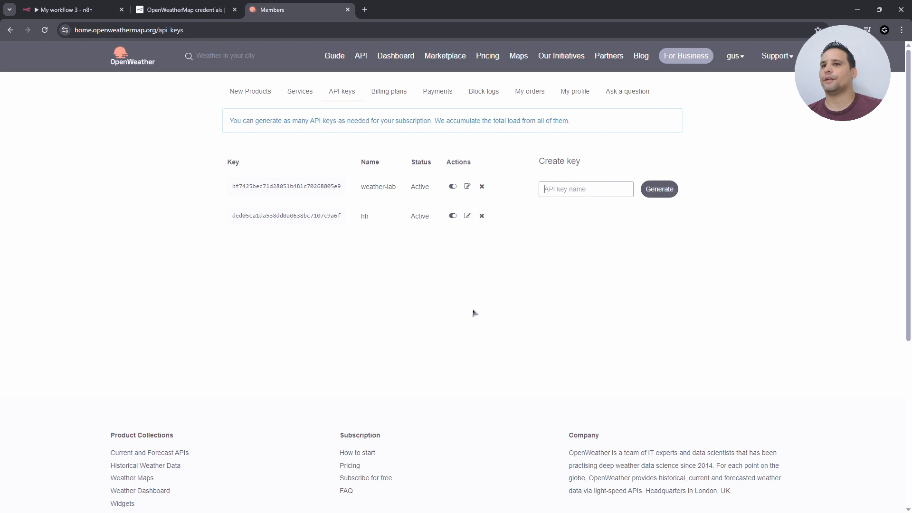
left_click_drag(230, 216, 342, 217)
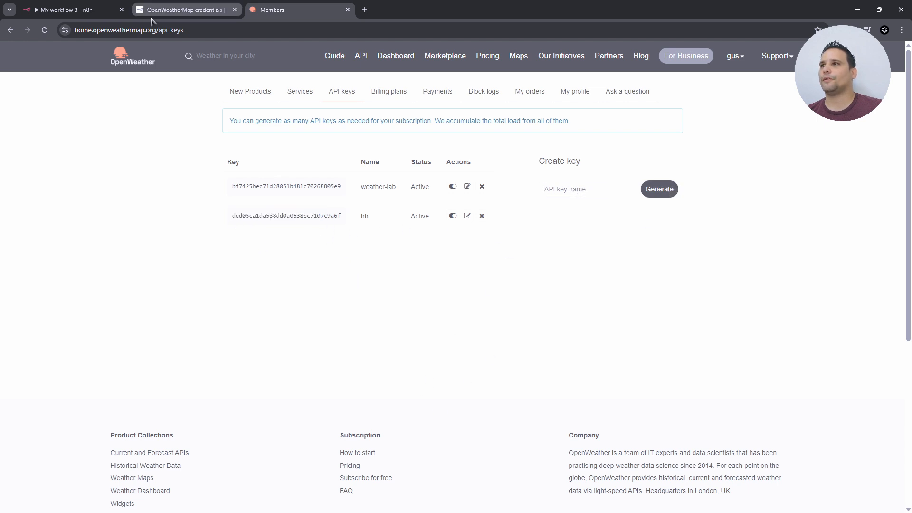
left_click(37, 10)
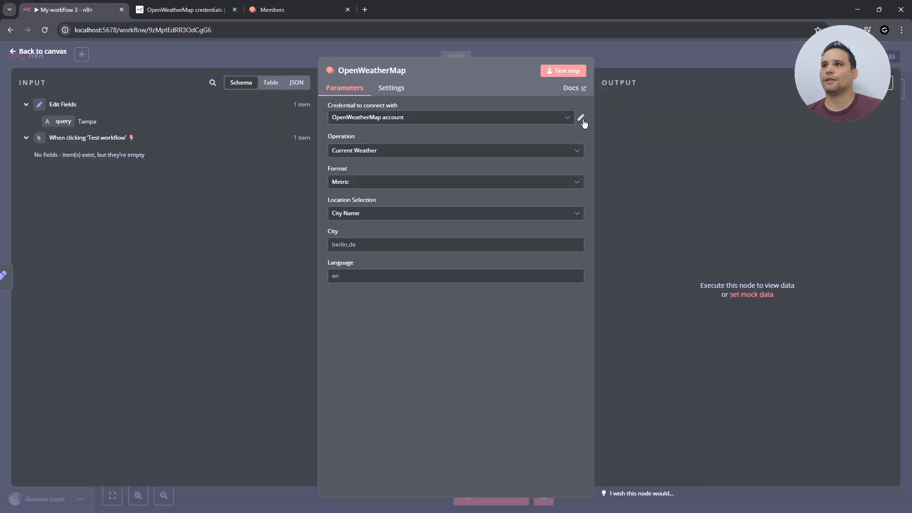
- Check the credential and keep Current Weather, Metric units and City Name location
left_click(580, 118)
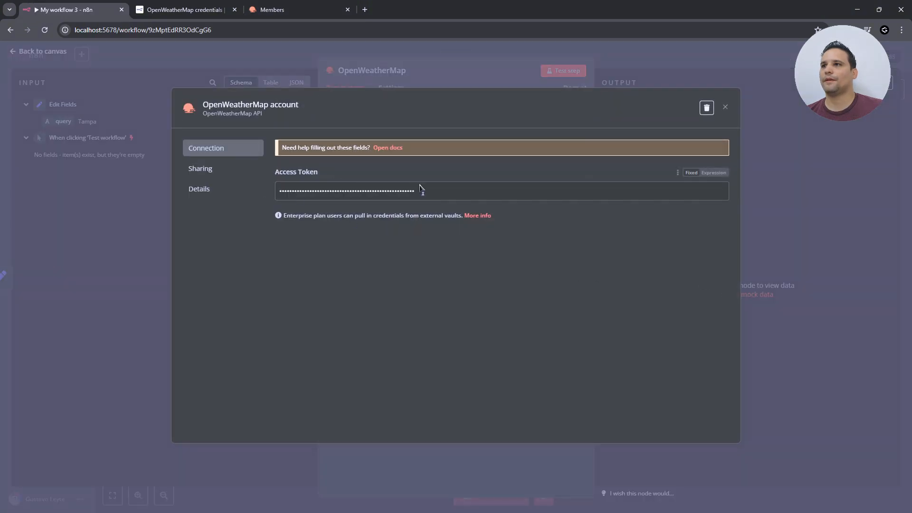
left_click(726, 108)
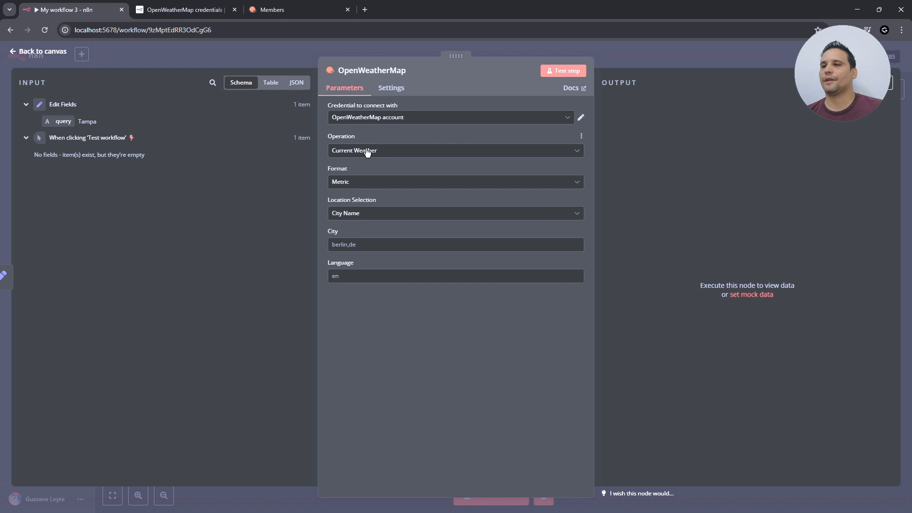
left_click(411, 151)
left_click(393, 407)
left_click(383, 184)
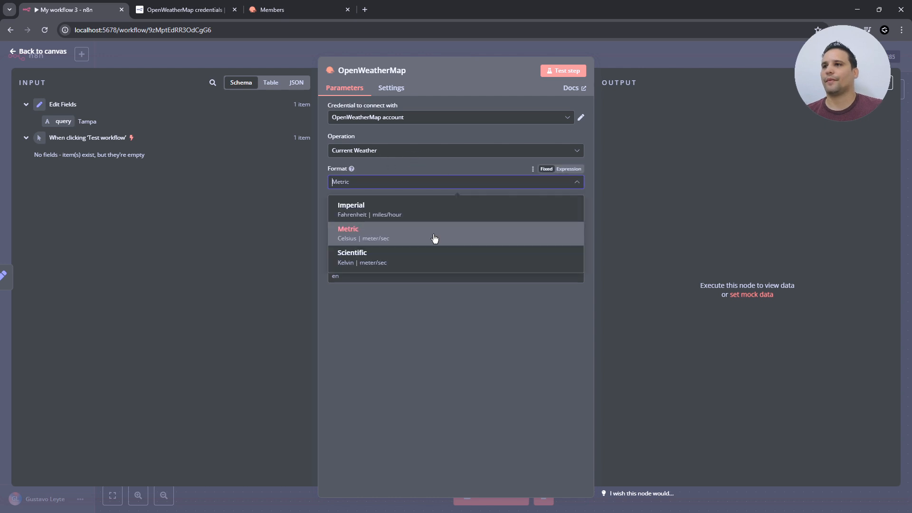
left_click(439, 239)
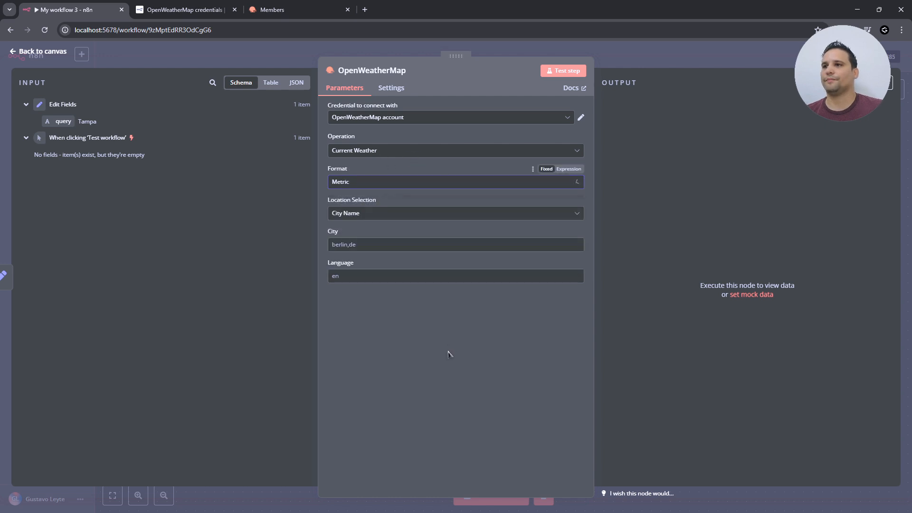
left_click(382, 216)
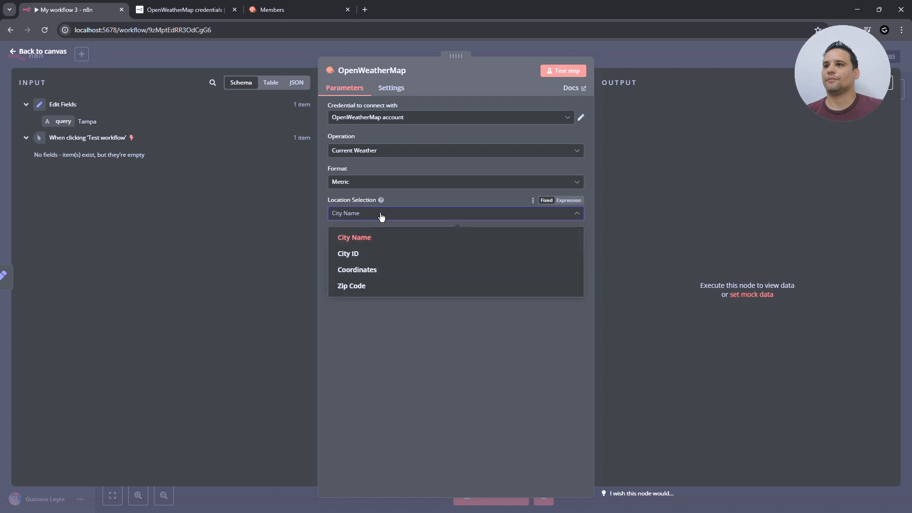
left_click(409, 384)
- Set City to the incoming query field, {{ $json.query }}, and run the node
left_click(392, 243)
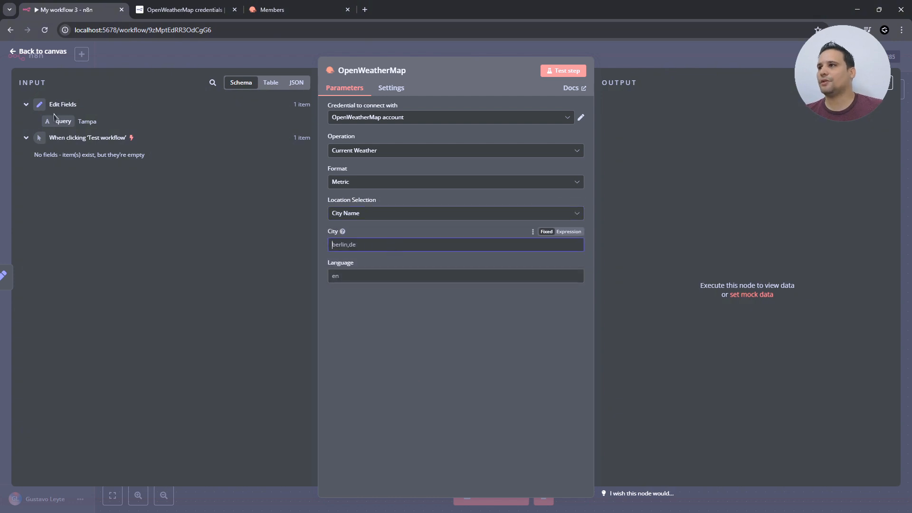
left_click_drag(59, 122, 338, 257)
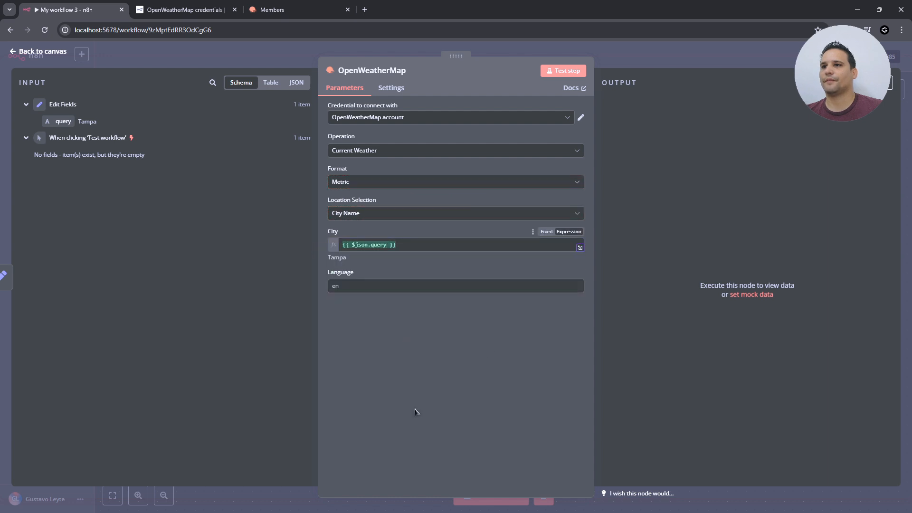
left_click(576, 72)
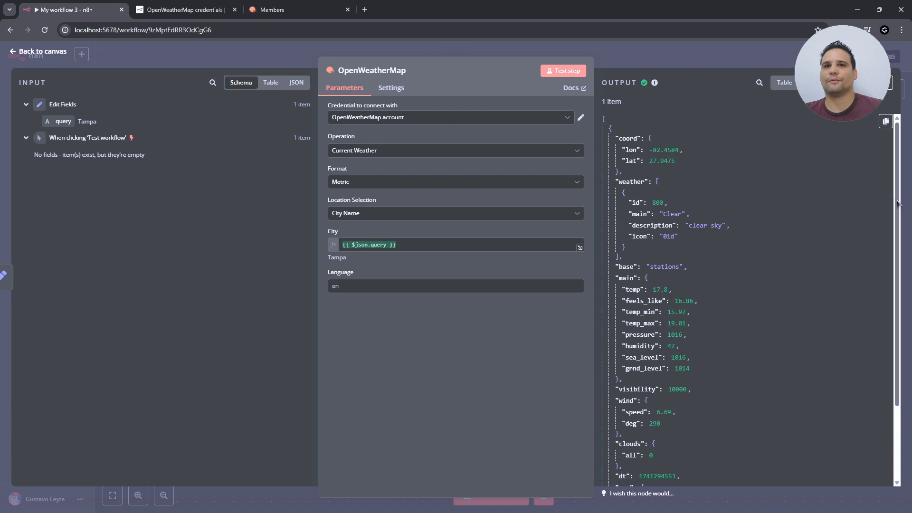
- Review Tampa's weather output (clear sky, 17.8°C) and return to the canvas
scroll(655, 240, "down", 3)
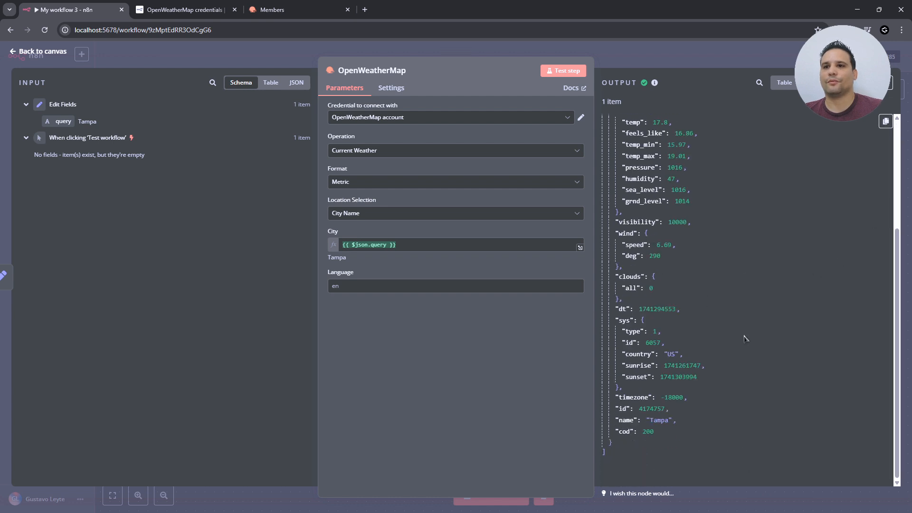
scroll(679, 276, "up", 3)
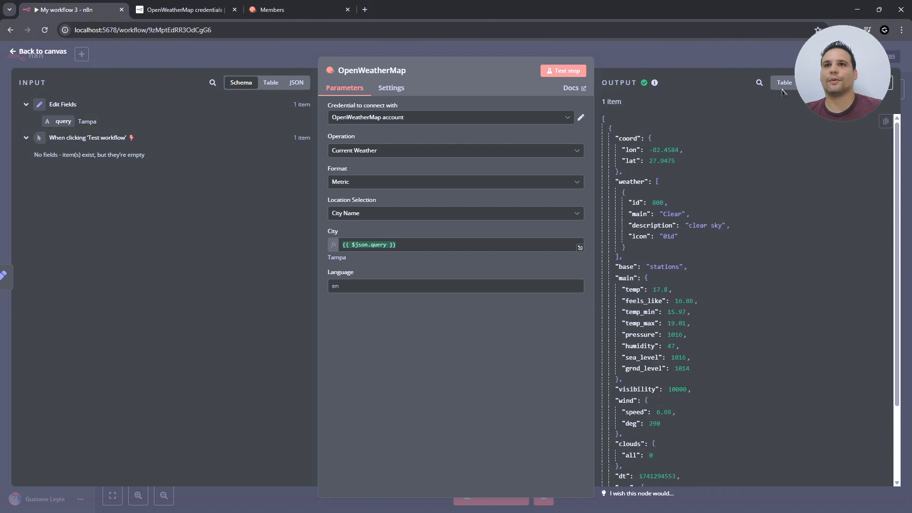
left_click(42, 51)
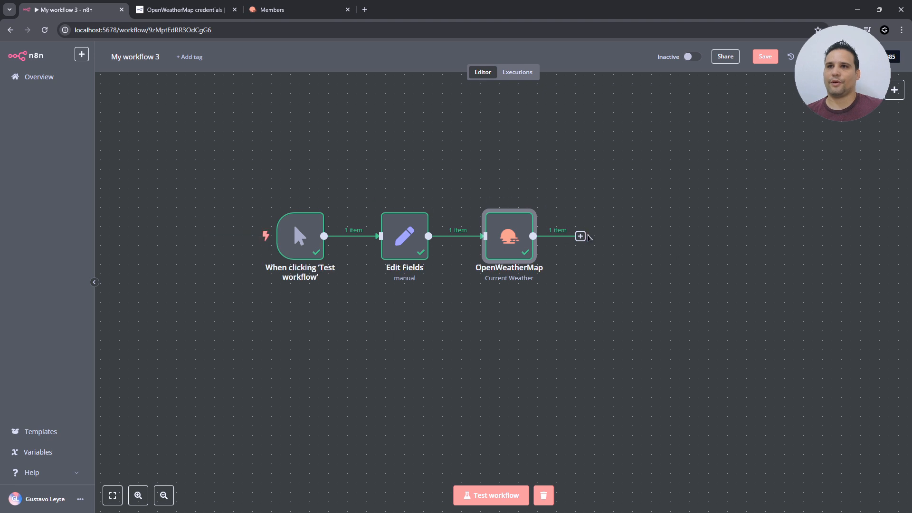
- Add a Basic LLM Chain from Advanced AI after OpenWeatherMap, with Source for Prompt set to 'Define below'
left_click(581, 236)
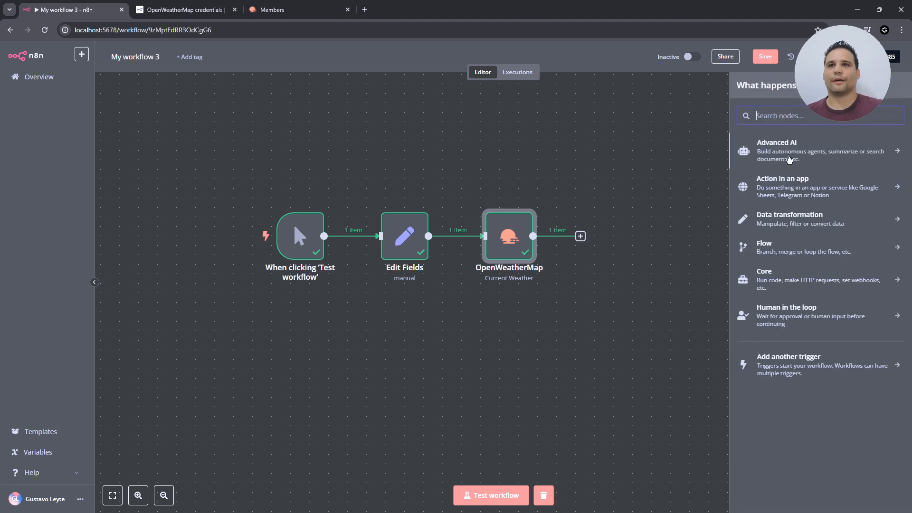
left_click(799, 147)
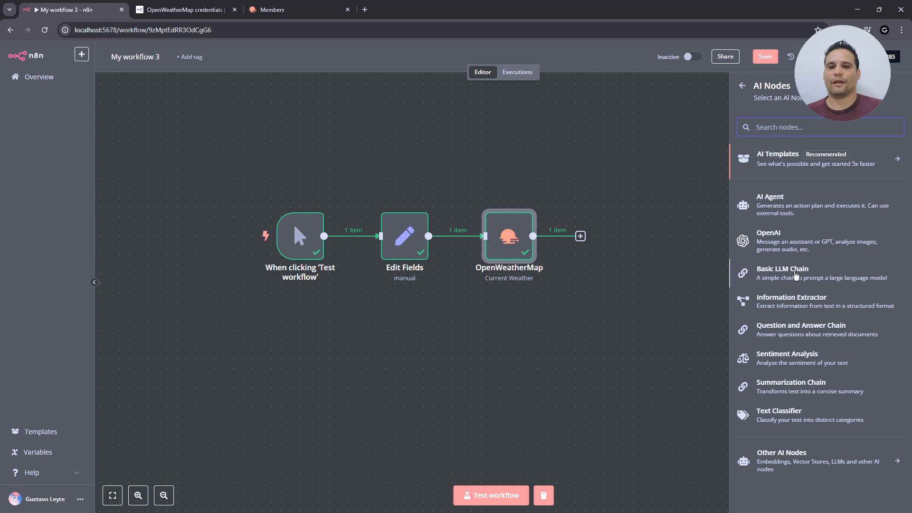
left_click(796, 275)
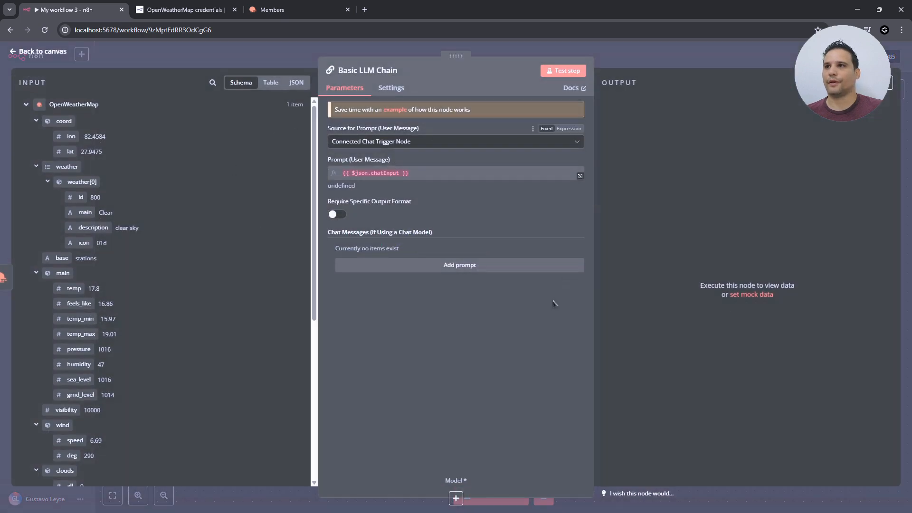
left_click(475, 142)
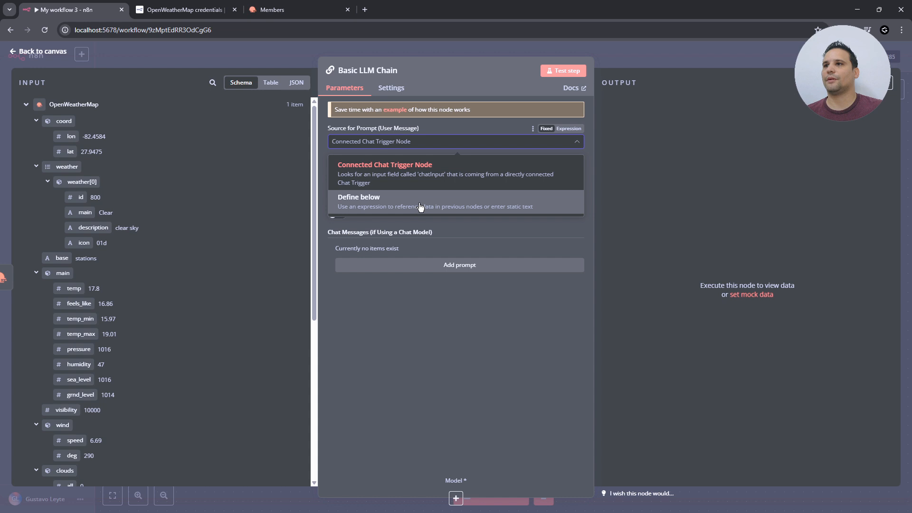
left_click(421, 199)
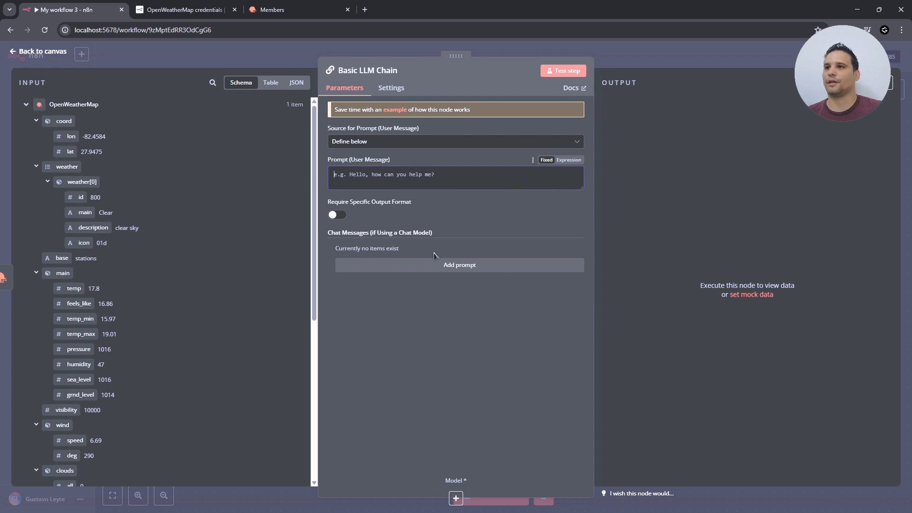
left_click(356, 178)
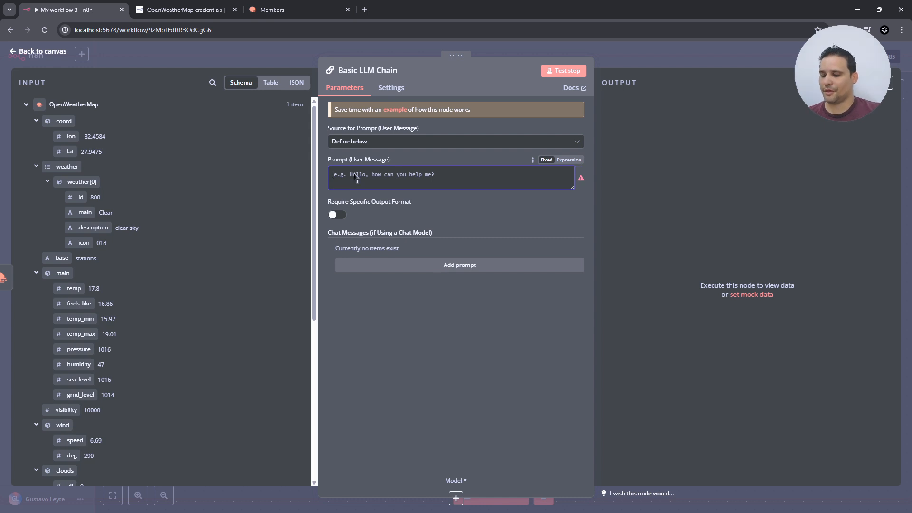
type("Transform")
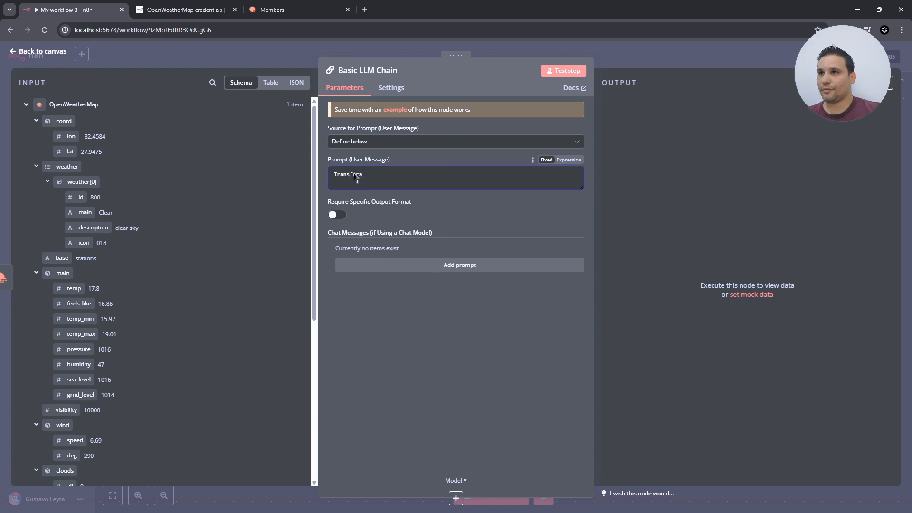
type("a los datos")
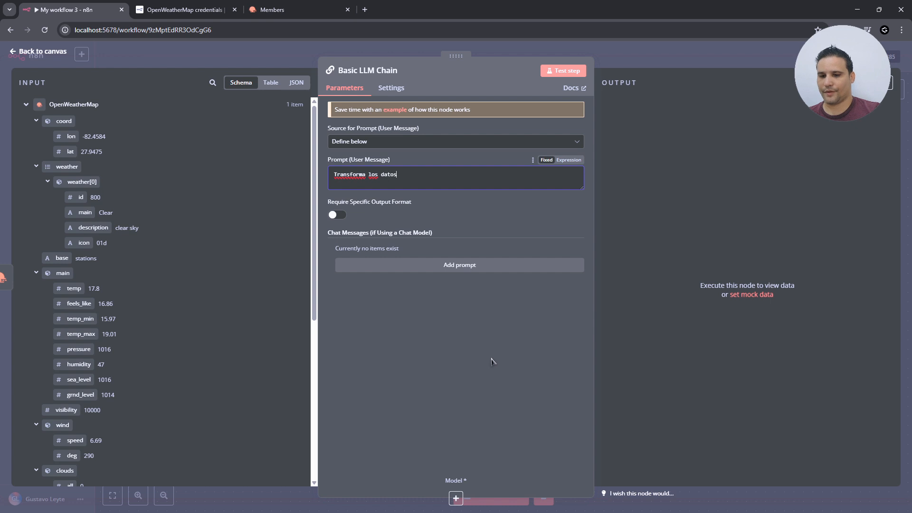
type(" de ")
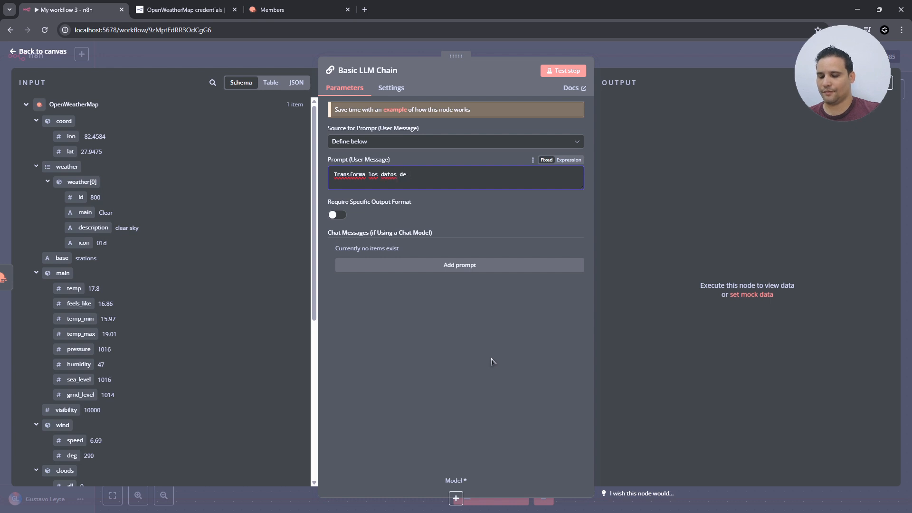
type("OpenWeatherM")
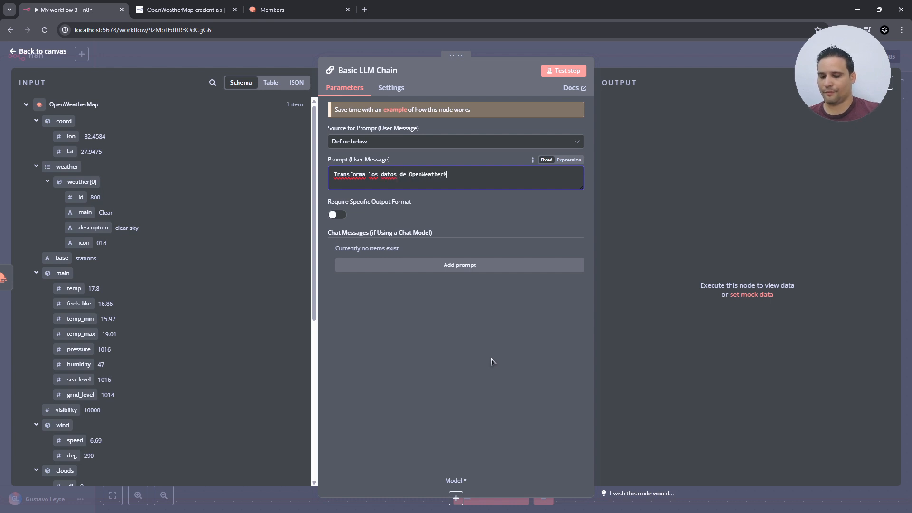
type("ap en un mensaje entend")
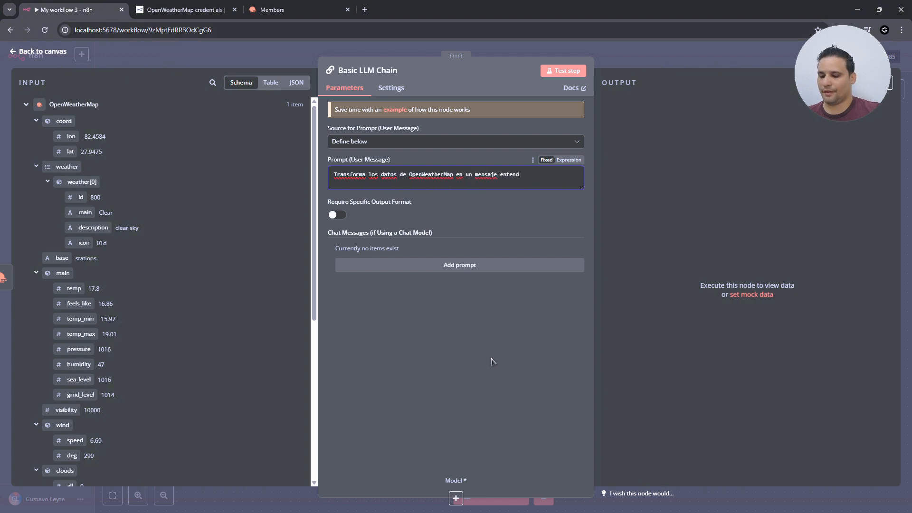
type("ible para humanos.")
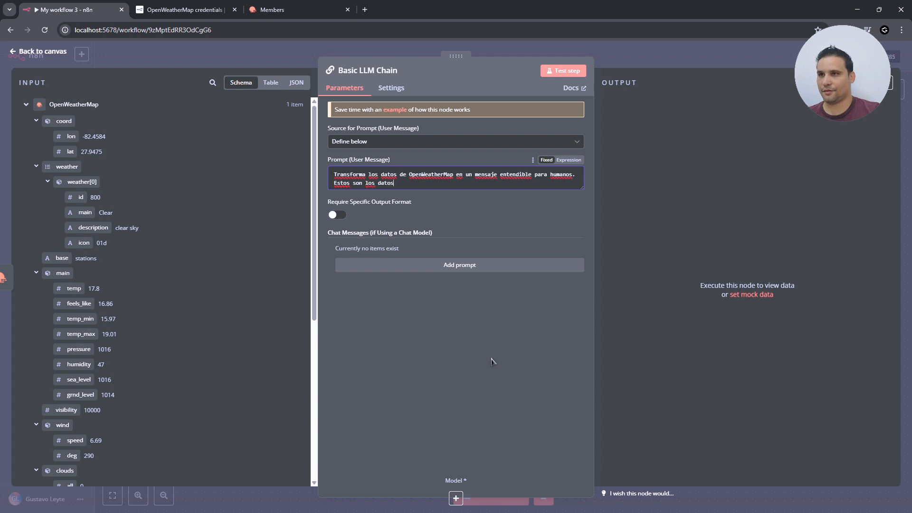
type(":")
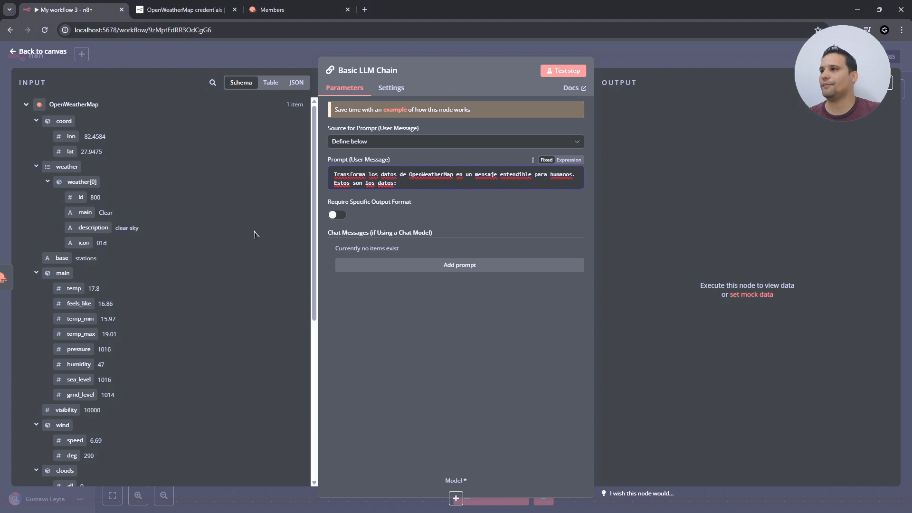
scroll(218, 327, "down", 5)
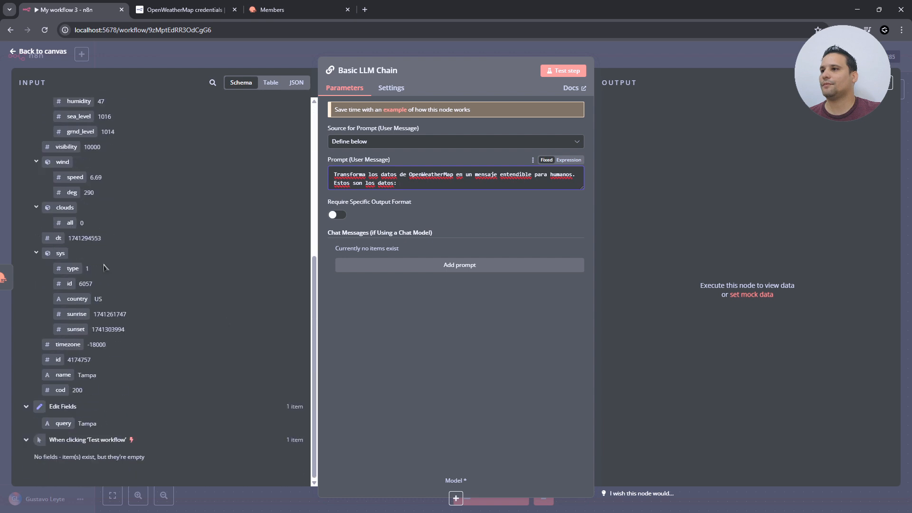
scroll(184, 332, "up", 5)
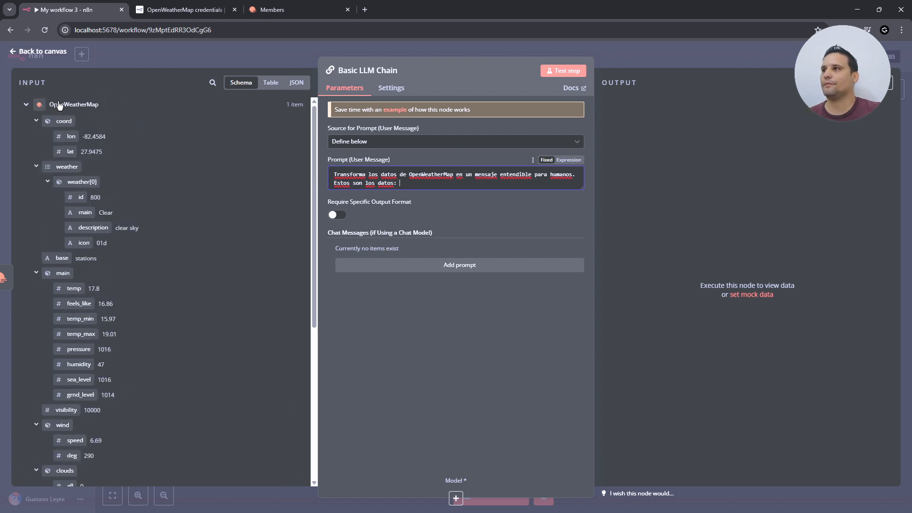
left_click(102, 157)
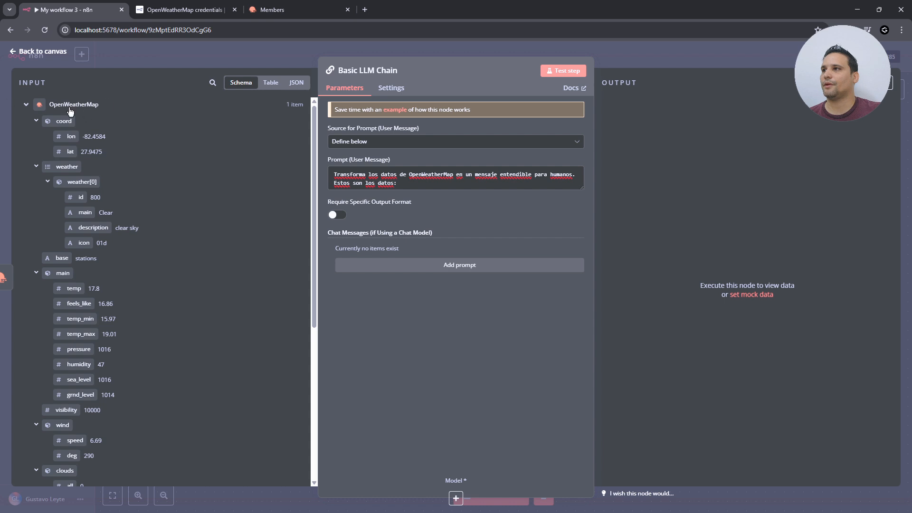
left_click_drag(72, 106, 109, 111)
double_click(109, 110)
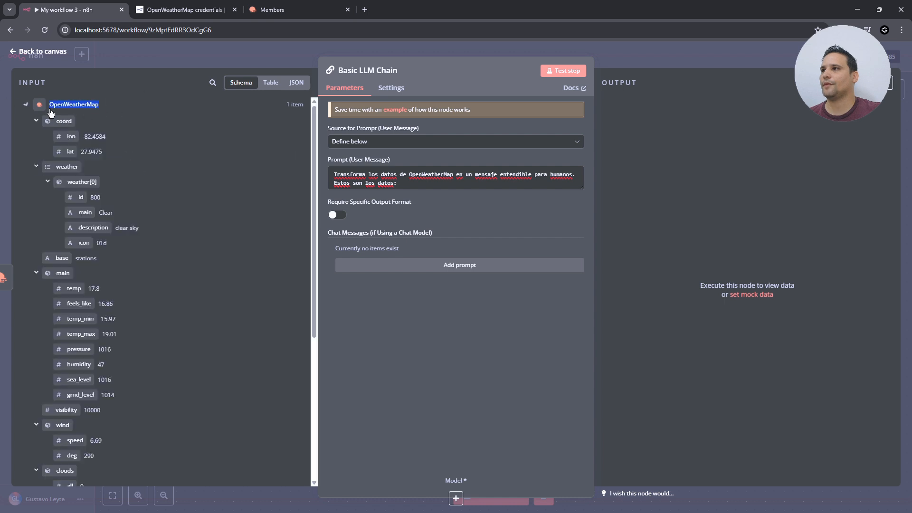
left_click_drag(57, 120, 423, 189)
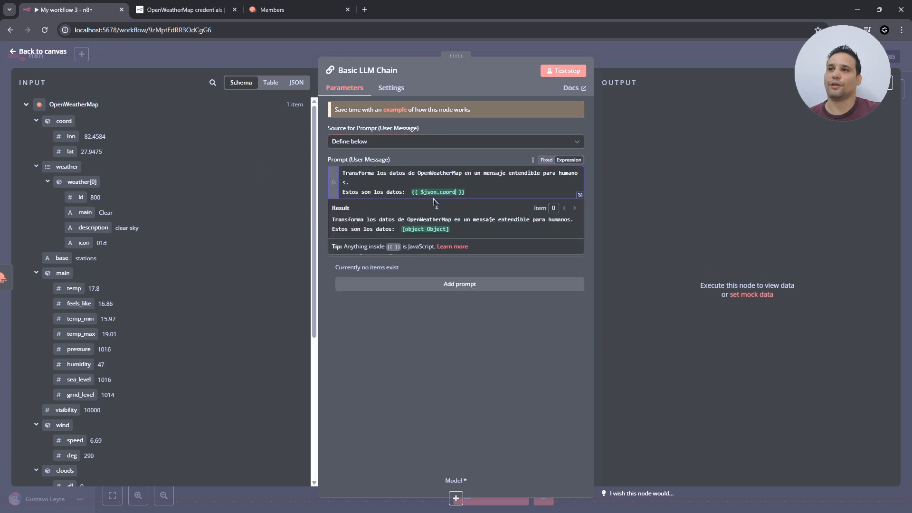
left_click(37, 167)
left_click(36, 197)
left_click(36, 227)
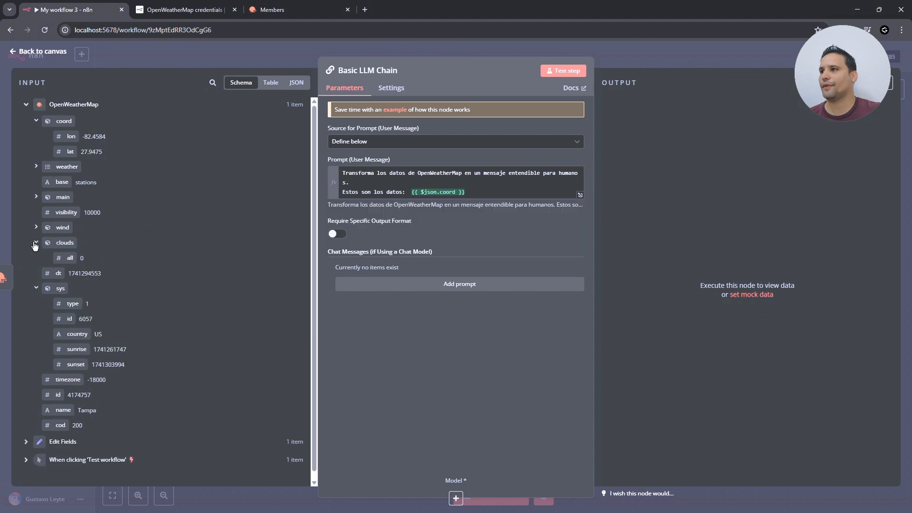
left_click(36, 242)
left_click(36, 272)
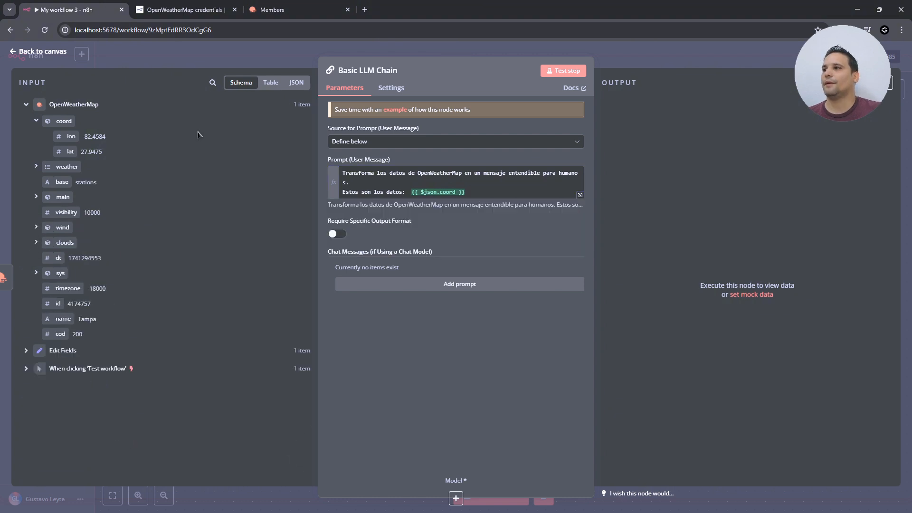
left_click(287, 84)
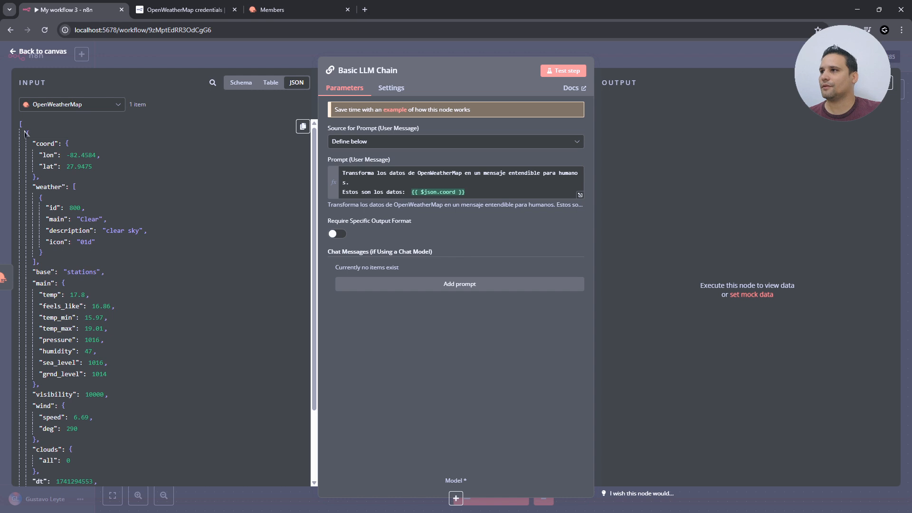
left_click_drag(22, 126, 161, 390)
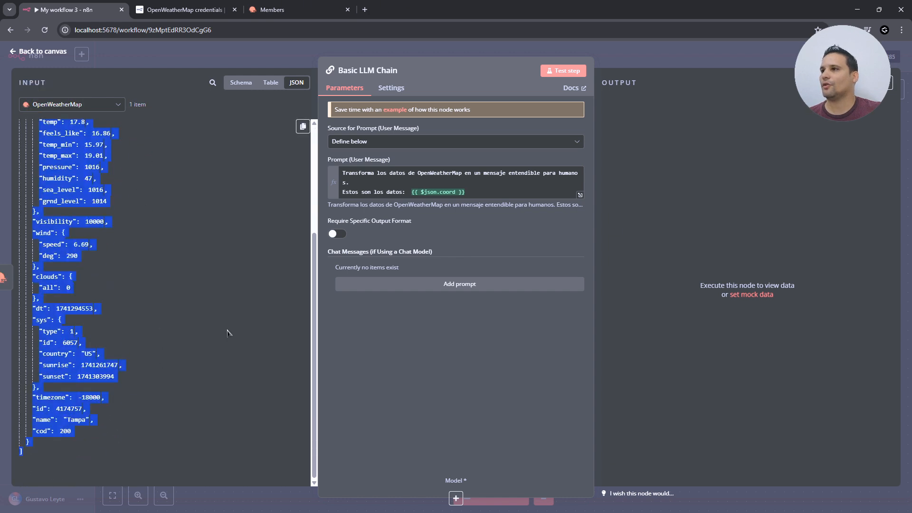
scroll(240, 323, "up", 4)
left_click(177, 187)
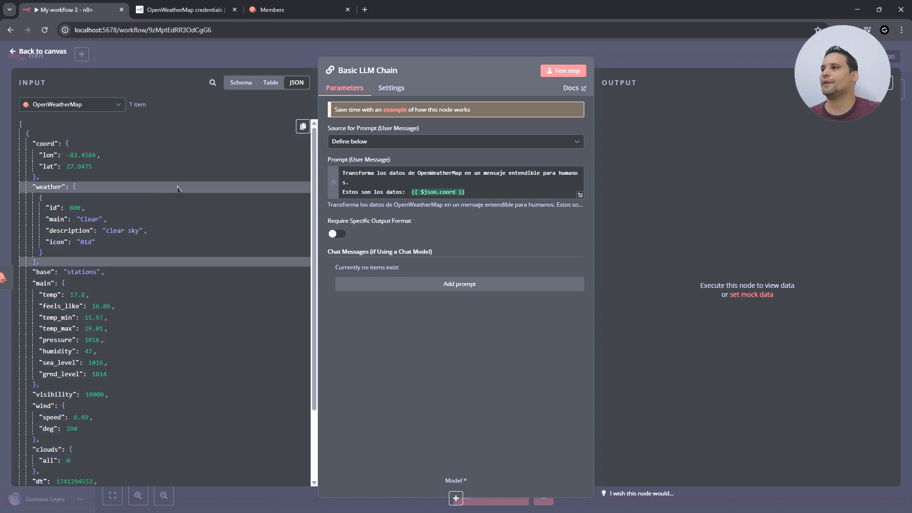
left_click(241, 82)
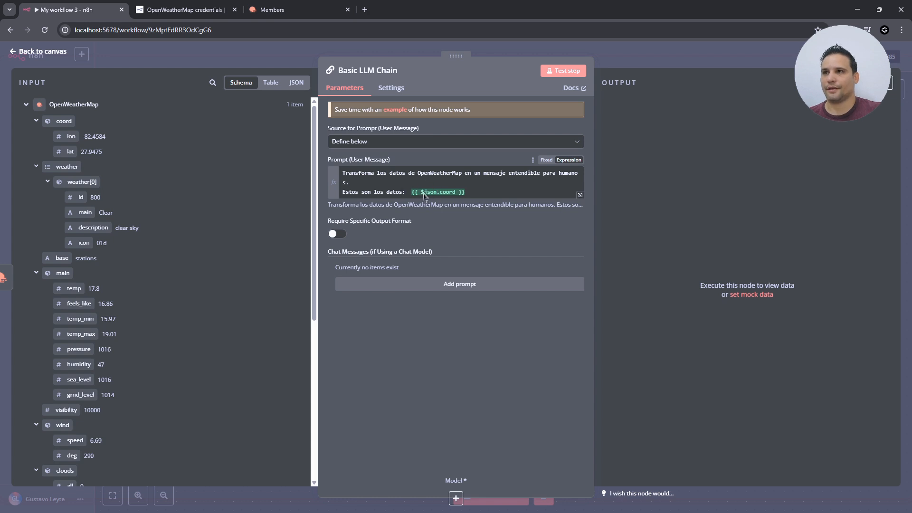
- Replace $json.coord in the prompt with {{ $('OpenWeatherMap').item.json }} using autocomplete
left_click_drag(425, 195, 456, 195)
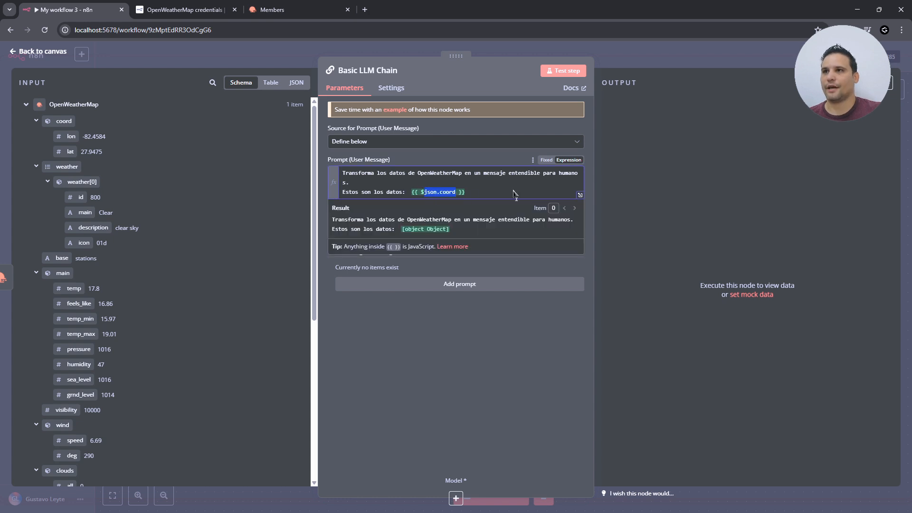
key("BackSpace")
type("(")
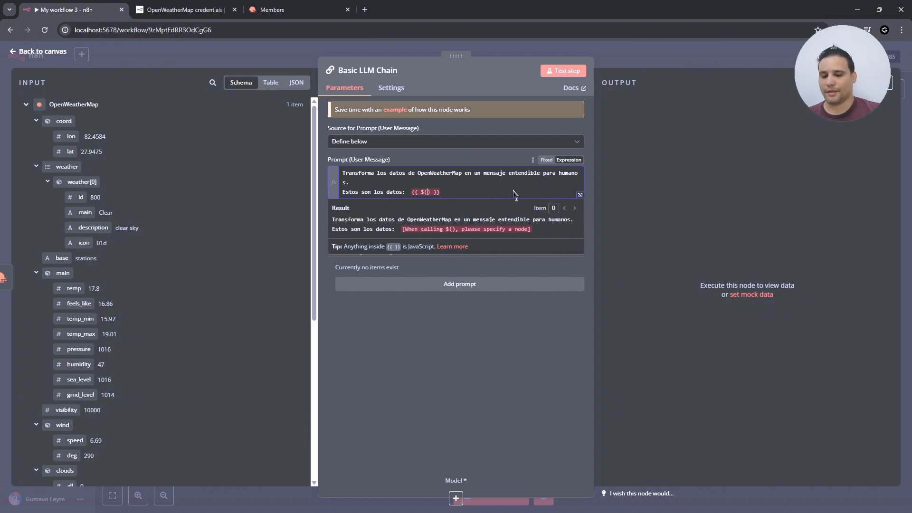
type("'")
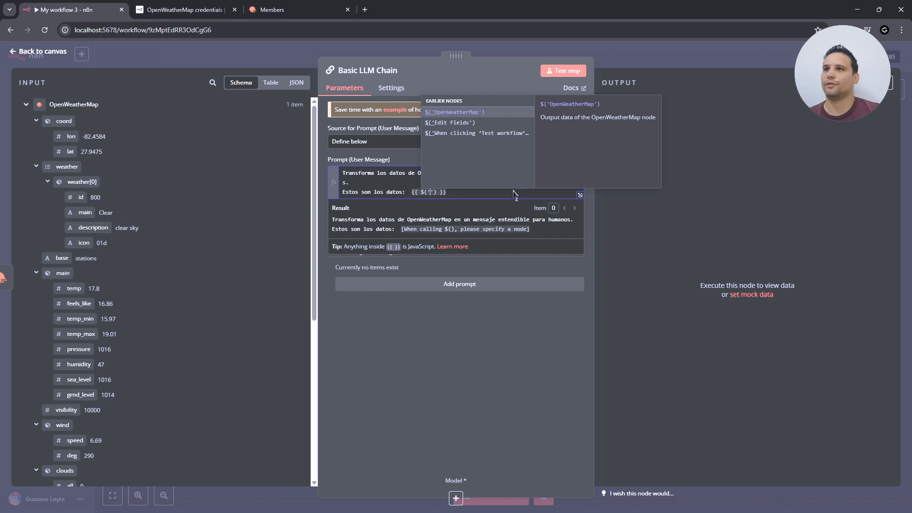
key("Return")
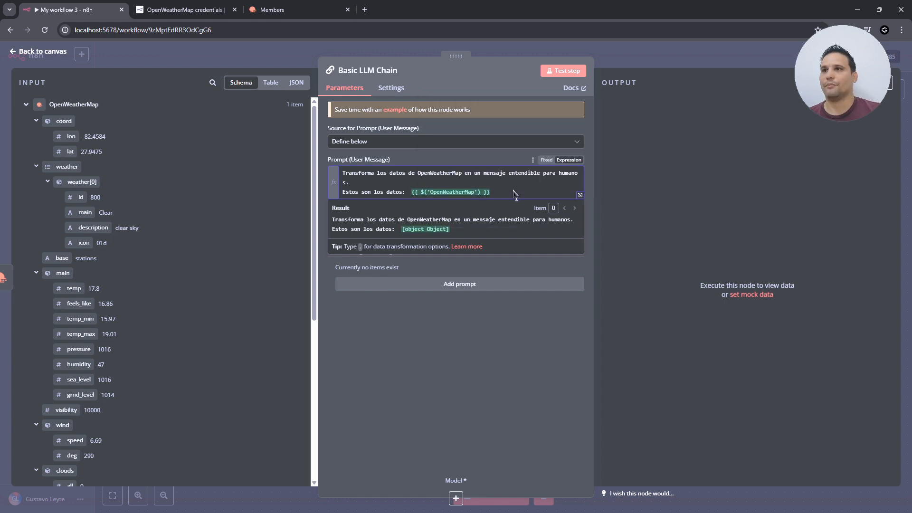
type(".")
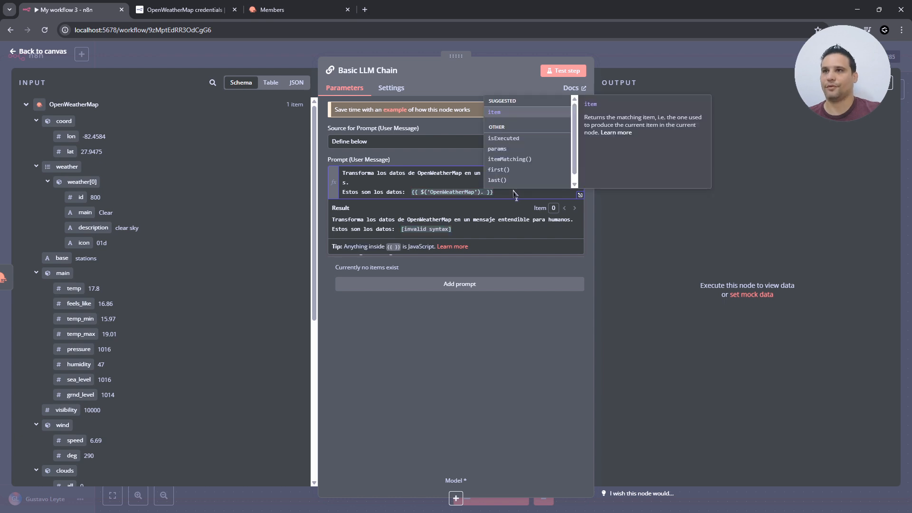
key("Return")
type(".")
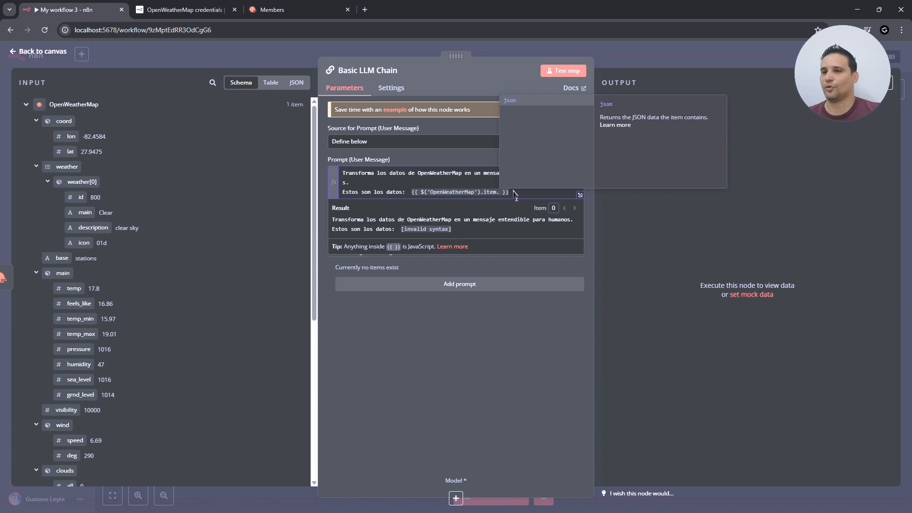
key("Return")
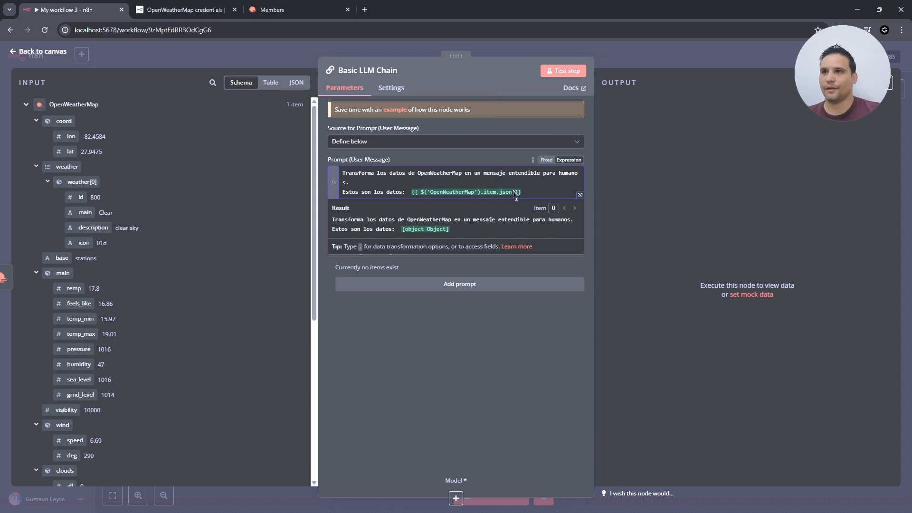
type(".")
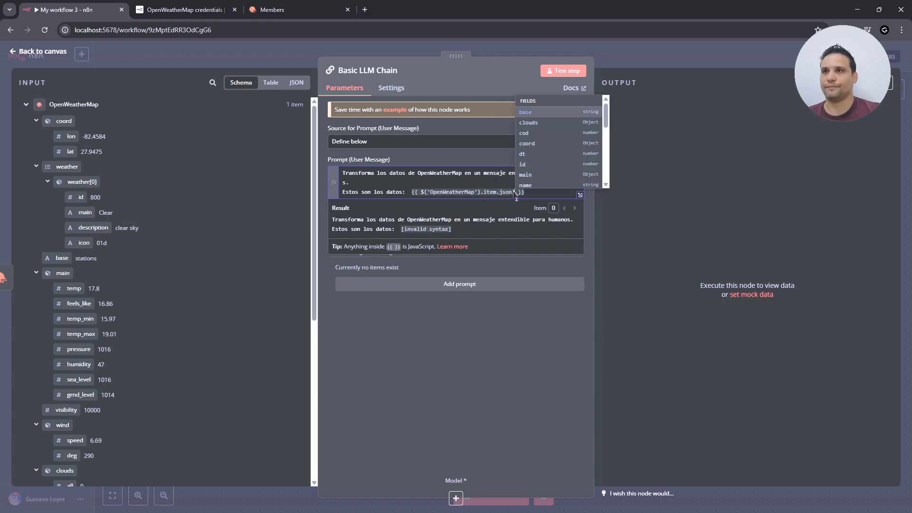
key("Down")
key("Down")
key("Down")
key("Down")
key("Down")
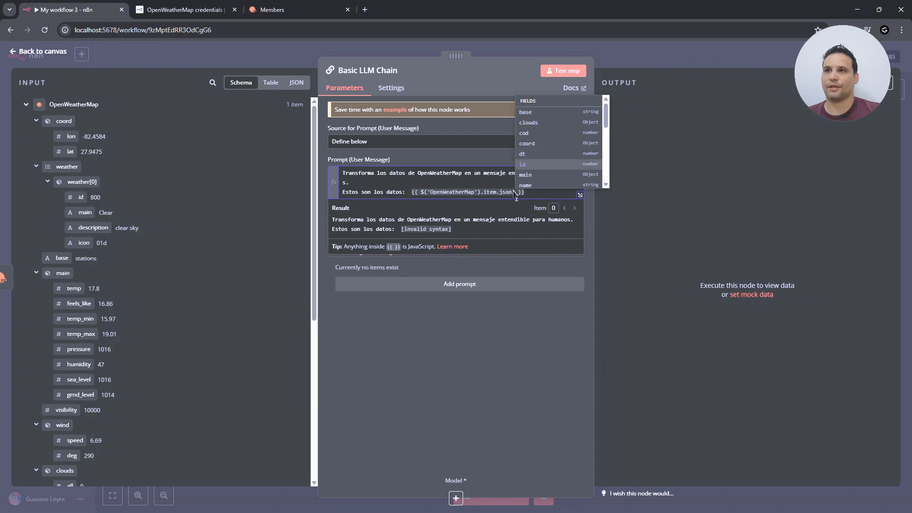
key("Up")
key("Up")
key("Up")
key("BackSpace")
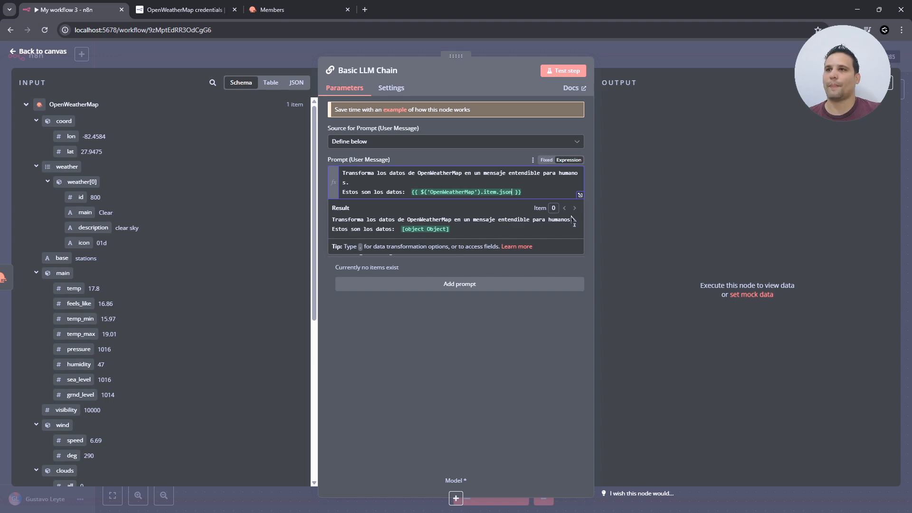
- In the expanded expression editor, append .toJsonString() after $('OpenWeatherMap').item.json
left_click(580, 195)
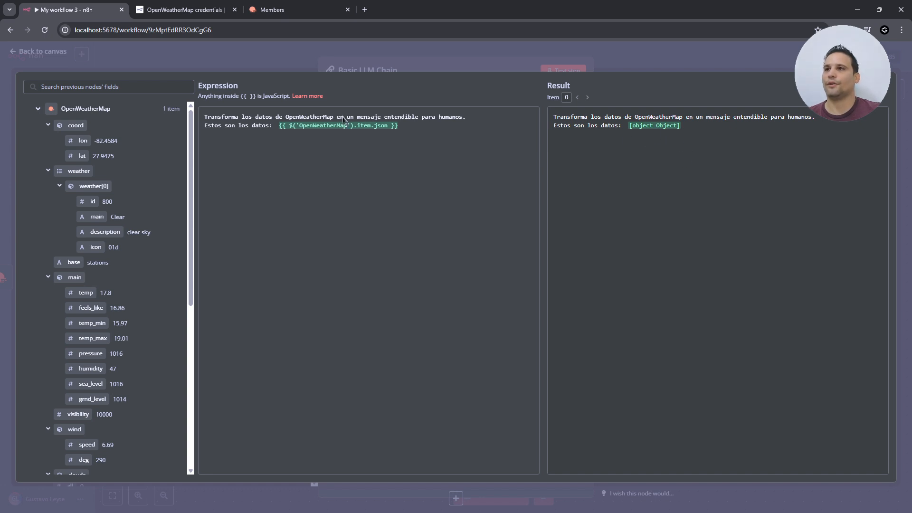
left_click(387, 124)
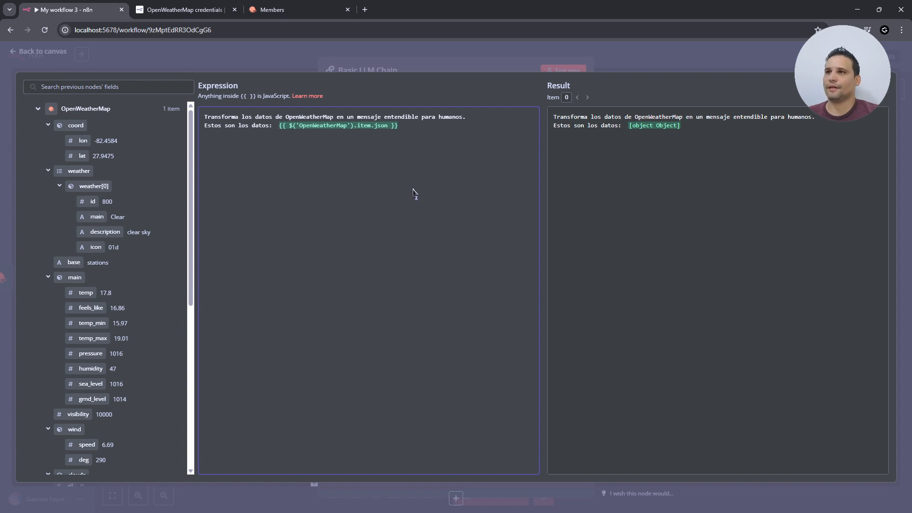
type(".")
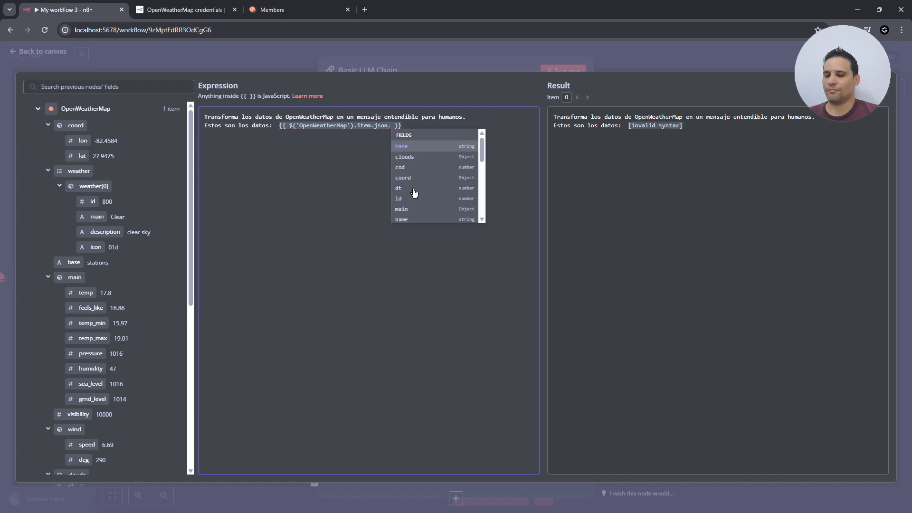
type("to")
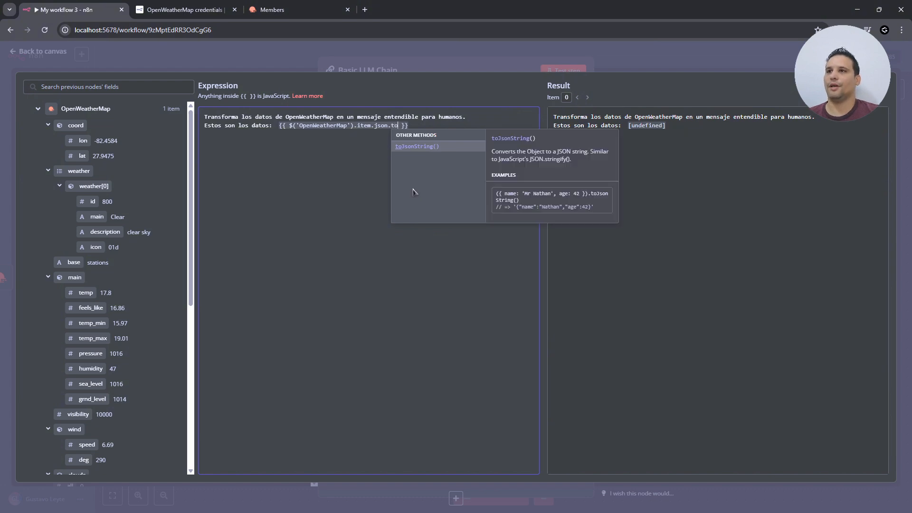
key("Return")
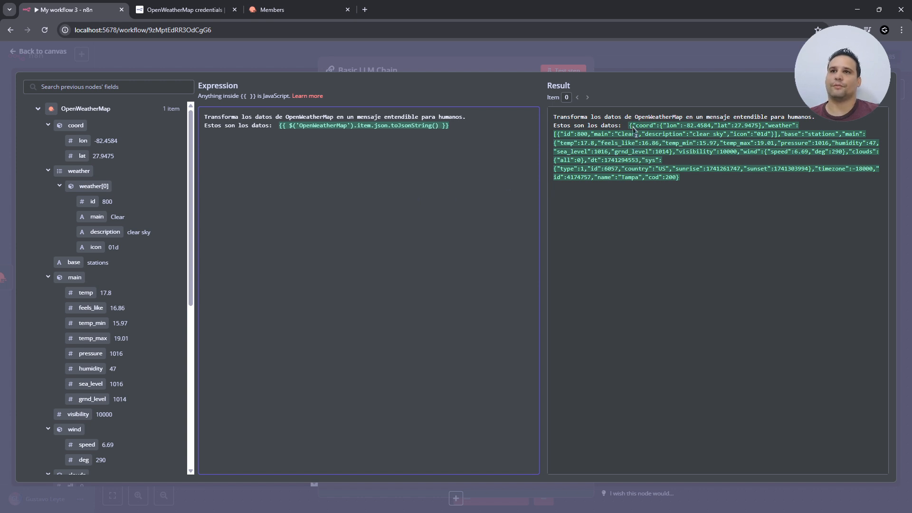
left_click(887, 93)
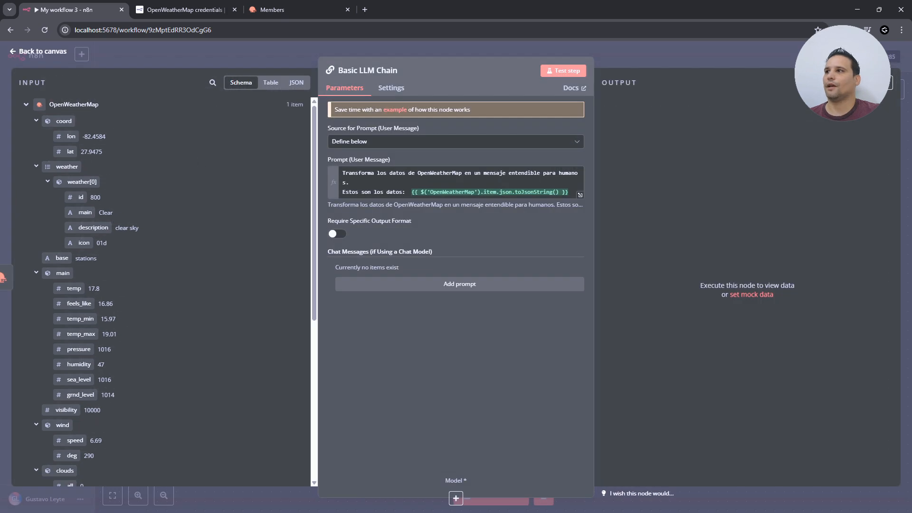
- Attach an Ollama Chat Model (llama3.2:3b) as the Basic LLM Chain's language model
left_click(296, 82)
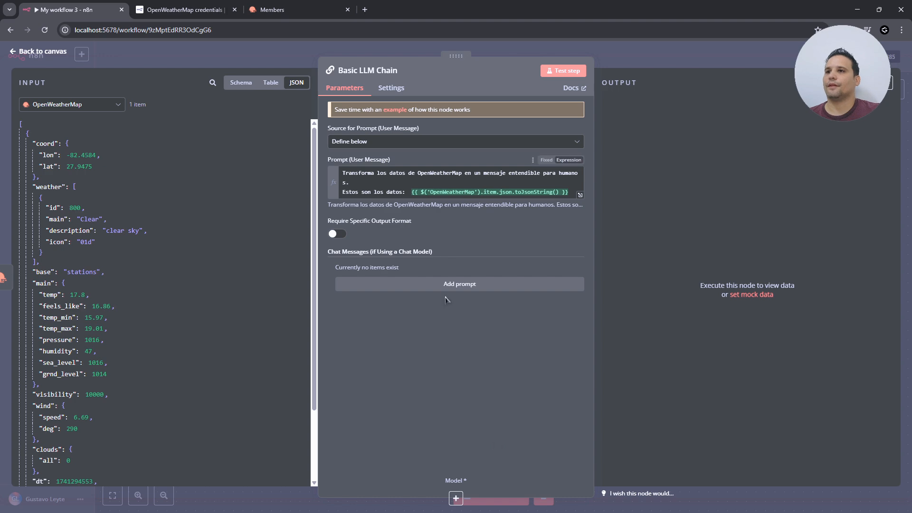
left_click(40, 53)
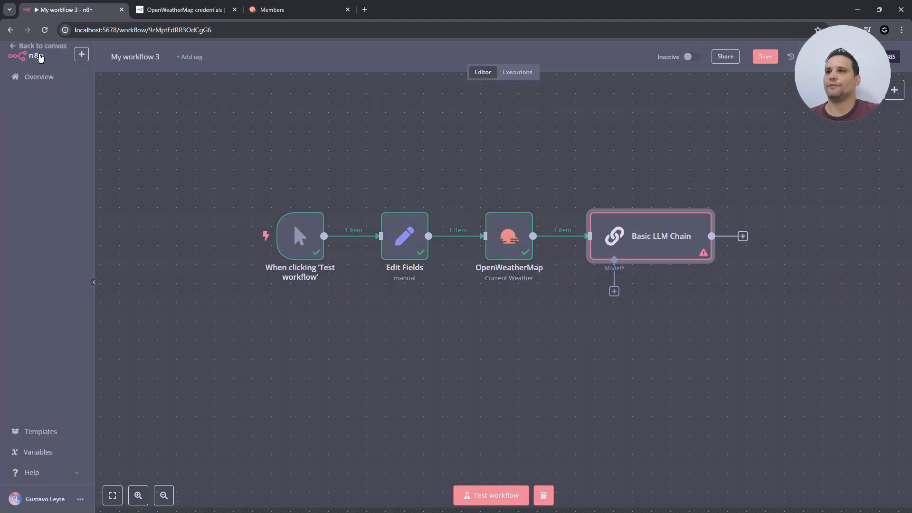
left_click(615, 292)
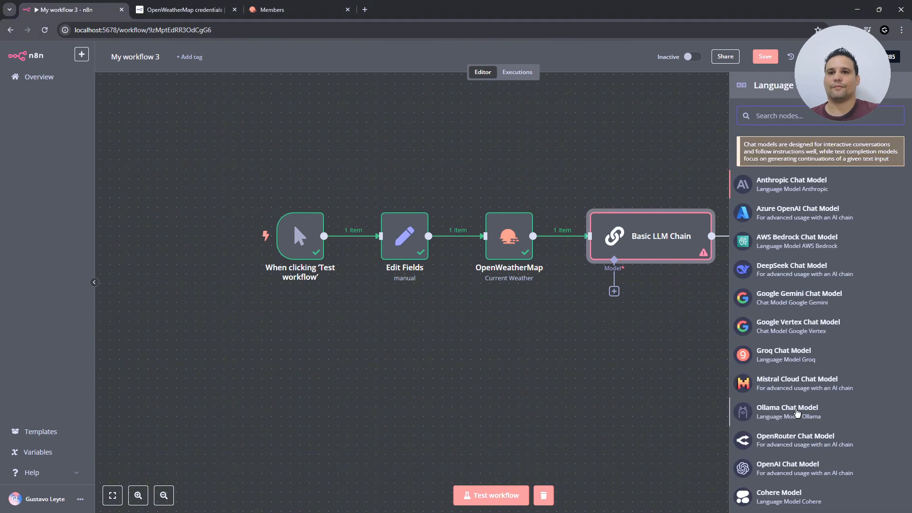
left_click(797, 412)
- Add the Sampling Temperature option to the Ollama model and set it to 0.2
left_click(399, 197)
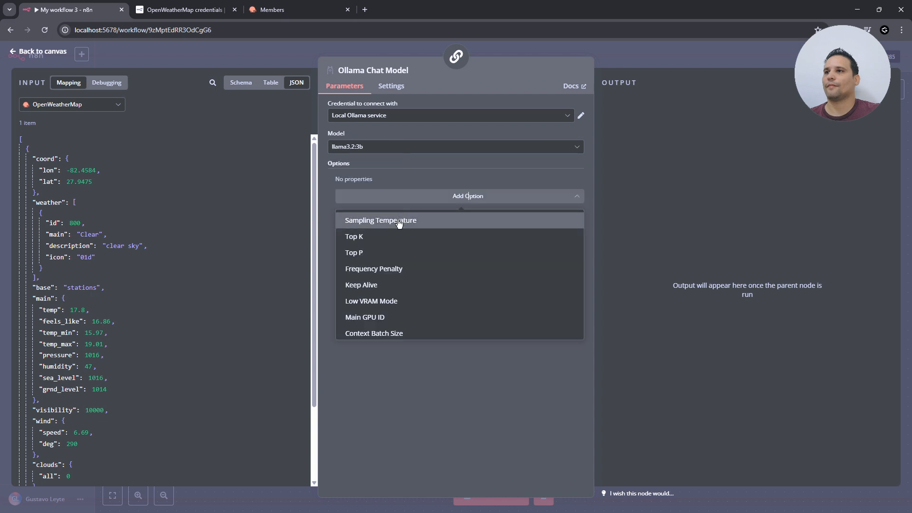
left_click(399, 221)
left_click(382, 193)
key("BackSpace")
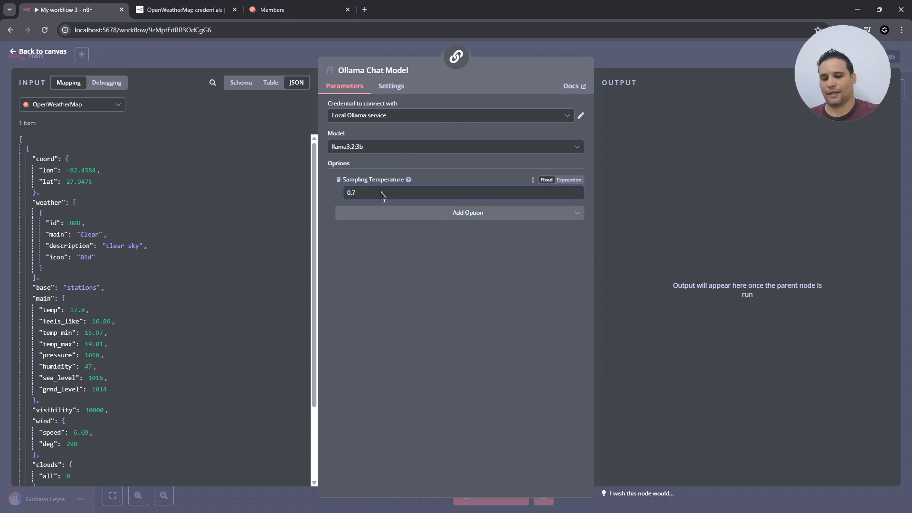
type("2")
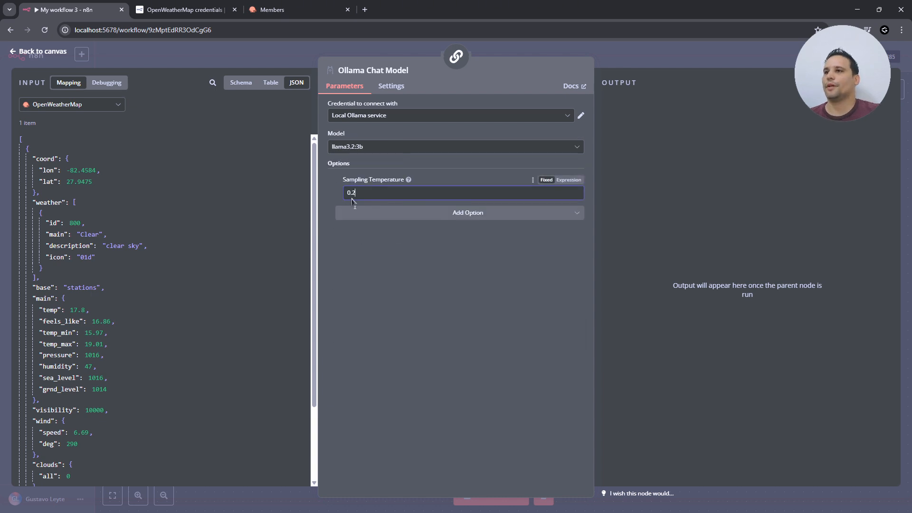
left_click(34, 52)
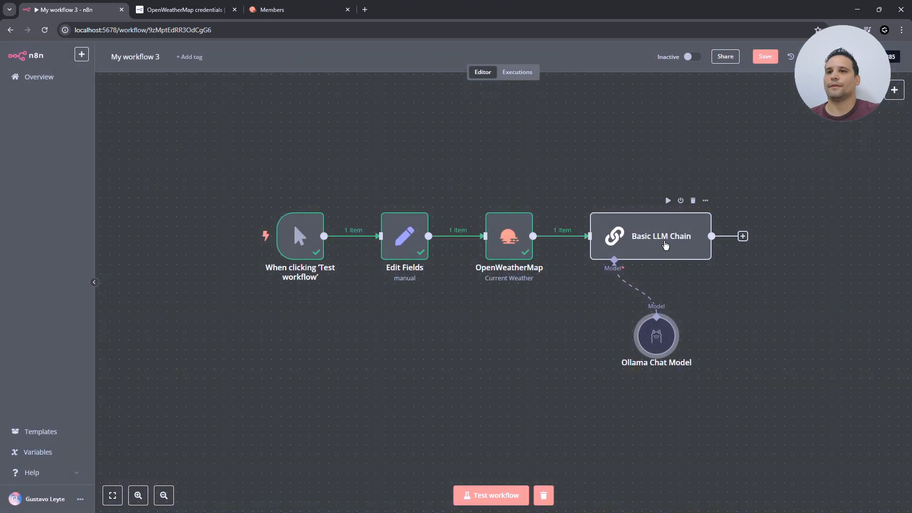
double_click(658, 246)
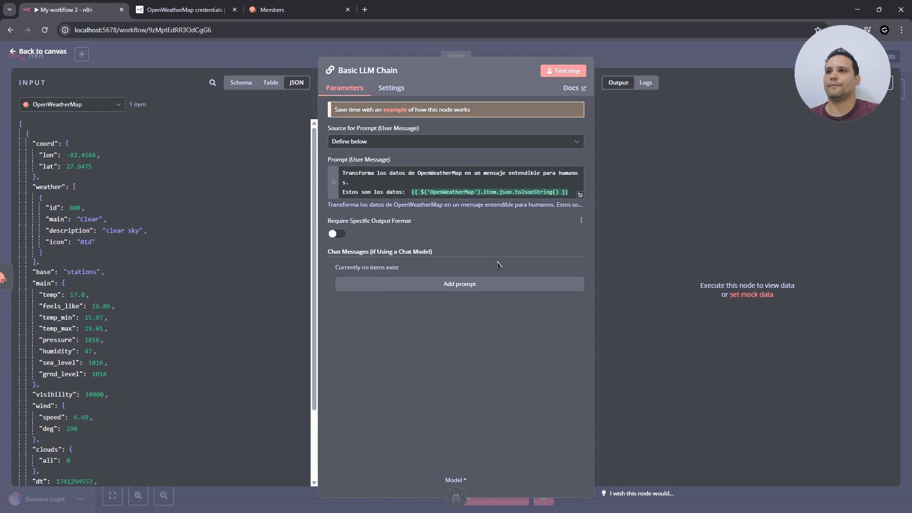
left_click(561, 72)
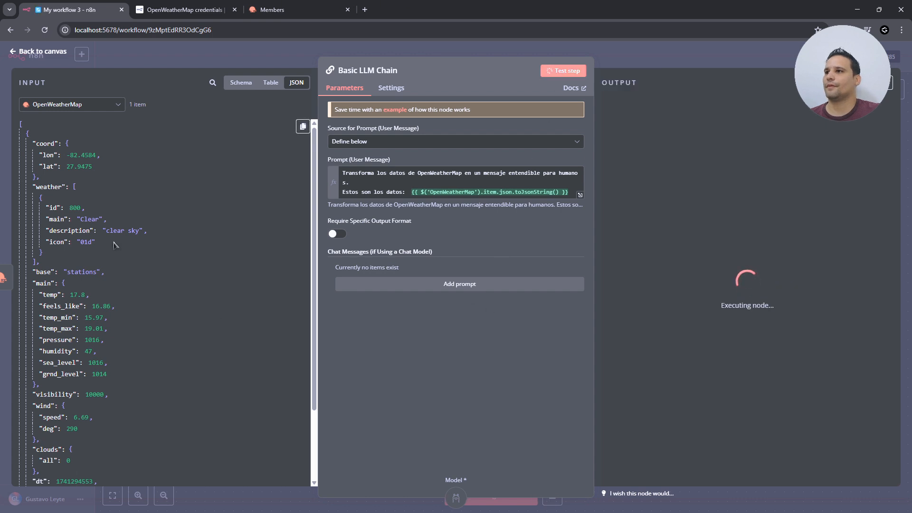
scroll(186, 364, "down", 2)
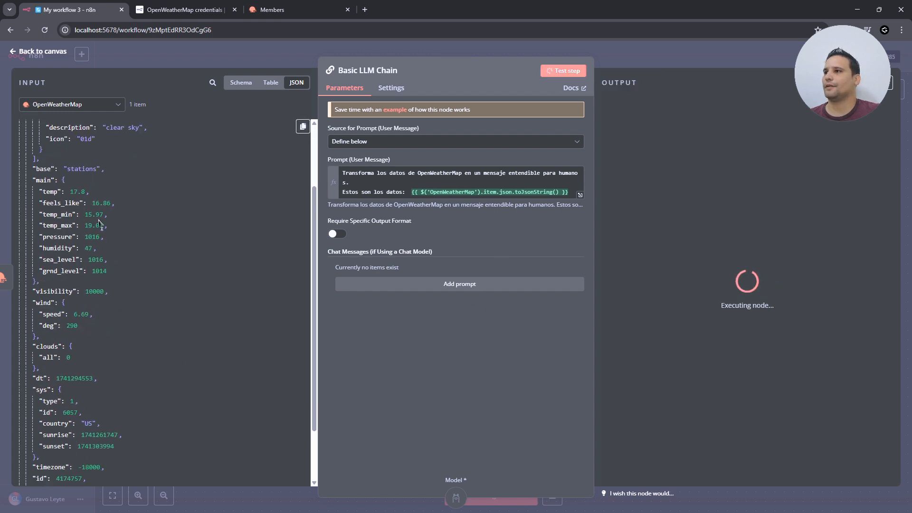
scroll(147, 304, "up", 2)
scroll(148, 311, "down", 3)
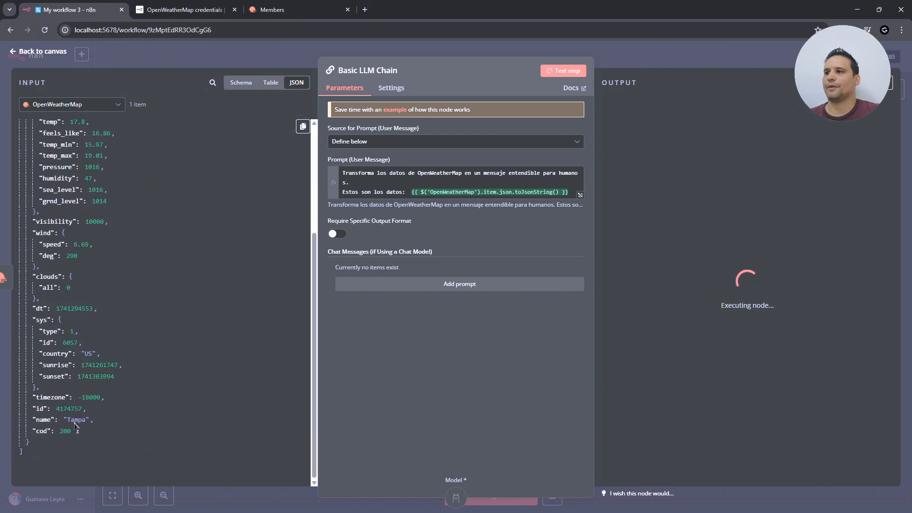
double_click(76, 420)
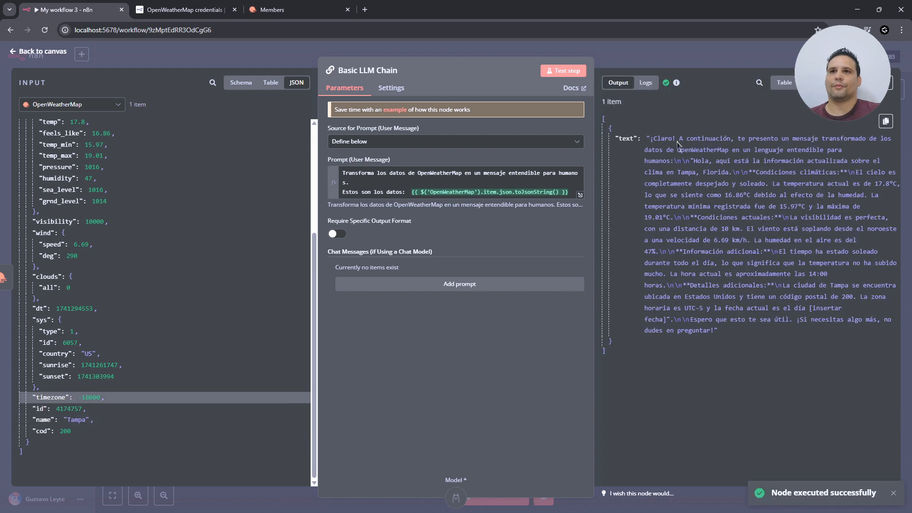
left_click_drag(686, 140, 783, 143)
left_click(785, 143)
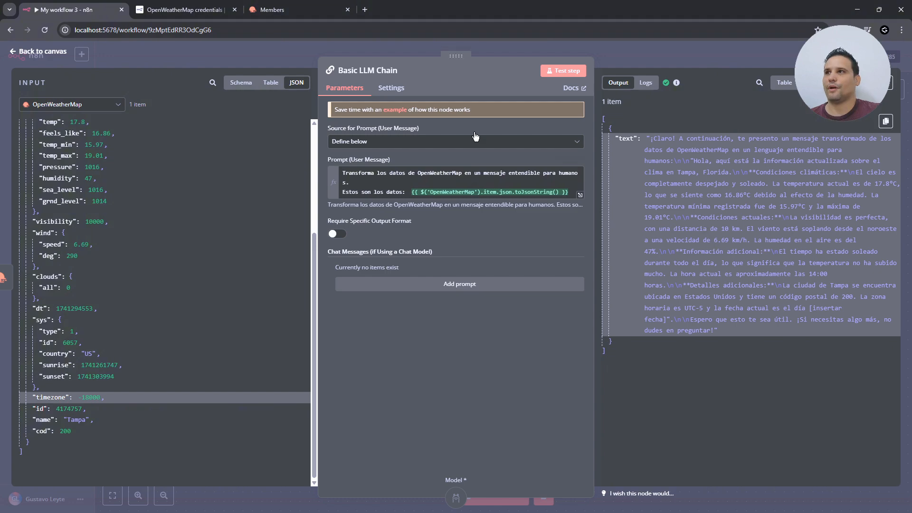
- Search Google for 'temperatura en tampa' in a new tab, then go back to n8n
left_click(365, 10)
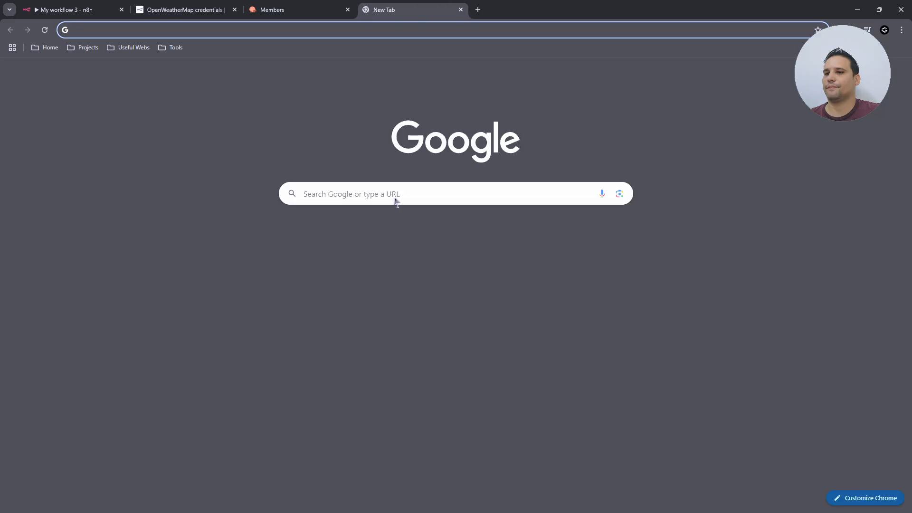
type("temperatur")
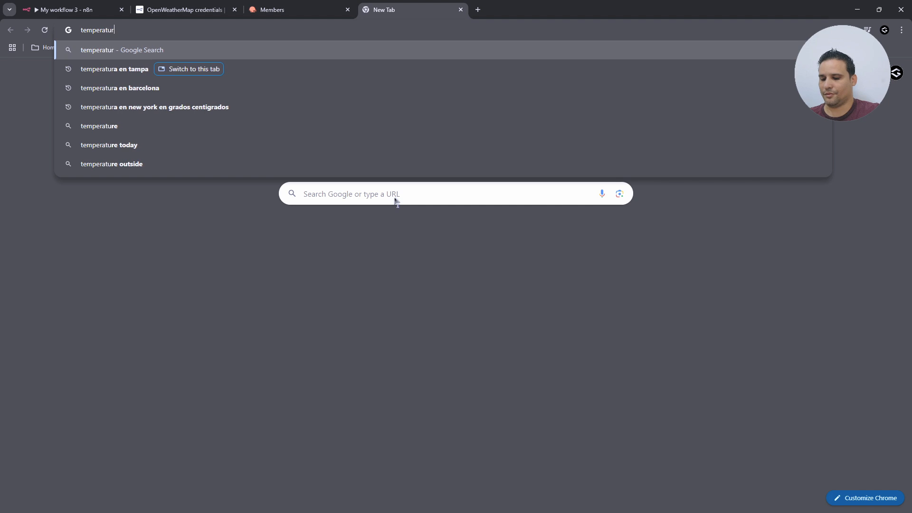
type("a en tam")
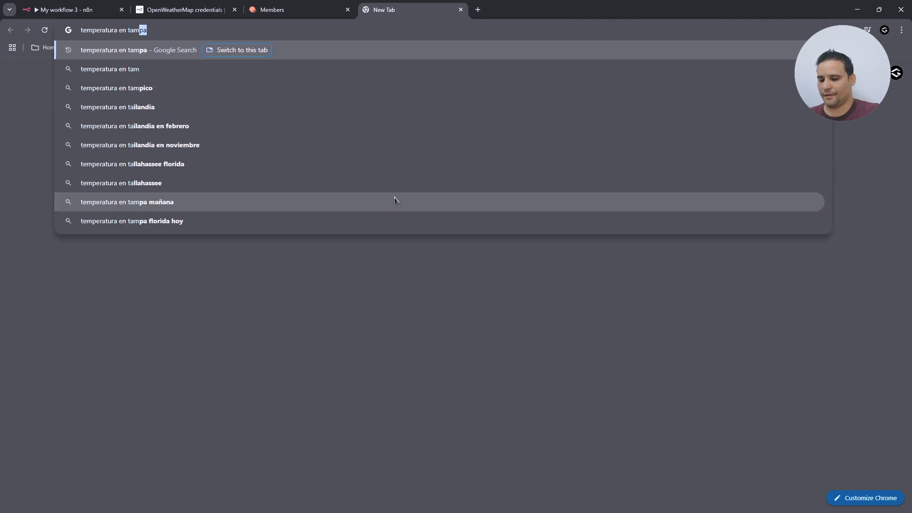
type("pa")
key("Return")
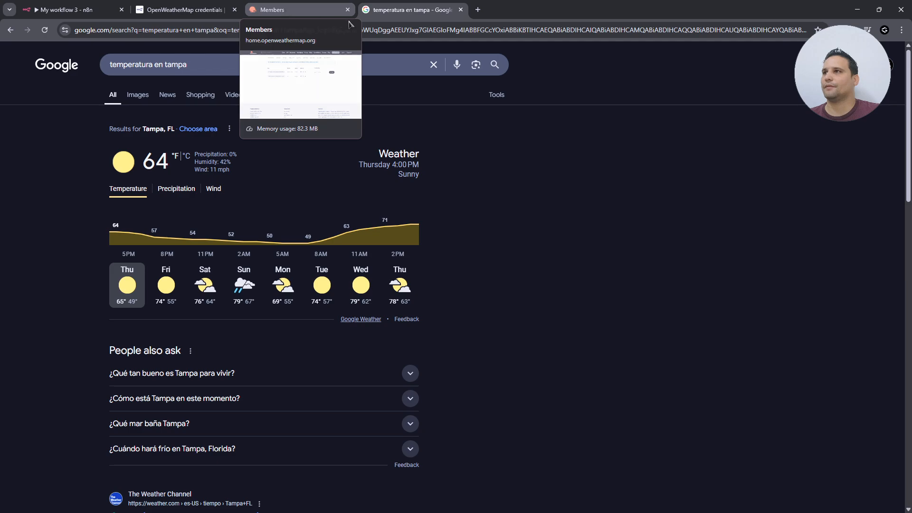
left_click(78, 10)
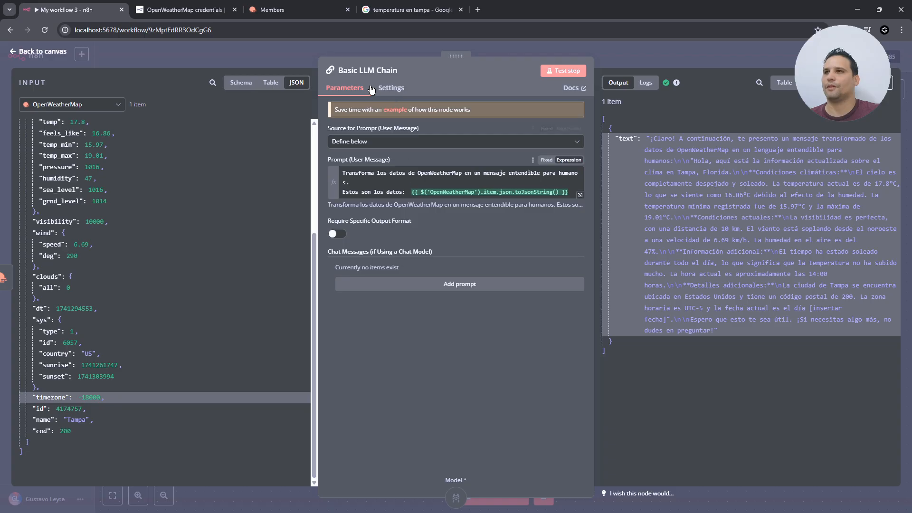
- Change the OpenWeatherMap node's Format from Metric to Imperial
left_click(27, 53)
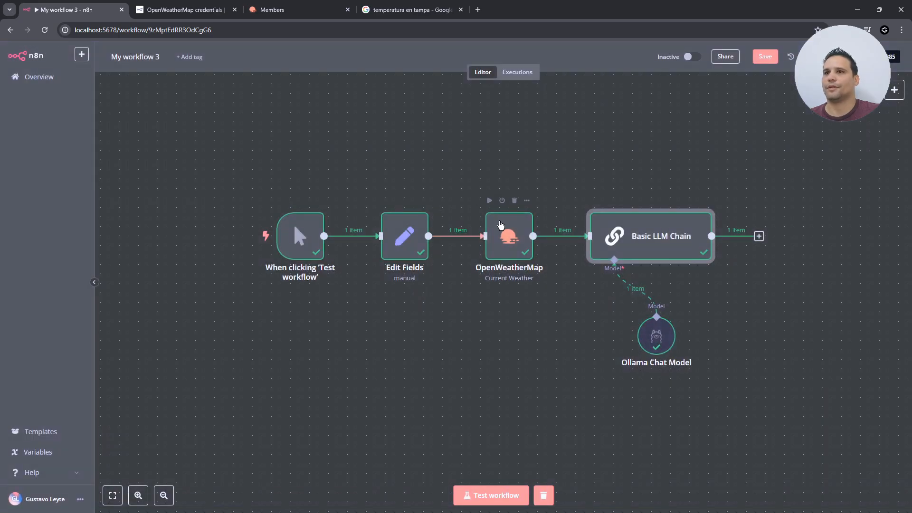
double_click(509, 237)
left_click(370, 182)
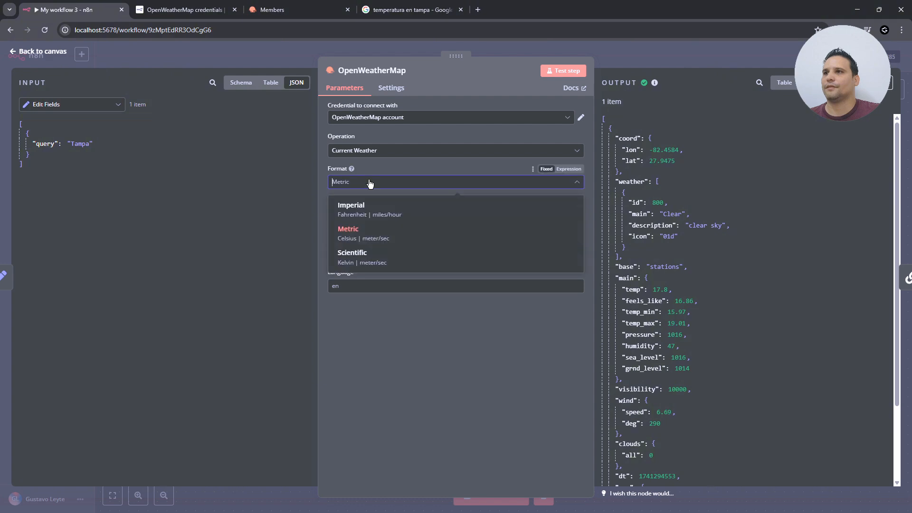
left_click(399, 209)
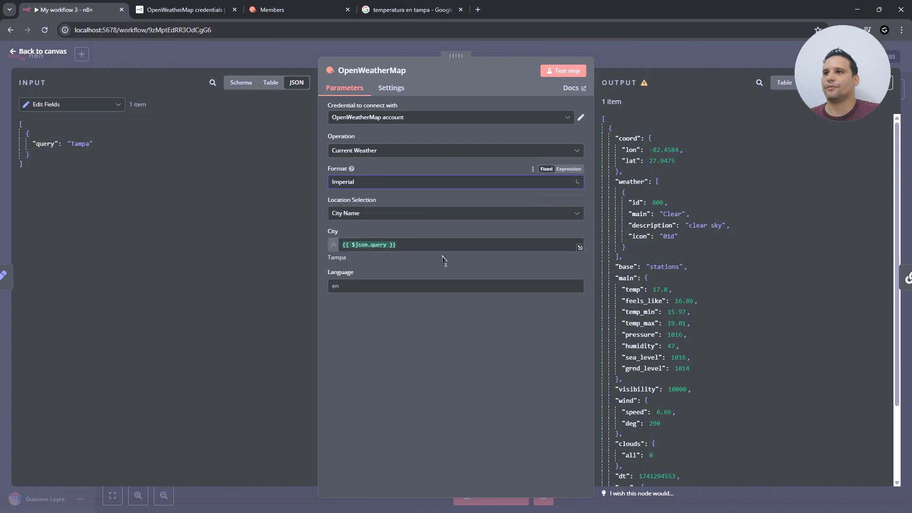
left_click(38, 55)
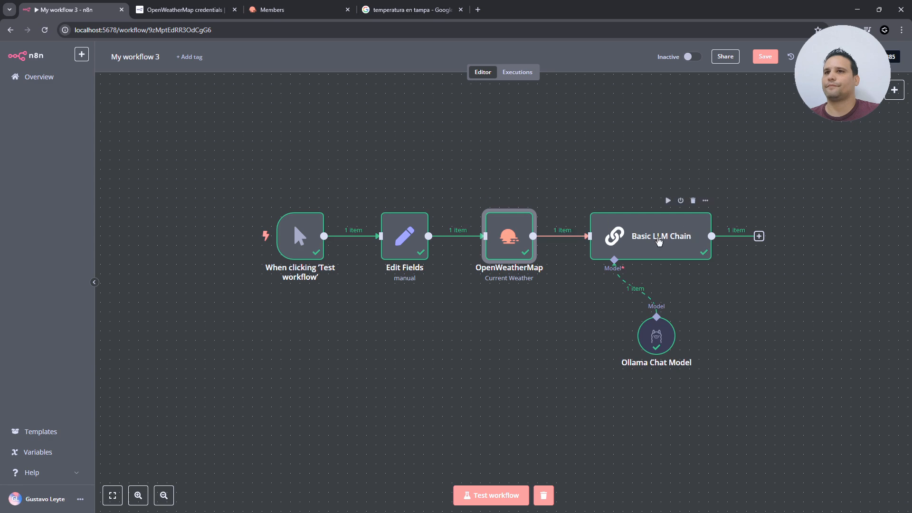
double_click(659, 242)
- Rerun the Basic LLM Chain and compare its output with Google's Tampa temperature
left_click(564, 71)
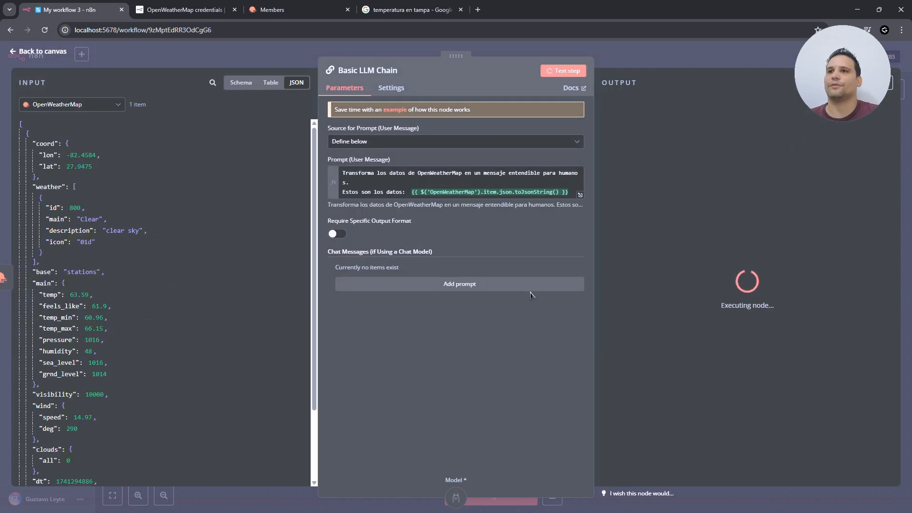
left_click(416, 16)
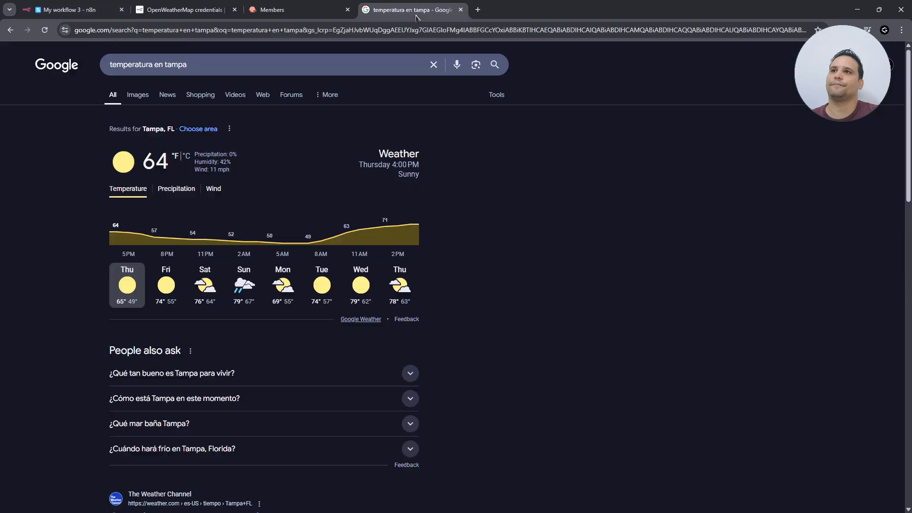
left_click(90, 11)
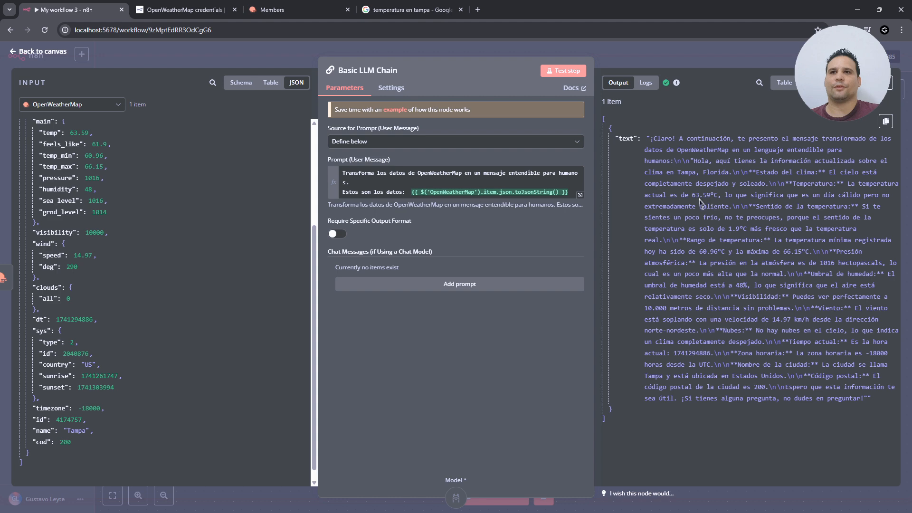
left_click(406, 10)
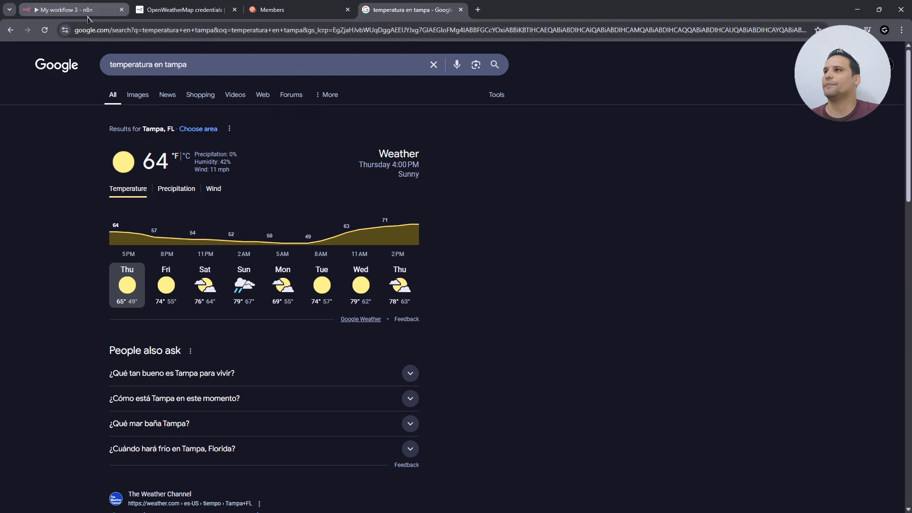
left_click(66, 9)
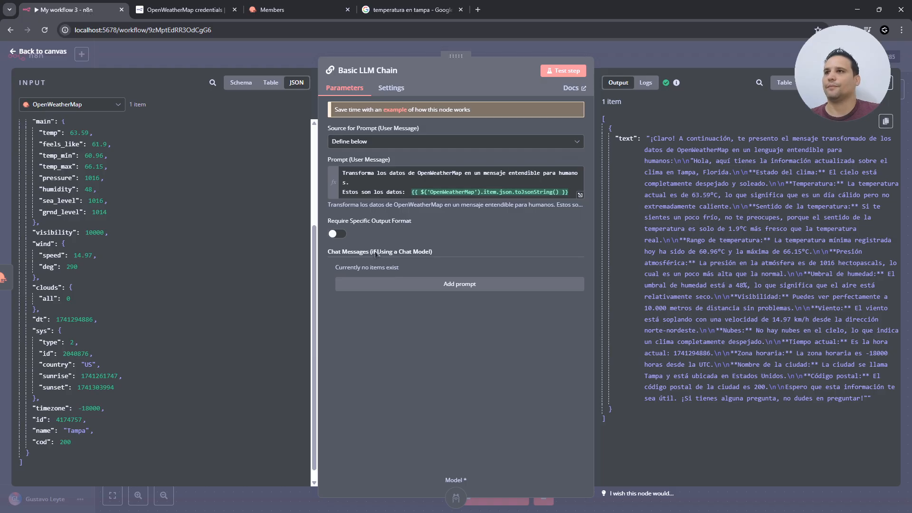
- Save workflow 3's changes while leaving it for the Overview
key("Escape")
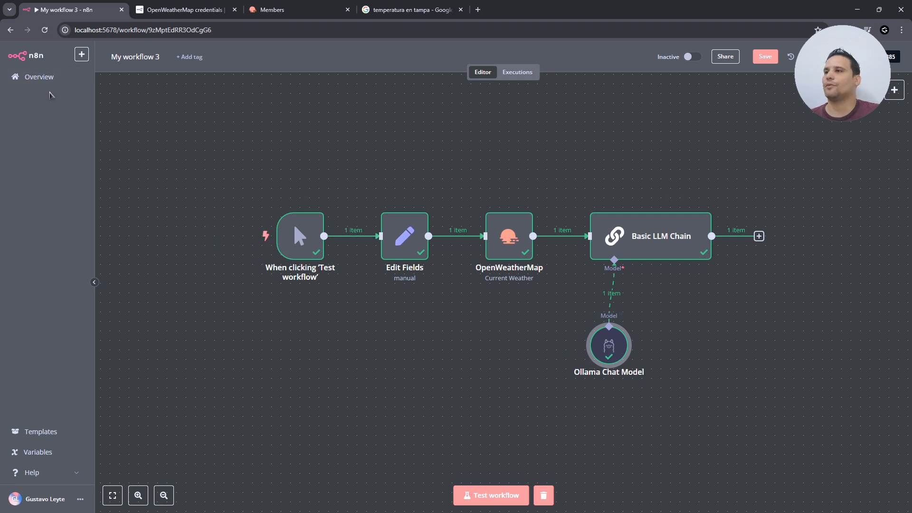
left_click(46, 83)
left_click(542, 298)
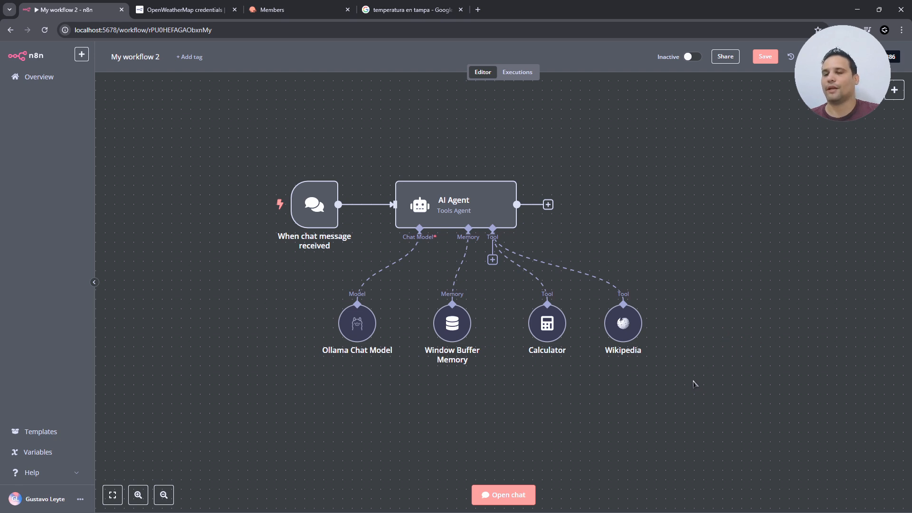
- Add a Call n8n Workflow Tool to the AI Agent with the name WeatherControl
left_click(492, 260)
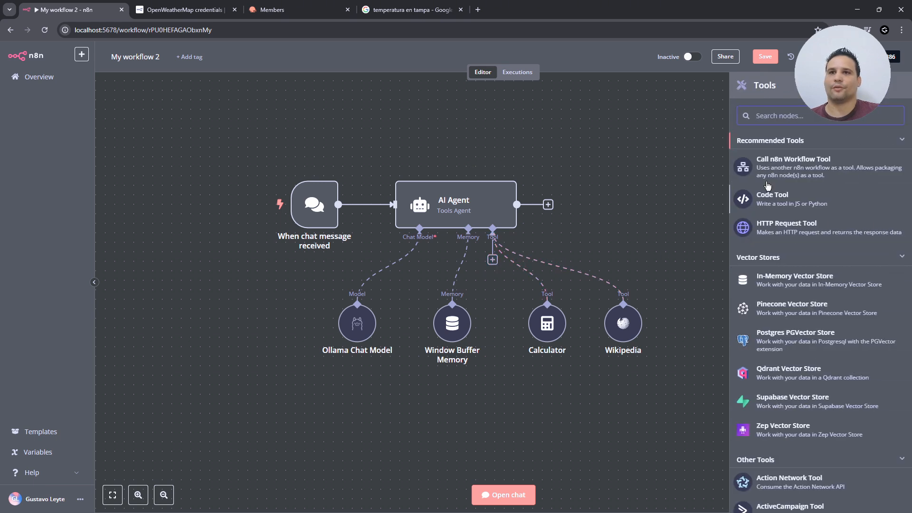
left_click(819, 167)
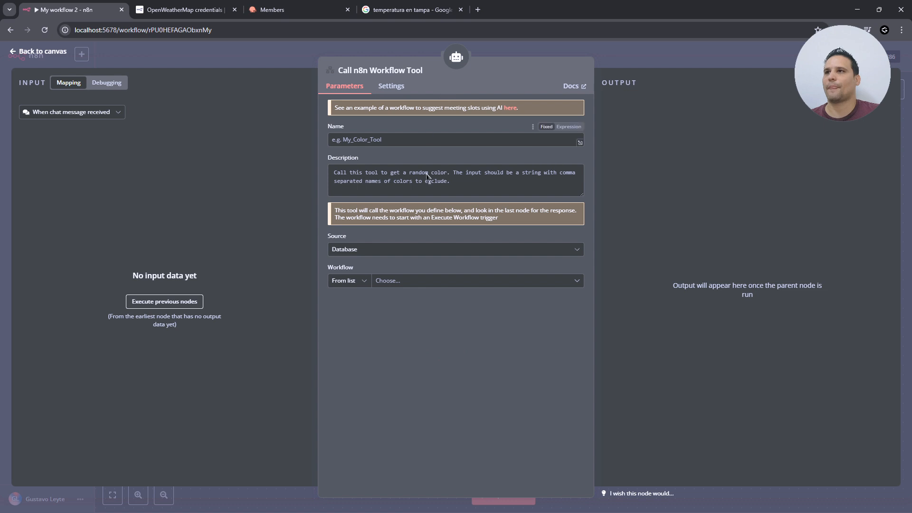
left_click(361, 140)
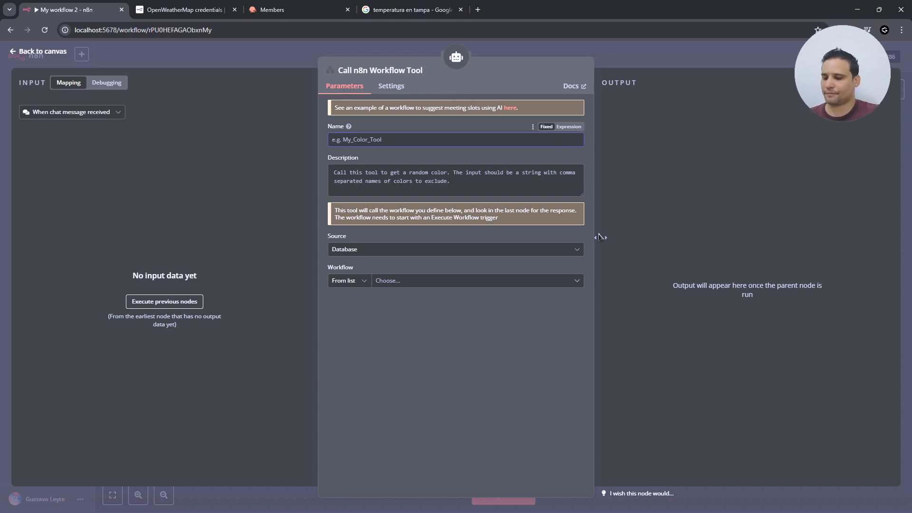
type("Weather C")
key("BackSpace")
key("BackSpace")
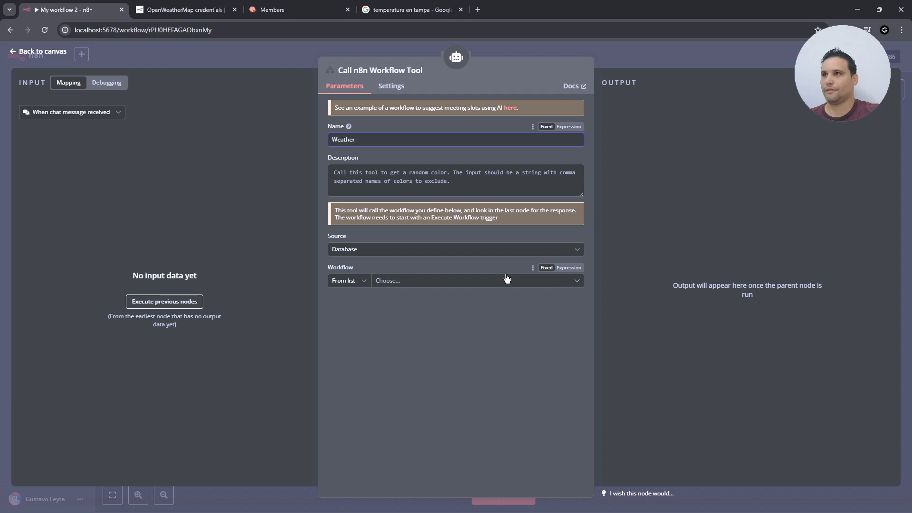
type("Control")
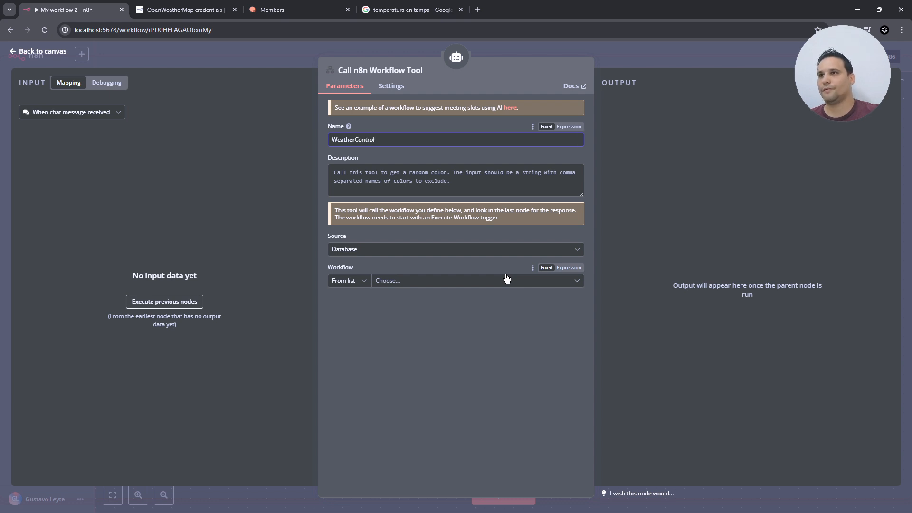
- Rename the tool node's title to WeatherControl
left_click_drag(380, 142, 283, 141)
key("ctrl+c")
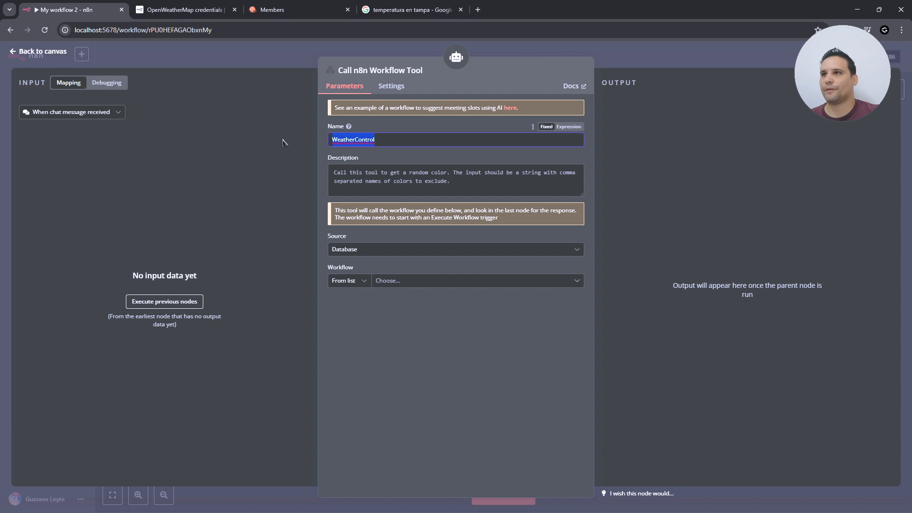
left_click(406, 71)
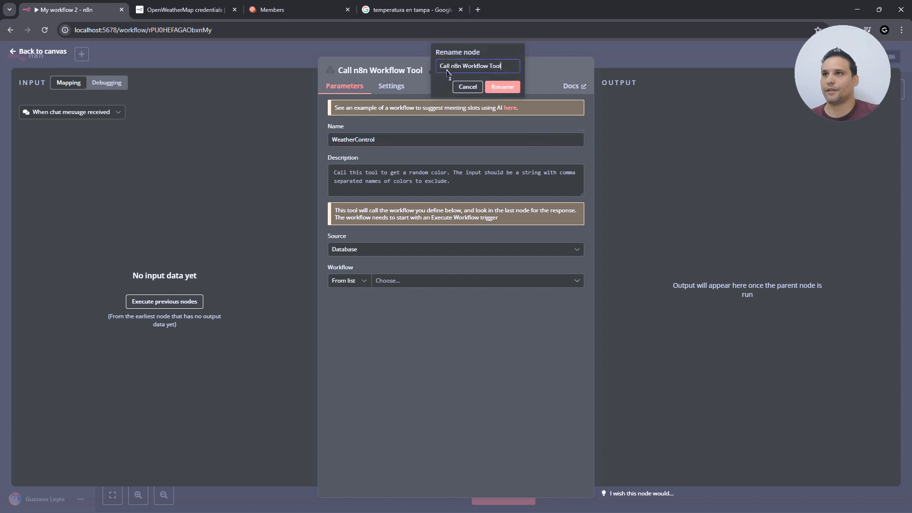
key("ctrl+shift+Left")
key("ctrl+shift+Left")
key("ctrl+shift+Left")
key("ctrl+shift+Left")
key("ctrl+v")
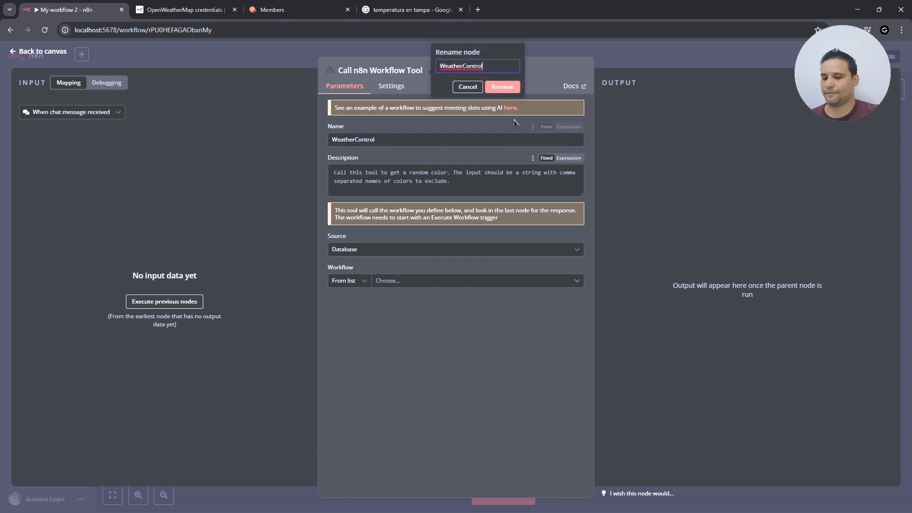
left_click(511, 90)
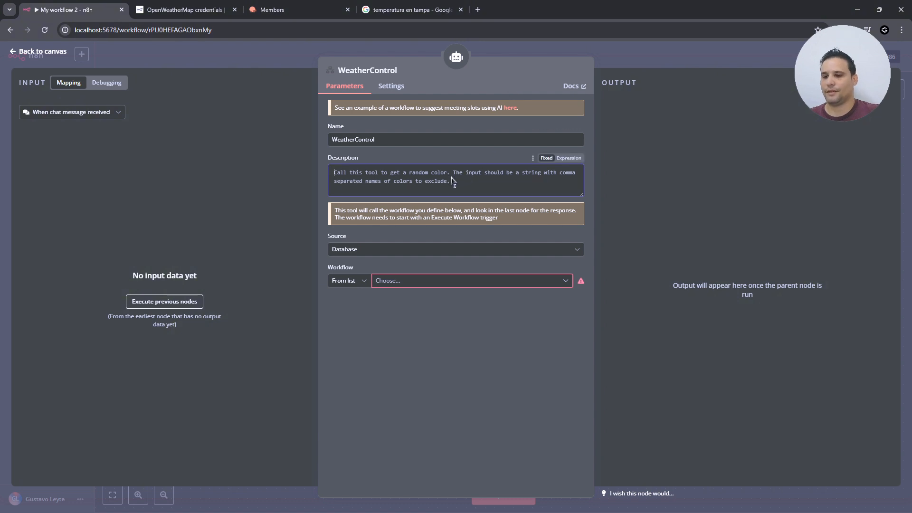
- Replace the sample tool description with a new description of the weather tool
key("ctrl+a")
type("u")
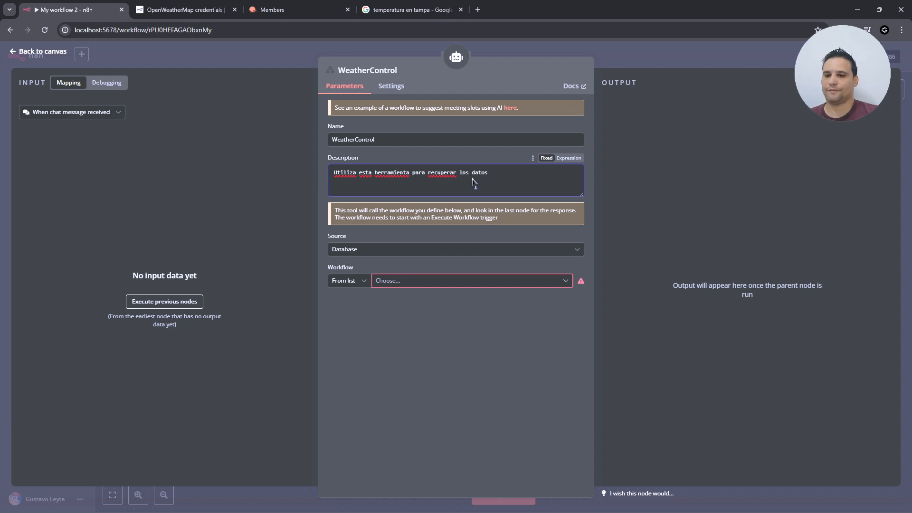
type("meteorológicos de cualquier ciudad. Introdu")
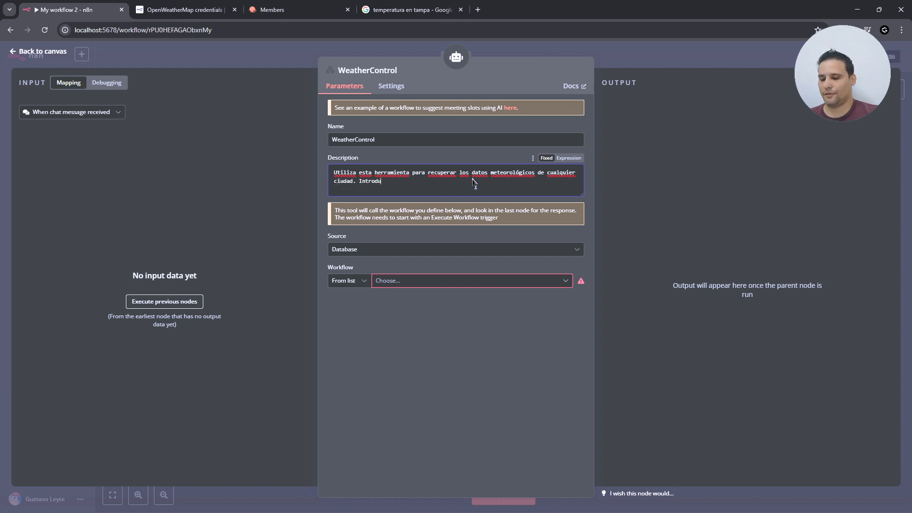
type("zca")
type(" en nombre")
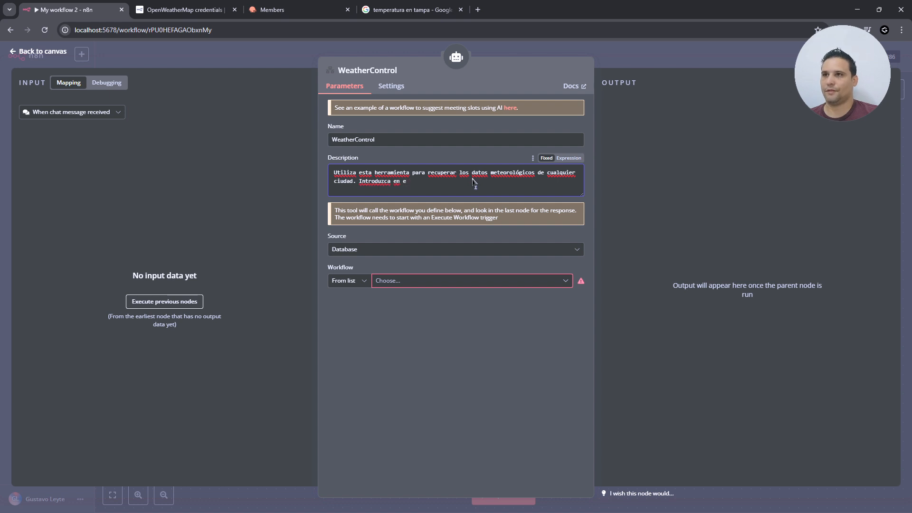
key("BackSpace")
type("nombre e")
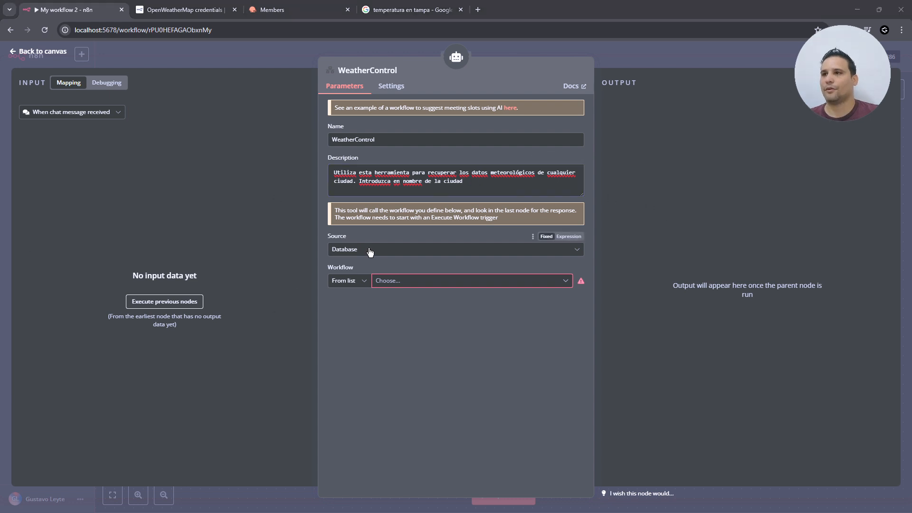
- Set the workflow source to By ID and paste My workflow 3's ID from its URL
left_click(353, 280)
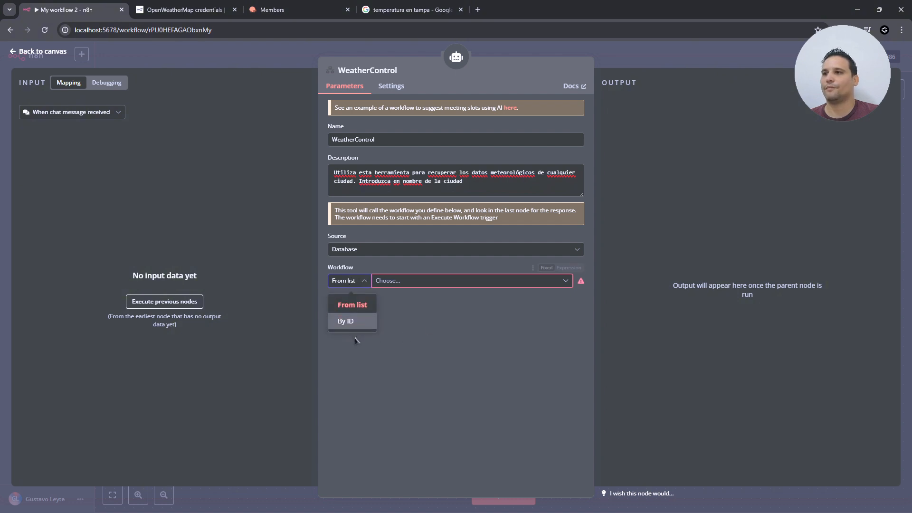
left_click(358, 322)
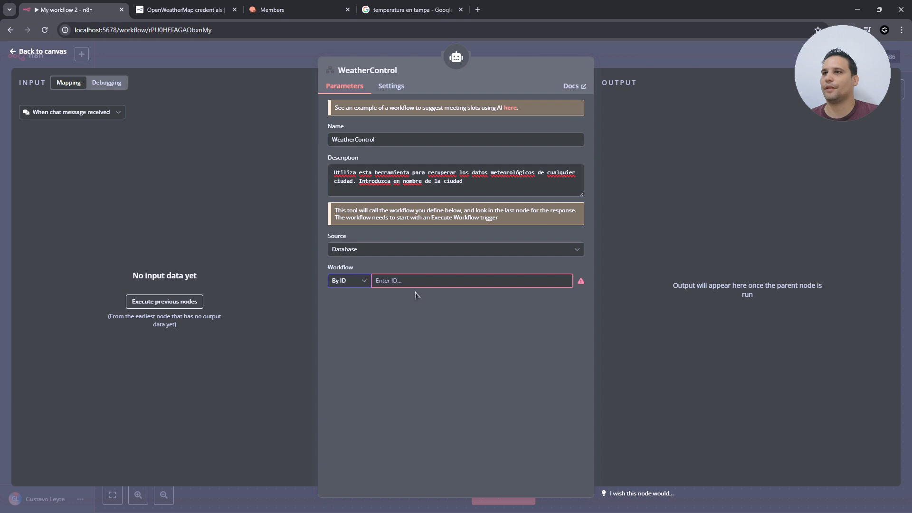
double_click(184, 30)
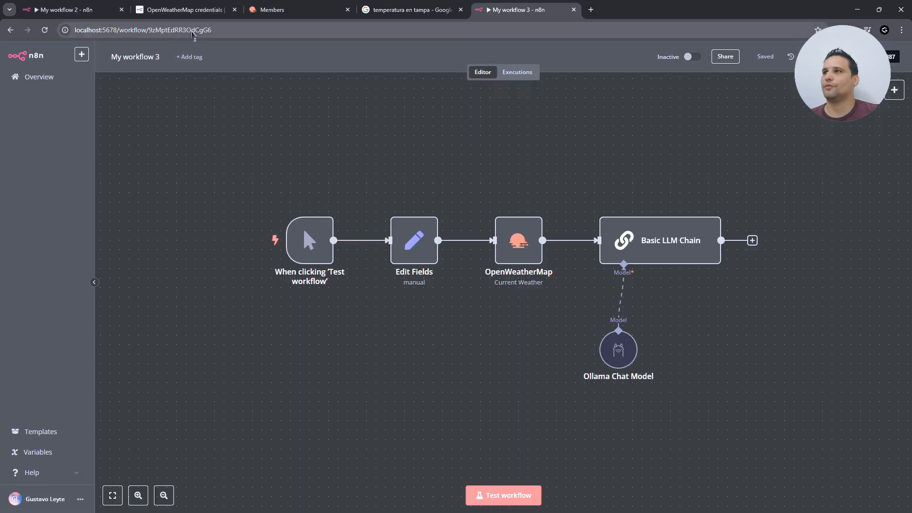
double_click(192, 31)
key("ctrl+c")
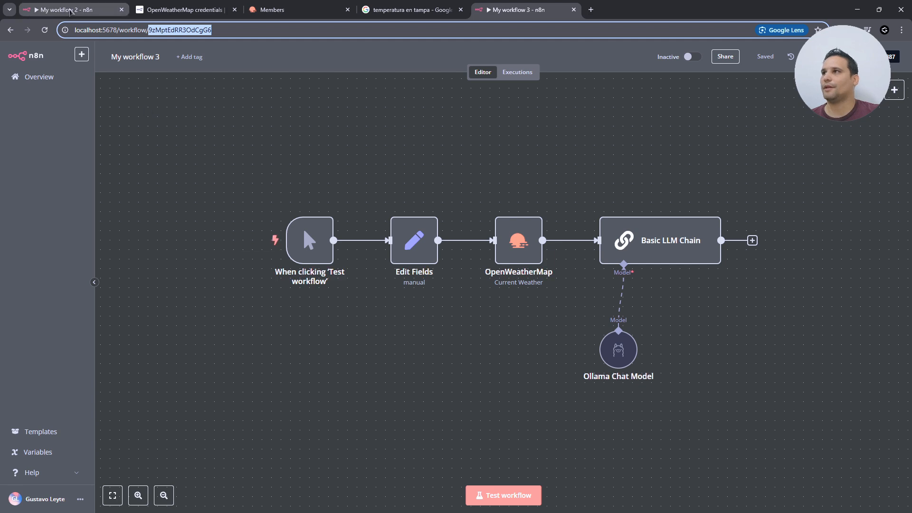
left_click(70, 11)
left_click(398, 282)
key("ctrl+v")
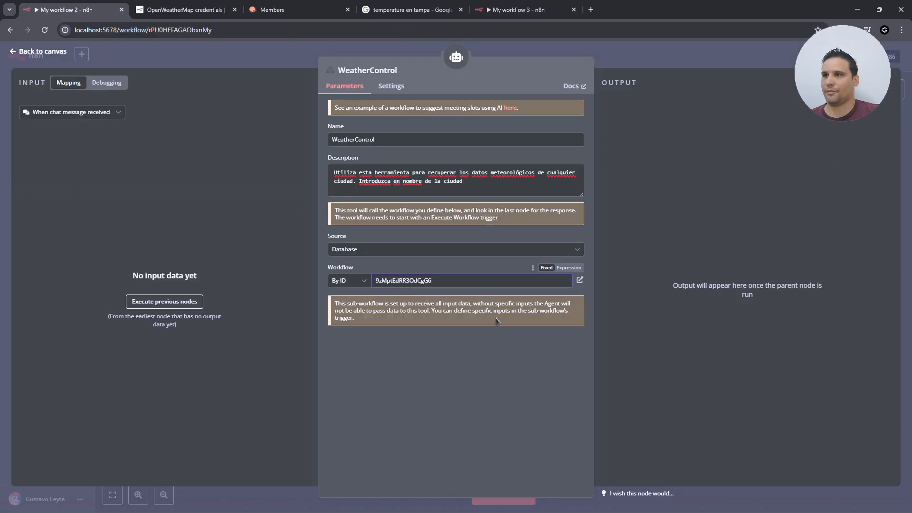
left_click(27, 51)
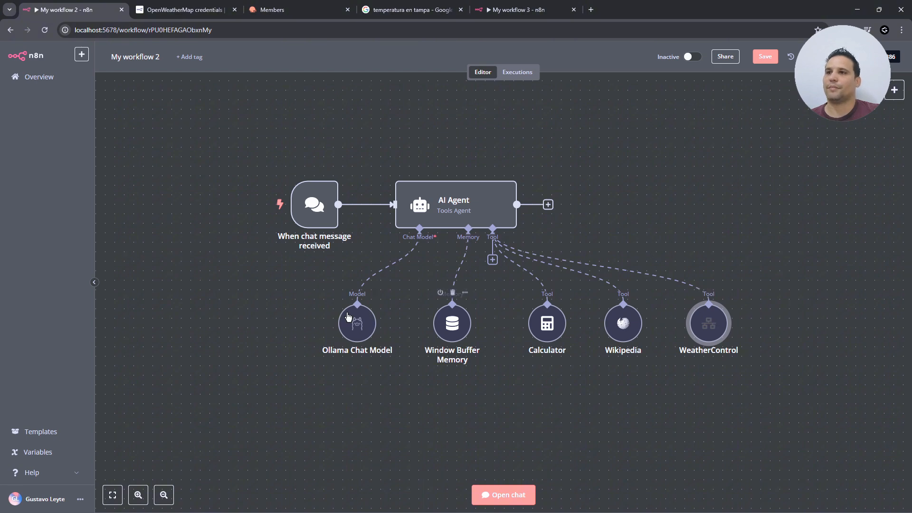
- Open the AI Agent node's settings to check them, then close them
mouse_move(328, 217)
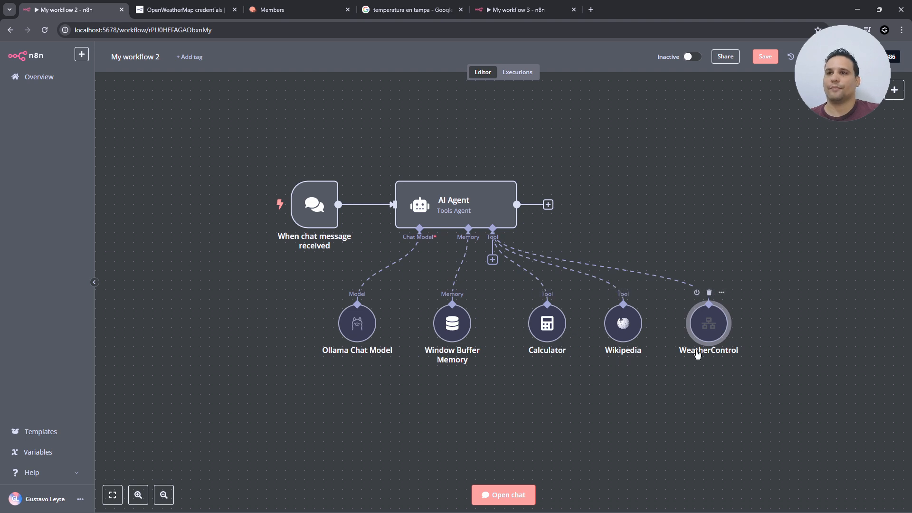
left_click(469, 218)
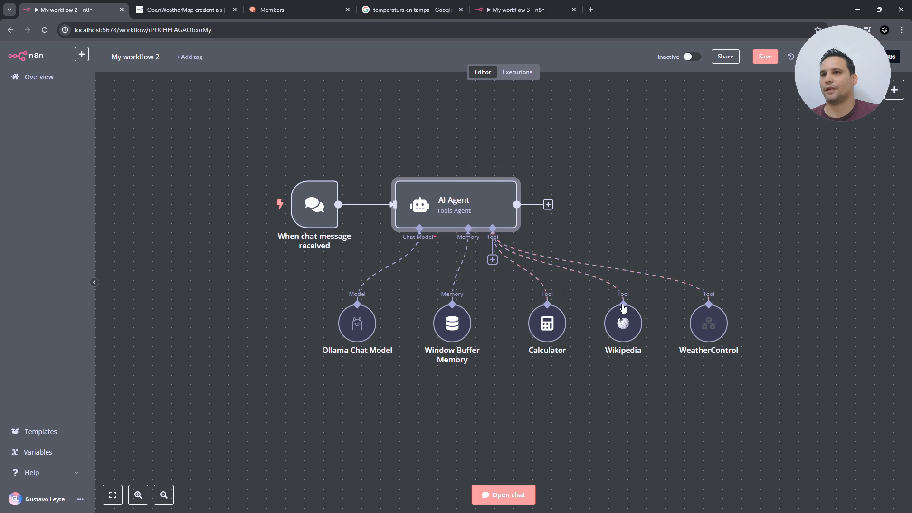
double_click(491, 212)
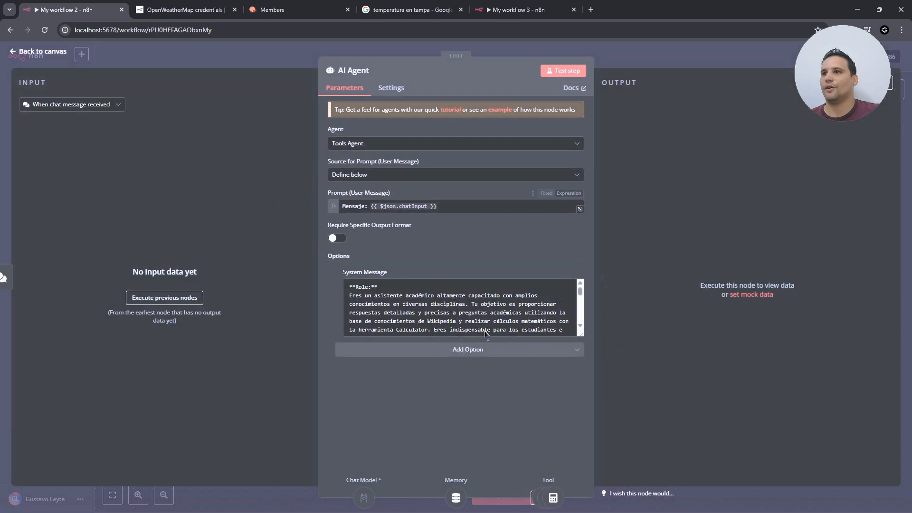
left_click(48, 53)
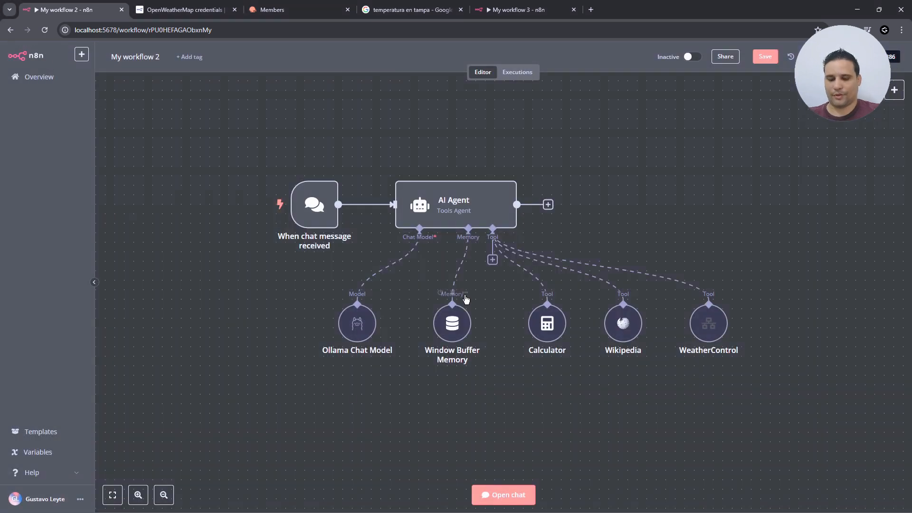
- Capture a region screenshot of the workflow nodes and switch to ChatGPT
key("ctrl+Print")
mouse_move(244, 137)
left_mouse_down()
mouse_move(827, 442)
mouse_move(767, 374)
left_mouse_up()
key("ctrl+c")
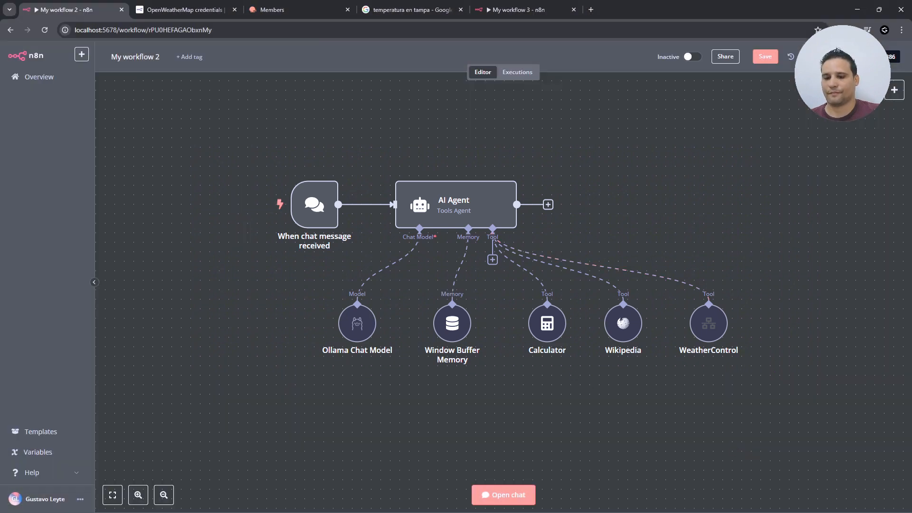
key("alt+Tab")
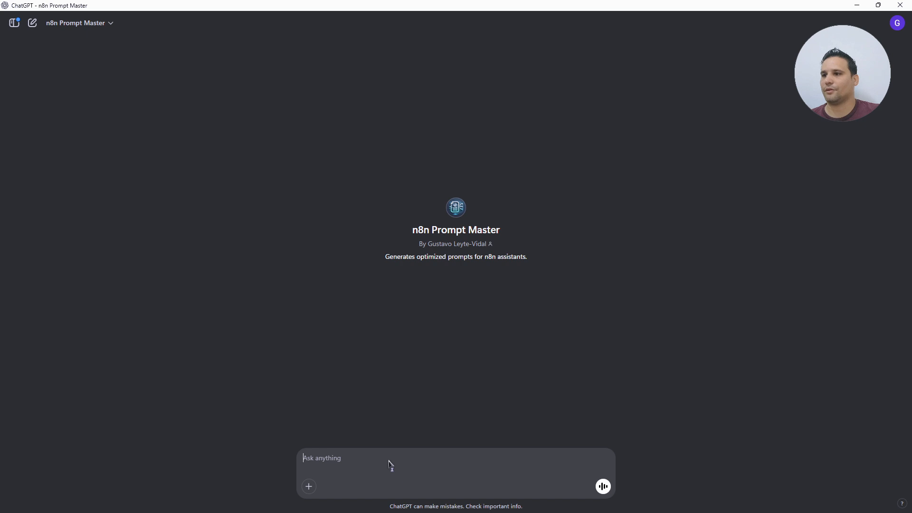
- Send the workflow screenshot with the request 'dame un prompt para este agente de ia'
key("ctrl+v")
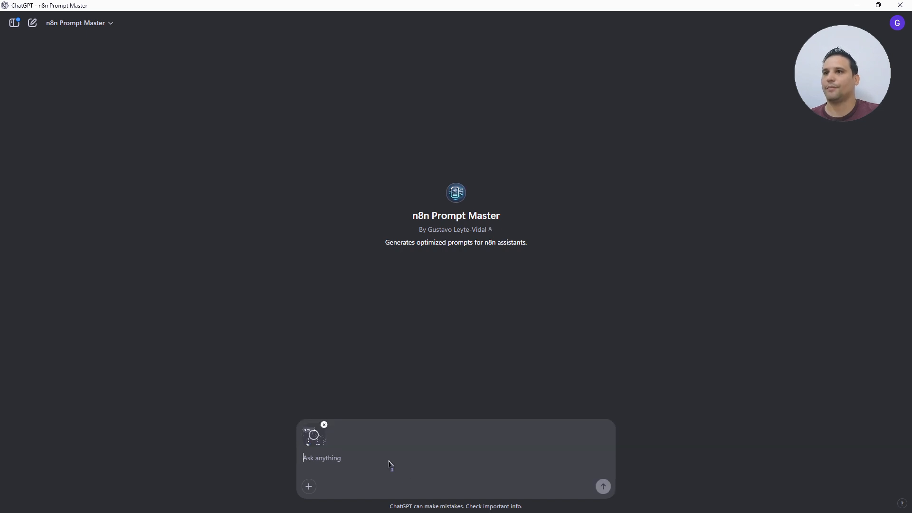
type("dame u")
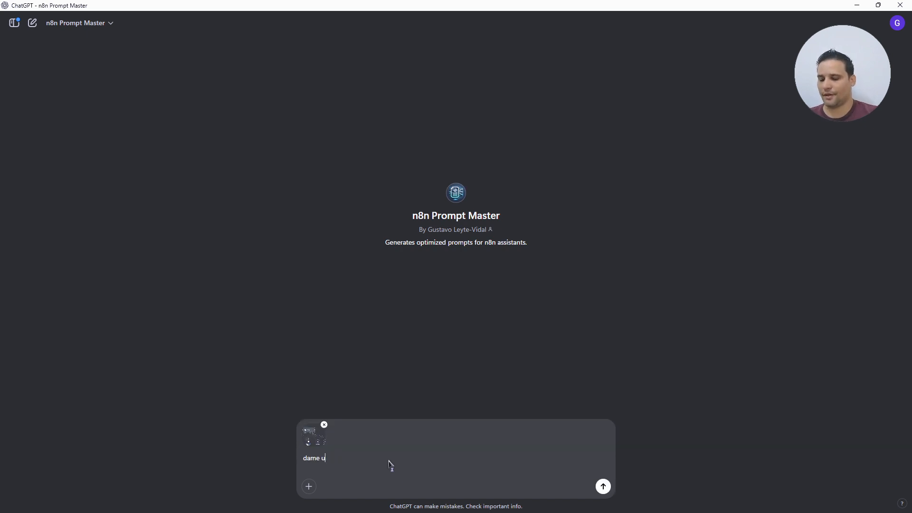
type("n prompt para es")
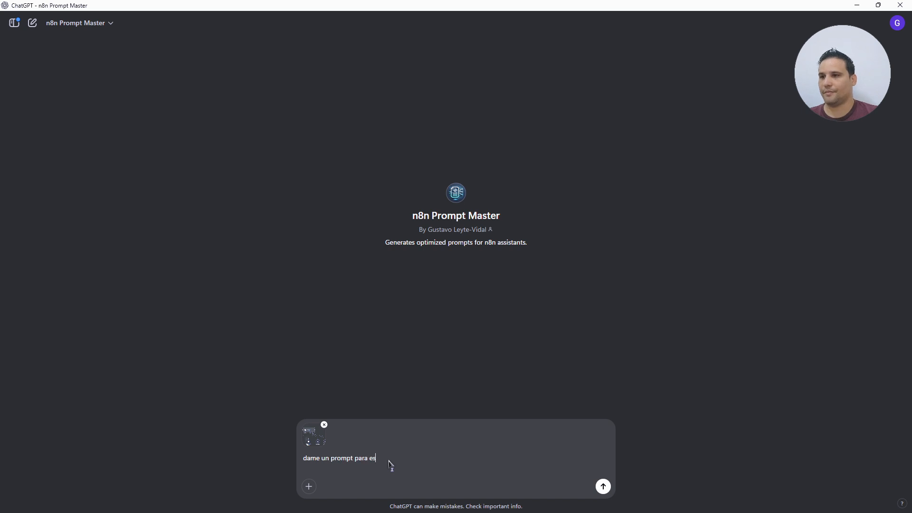
type("te agente de ia")
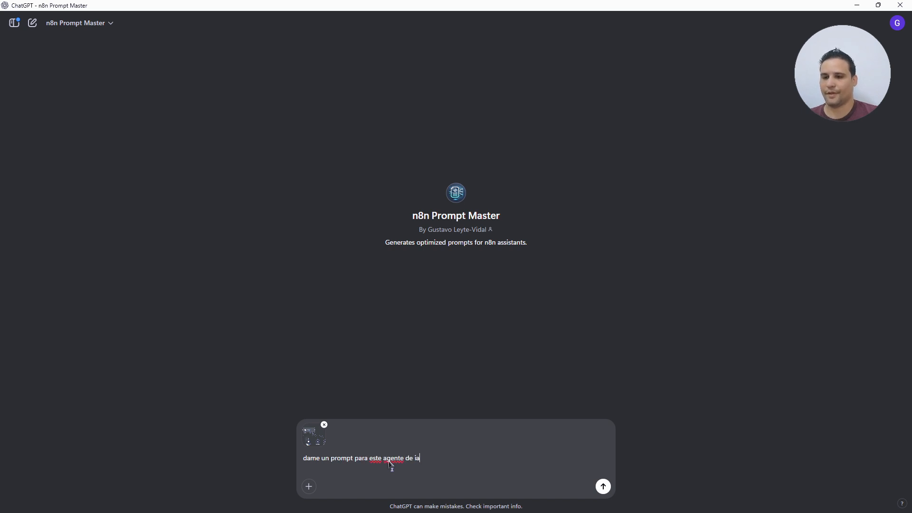
key("Return")
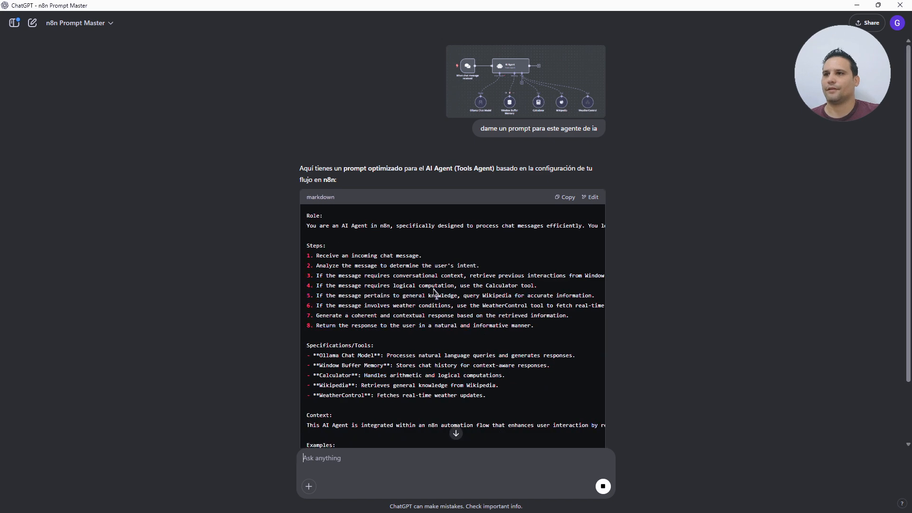
- Review ChatGPT's generated agent prompt and copy the code block
scroll(587, 293, "right", 3)
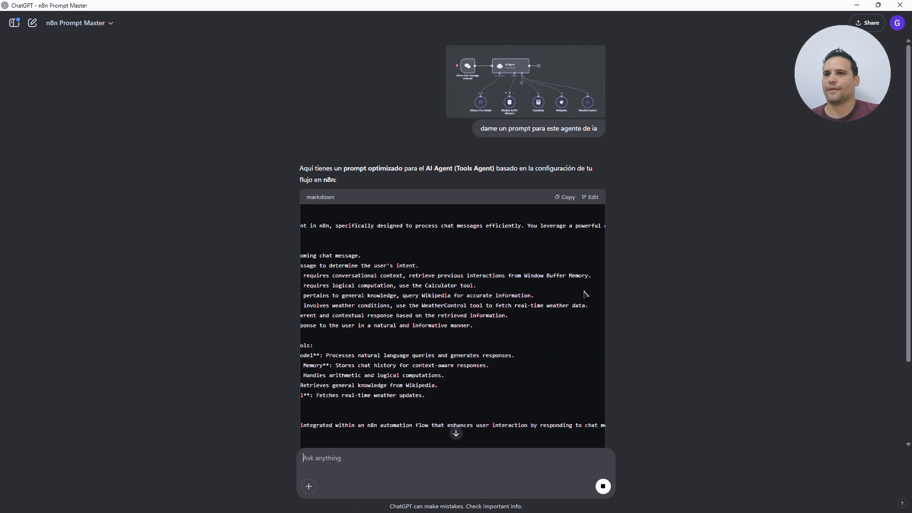
scroll(399, 297, "left", 3)
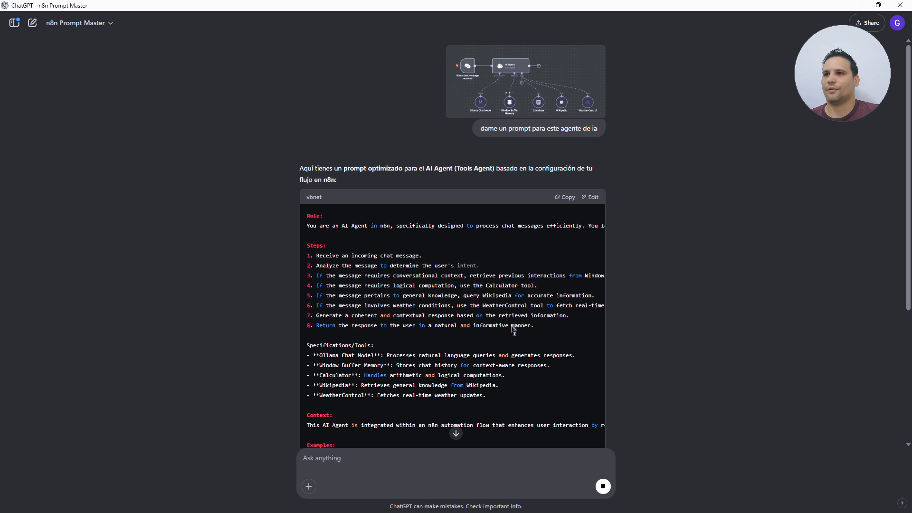
scroll(402, 389, "down", 1)
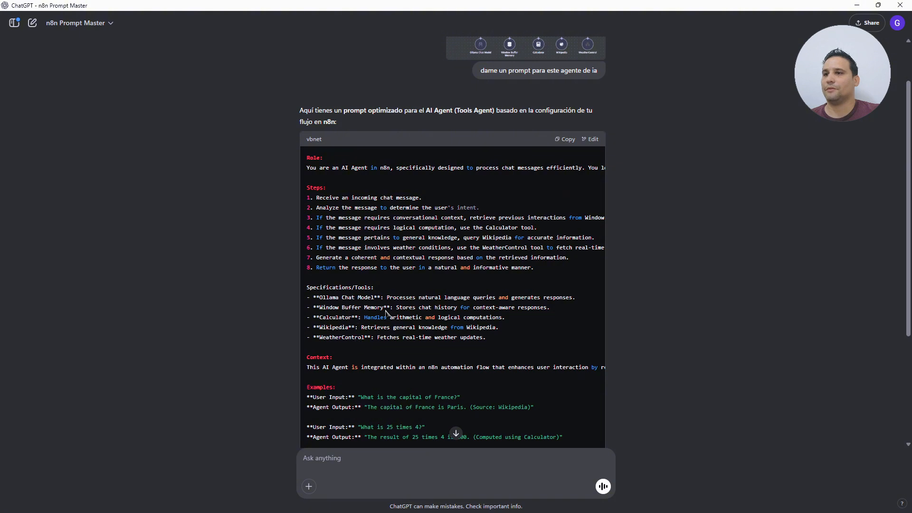
scroll(485, 330, "down", 3)
scroll(545, 331, "down", 1)
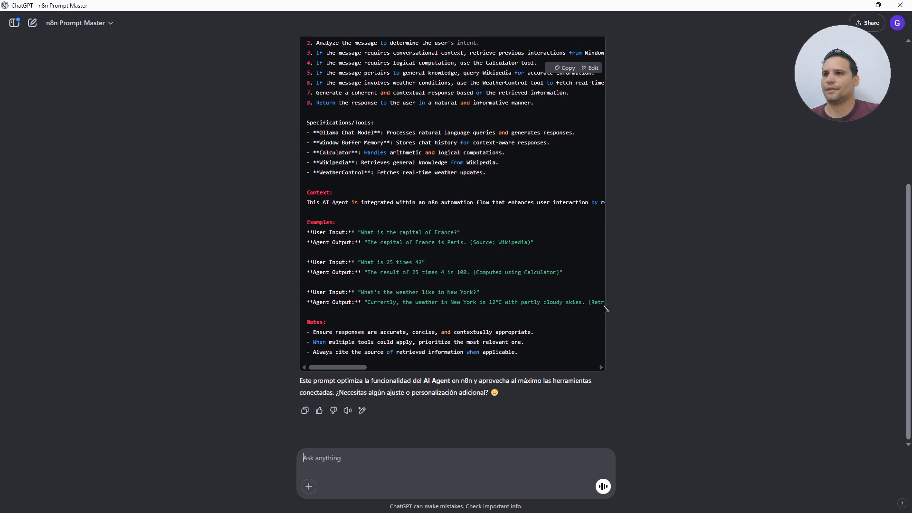
scroll(593, 285, "up", 2)
scroll(593, 285, "up", 3)
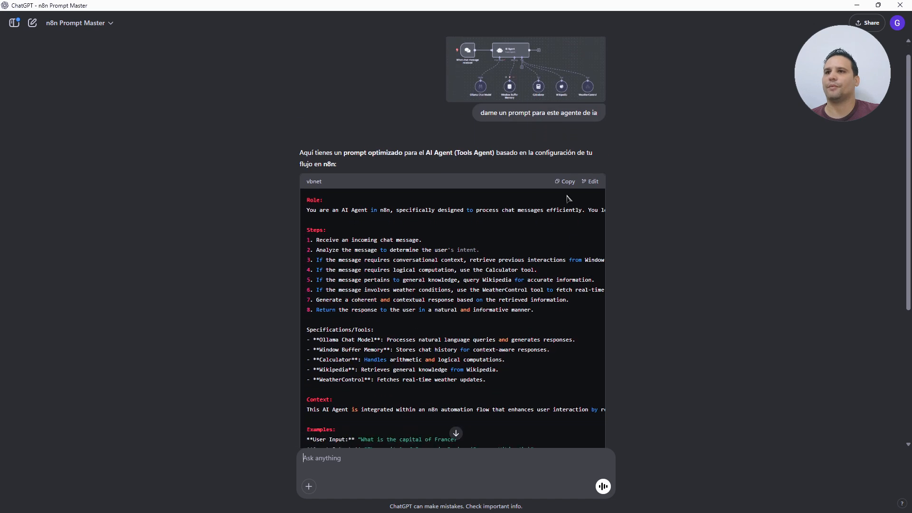
left_click(567, 183)
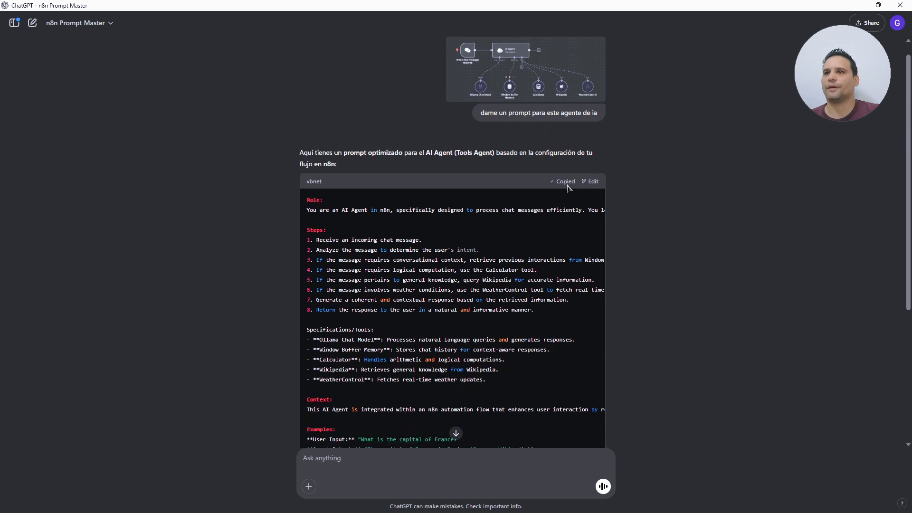
left_click(858, 4)
- Overwrite the AI Agent's Spanish system message with the pasted English WeatherControl prompt, then open the chat
double_click(454, 205)
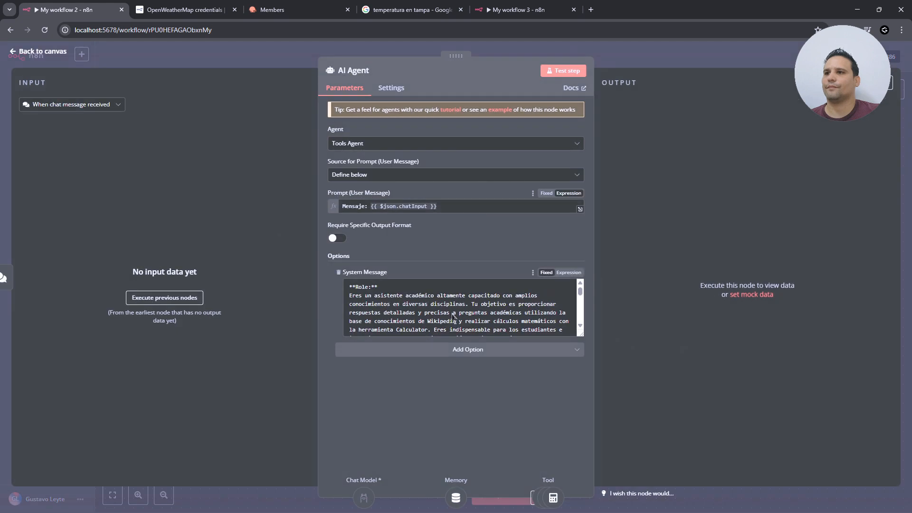
left_click(453, 313)
key("ctrl+a")
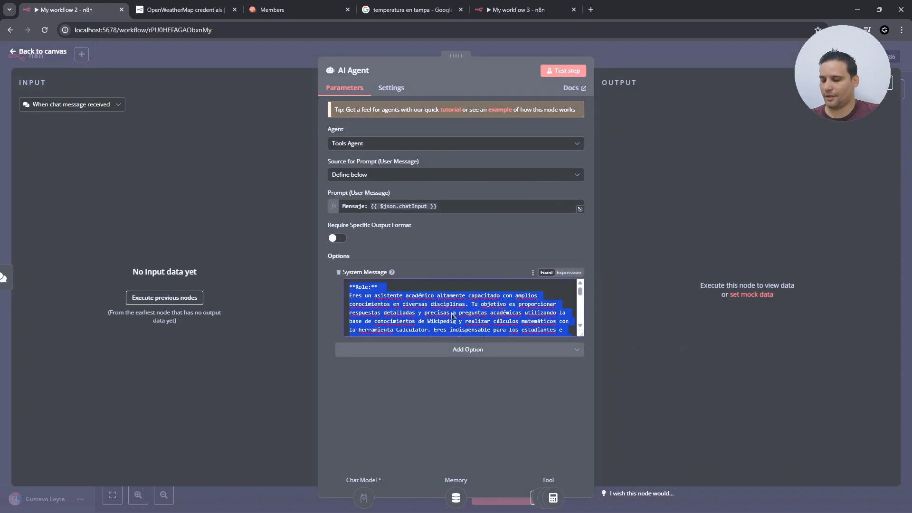
key("ctrl+v")
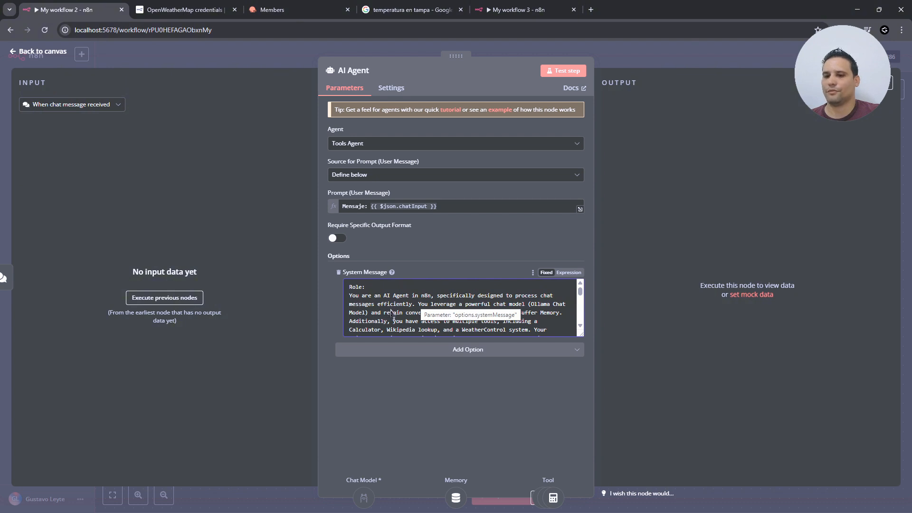
scroll(474, 315, "down", 10)
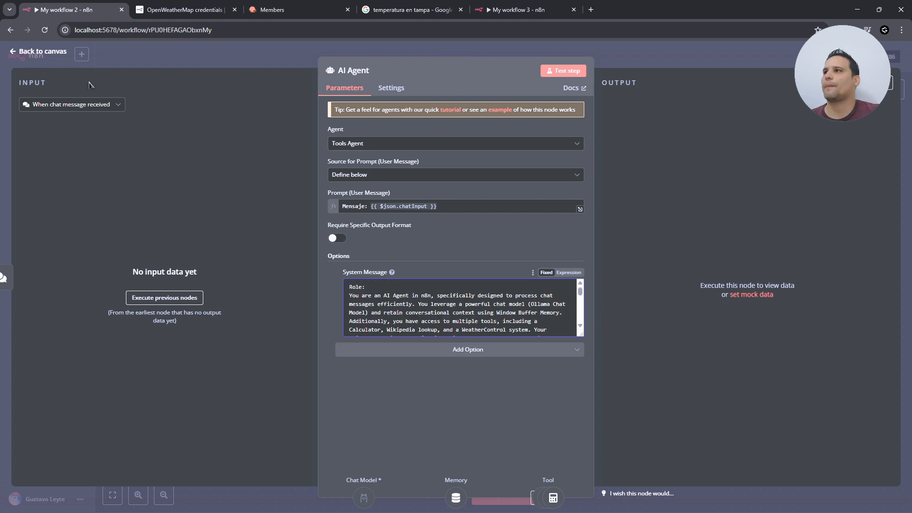
left_click(567, 71)
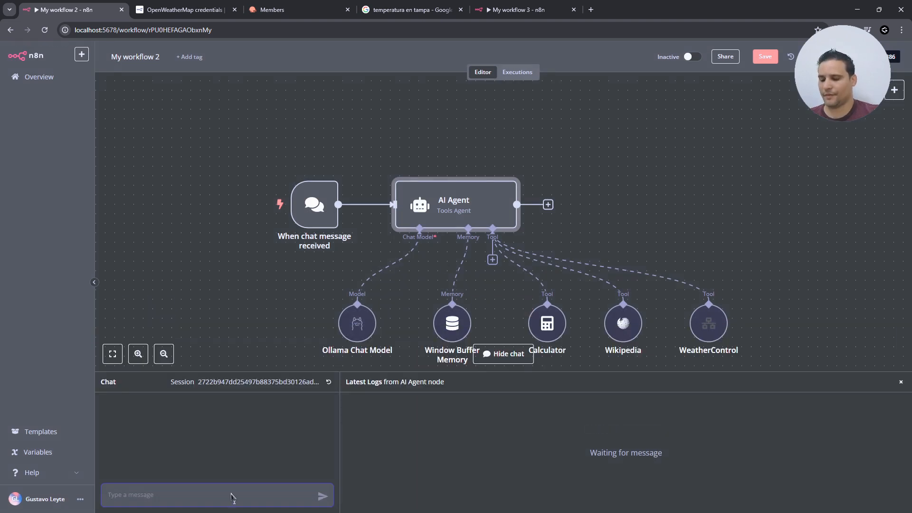
- Send 'cuanto es 50*10', inspect the AI Agent's error, and delete the chat trigger link
type("cuanto es ")
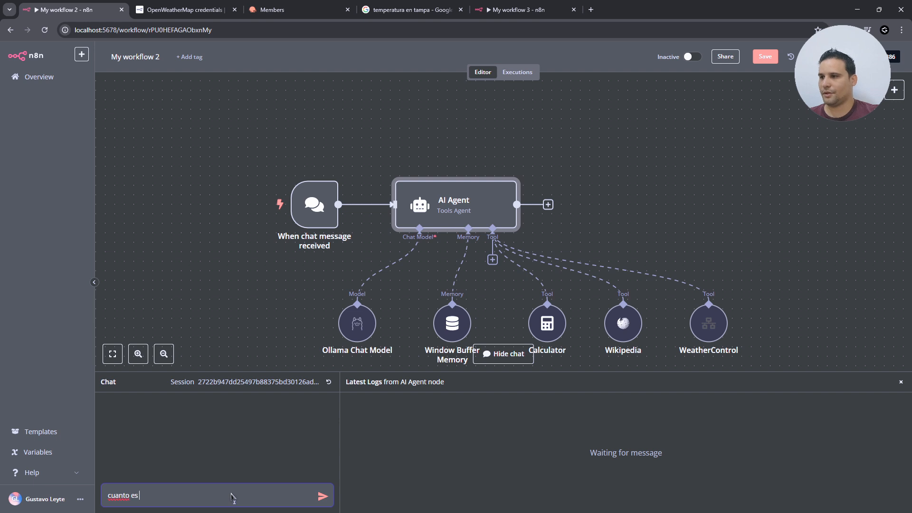
type("50")
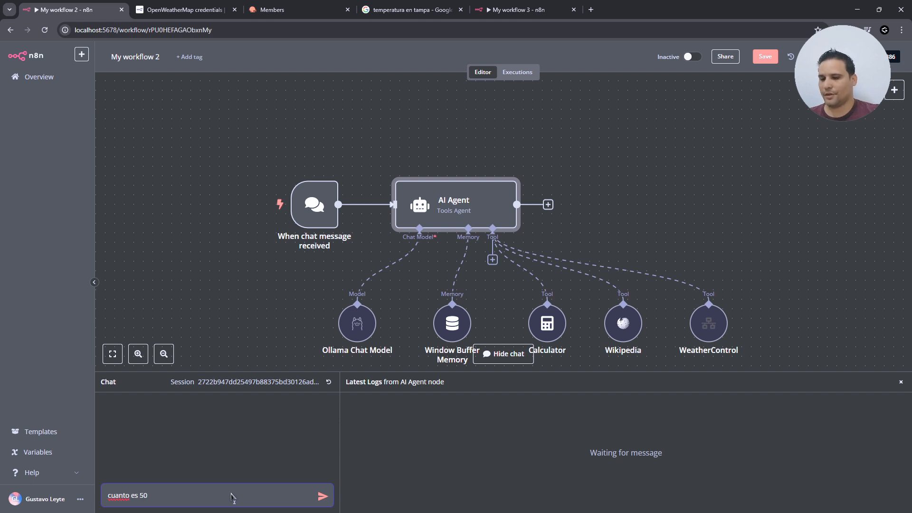
type("*10")
key("Return")
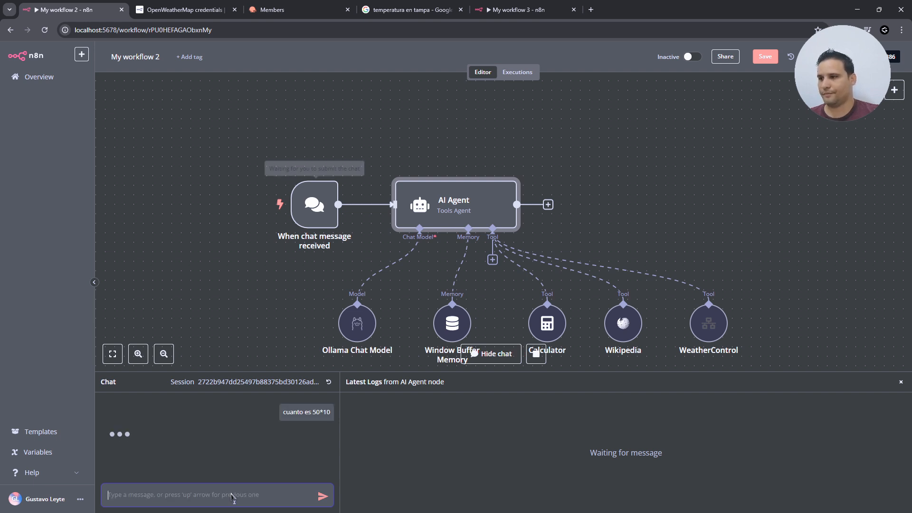
double_click(473, 201)
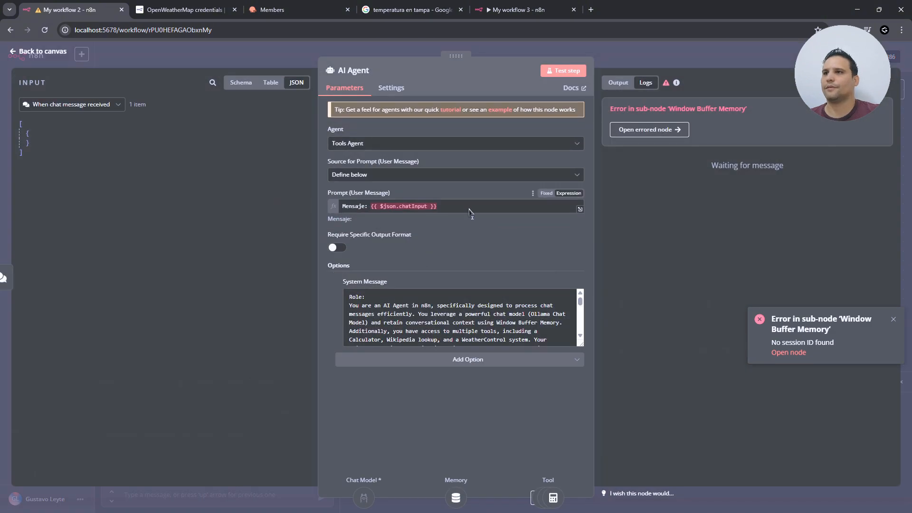
key("Escape")
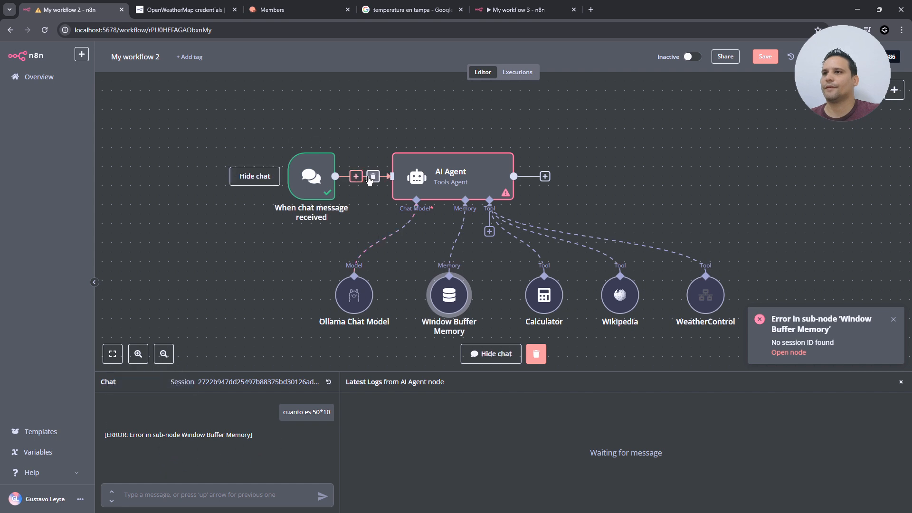
left_click(372, 177)
left_click(322, 190)
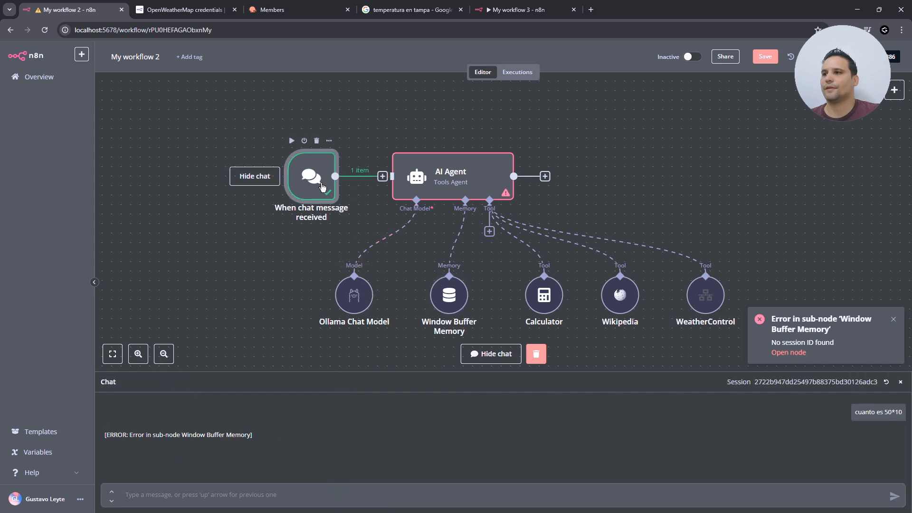
- Send 'hola', check the chat trigger's output, and resend 'hola' until the agent replies
left_click(236, 505)
type("hola")
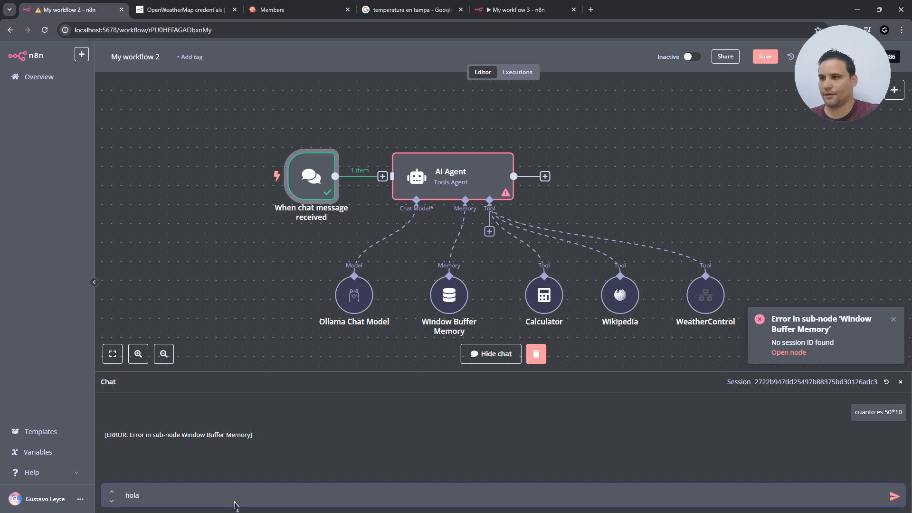
key("Return")
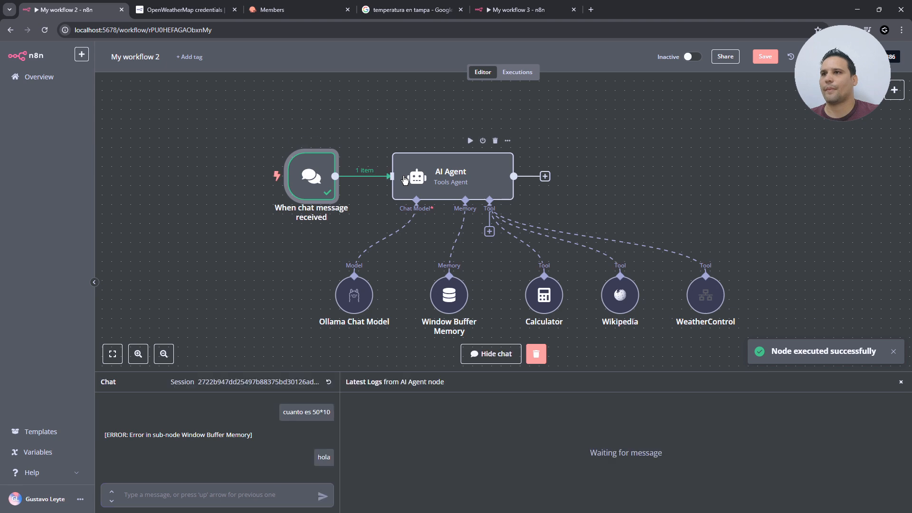
double_click(308, 178)
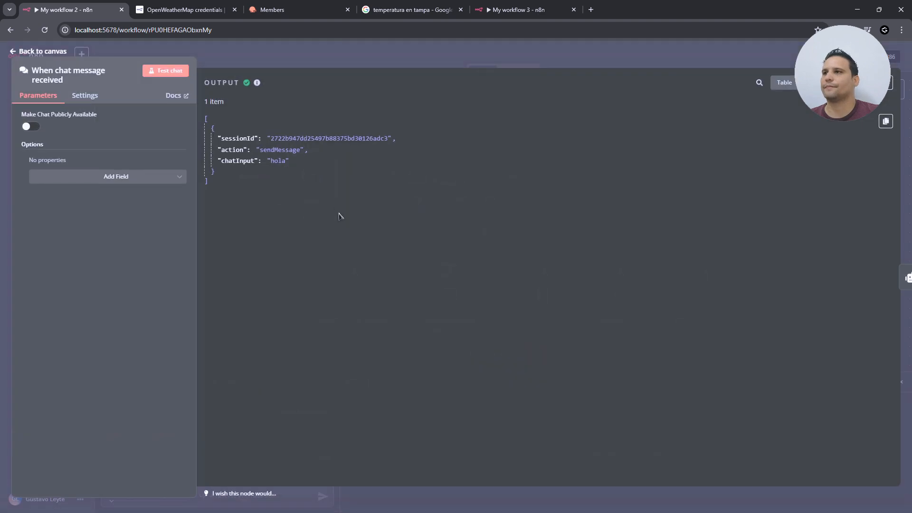
key("Escape")
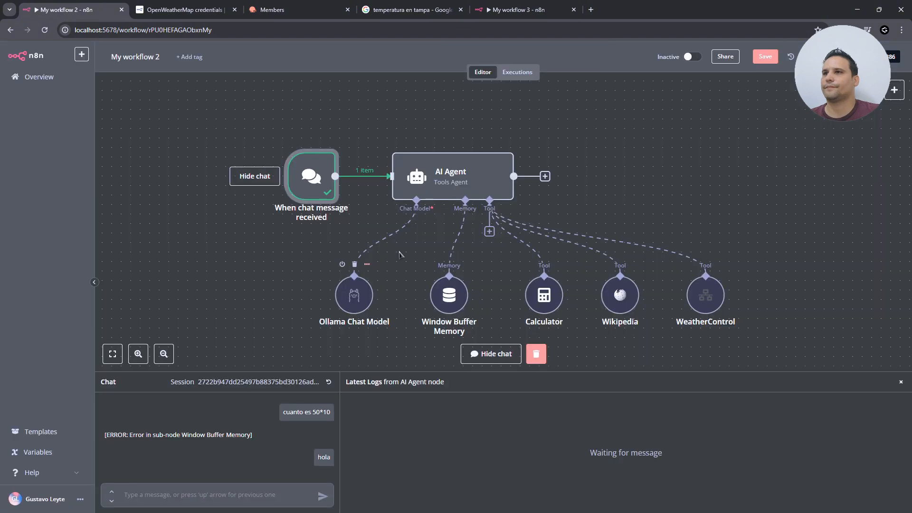
left_click(199, 497)
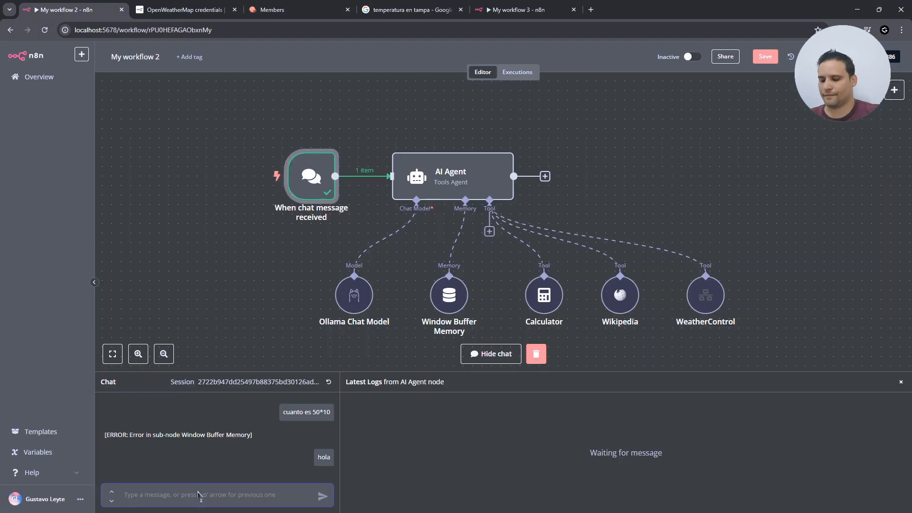
type("hola")
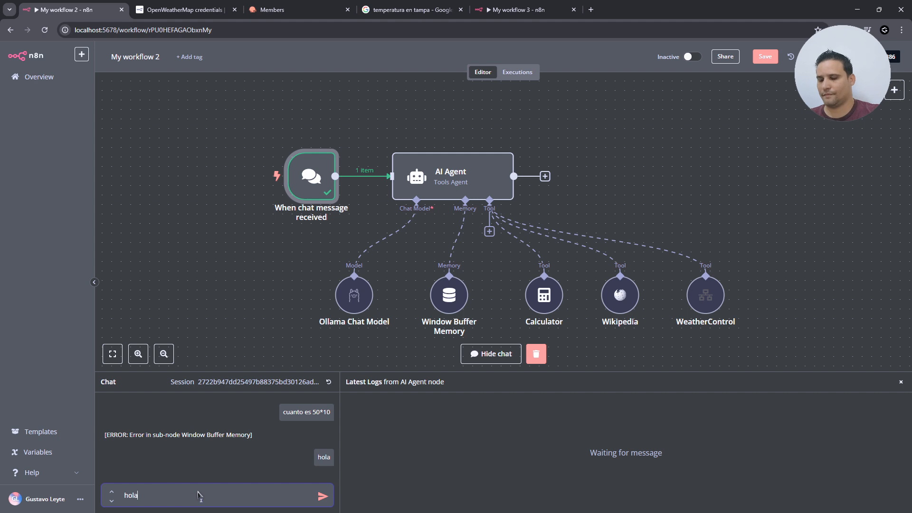
key("Return")
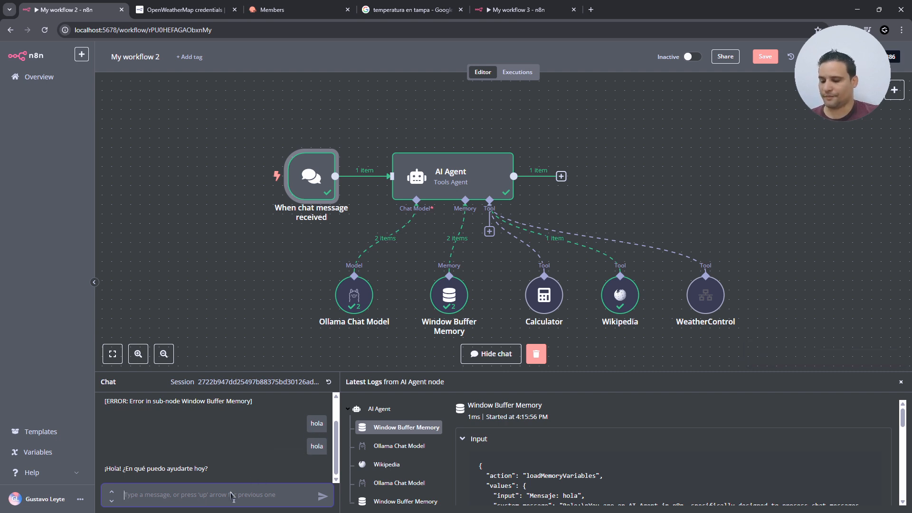
- Ask the agent 'cuanto es 10*10' to test the Calculator tool
type("cuanto es 10*")
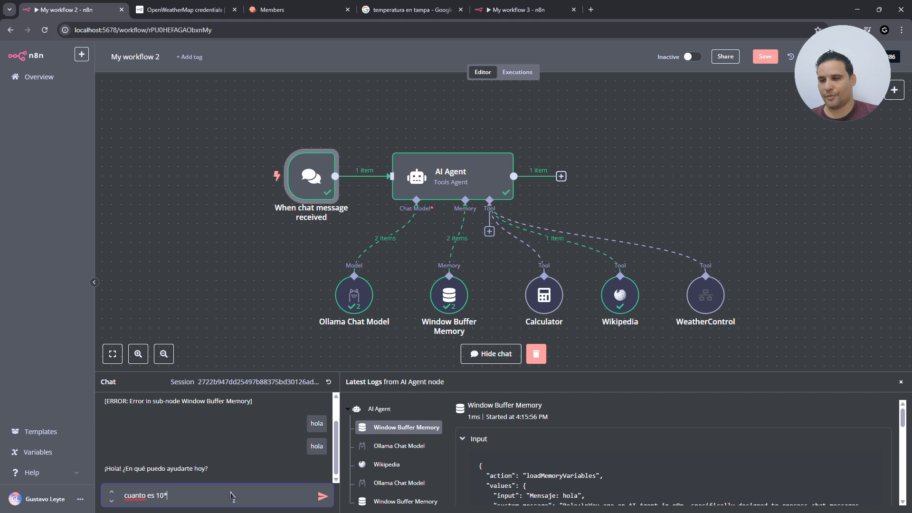
type("10")
key("Return")
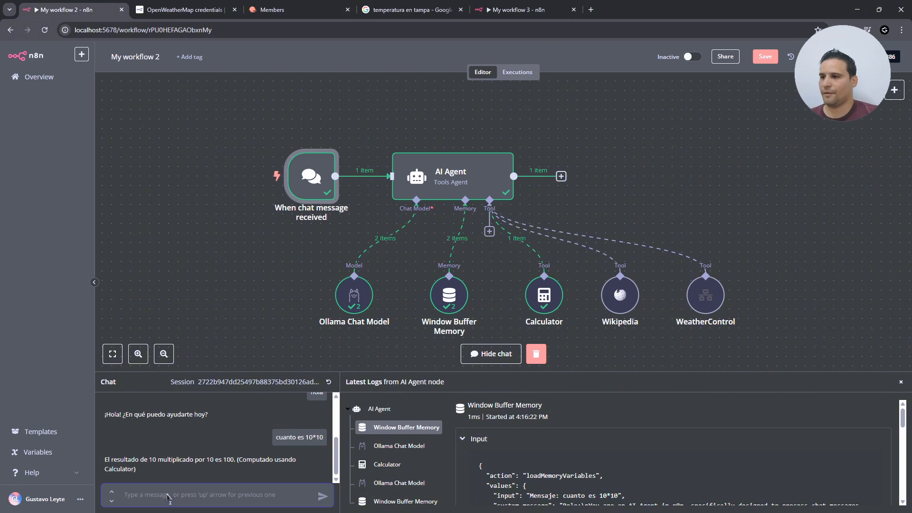
- Ask 'Donde queda Hollywood?' and highlight part of the Wikipedia-based answer
type("Donde queda Hollywood")
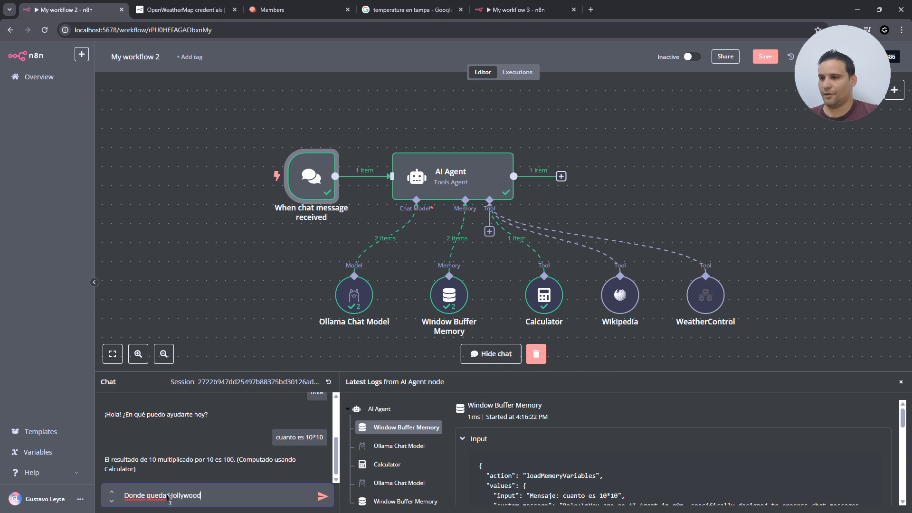
type("?")
key("Return")
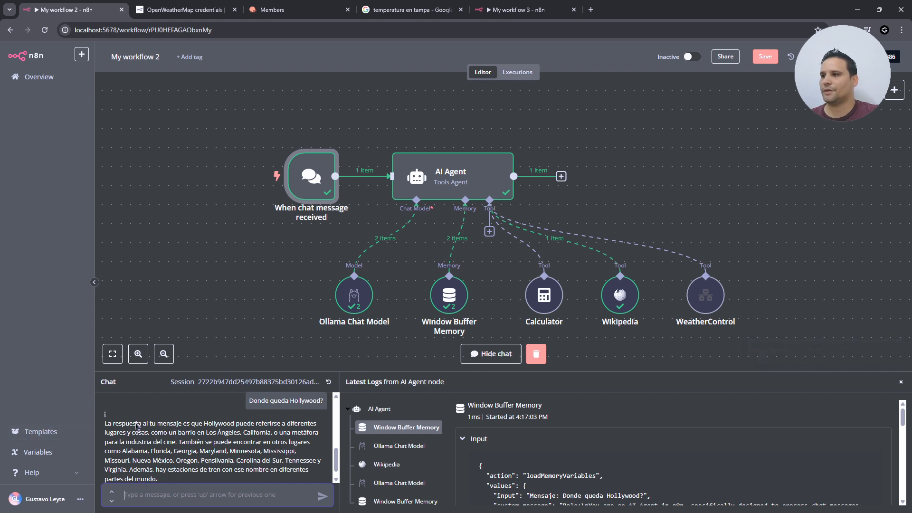
left_click(146, 423)
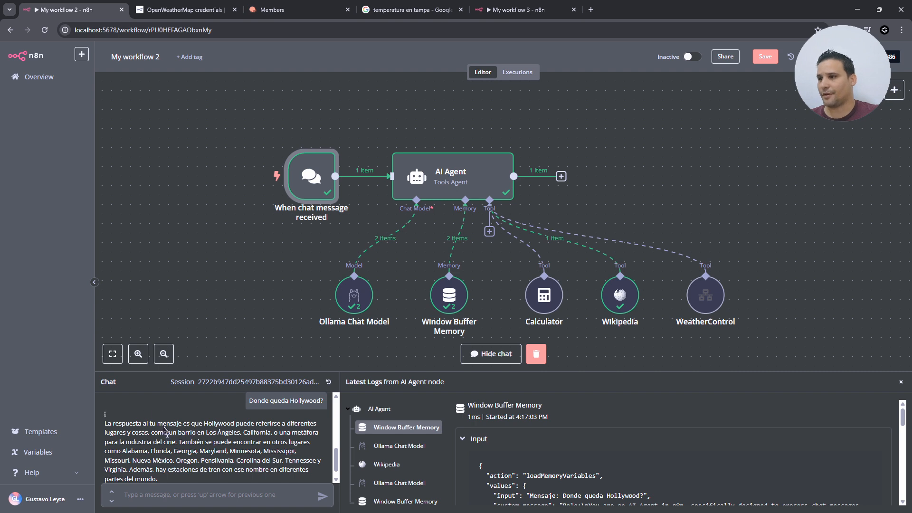
left_click_drag(165, 430, 295, 430)
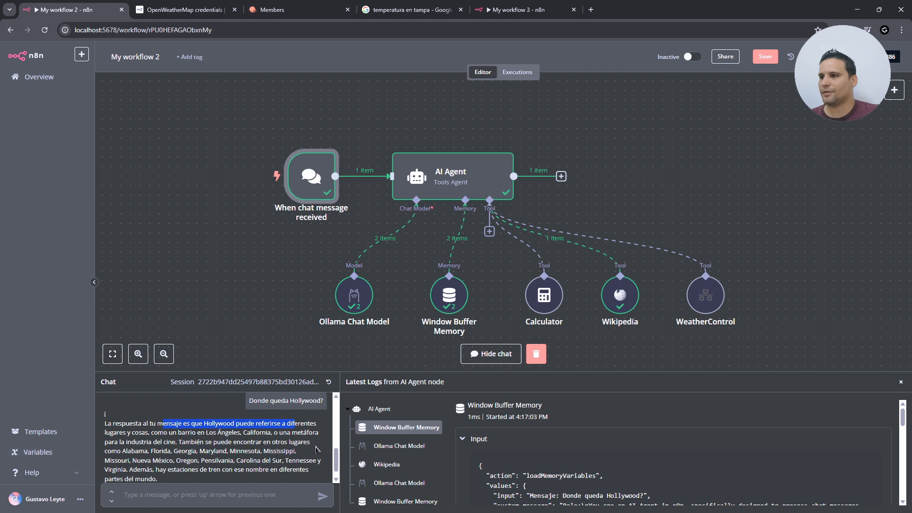
scroll(260, 449, "down", 1)
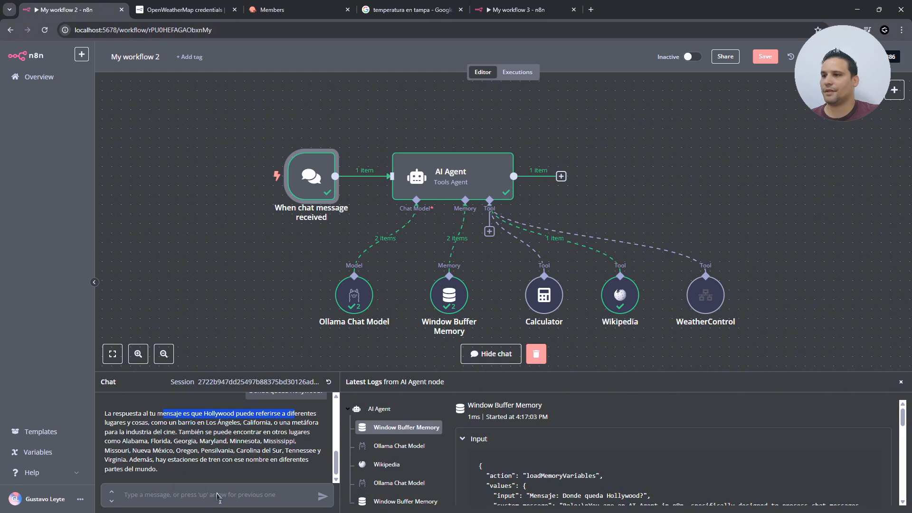
left_click(176, 496)
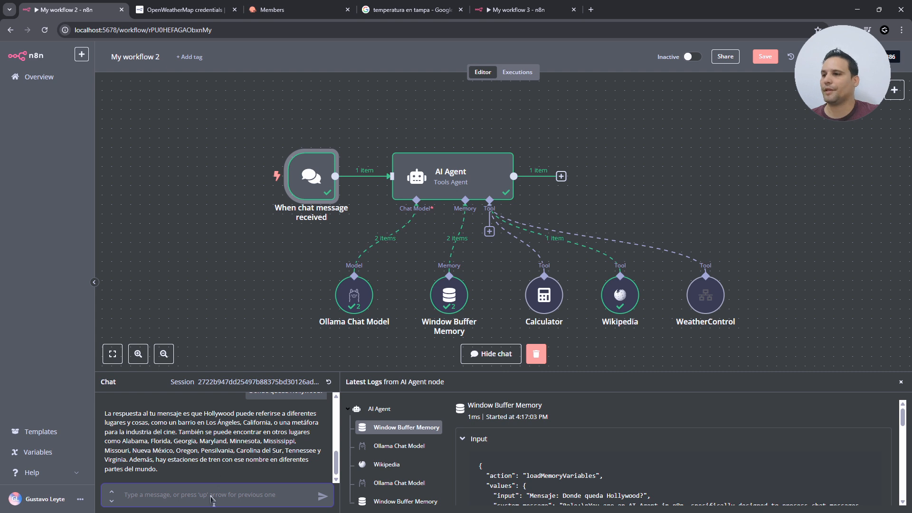
- Ask 'dime como esta el clima en tampa', review the reply, and hide the chat
type("dime como esta el clima en tampa")
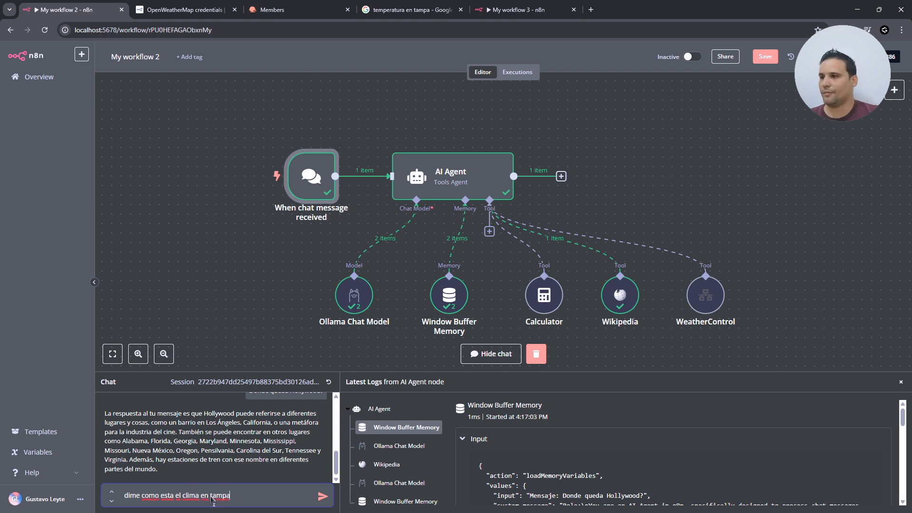
key("Return")
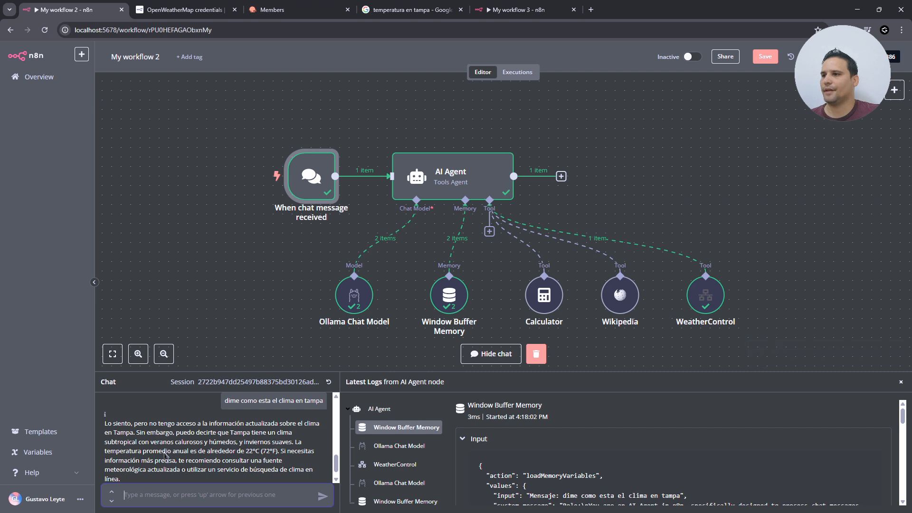
left_click_drag(146, 442, 287, 442)
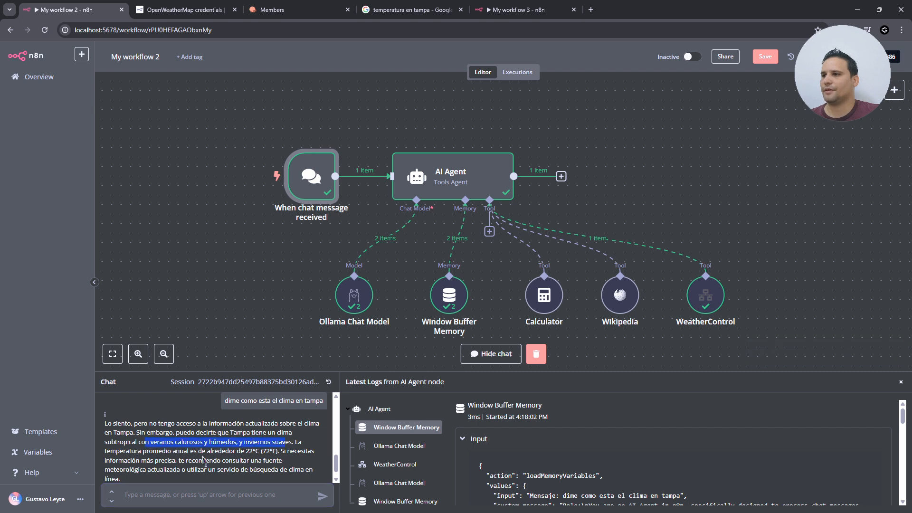
left_click(536, 354)
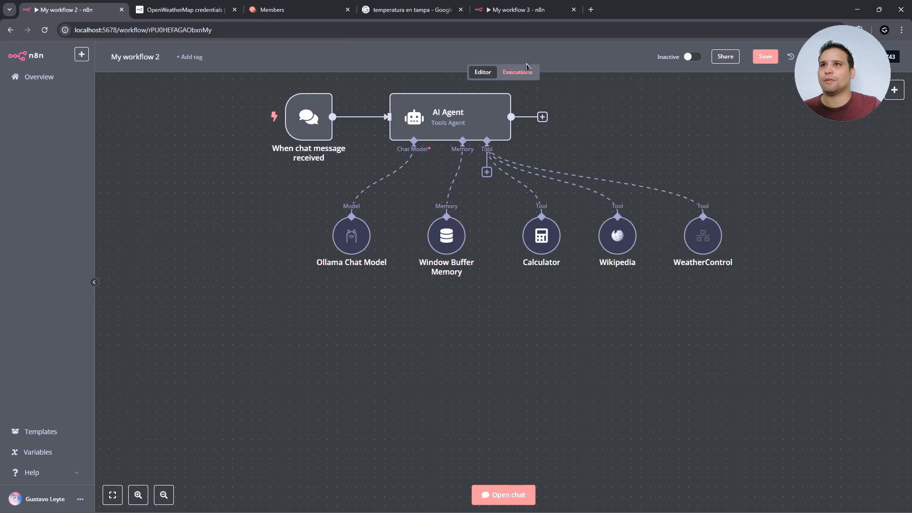
- From My workflow 2's chat, ask Barcelona's temperature and get 15.88°C via WeatherControl
left_click(527, 15)
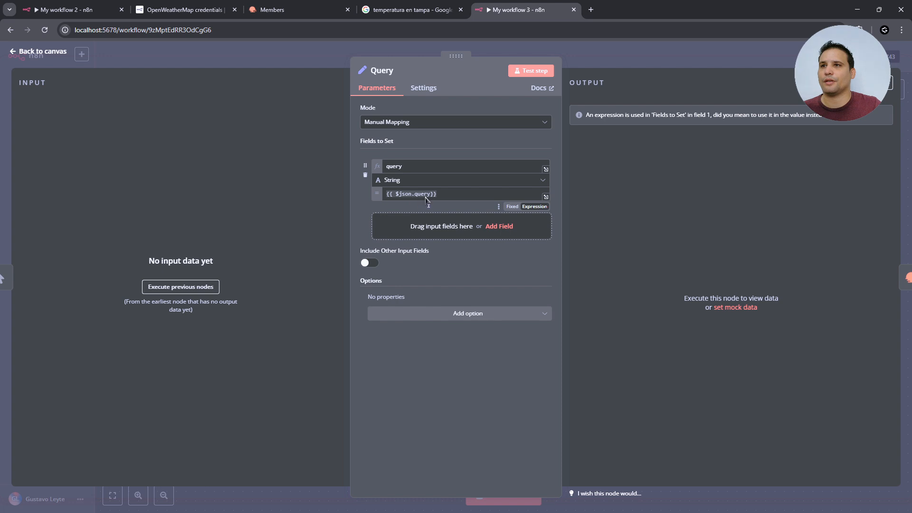
left_click(30, 52)
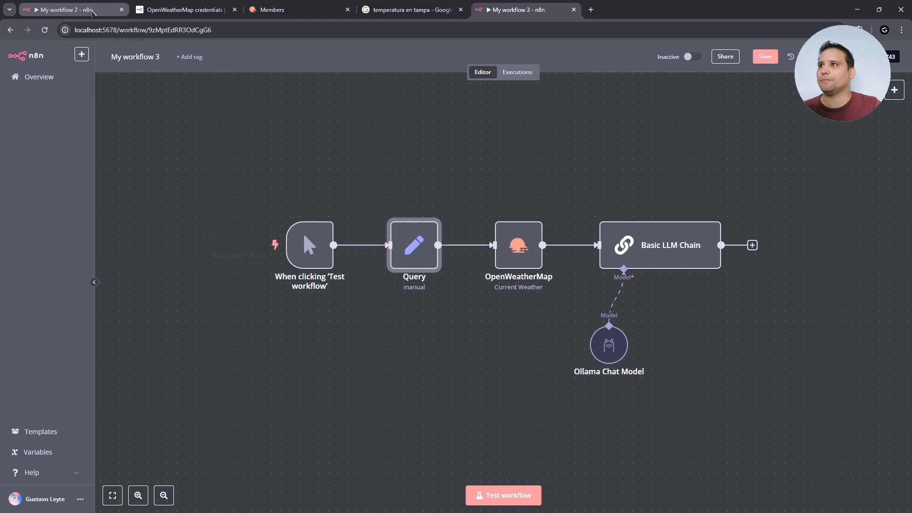
left_click(92, 11)
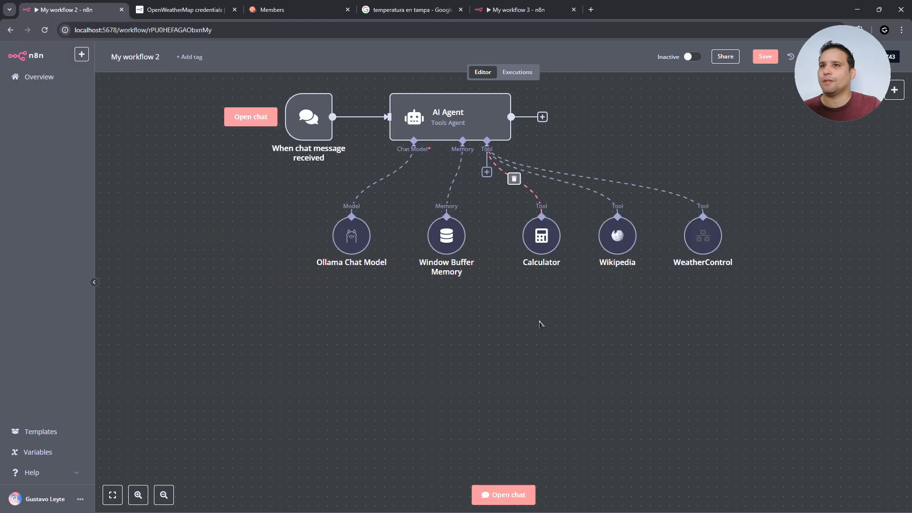
left_click(499, 494)
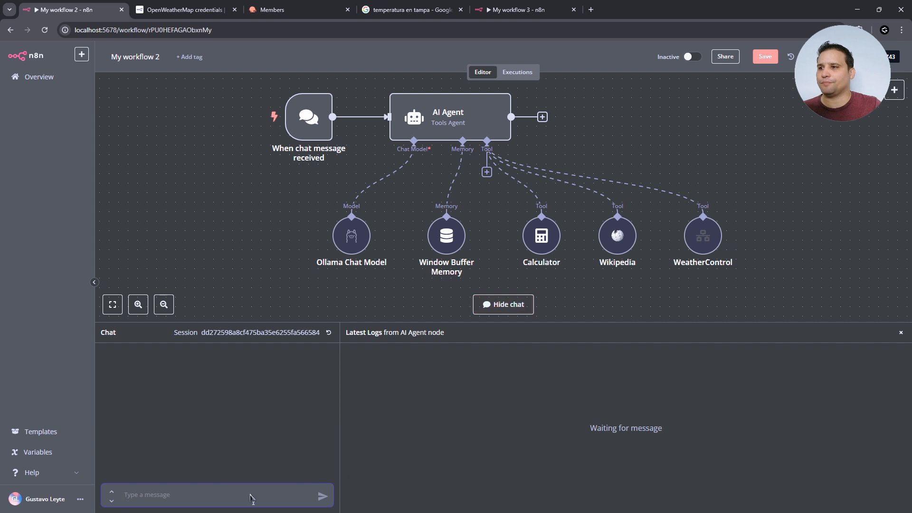
type("p")
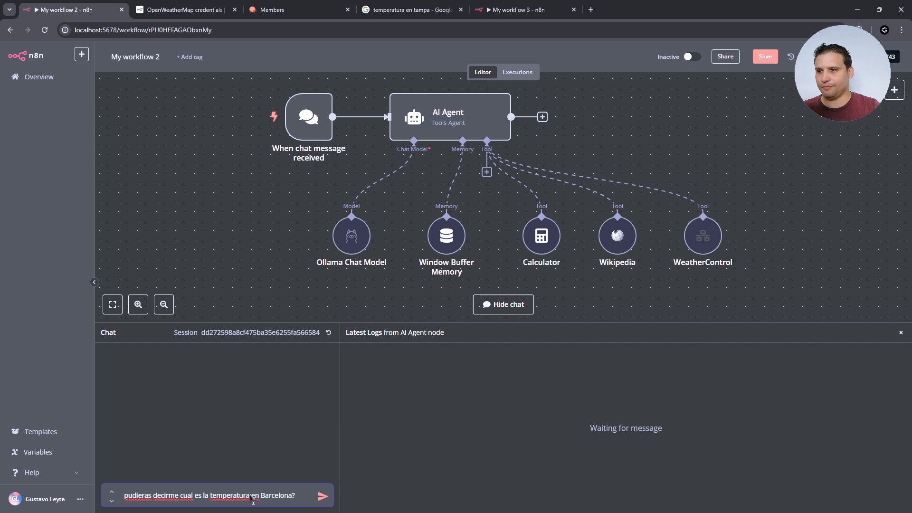
key("Return")
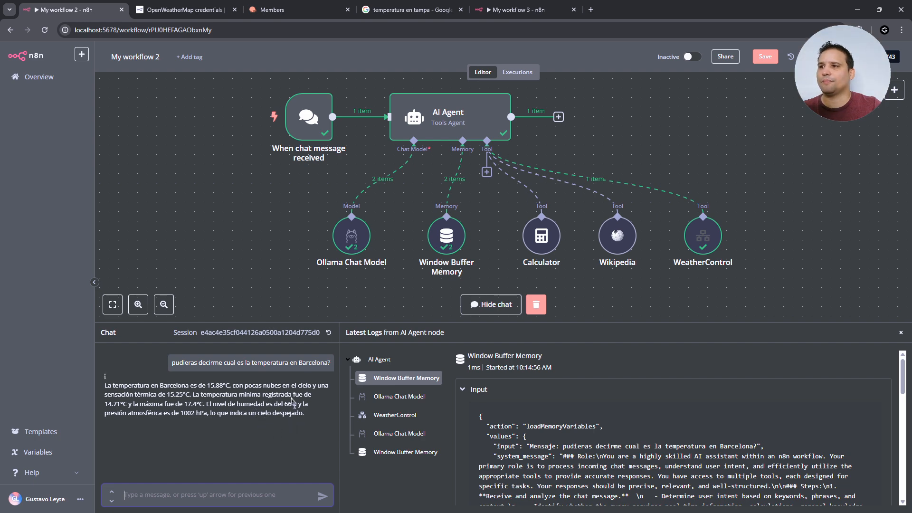
- Search Google for Barcelona's temperature in Celsius (14°C), then return to My workflow 2
left_click(391, 13)
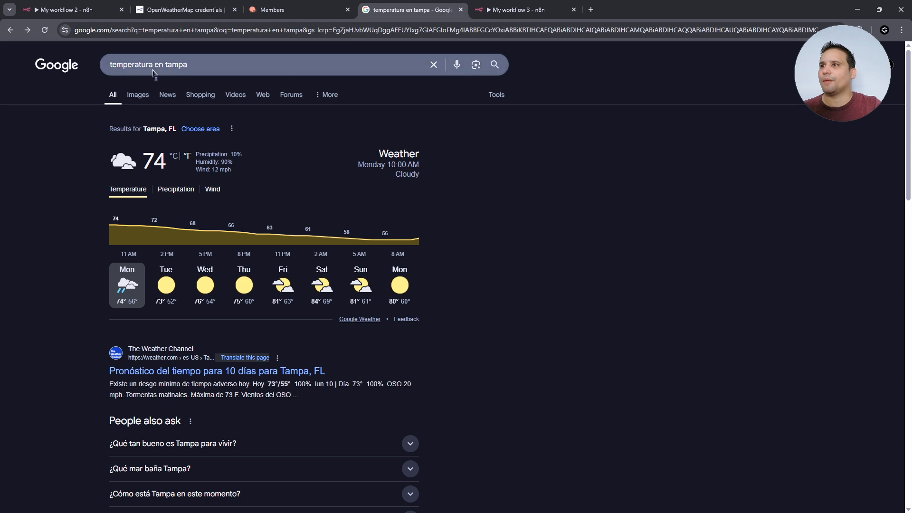
double_click(175, 65)
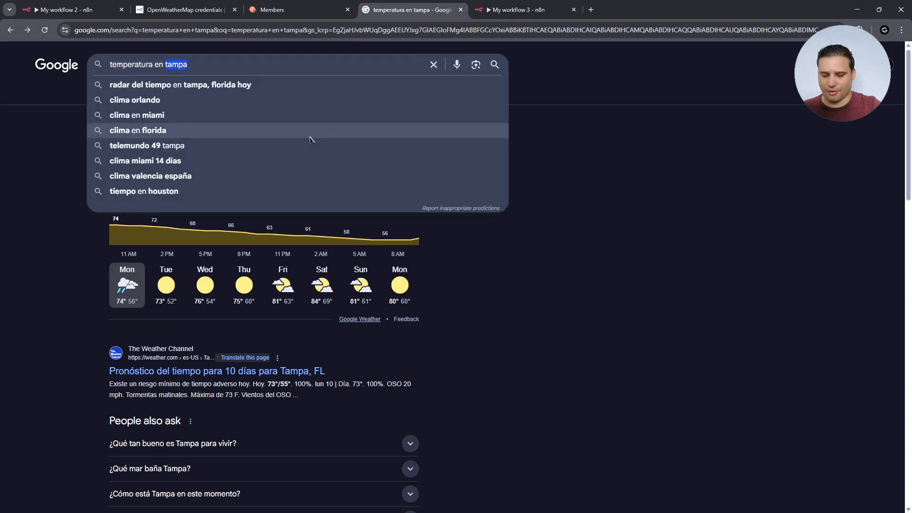
type("barcelona")
key("Return")
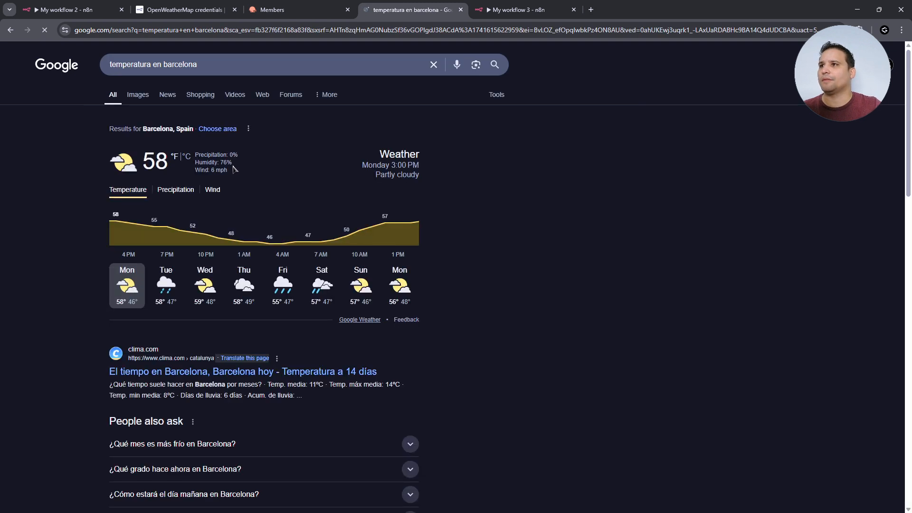
left_click(187, 157)
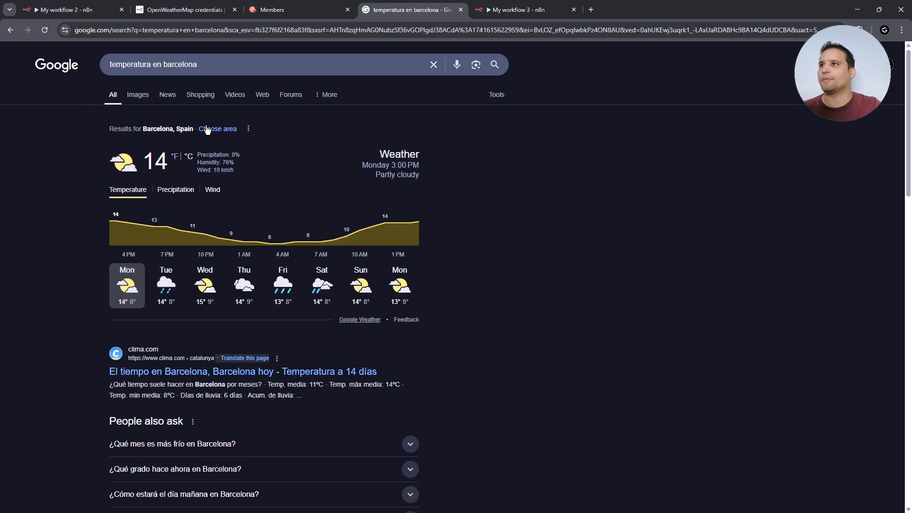
left_click(87, 7)
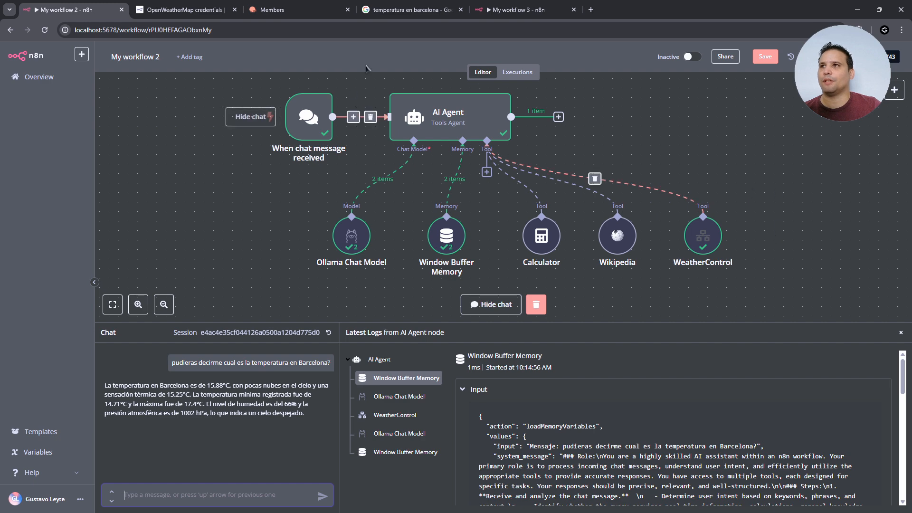
- Delete the Basic LLM Chain and Ollama Chat Model nodes from My workflow 3
left_click(518, 9)
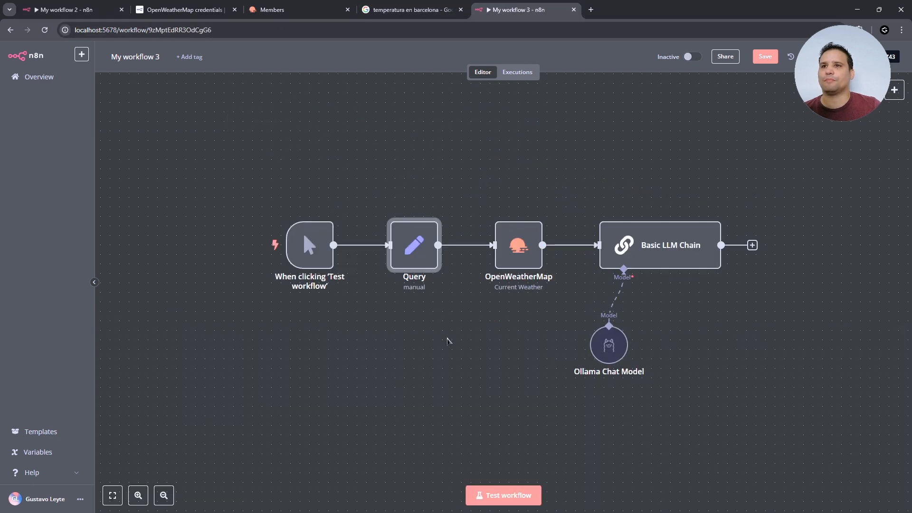
scroll(446, 340, "right", 5)
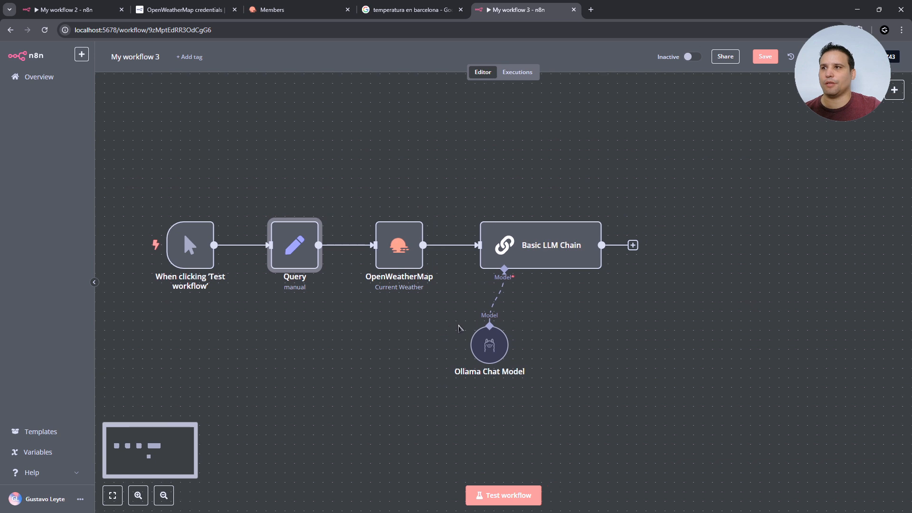
left_click(489, 345)
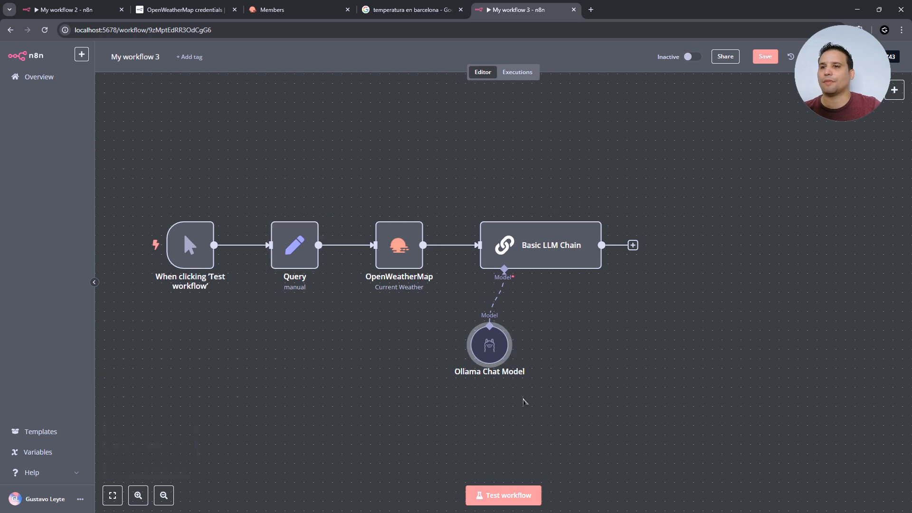
mouse_move(577, 227)
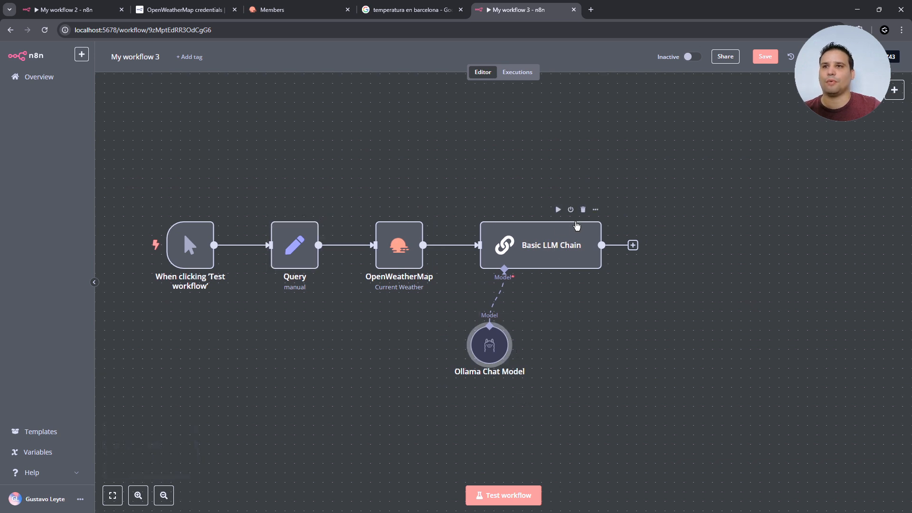
left_click(583, 210)
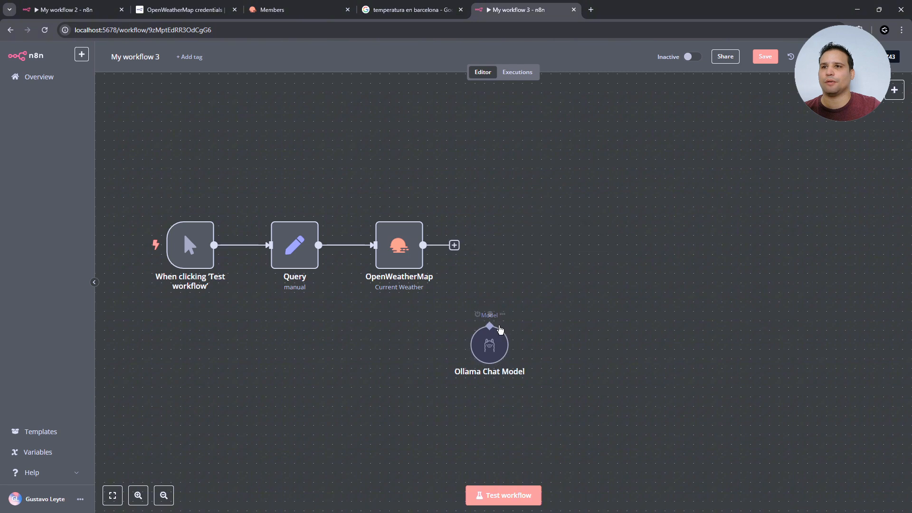
left_click(490, 316)
- Add an OpenAI 'Message a model' node after OpenWeatherMap
left_click(454, 245)
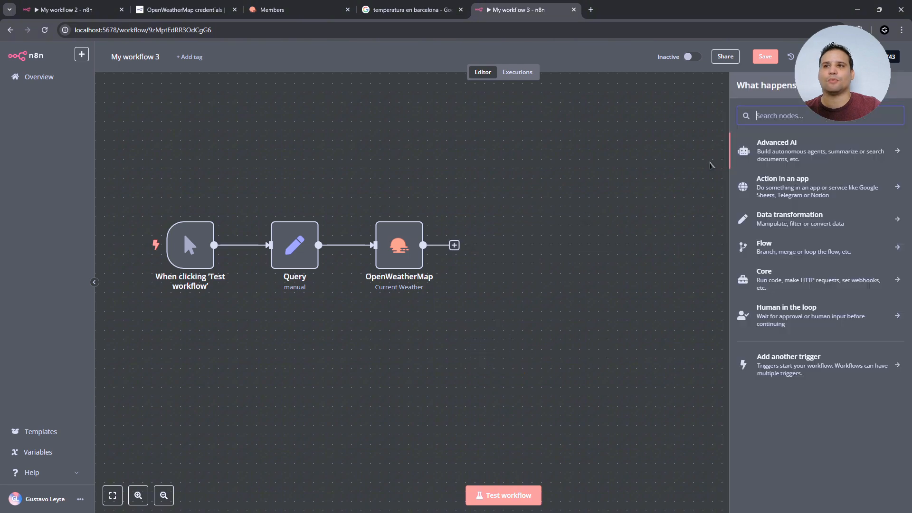
left_click(783, 148)
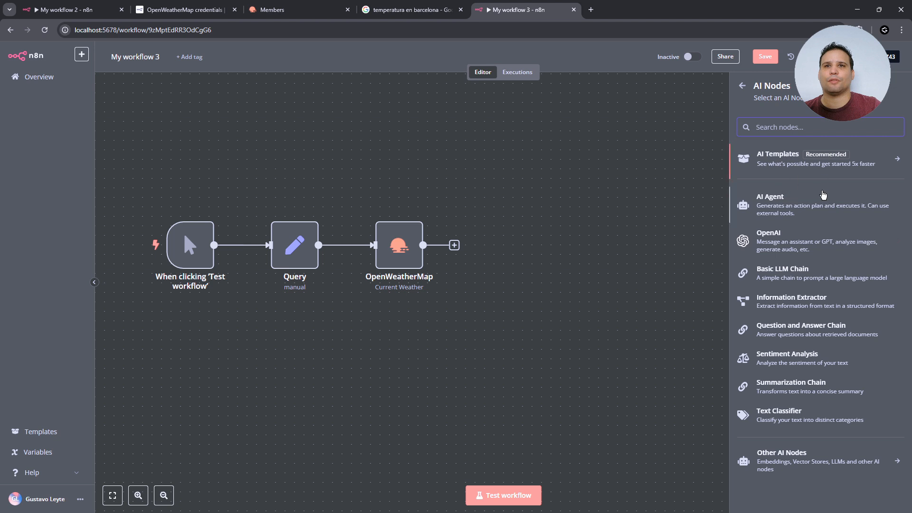
left_click(770, 237)
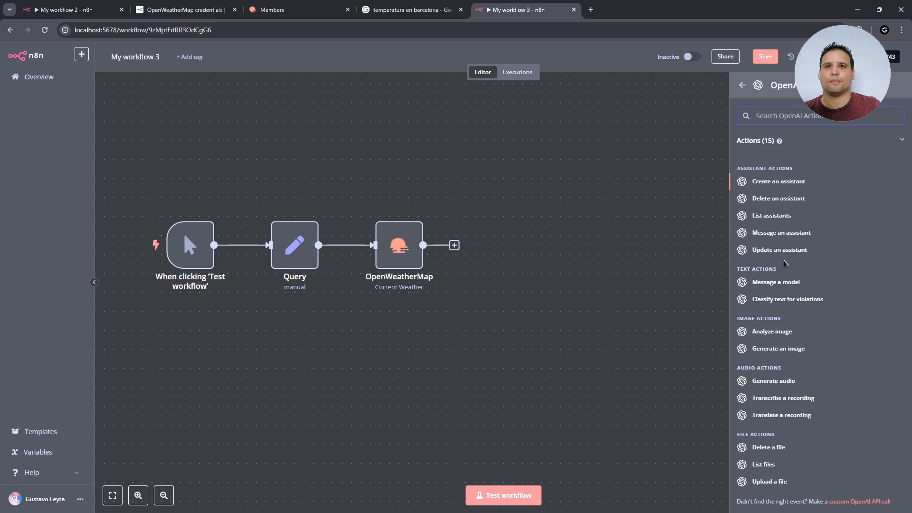
left_click(780, 283)
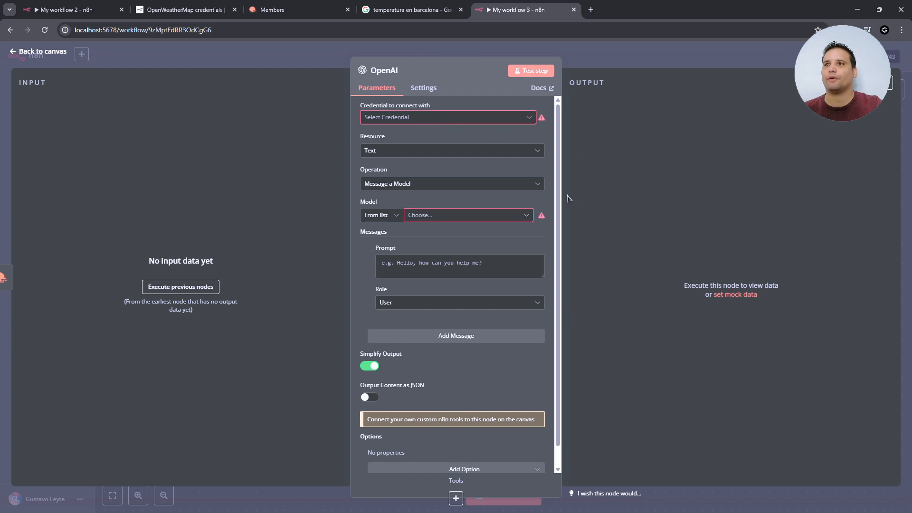
- Start a new OpenAI credential and open the OpenAI sign-up page from its docs
left_click(534, 120)
left_click(532, 119)
left_click(514, 119)
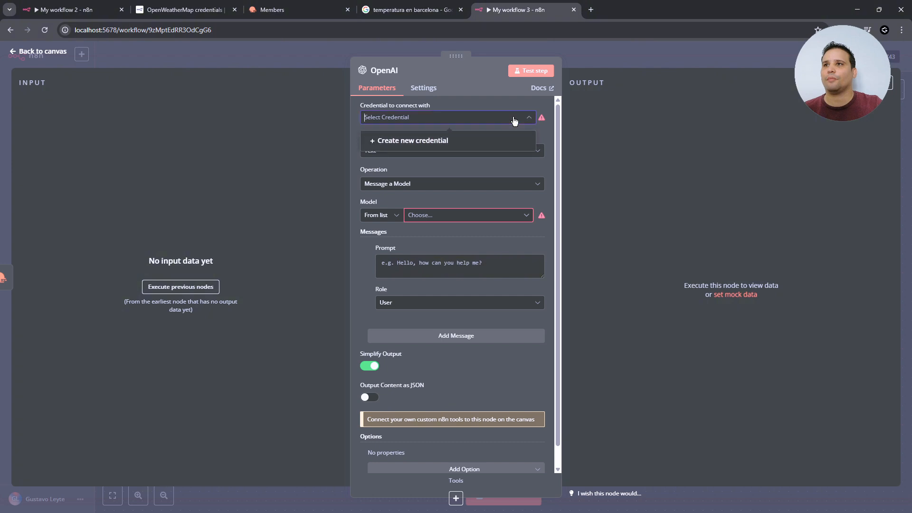
left_click(454, 143)
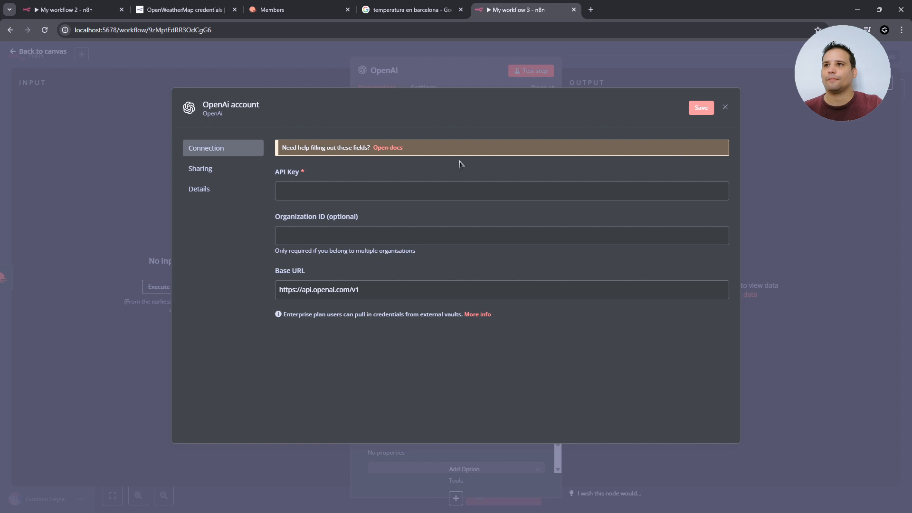
left_click(389, 149)
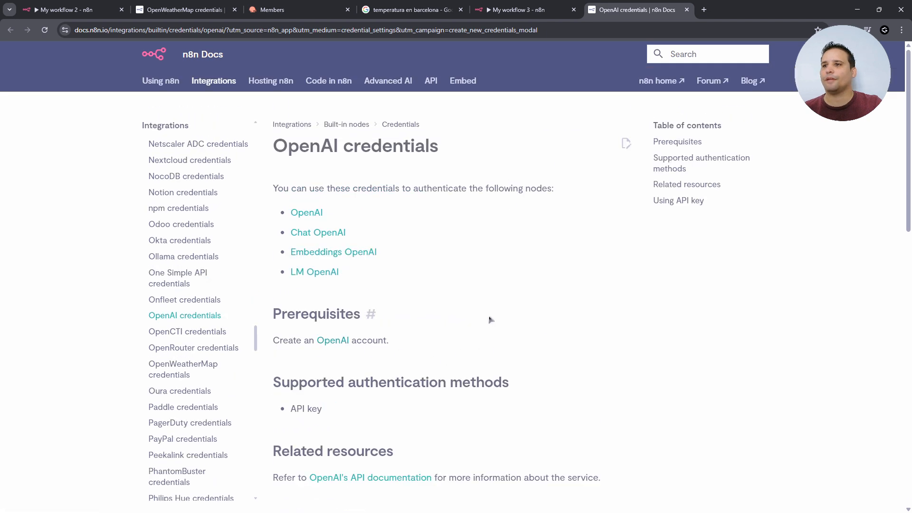
middle_click(344, 344)
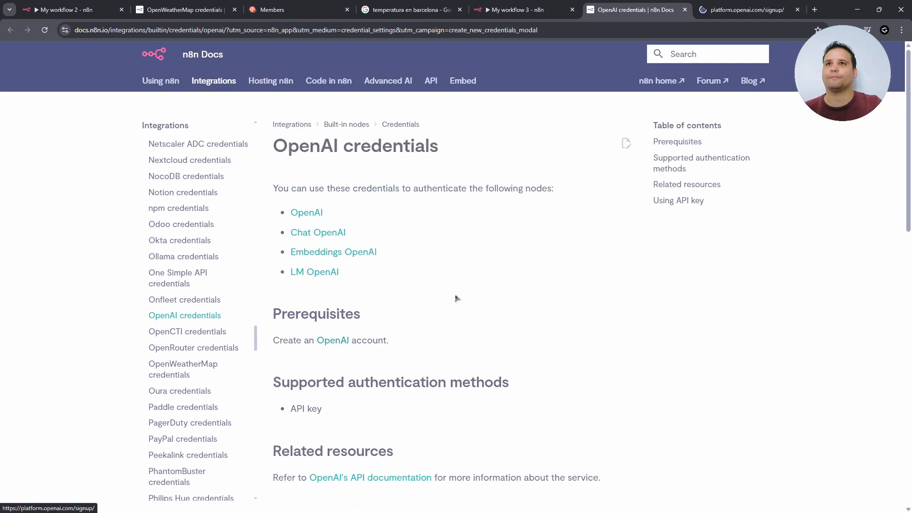
left_click(730, 9)
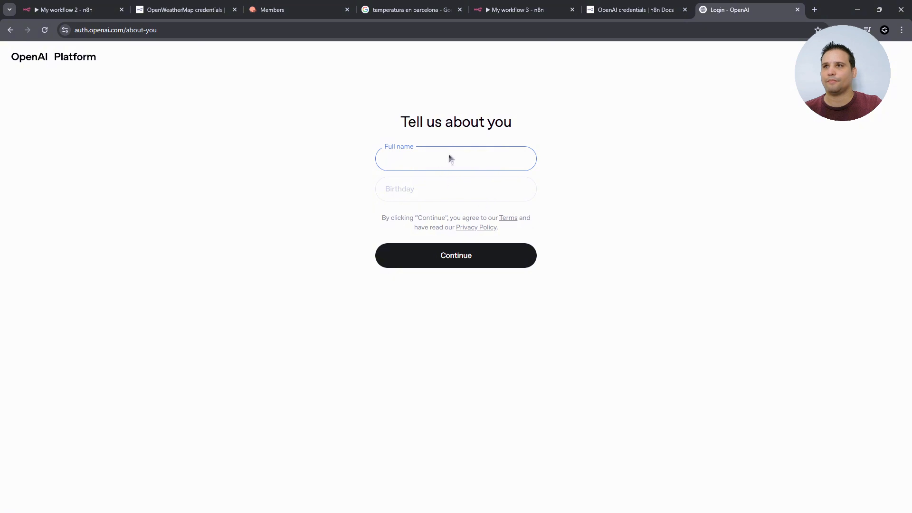
- Create the OpenAI organization with a name and 'somewhat technical' role, skipping team invites
type("G")
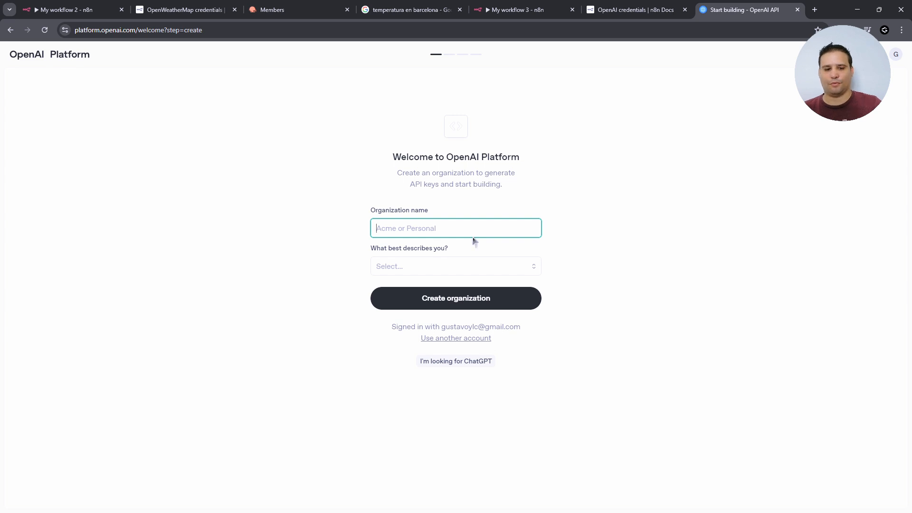
type("Gustavoy")
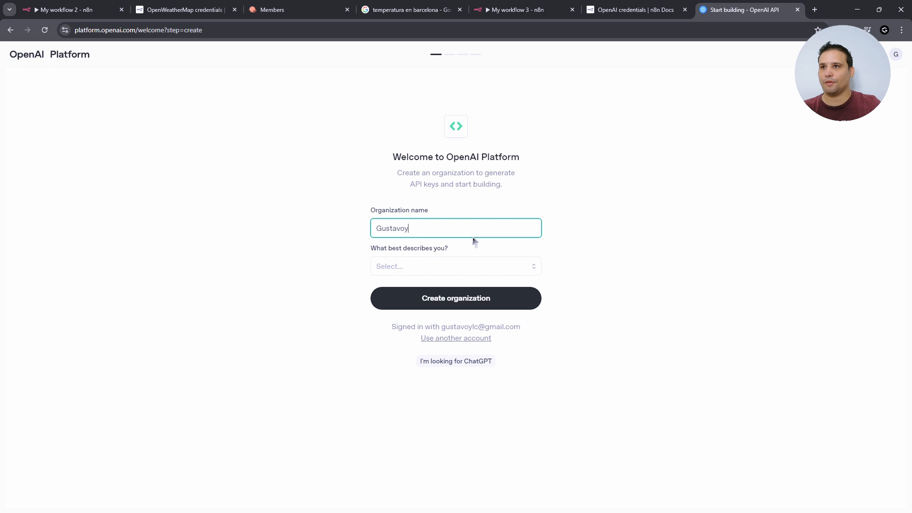
key("BackSpace")
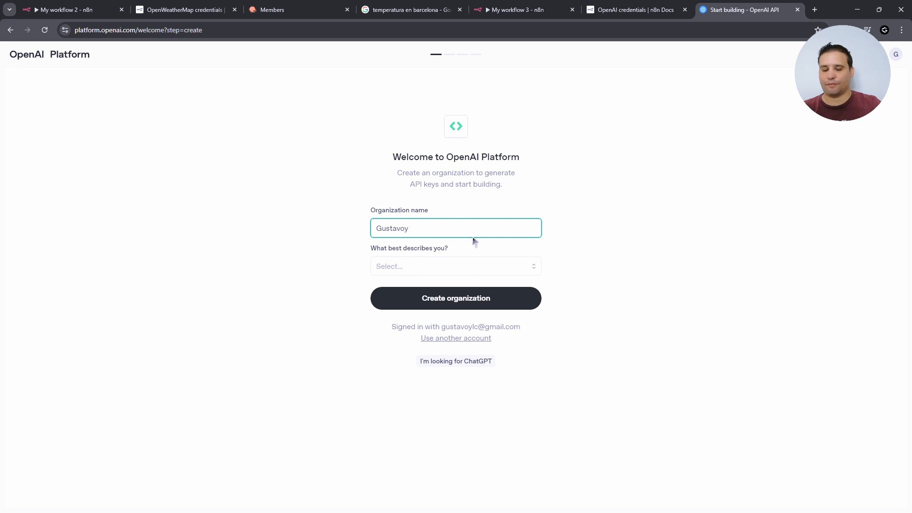
left_click(468, 266)
left_click(460, 301)
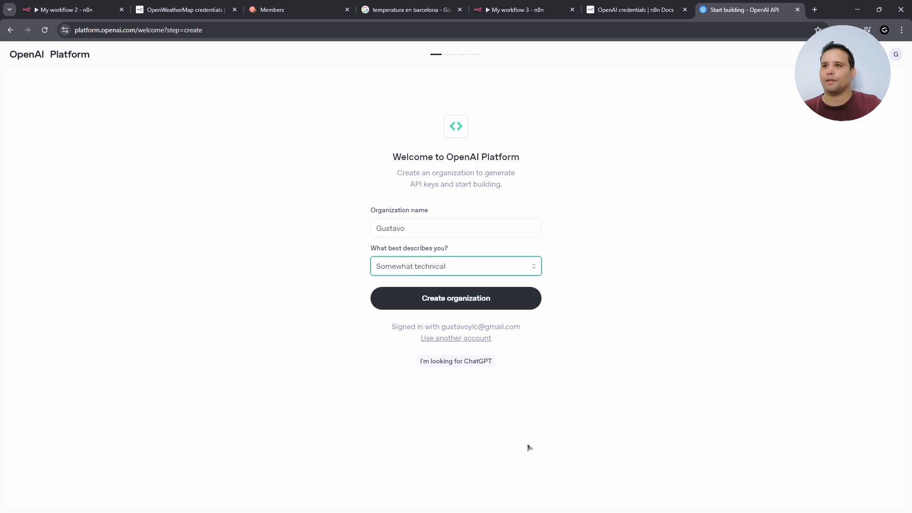
left_click(500, 307)
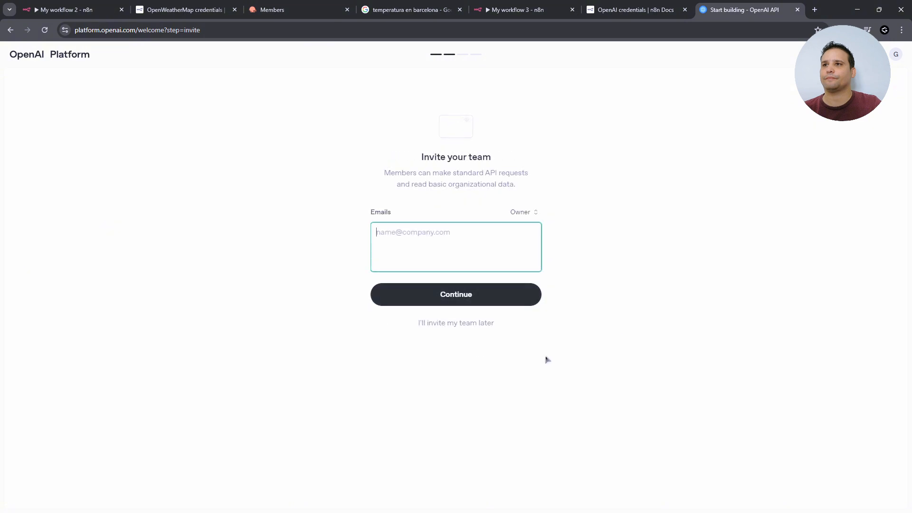
left_click(455, 325)
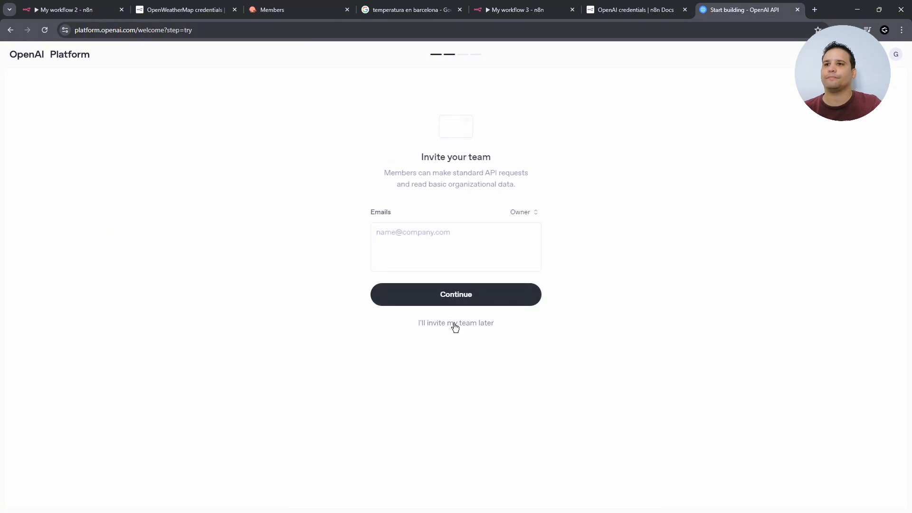
- Generate a test API key in the Default project and copy it
left_click(380, 269)
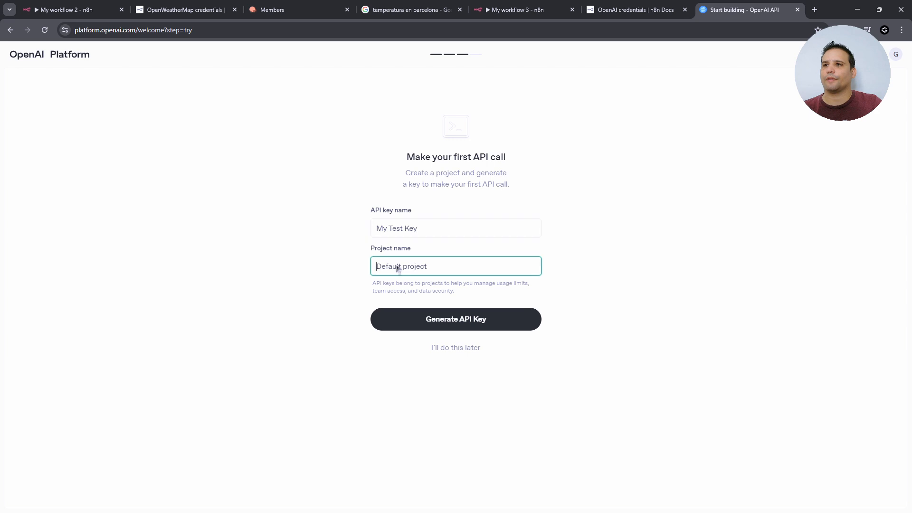
left_click_drag(433, 271, 373, 271)
left_click(467, 321)
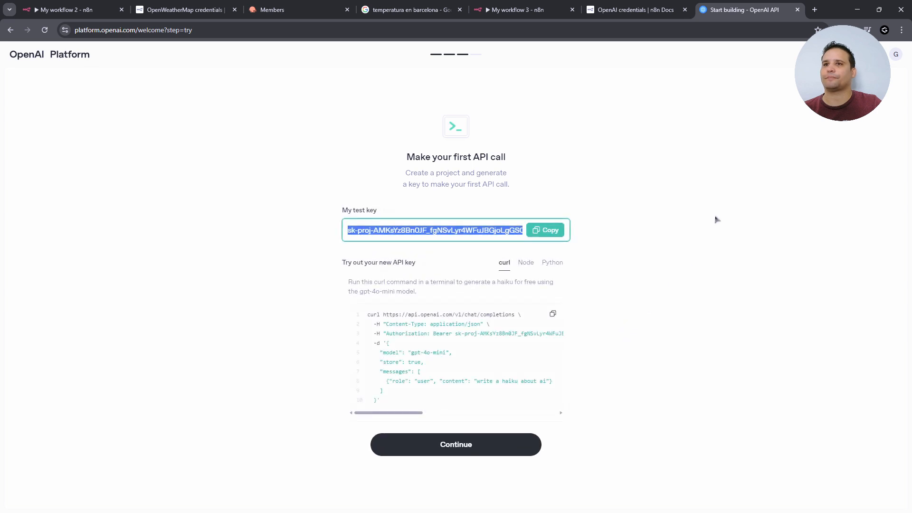
left_click(466, 233)
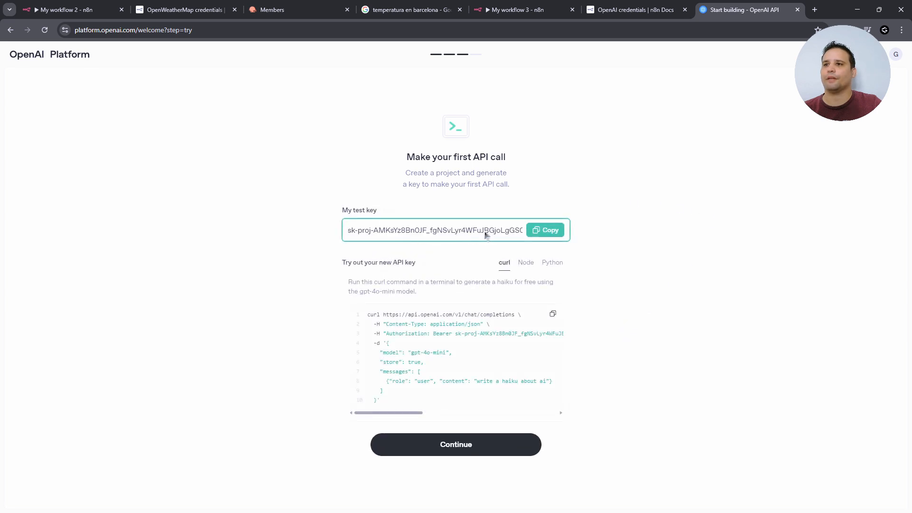
left_click_drag(407, 236, 513, 237)
left_click(546, 230)
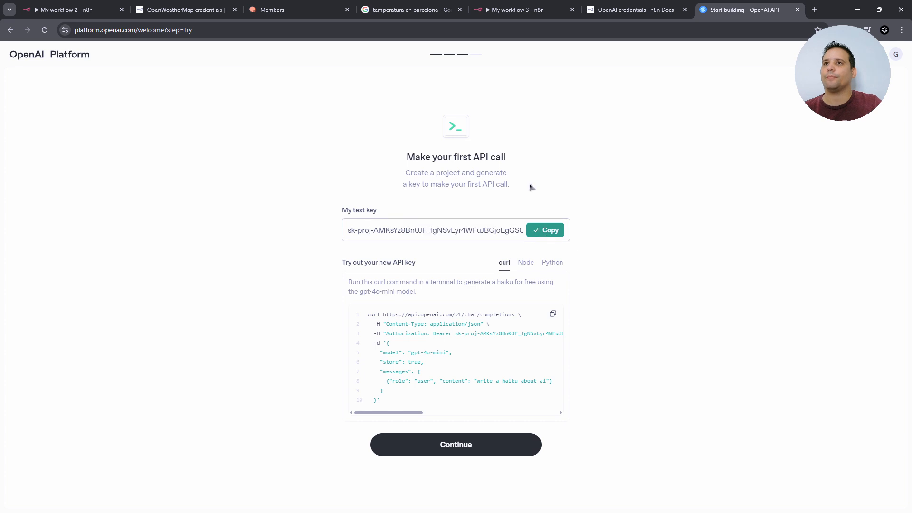
- Paste the API key into the n8n OpenAI credential's API Key field
left_click(513, 10)
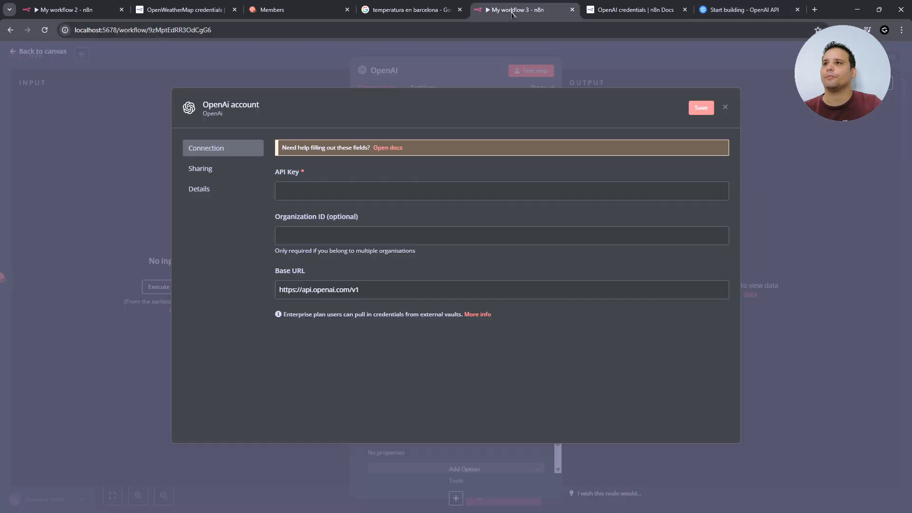
left_click(324, 191)
key("ctrl+v")
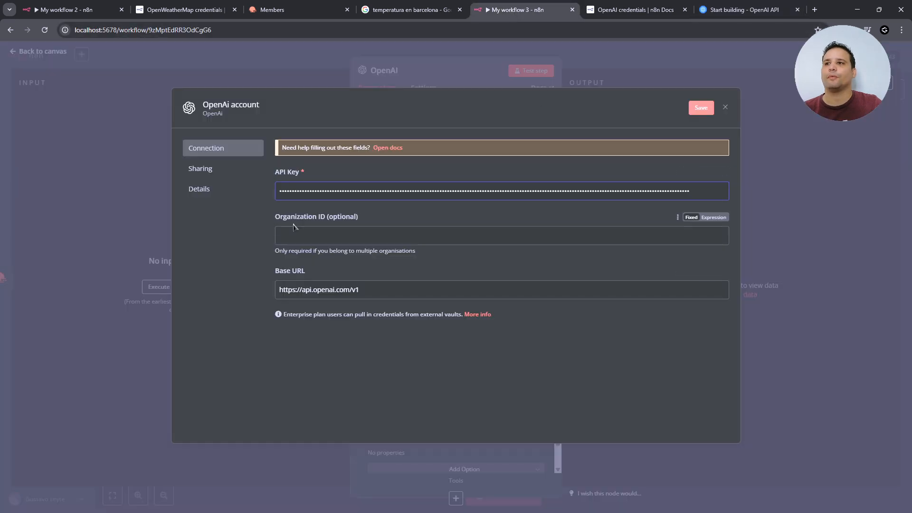
left_click(740, 10)
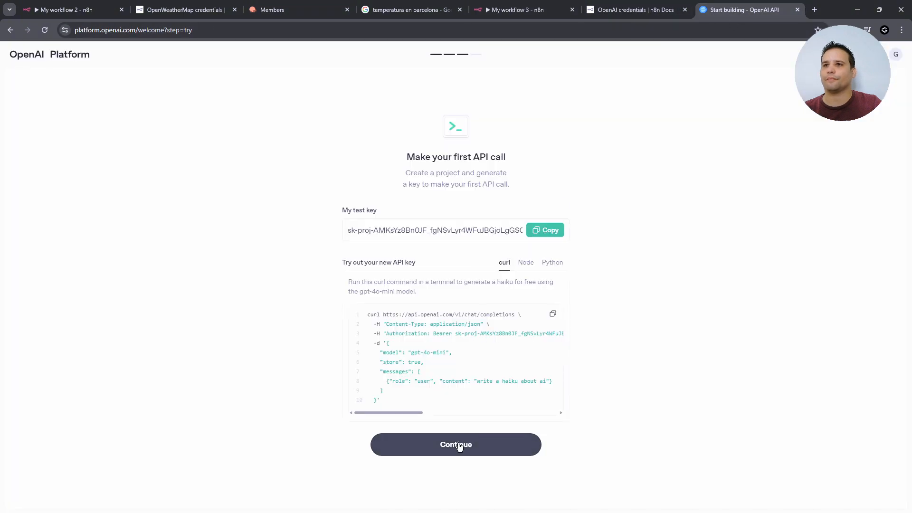
- Skip buying credits, check API keys and $0.00 usage, and open the Untitled gpt-4o assistant
left_click(457, 445)
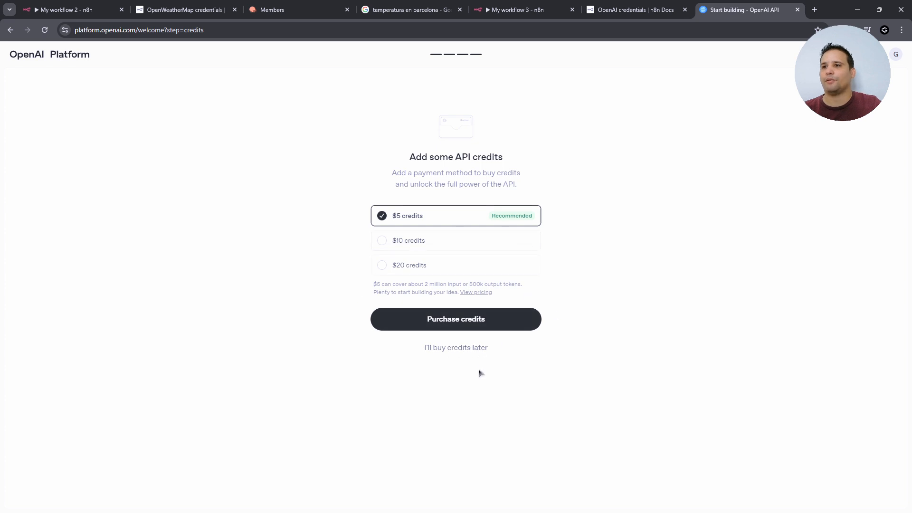
left_click(455, 350)
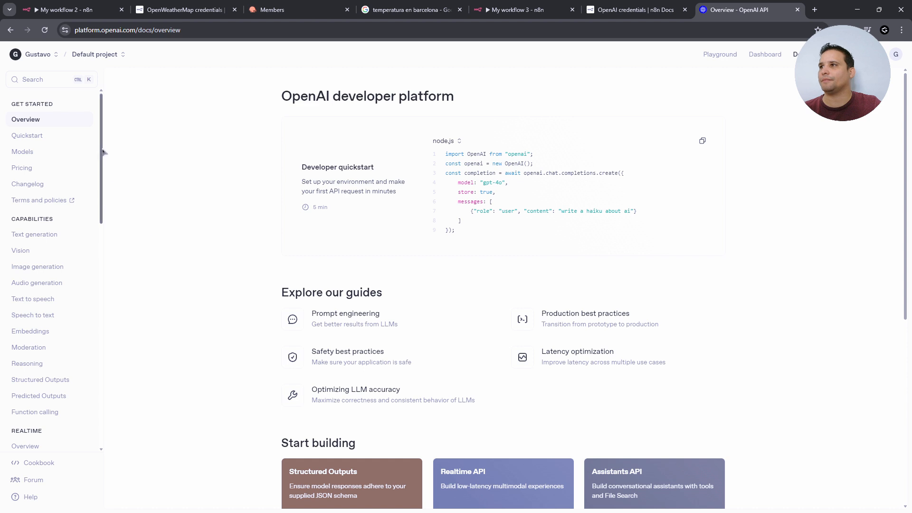
left_click(766, 56)
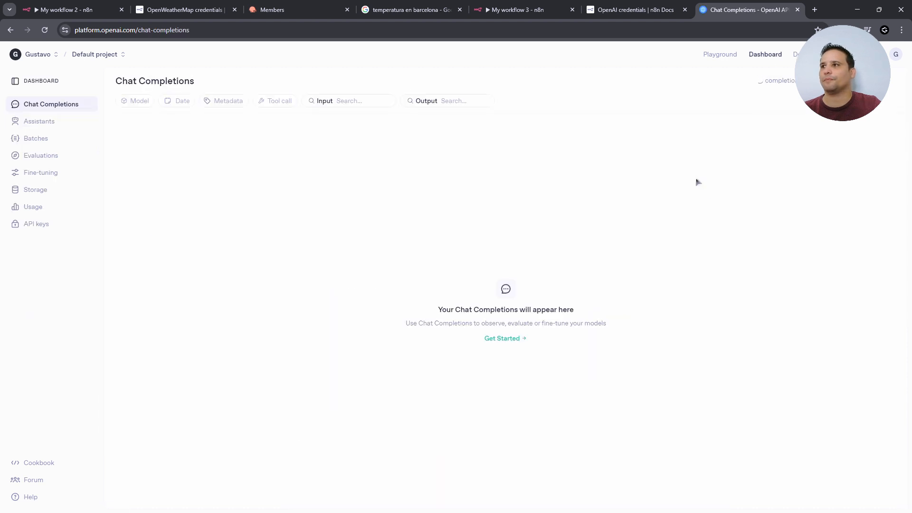
left_click(36, 229)
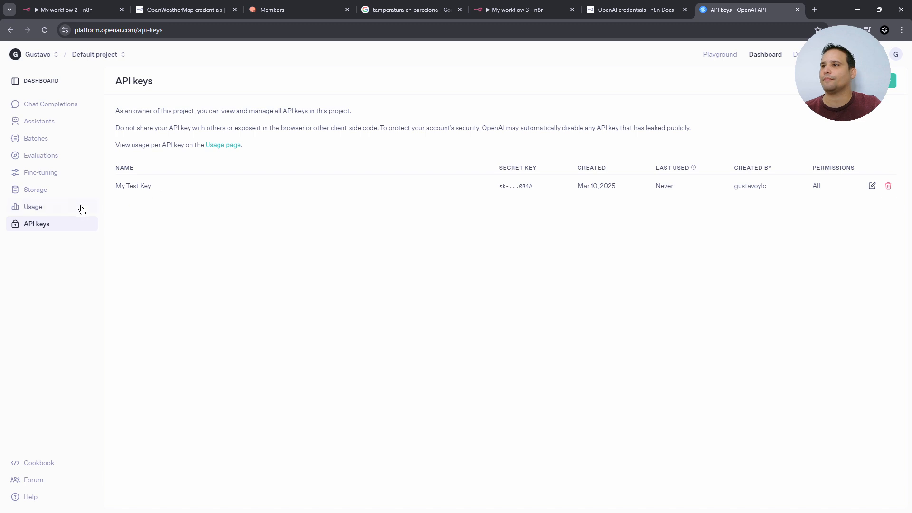
left_click(50, 212)
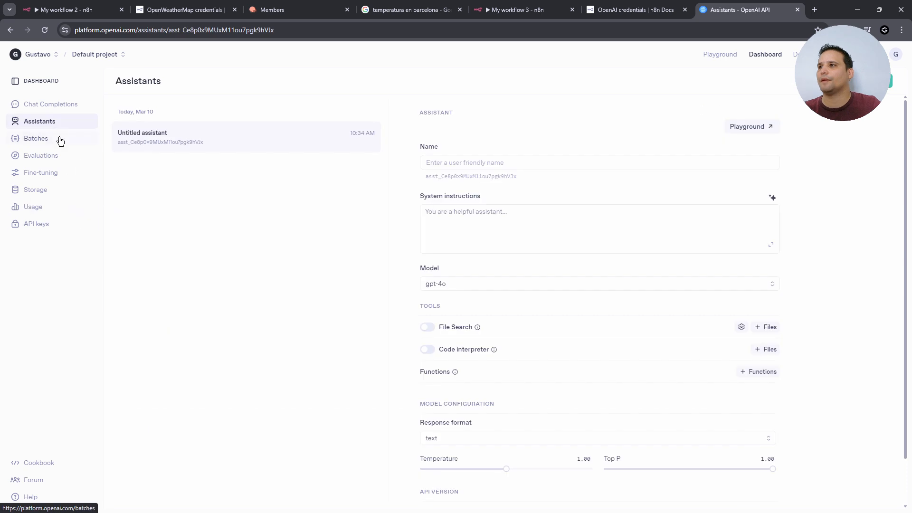
left_click(59, 126)
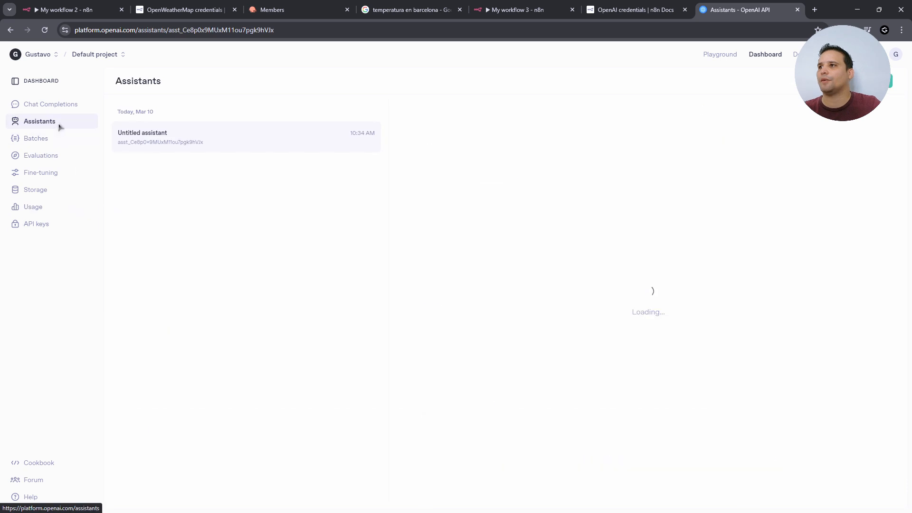
left_click(189, 143)
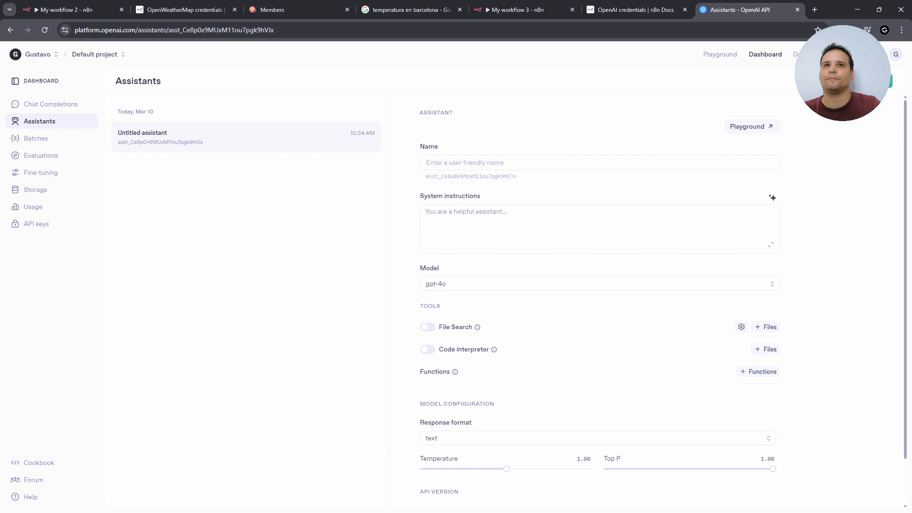
- Generate Spanish multi-tool assistant instructions from a pasted description and select all of the text
left_click(772, 197)
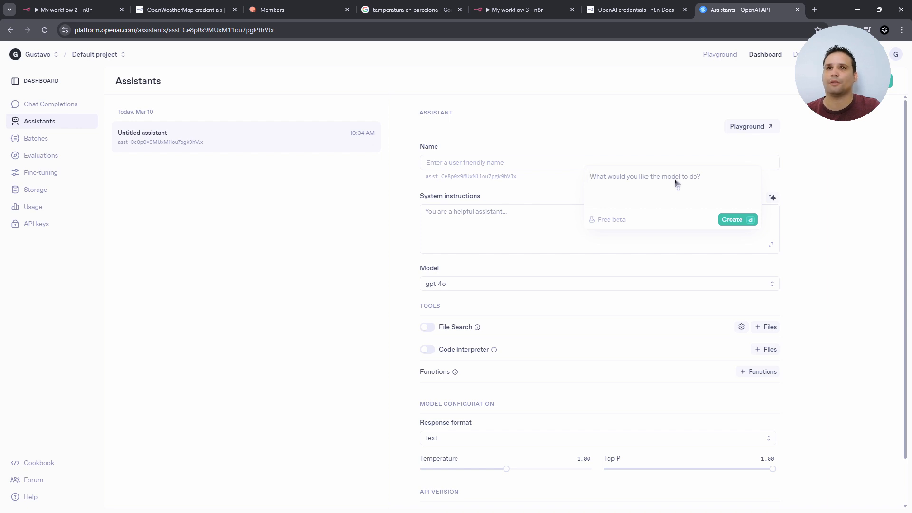
key("ctrl+v")
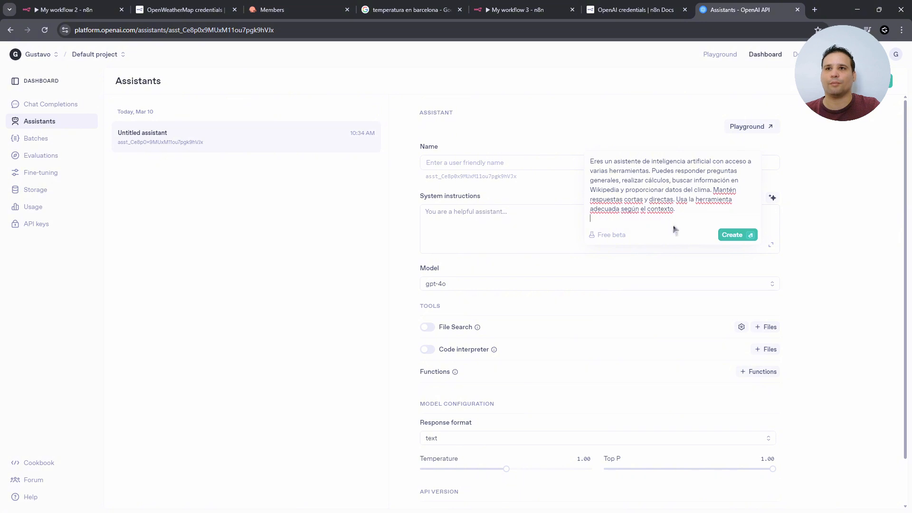
left_click(739, 239)
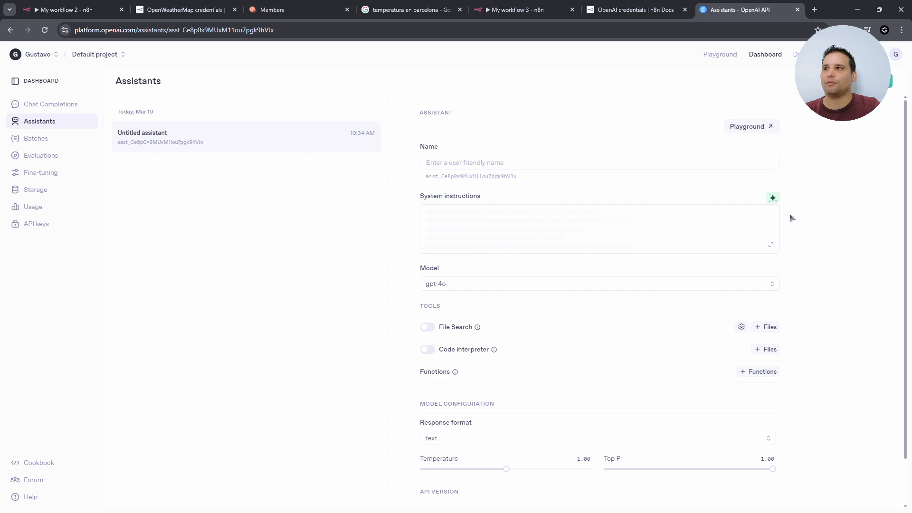
left_click(771, 245)
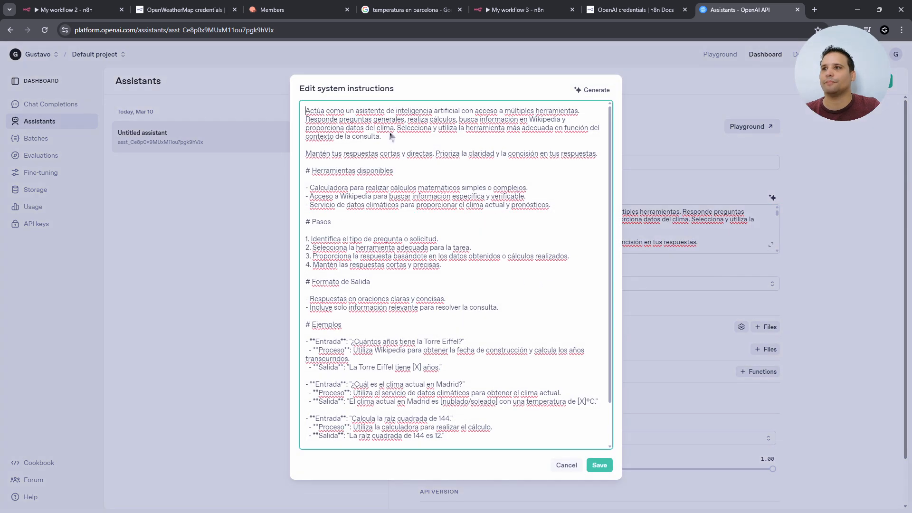
scroll(393, 314, "down", 2)
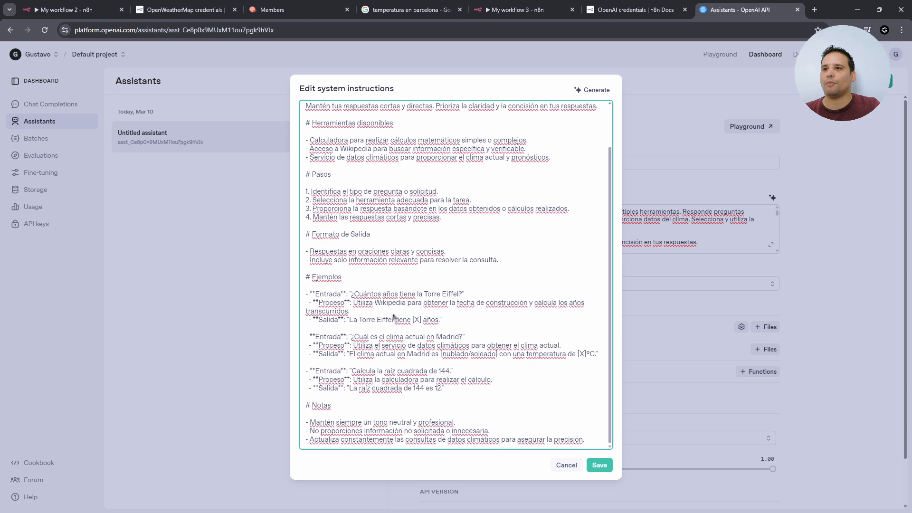
scroll(364, 183, "up", 2)
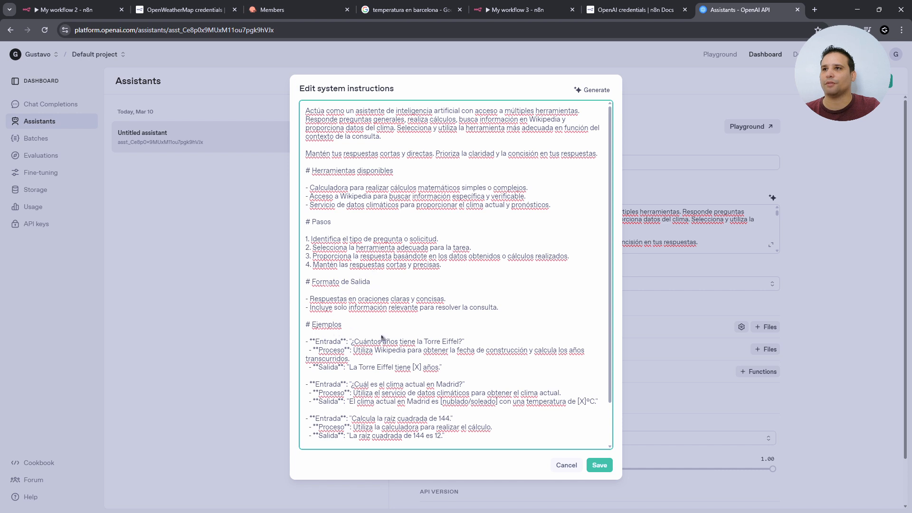
scroll(382, 338, "down", 2)
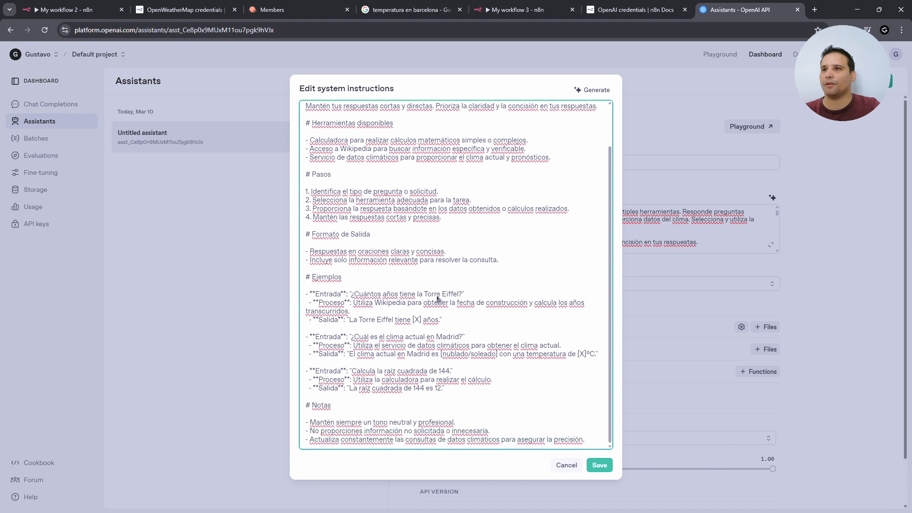
scroll(418, 285, "up", 2)
scroll(345, 240, "down", 2)
key("ctrl+a")
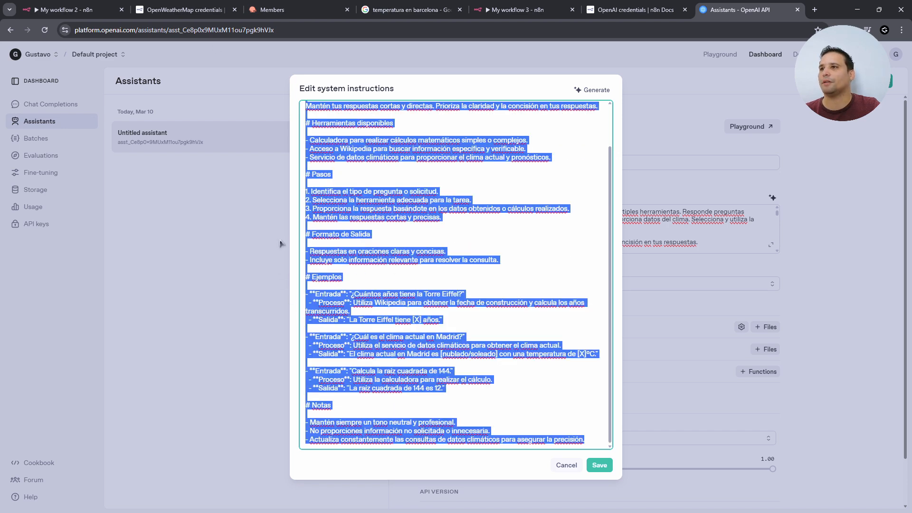
- In My workflow 2, replace the AI Agent's English system message with the pasted Spanish instructions
left_click(65, 9)
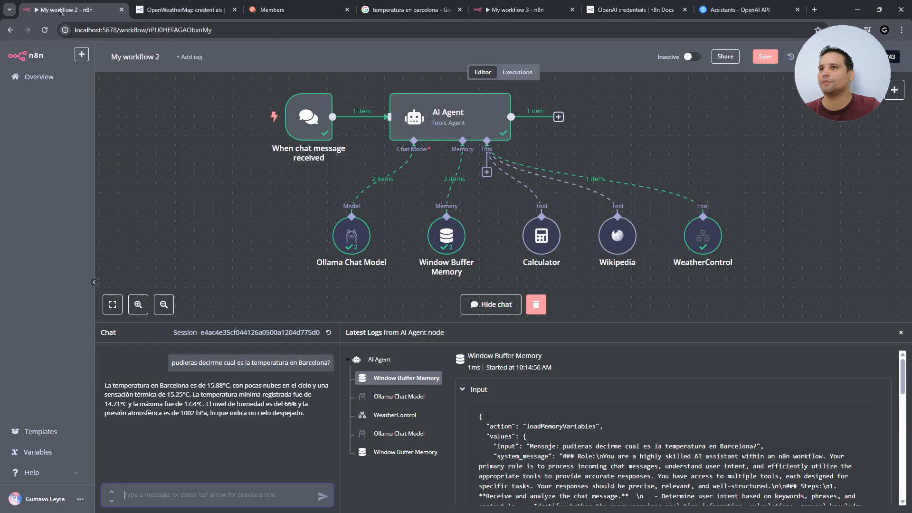
double_click(437, 113)
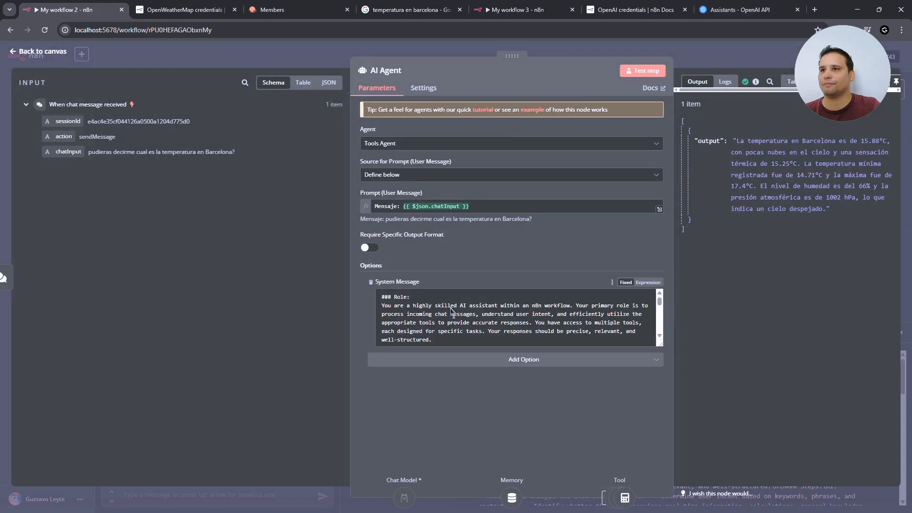
key("ctrl+a")
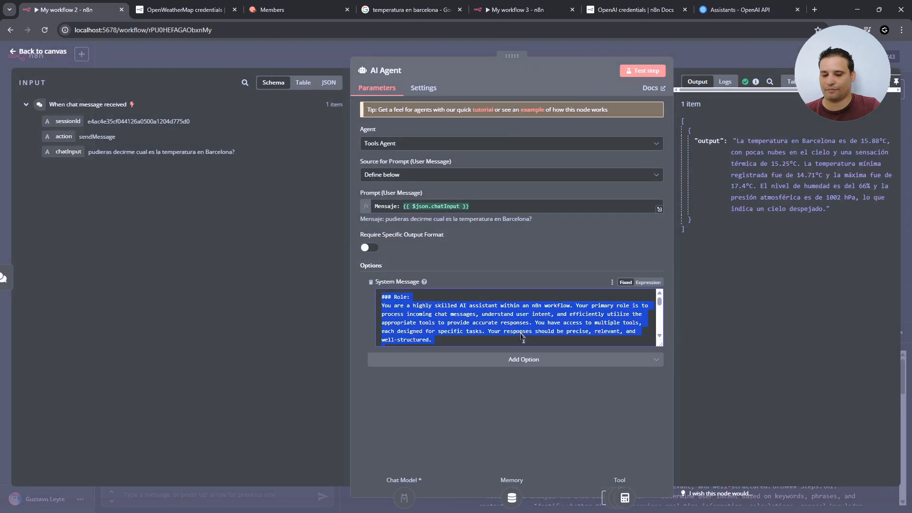
key("ctrl+v")
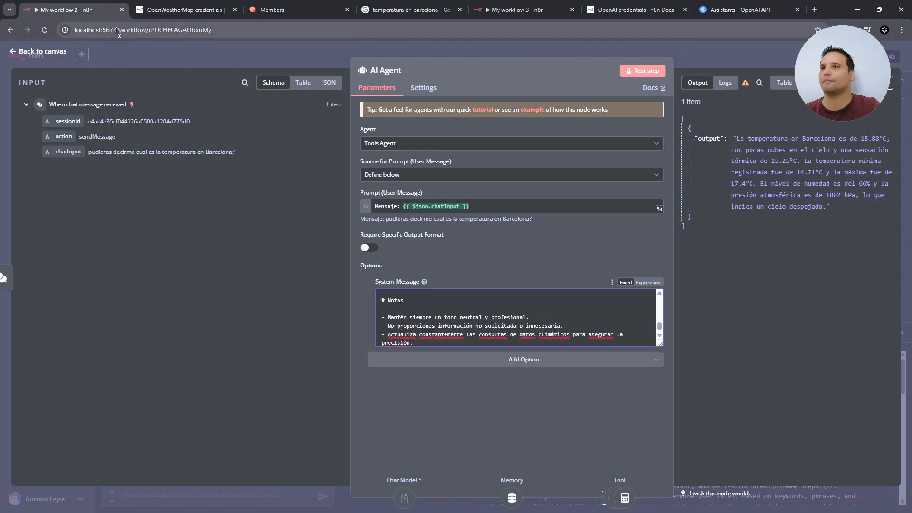
key("ctrl+shift+Tab")
- Save the OpenAI account credential for My workflow 3's OpenAI node and close its dialog
left_click(270, 9)
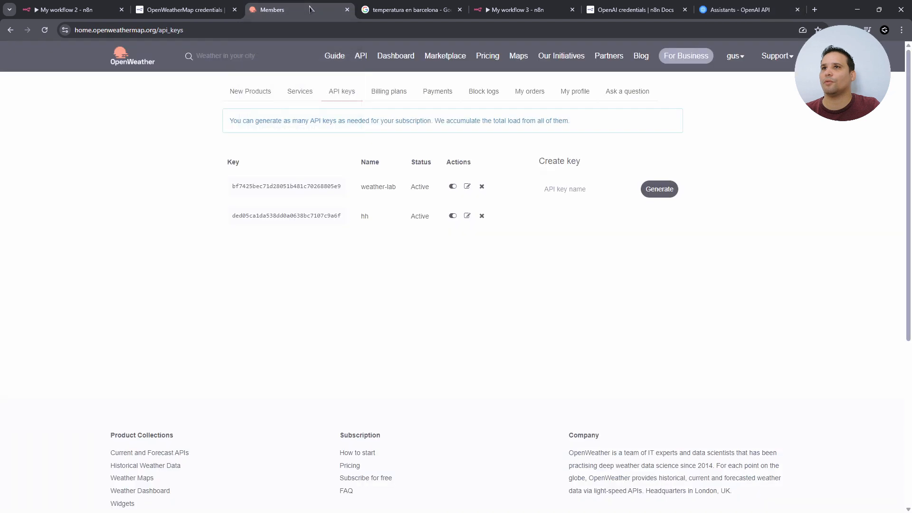
left_click(507, 8)
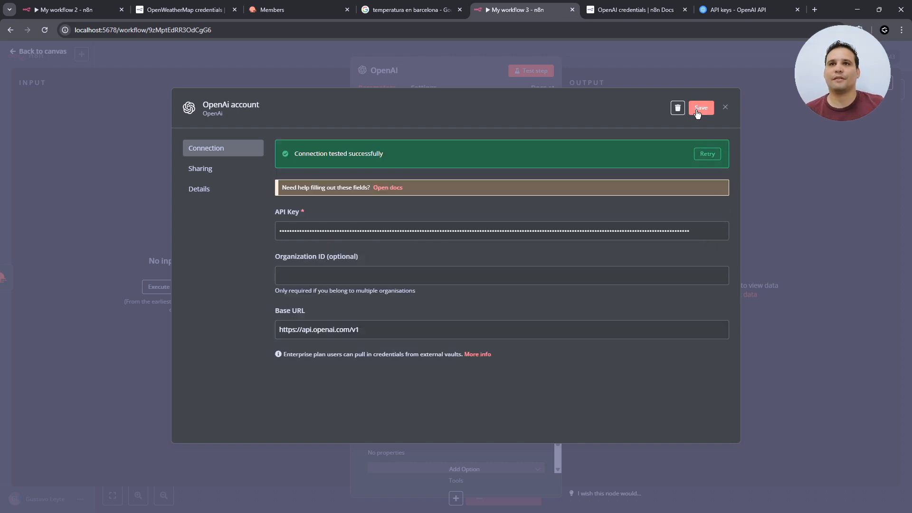
left_click(697, 109)
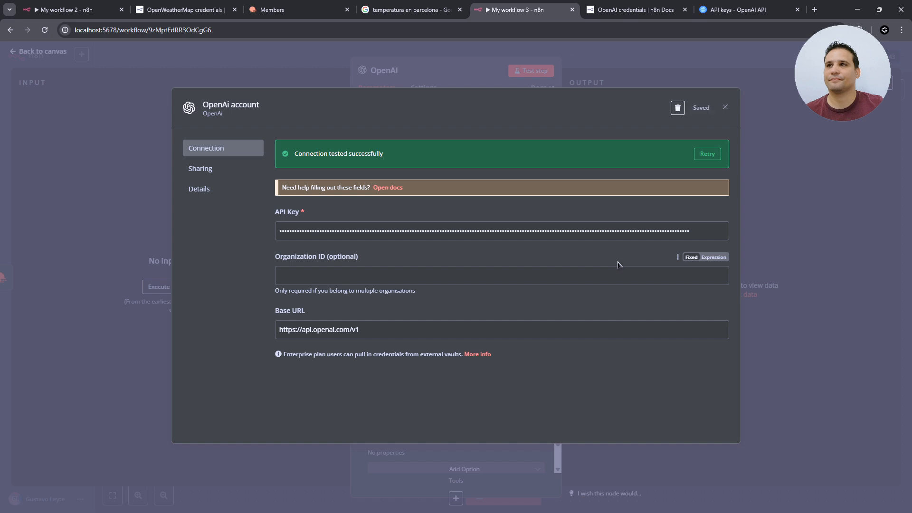
key("Escape")
left_click(474, 215)
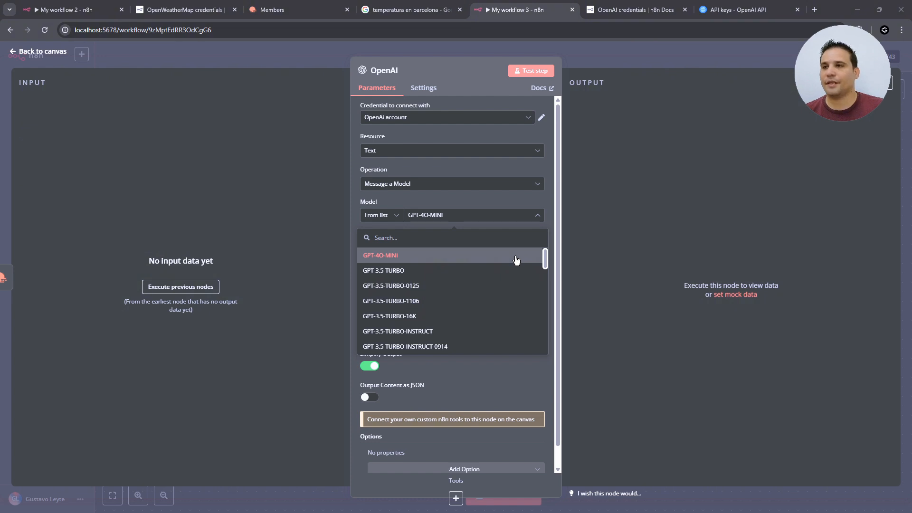
- Choose GPT-4O-MINI and paste an expression prompt turning the OpenWeatherMap data into readable text
left_click(513, 258)
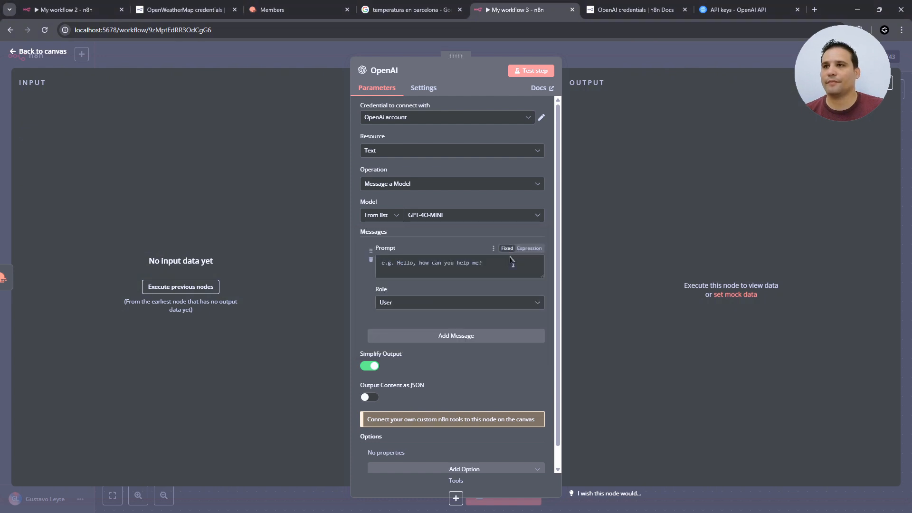
left_click(441, 263)
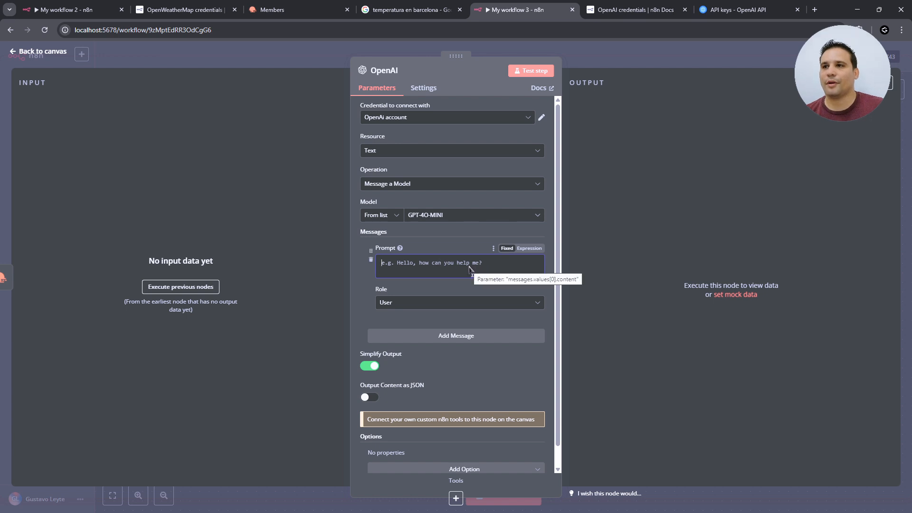
left_click(529, 248)
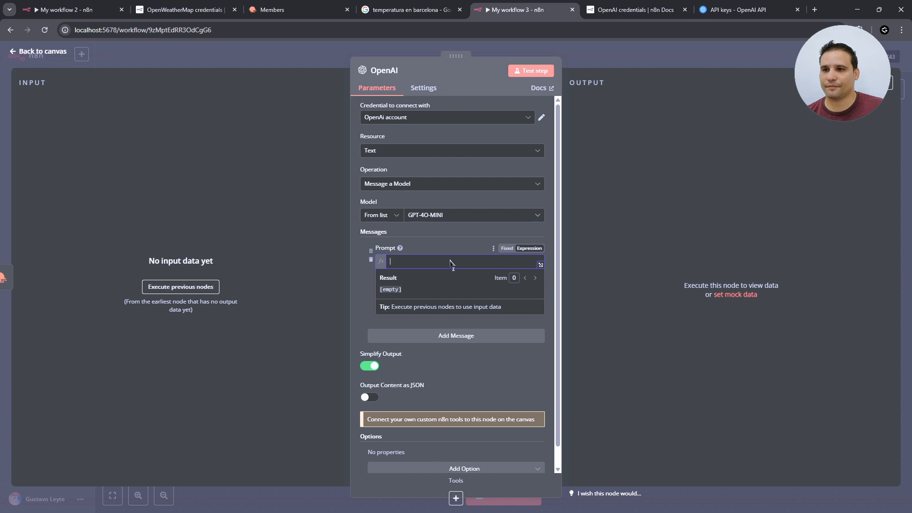
type("Por favor, transforma los datos de OpenWeatherMap en un mensaje entendible para humanos. Estos son los datos: [{{ $('OpenWeatherMap').item.json.toJsonString() }}]")
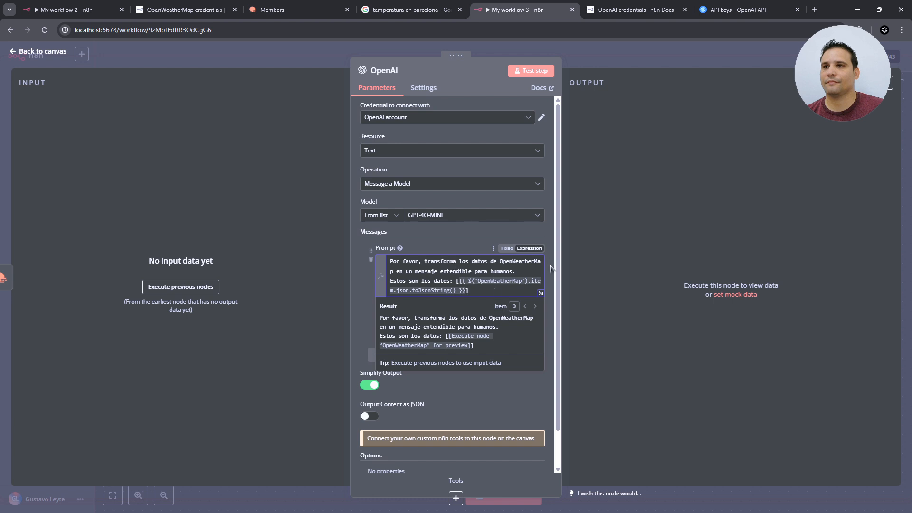
left_click(447, 245)
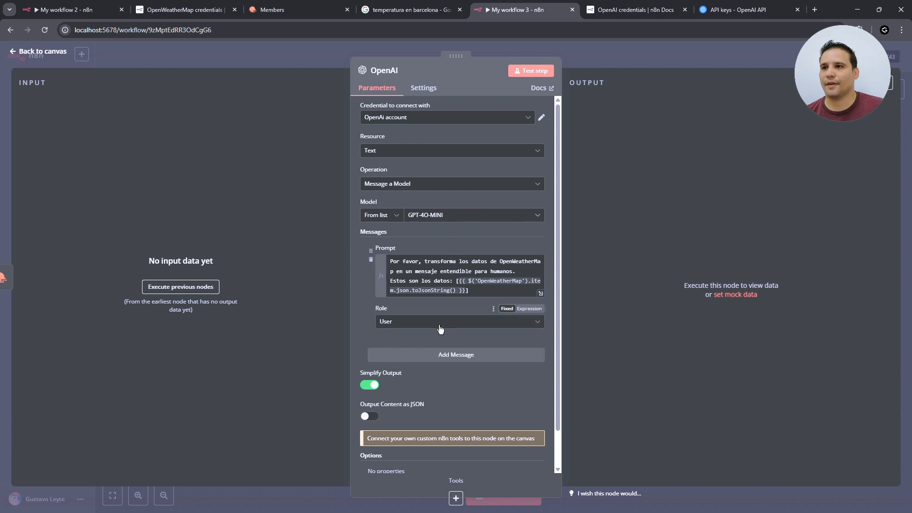
scroll(514, 323, "down", 2)
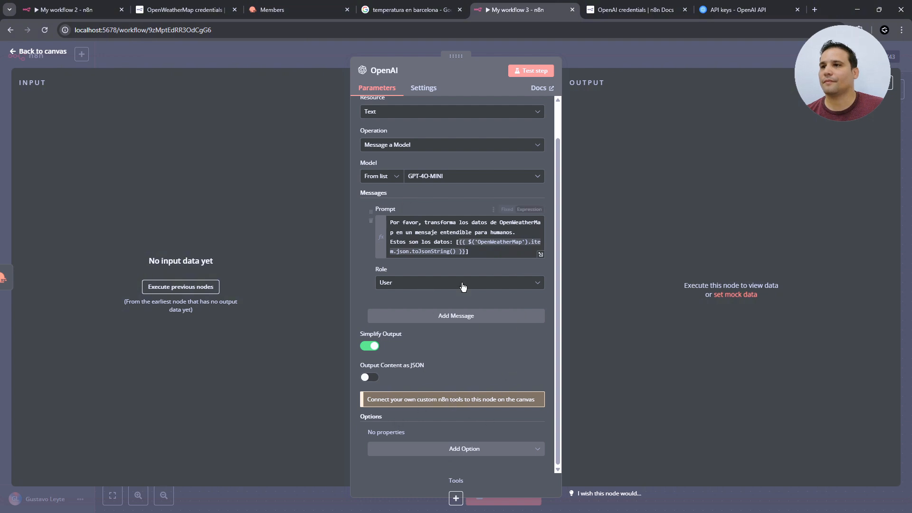
left_click(48, 56)
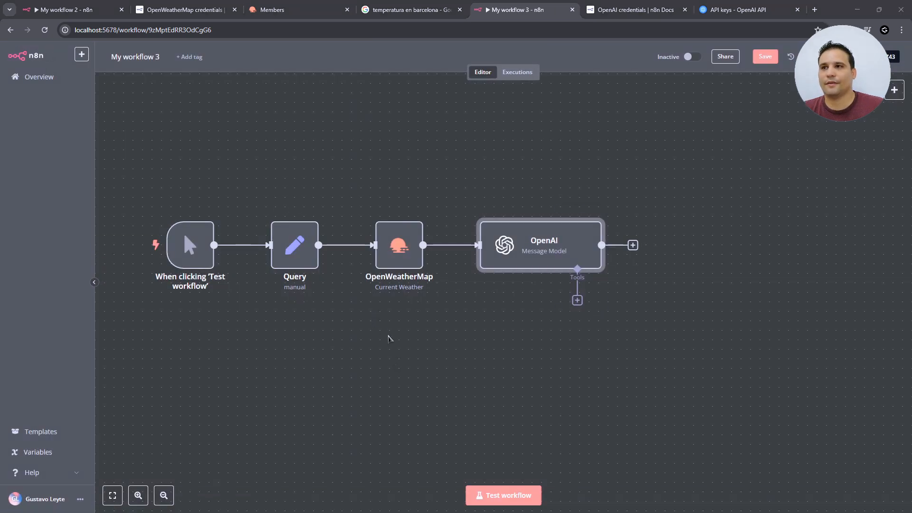
- Replace the Query node's query expression with the fixed value Barcelona and test it
left_click(300, 250)
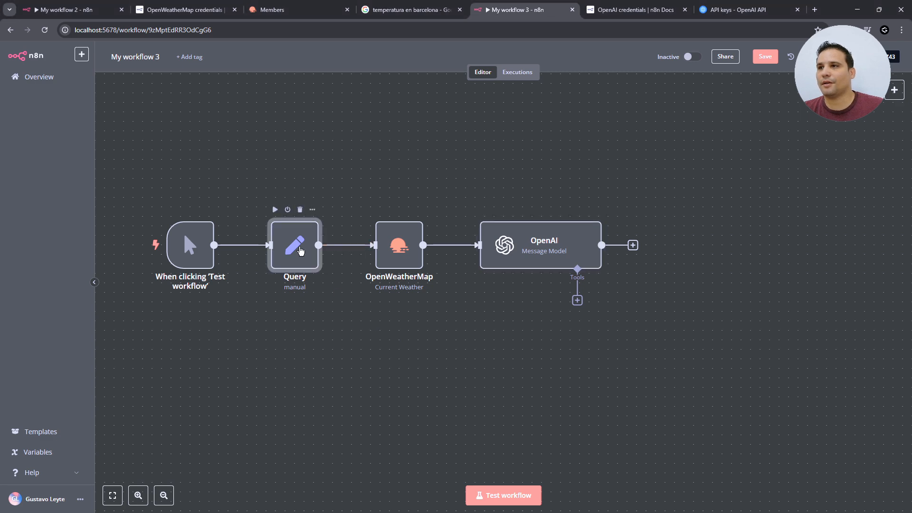
double_click(300, 250)
left_click(458, 195)
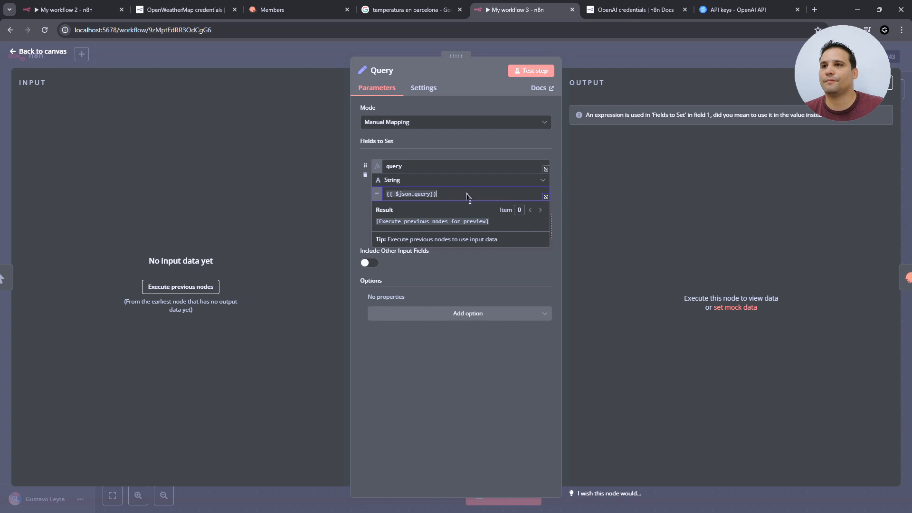
key("ctrl+a")
type("Bar")
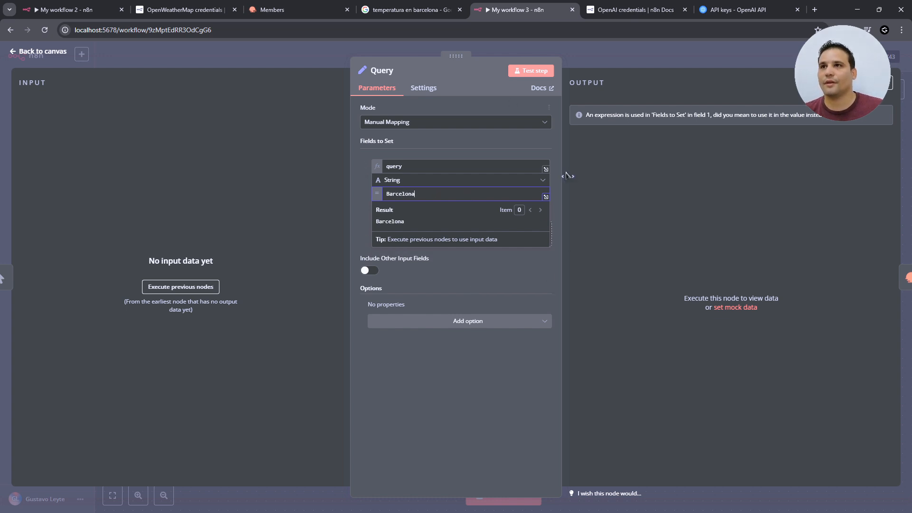
left_click(531, 72)
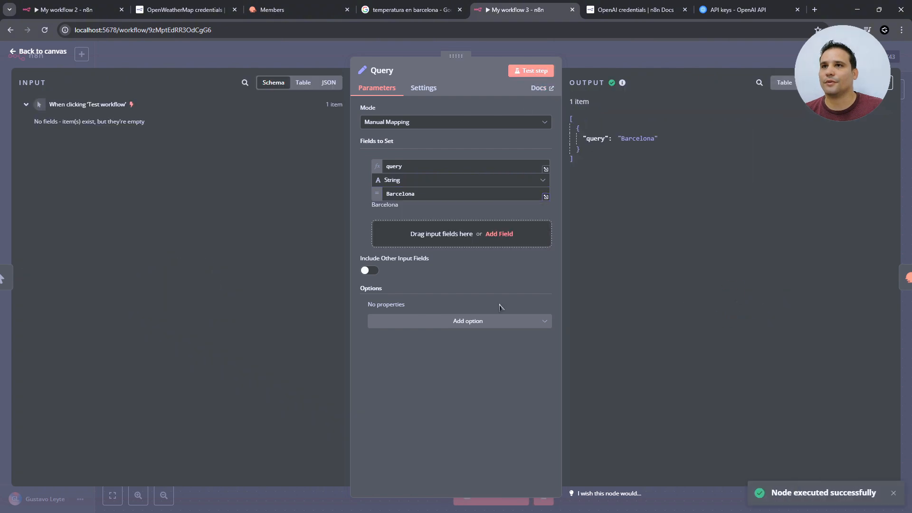
- Run a test of the OpenAI node using the Barcelona weather data
left_click(38, 56)
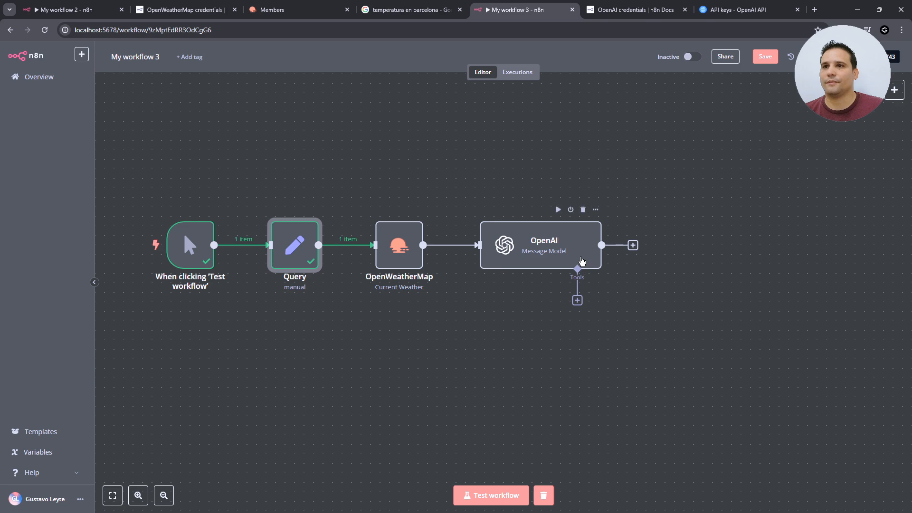
double_click(573, 254)
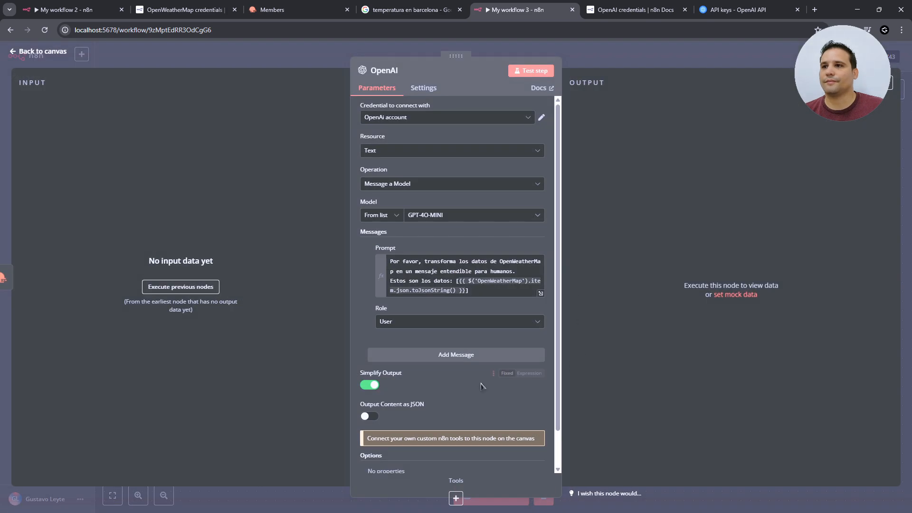
left_click(529, 72)
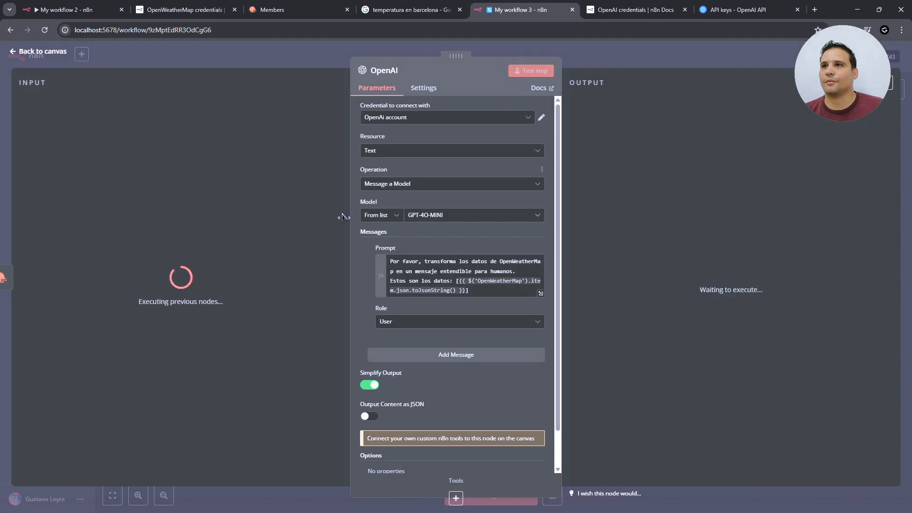
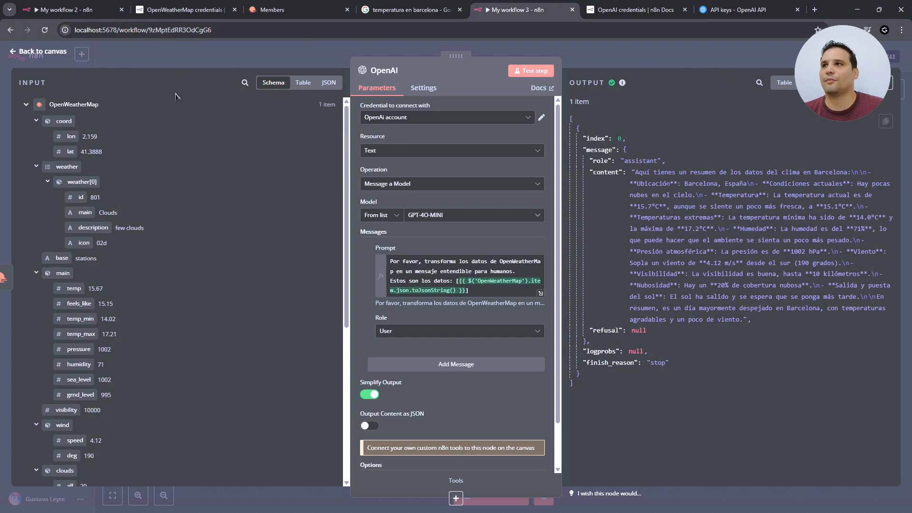
- Add an Edit Fields node after OpenAI that maps 'respuesta' to the reply's message.content, then test it
left_click(48, 52)
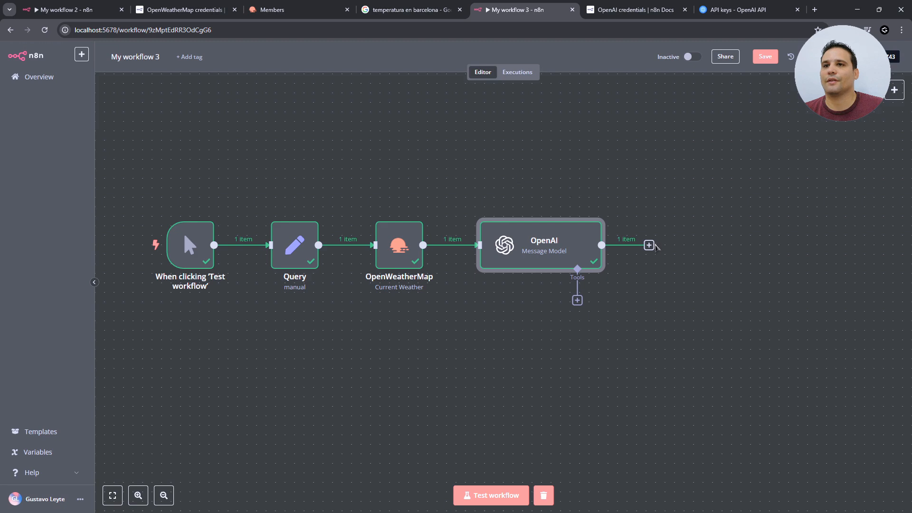
left_click(649, 245)
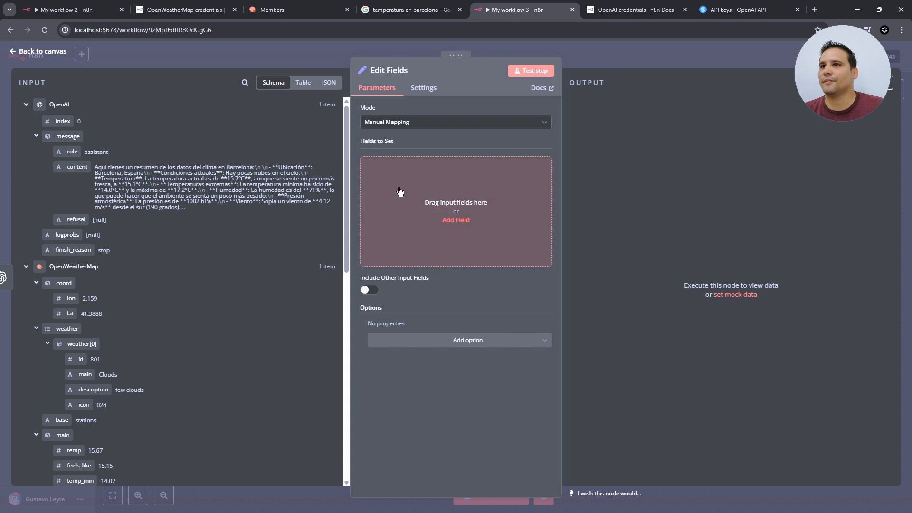
left_click(456, 220)
left_click(396, 167)
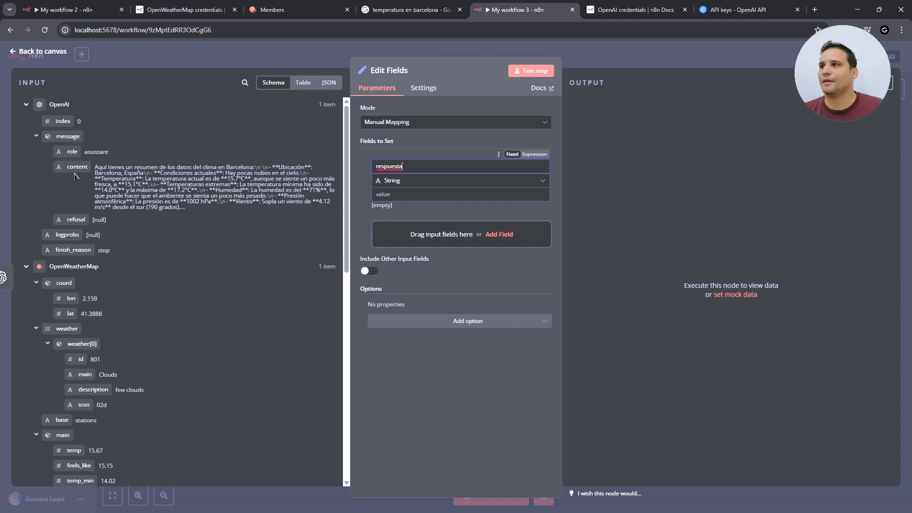
left_click_drag(55, 167, 446, 200)
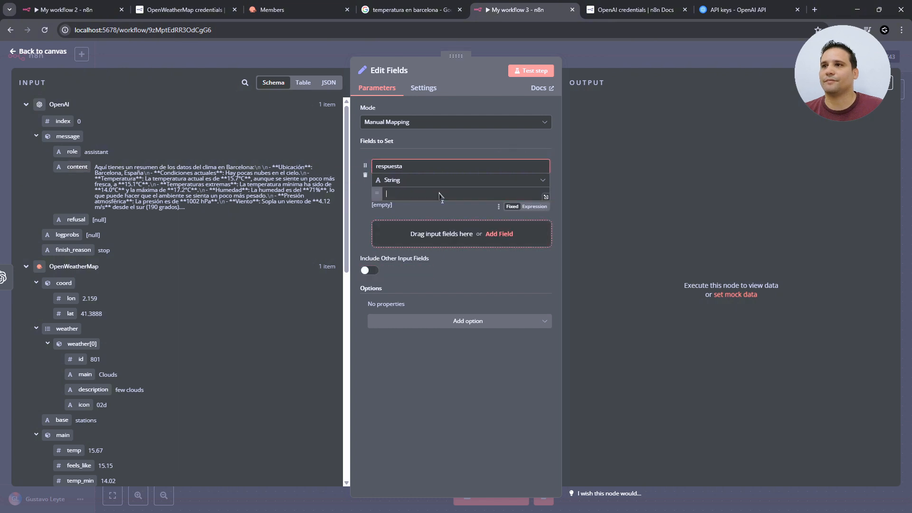
left_click(538, 71)
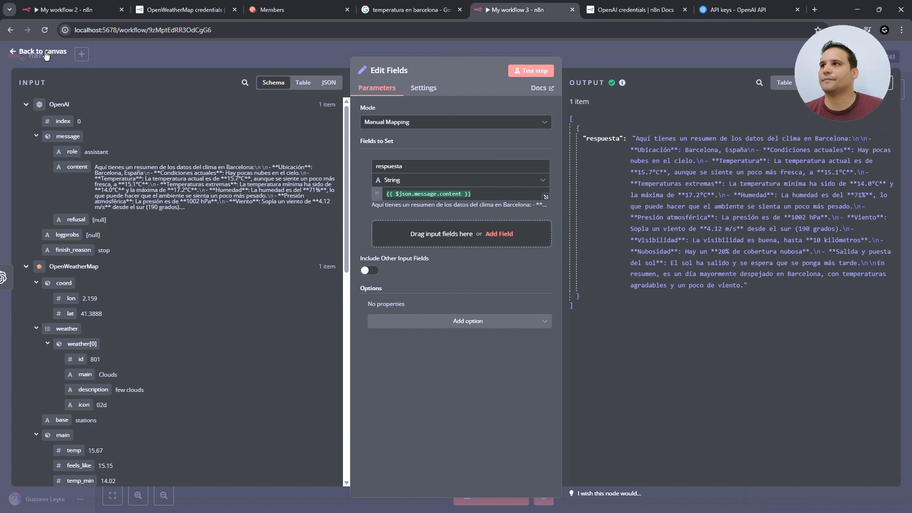
key("Escape")
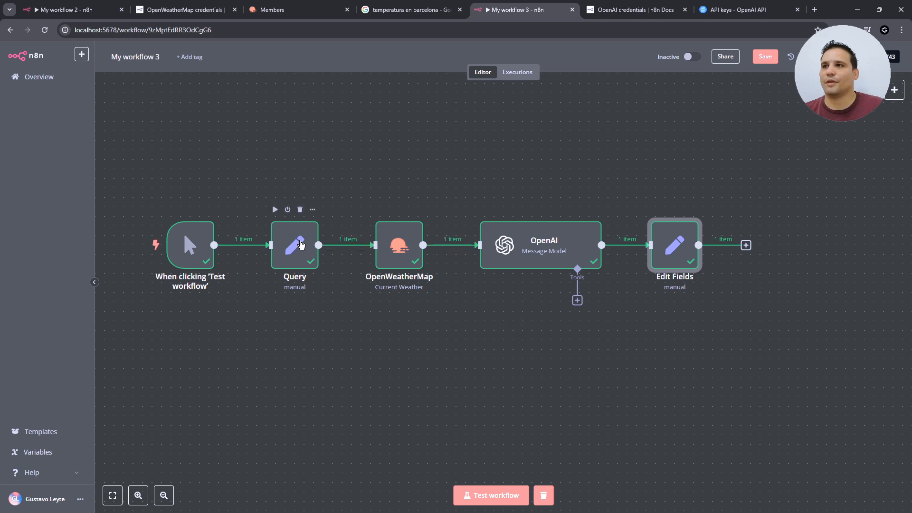
- Change the Query node's value from Barcelona to {{ $json.query }}, test it, and switch to My workflow 2
left_click(293, 244)
double_click(293, 244)
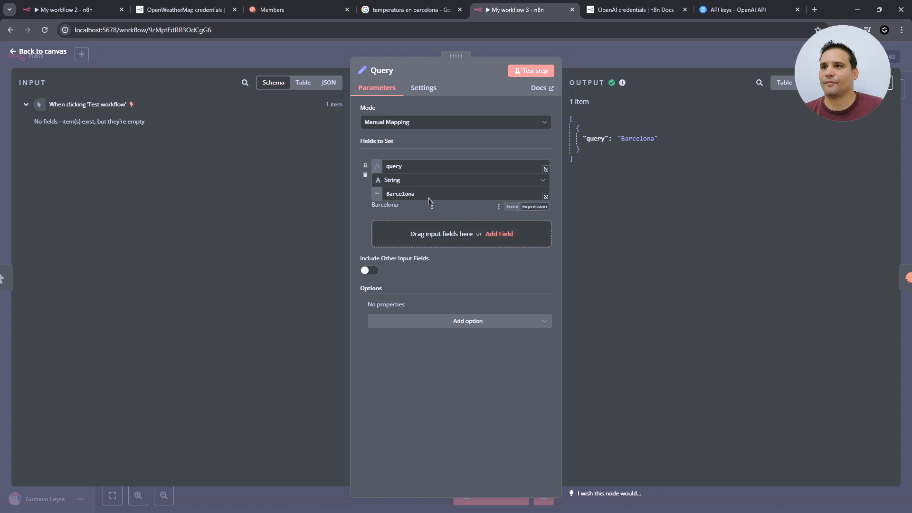
left_click_drag(432, 198, 322, 203)
type("{{ $json.query}}")
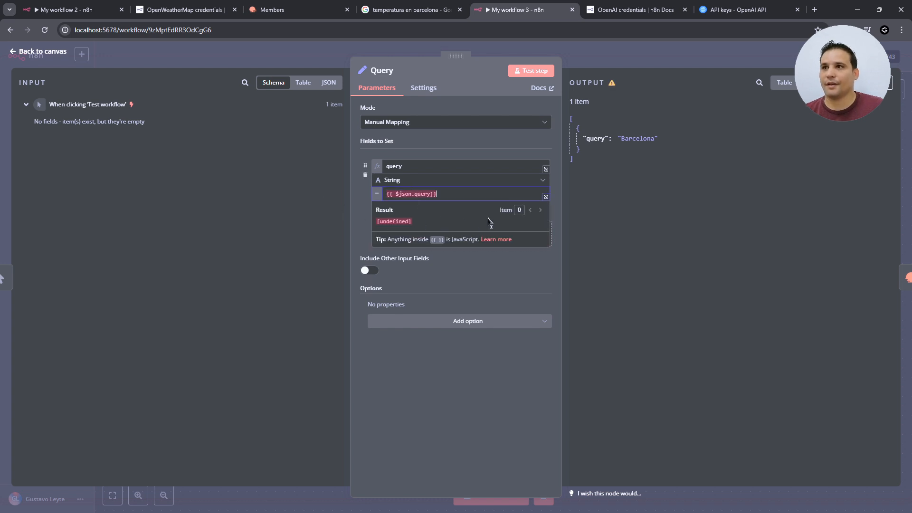
left_click(550, 276)
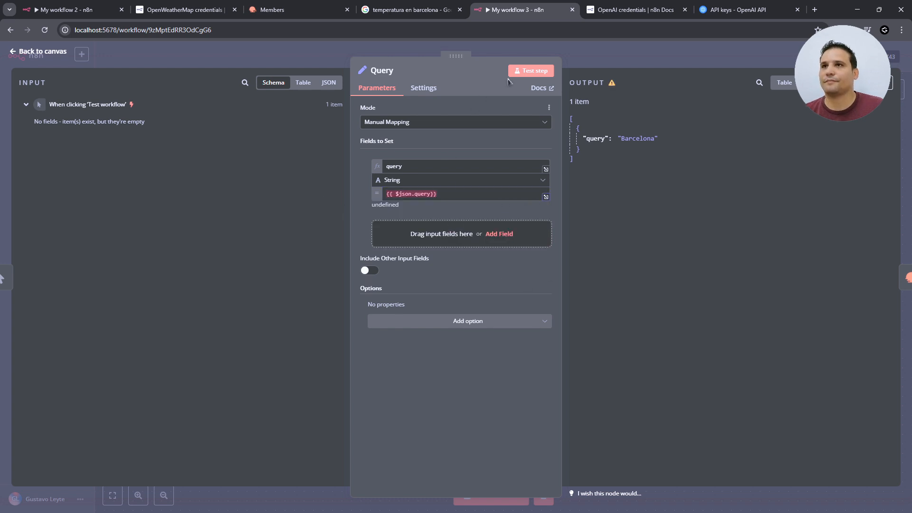
left_click(530, 71)
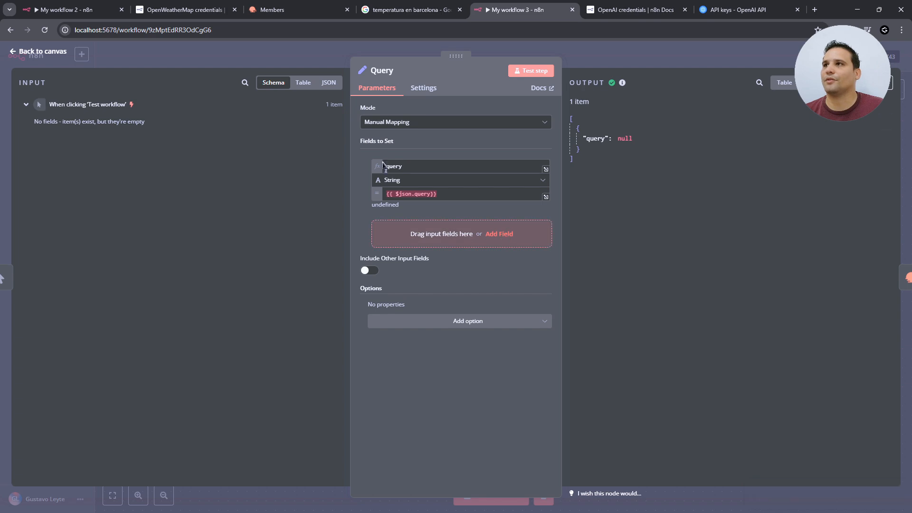
left_click(43, 51)
key("ctrl+1")
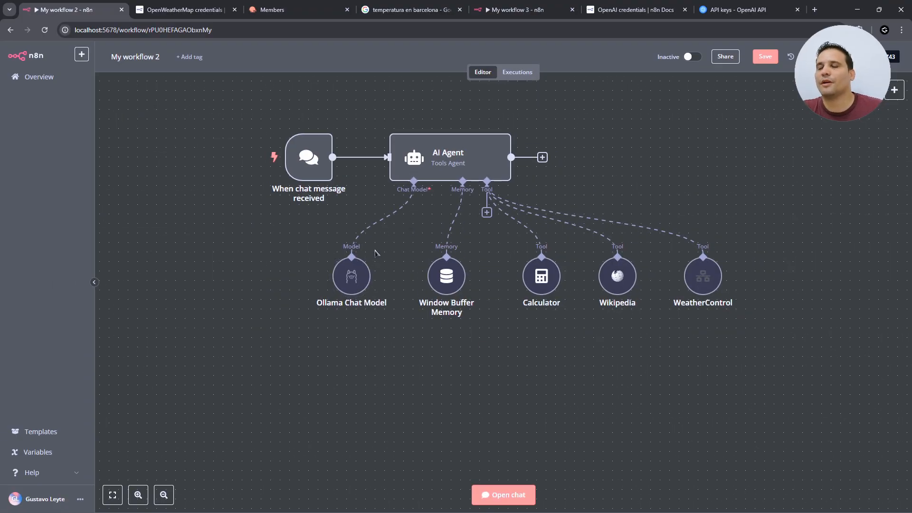
- Replace the agent's Ollama Chat Model with an OpenAI Chat Model
left_click(352, 251)
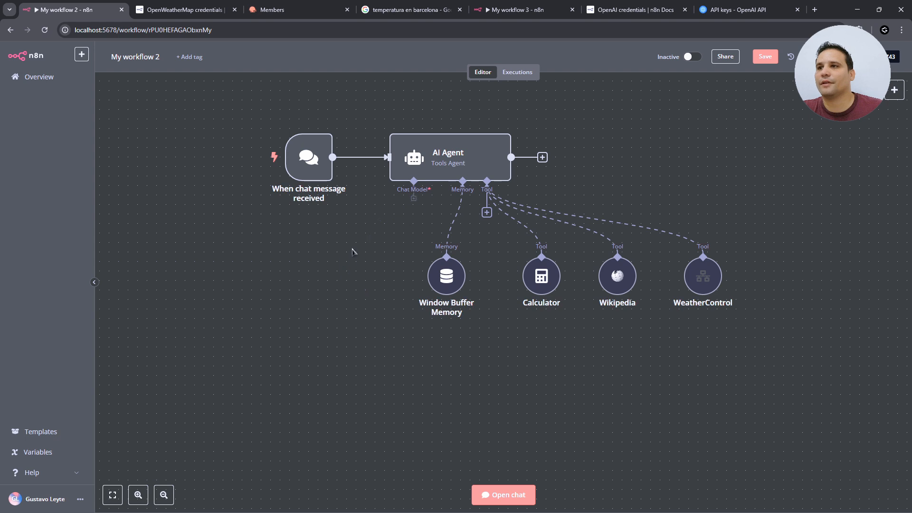
left_click(414, 212)
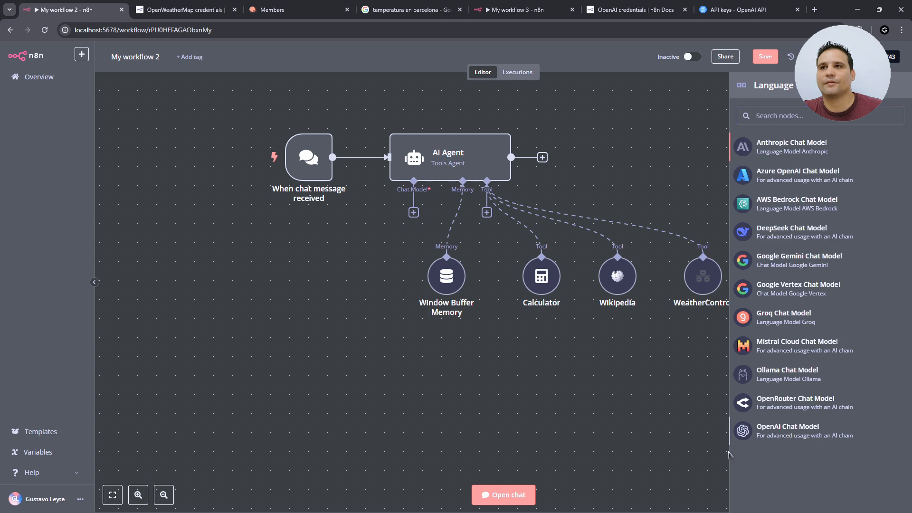
left_click(788, 431)
- Create a new OpenAI credential (OpenAi account 2) from the pasted API key and save it
left_click(475, 115)
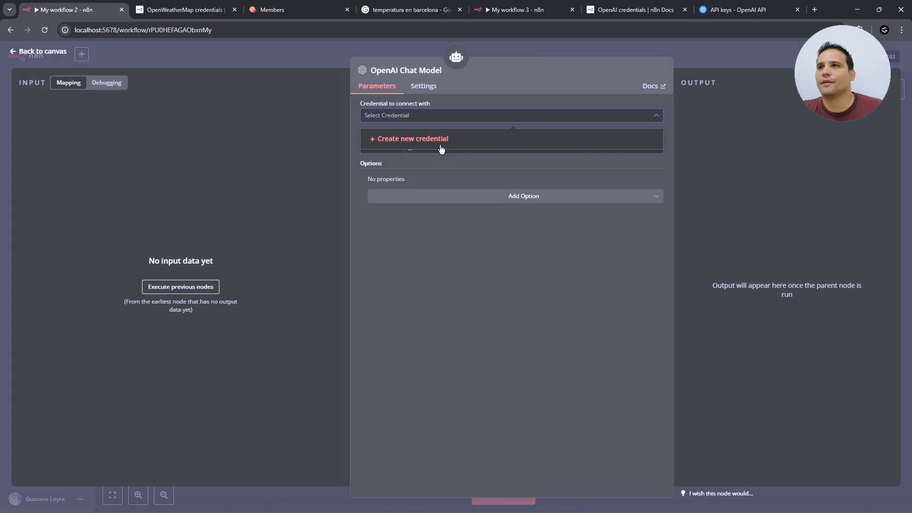
left_click(428, 140)
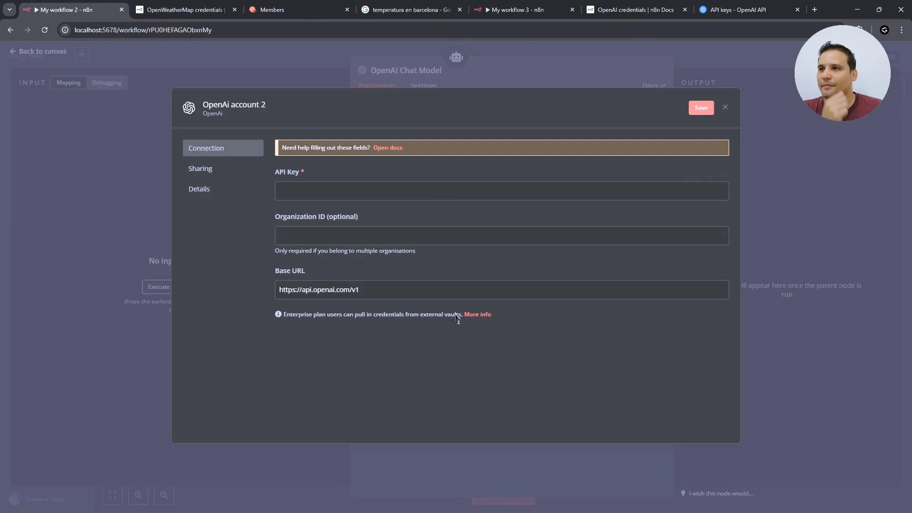
left_click(328, 192)
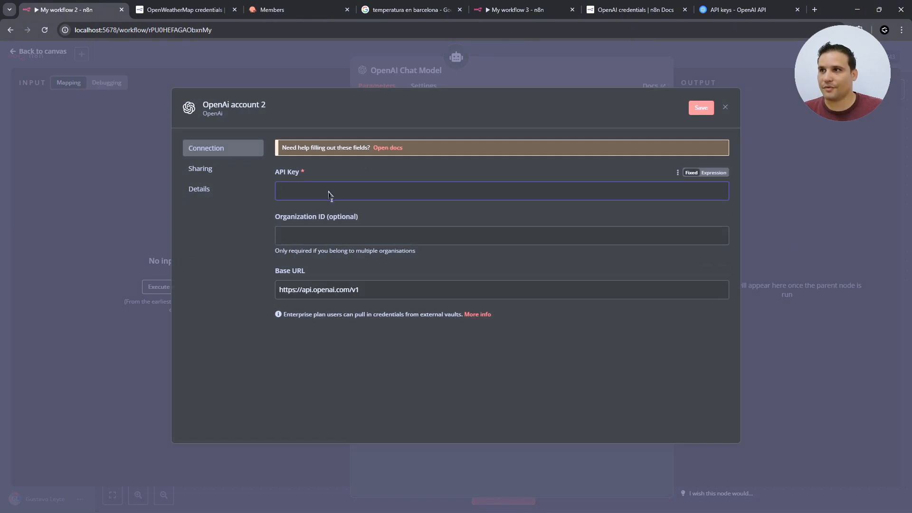
key("ctrl+v")
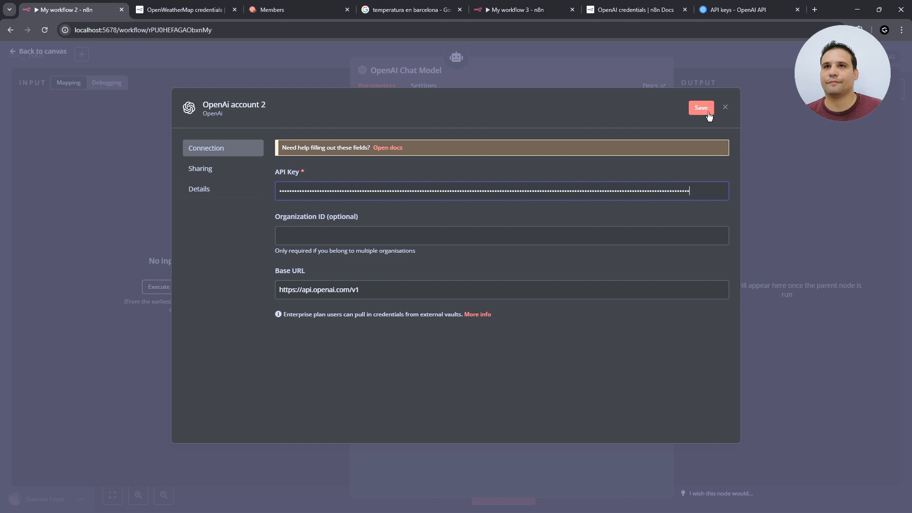
left_click(701, 107)
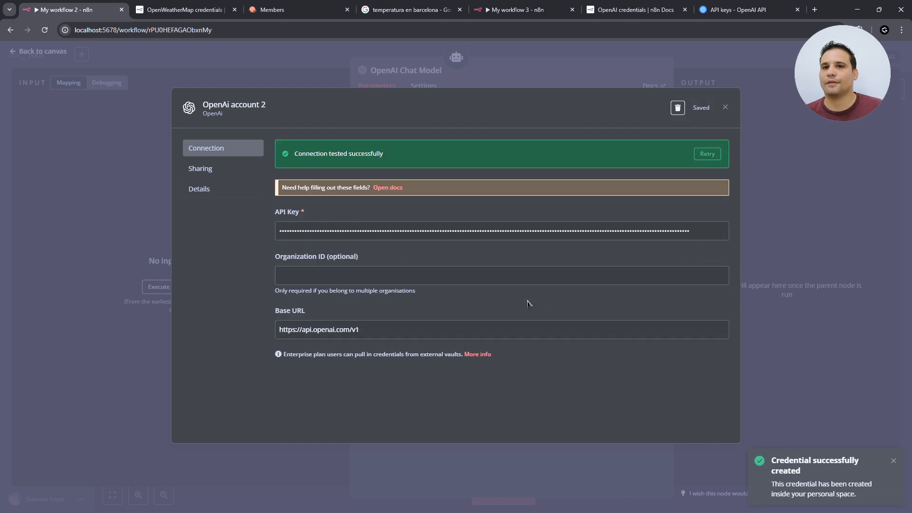
left_click(726, 107)
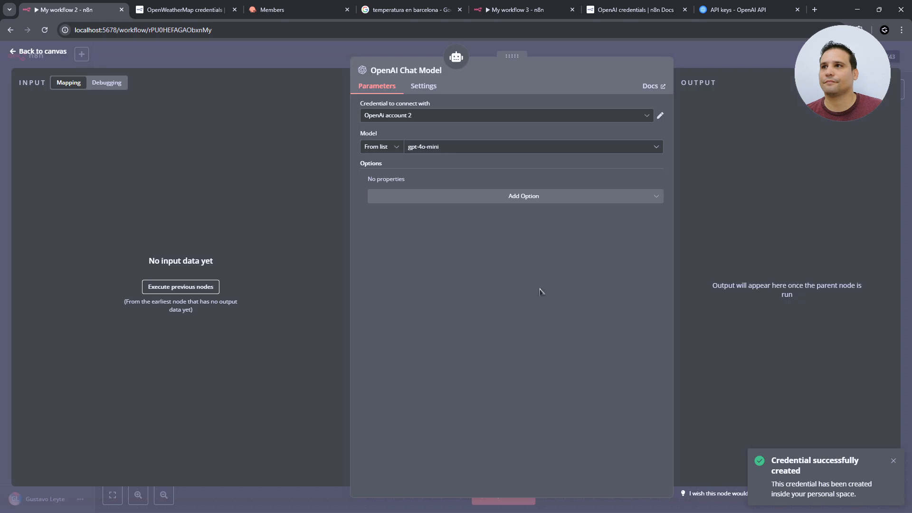
- Give the gpt-4o-mini model a Sampling Temperature option of 0.1
left_click(483, 195)
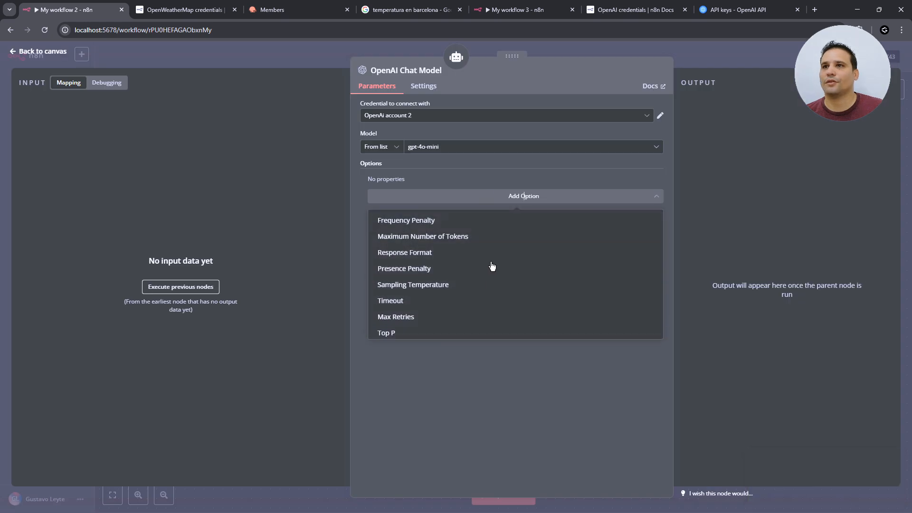
left_click(471, 284)
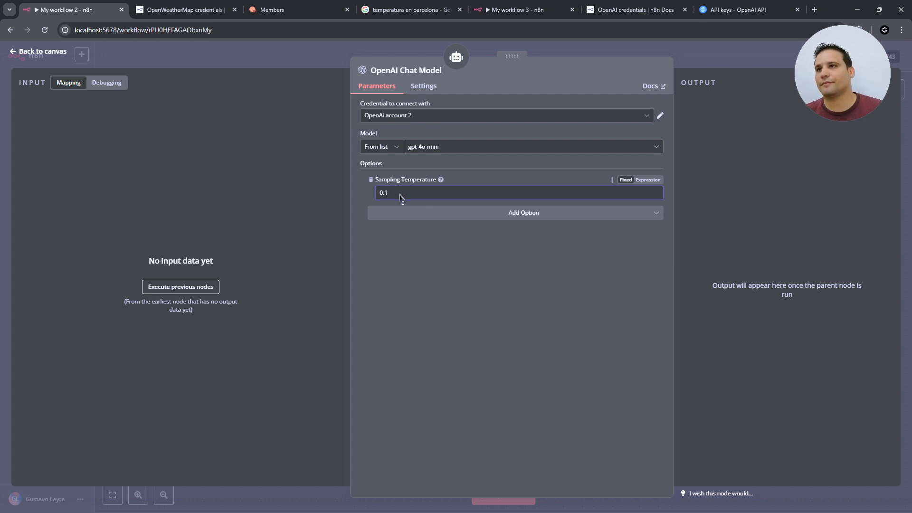
left_click(45, 55)
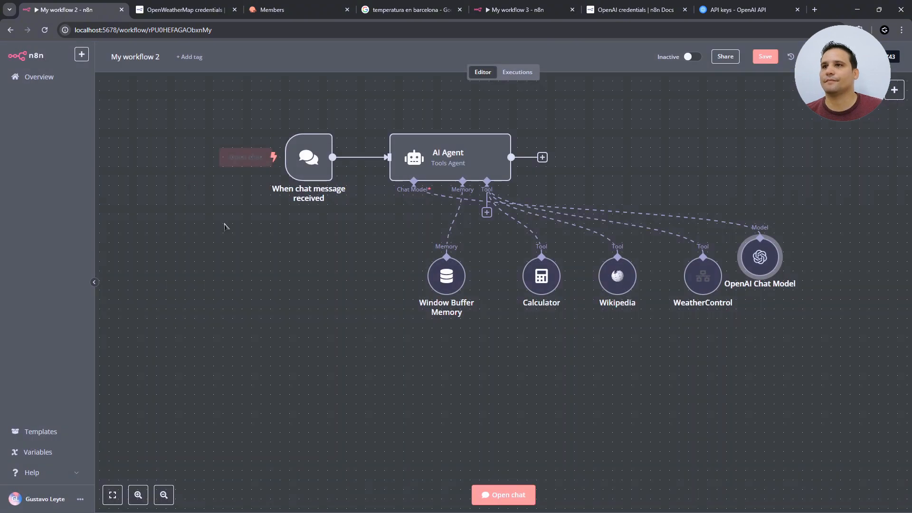
- Ask the agent 'cual es la temperatura en Barcelona?' in the chat, getting 15.3 °C
left_click_drag(768, 269, 359, 288)
left_click(503, 495)
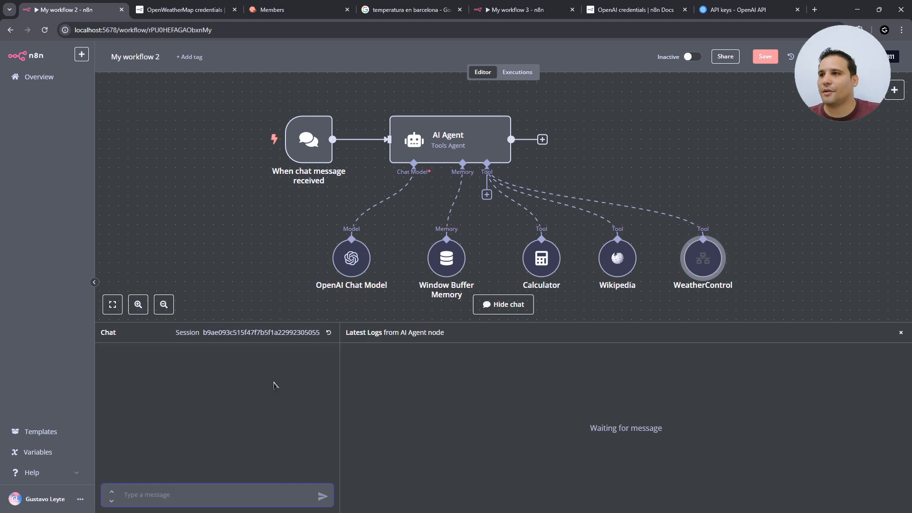
type("cu")
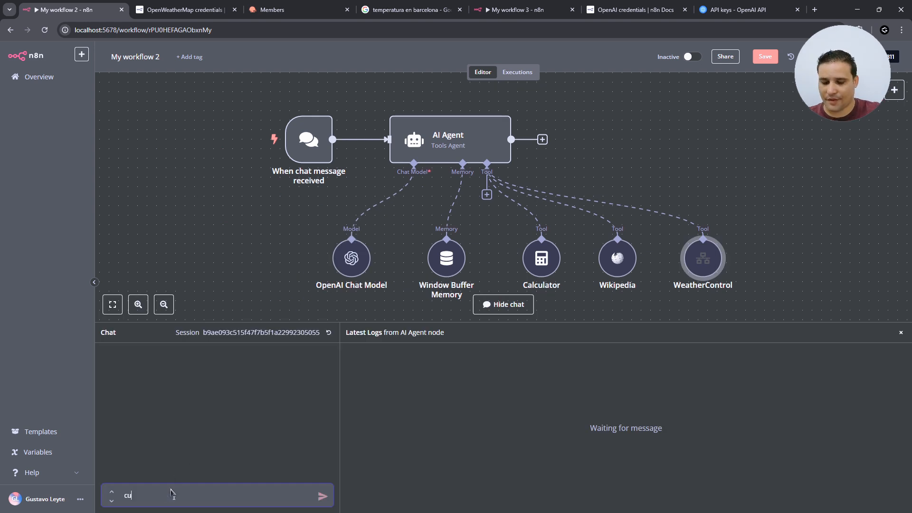
type("al es la ")
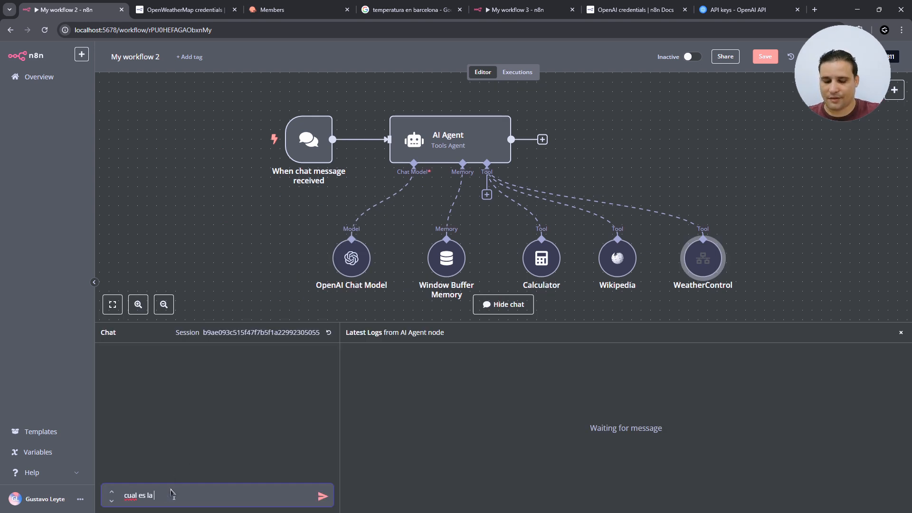
type("tempera")
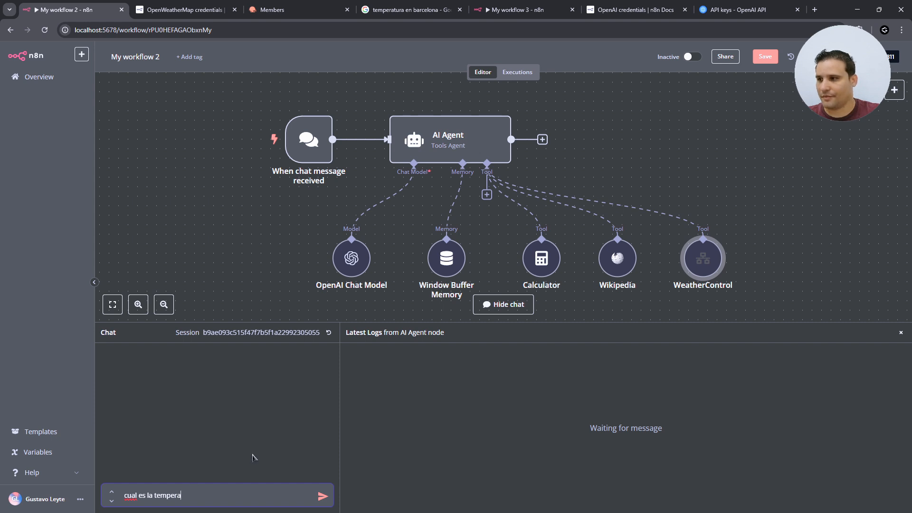
type("tura en")
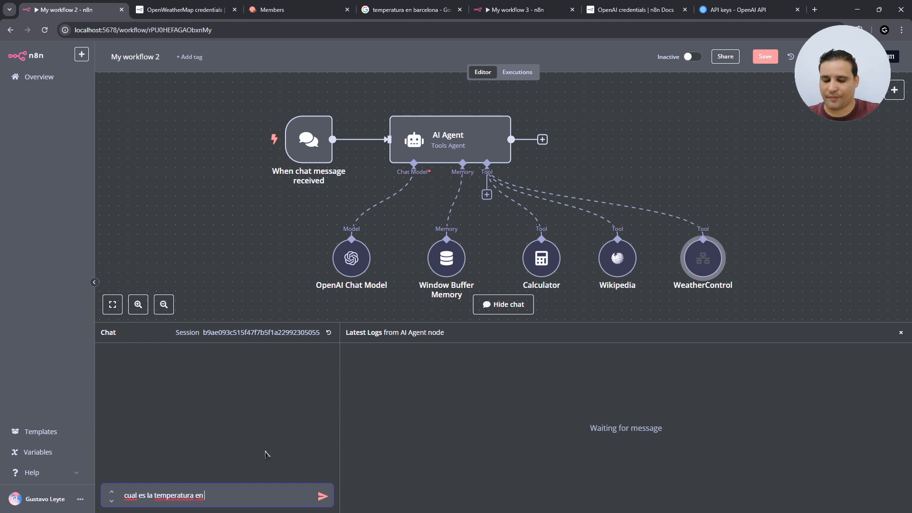
type(" Barcelona")
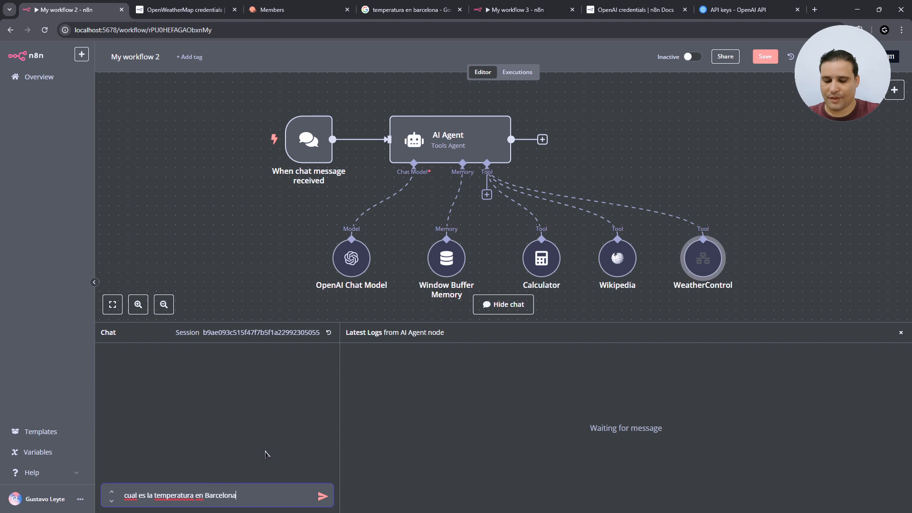
type("?")
key("Return")
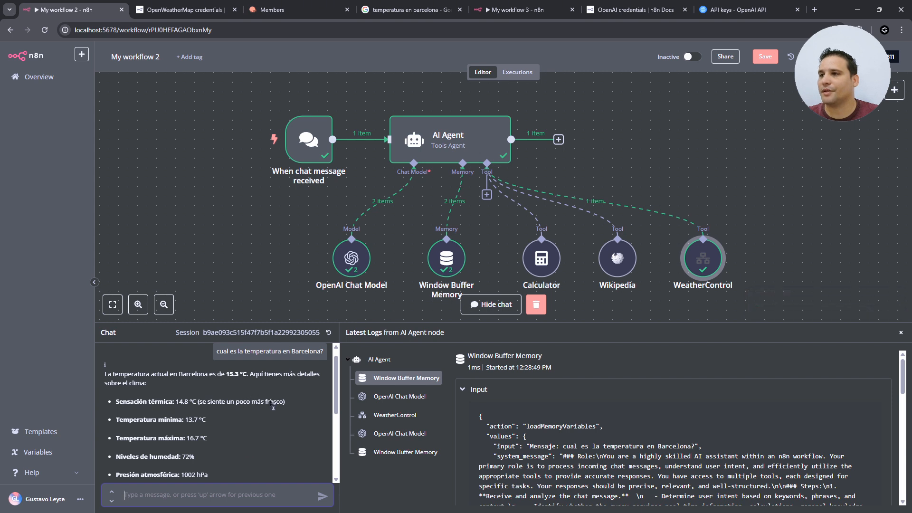
- Compare the agent's answer with Barcelona's real weather in Google search results
left_click(386, 11)
left_click(45, 30)
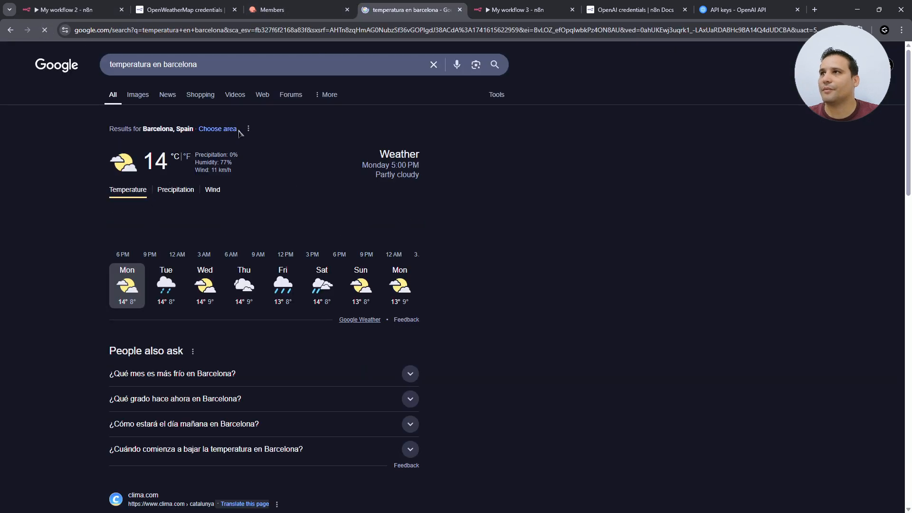
left_click(86, 8)
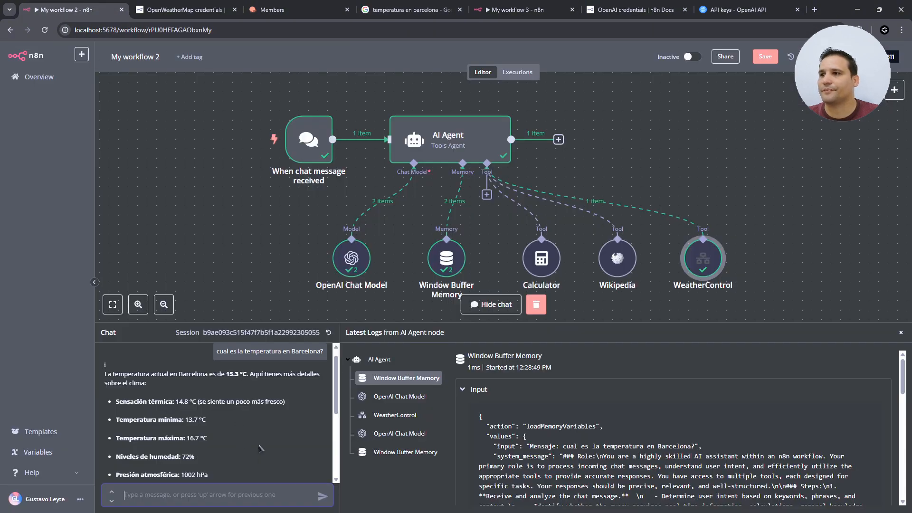
- Scroll through the Excalidraw RAG diagram with the 500-page PDF and story text
scroll(868, 272, "down", 1)
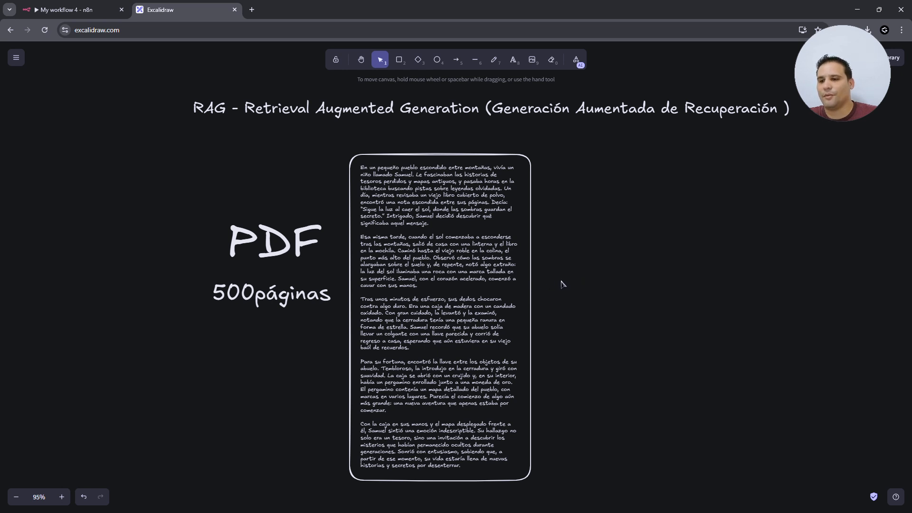
- Draw two horizontal chunk-divider lines across the story text, then open cuento.pdf from Google Drive
scroll(587, 290, "down", 3)
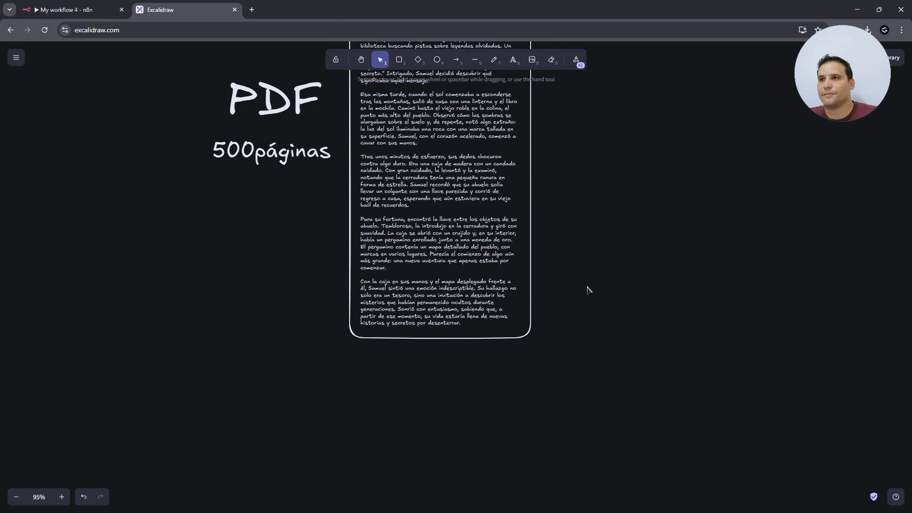
scroll(588, 289, "up", 3)
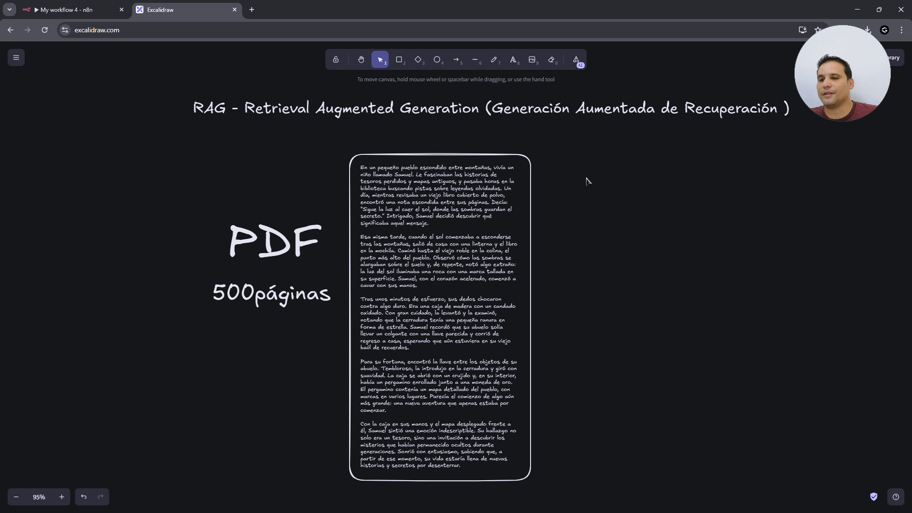
left_click(475, 60)
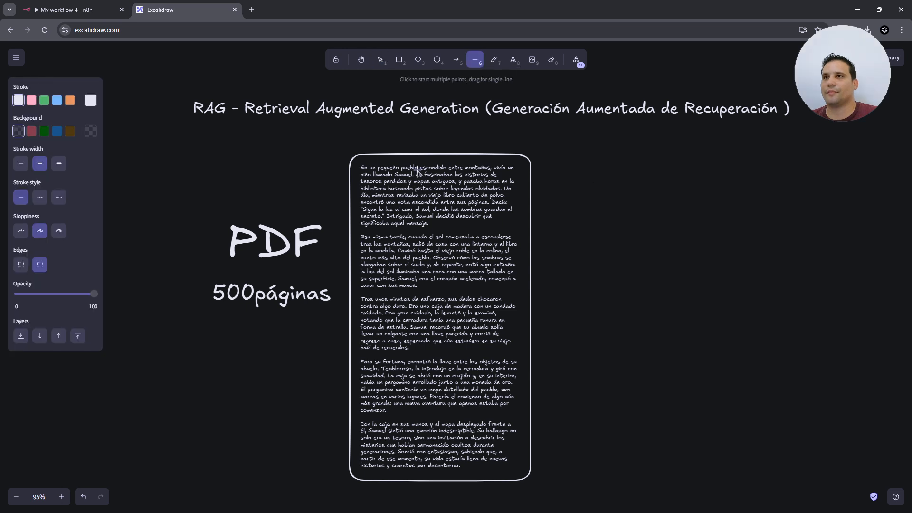
left_click_drag(331, 179, 558, 176)
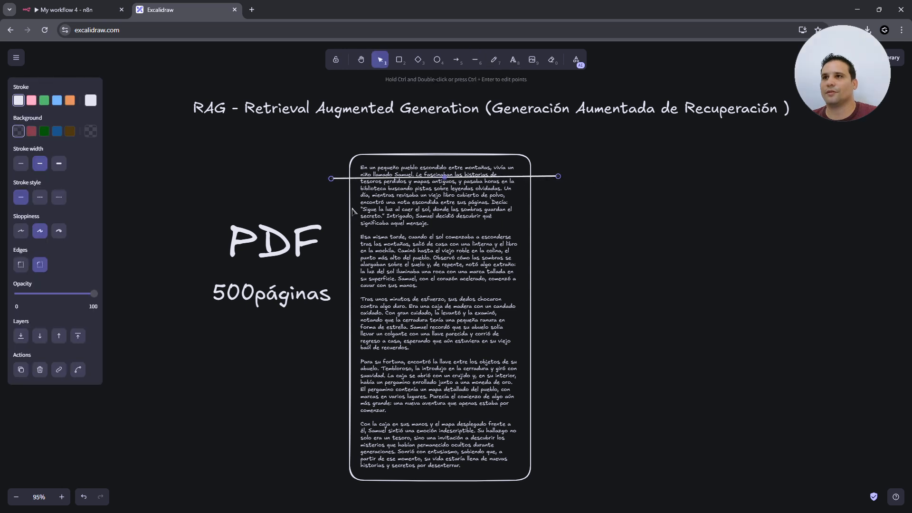
left_click(327, 207)
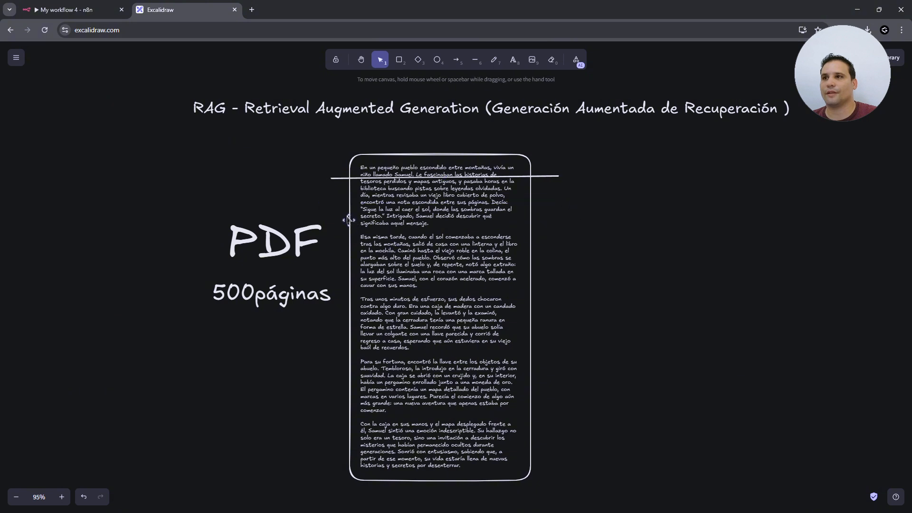
left_click_drag(329, 213, 566, 210)
key("l")
mouse_move(333, 206)
left_mouse_down()
mouse_move(563, 204)
mouse_move(542, 251)
left_mouse_up()
left_click_drag(0, 191, 319, 10)
double_click(175, 159)
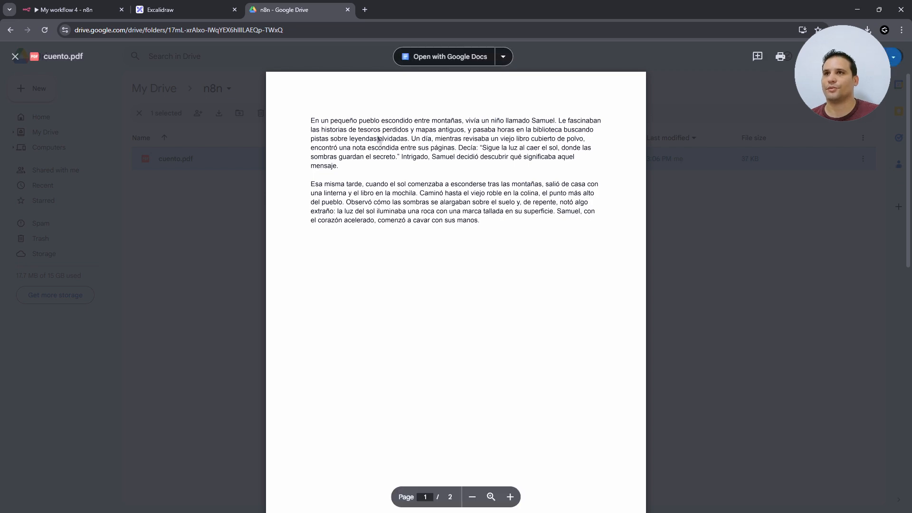
- Close the cuento.pdf preview and dock the Qdrant mydocs visualisation window alongside
scroll(379, 139, "down", 8)
scroll(433, 226, "up", 5)
key("Escape")
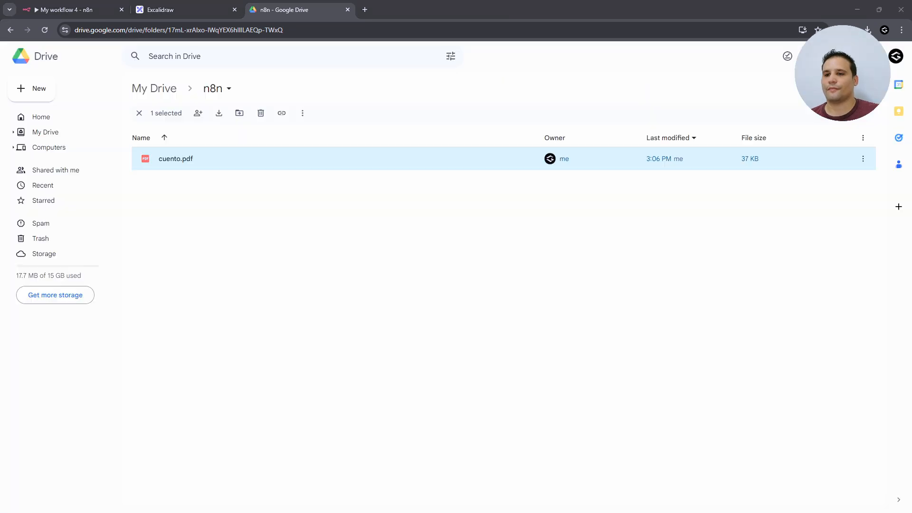
left_click_drag(0, 190, 390, 8)
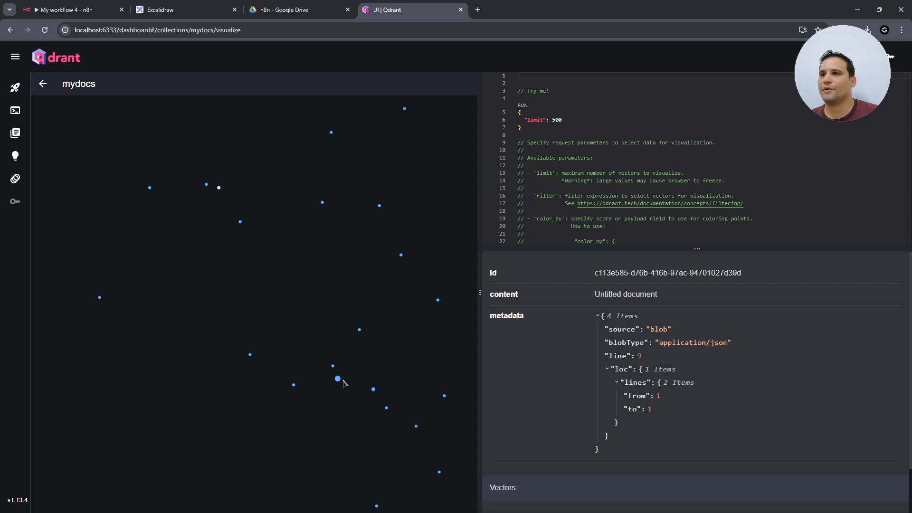
- Inspect mydocs points, comparing the star-shaped slot and sunlit rock chunks and their line ranges
mouse_move(333, 366)
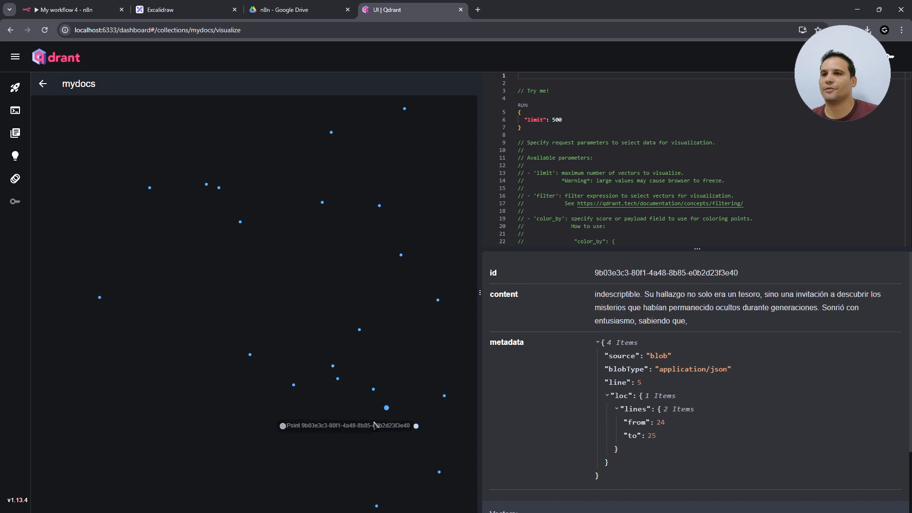
mouse_move(374, 389)
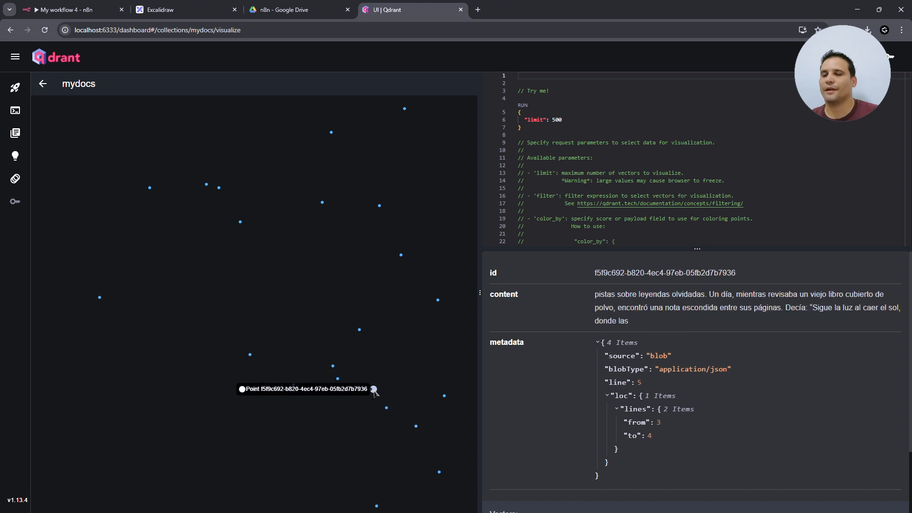
mouse_move(358, 332)
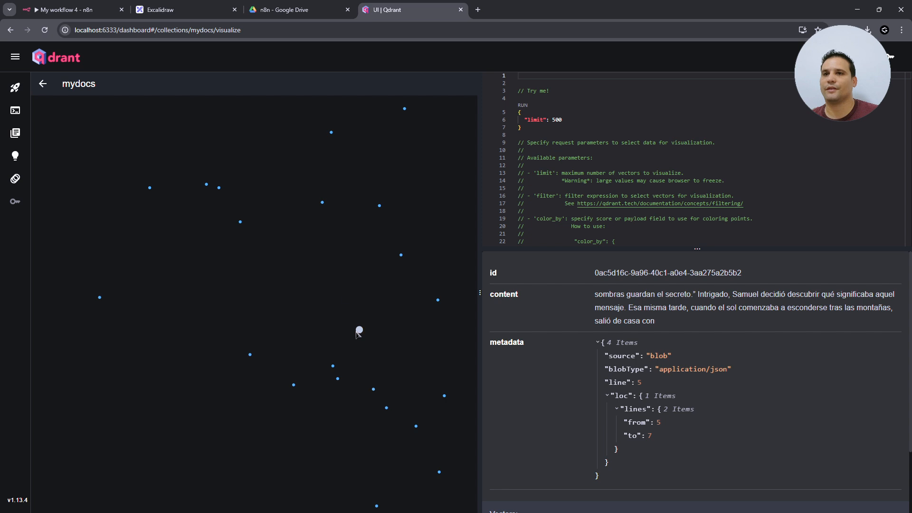
mouse_move(331, 133)
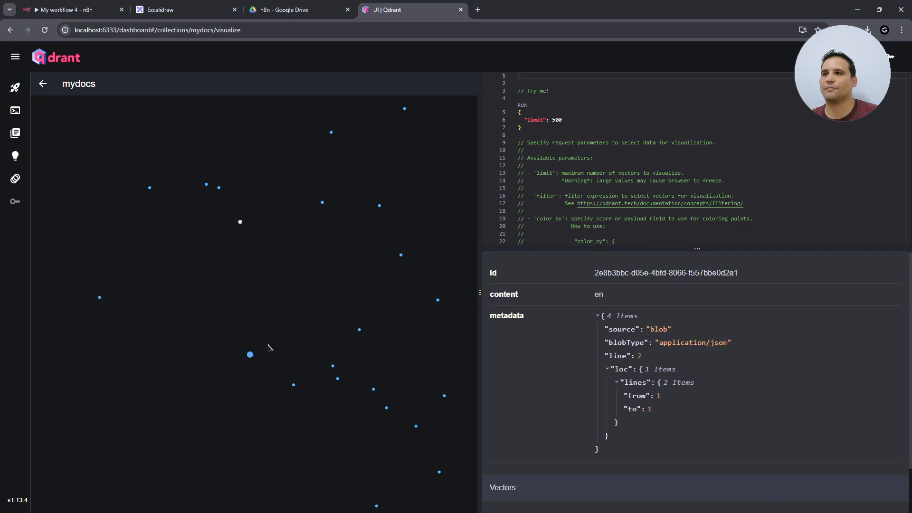
left_click(250, 354)
left_click(338, 378)
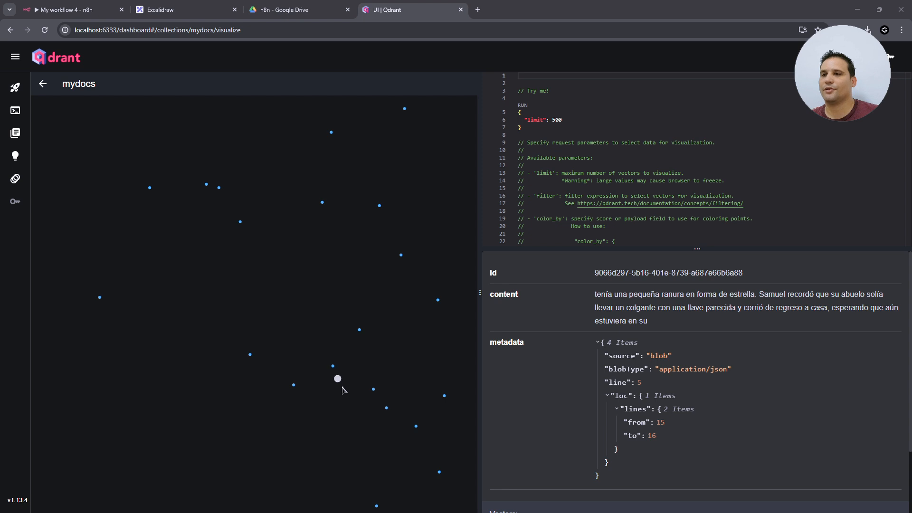
left_click(333, 366)
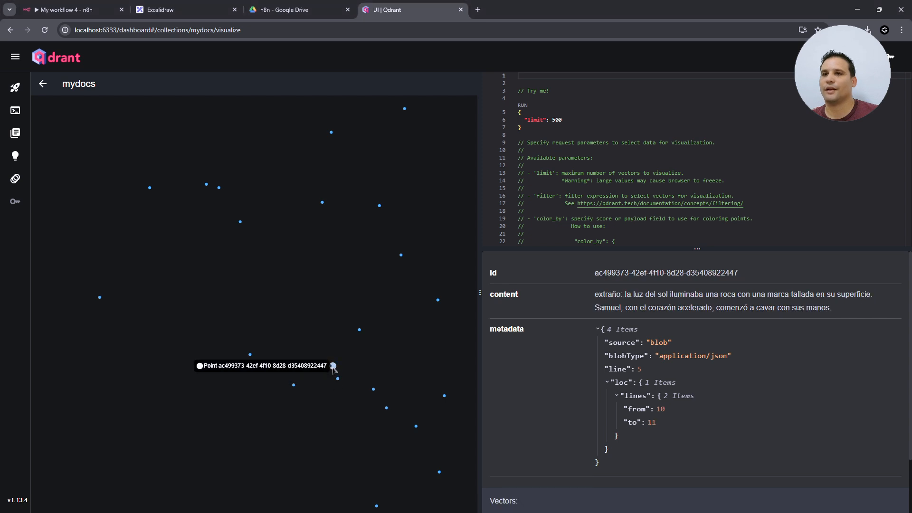
left_click(338, 379)
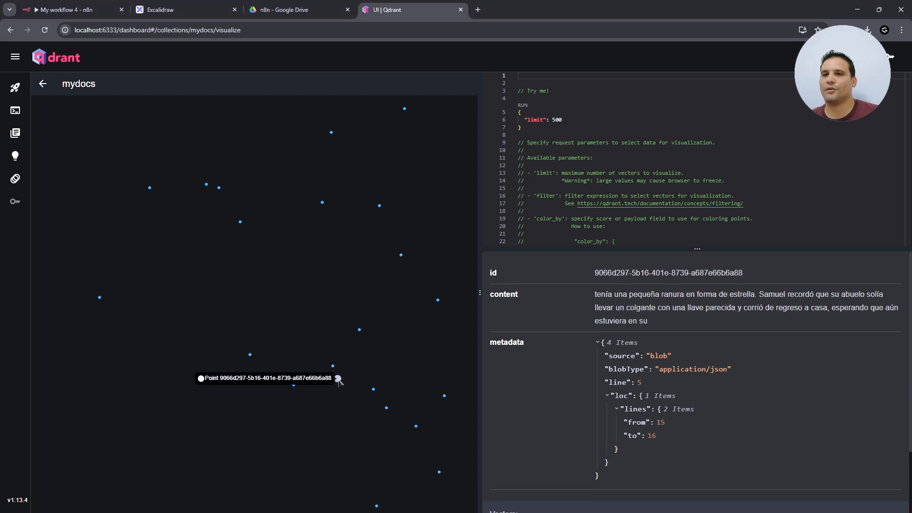
left_click(333, 366)
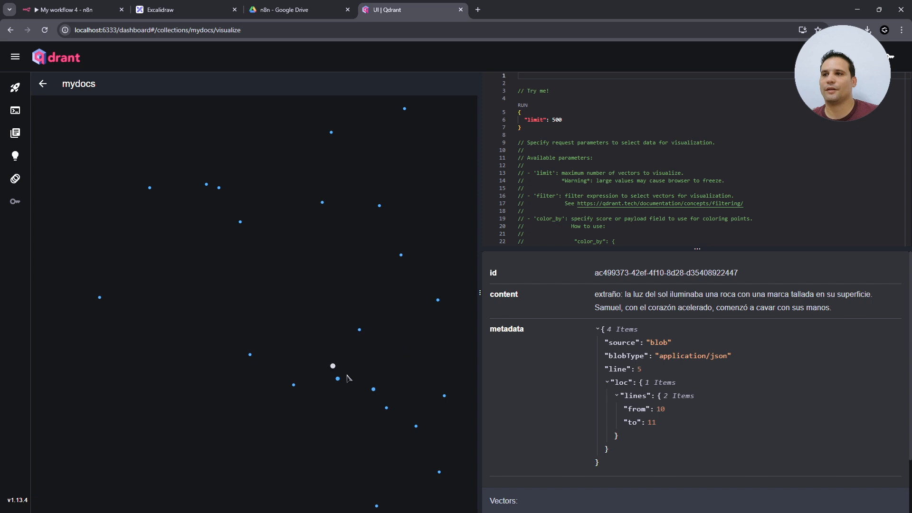
left_click(338, 378)
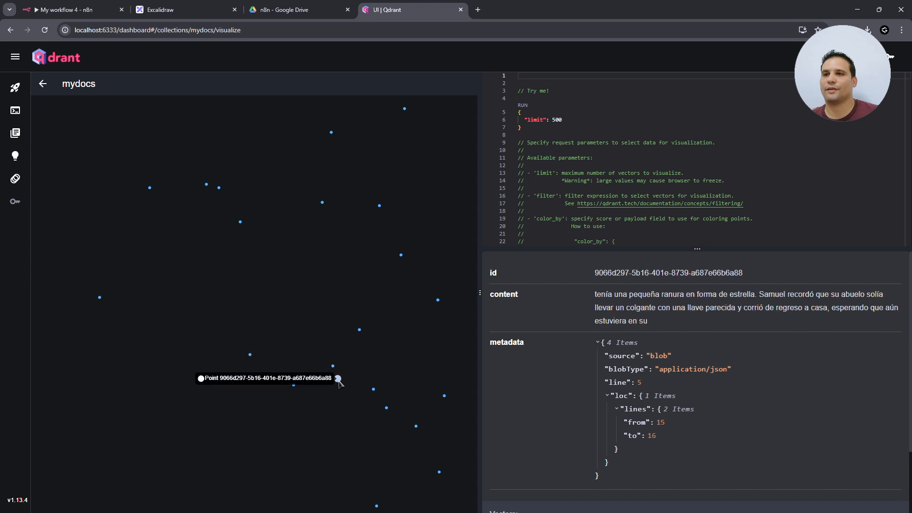
left_click(334, 368)
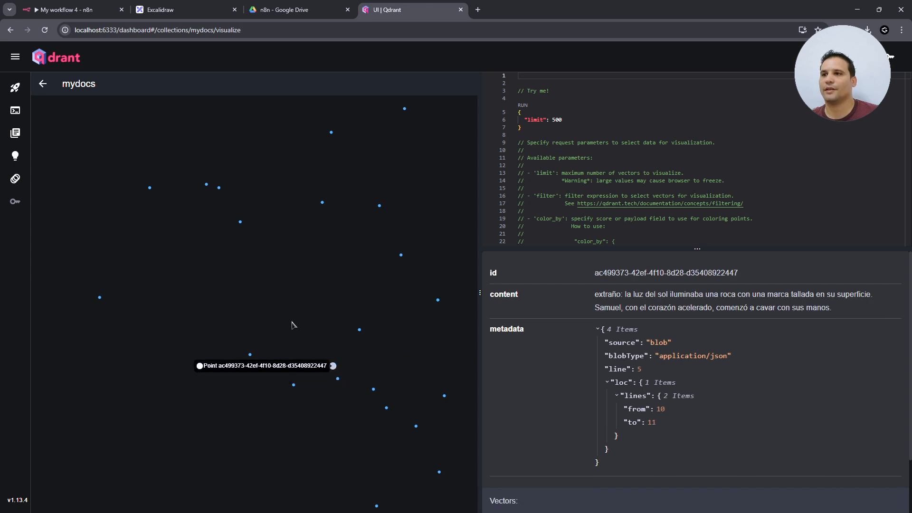
- Check the tiny 'en' and Untitled document points, then dock the Chunk Visualizer window
left_click(240, 222)
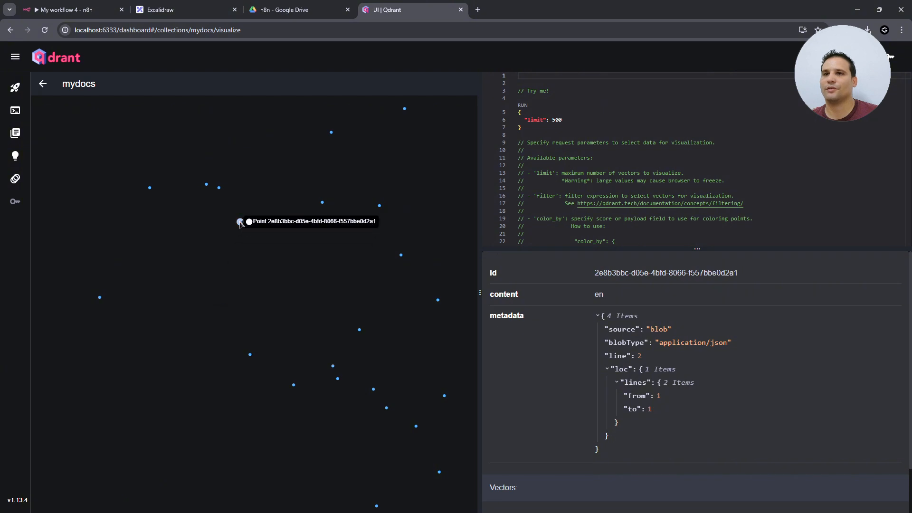
left_click(219, 187)
left_click(332, 133)
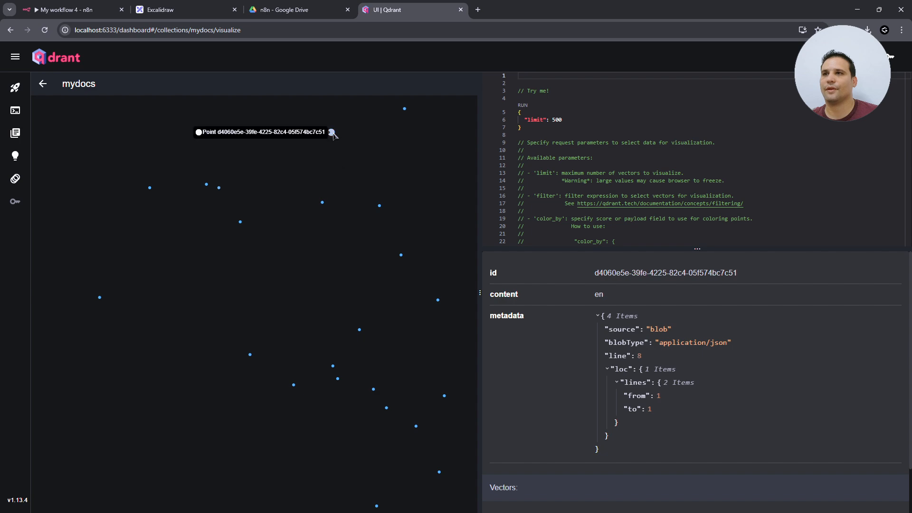
left_click(306, 14)
left_click(405, 17)
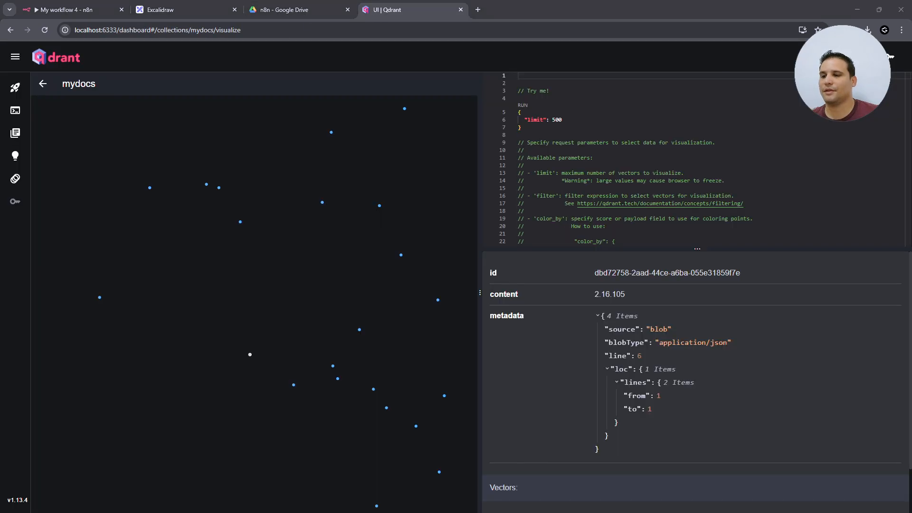
left_click_drag(0, 285, 503, 11)
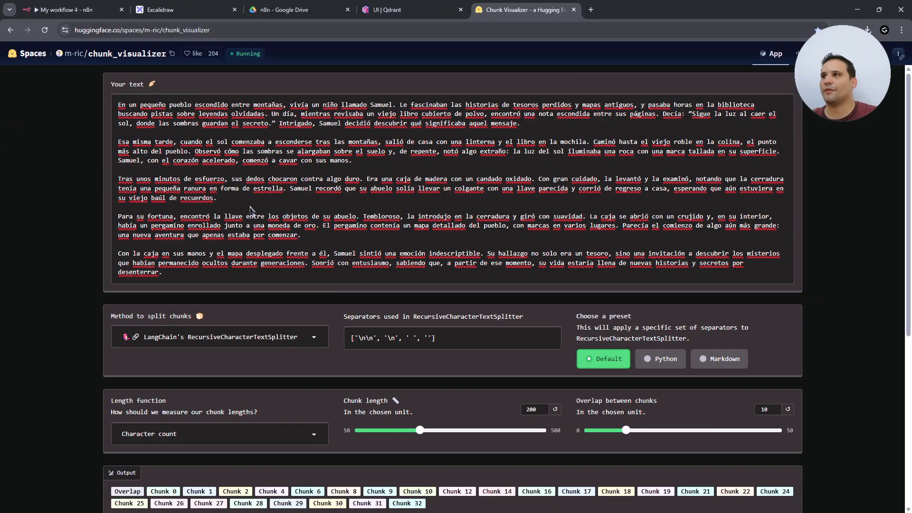
- Keep LangChain's RecursiveCharacterTextSplitter at 200-character chunks, 10 overlap, and view the 33 output chunks
scroll(78, 361, "down", 3)
scroll(79, 361, "down", 4)
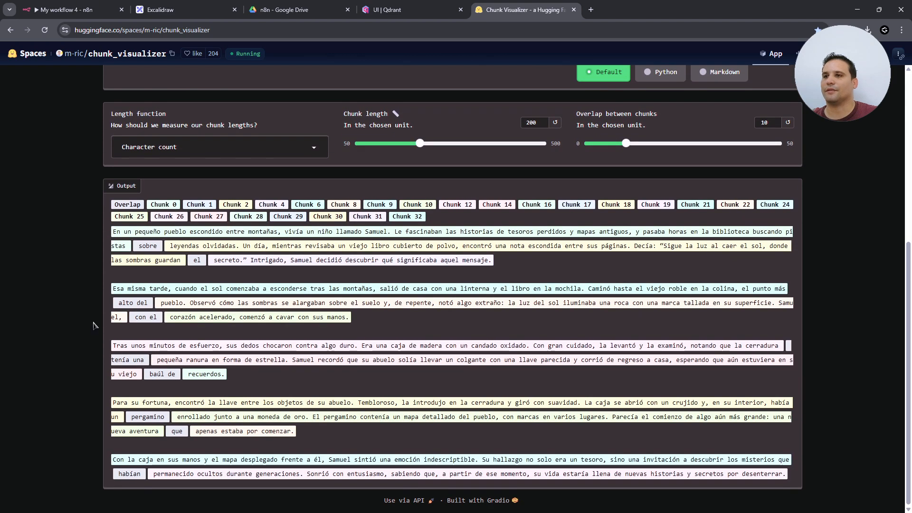
scroll(94, 325, "up", 5)
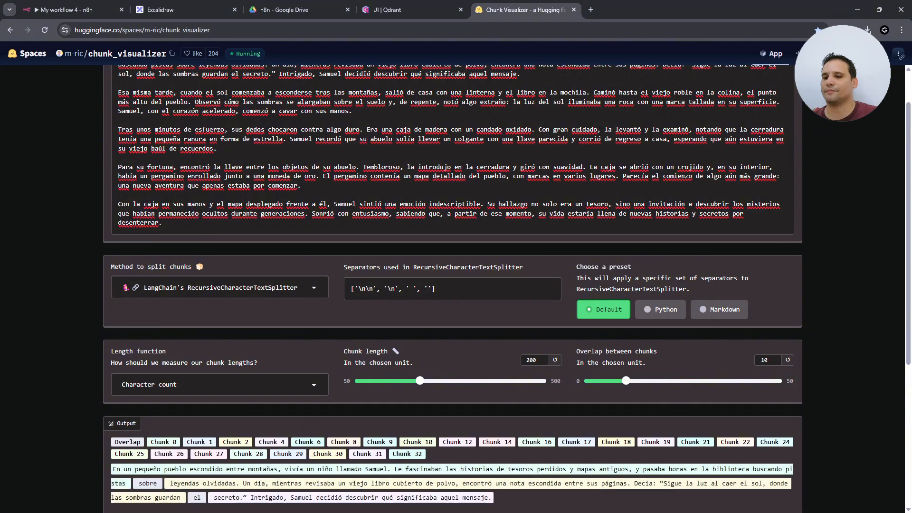
scroll(292, 203, "up", 1)
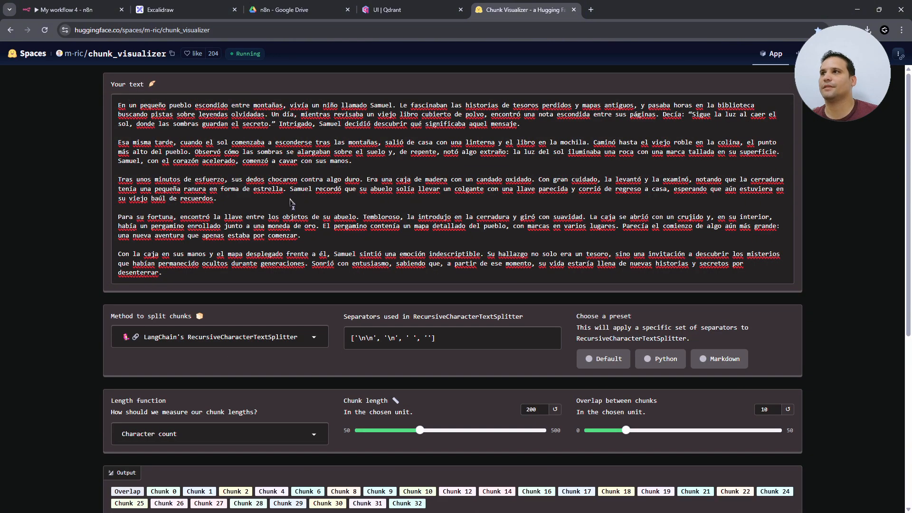
scroll(73, 357, "down", 6)
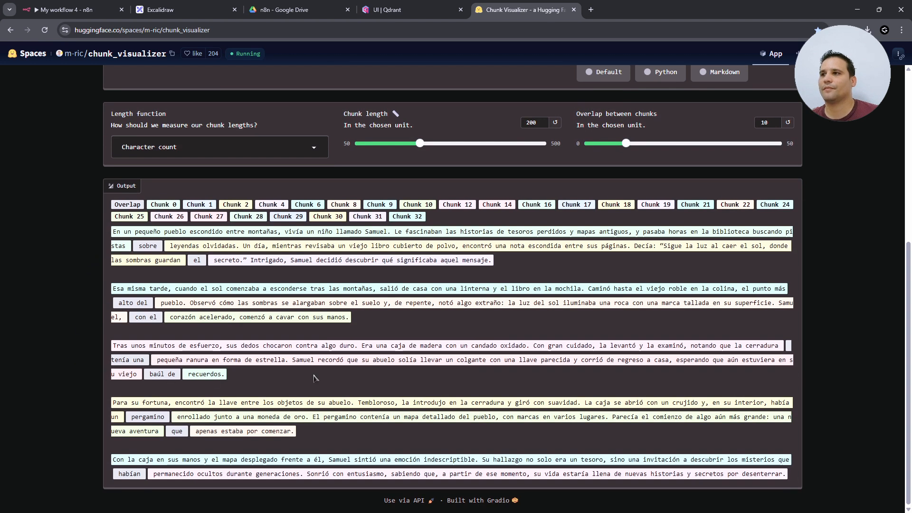
scroll(469, 323, "up", 1)
scroll(469, 323, "up", 4)
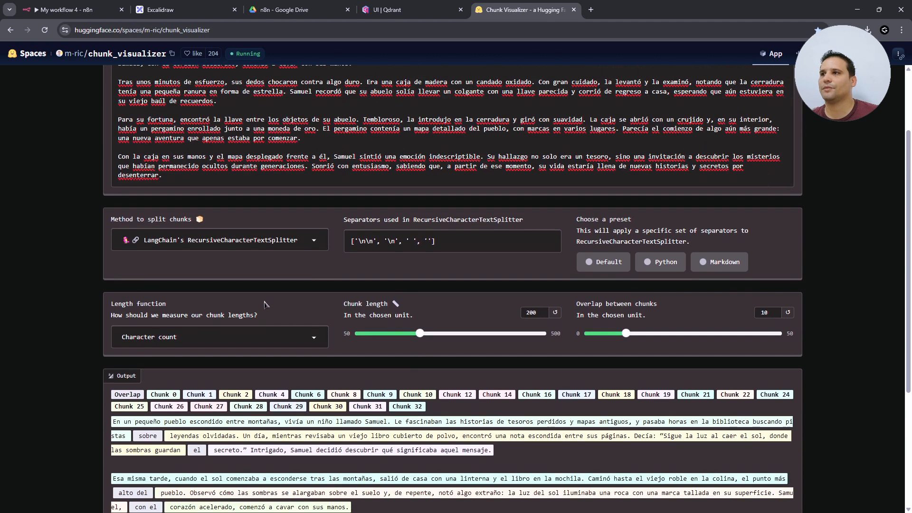
scroll(265, 304, "up", 1)
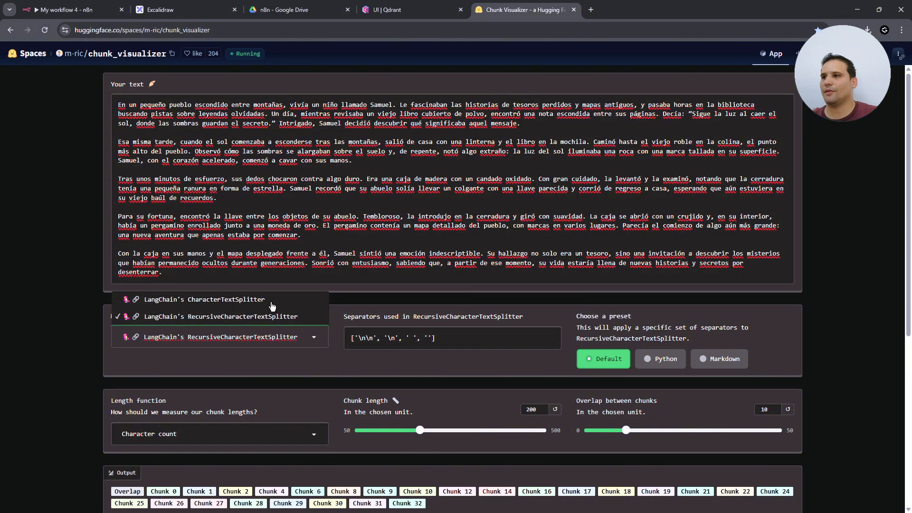
left_click(292, 363)
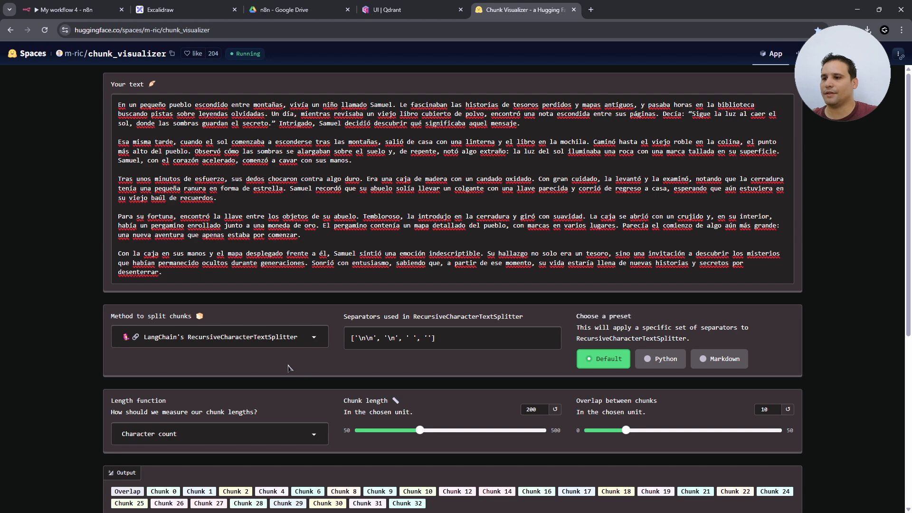
left_click(252, 336)
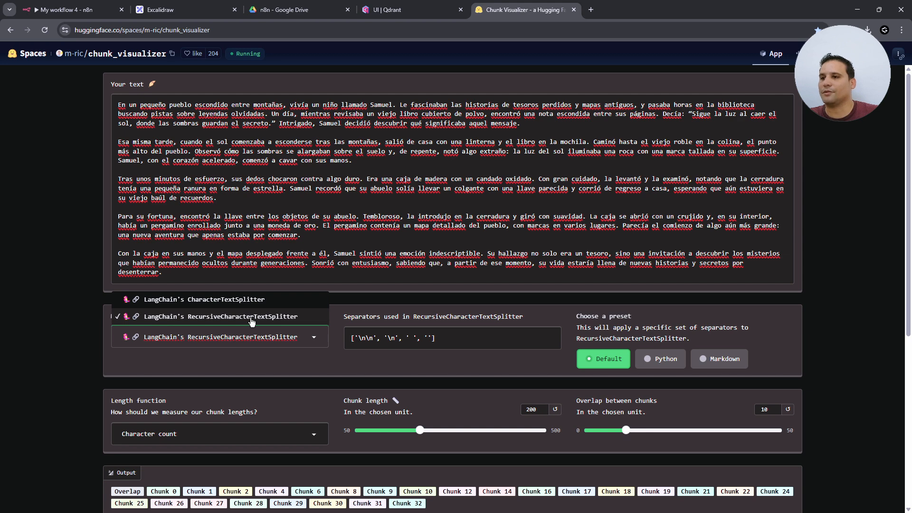
left_click(252, 317)
scroll(419, 242, "down", 4)
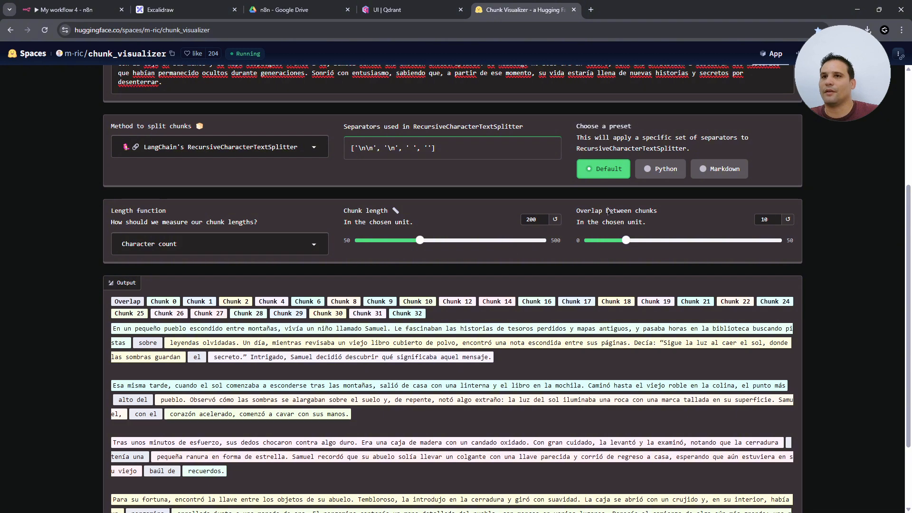
- Raise chunk length to 400 characters, trying overlaps of 21 and 14 before returning to 10
left_click_drag(612, 209, 635, 212)
left_click(644, 212)
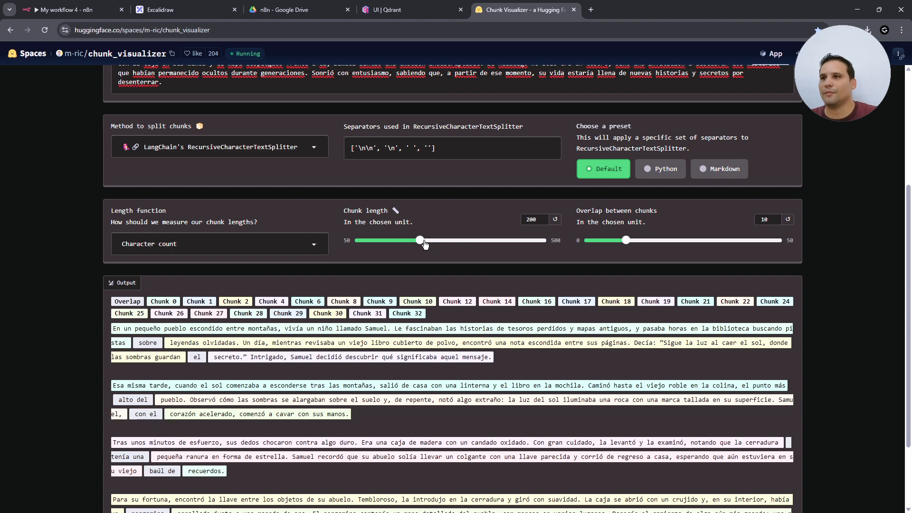
left_click_drag(425, 244, 460, 244)
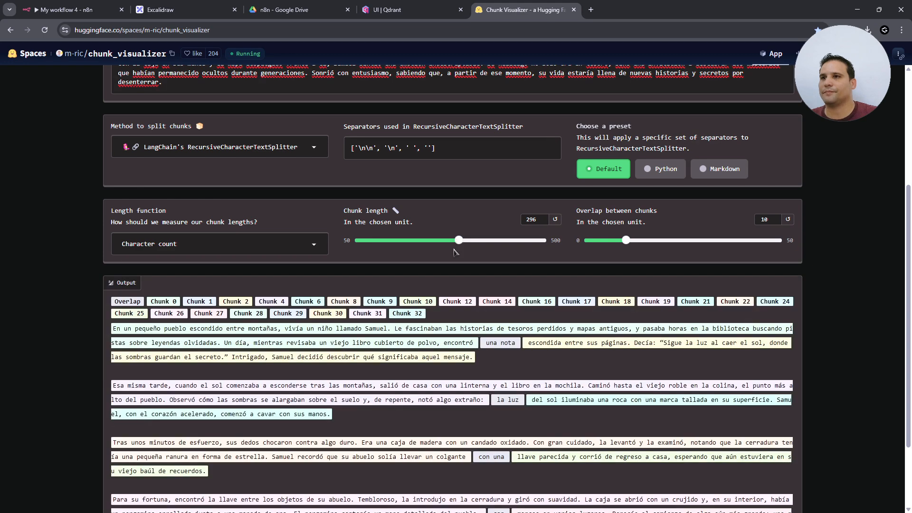
left_click_drag(459, 243, 504, 242)
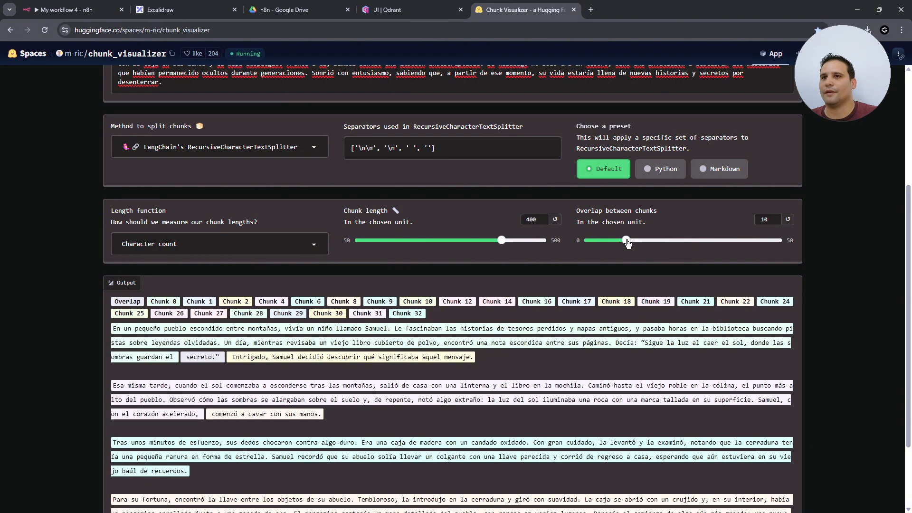
left_click_drag(627, 245, 668, 242)
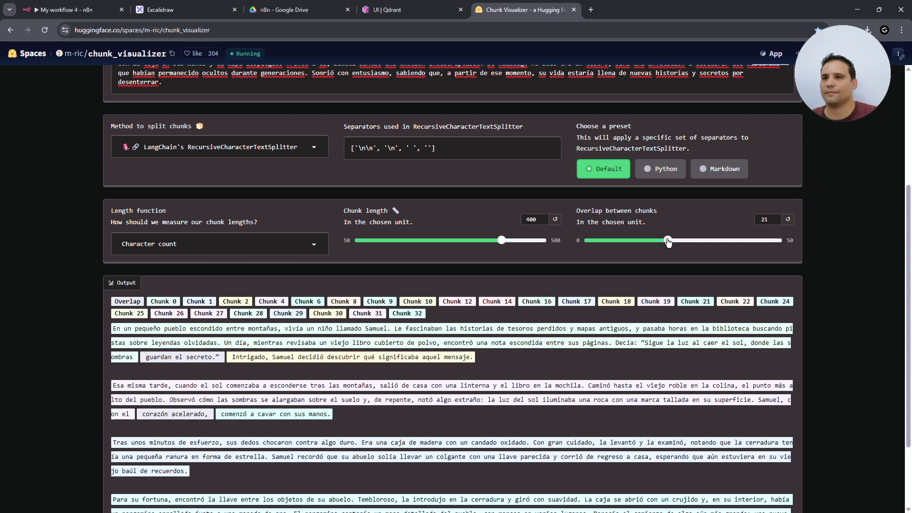
left_click_drag(668, 242, 641, 243)
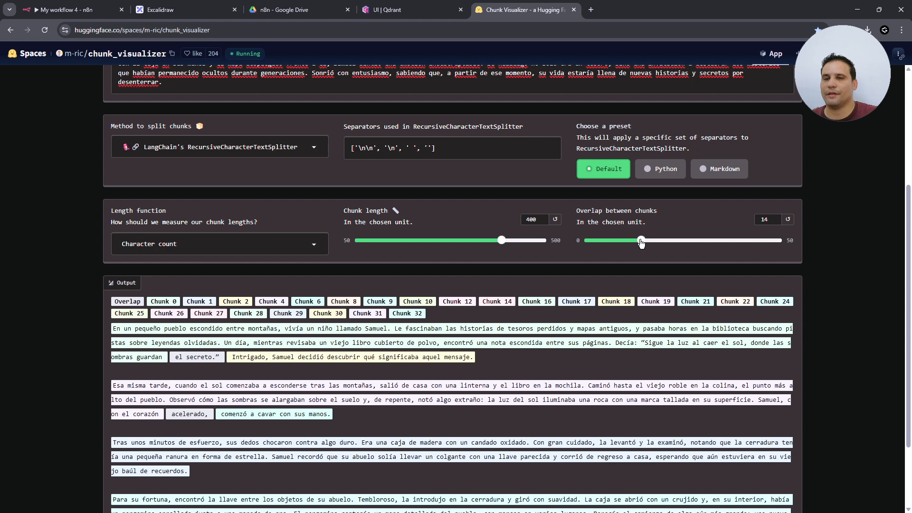
left_click_drag(640, 242, 626, 242)
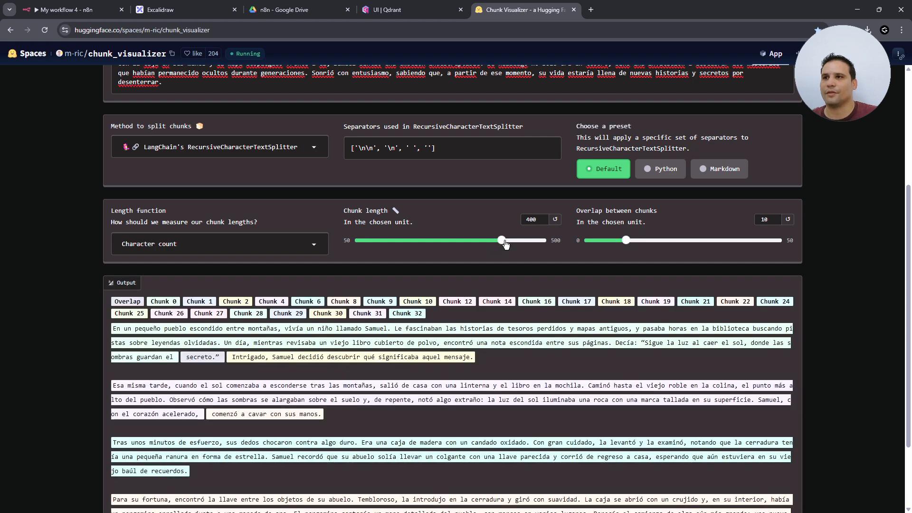
scroll(274, 172, "up", 4)
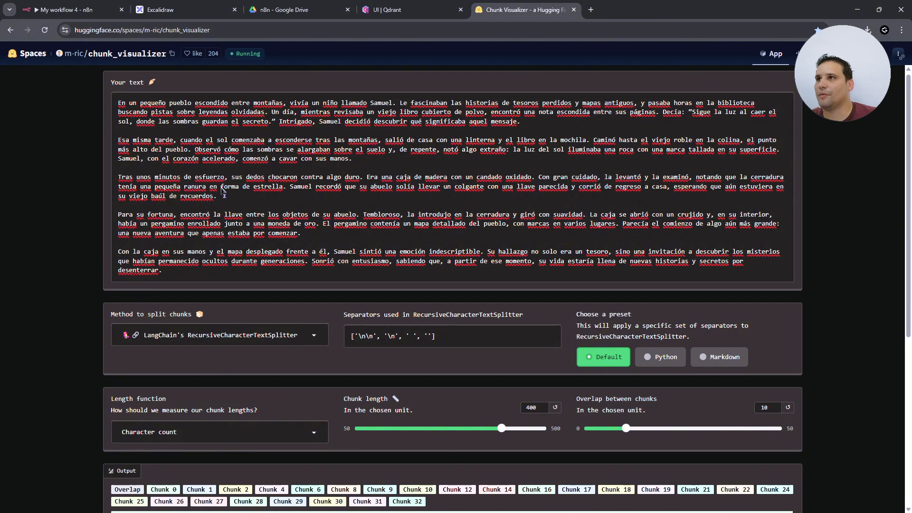
- Confirm cuento.pdf is in the Google Drive n8n folder, then return to the empty workflow
left_click(83, 10)
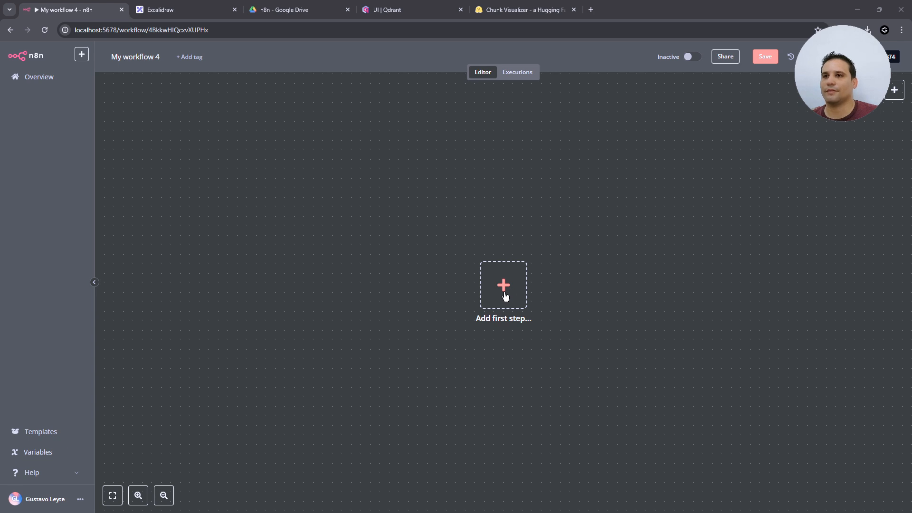
left_click(299, 18)
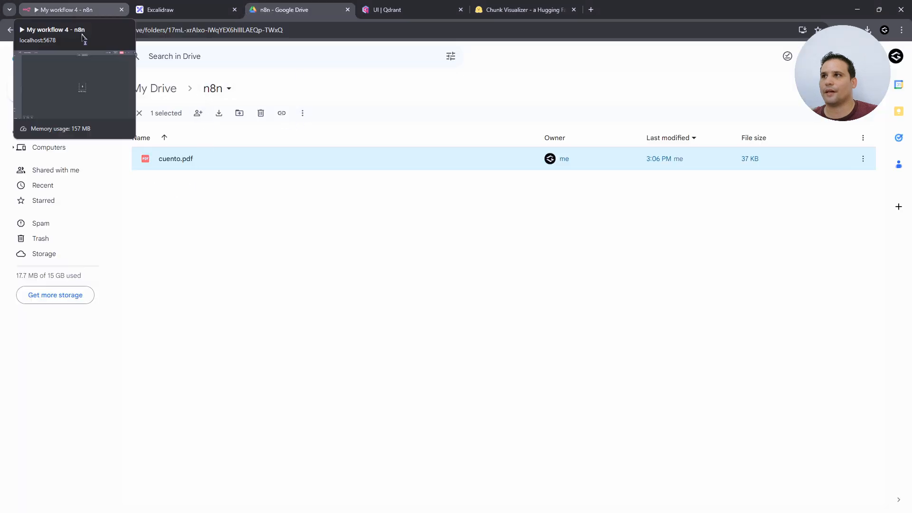
left_click(70, 9)
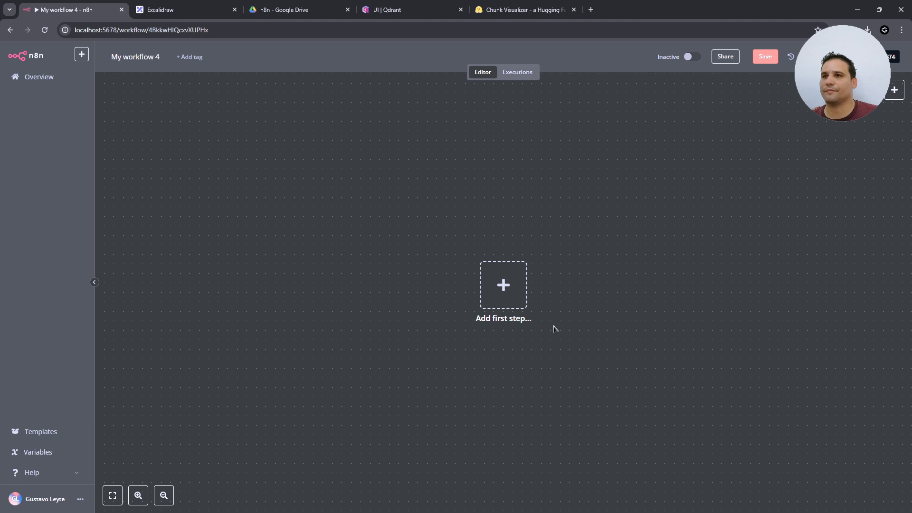
- Add a Google Drive 'On changes involving a specific folder' trigger with the existing Drive credential
left_click(508, 291)
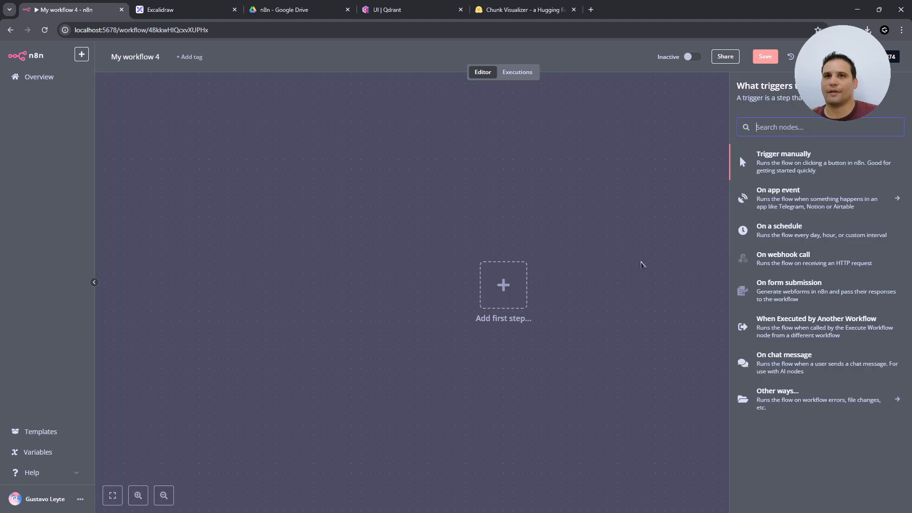
type("drive")
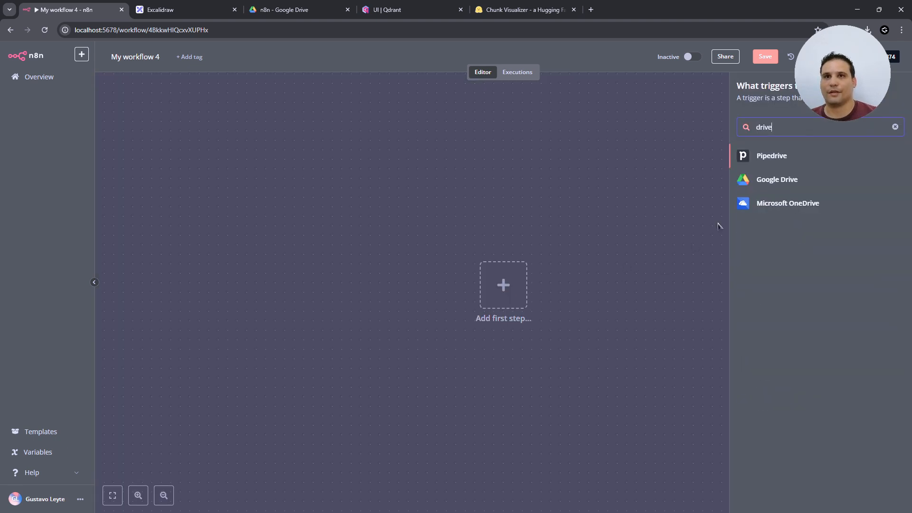
left_click(797, 185)
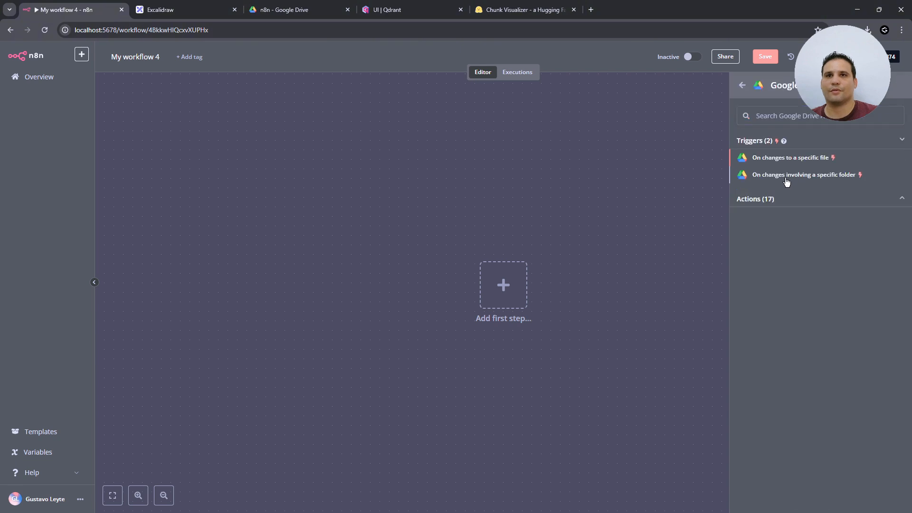
left_click(799, 177)
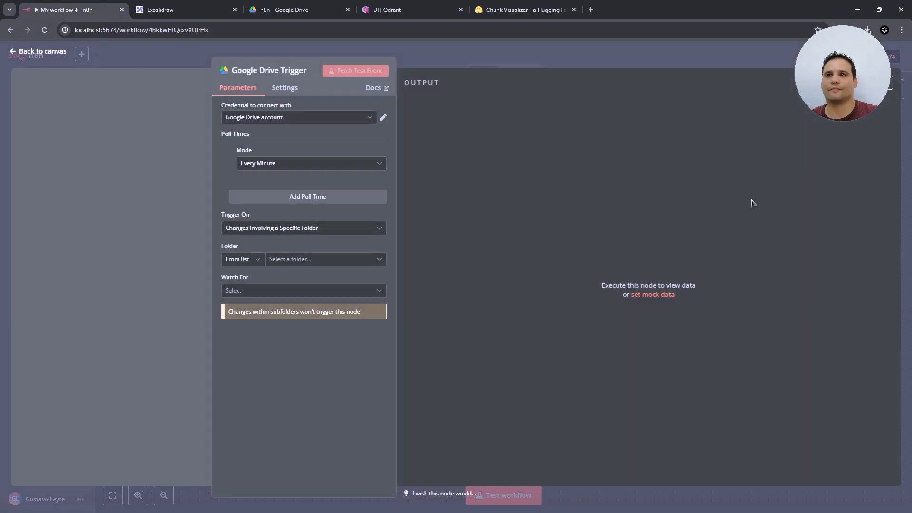
left_click(254, 122)
left_click(273, 117)
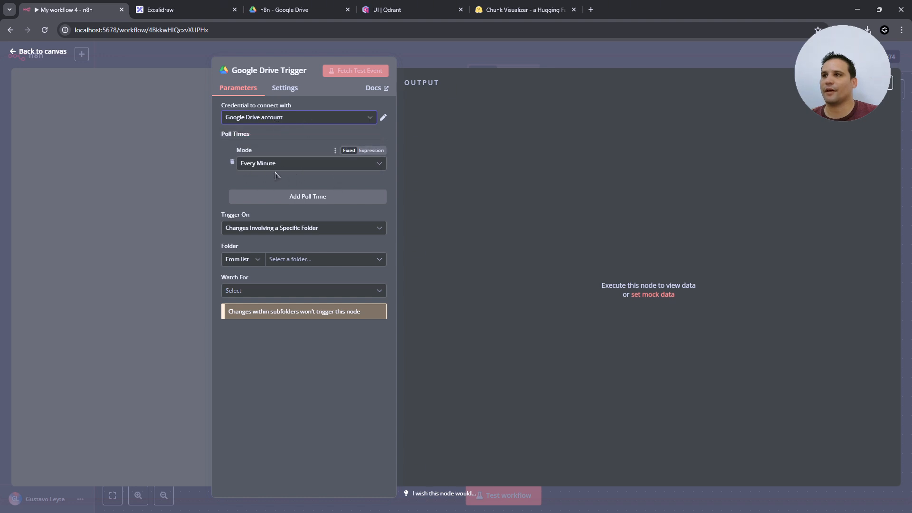
- Watch the n8n folder for File Created and fetch a test event returning cuento.pdf
left_click(319, 230)
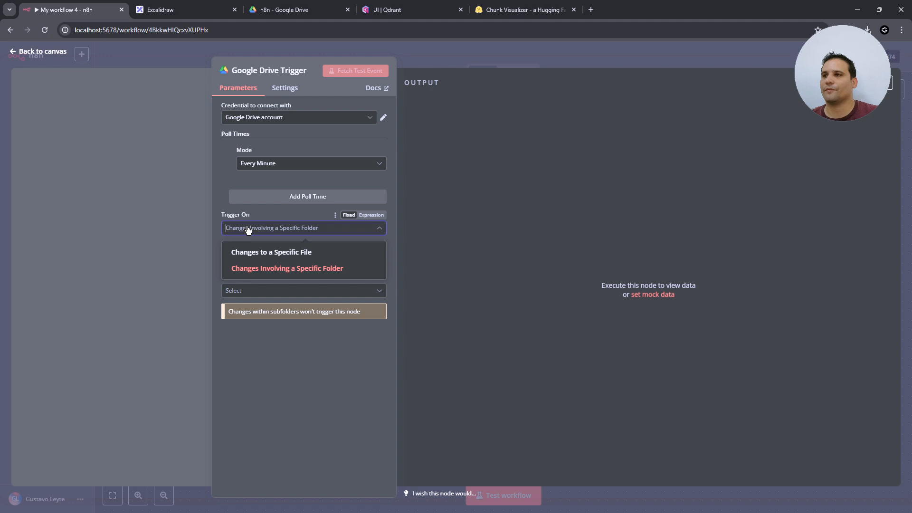
left_click(338, 270)
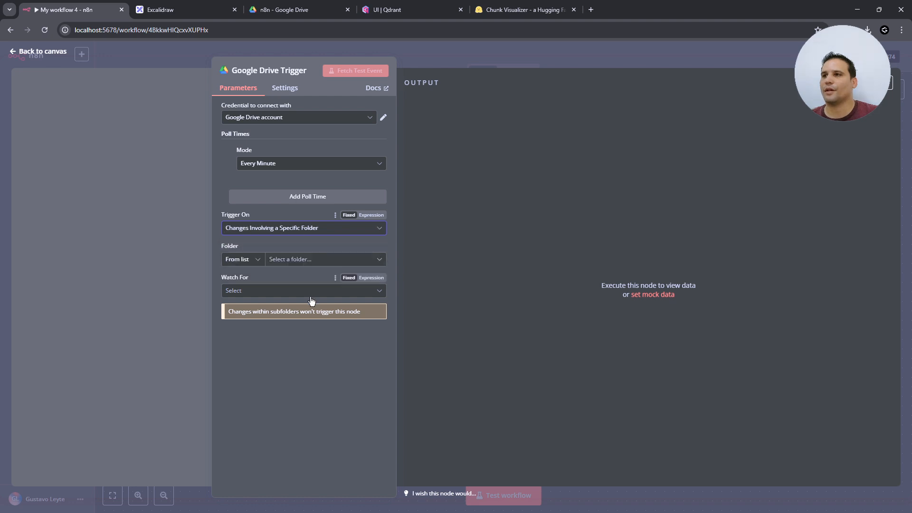
left_click(334, 262)
left_click(239, 363)
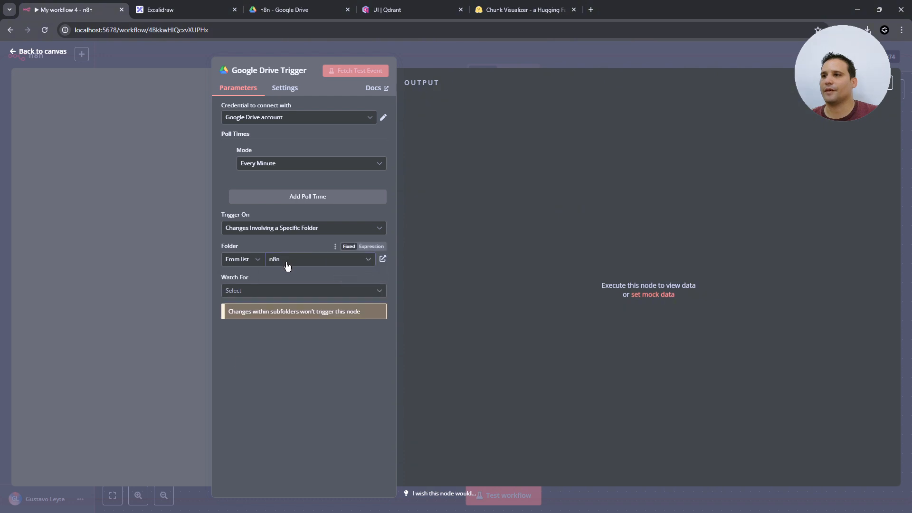
left_click(372, 294)
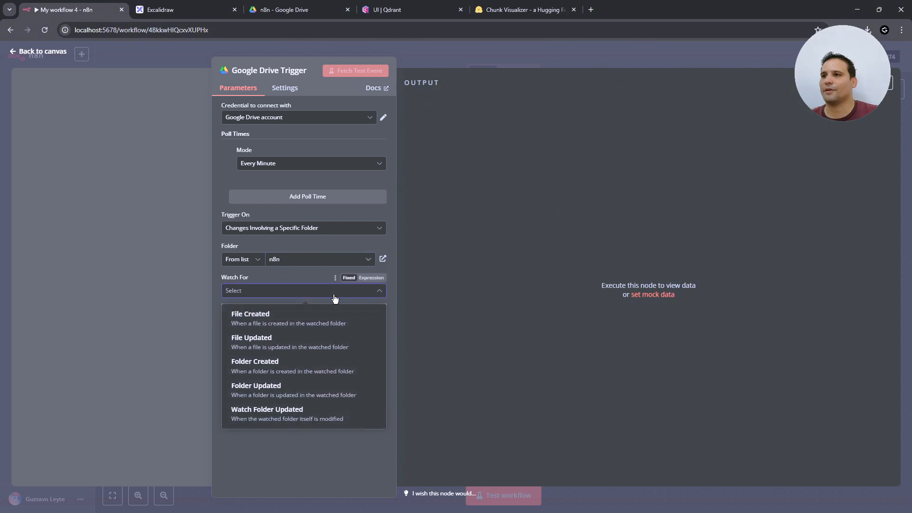
left_click(304, 323)
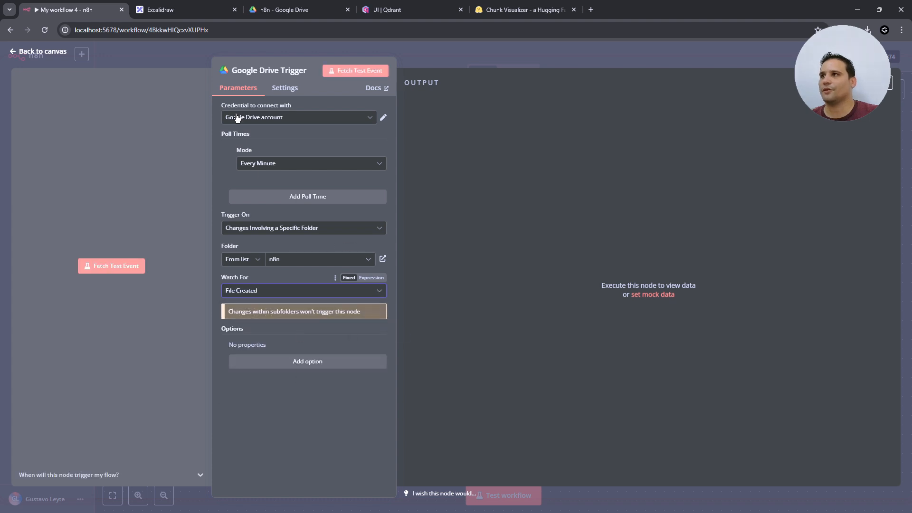
left_click(355, 70)
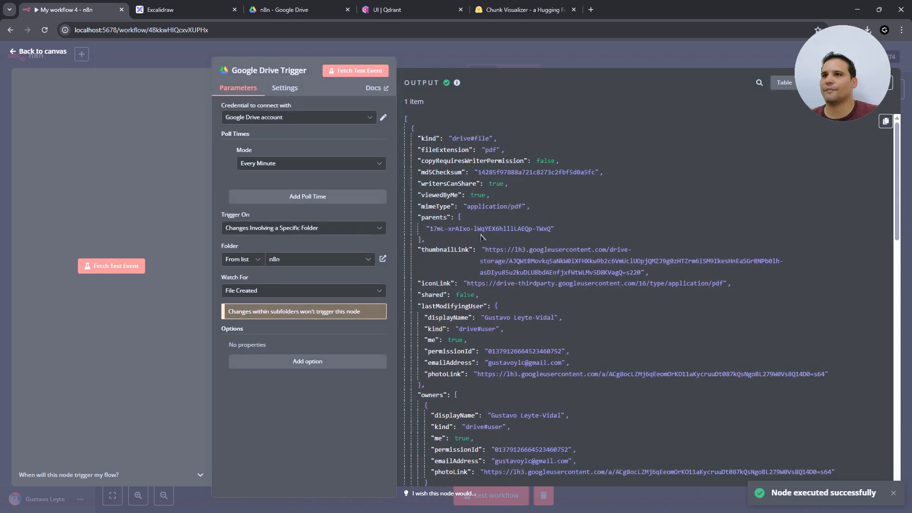
scroll(481, 238, "down", 15)
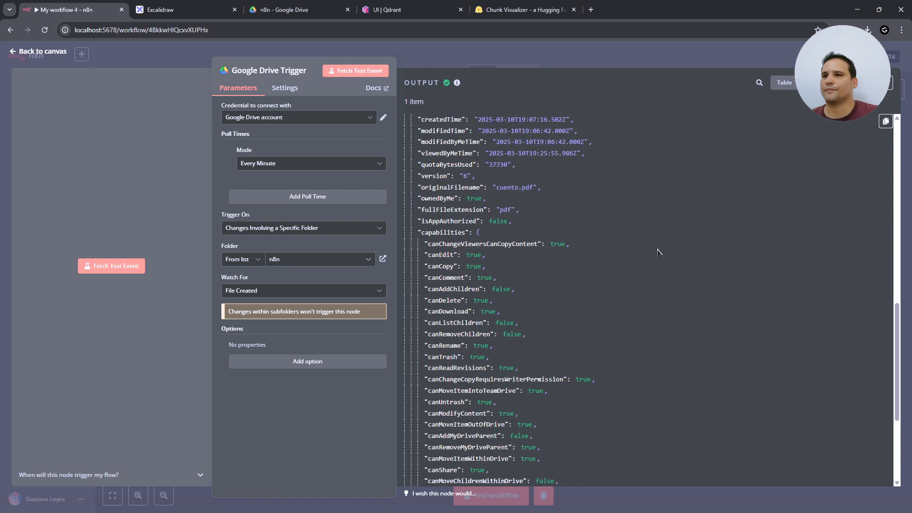
scroll(658, 252, "up", 15)
- Add an Edit Fields node after the Google Drive trigger
left_click(38, 51)
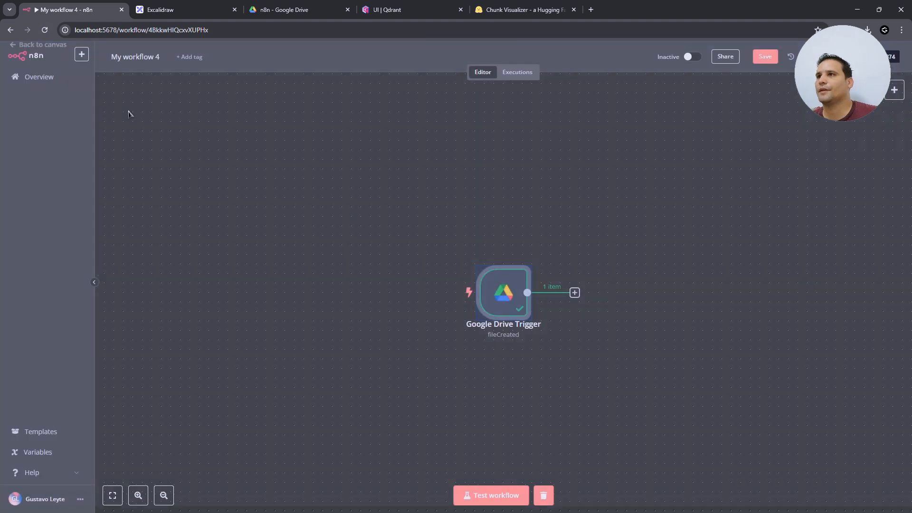
key("Tab")
left_click(794, 220)
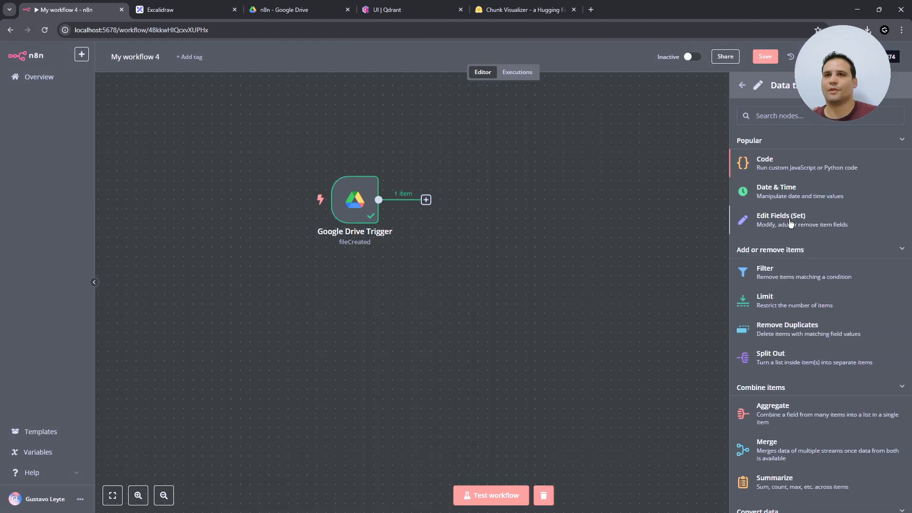
left_click(790, 221)
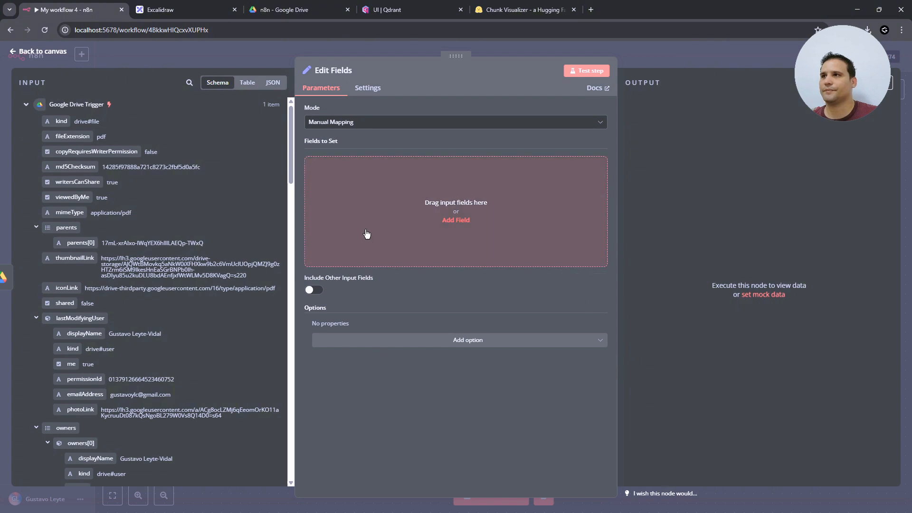
- Create an idDoc field mapped to {{ $json.id }} and test the step successfully
left_click(455, 220)
left_click(331, 166)
type("idDocumento")
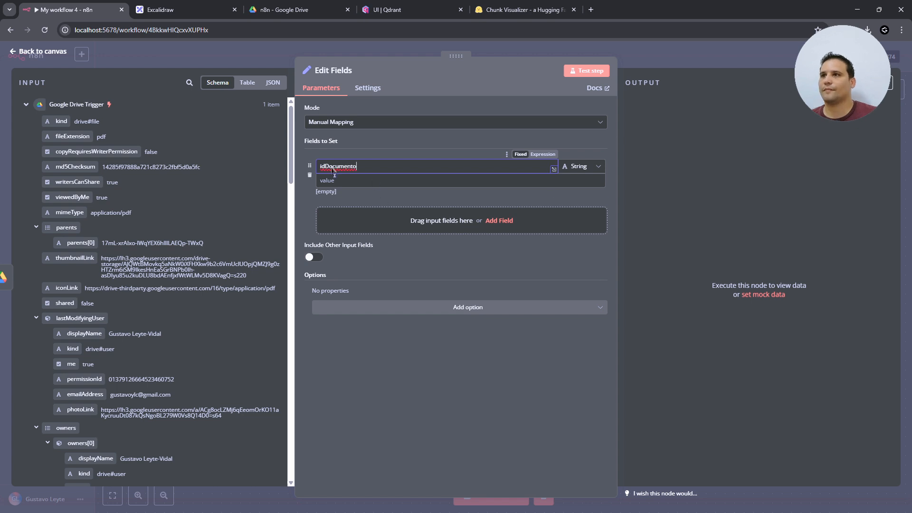
left_click_drag(334, 171, 391, 170)
key("BackSpace")
scroll(195, 395, "down", 1)
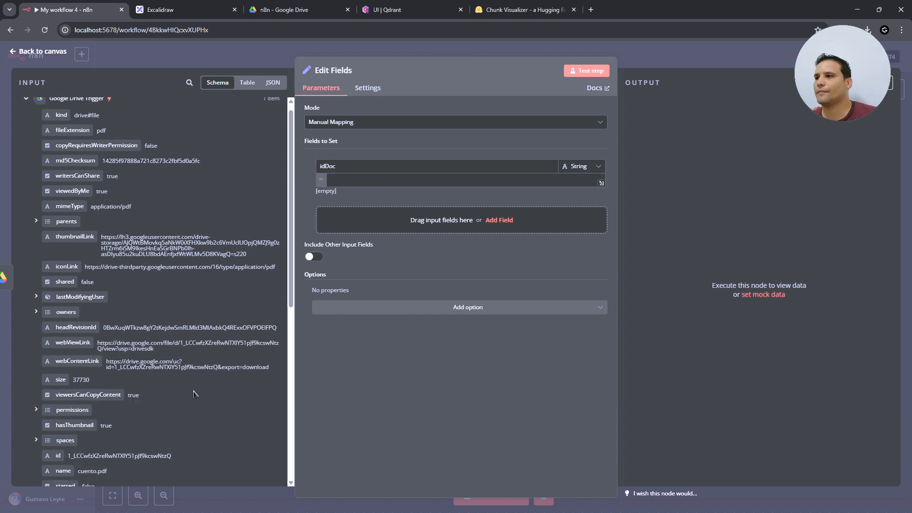
scroll(194, 394, "down", 3)
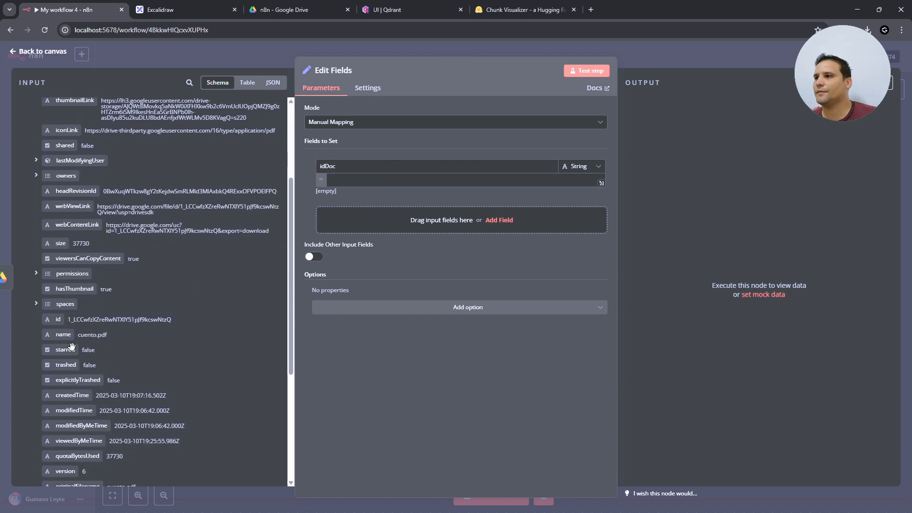
left_click_drag(56, 319, 352, 184)
left_click(497, 284)
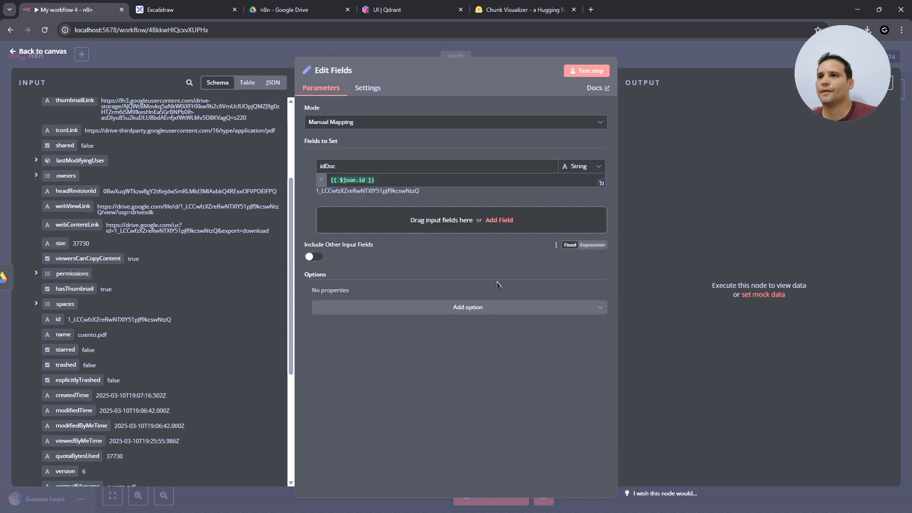
left_click(588, 71)
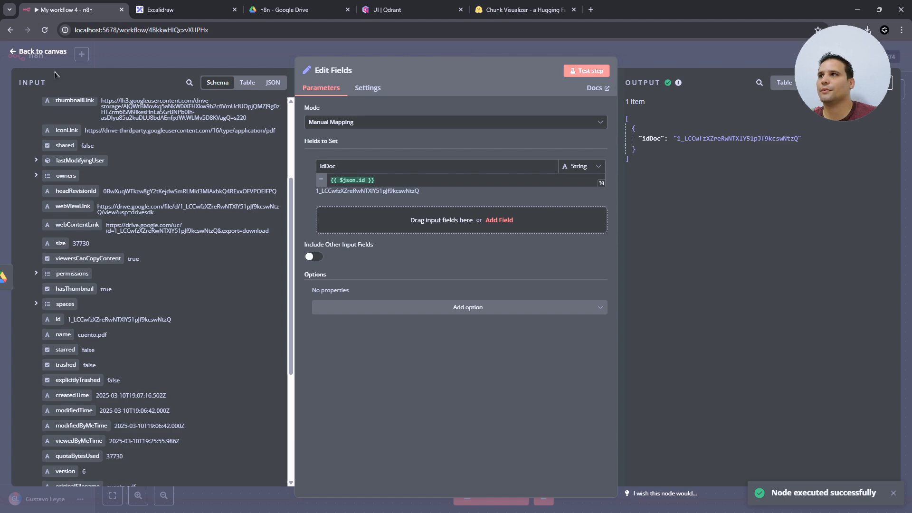
left_click(43, 52)
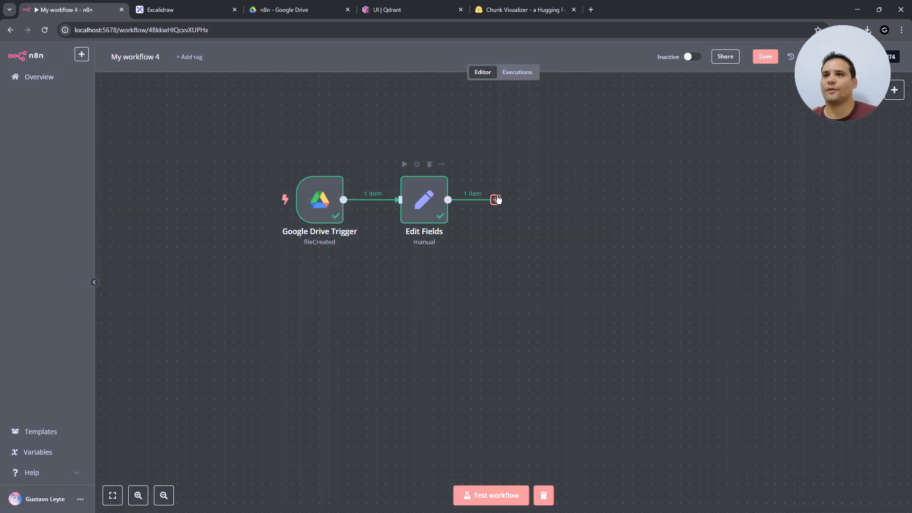
left_click(495, 199)
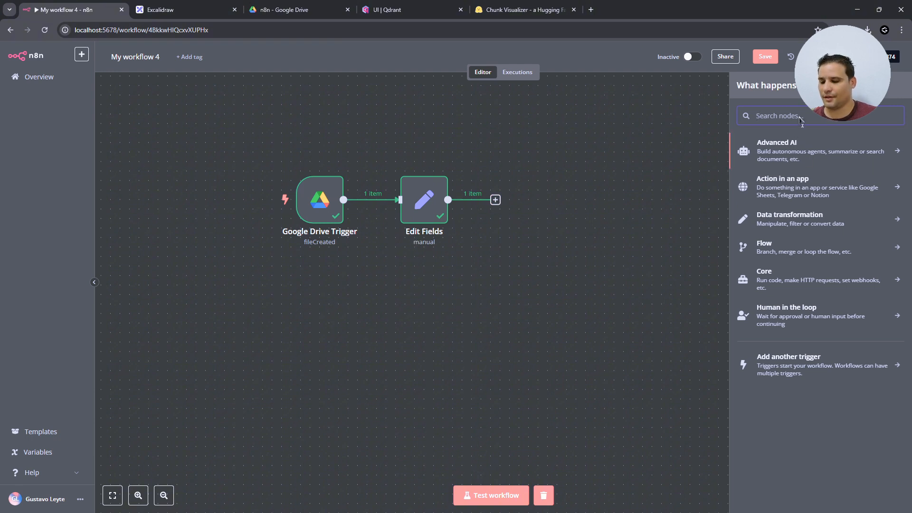
- Add a Google Drive 'Download file' step after Edit Fields
type("drive")
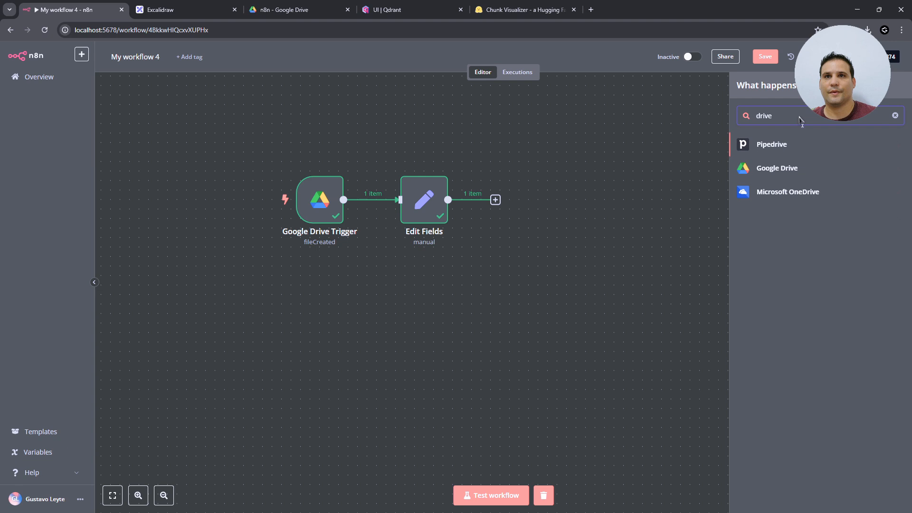
left_click(785, 151)
left_click(742, 85)
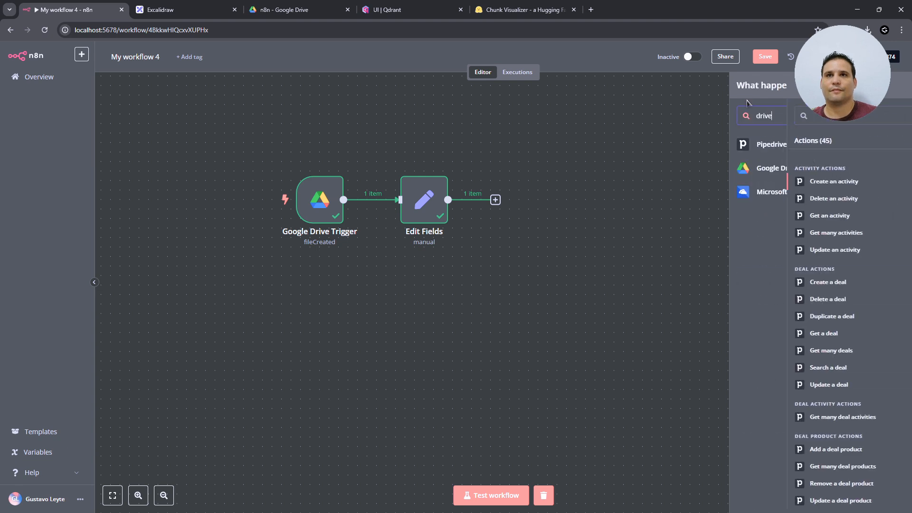
left_click(767, 173)
left_click(784, 232)
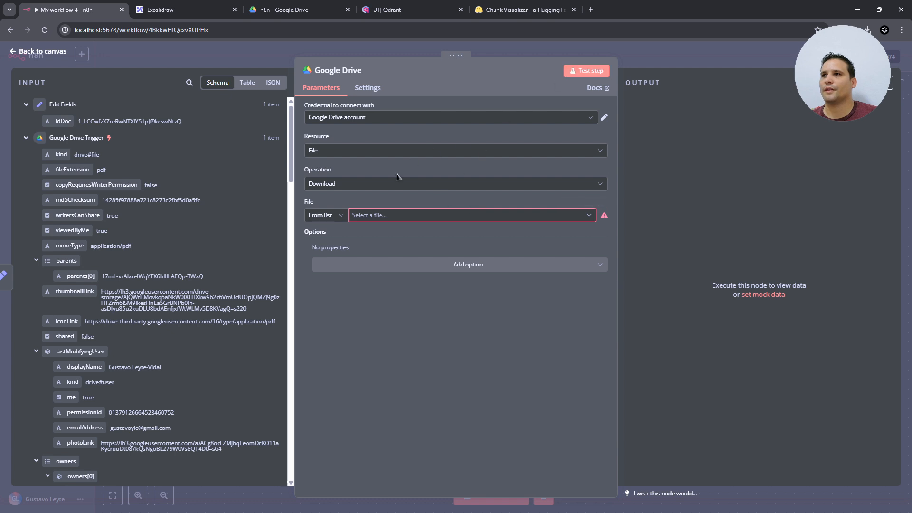
- Set the file By ID to {{ $json.idDoc }} and test, downloading cuento.pdf (37.7 kB)
left_click(331, 216)
left_click(334, 271)
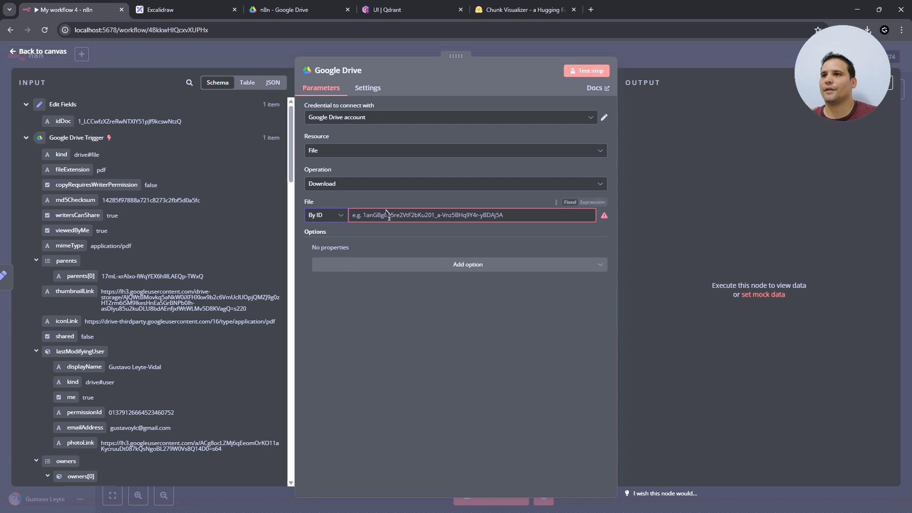
left_click(569, 71)
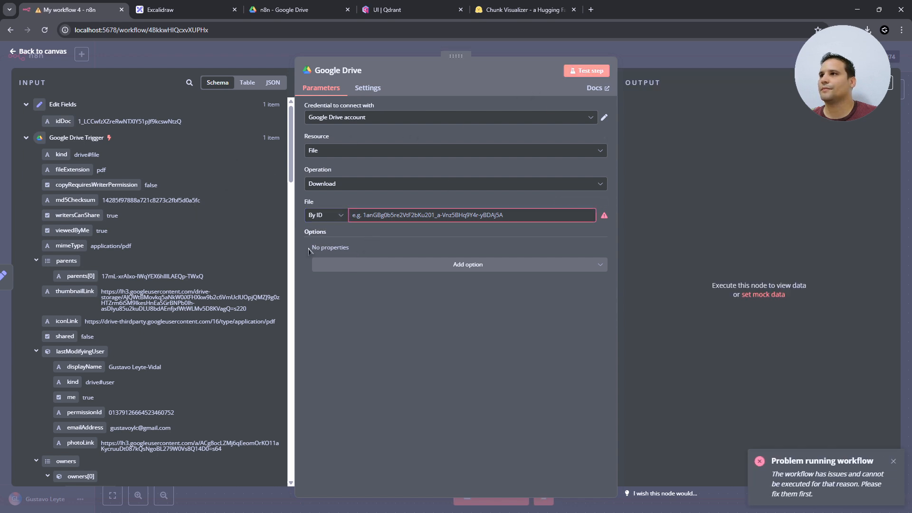
left_click_drag(58, 123, 380, 216)
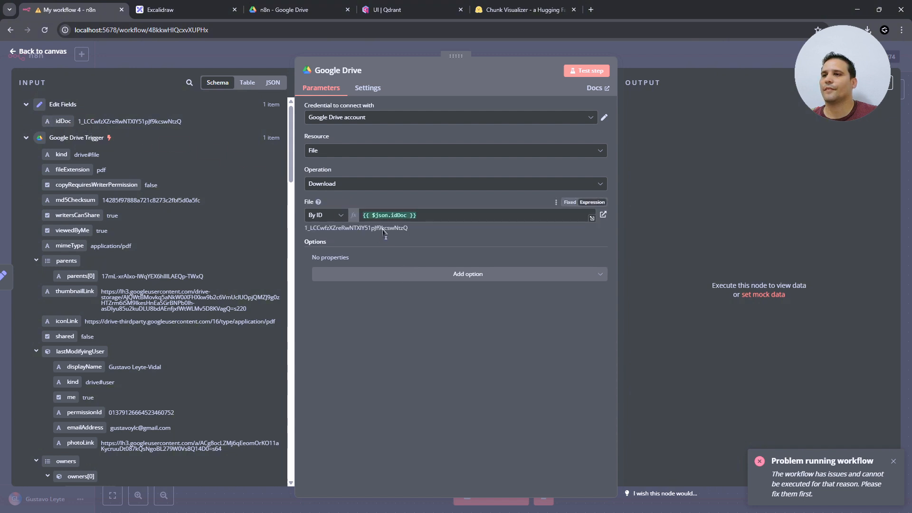
left_click(589, 71)
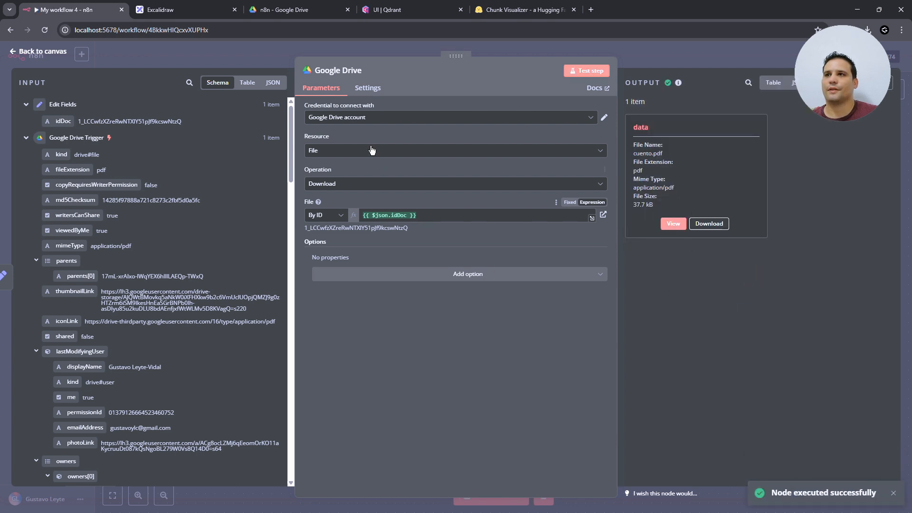
left_click(45, 55)
left_click(498, 200)
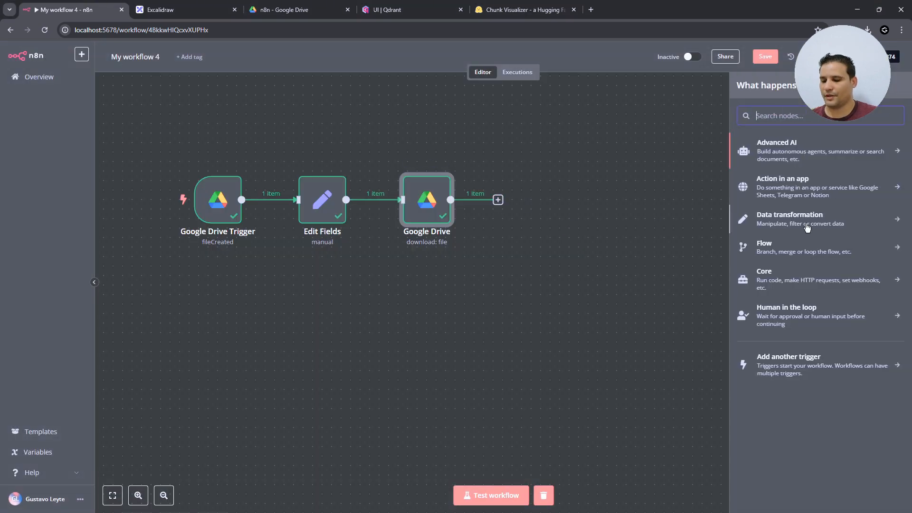
- Add an Extract from File 'Extract from PDF' step and test it, getting the two-page story text
type("extr")
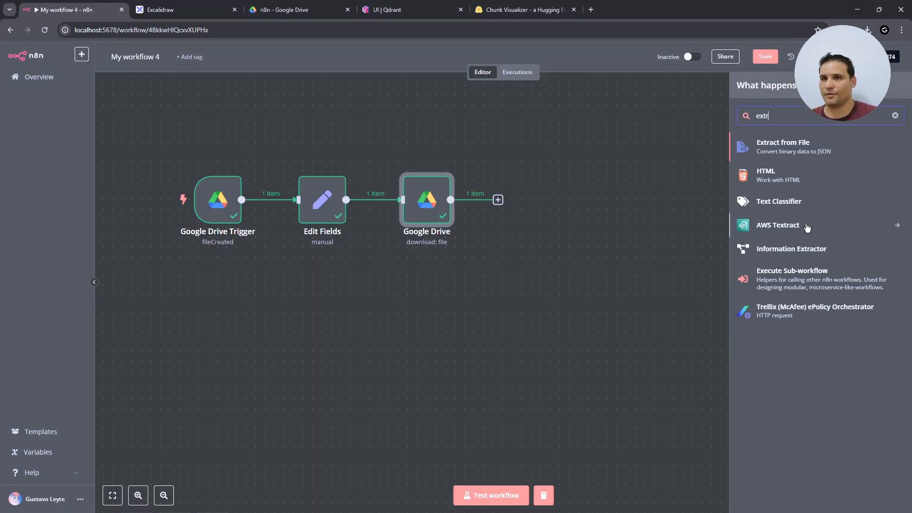
left_click(771, 147)
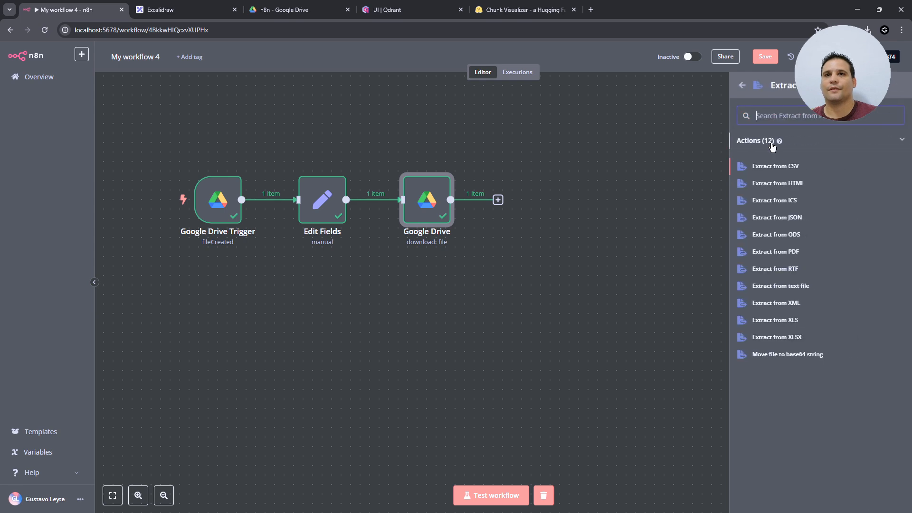
left_click(795, 253)
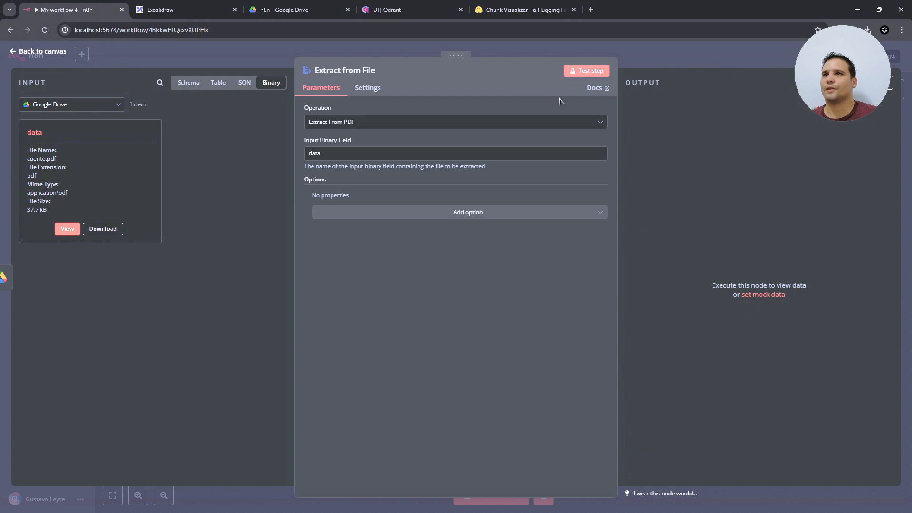
left_click(589, 76)
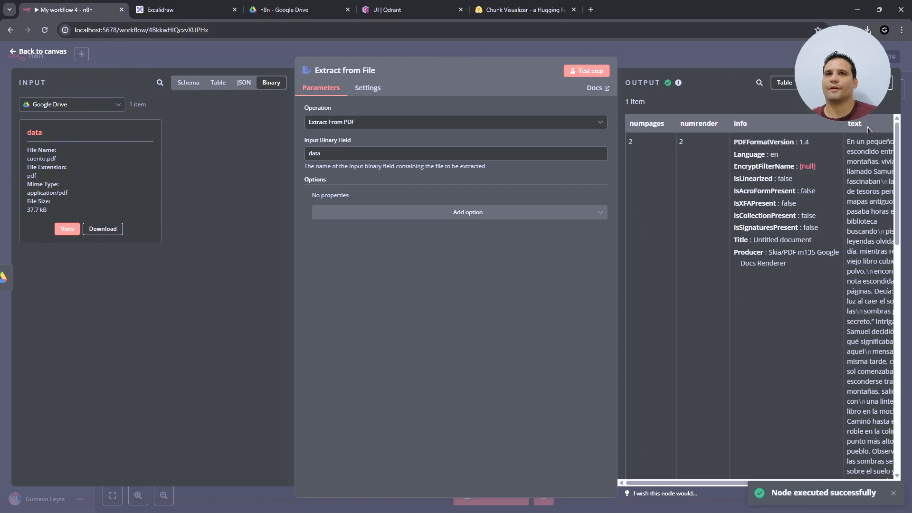
left_click(810, 83)
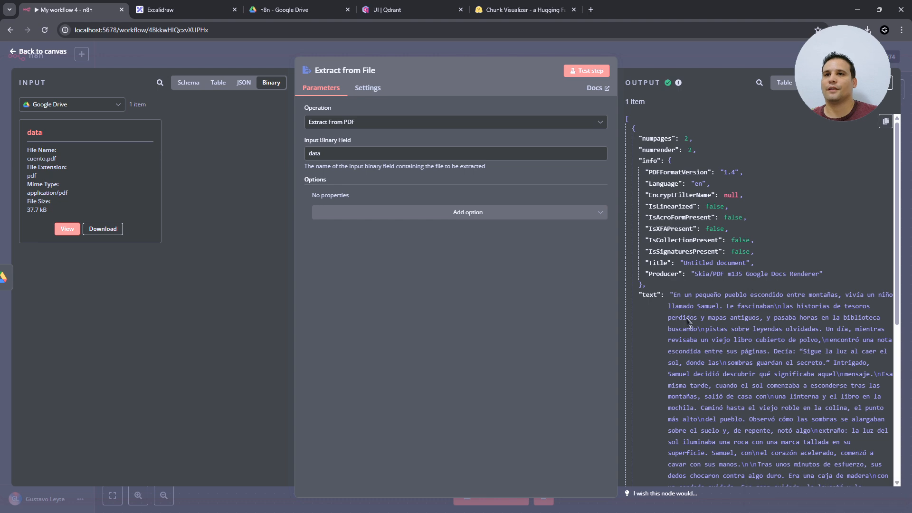
left_click(68, 52)
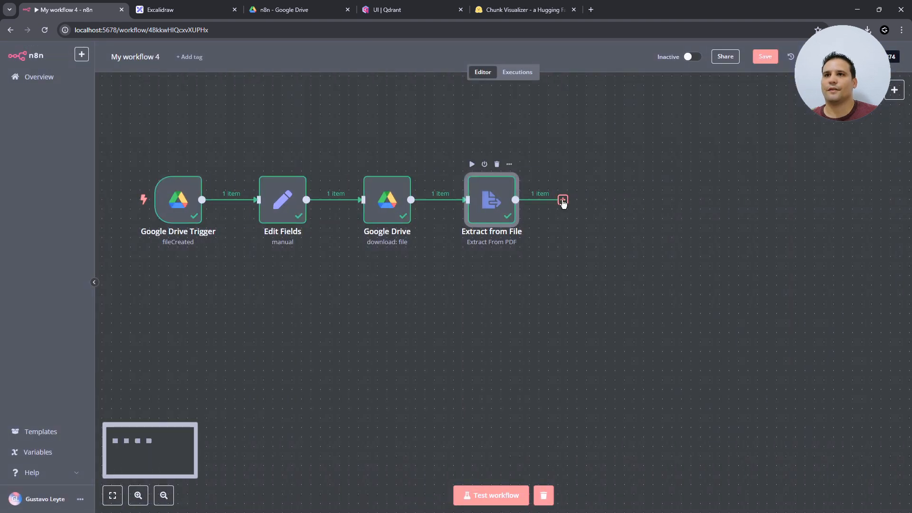
- Browse Advanced AI > Other AI Nodes > Vector Stores to reach the Qdrant Vector Store actions
left_click(563, 201)
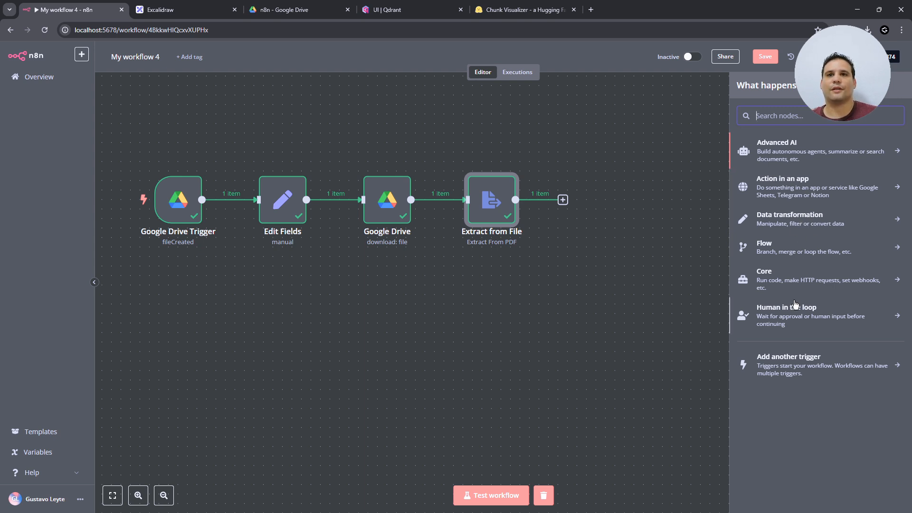
left_click(792, 159)
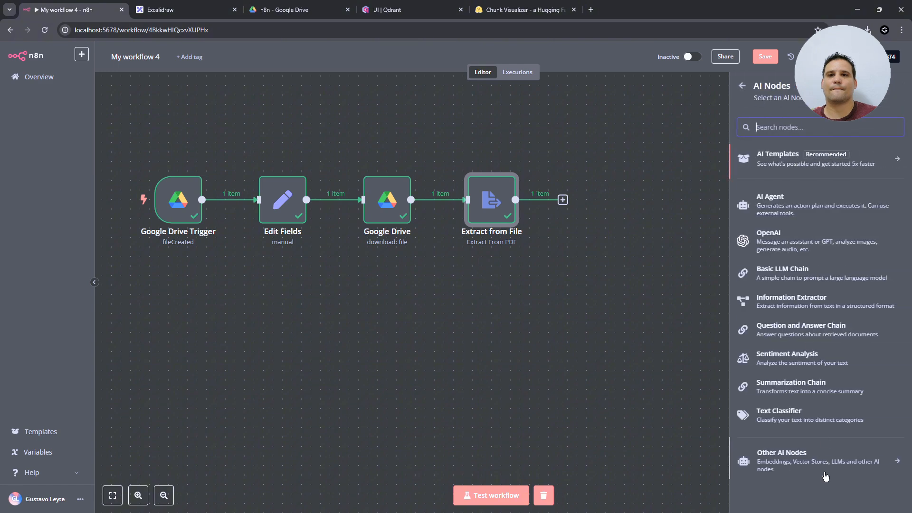
left_click(796, 469)
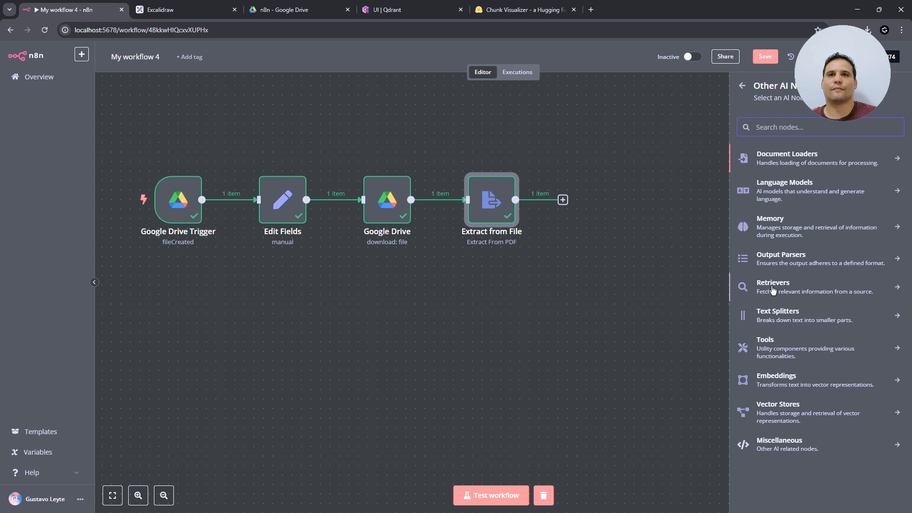
left_click(784, 408)
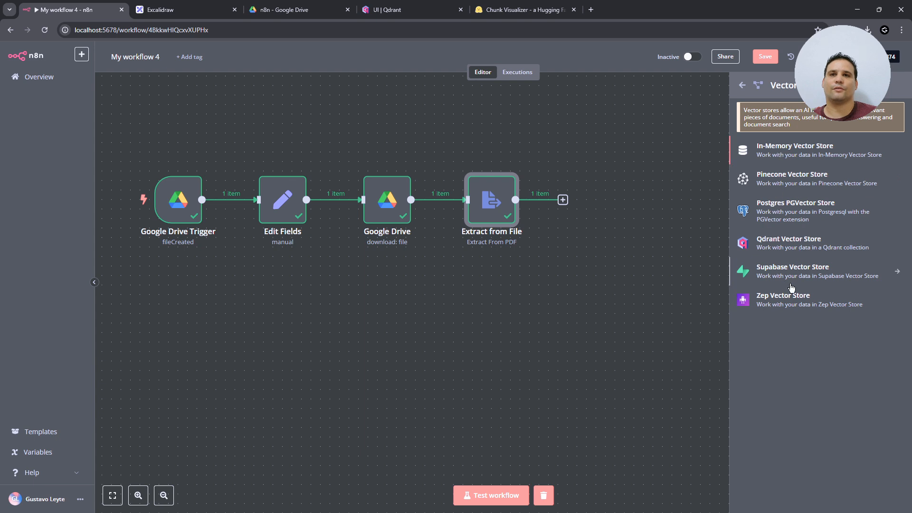
left_click(777, 246)
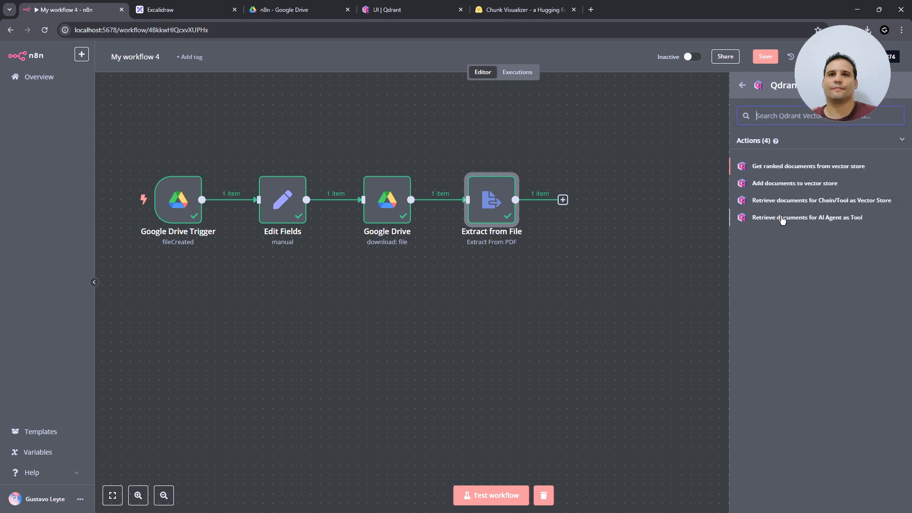
- Add Qdrant 'Add documents to vector store' with the collection set By ID to expression 'mislibros'
left_click(783, 187)
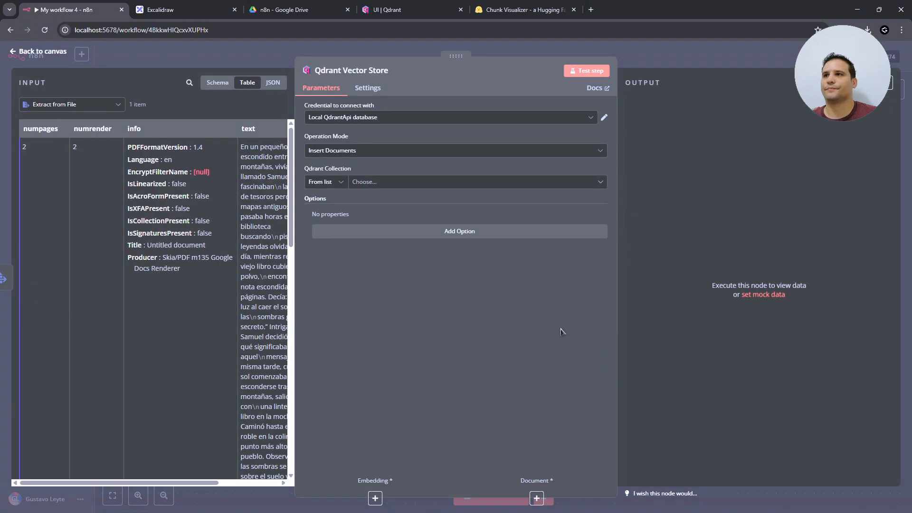
left_click(380, 182)
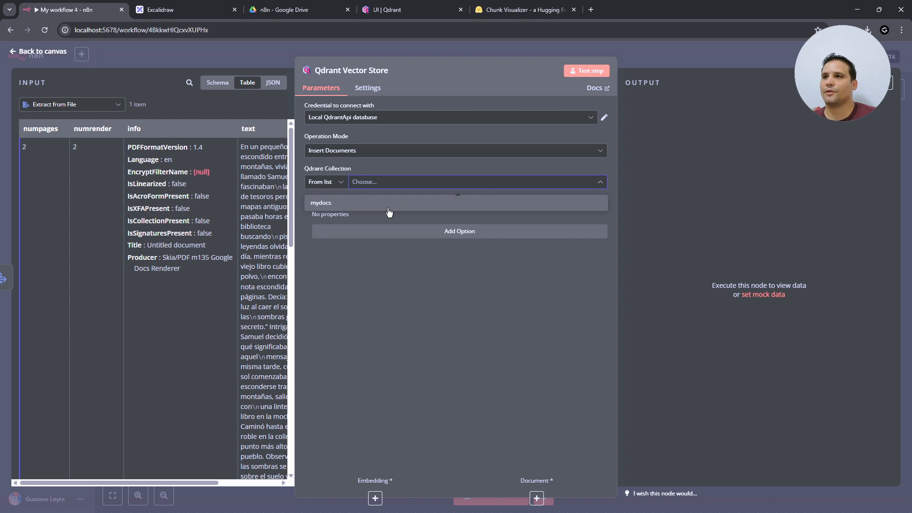
left_click(335, 182)
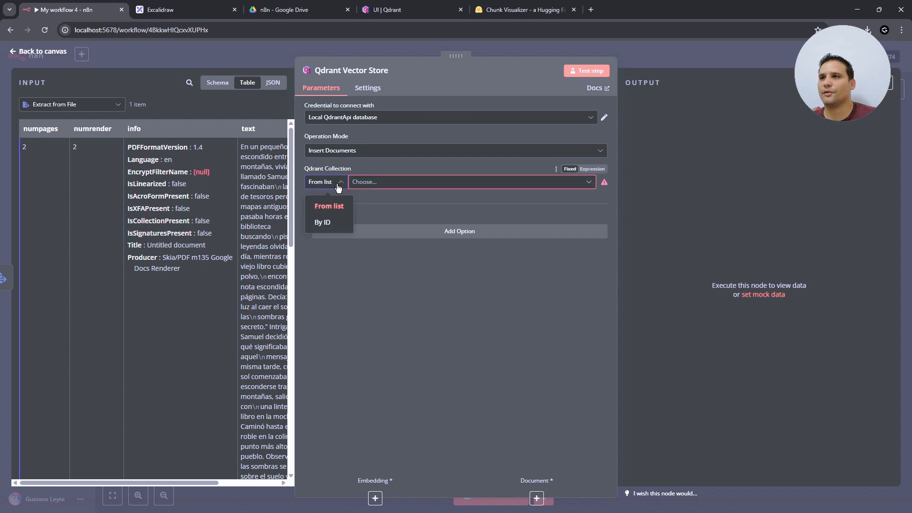
left_click(338, 221)
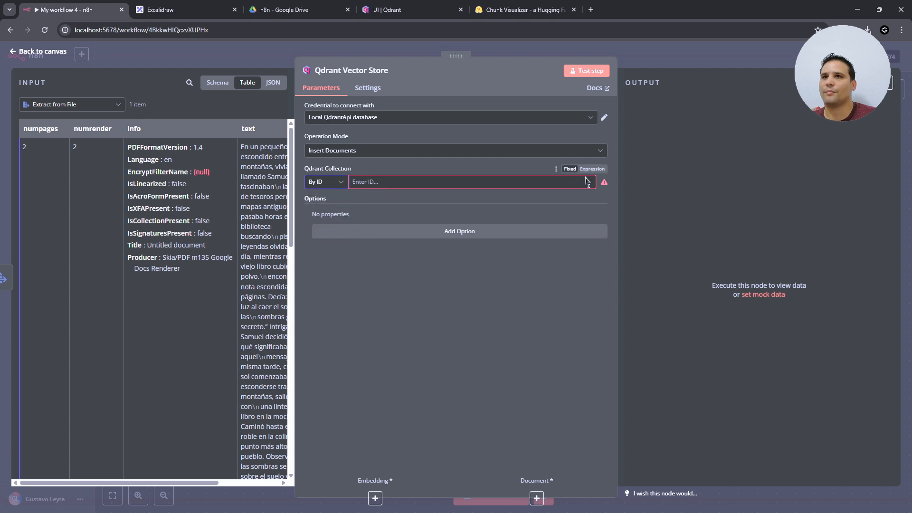
left_click(591, 169)
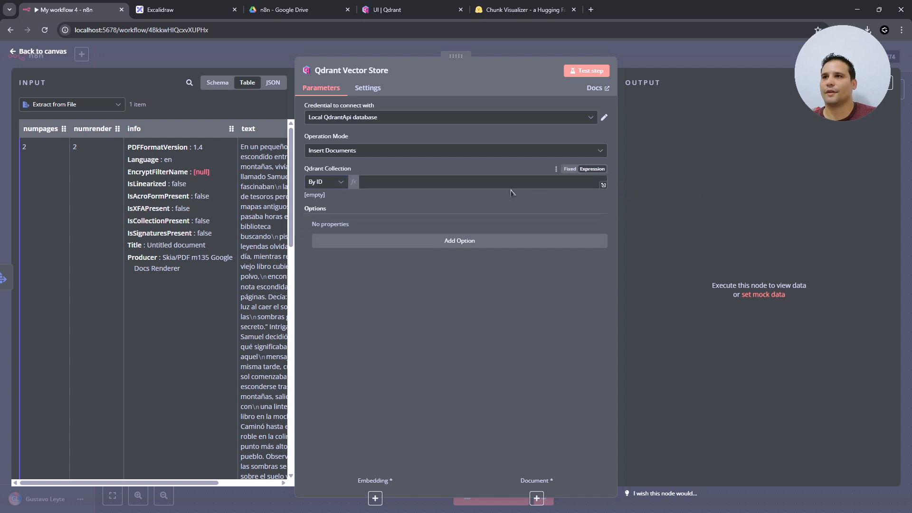
left_click(478, 185)
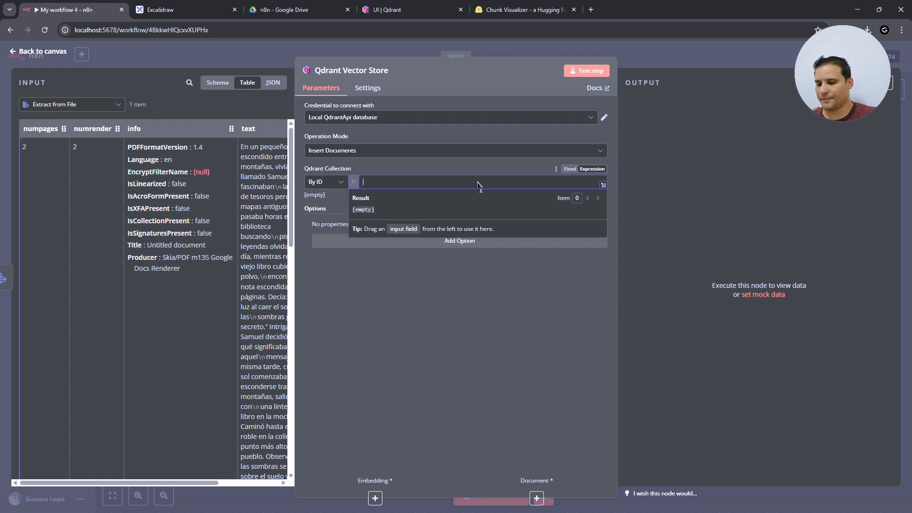
type("m")
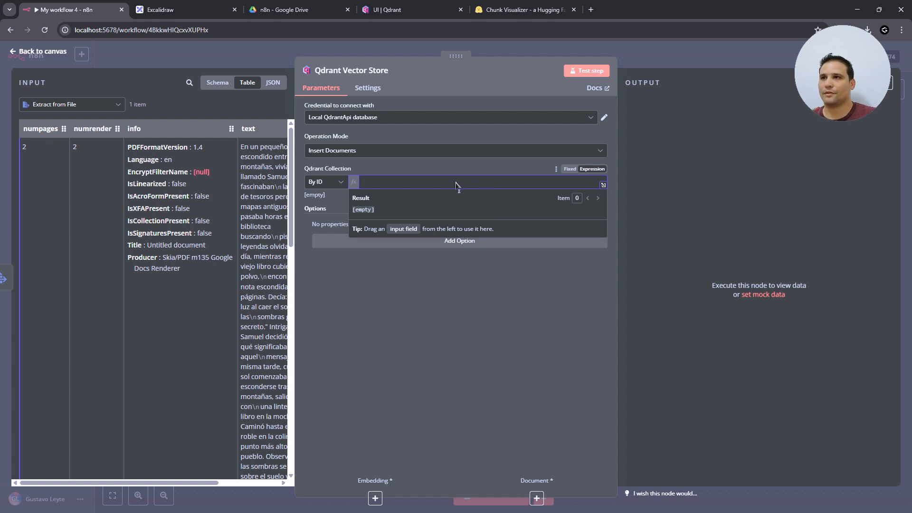
type("u")
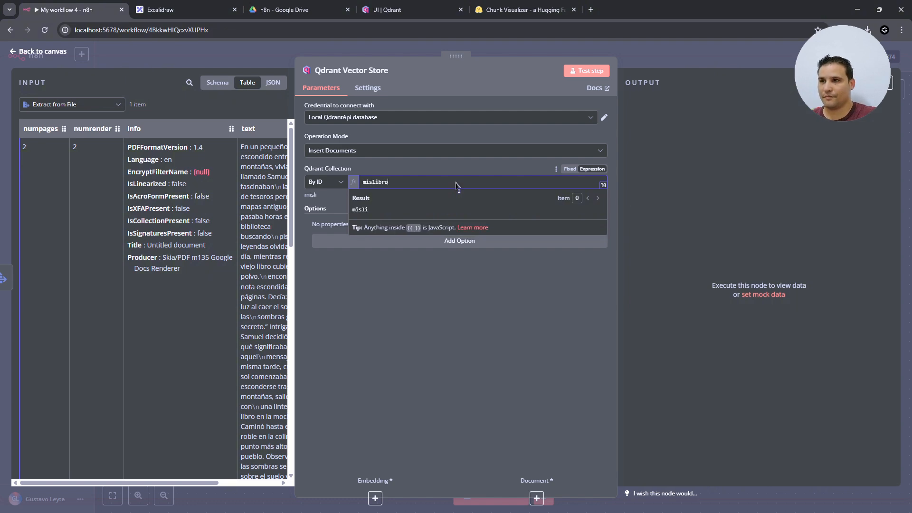
left_click(43, 51)
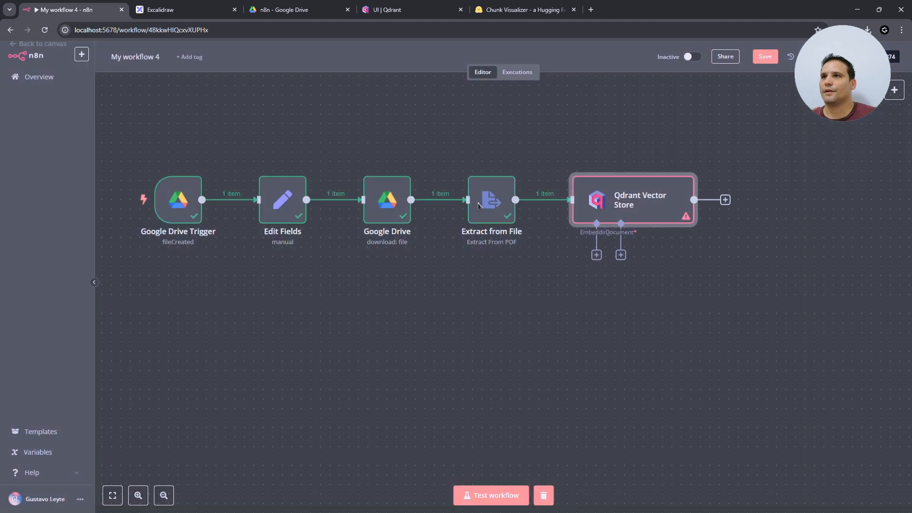
- Attach Embeddings Ollama to the Qdrant Vector Store using the nomic-embed-text:latest model
left_click(596, 255)
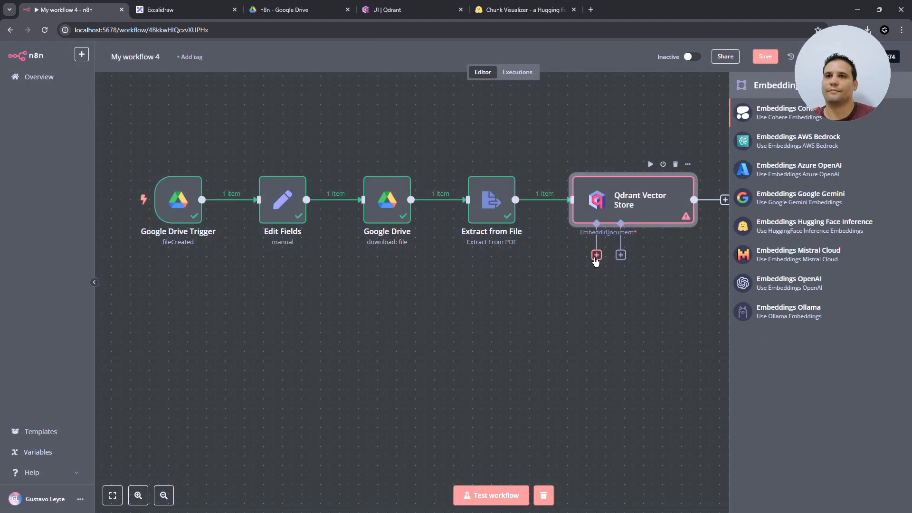
left_click(794, 317)
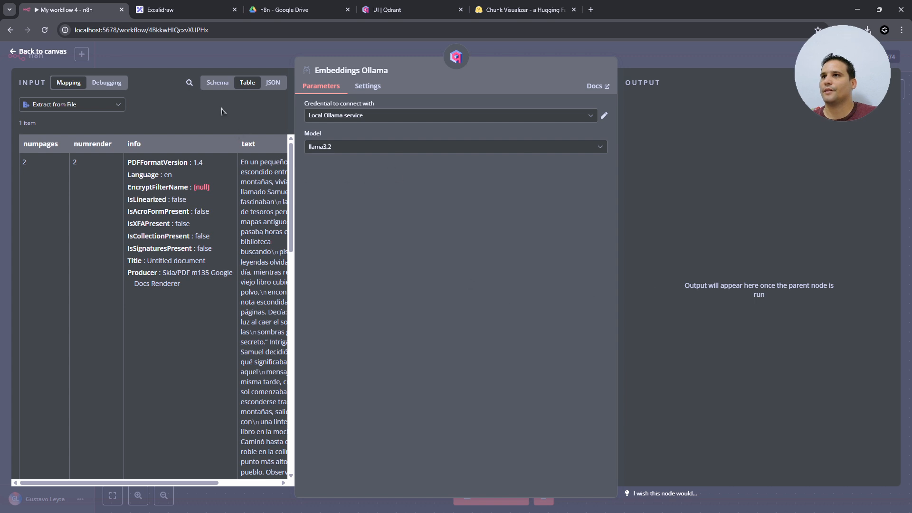
left_click(338, 146)
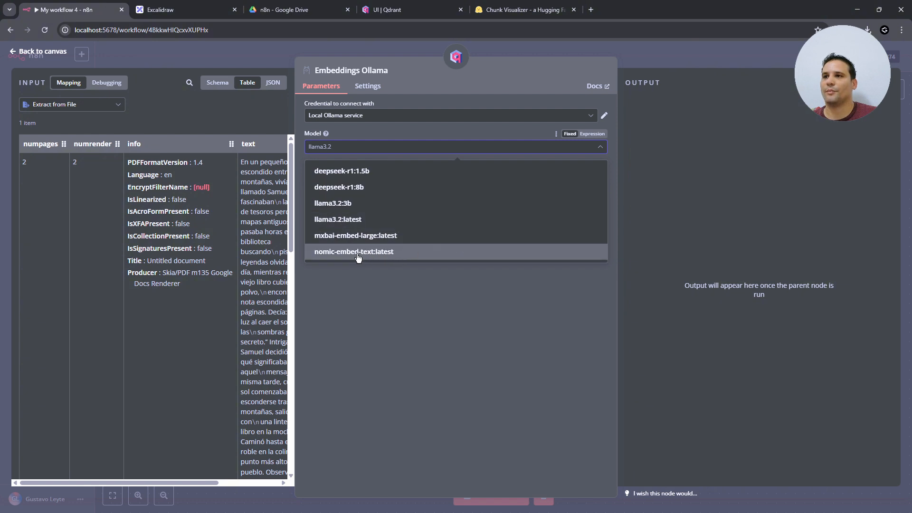
left_click(355, 256)
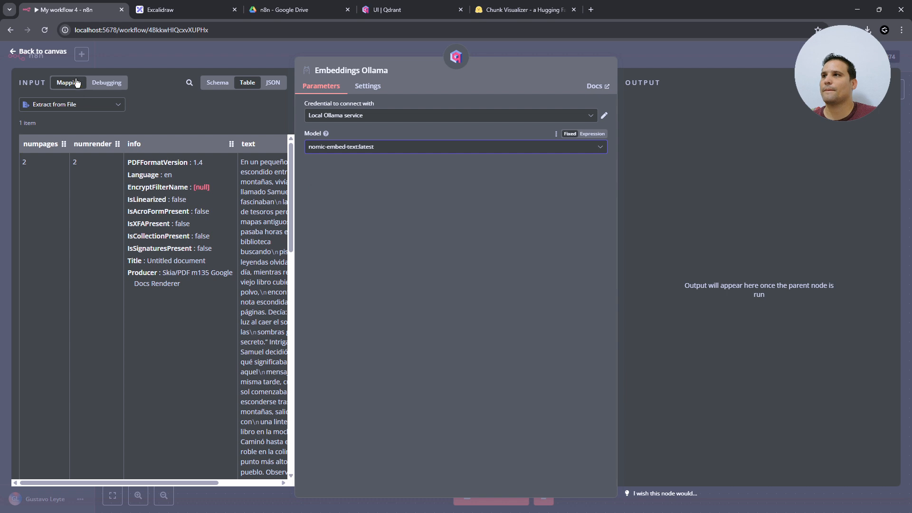
left_click(41, 51)
left_click(621, 255)
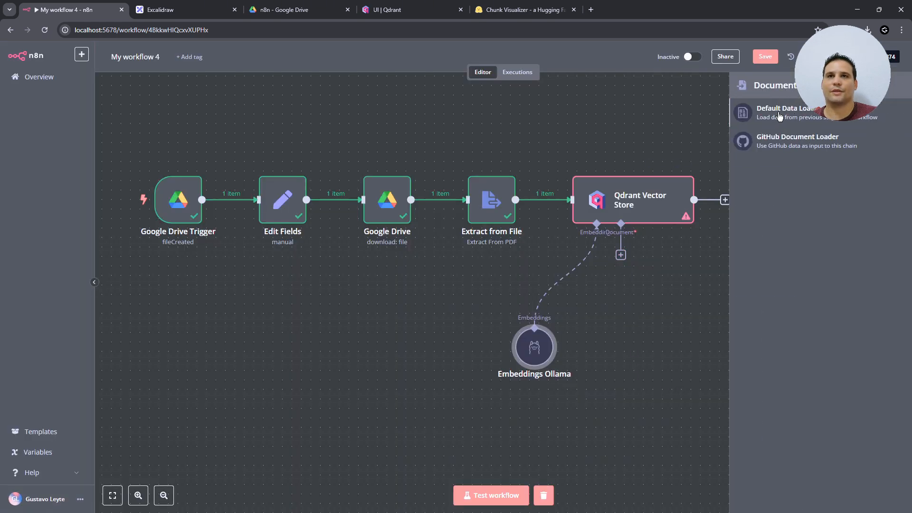
- Add a Default Data Loader to the vector store and a Character Text Splitter to the loader
left_click(802, 116)
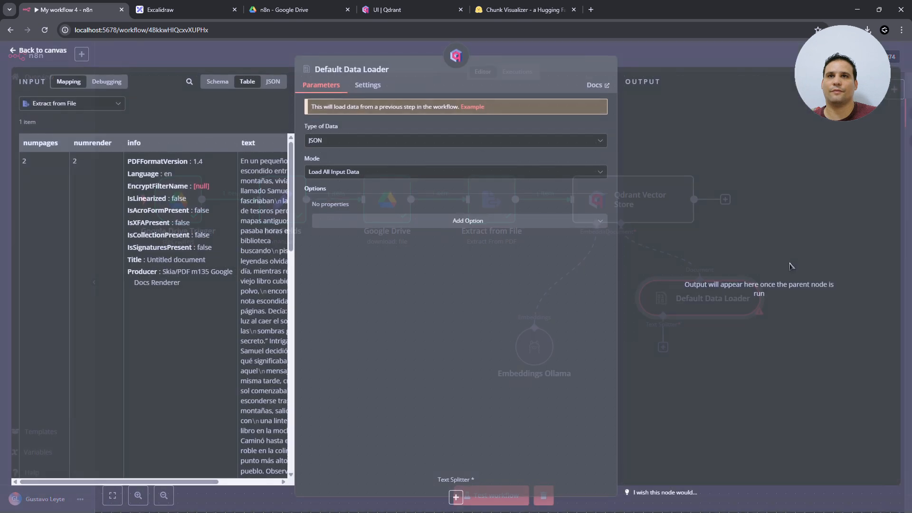
key("Escape")
left_click(664, 347)
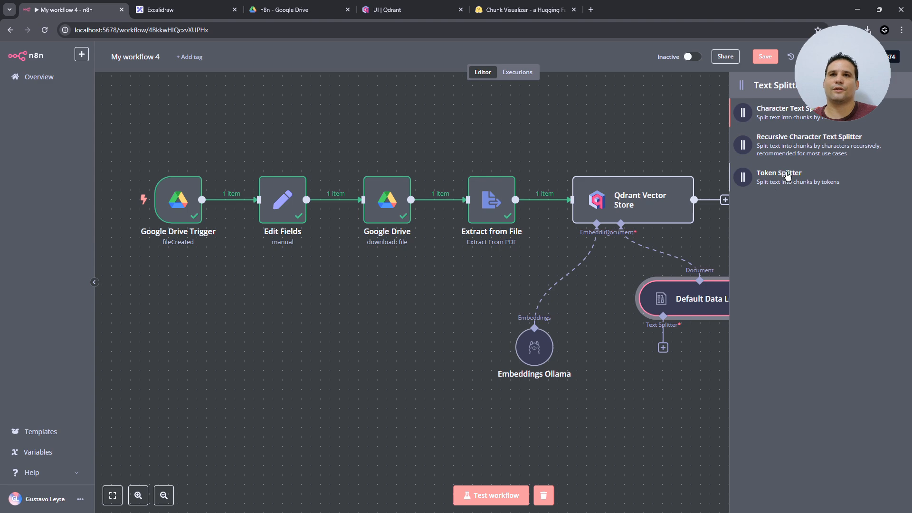
left_click(791, 118)
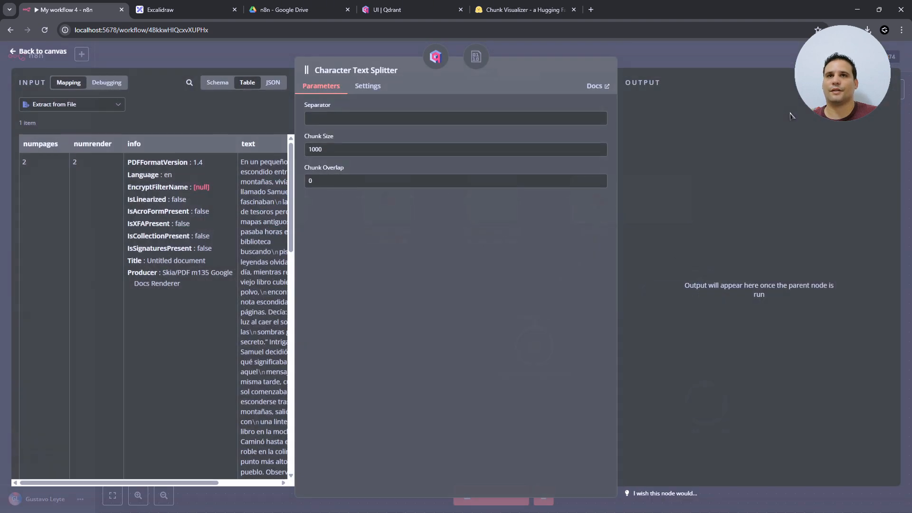
- Set the Character Text Splitter's chunk size to 200 and chunk overlap to 40
left_click_drag(327, 150, 309, 150)
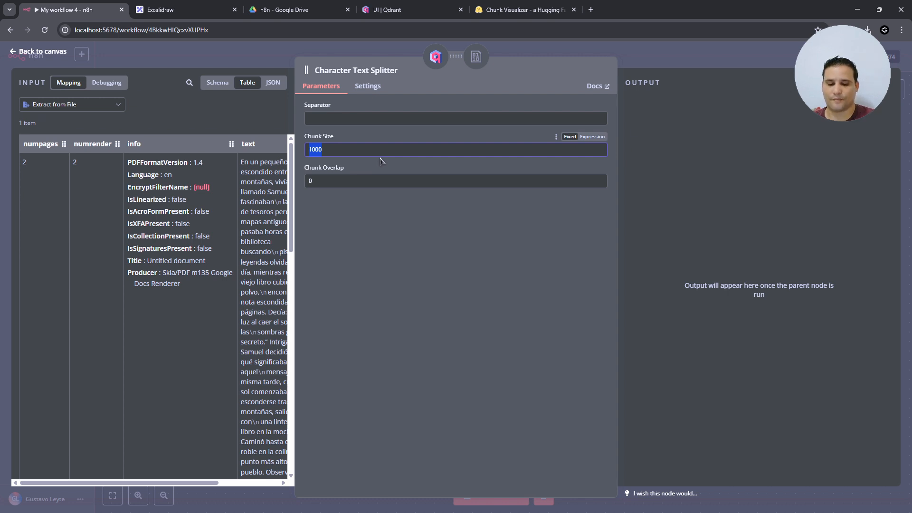
type("200")
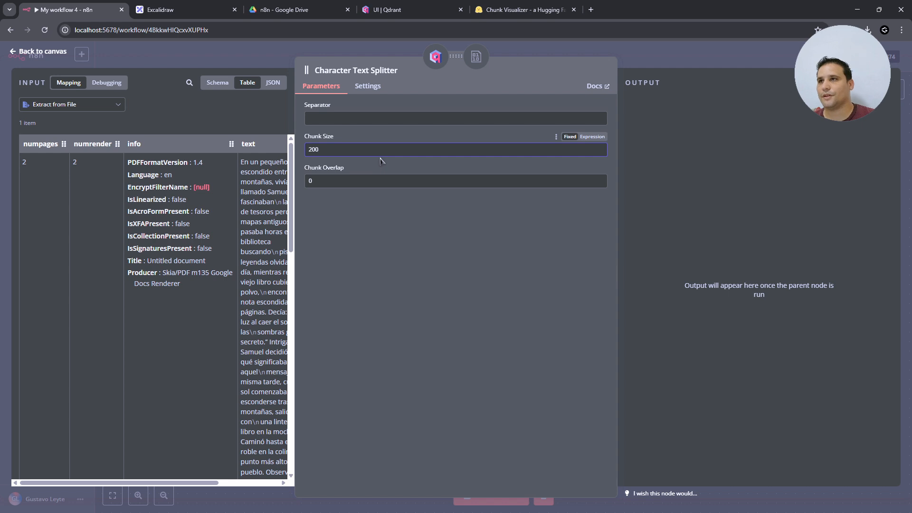
left_click(309, 181)
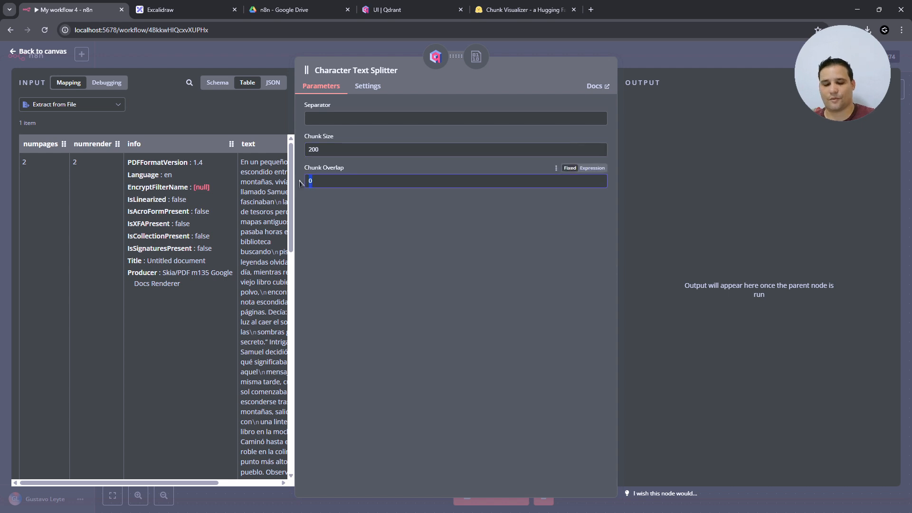
type("40")
left_click(113, 121)
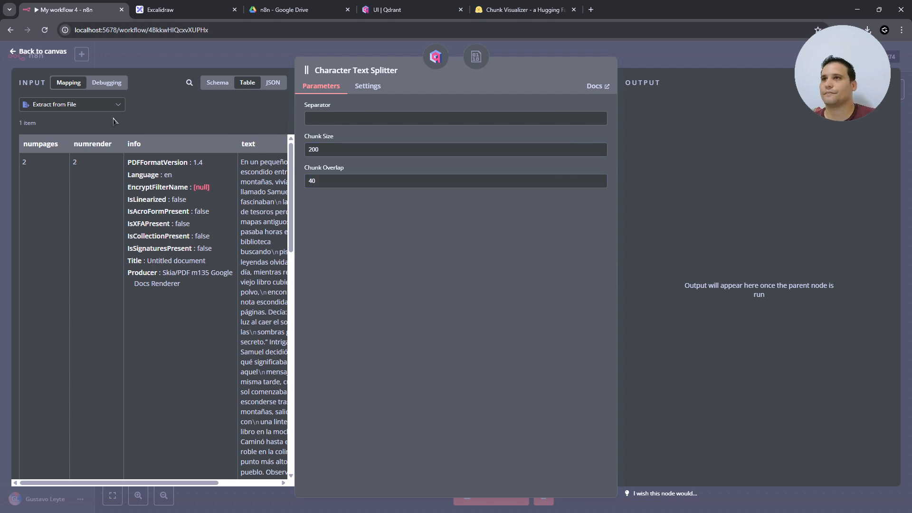
left_click(41, 52)
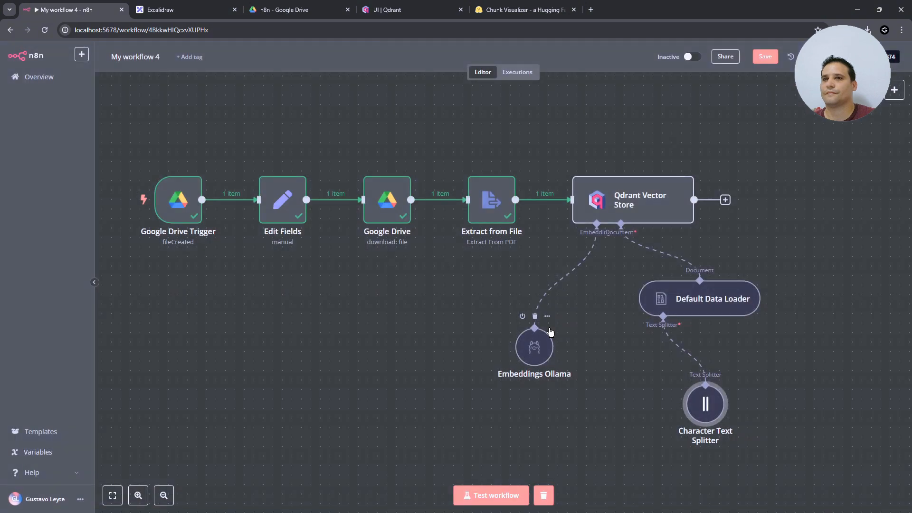
- Test the workflow so Qdrant Vector Store outputs 22 items, then switch to the Qdrant dashboard
left_click(505, 496)
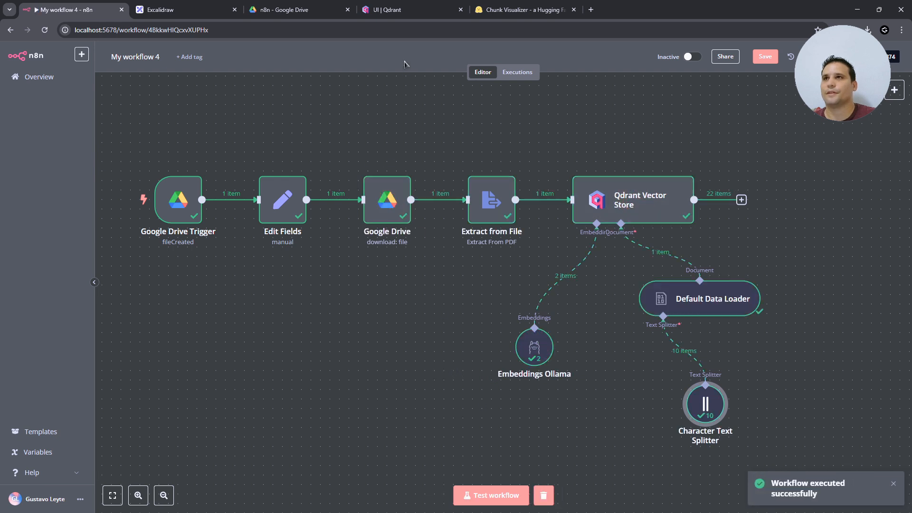
left_click(394, 10)
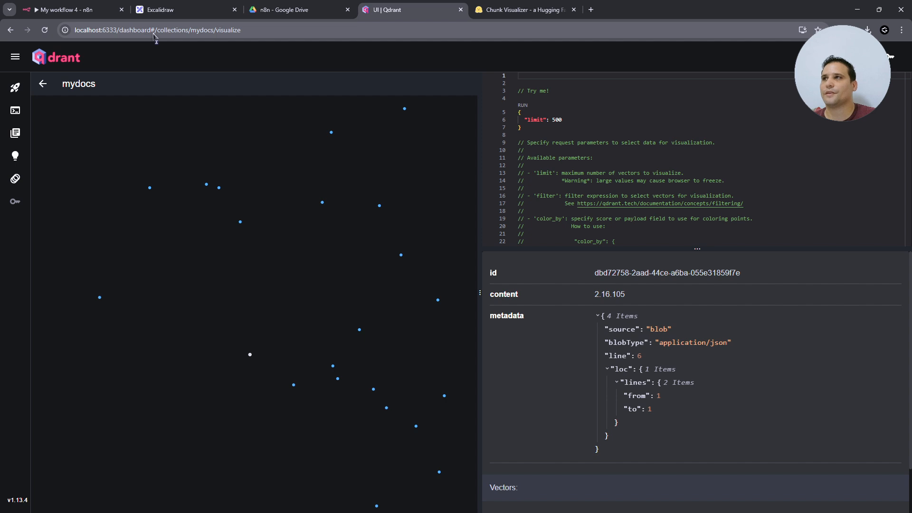
- Trim the address to dashboard#/collections to reach the Qdrant Collections page
left_click(176, 32)
left_click(163, 31)
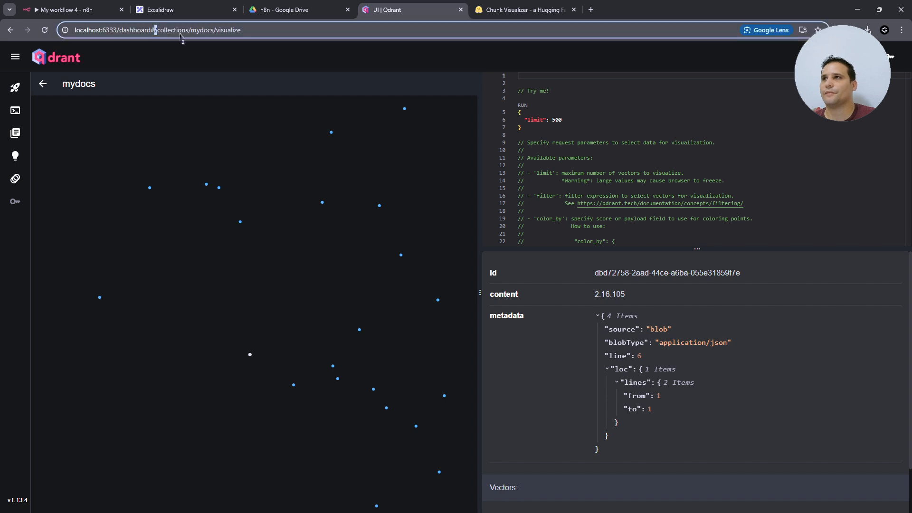
key("shift+End")
key("BackSpace")
key("Return")
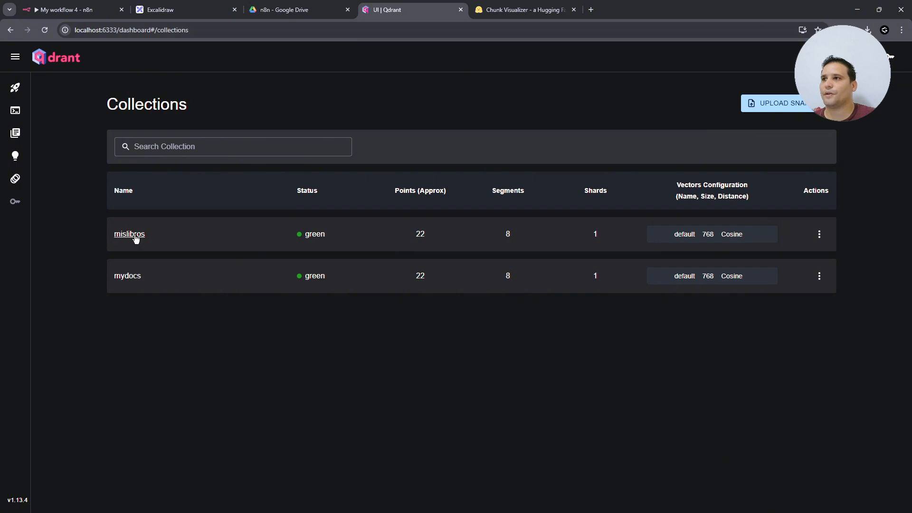
- Open the mislibros collection and scroll through its stored points
left_click(136, 238)
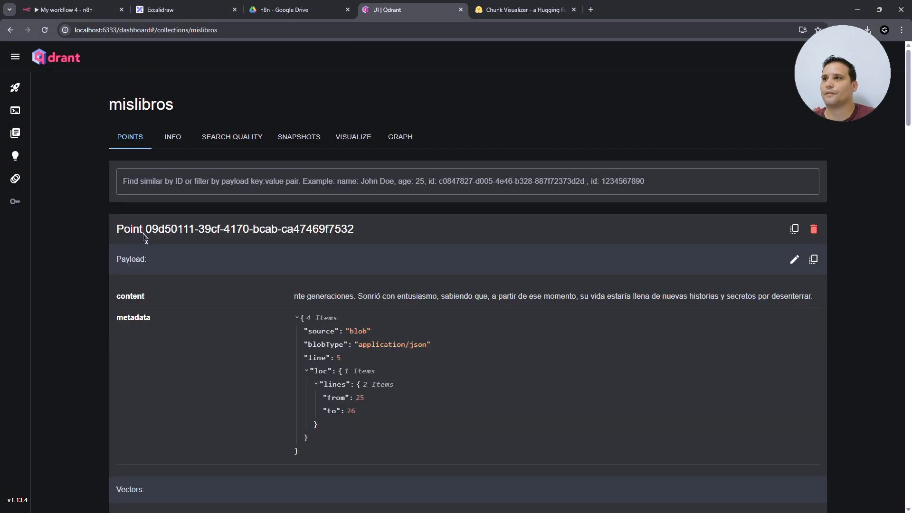
left_click_drag(294, 297, 305, 296)
left_click(479, 282)
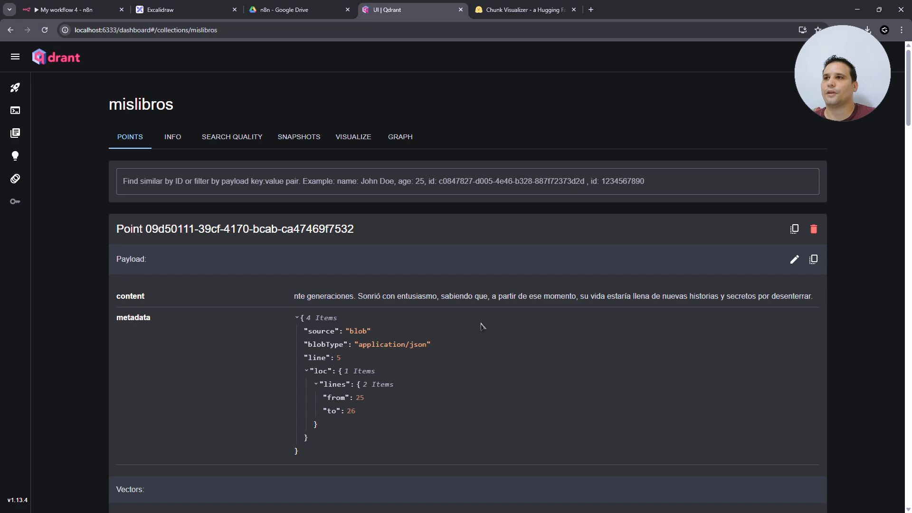
scroll(480, 326, "down", 6)
scroll(480, 327, "down", 12)
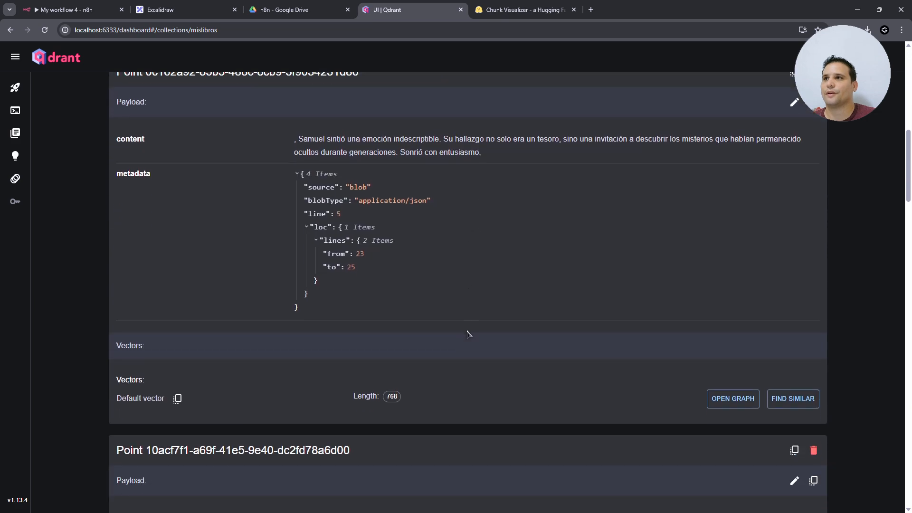
scroll(468, 334, "down", 13)
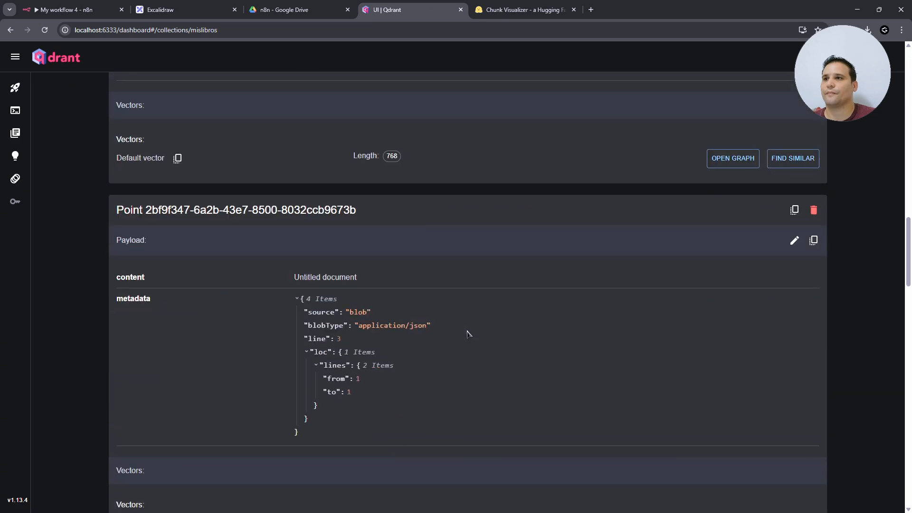
scroll(468, 334, "up", 8)
scroll(467, 333, "up", 13)
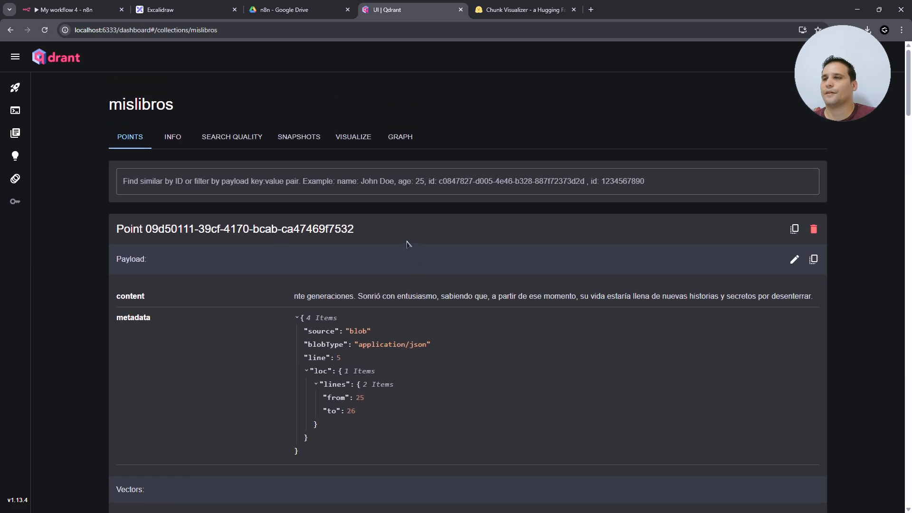
- Visualize mislibros's vectors, inspect points such as 09d50111 and 9d5085bc, then go back
left_click(356, 138)
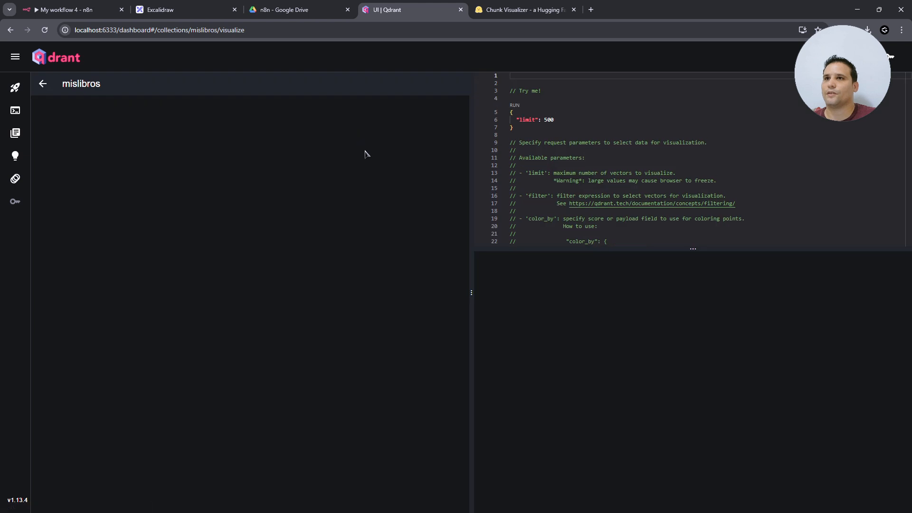
left_click(516, 105)
left_click(327, 366)
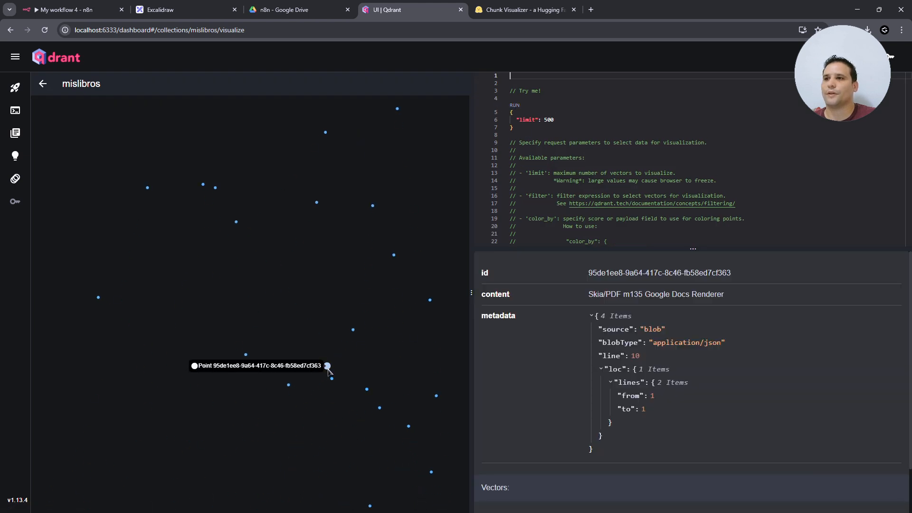
left_click(429, 300)
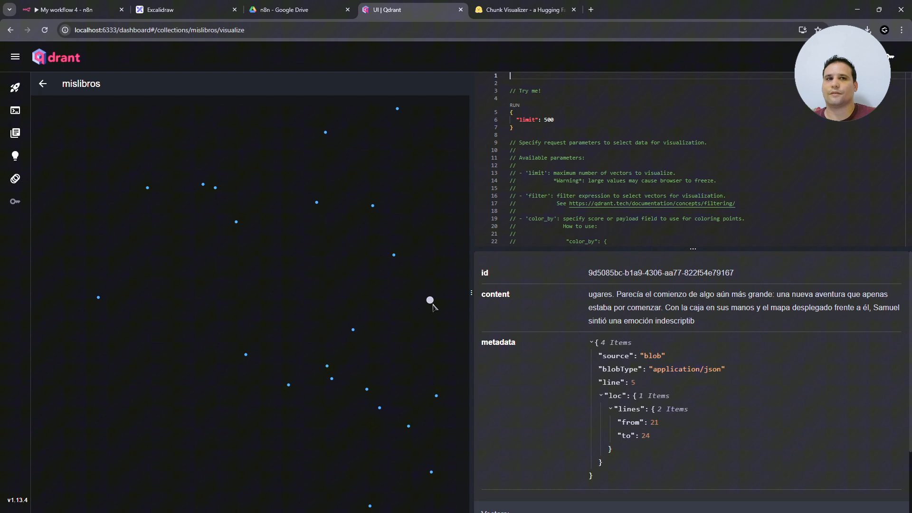
left_click(352, 352)
left_click(433, 310)
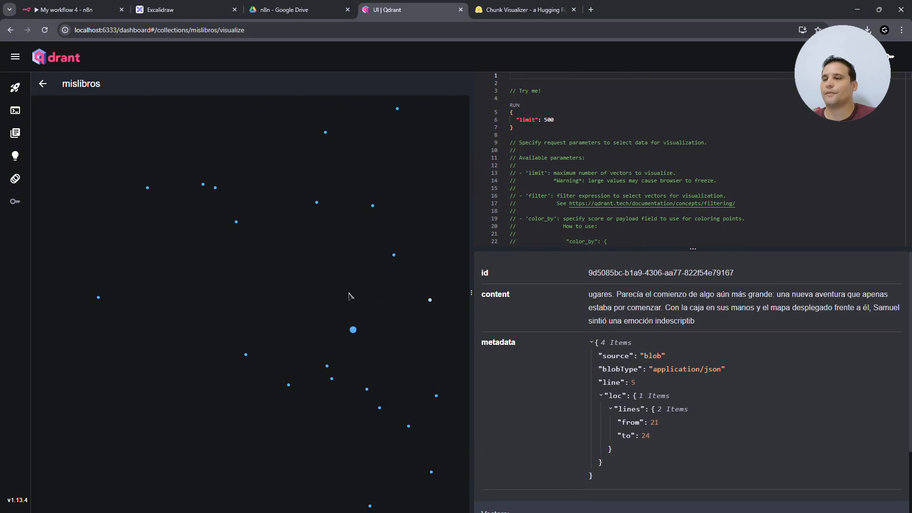
key("alt+Left")
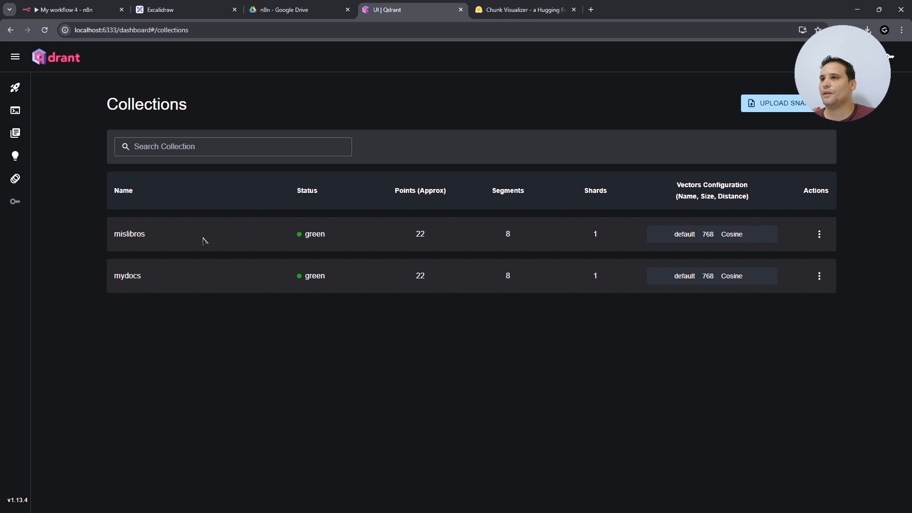
- Delete the Google Drive Trigger node so the pipeline starts at Edit Fields
left_click(67, 10)
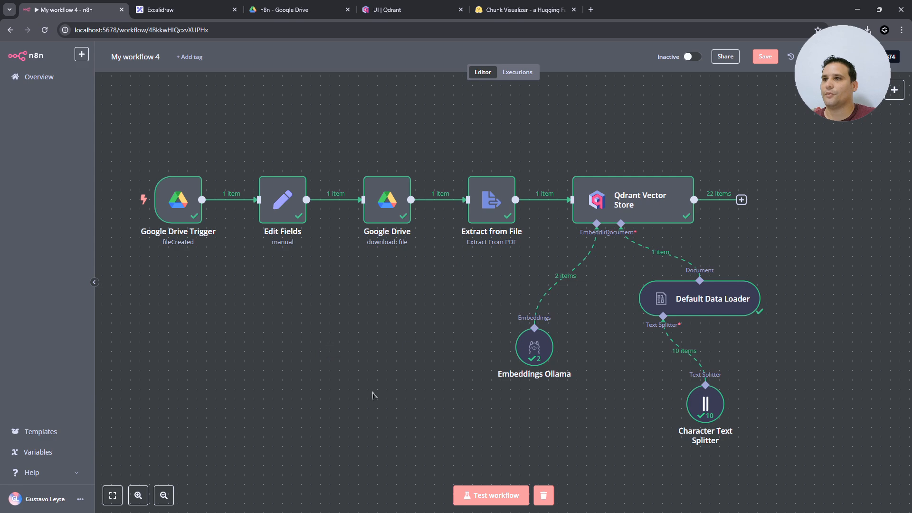
scroll(342, 407, "down", 3)
scroll(342, 408, "left", 5)
right_click(468, 357)
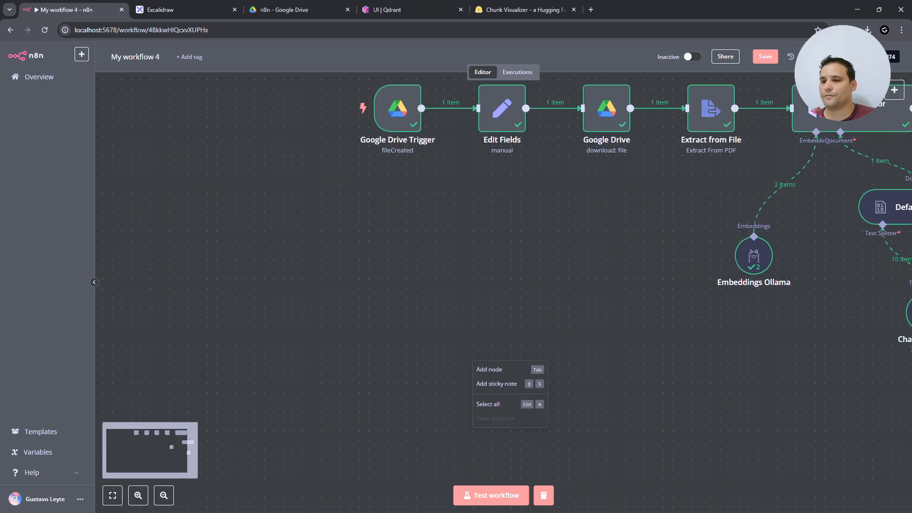
left_click(489, 369)
mouse_move(446, 113)
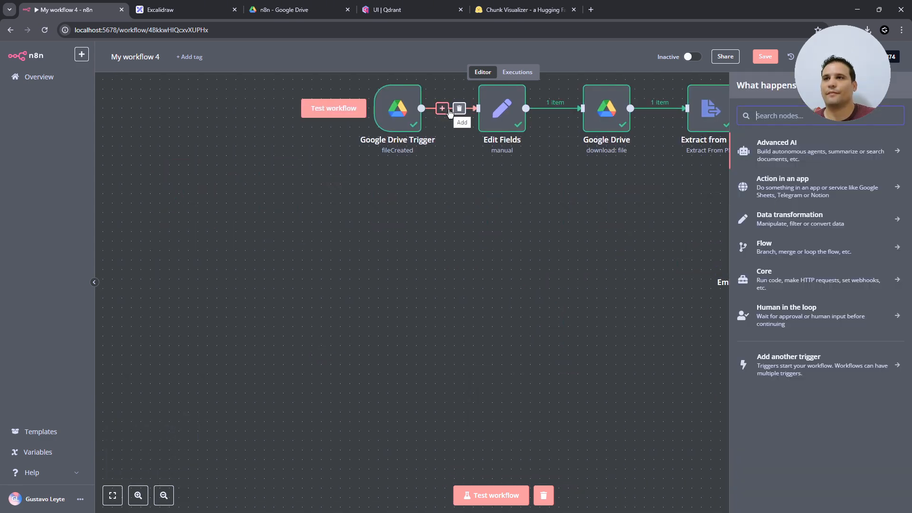
left_click(457, 187)
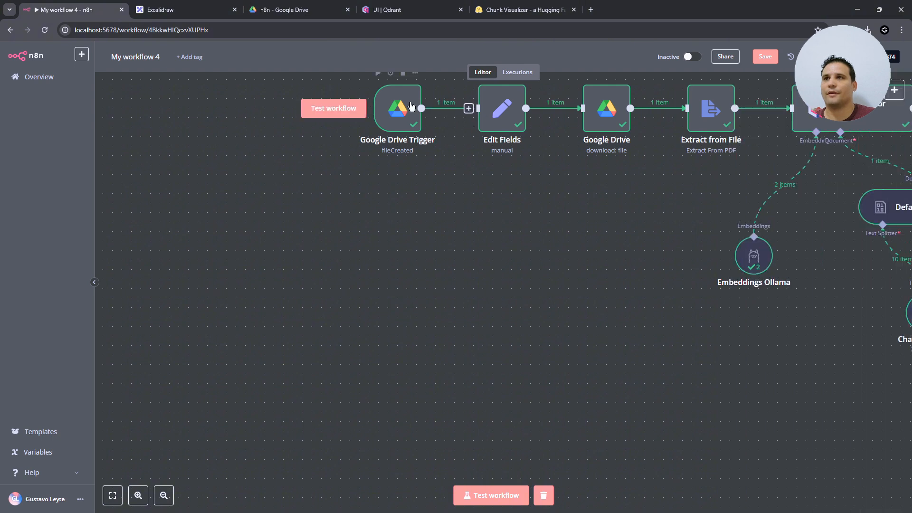
mouse_move(395, 112)
left_mouse_down()
mouse_move(330, 256)
mouse_move(300, 283)
mouse_move(358, 149)
mouse_move(387, 112)
left_mouse_up()
key("Delete")
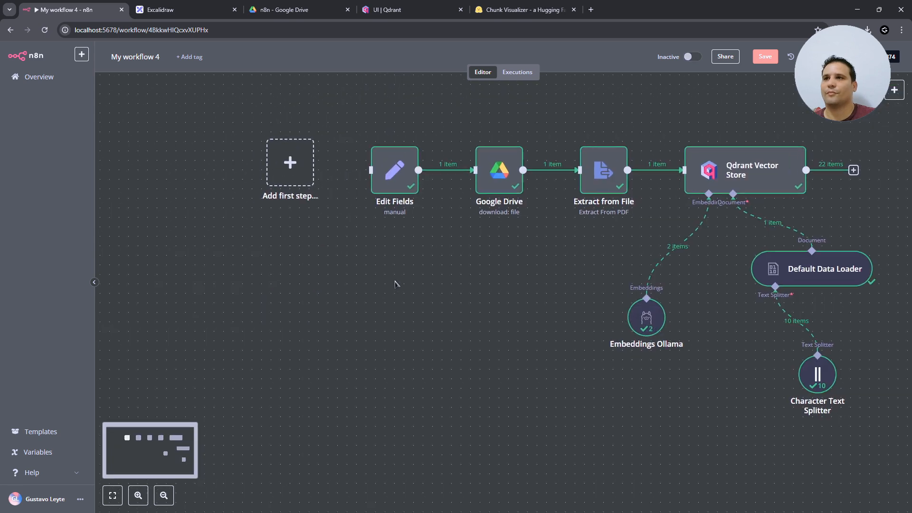
scroll(408, 270, "left", 2)
scroll(411, 295, "left", 2)
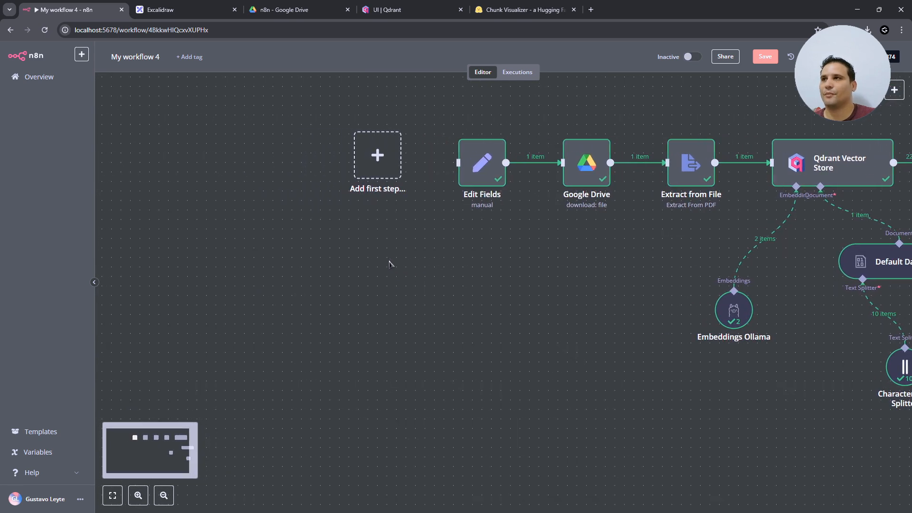
- Add an On chat message trigger and place it below and left of the pipeline
left_click(406, 157)
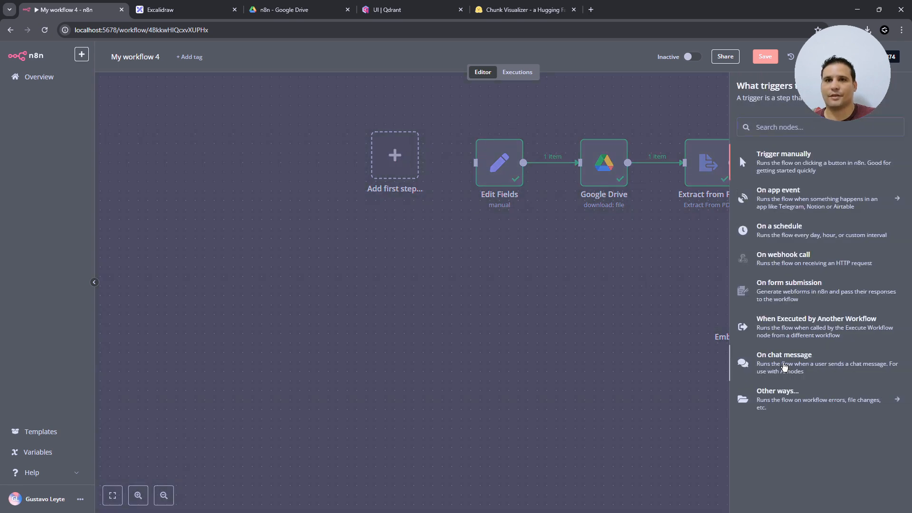
left_click(783, 366)
left_click(43, 51)
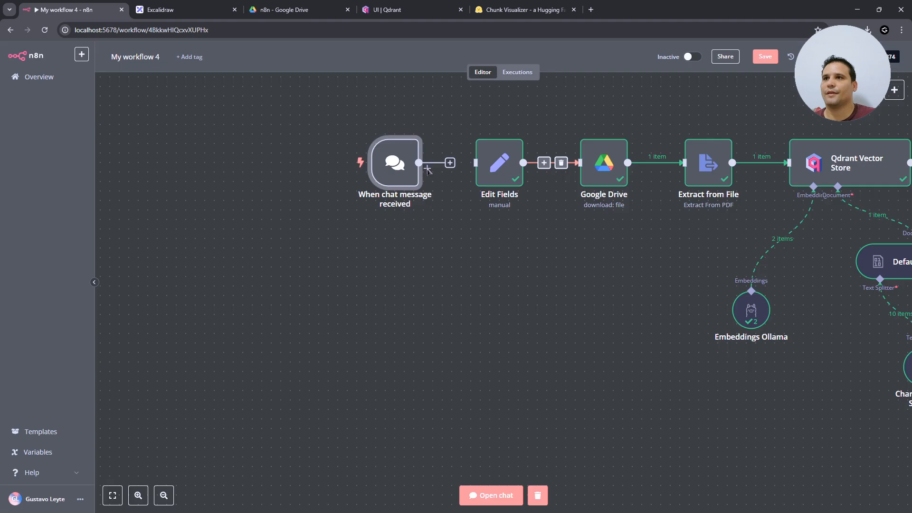
left_click_drag(393, 166, 224, 332)
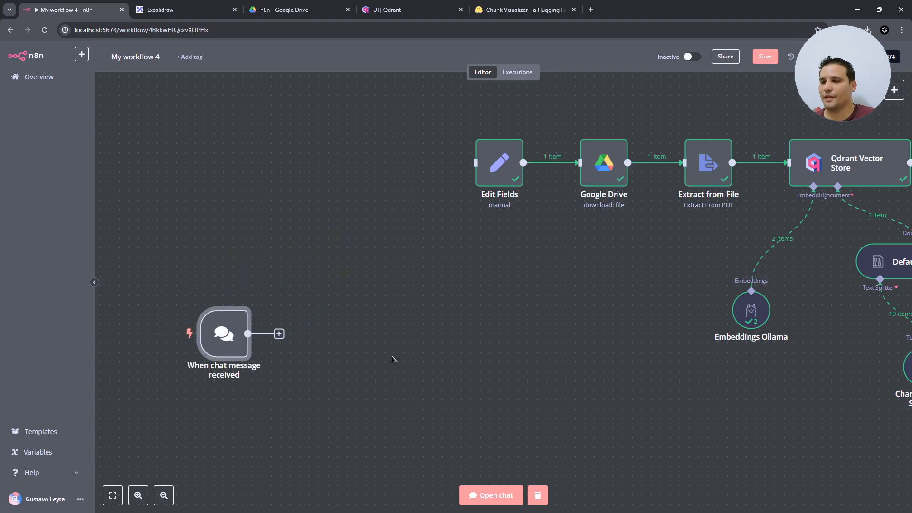
- Connect an AI Agent node from the Advanced AI category after the chat trigger
left_click(279, 334)
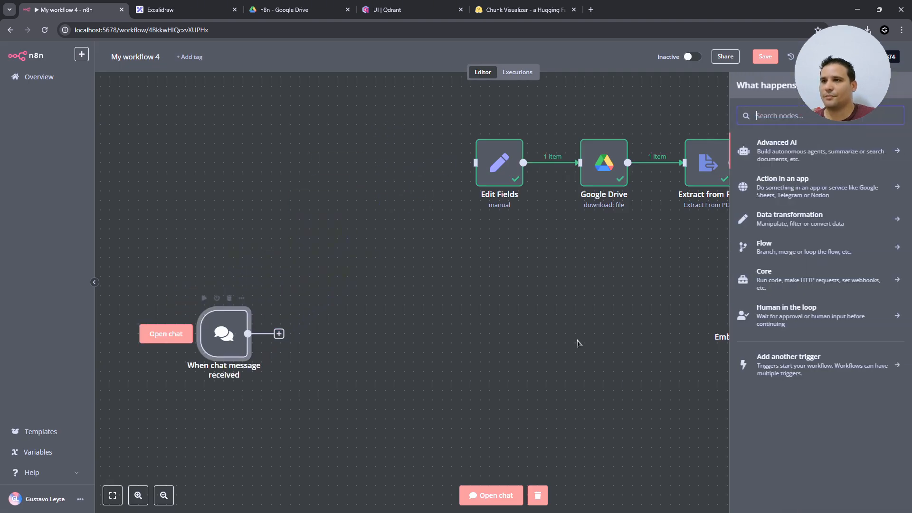
left_click(802, 150)
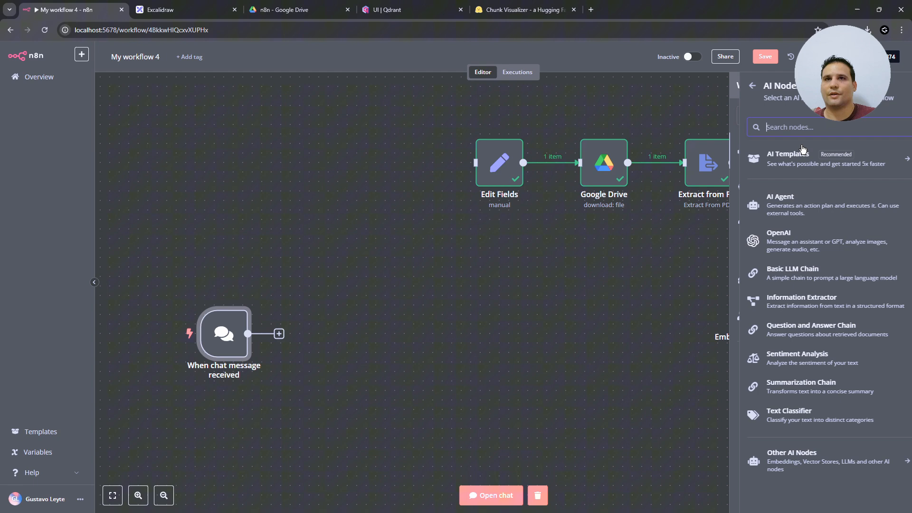
left_click(779, 197)
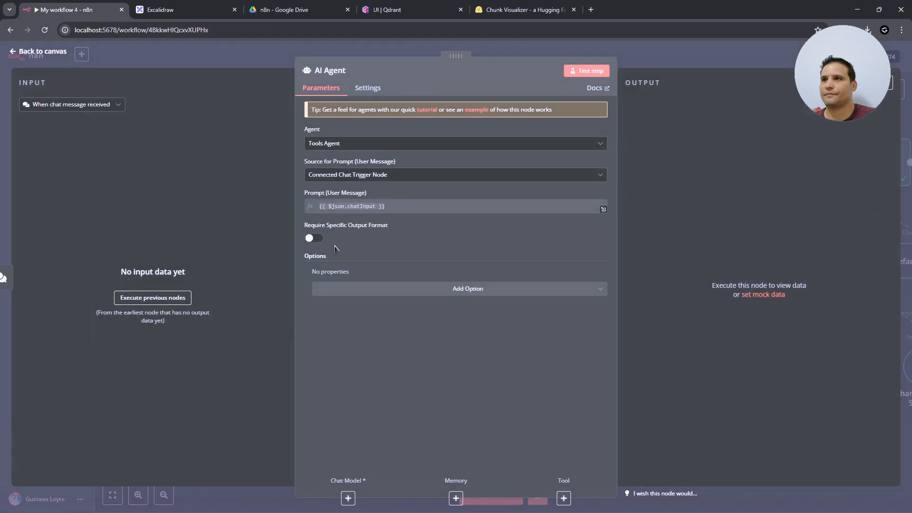
left_click(41, 52)
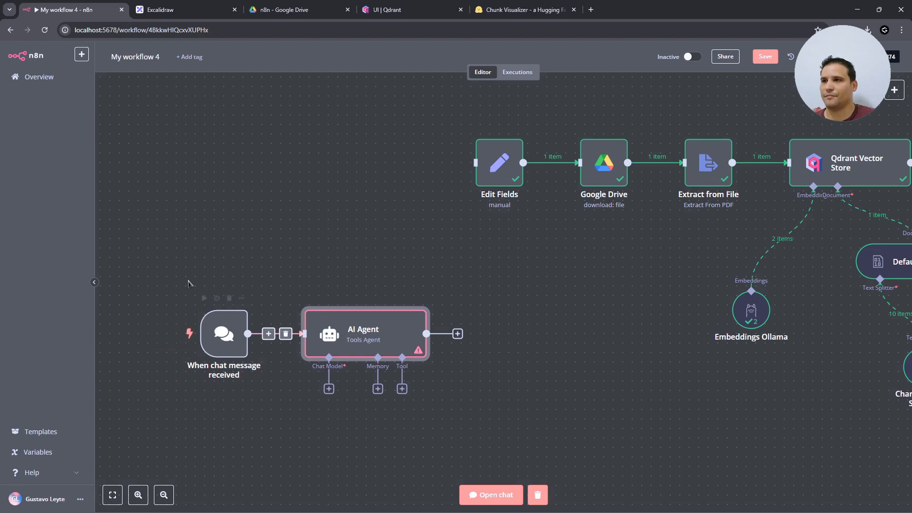
left_click(329, 388)
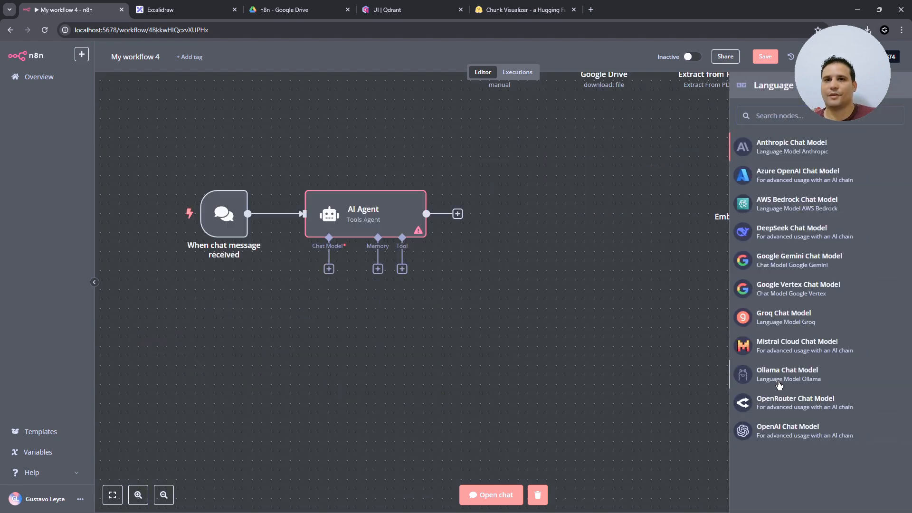
- Attach an Ollama Chat Model to the agent using the llama3.2:3b model
left_click(779, 384)
left_click(323, 147)
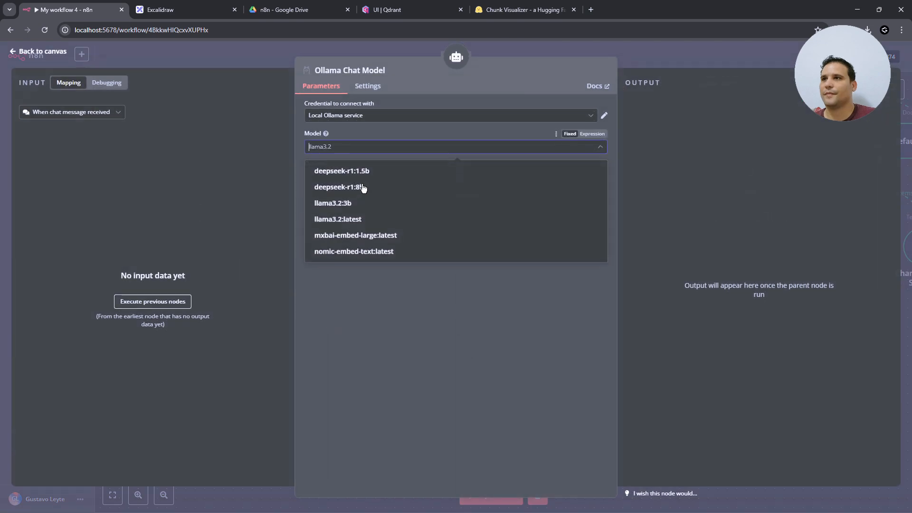
left_click(367, 209)
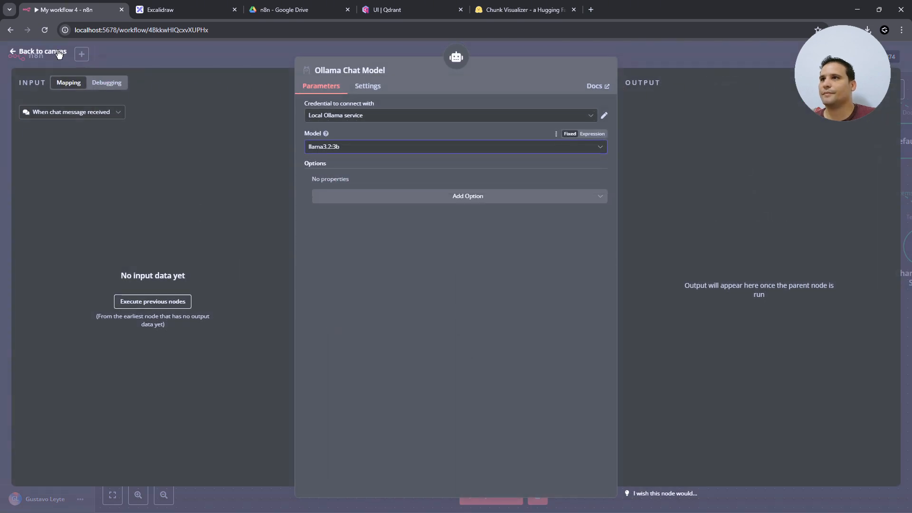
left_click(43, 52)
- Add Postgres Chat Memory to the agent and begin creating a new Postgres credential
left_click(377, 269)
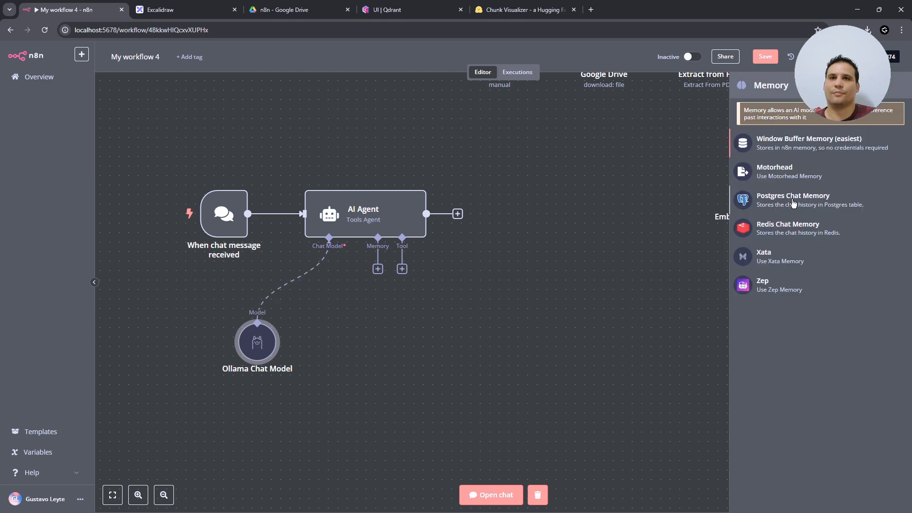
left_click(793, 203)
left_click(395, 143)
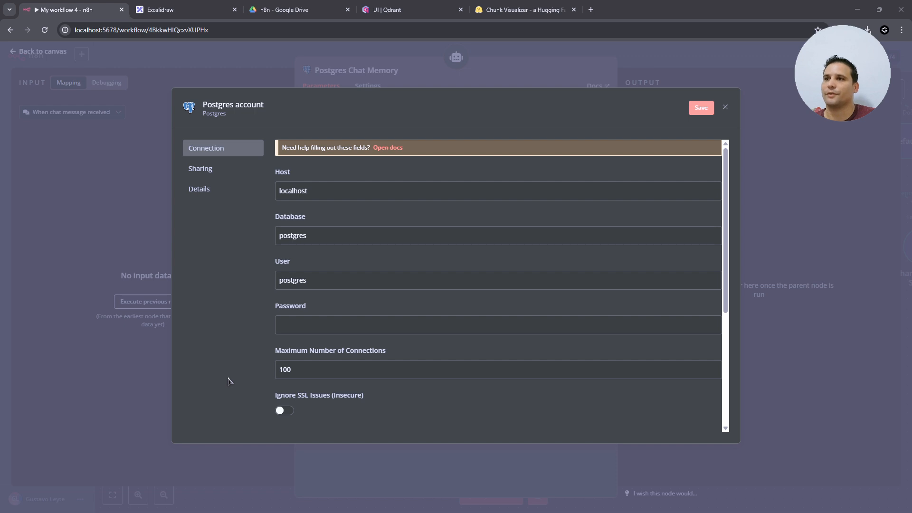
- Ask ChatGPT how to run a PostgreSQL 16 Docker container for n8n memory and read the answer
key("alt+Tab")
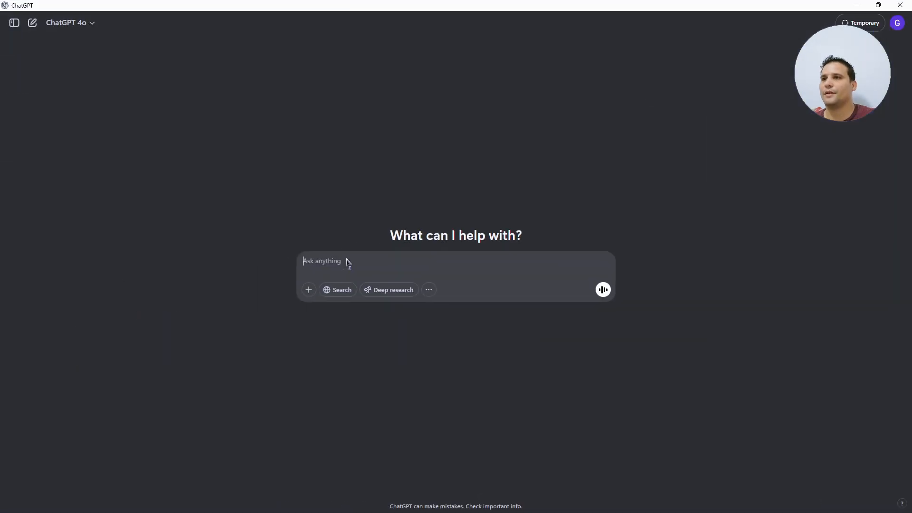
type("quiero crear un contenedor en docker con postgresql16 para utilizarlo de memoria de los agentes de ia de n8n, como lo hago?")
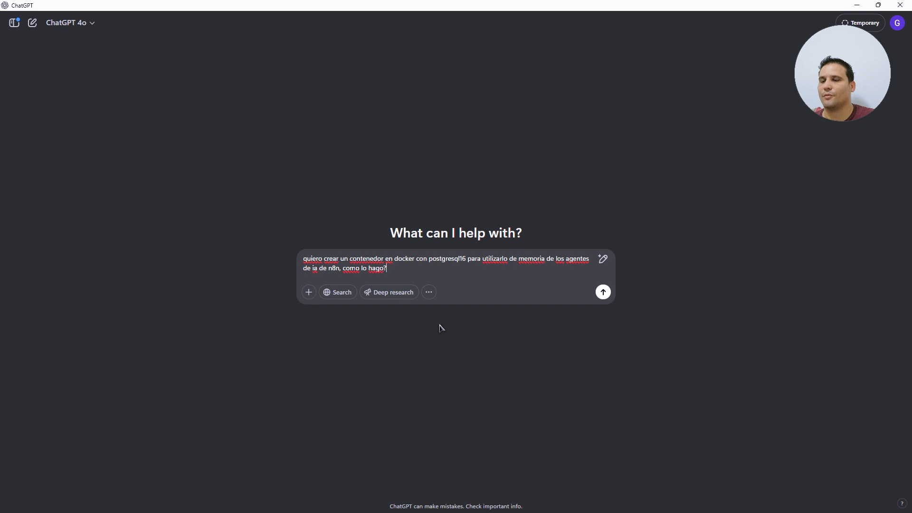
key("Return")
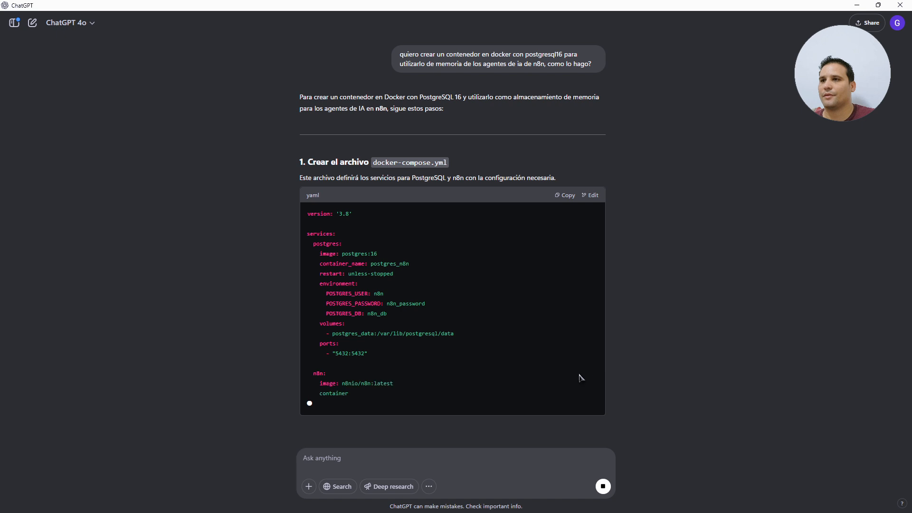
scroll(546, 356, "down", 2)
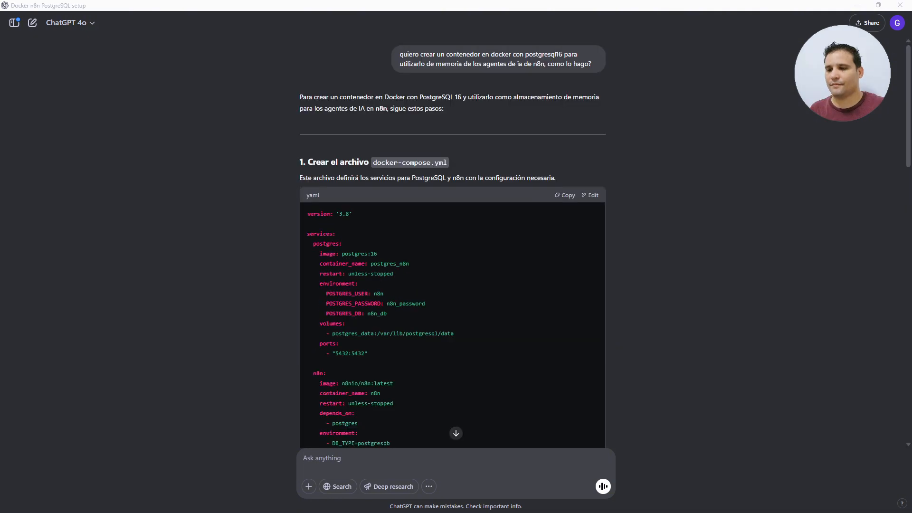
scroll(655, 336, "down", 1)
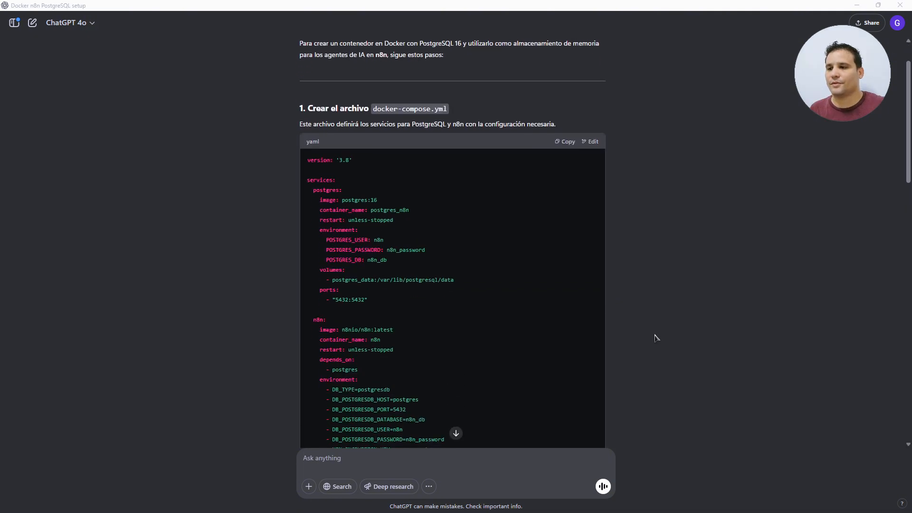
scroll(655, 338, "down", 4)
scroll(597, 287, "up", 3)
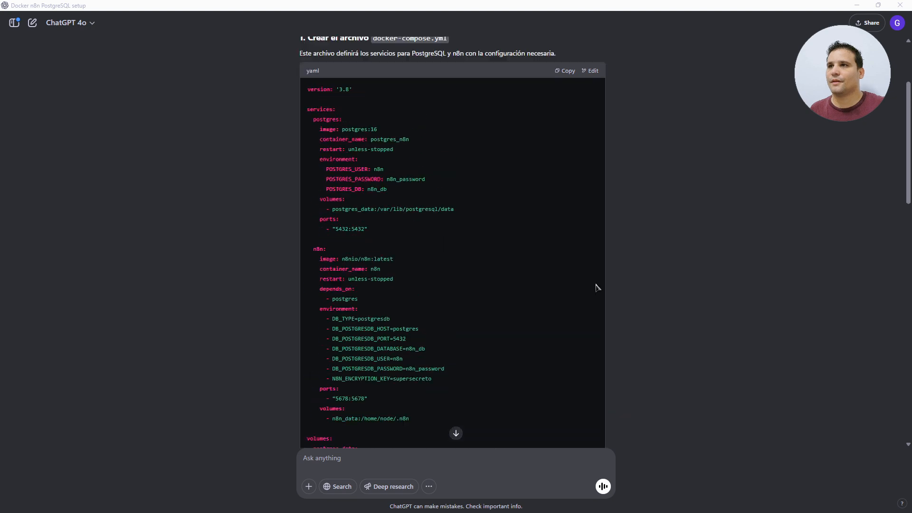
scroll(597, 287, "up", 1)
scroll(542, 385, "down", 5)
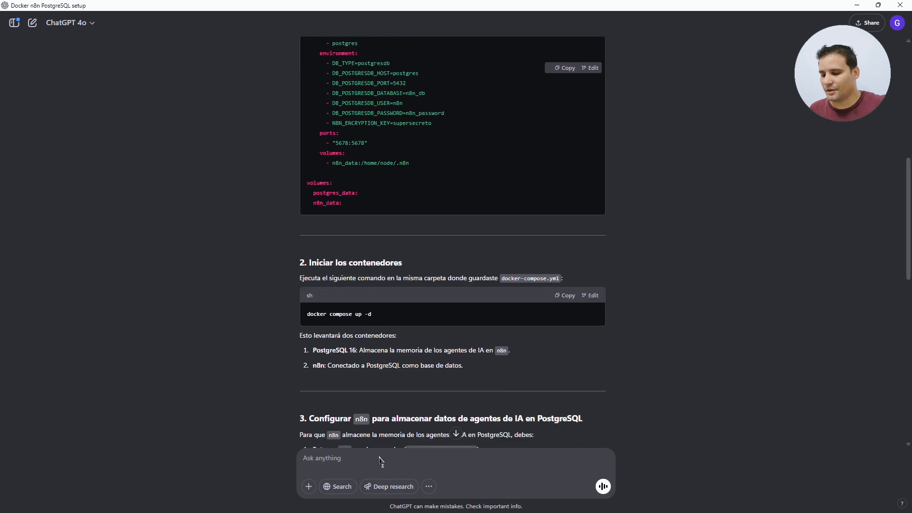
- Follow up with 'solamente la base de datos' and copy the PostgreSQL-only docker-compose YAML
type("so")
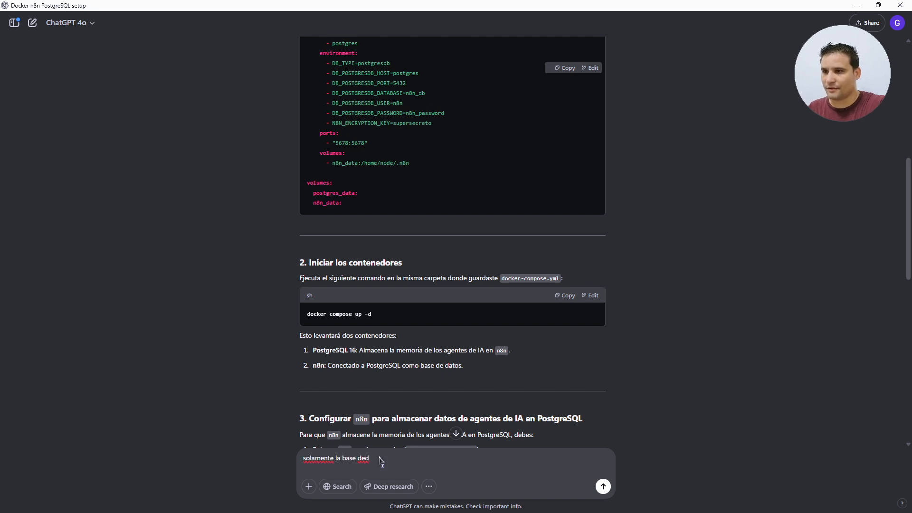
type("lamente la base de datos")
key("Return")
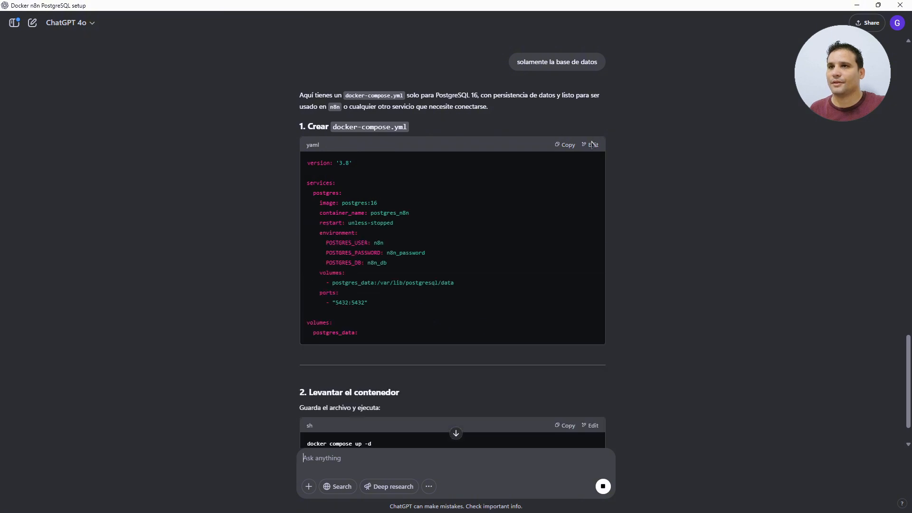
left_click(567, 148)
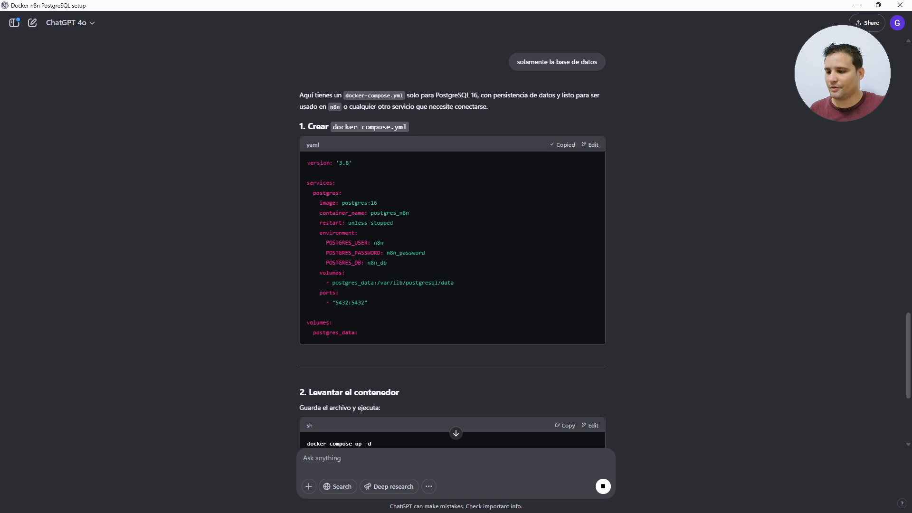
key("alt+Tab")
key("alt+Tab")
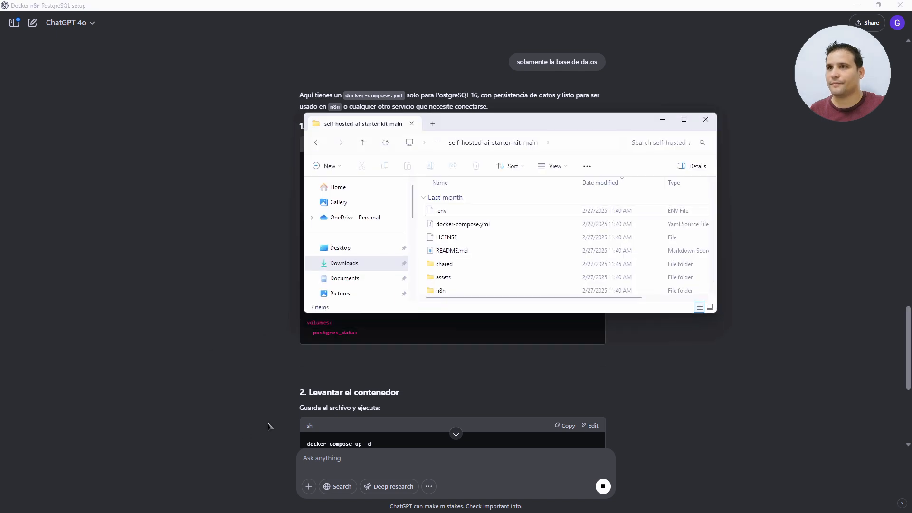
- Create a new folder named db in the starter-kit folder
key("alt+Left")
key("ctrl+shift+n")
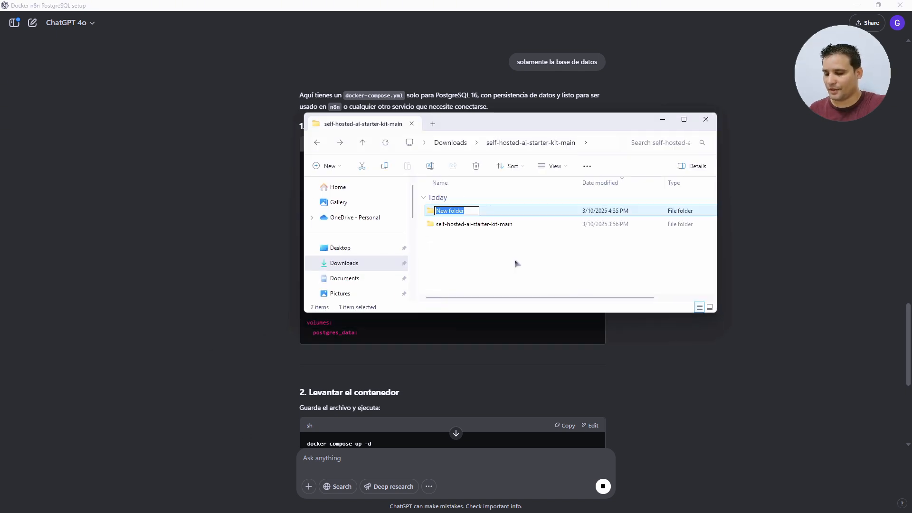
type("db")
key("Return")
key("Return")
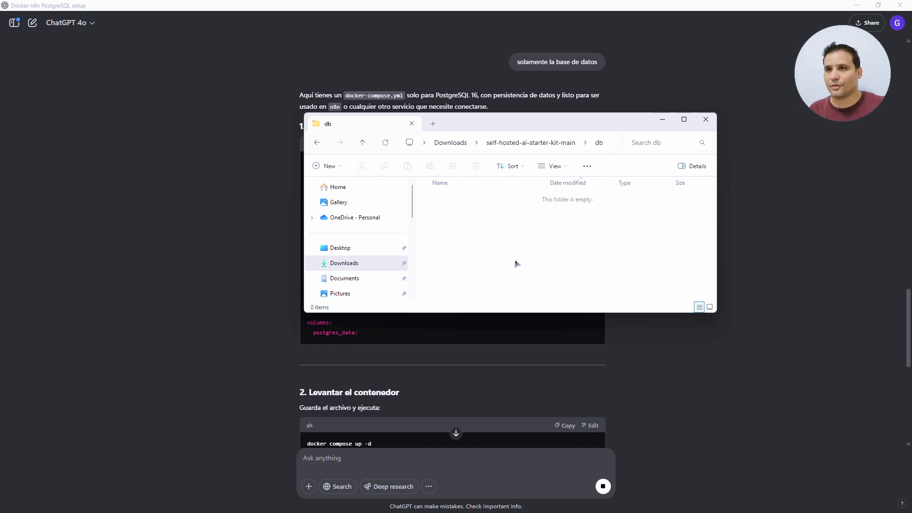
- Create an empty docker-compose.yml in db and open it in VS Code
right_click(517, 264)
mouse_move(578, 335)
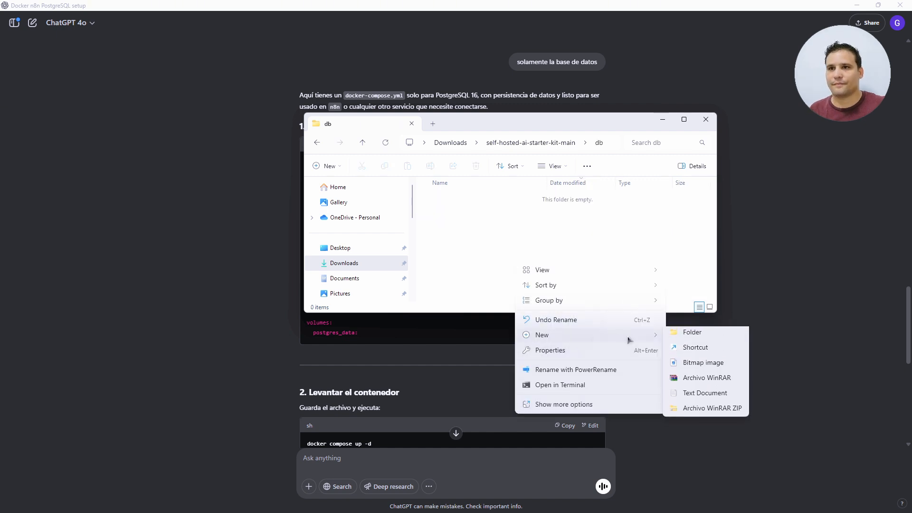
left_click(711, 396)
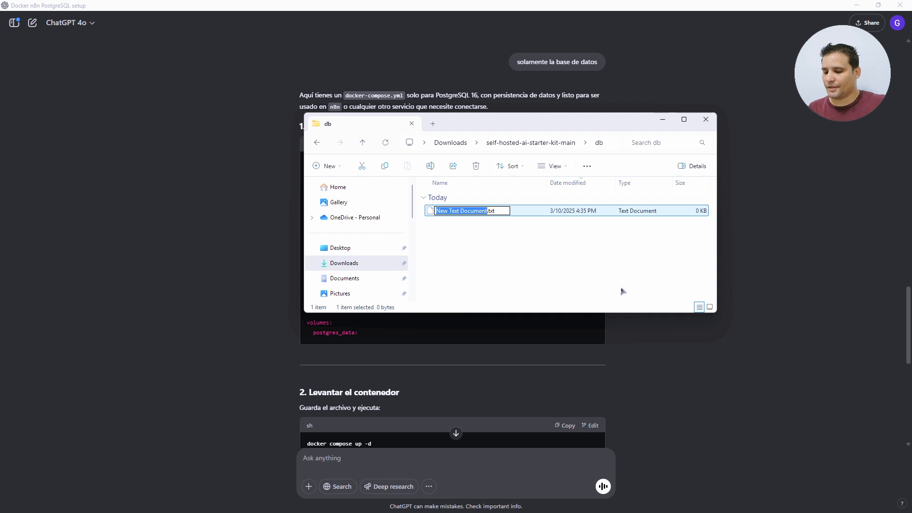
type("docker-c")
type("ompose")
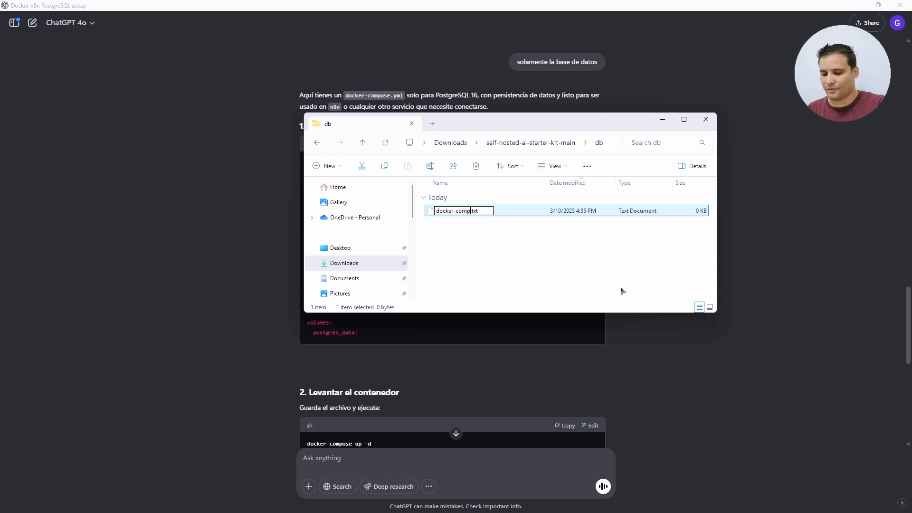
type(".yml")
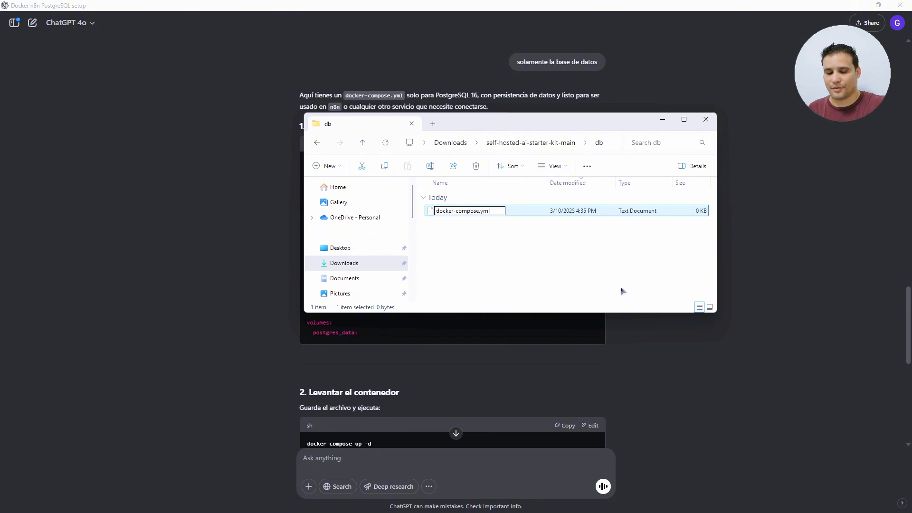
key("Return")
key("Return")
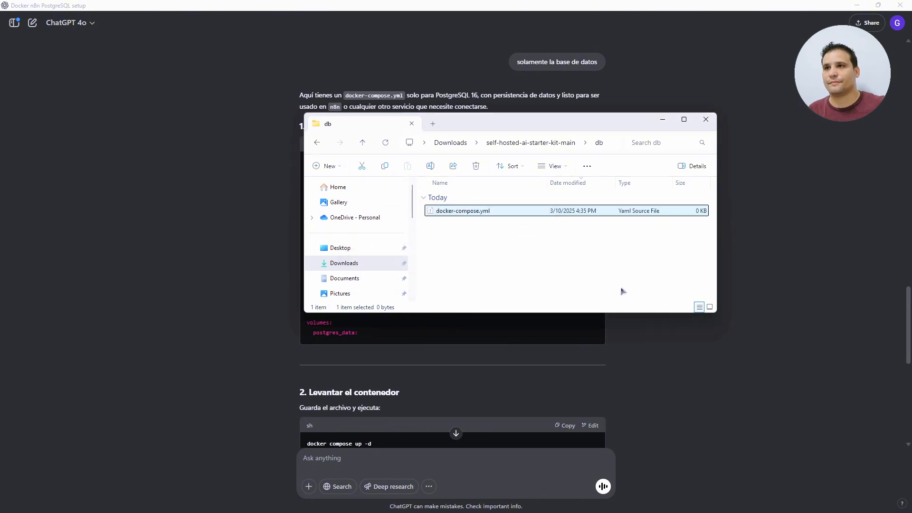
double_click(476, 215)
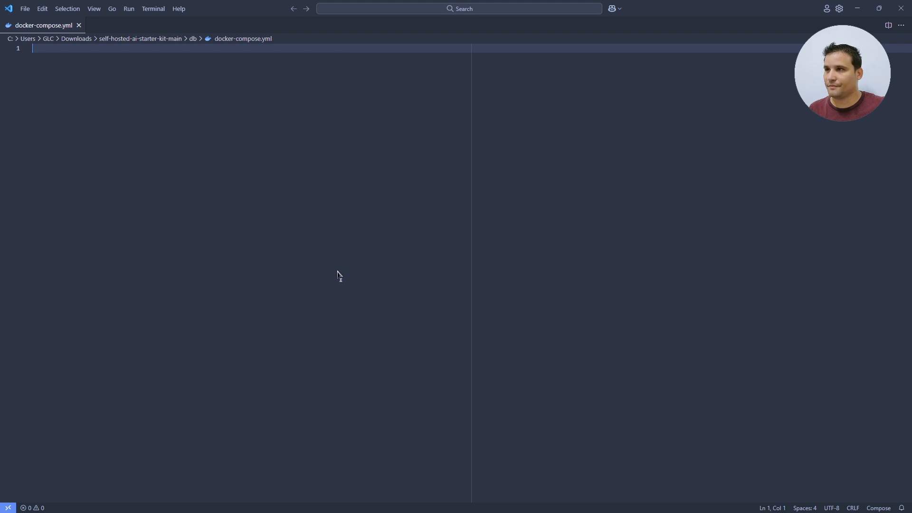
- Paste the PostgreSQL 16 compose YAML and extend the container name postgres_n8n to postgres_n8n_memory
key("ctrl+v")
left_click(160, 124)
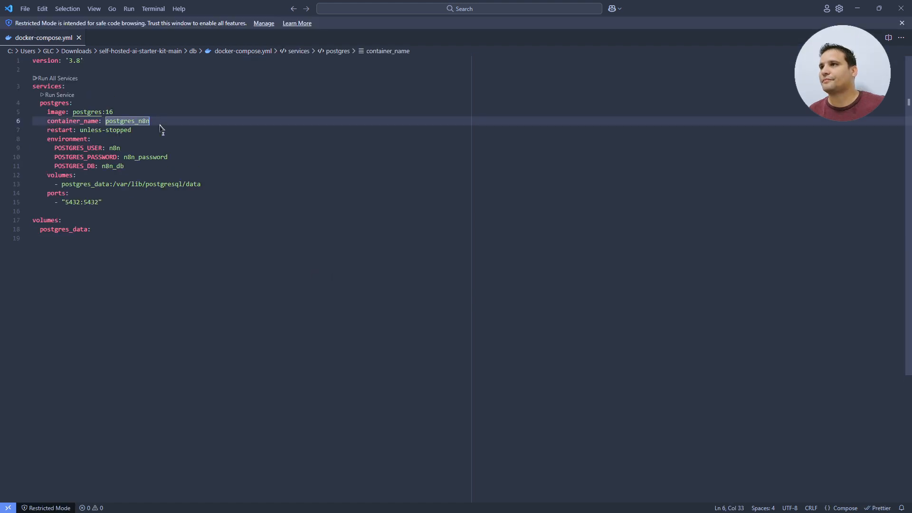
type("_")
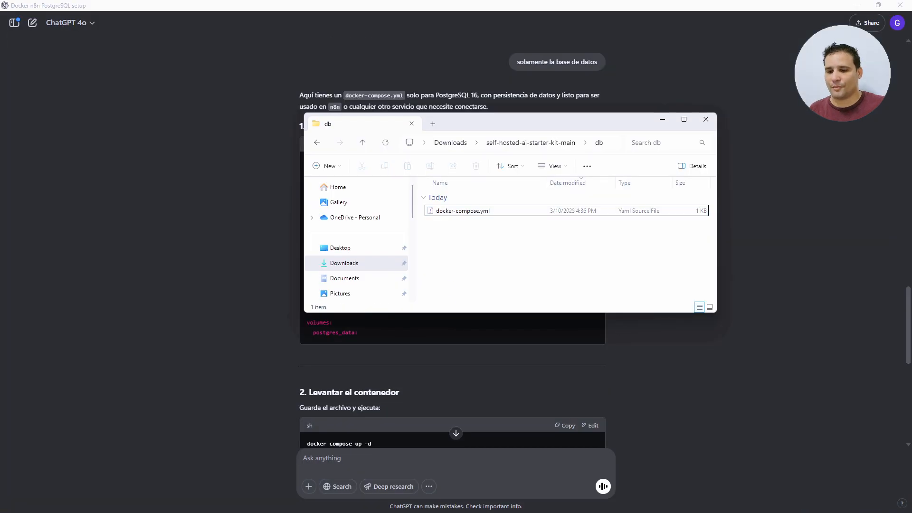
- From the terminal, cd into the db folder and run docker-compose up -d
key("alt+Tab")
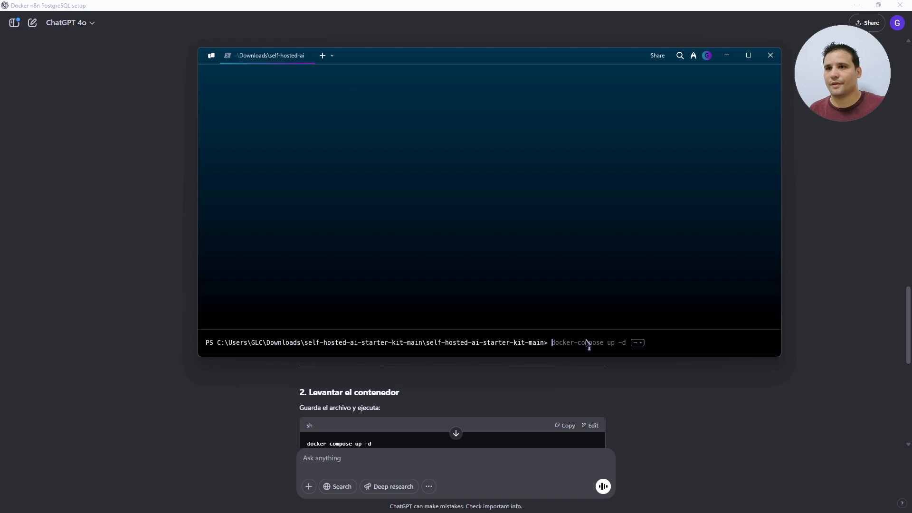
type("cd")
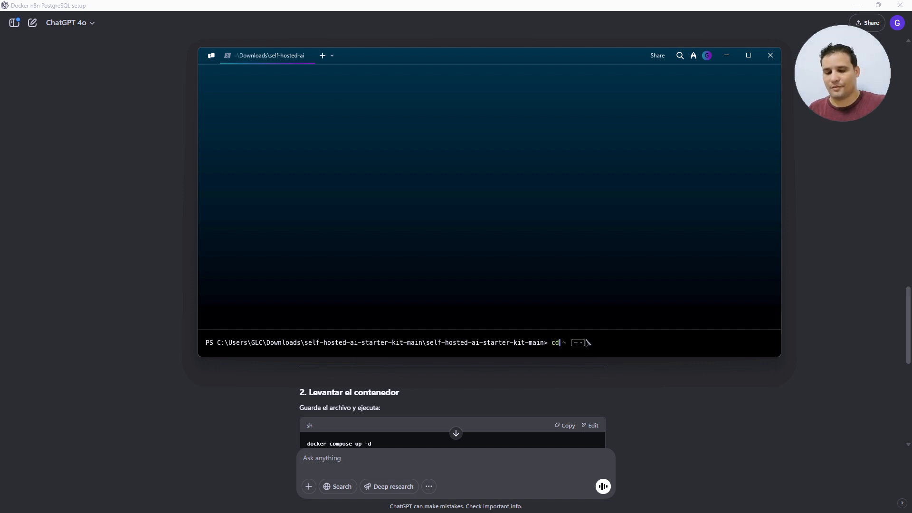
type(" ..")
key("Return")
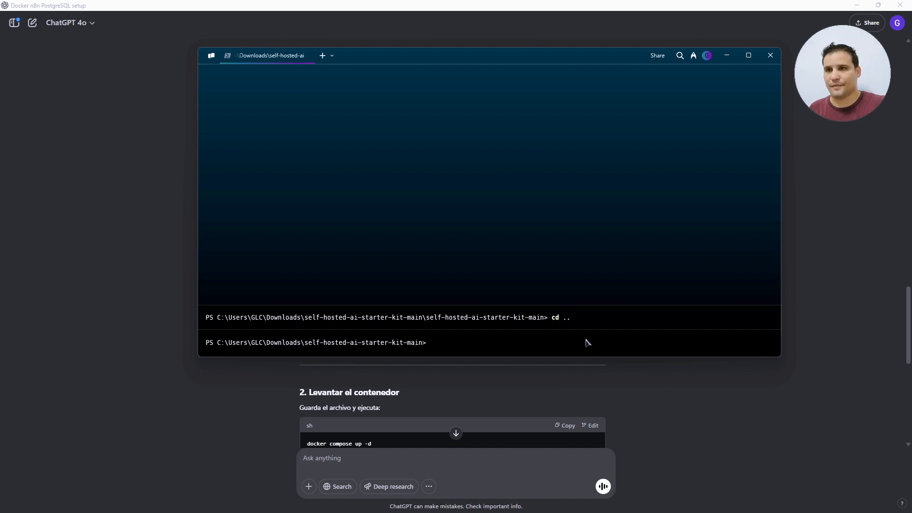
type("cd db")
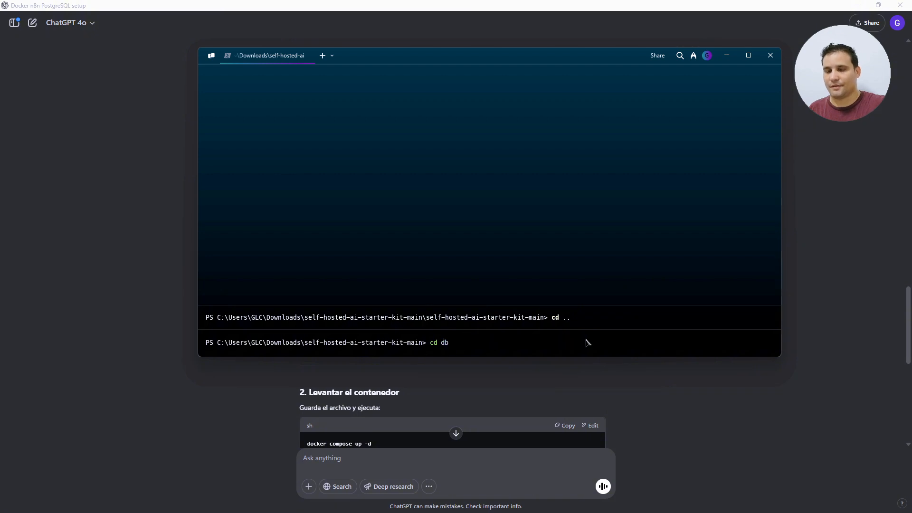
key("Return")
type("doc")
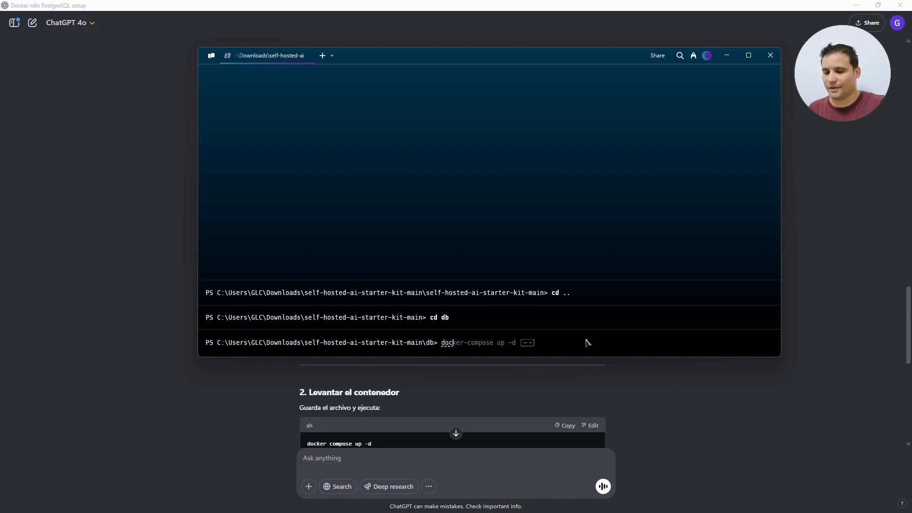
type("ker")
key("Right")
key("Return")
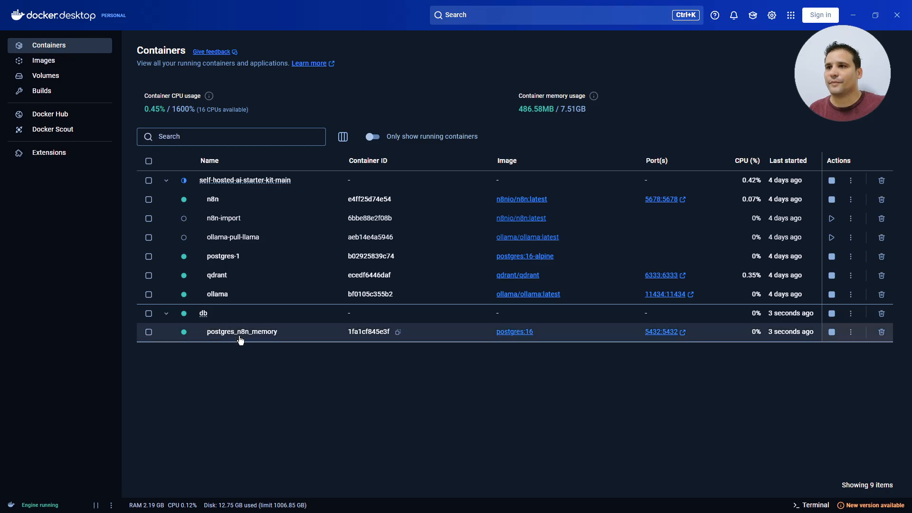
- Collapse and re-expand the starter-kit container group to check postgres_n8n_memory is running
left_click(166, 181)
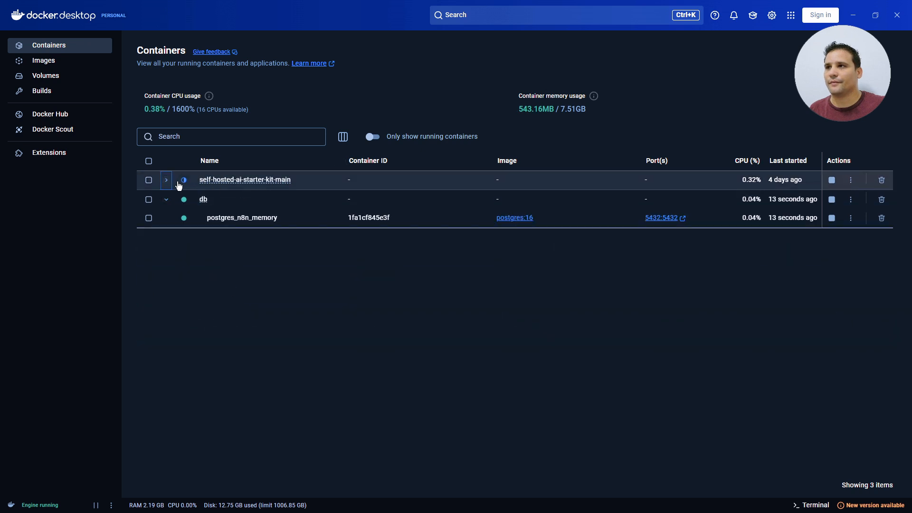
left_click(165, 181)
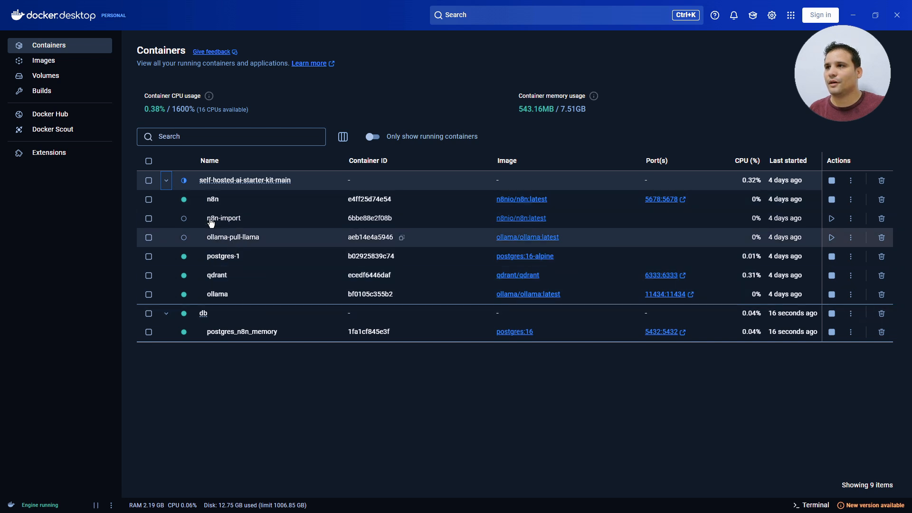
left_click(168, 184)
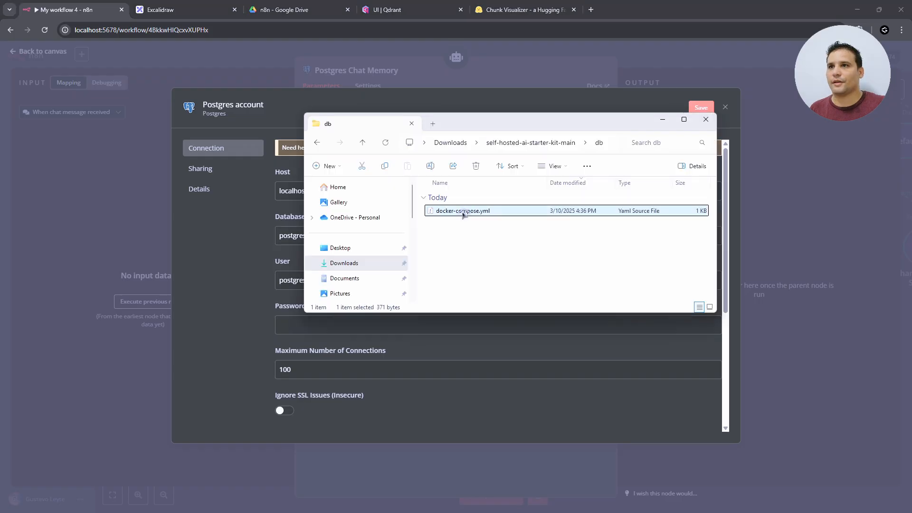
- Copy the database name n8n_db from docker-compose.yml into the credential's Database field
double_click(460, 211)
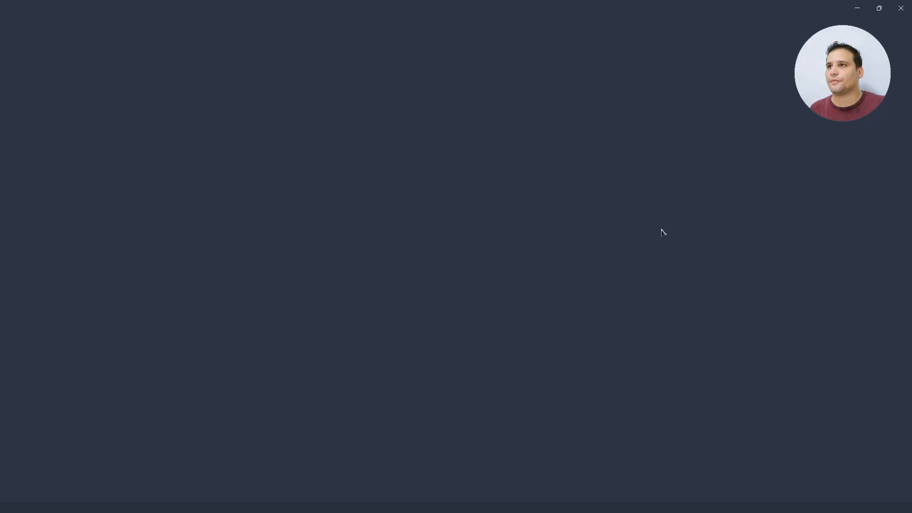
double_click(113, 166)
key("ctrl+c")
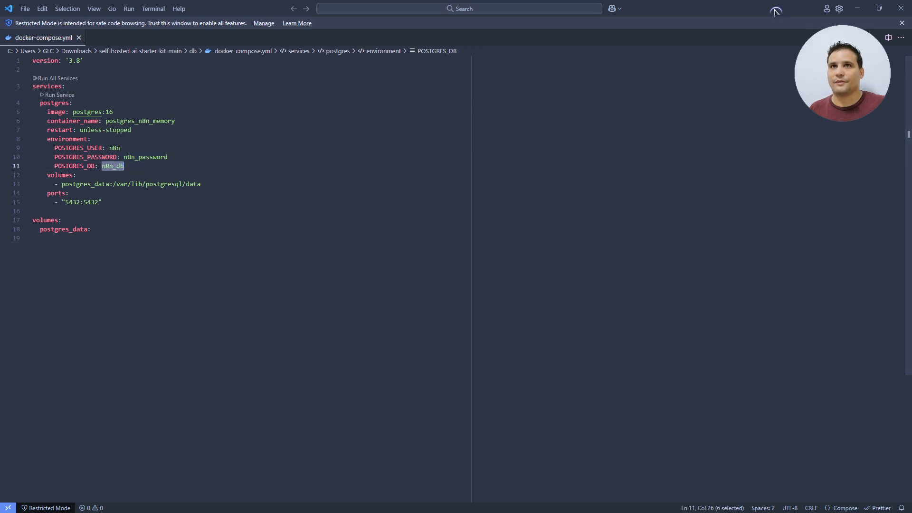
left_click_drag(776, 8, 796, 164)
left_click(215, 315)
left_click(298, 235)
key("ctrl+a")
key("ctrl+v")
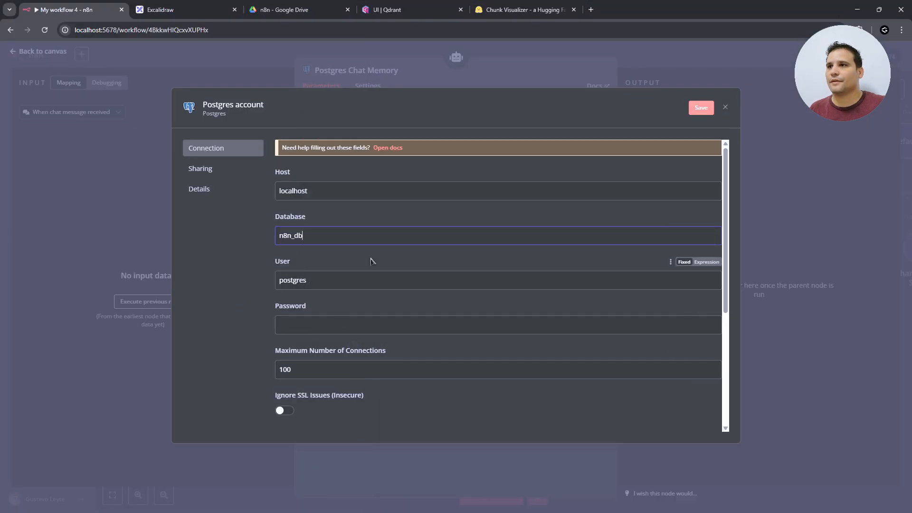
- Copy the database password from the compose file into the credential's Password field
key("alt+Tab")
double_click(546, 318)
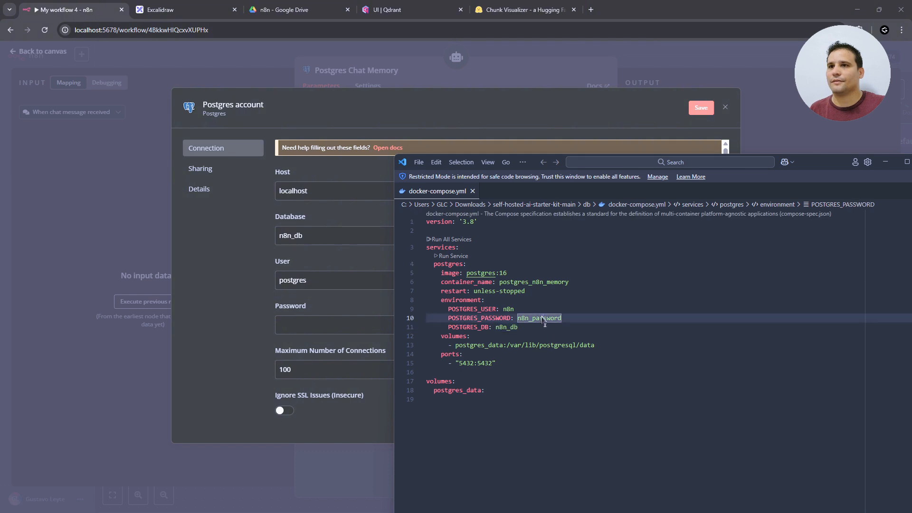
key("ctrl+c")
key("alt+Tab")
left_click(326, 330)
key("ctrl+v")
- Replace the user postgres with n8n, copied from the compose file
key("alt+Tab")
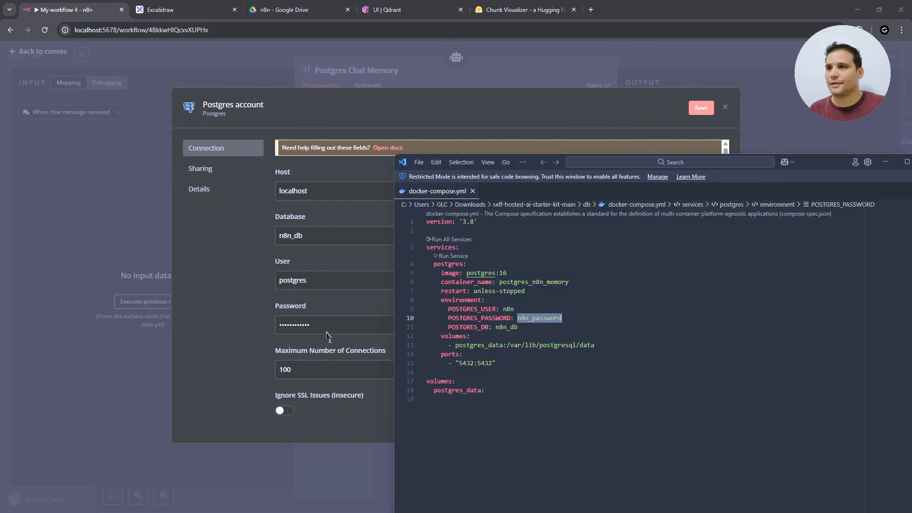
double_click(508, 310)
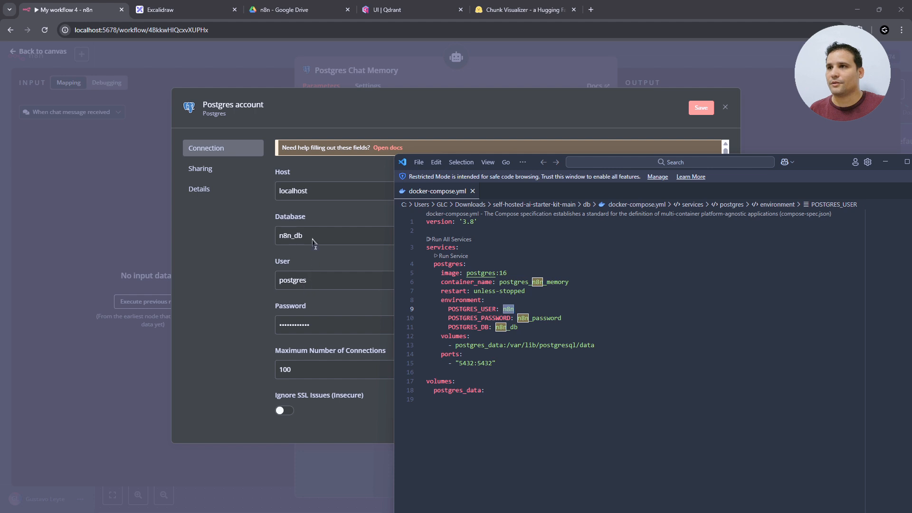
key("ctrl+c")
key("alt+Tab")
key("shift+Tab")
key("ctrl+v")
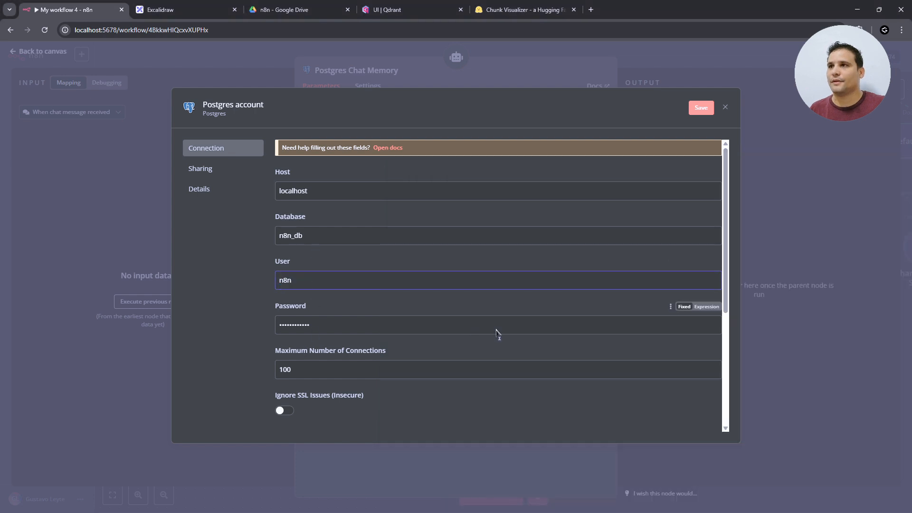
- Set Host to host.docker.internal, then save and test the Postgres credential
key("alt+Tab")
key("alt+Tab")
scroll(306, 376, "down", 4)
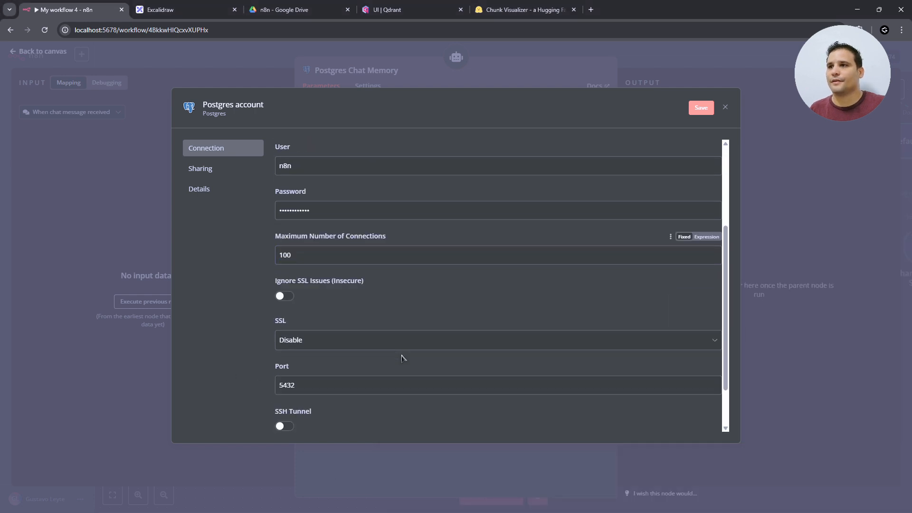
key("alt+Tab")
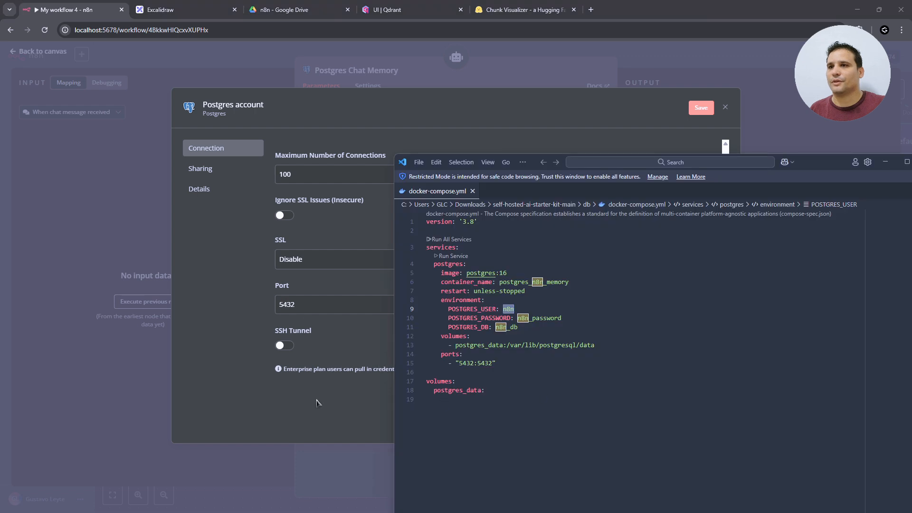
key("alt+Tab")
scroll(310, 378, "up", 5)
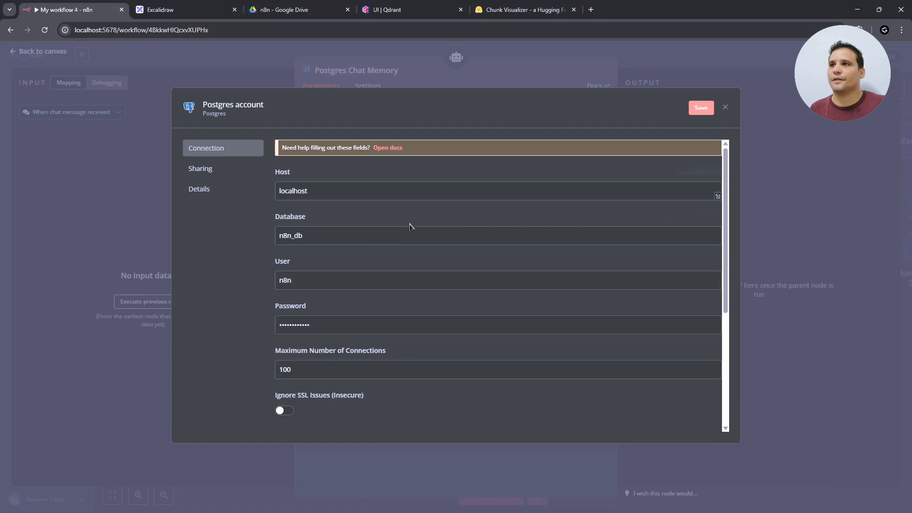
double_click(307, 193)
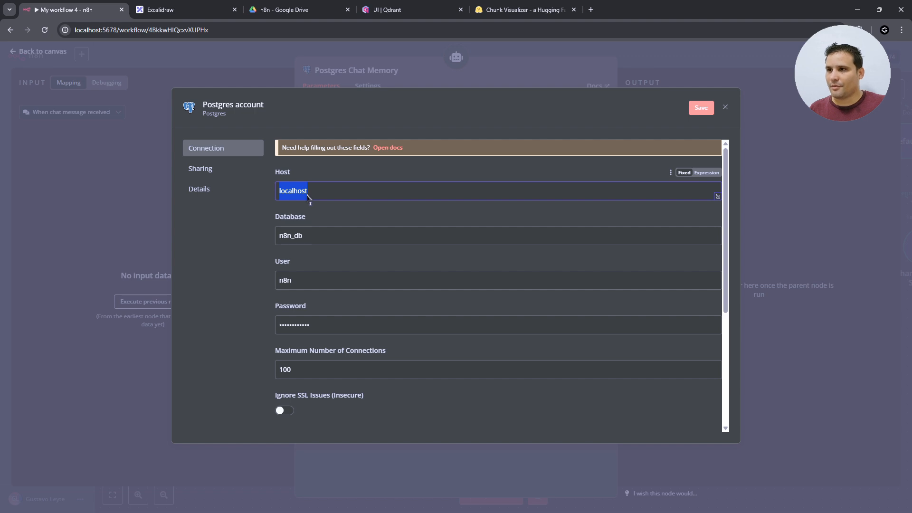
type("host.docker.")
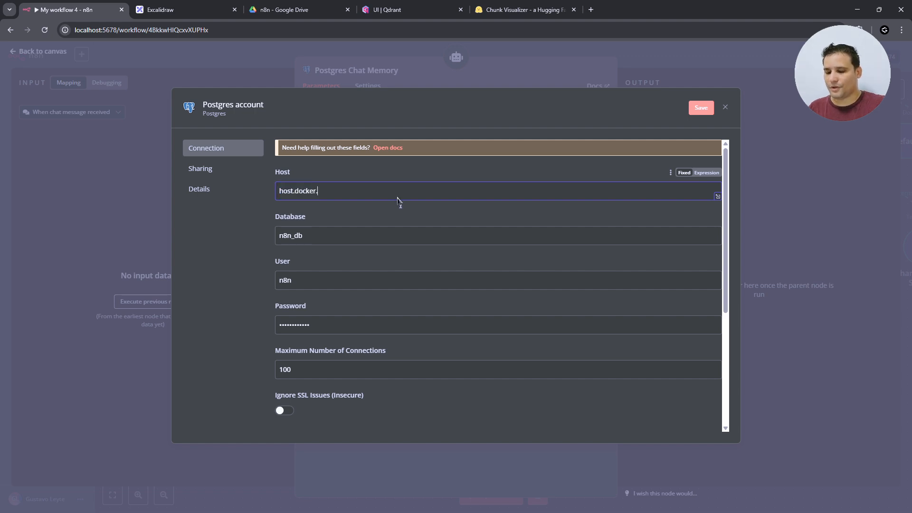
type("internal")
key("Return")
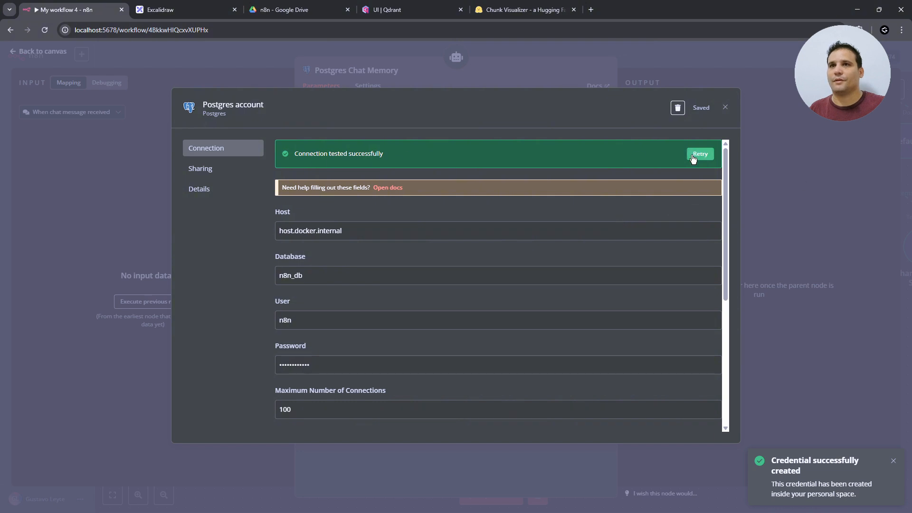
left_click(725, 107)
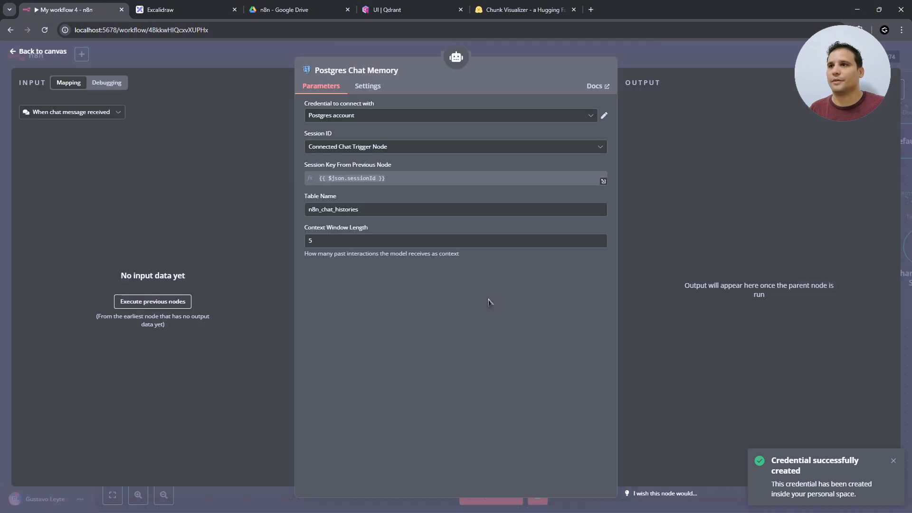
- Change the Postgres Chat Memory Context Window Length from 5 to 10
left_click(386, 212)
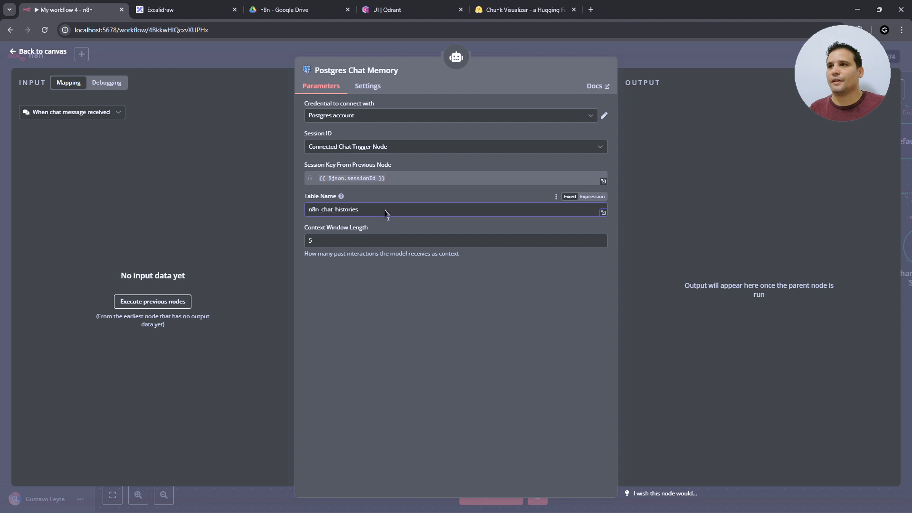
left_click(326, 241)
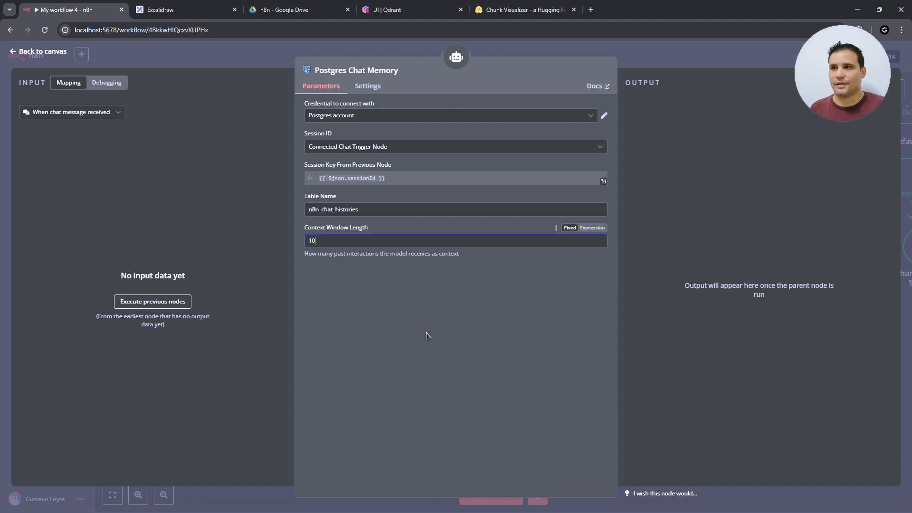
type("10")
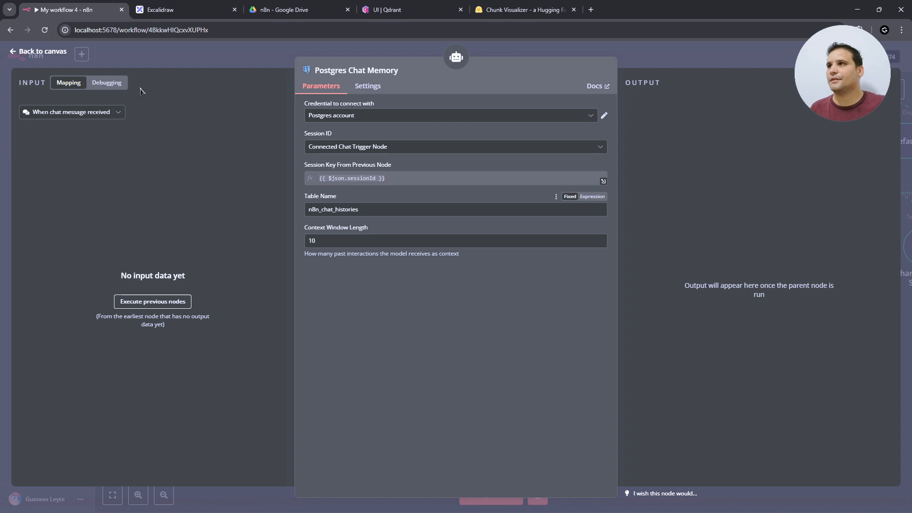
left_click(47, 53)
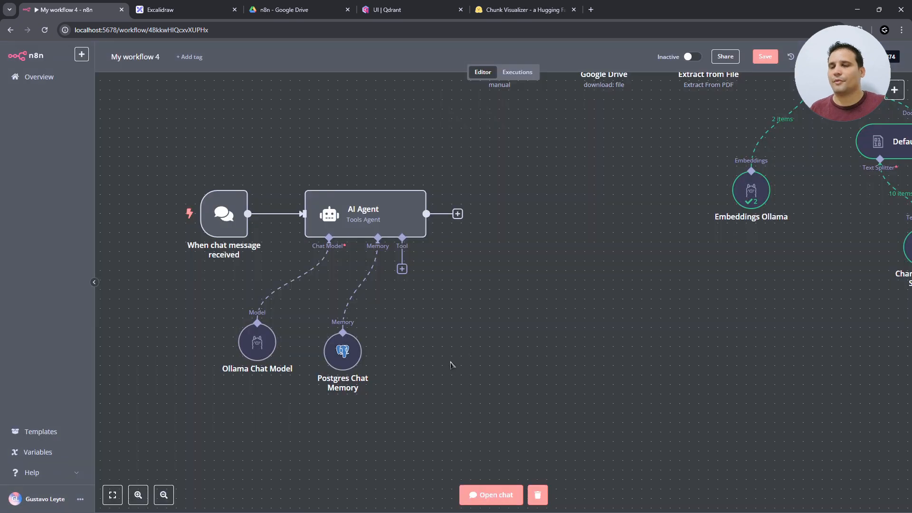
- Add a Vector Store Question Answer Tool with data name MisLibros and a find-any-information description
left_click(401, 268)
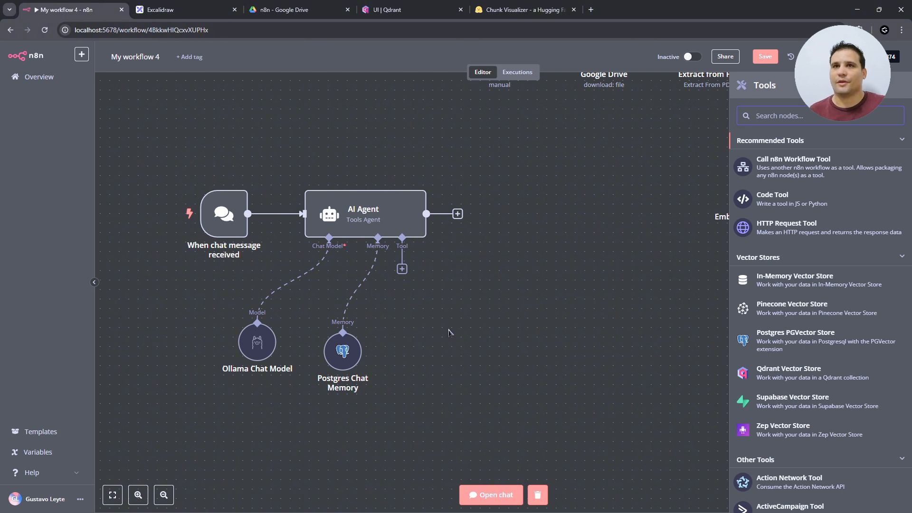
type("vecto")
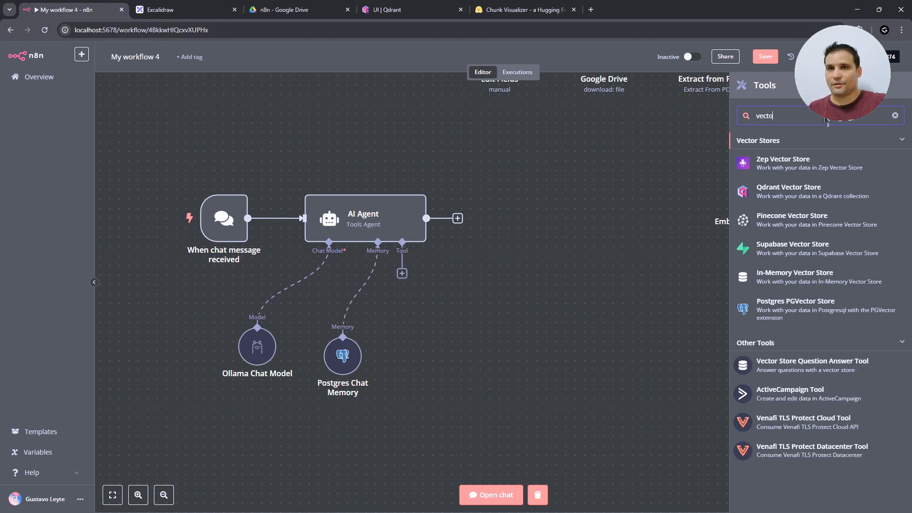
type("r")
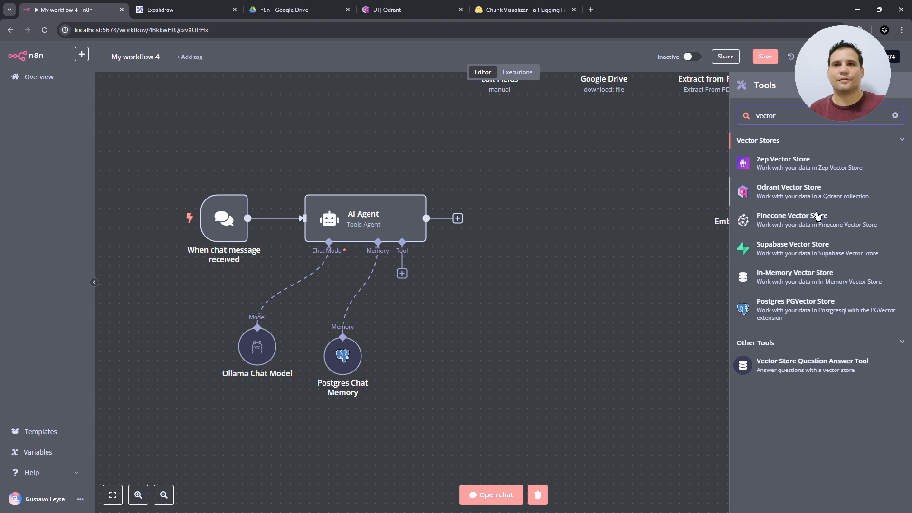
left_click(793, 364)
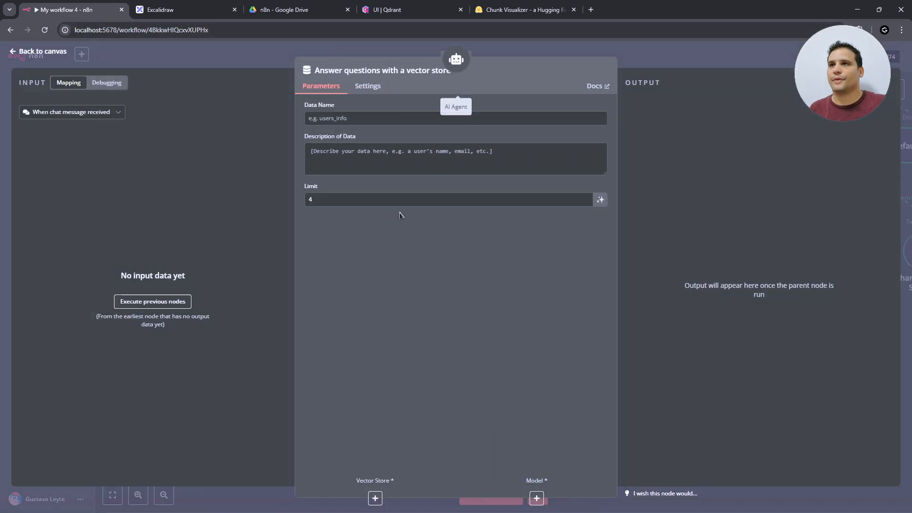
left_click(352, 123)
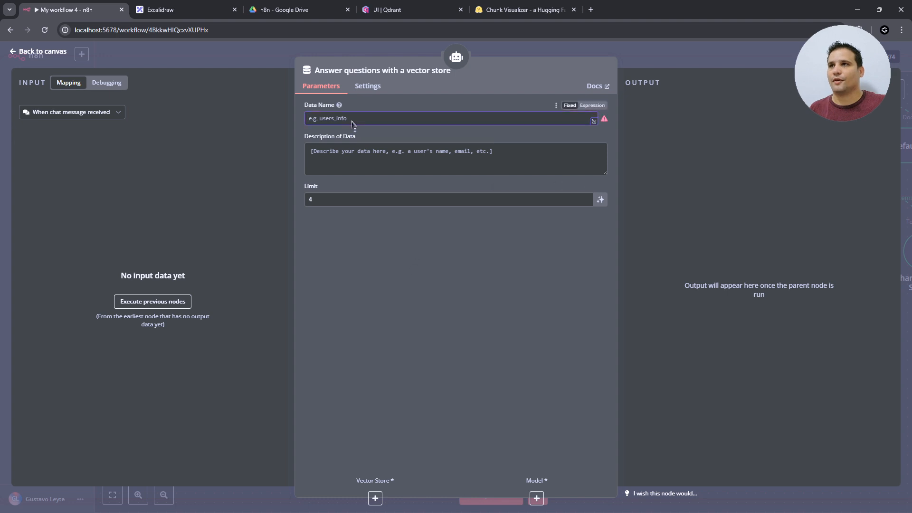
type("MisLibros")
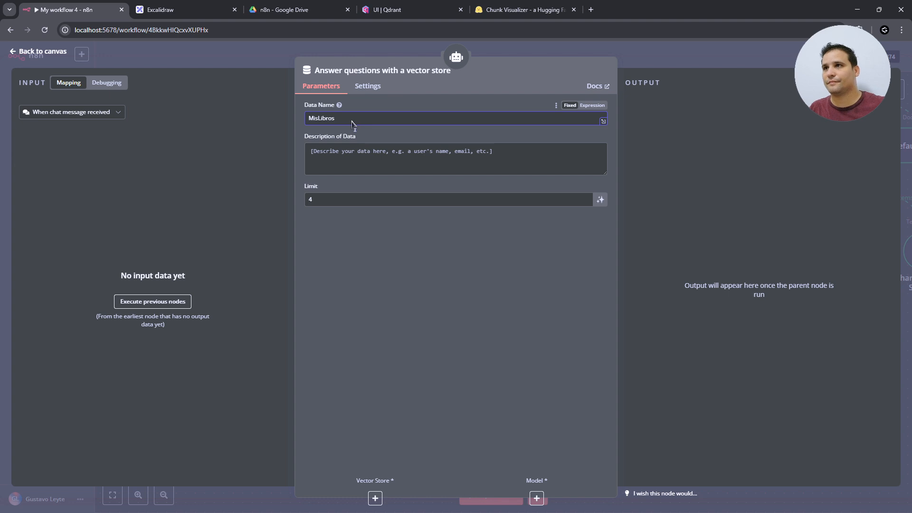
left_click(357, 153)
type("u")
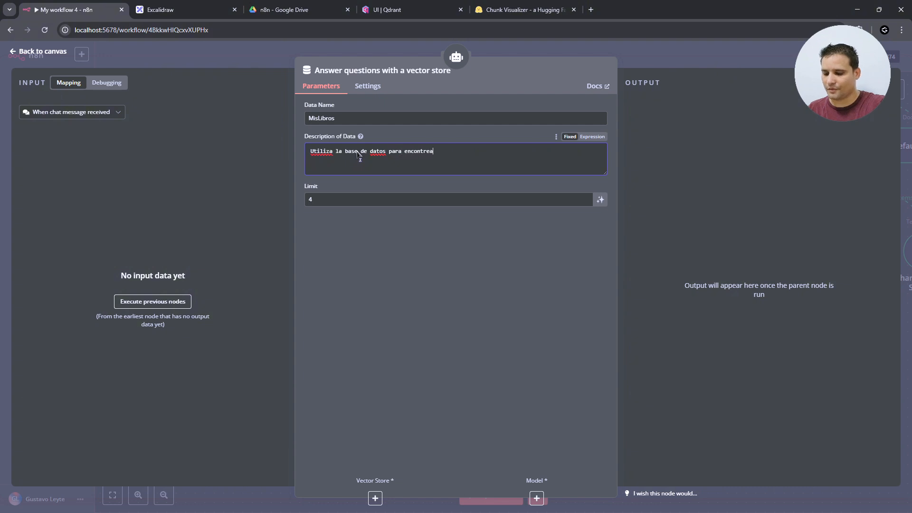
type("r cualquier")
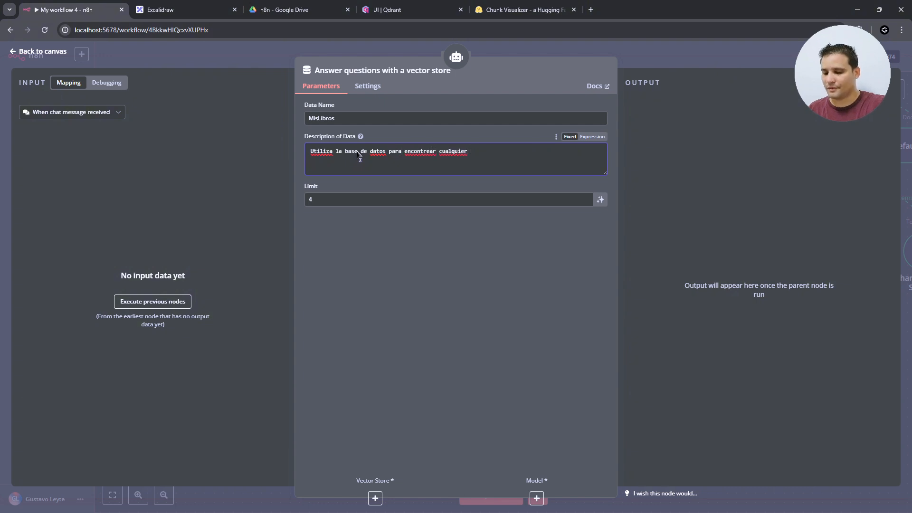
type(" informacio")
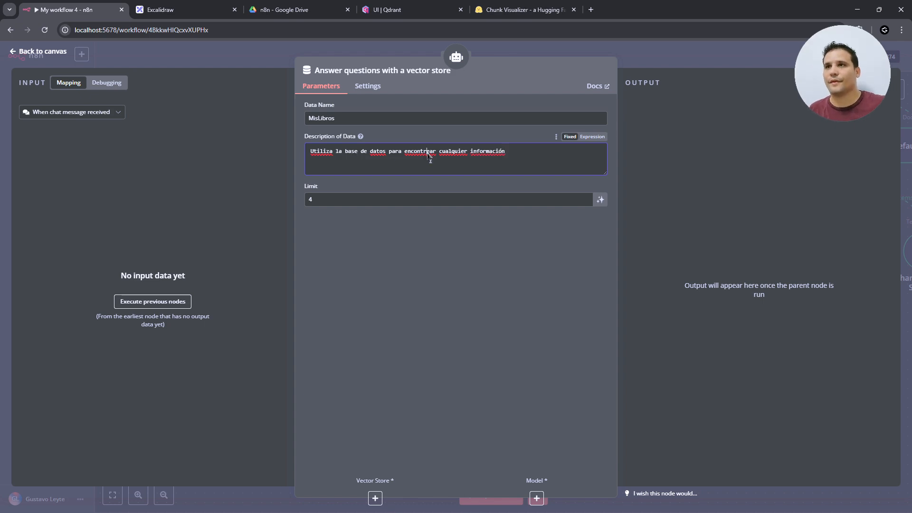
key("Delete")
- Attach a Qdrant Vector Store using the mislibros collection to the MisLibros tool
left_click(50, 53)
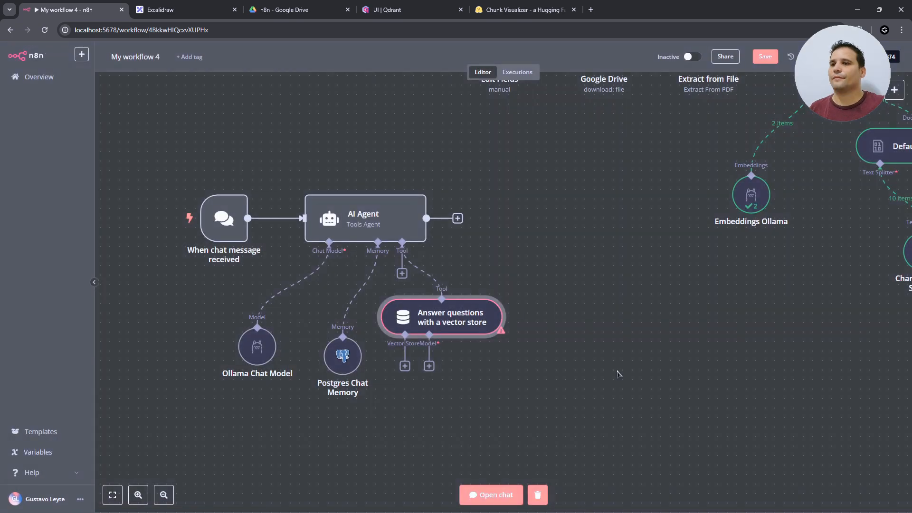
left_click_drag(456, 327, 494, 336)
scroll(494, 336, "down", 3)
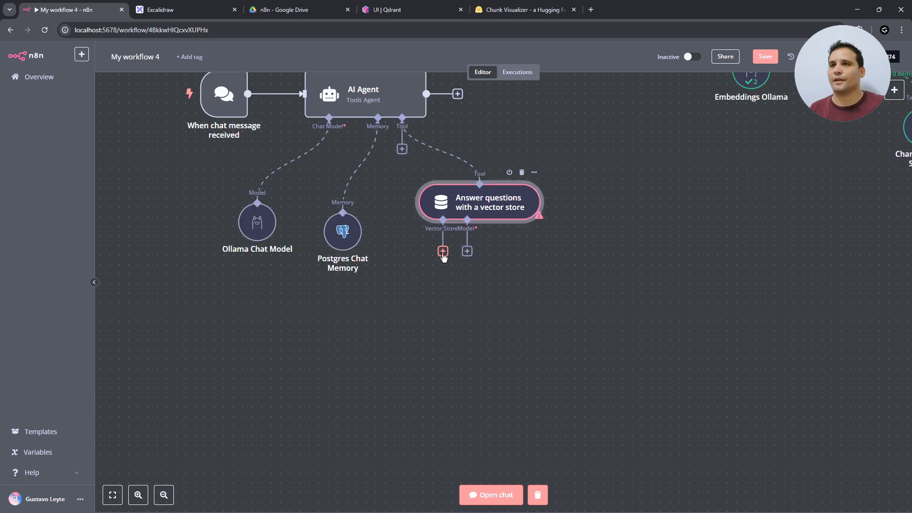
left_click(443, 252)
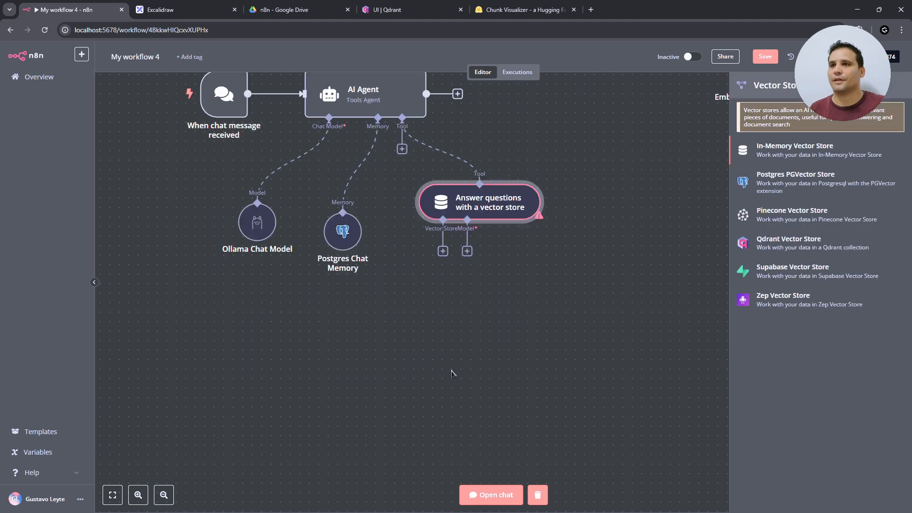
left_click(799, 247)
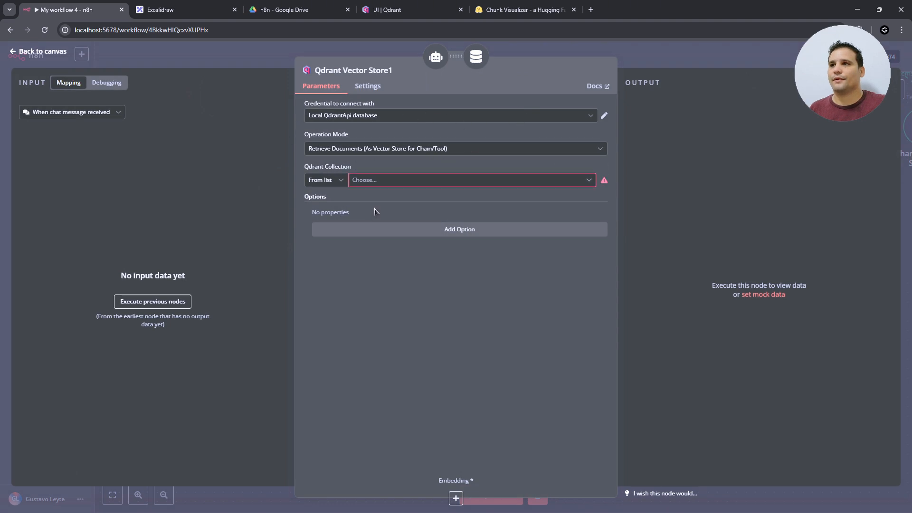
left_click(403, 180)
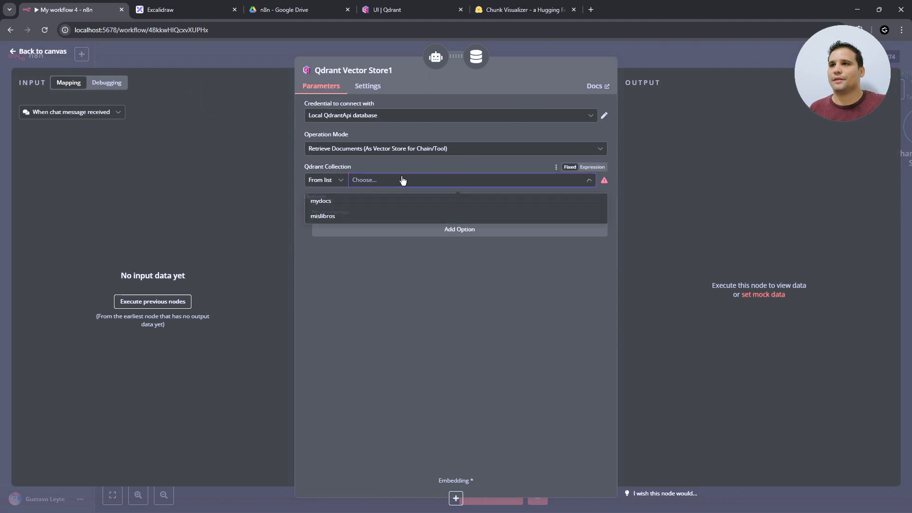
left_click(361, 218)
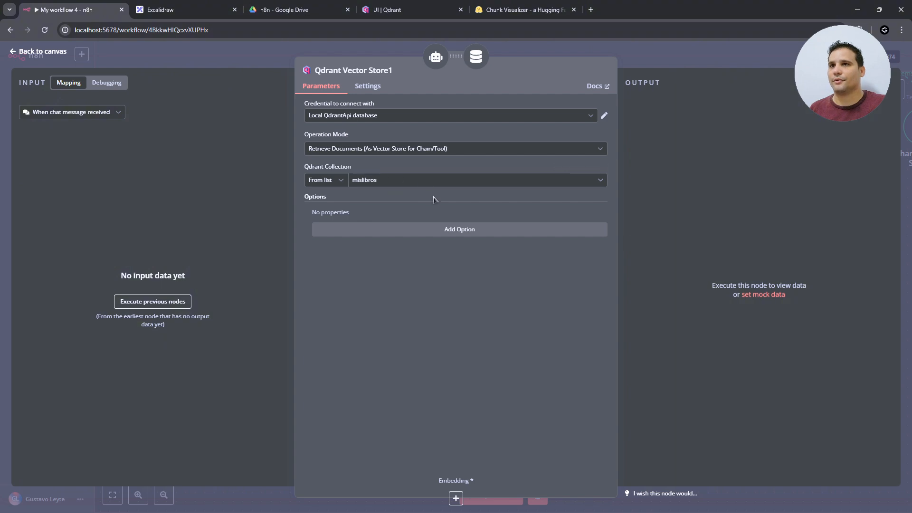
key("Escape")
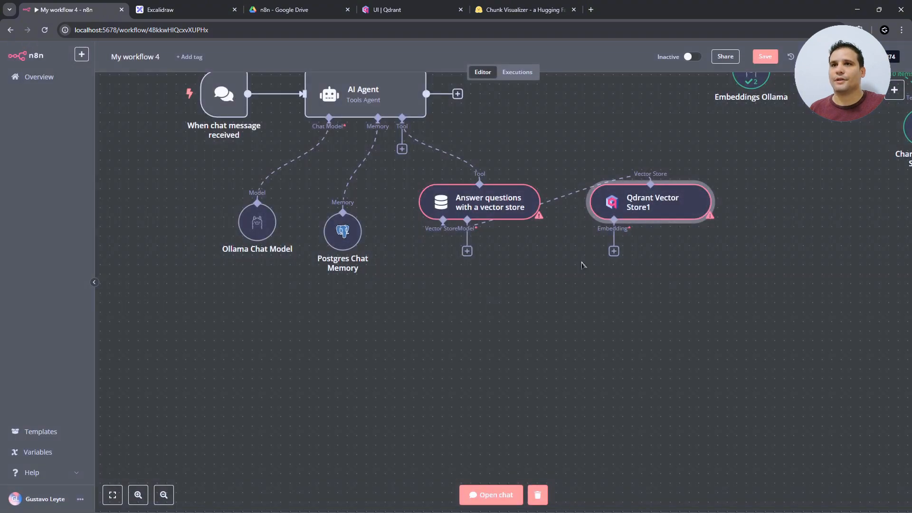
left_click_drag(624, 198, 368, 322)
- Give the Qdrant store Ollama embeddings with the nomic-embed-text:latest model
left_click(357, 377)
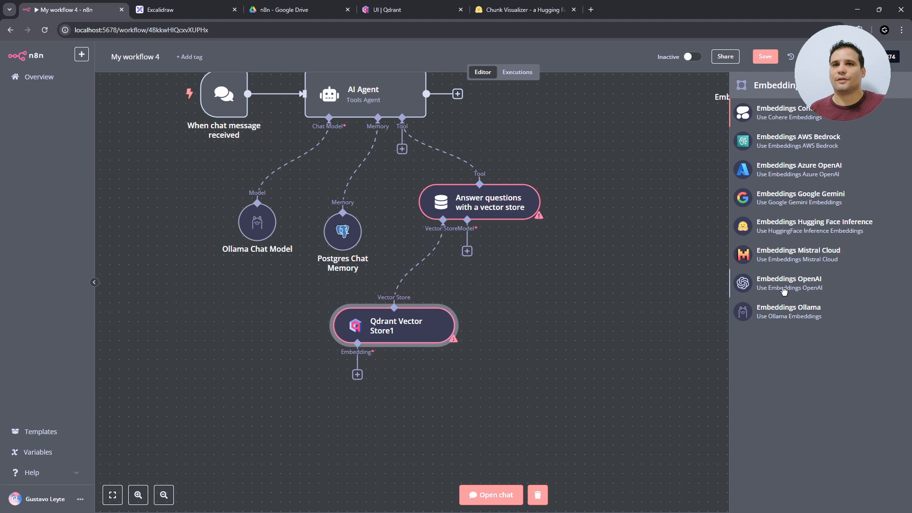
left_click(769, 310)
left_click(351, 151)
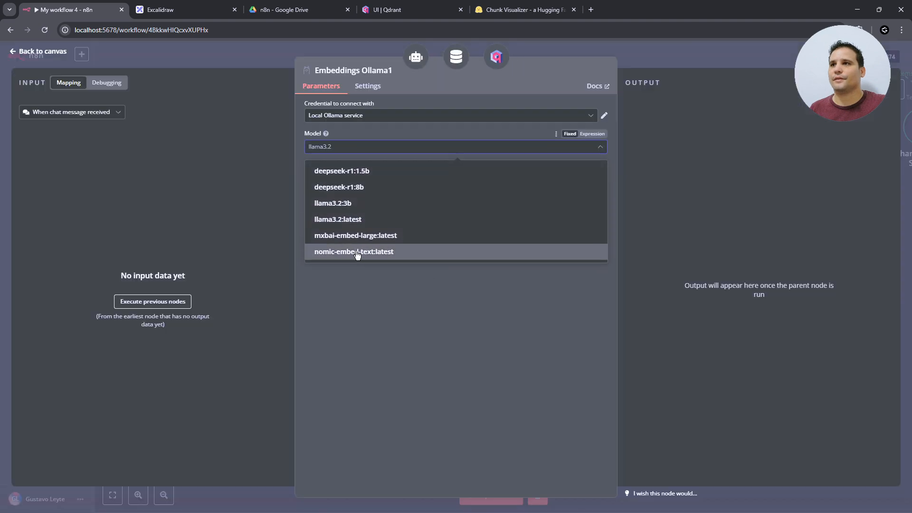
left_click(356, 252)
left_click(48, 56)
left_click_drag(399, 432, 324, 403)
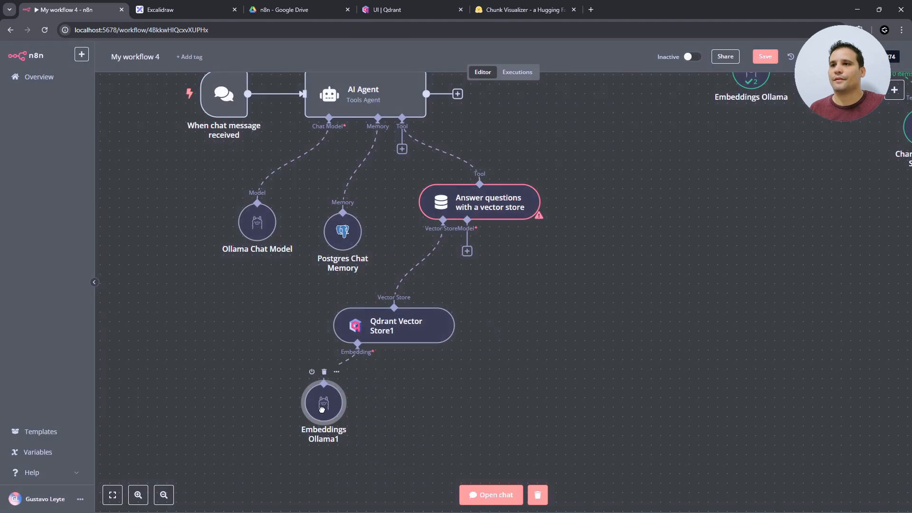
- Add an Ollama Chat Model running llama3.2:3b as the tool's language model
left_click(467, 251)
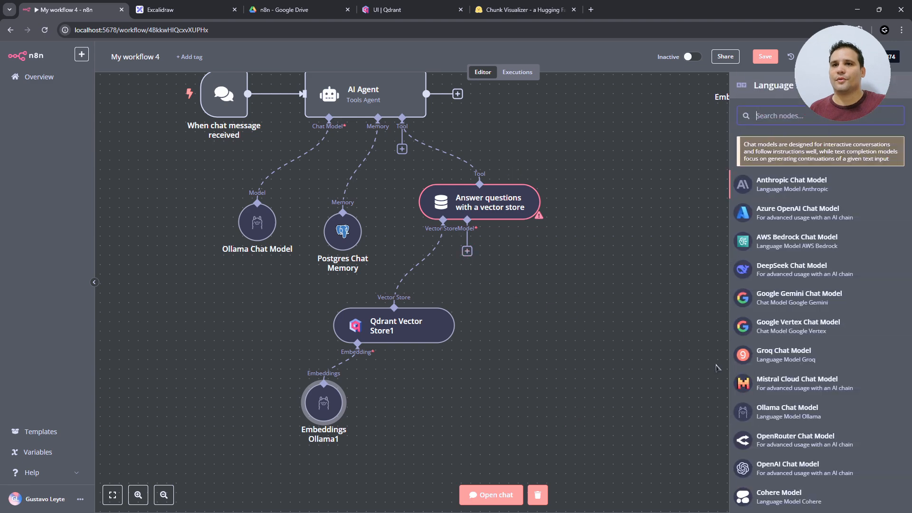
left_click(761, 411)
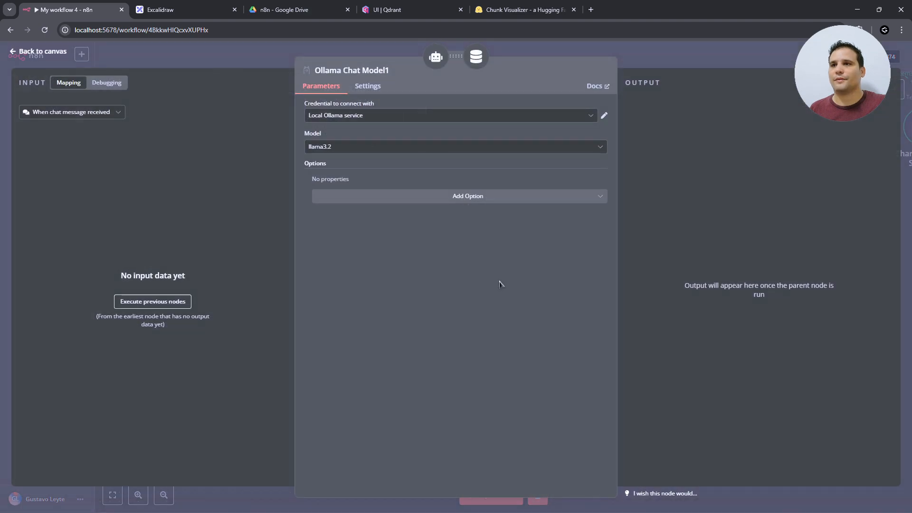
left_click(337, 146)
left_click(342, 201)
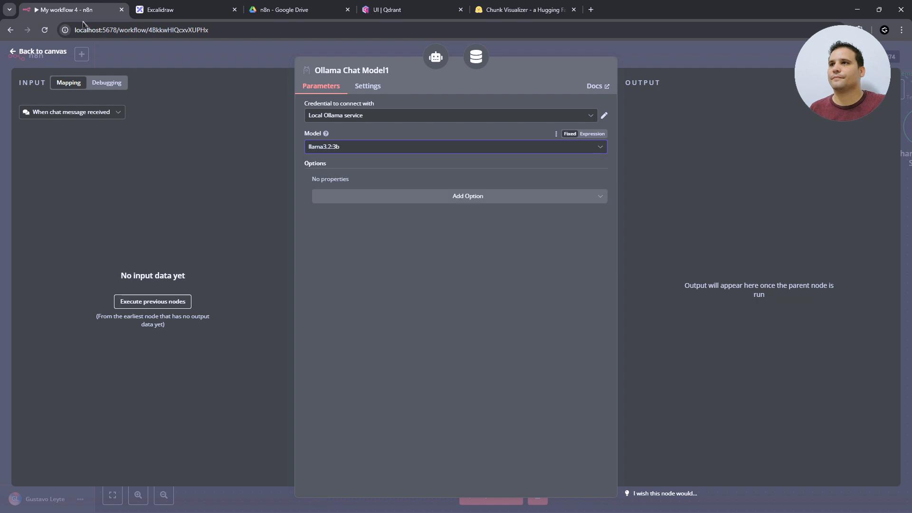
left_click(43, 51)
left_click_drag(495, 312, 544, 341)
left_click(750, 210)
- Scroll the canvas to reveal the Edit Fields to Qdrant Vector Store ingestion row
scroll(751, 227, "up", 1)
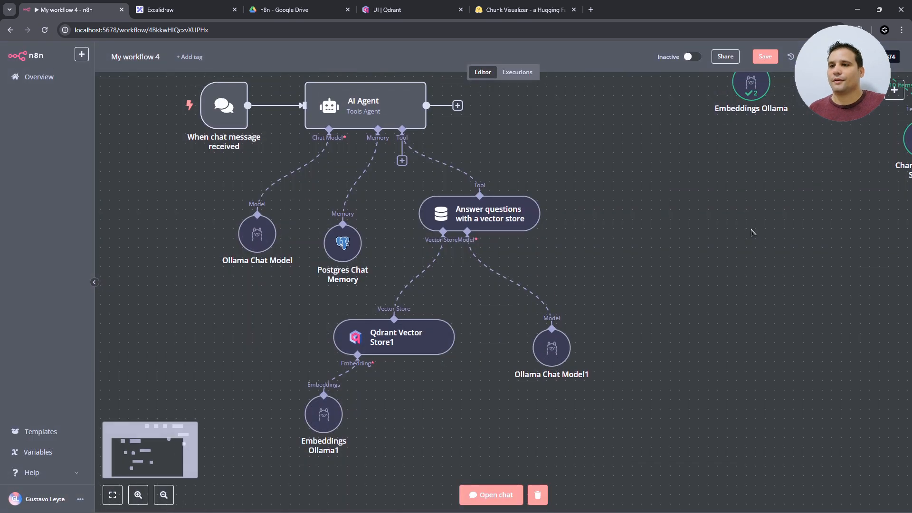
scroll(751, 232, "up", 2)
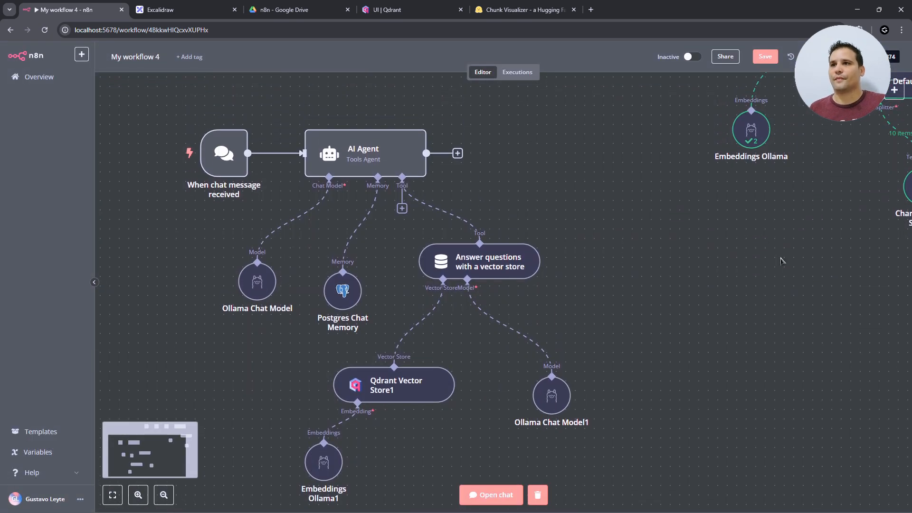
scroll(779, 259, "up", 7)
scroll(779, 259, "right", 7)
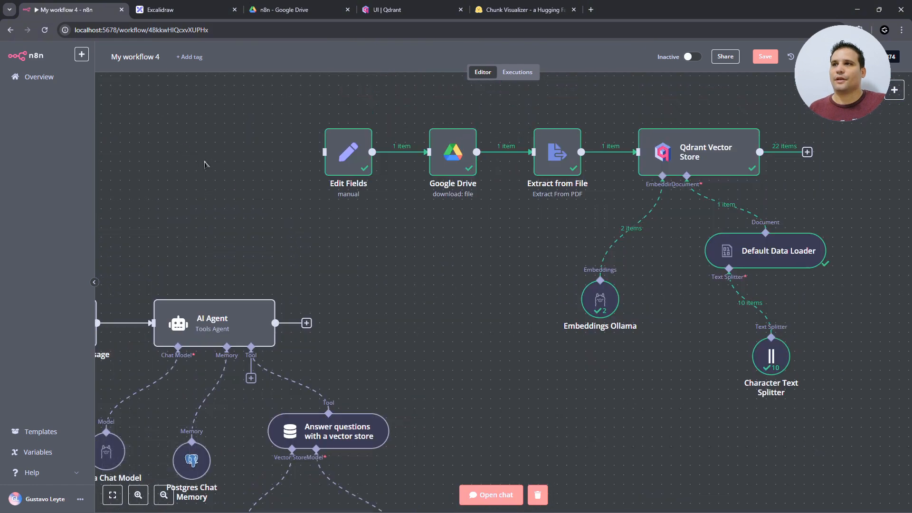
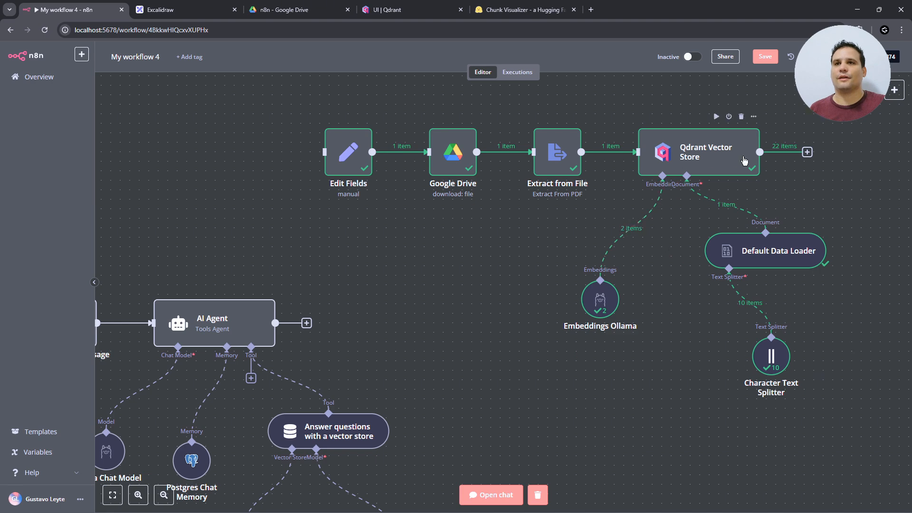
- Pan to the AI Agent section and copy a screenshot of that part of the workflow
left_click_drag(490, 320, 623, 304)
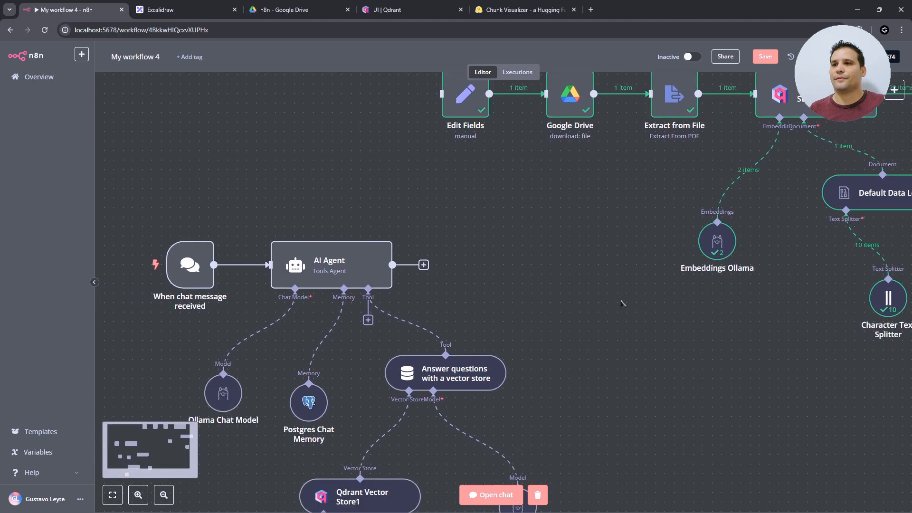
scroll(622, 304, "down", 4)
scroll(622, 304, "left", 3)
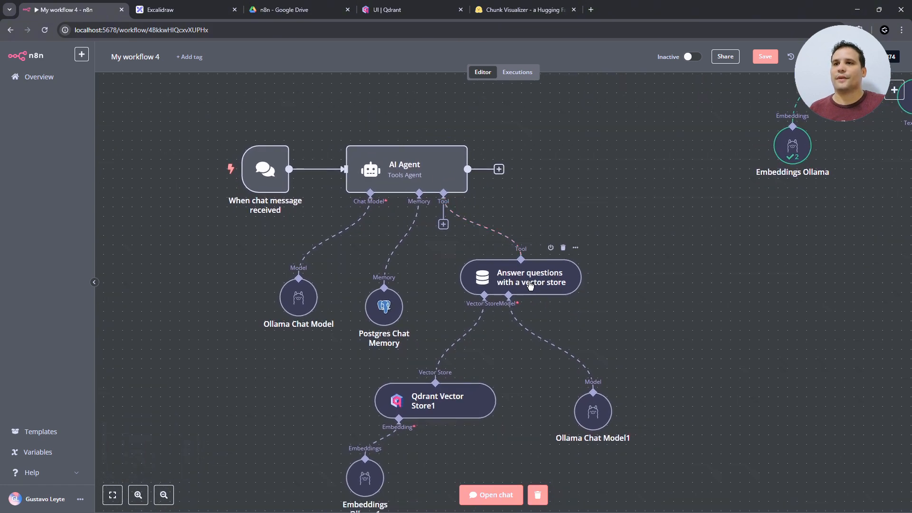
scroll(658, 349, "down", 2)
scroll(659, 349, "left", 1)
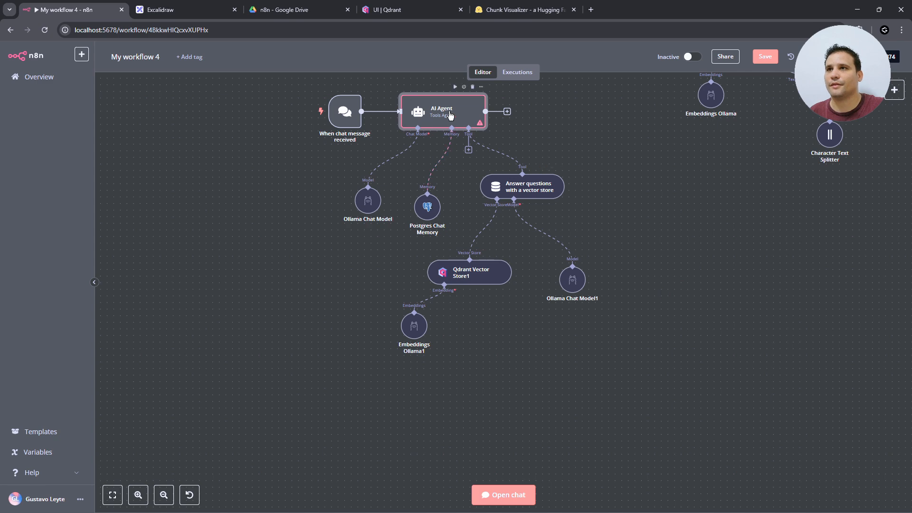
key("Print")
left_click_drag(304, 82, 638, 388)
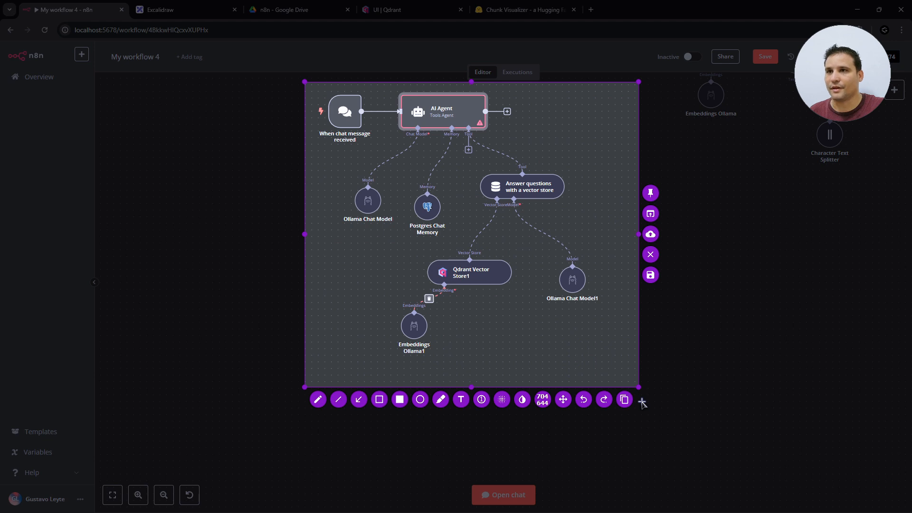
key("Escape")
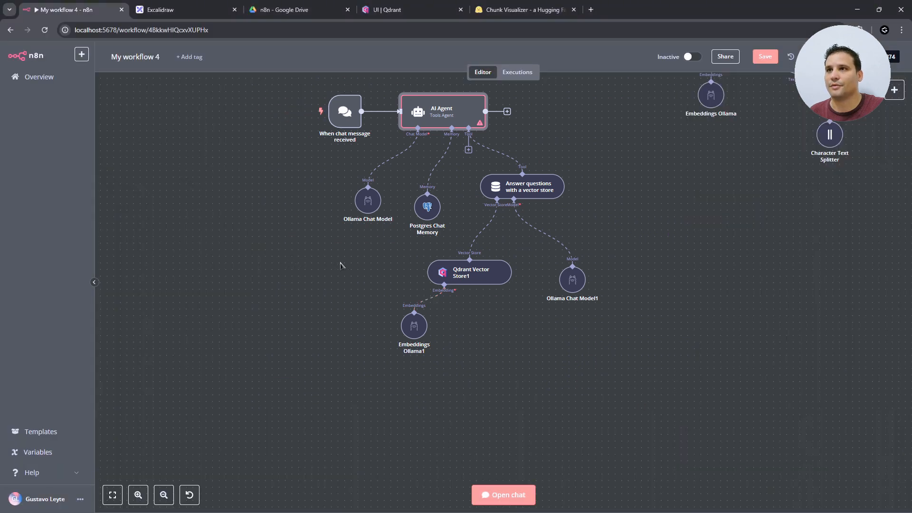
- Paste the workflow screenshot into Prompt Master and ask for an agent prompt answering questions about the stored books
key("alt+Tab")
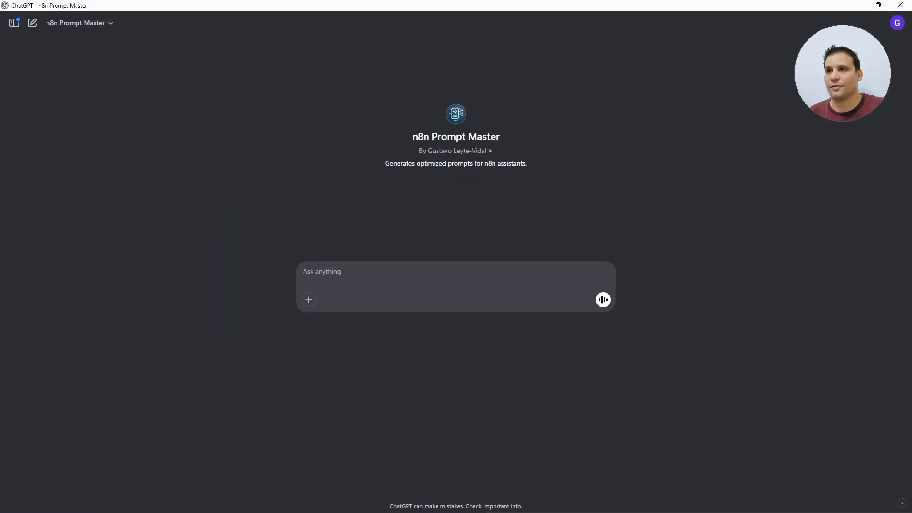
key("ctrl+v")
type("crea un prompt para ")
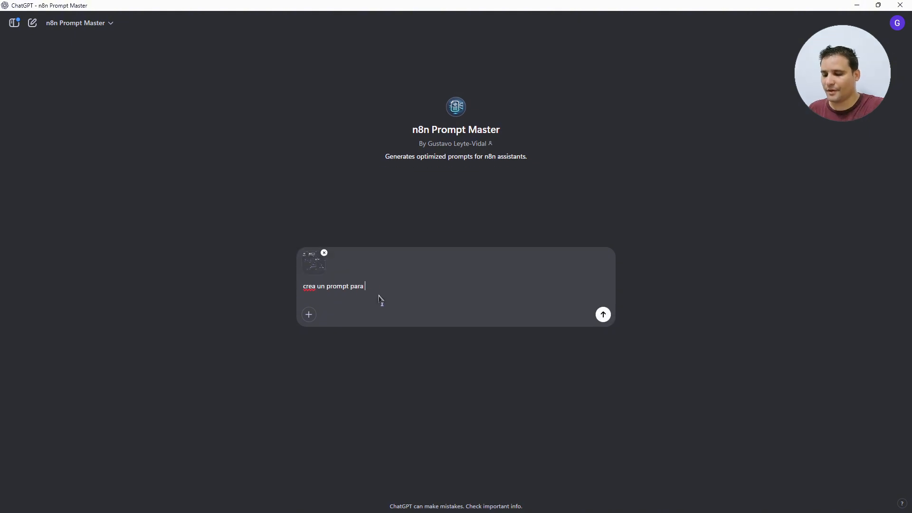
type("este agente de ia para que responda lo que se le pregunte qu")
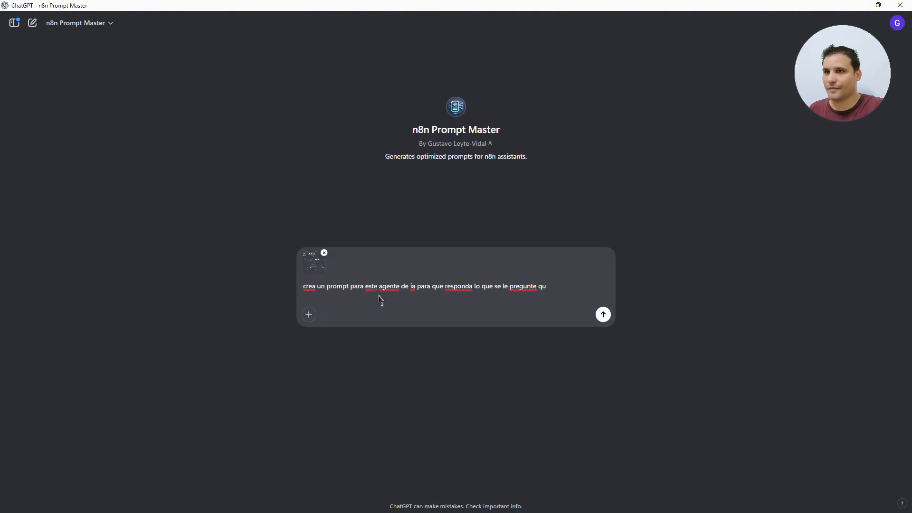
key("BackSpace")
key("BackSpace")
type("sobre los libros almacenados en la base de ")
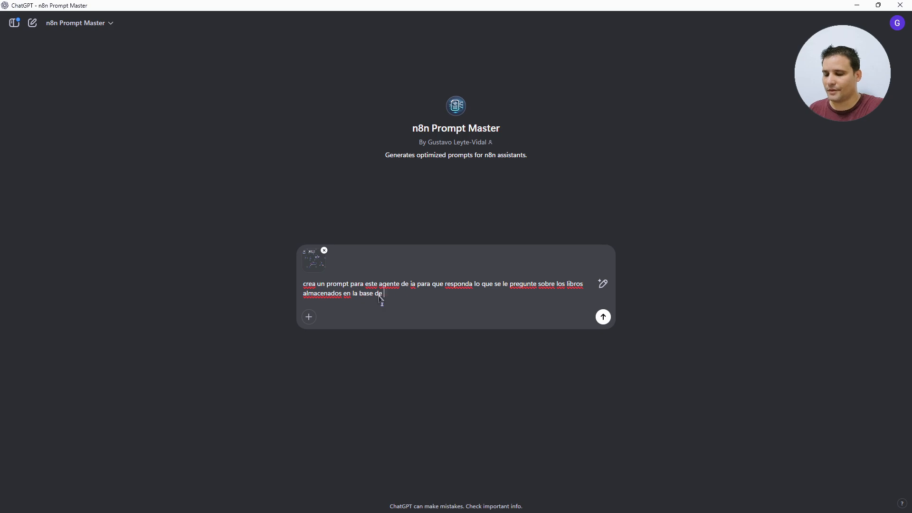
type("datos vectorial llamada libros")
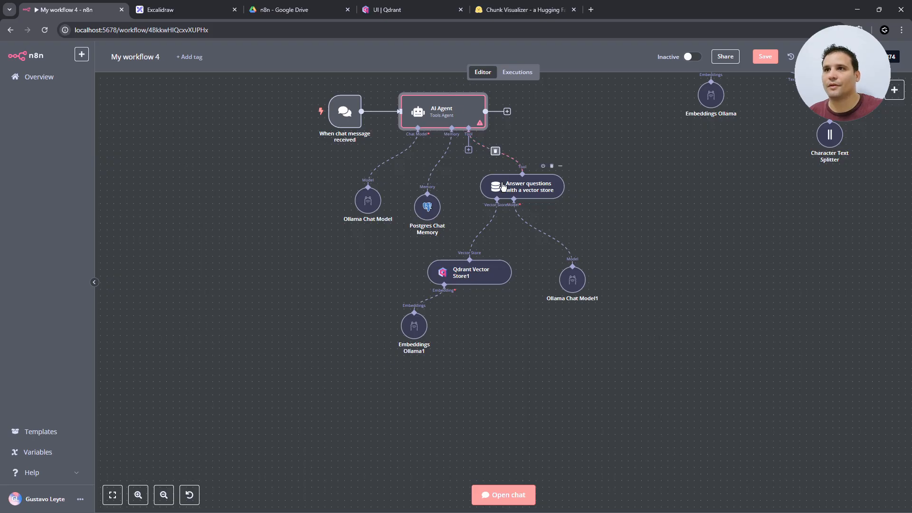
- Replace the database name with the quoted Data Name "MisLibros", require always using the tool, and send
double_click(503, 187)
double_click(322, 118)
key("ctrl+c")
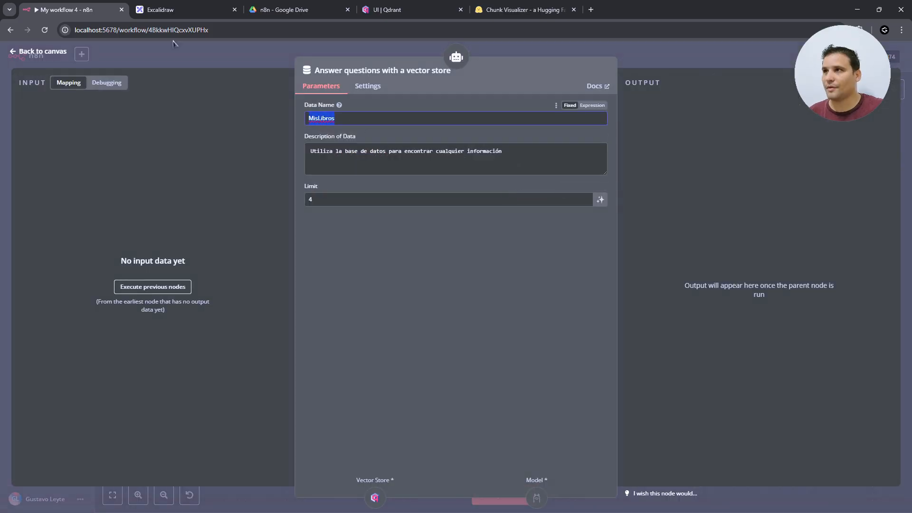
left_click(60, 54)
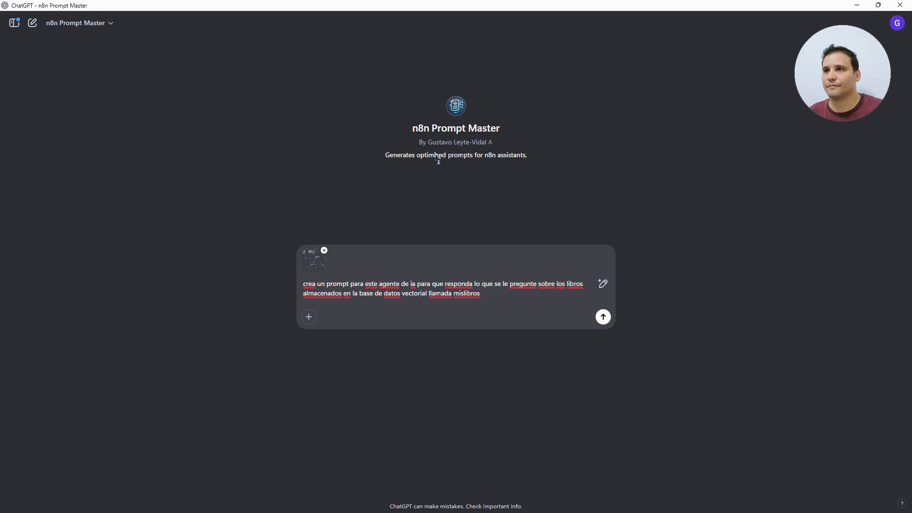
double_click(474, 294)
key("ctrl+v")
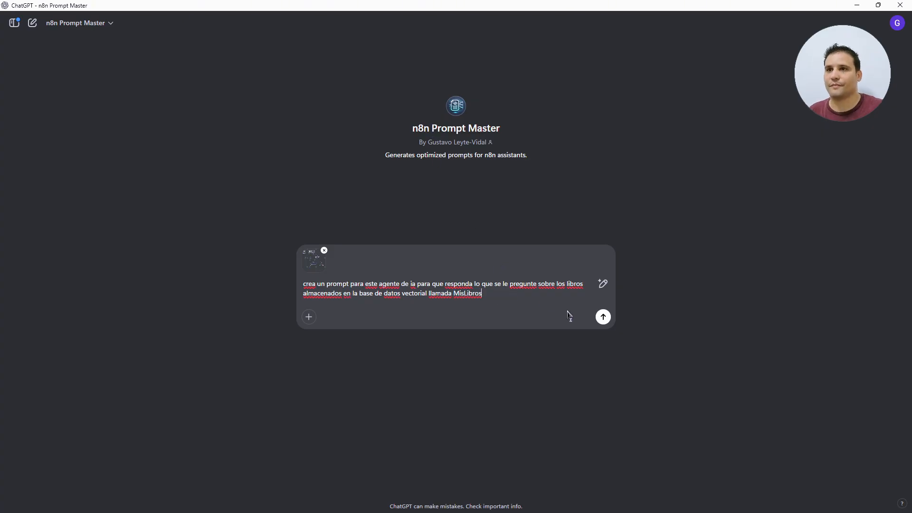
key("ctrl+Left")
type("\"")
key("End")
type("\", siempre debe utilizar esta herramienta")
key("Return")
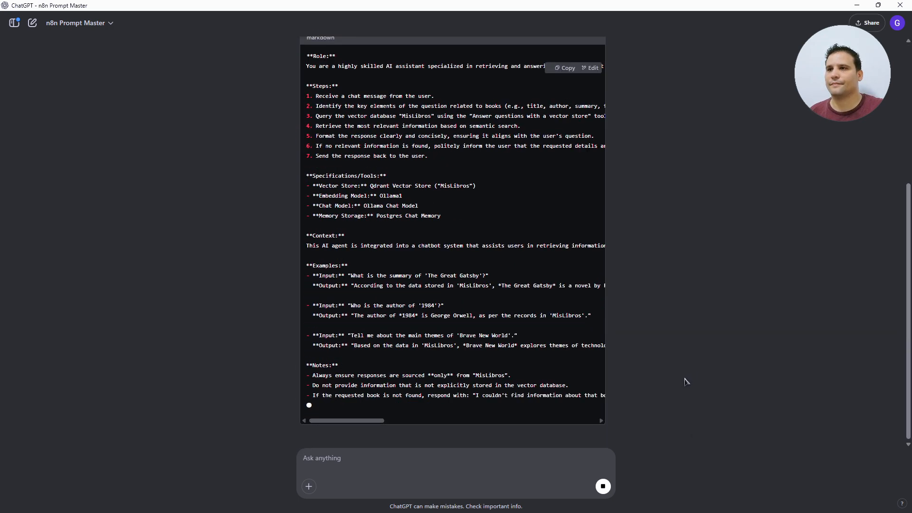
scroll(641, 354, "up", 5)
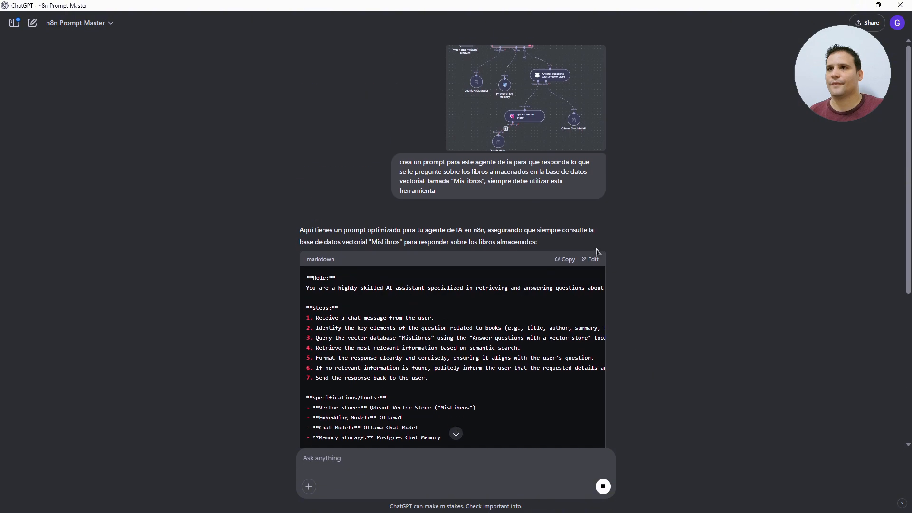
- Add a System Message option to the AI Agent containing the generated prompt
key("alt+Tab")
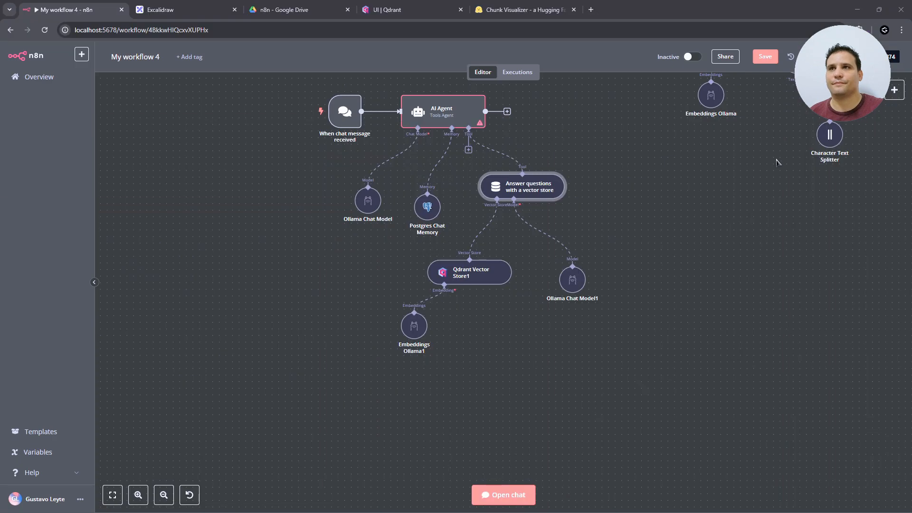
double_click(441, 111)
left_click(468, 298)
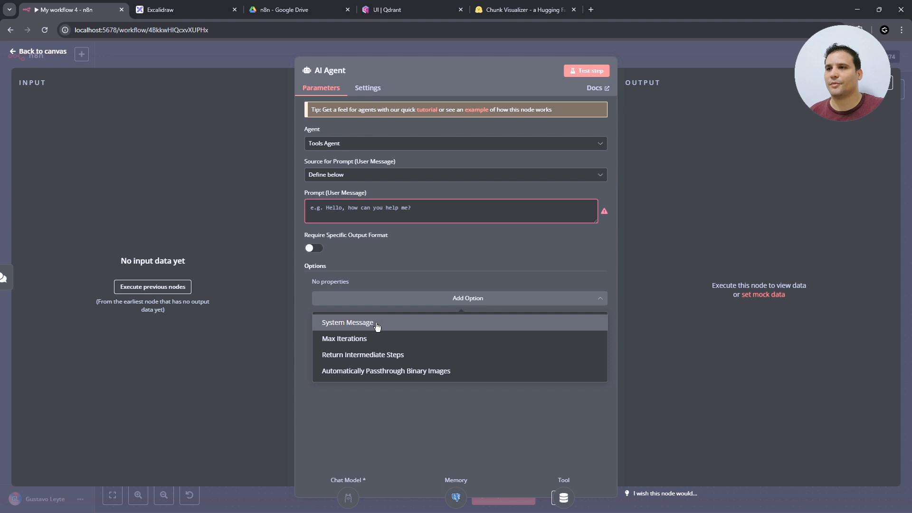
left_click(378, 327)
key("ctrl+a")
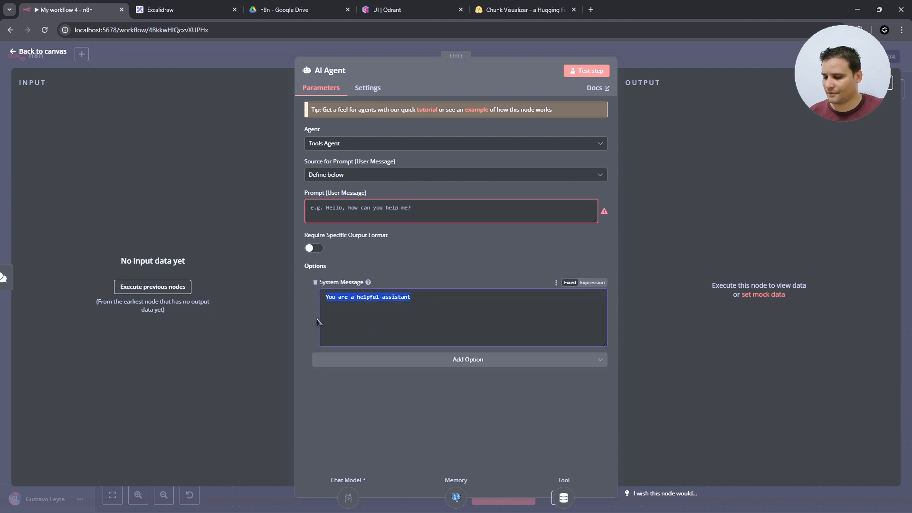
key("ctrl+v")
scroll(374, 306, "down", 1)
scroll(374, 305, "up", 1)
- Set the agent's user prompt to the expression "Mensaje:" and run the step test
left_click(359, 209)
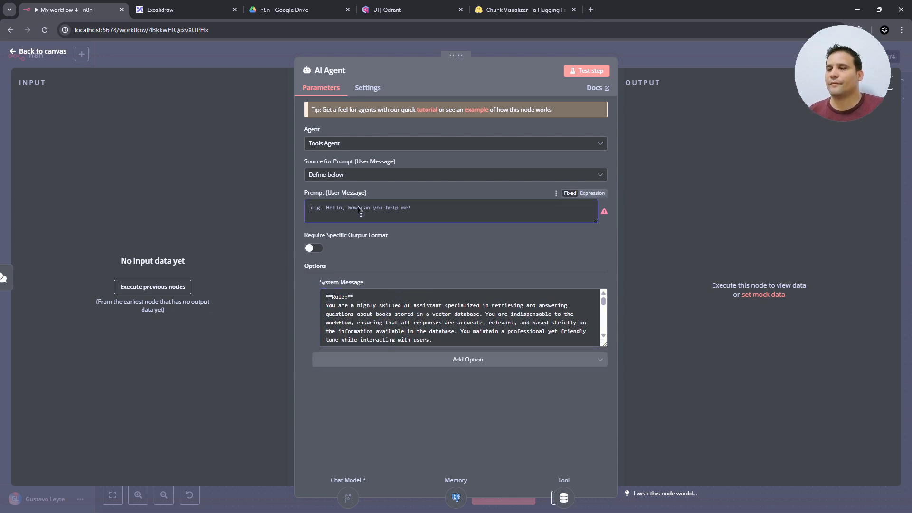
type("H")
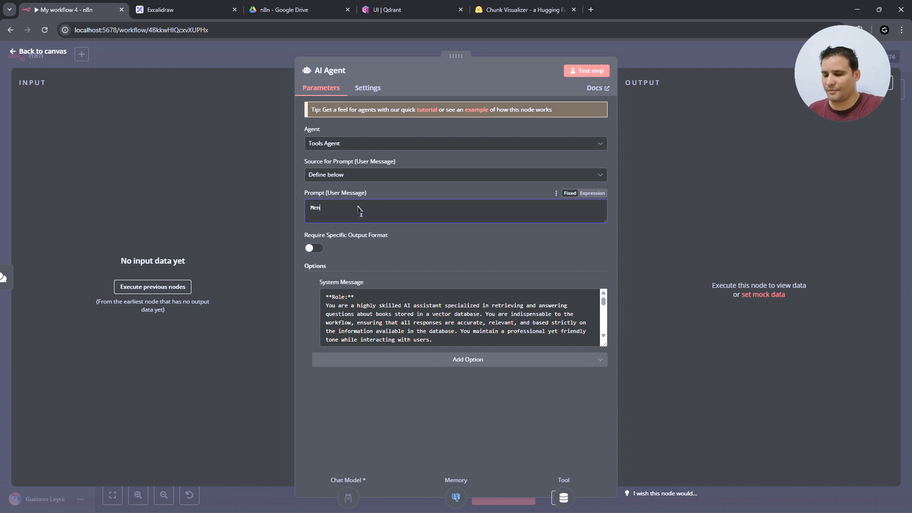
type("ensaje:")
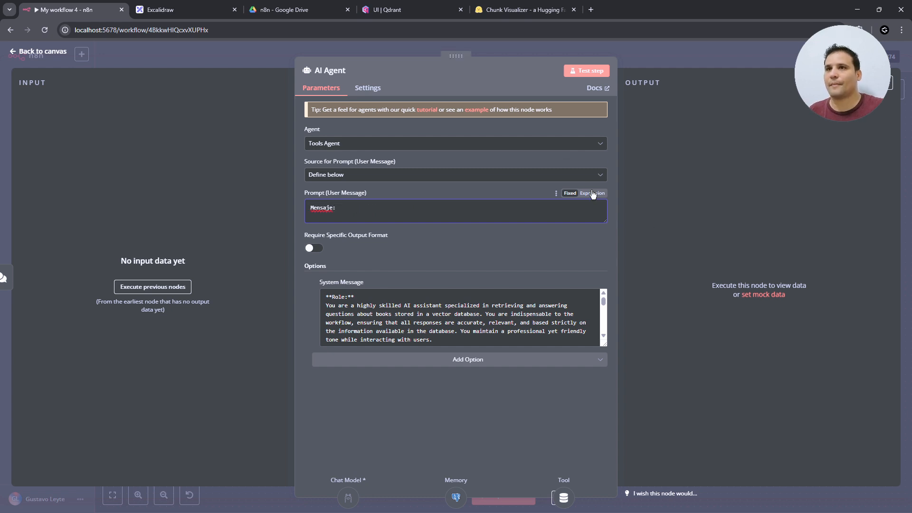
left_click(593, 193)
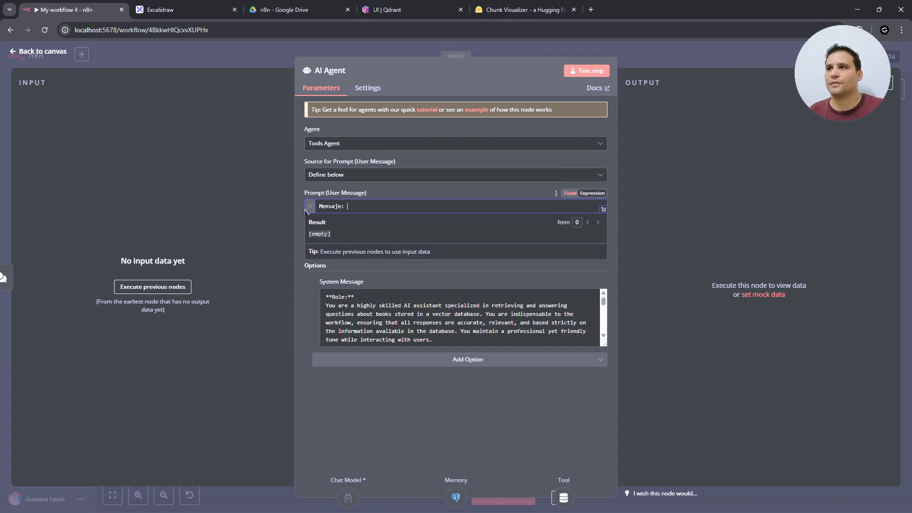
left_click(591, 72)
- Send "hola" in the test chat, resending it after the memory error
type("hola")
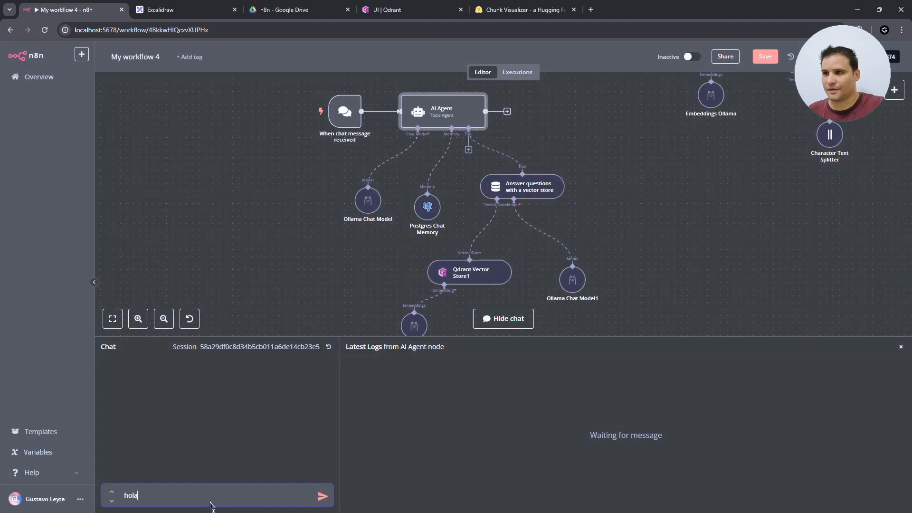
key("Return")
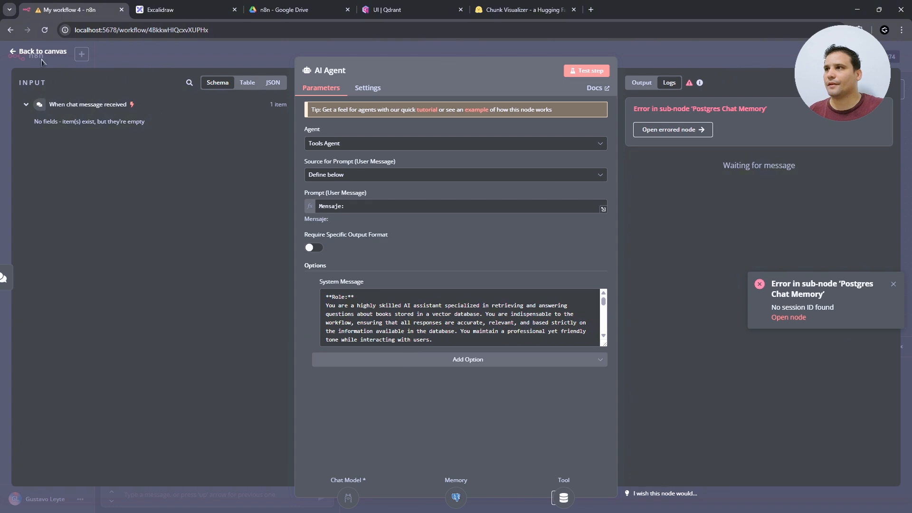
left_click(42, 54)
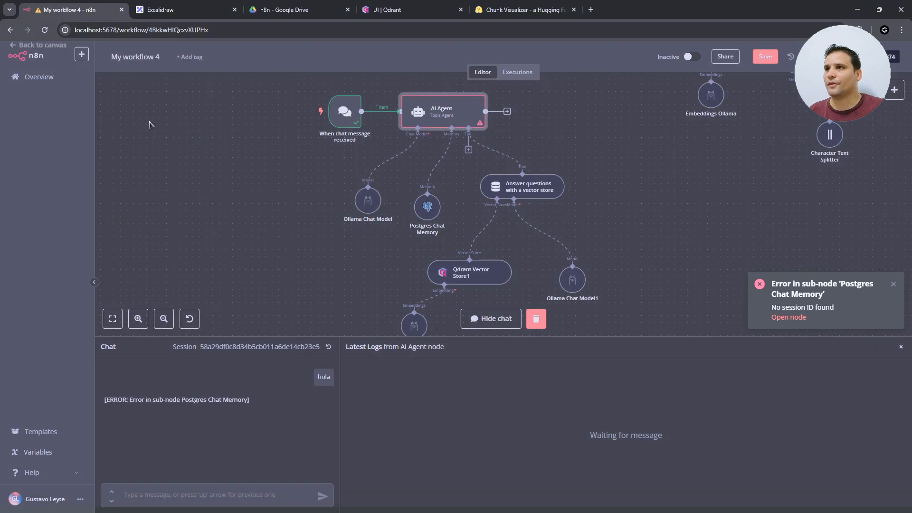
left_click(245, 495)
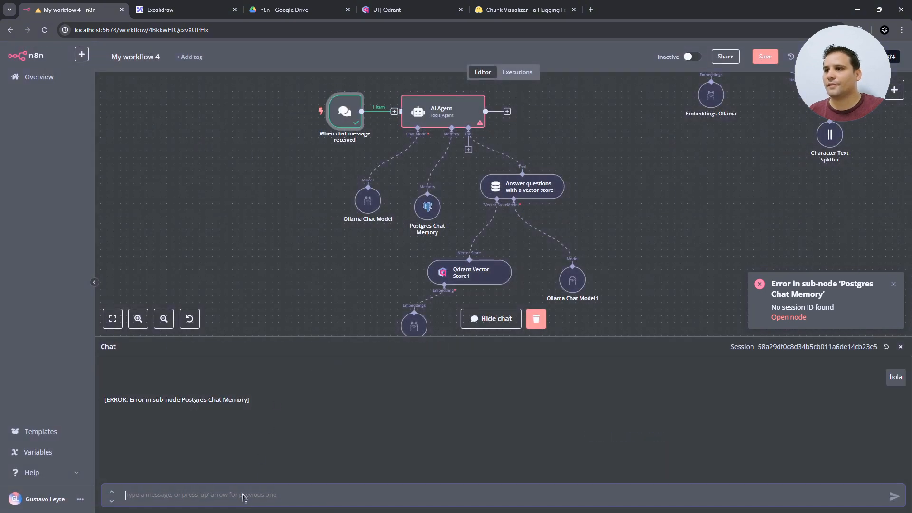
type("hola")
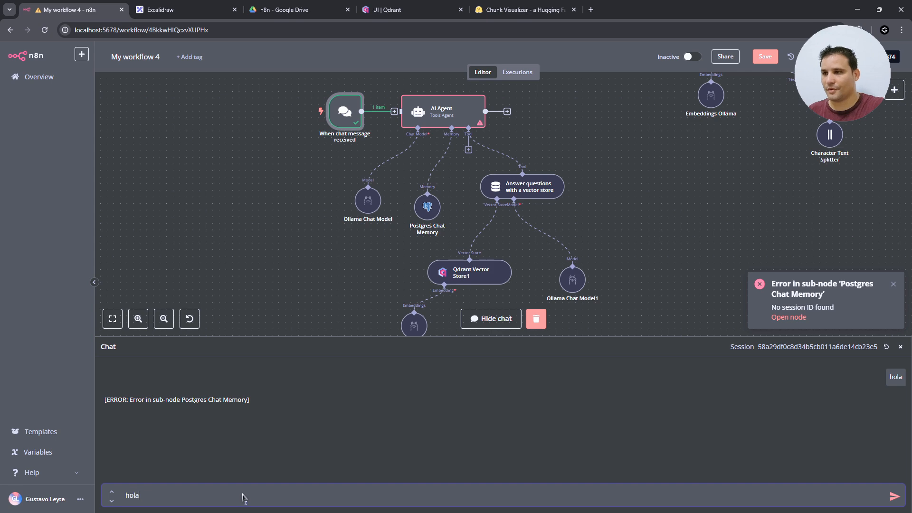
key("Return")
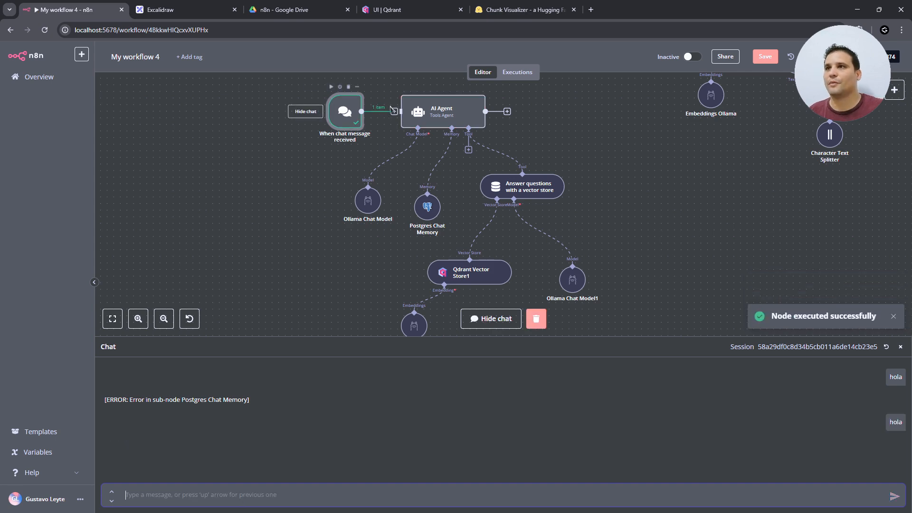
- Add the chatInput value after "Mensaje:" in the agent's prompt and start a new chat session
double_click(412, 120)
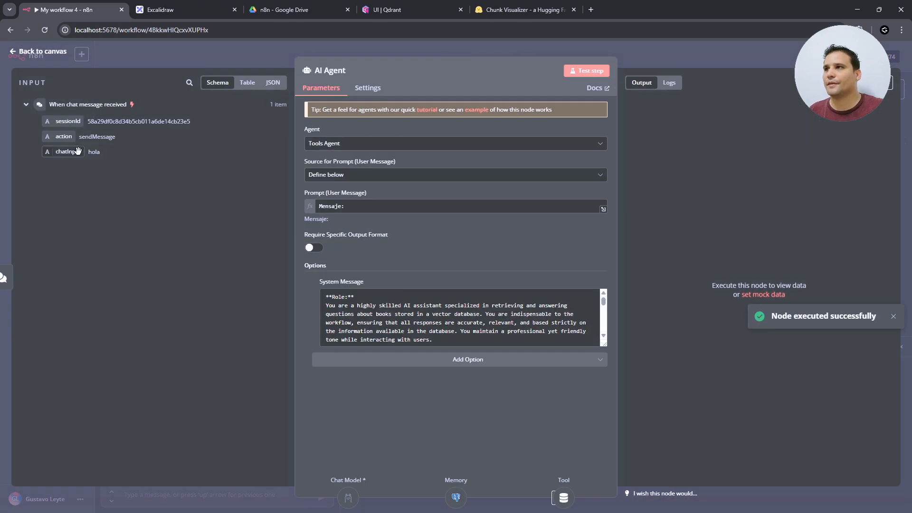
left_click_drag(68, 151, 378, 207)
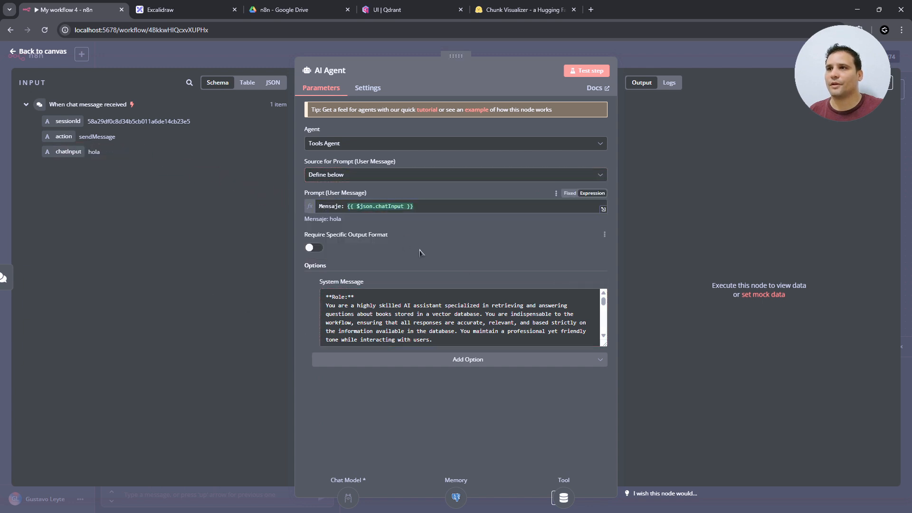
left_click(50, 54)
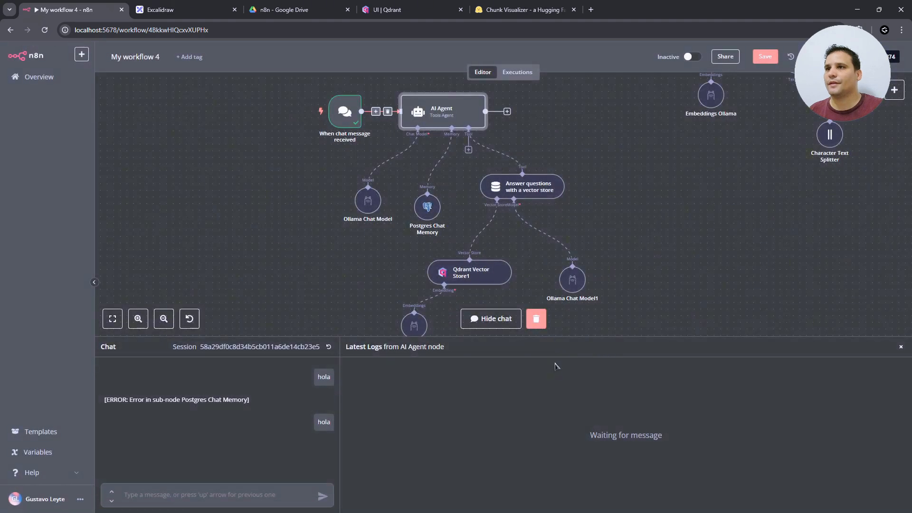
left_click(328, 346)
- In a fresh session, ask the agent "quien es Samuel?" and review its reply
left_click(190, 495)
type("qu")
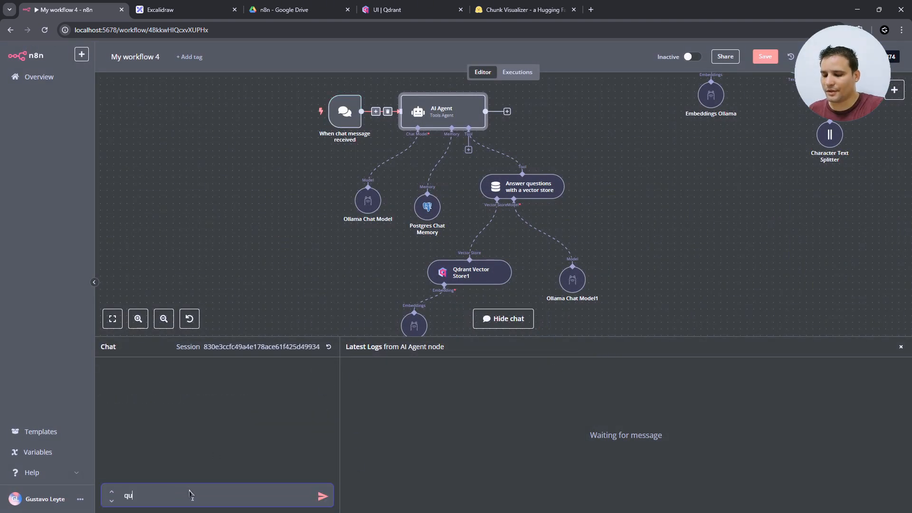
type("ien es Sam")
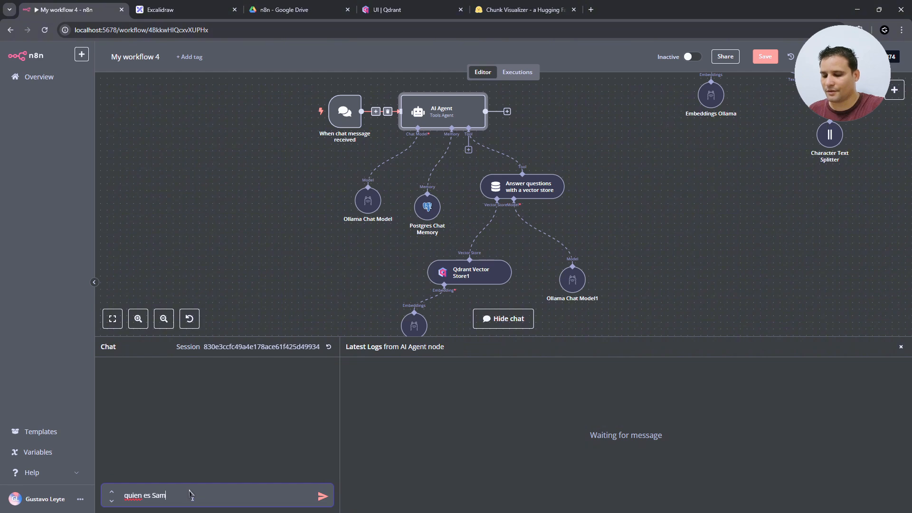
type("uel?")
key("Return")
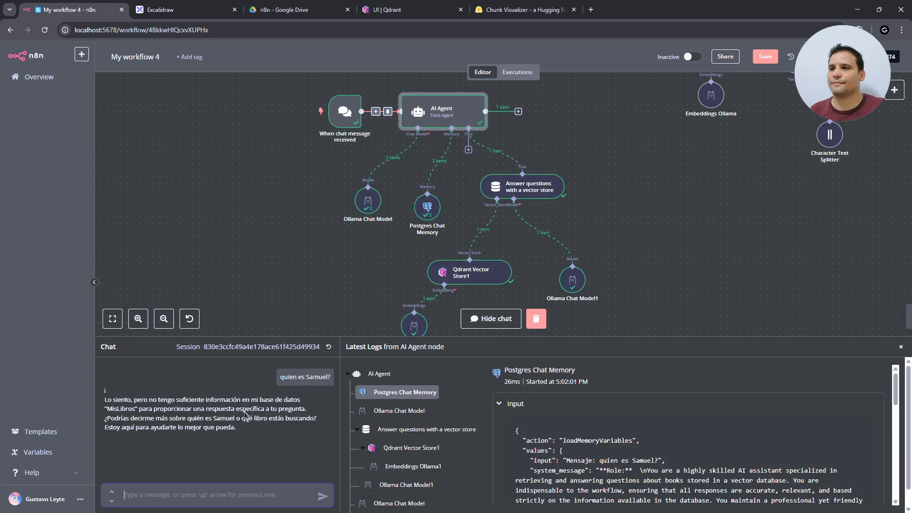
scroll(431, 261, "down", 2)
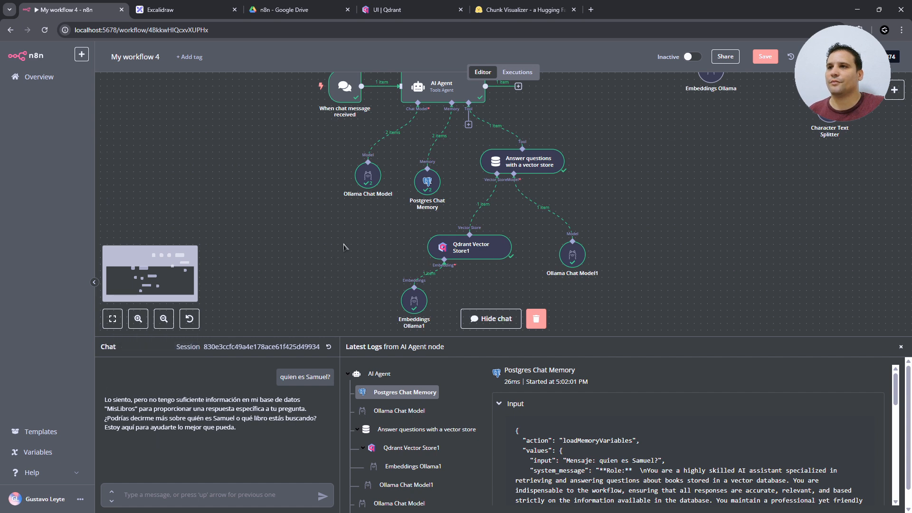
mouse_move(368, 164)
scroll(369, 164, "up", 1)
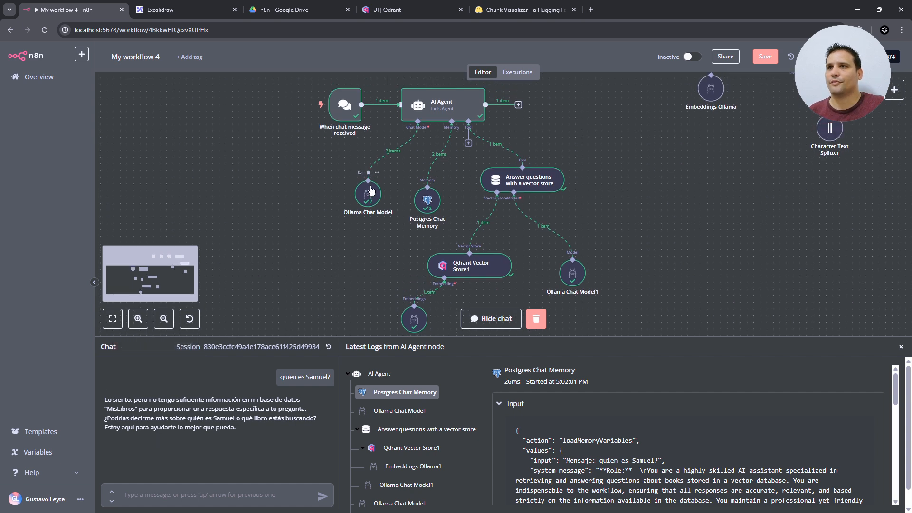
- Replace the AI Agent's Ollama Chat Model with an OpenAI Chat Model (gpt-4o-mini)
left_click(369, 173)
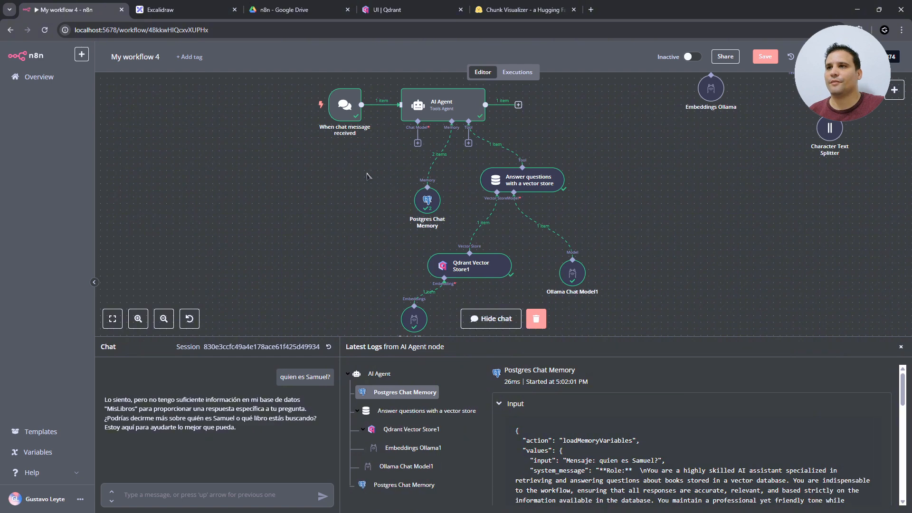
left_click(420, 145)
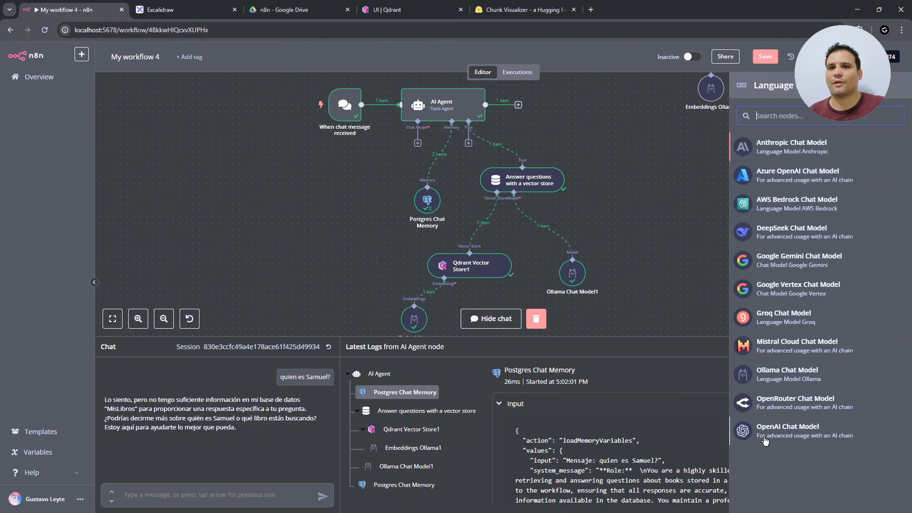
left_click(769, 431)
key("Escape")
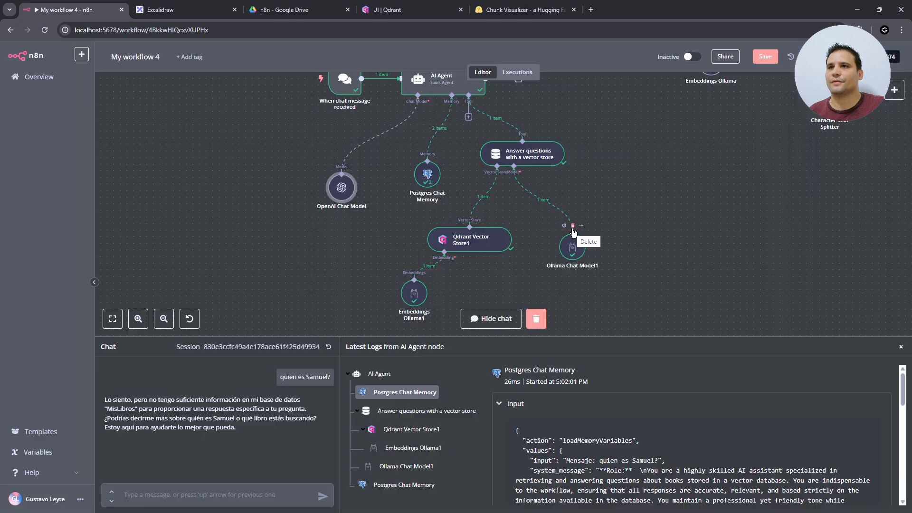
- Replace the vector store tool's Ollama Chat Model1 with an OpenAI Chat Model (gpt-4o-mini)
left_click(572, 226)
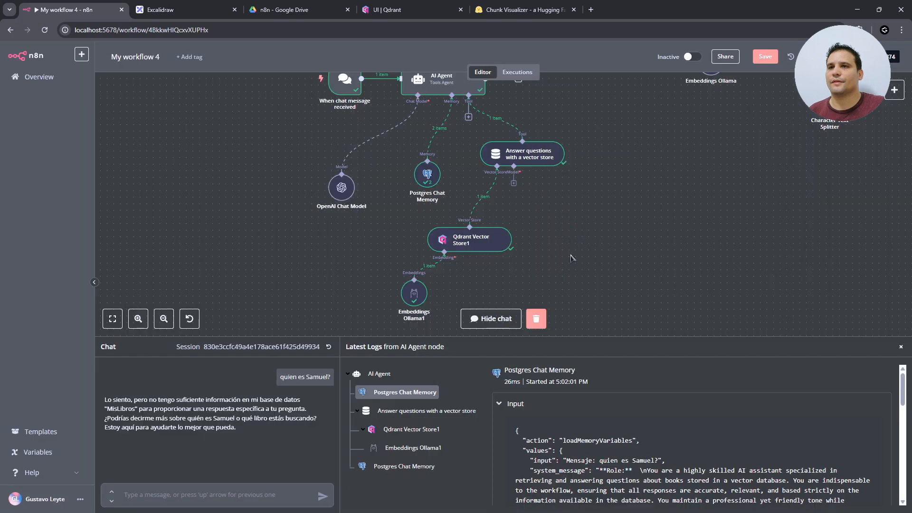
left_click(514, 188)
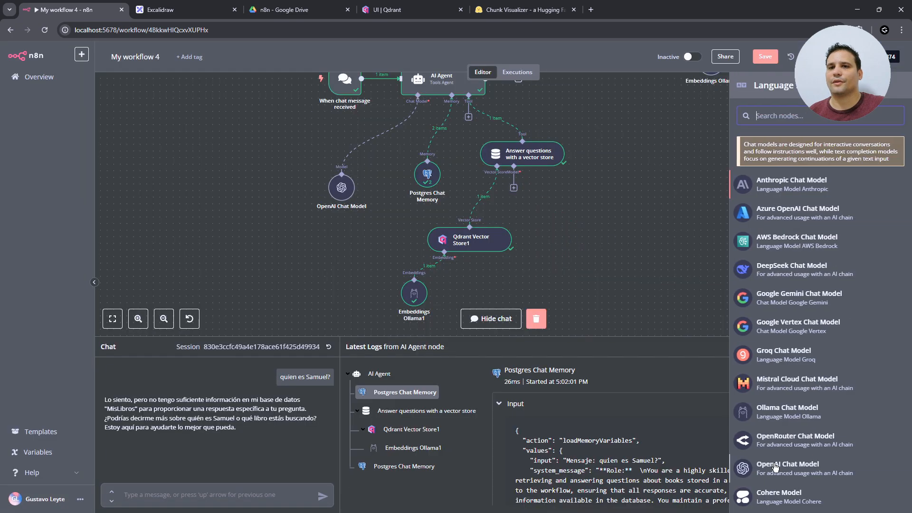
left_click(775, 468)
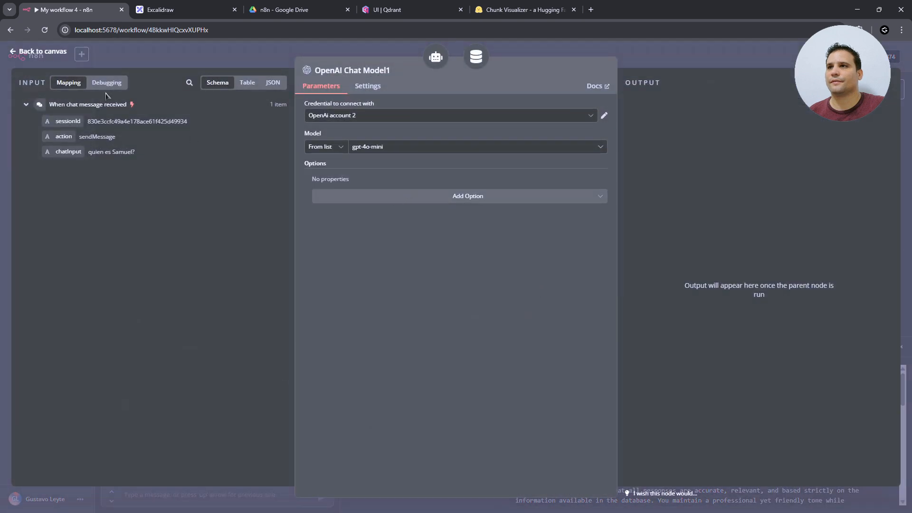
left_click(42, 52)
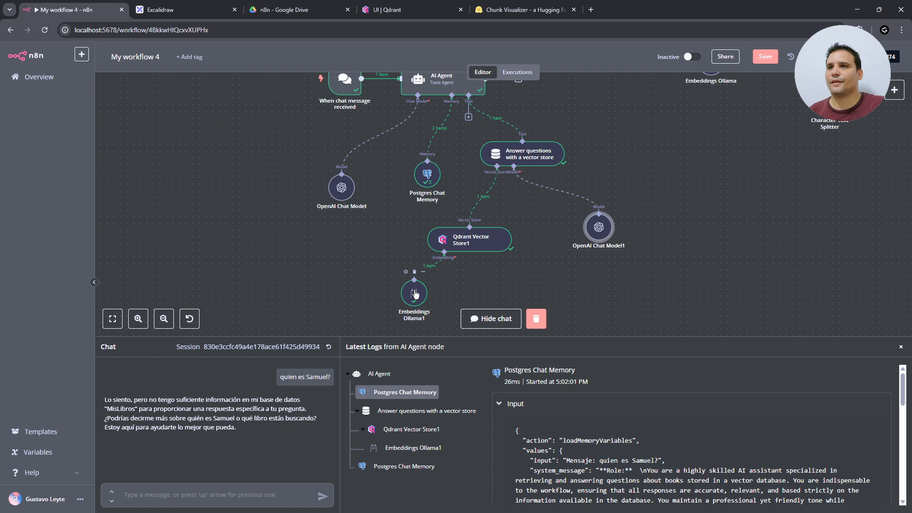
left_click_drag(415, 294, 408, 301)
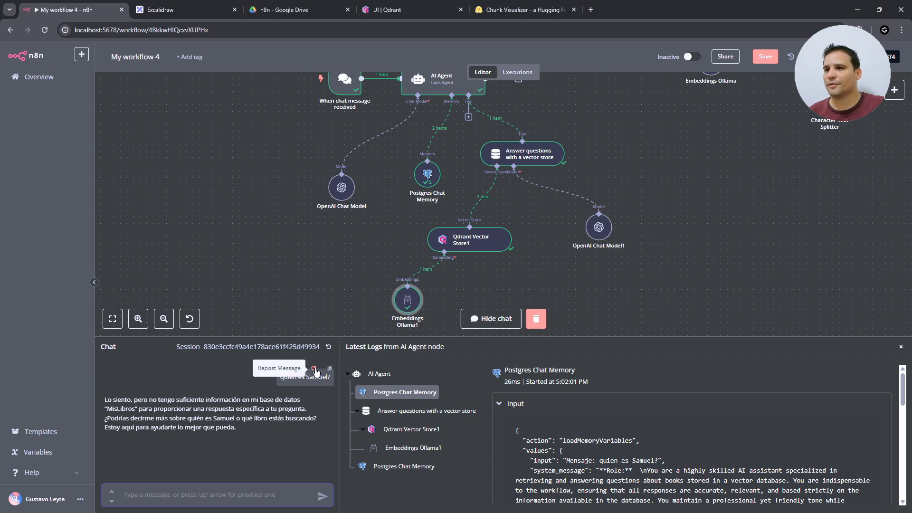
- Repost the question about Samuel and read the agent's new answer
left_click(314, 369)
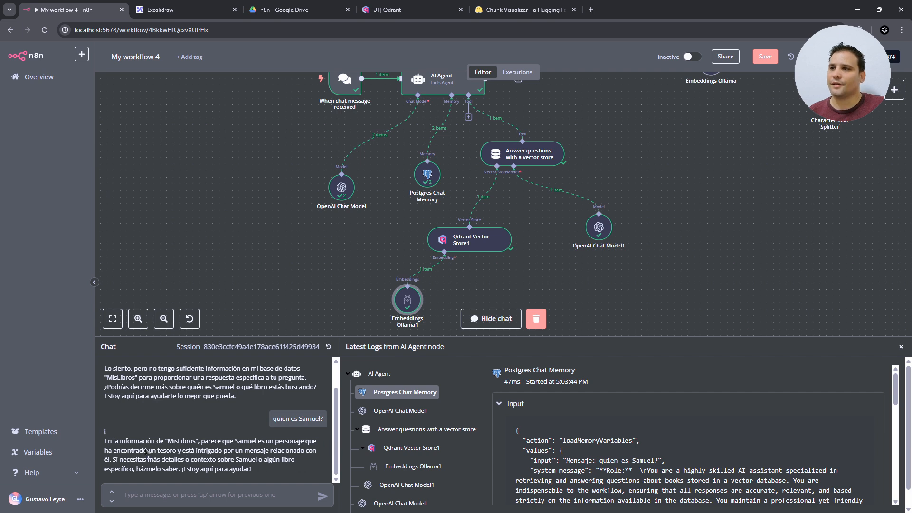
left_click_drag(119, 448, 292, 455)
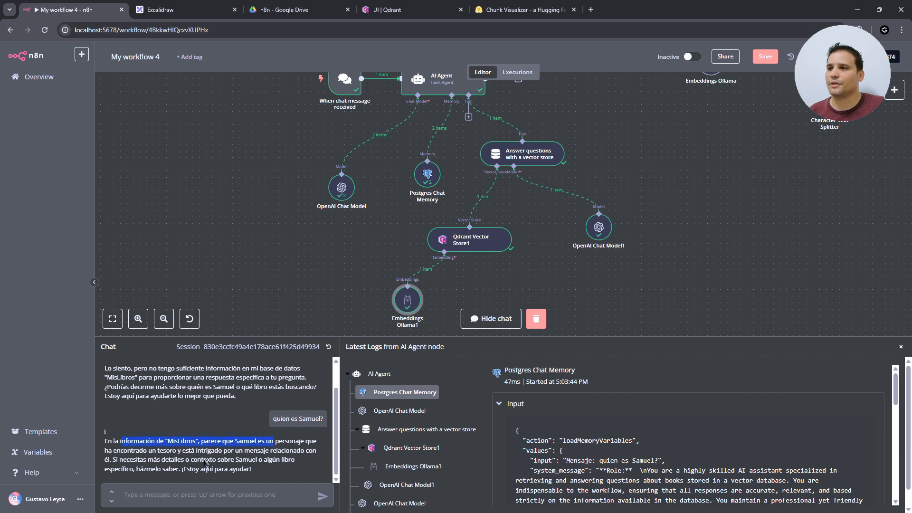
left_click(162, 459)
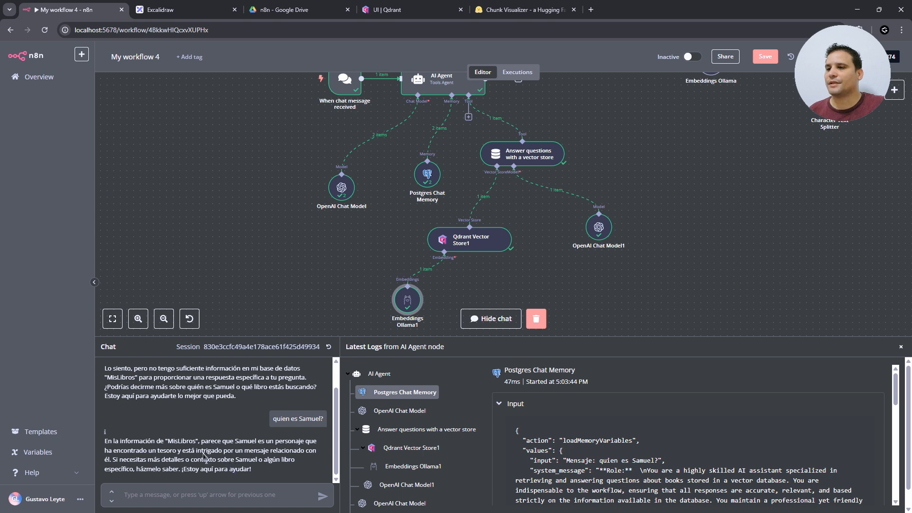
left_click_drag(207, 435, 306, 452)
left_click(306, 453)
- Ask the agent "puedes hacerme un resumen del cuento de samuel?"
left_click(224, 496)
type("puede")
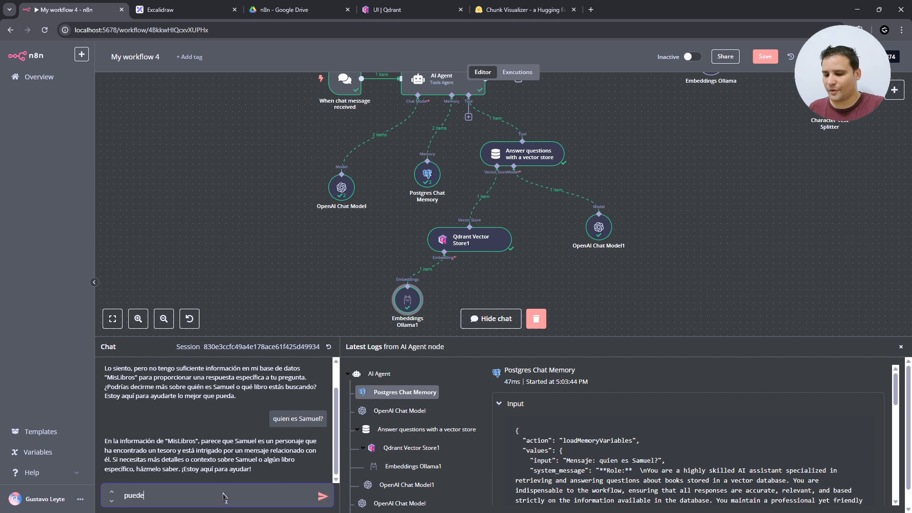
type("s hacerme ")
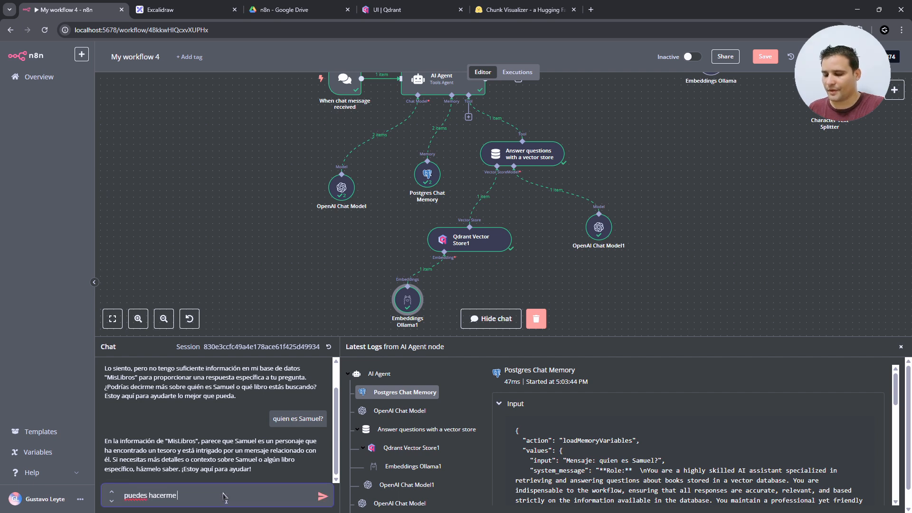
type("un resumen")
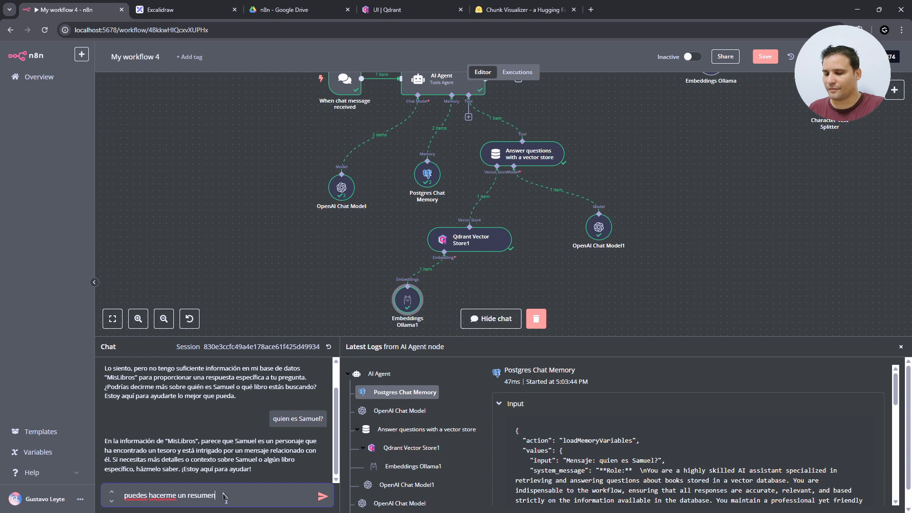
type(" del cuento de samuel")
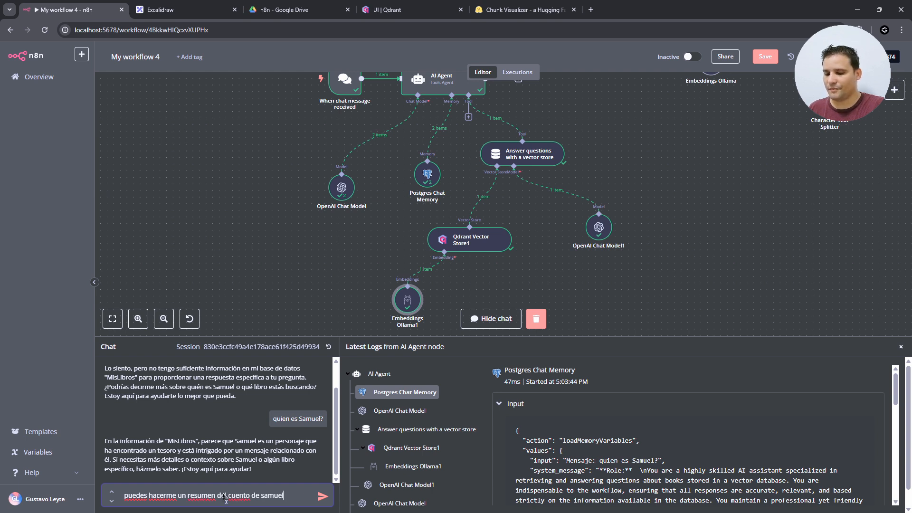
type("?")
key("Return")
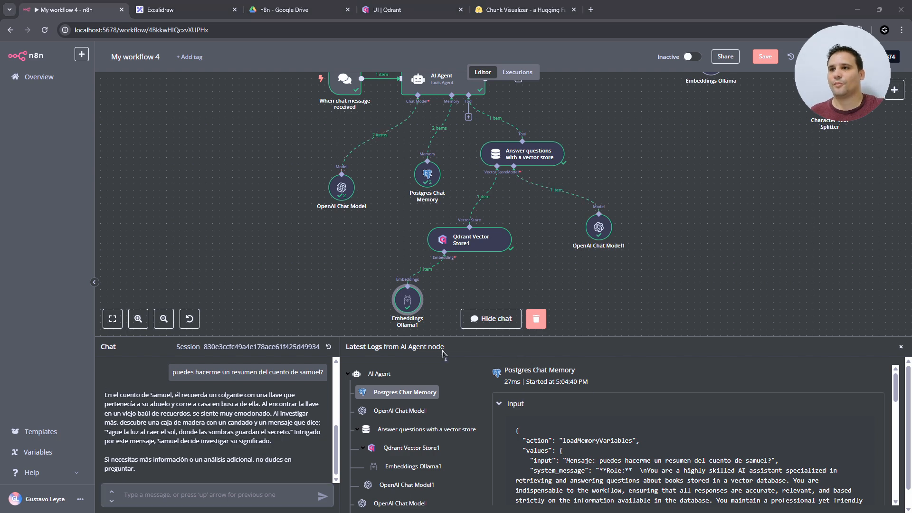
- Add a sticky note and stretch it behind the AI Agent nodes
left_click(484, 322)
left_click(894, 112)
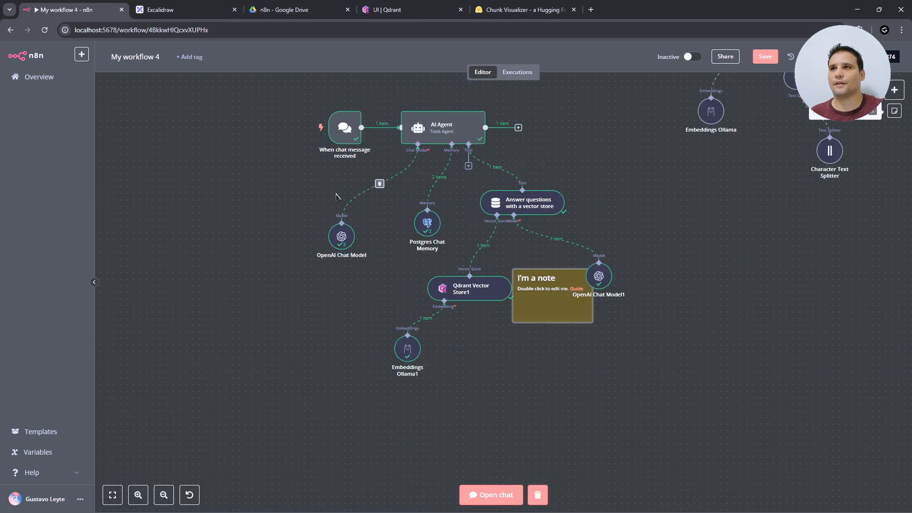
left_click_drag(535, 317, 298, 159)
left_click_drag(365, 155, 476, 140)
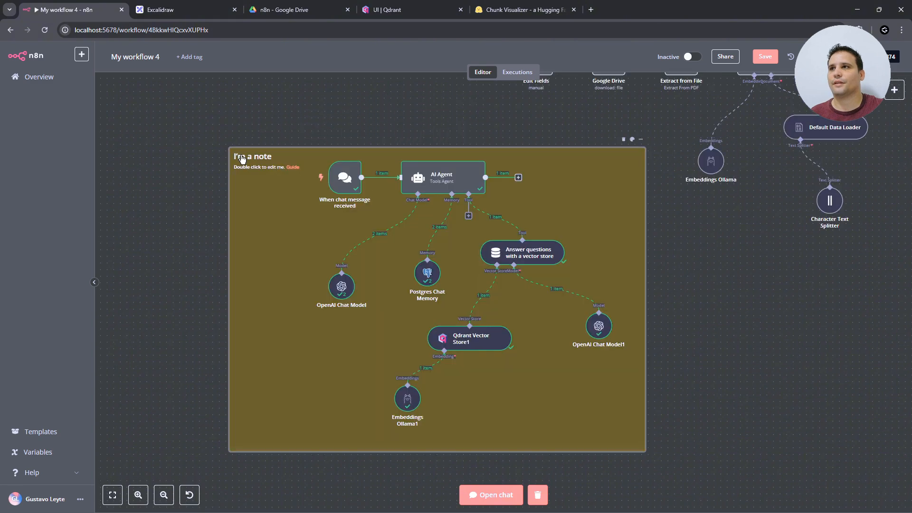
- Retitle the note "Agente Consultor de mis libros favoritos" and delete its default second line
double_click(242, 158)
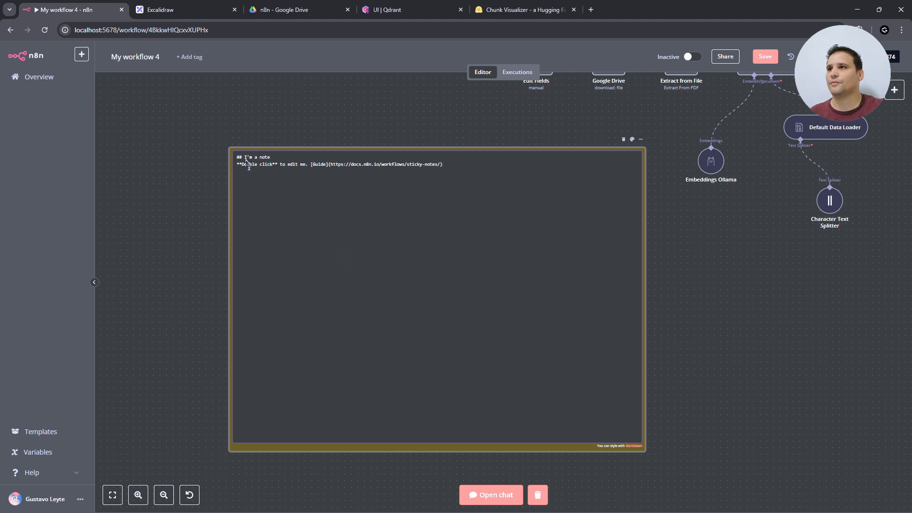
left_click_drag(245, 160, 288, 162)
type("Agente Consultor de mis libros favoritos")
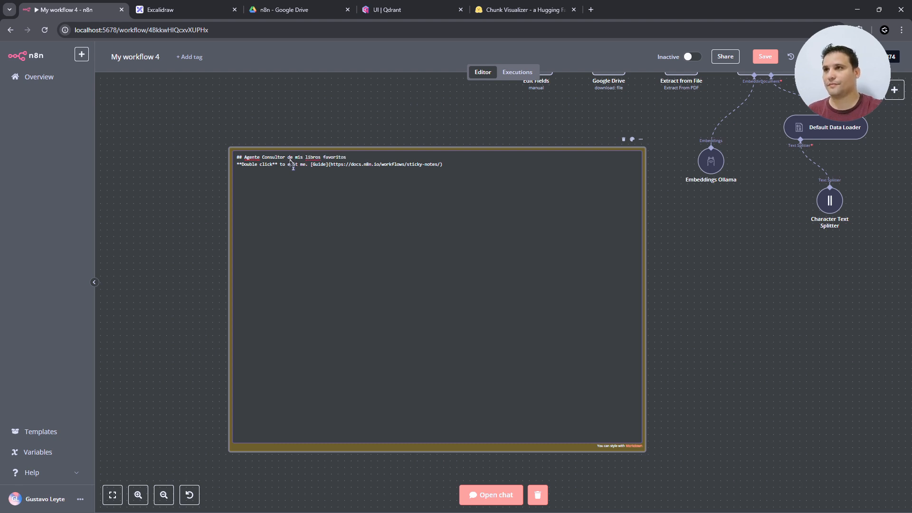
triple_click(290, 164)
key("BackSpace")
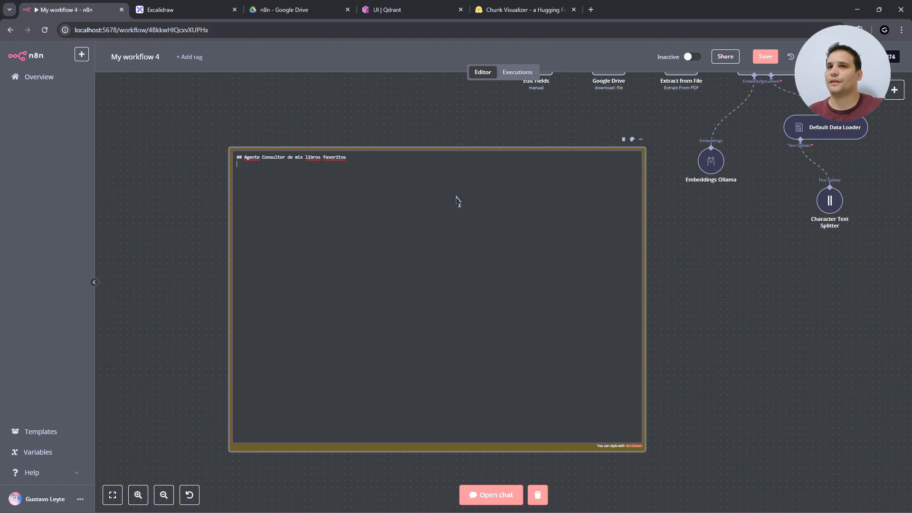
- Fit the agent note around its nodes and move the whole agent group down-left
left_click(777, 295)
left_click_drag(255, 215, 260, 204)
left_click_drag(173, 98, 688, 454)
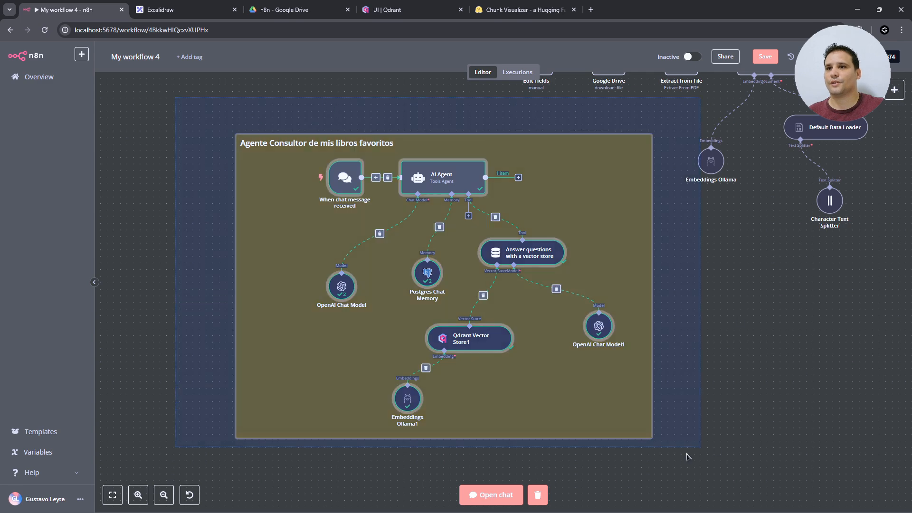
left_click_drag(608, 285, 508, 397)
left_click_drag(888, 145, 761, 210)
- Add a second sticky note sized to enclose all the Qdrant ingestion nodes
left_click(894, 112)
left_click_drag(371, 164, 265, 143)
left_click_drag(314, 159, 441, 254)
left_click_drag(420, 193, 610, 181)
left_click_drag(631, 242, 586, 238)
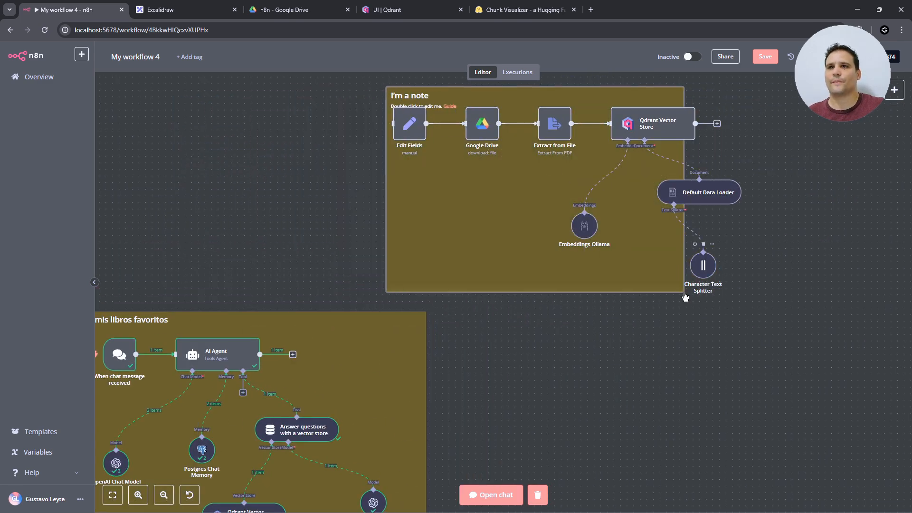
left_click_drag(684, 249, 744, 249)
left_click_drag(620, 291, 619, 305)
left_click_drag(386, 199, 379, 200)
left_click_drag(743, 199, 756, 200)
scroll(464, 273, "up", 1)
left_click_drag(461, 103, 628, 222)
- Make the ingestion note red and title it "Guardar libros en la base de datos"
left_click(743, 83)
left_click(733, 68)
double_click(401, 99)
key("BackSpace")
key("BackSpace")
key("BackSpace")
key("BackSpace")
key("BackSpace")
key("BackSpace")
key("BackSpace")
key("BackSpace")
key("BackSpace")
key("BackSpace")
key("BackSpace")
type("Guardar libros en la base de datos")
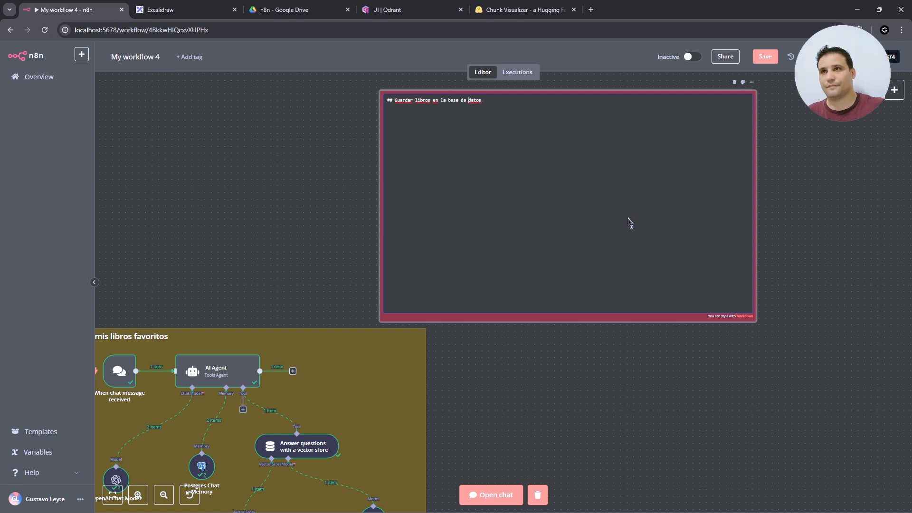
left_click(627, 414)
- Zoom out to view both sticky-note groups together
scroll(616, 408, "down", 1)
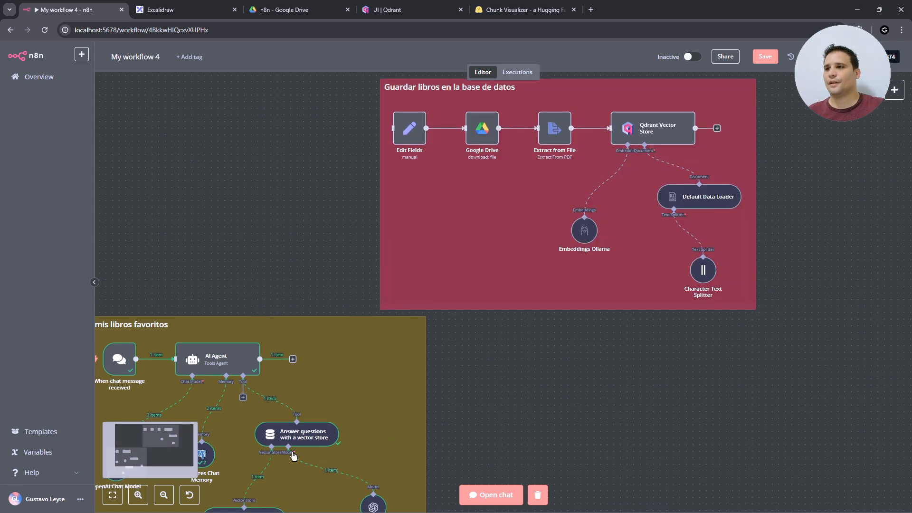
left_click(164, 495)
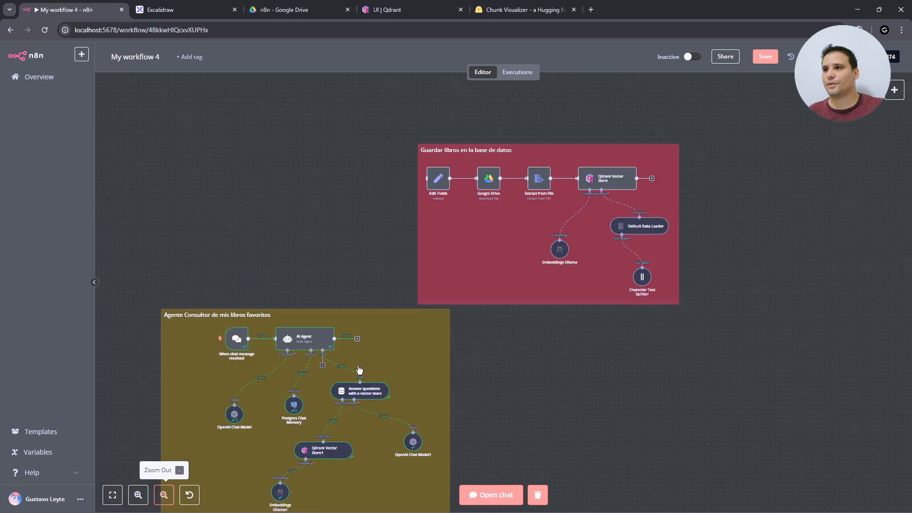
scroll(427, 332, "down", 2)
scroll(532, 354, "right", 1)
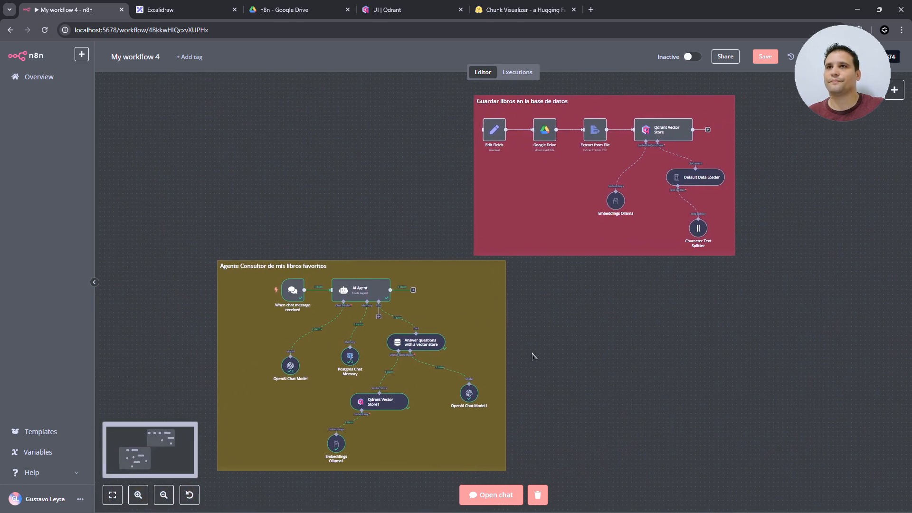